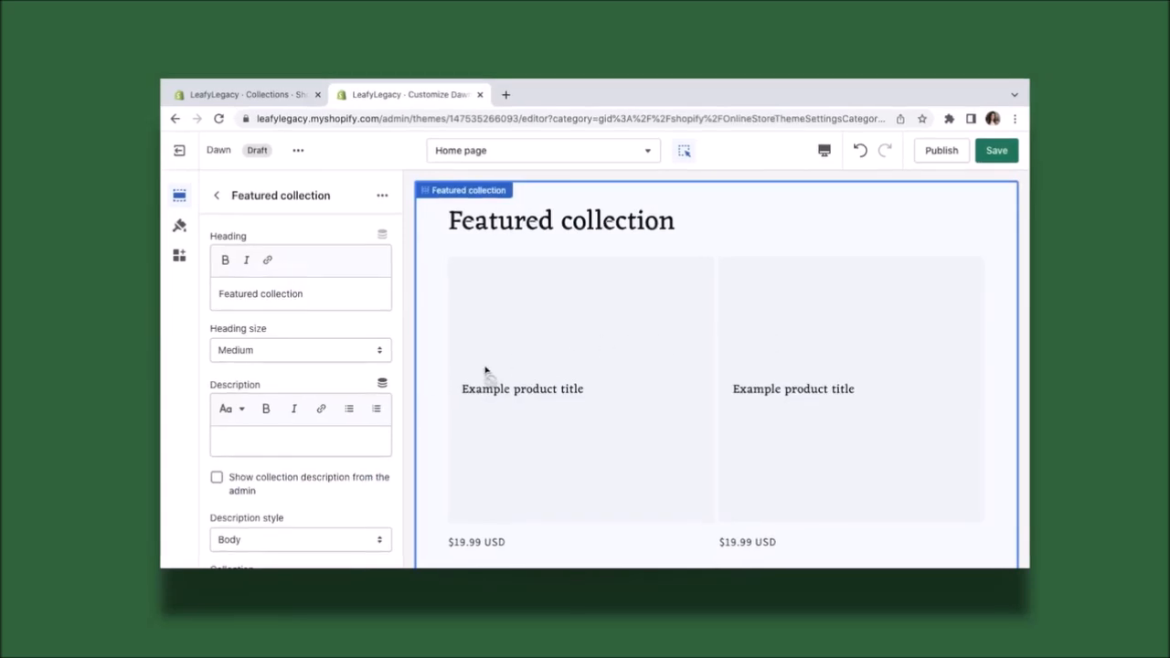
Open the collection picker, then continue to Shopify signup's 'Which of these best describes you?' question.
{"action": "left_click", "coordinate": [323, 353]}
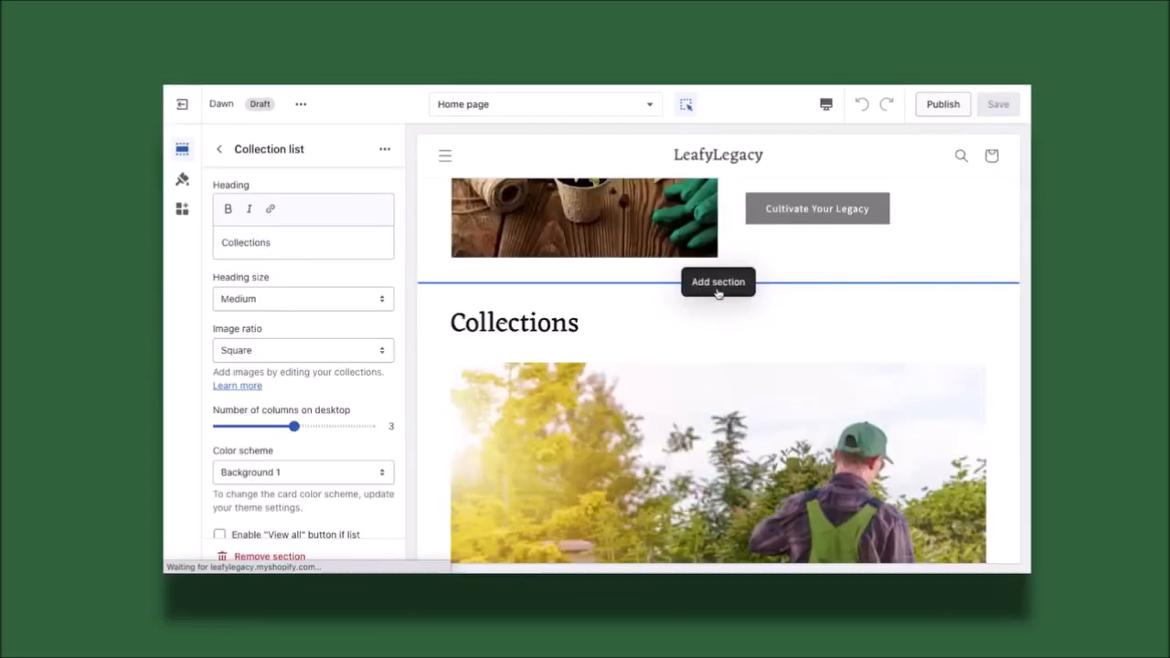
{"action": "left_click", "coordinate": [718, 289]}
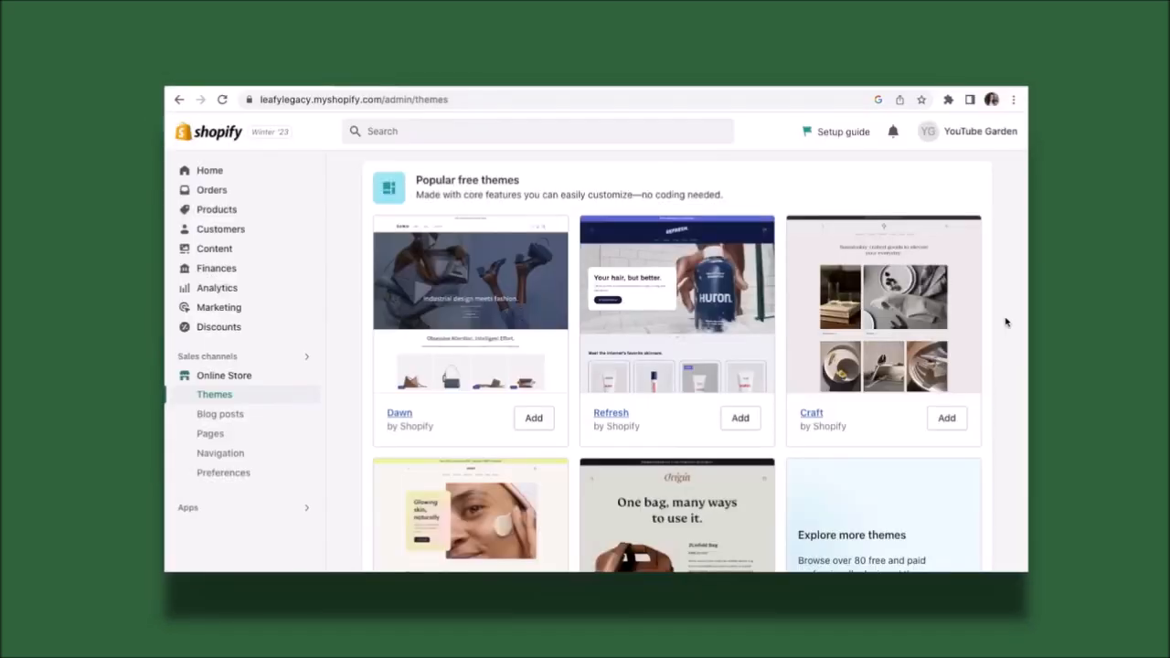
{"action": "scroll", "coordinate": [1006, 322], "scroll_direction": "down", "scroll_amount": 1}
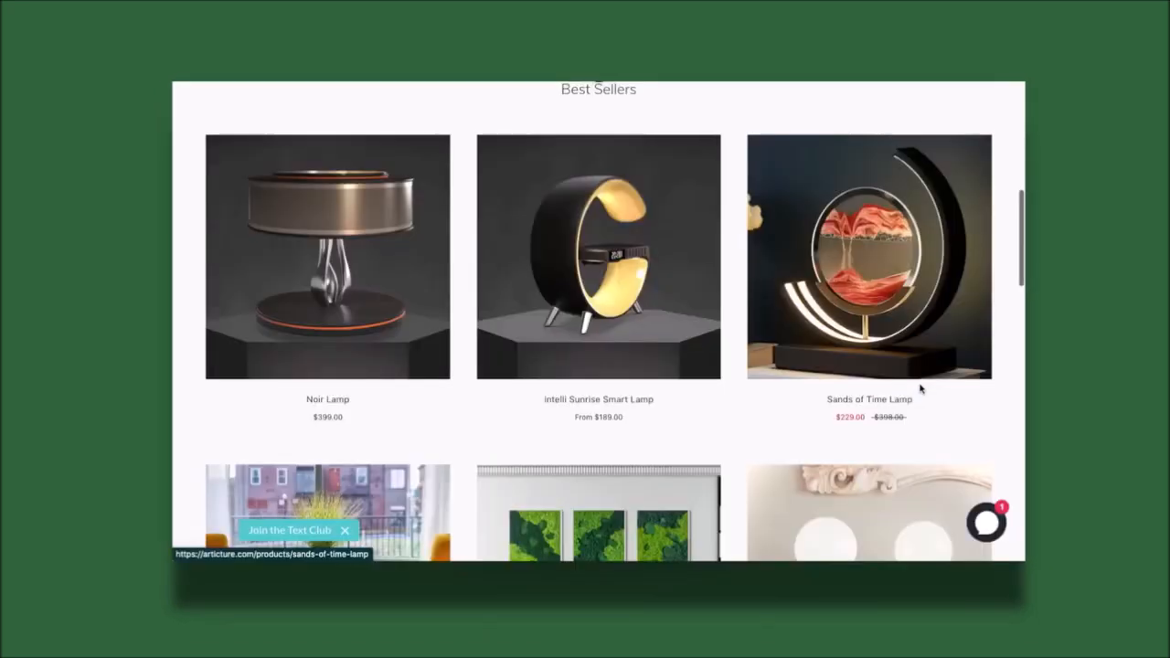
{"action": "scroll", "coordinate": [920, 384], "scroll_direction": "down", "scroll_amount": 3}
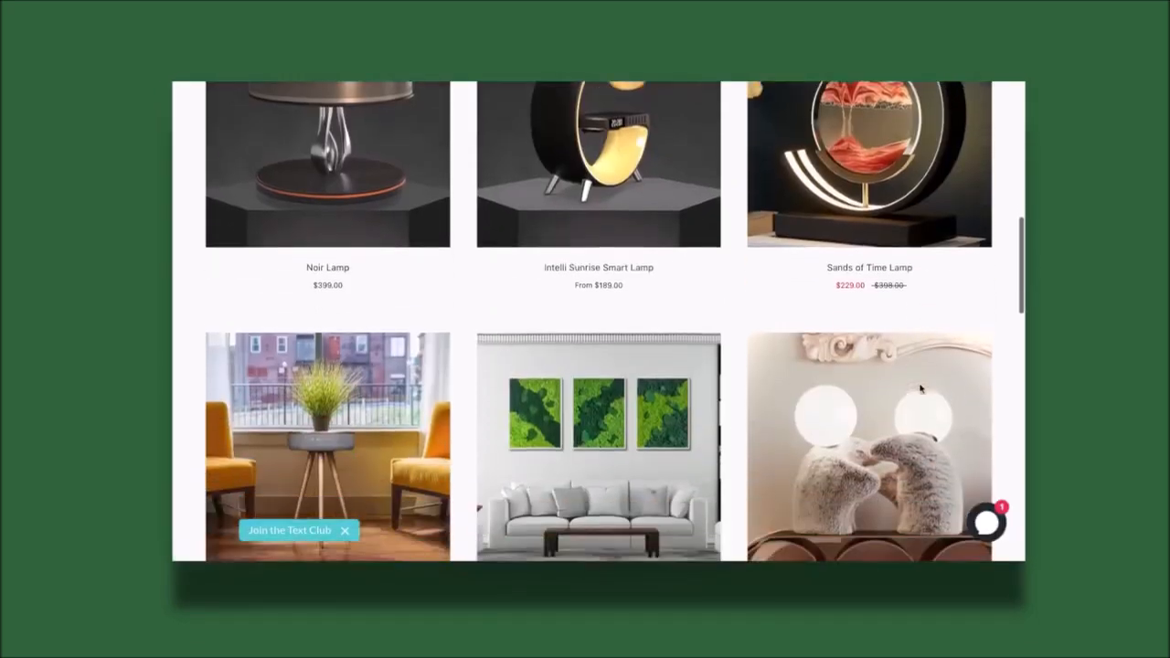
{"action": "scroll", "coordinate": [919, 388], "scroll_direction": "down", "scroll_amount": 5}
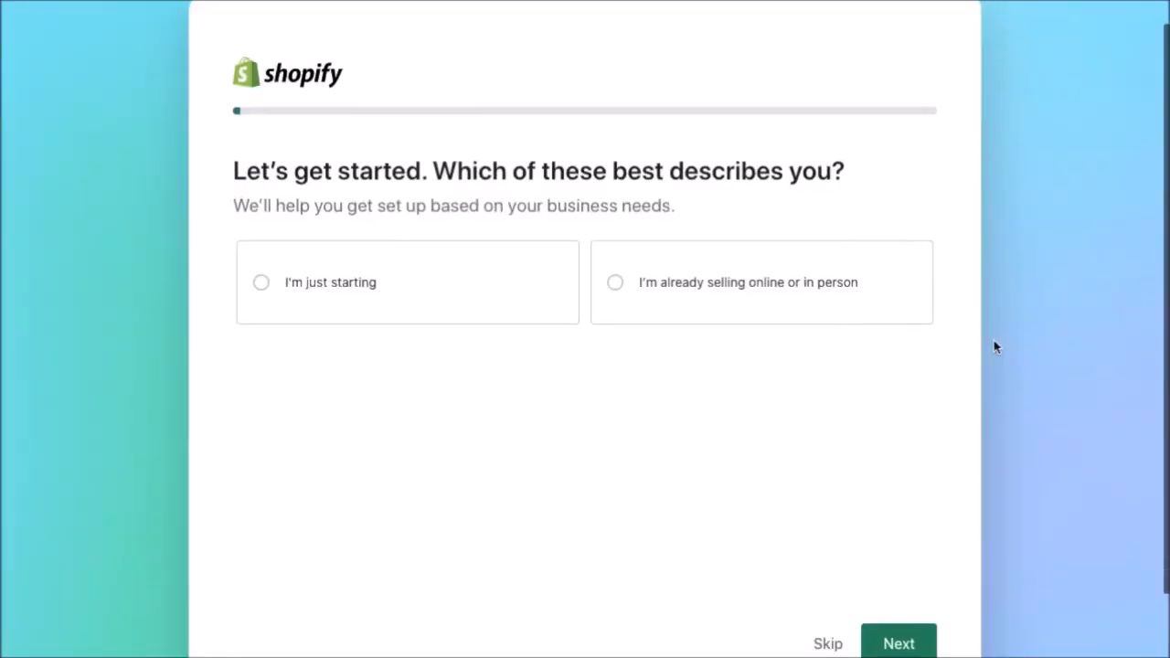
Answer 'I'm just starting', open the LeafyLegacy admin, and browse Online Store > Themes' free themes.
{"action": "left_click", "coordinate": [446, 280]}
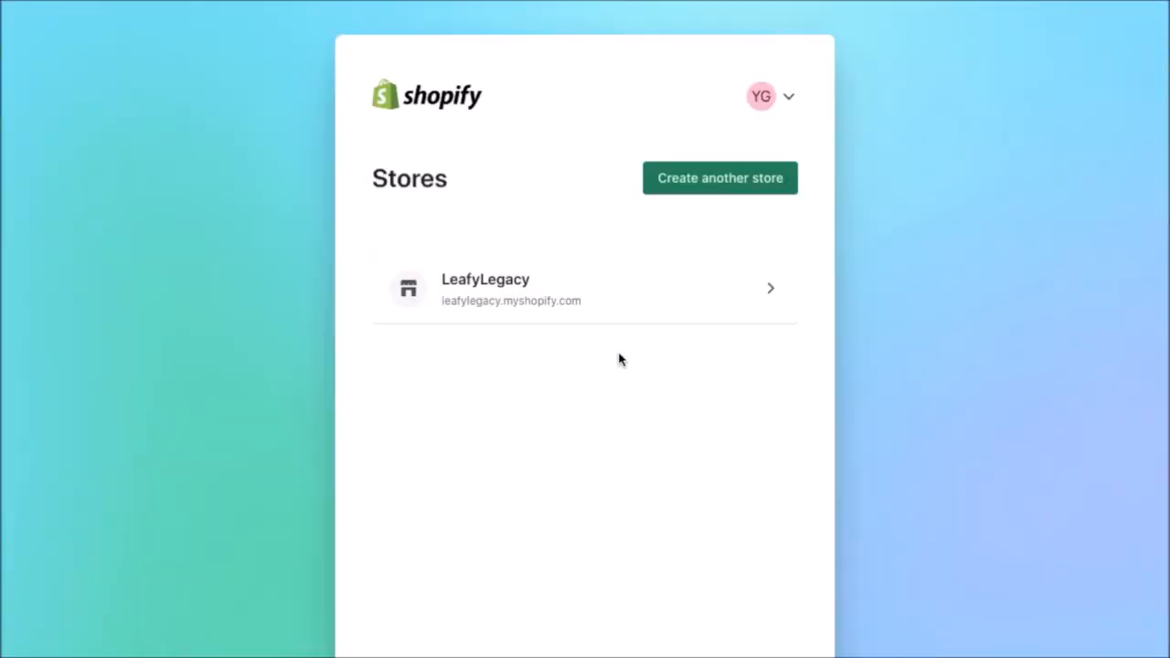
{"action": "left_click", "coordinate": [595, 323]}
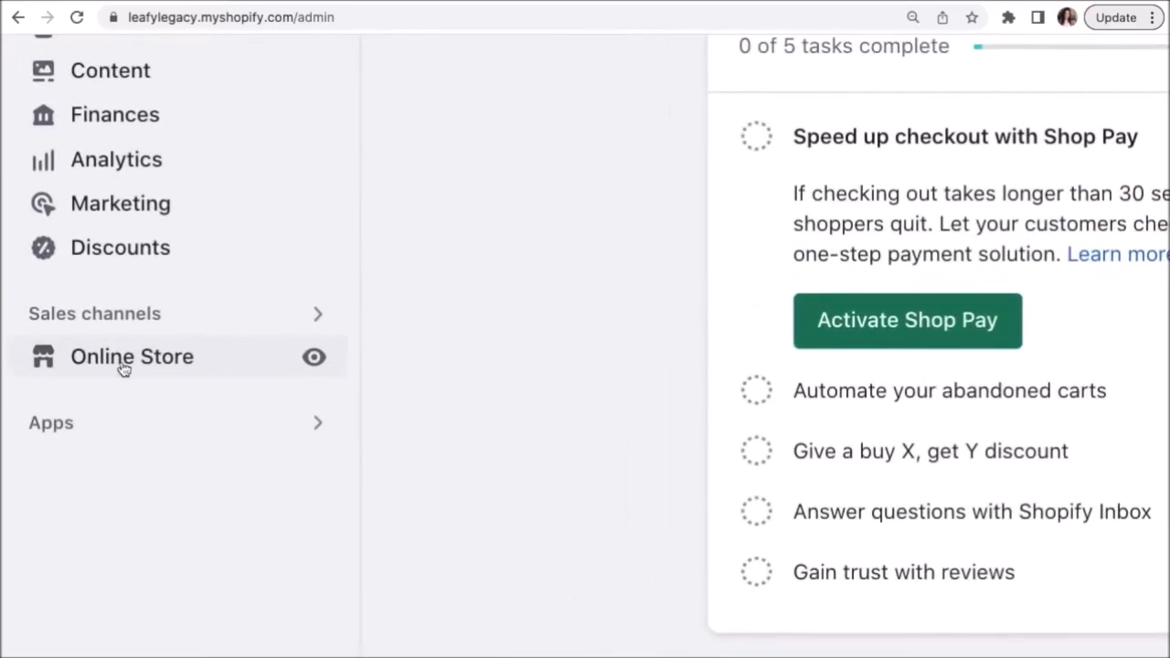
{"action": "left_click", "coordinate": [123, 366]}
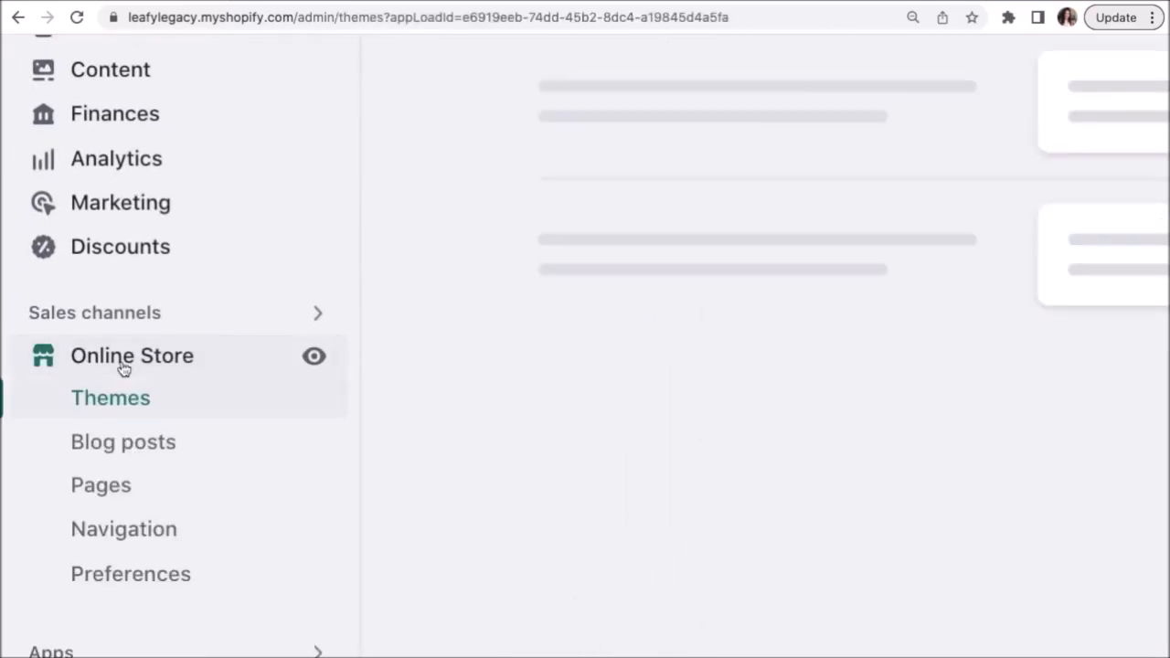
{"action": "scroll", "coordinate": [1116, 353], "scroll_direction": "down", "scroll_amount": 5}
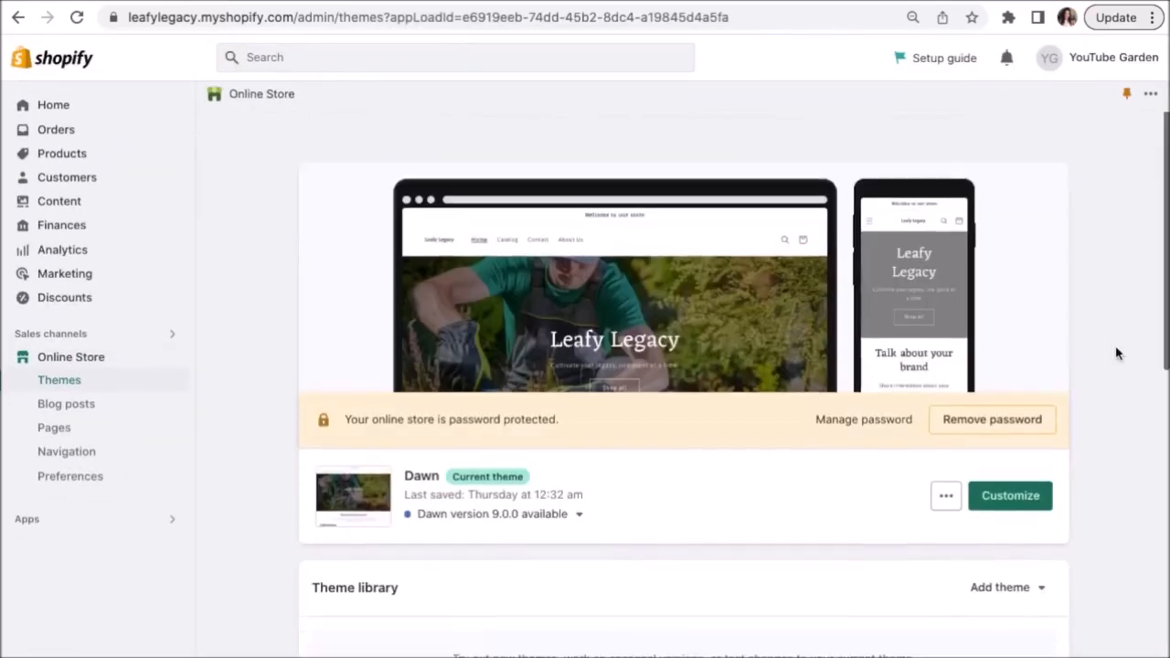
{"action": "scroll", "coordinate": [1116, 349], "scroll_direction": "down", "scroll_amount": 5}
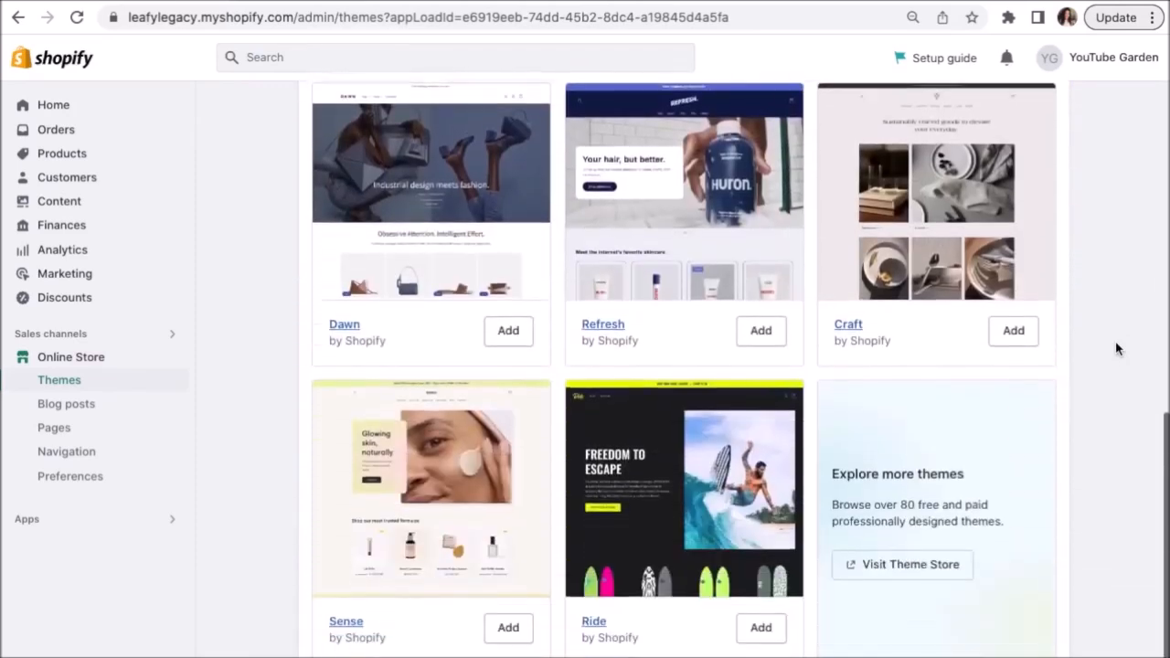
{"action": "left_click", "coordinate": [940, 541]}
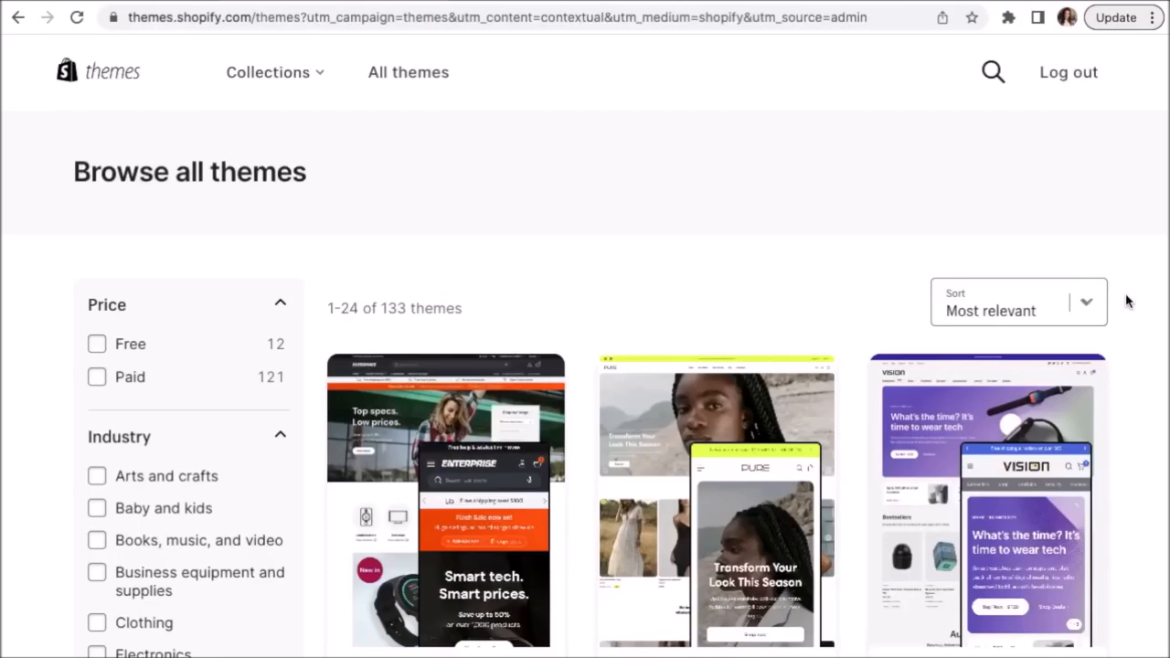
Scroll through all Theme Store themes and open the free Ride theme's page.
{"action": "scroll", "coordinate": [1126, 302], "scroll_direction": "down", "scroll_amount": 5}
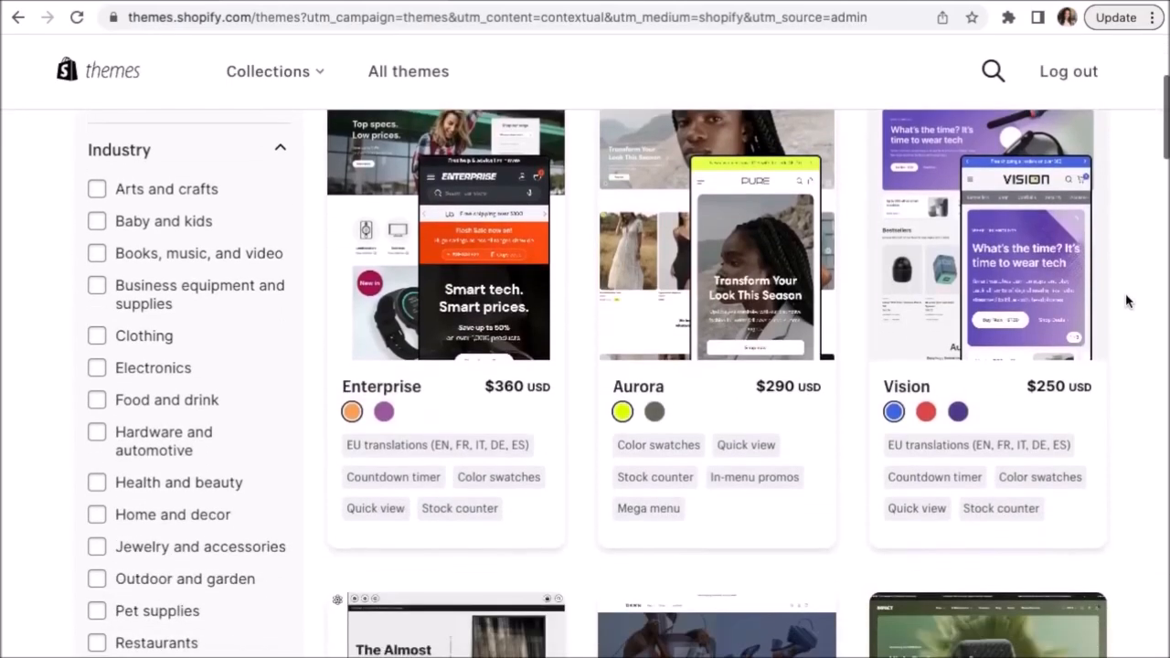
{"action": "scroll", "coordinate": [1126, 302], "scroll_direction": "down", "scroll_amount": 4}
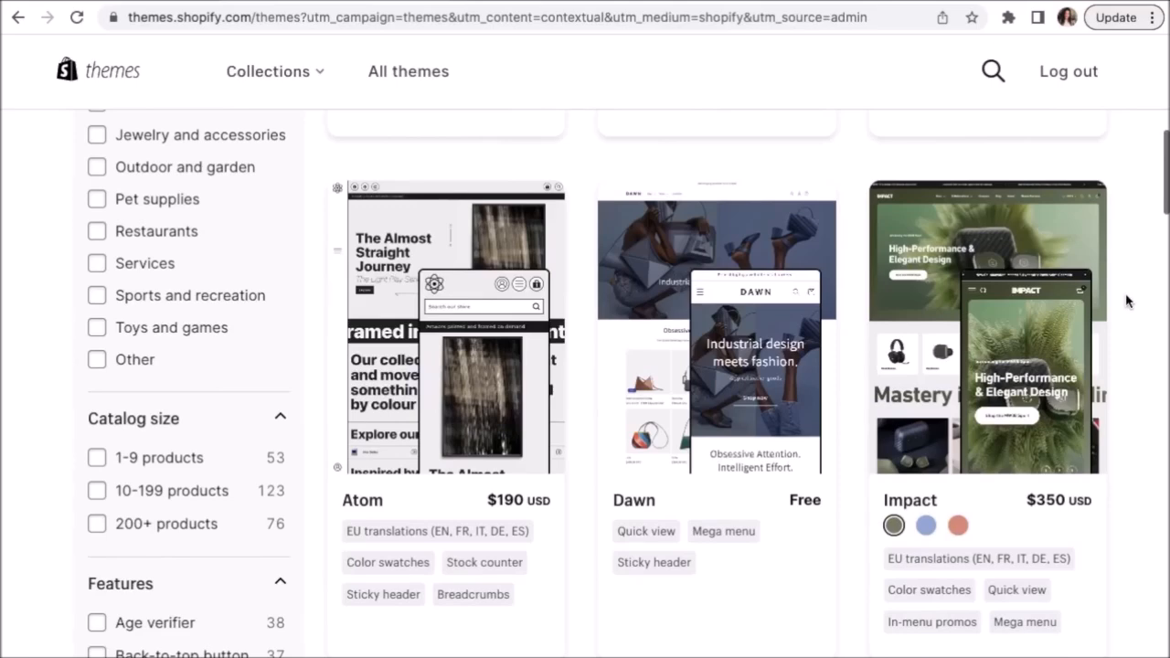
{"action": "scroll", "coordinate": [1127, 301], "scroll_direction": "down", "scroll_amount": 3}
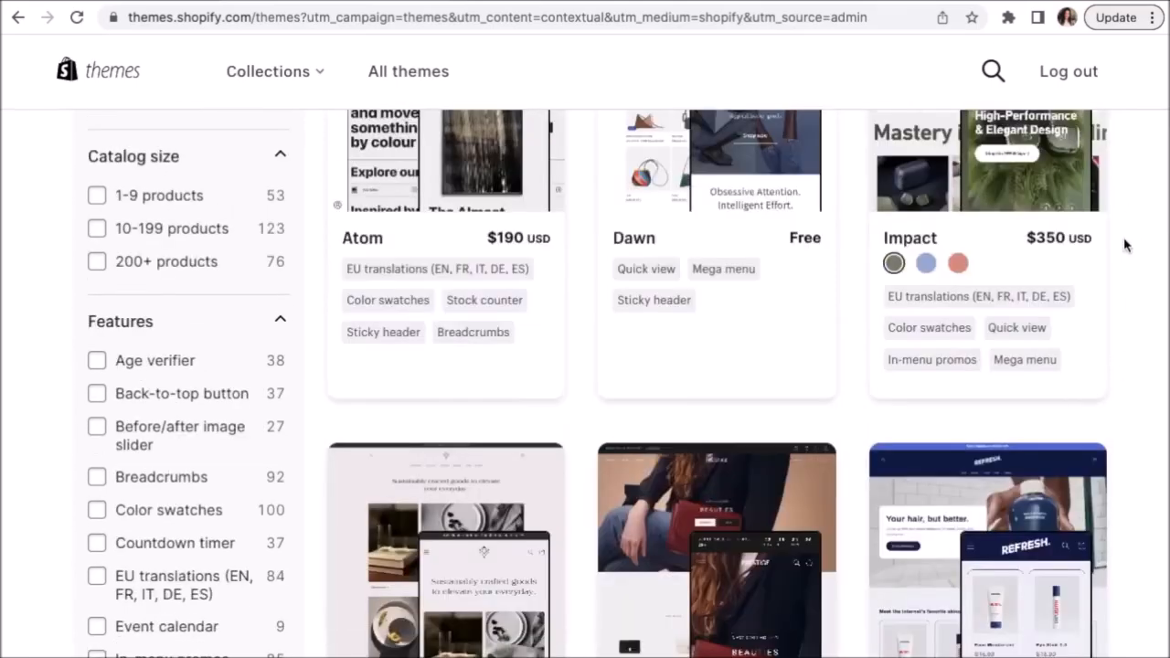
{"action": "scroll", "coordinate": [1131, 271], "scroll_direction": "down", "scroll_amount": 3}
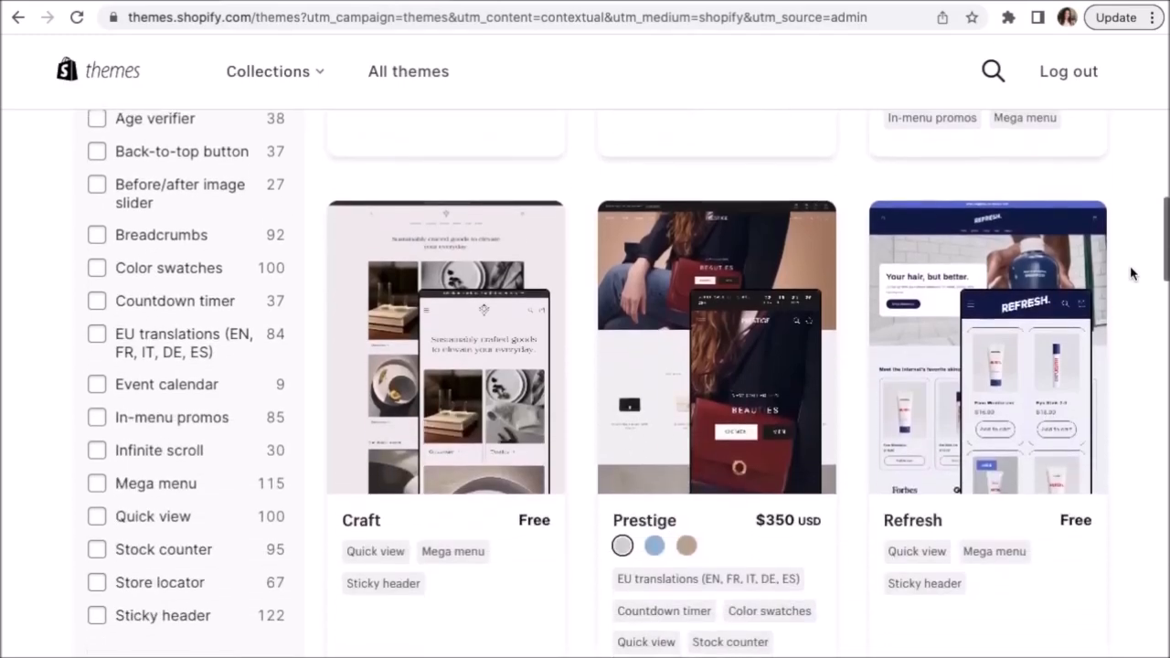
{"action": "scroll", "coordinate": [1131, 272], "scroll_direction": "down", "scroll_amount": 5}
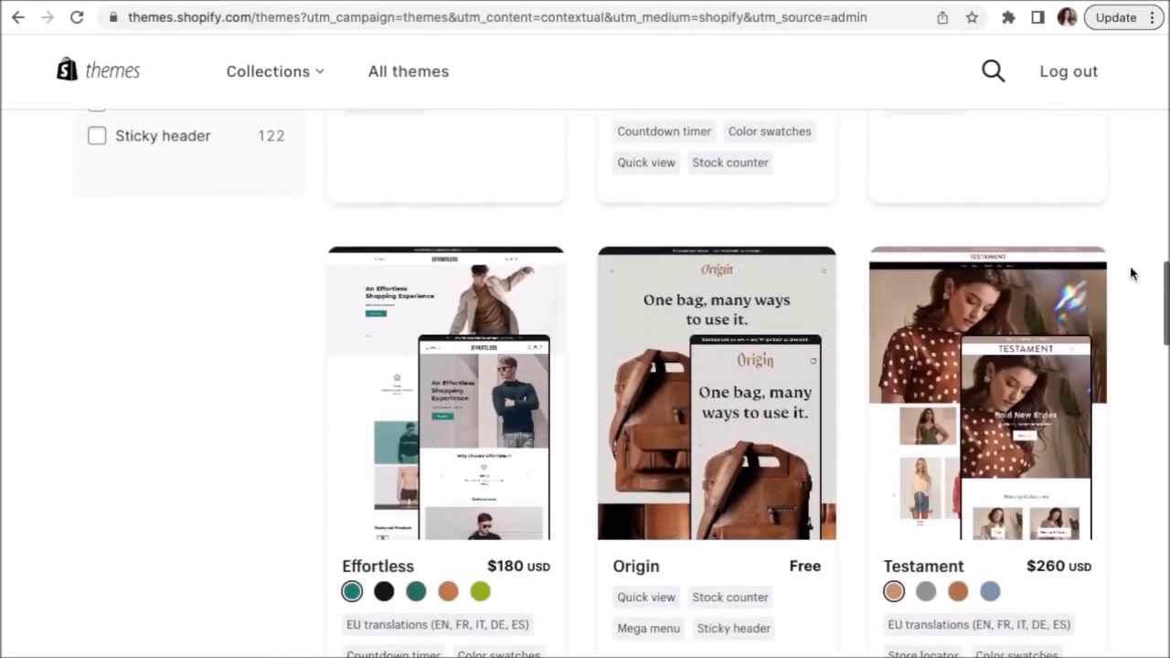
{"action": "scroll", "coordinate": [1132, 271], "scroll_direction": "down", "scroll_amount": 3}
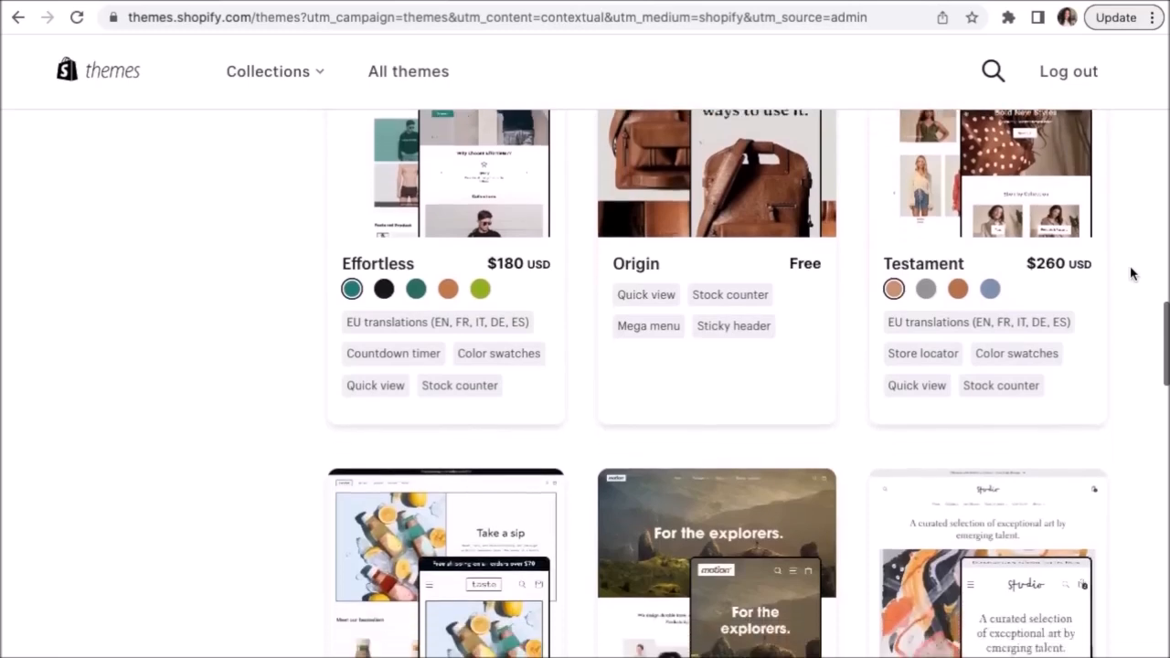
{"action": "scroll", "coordinate": [1131, 272], "scroll_direction": "down", "scroll_amount": 8}
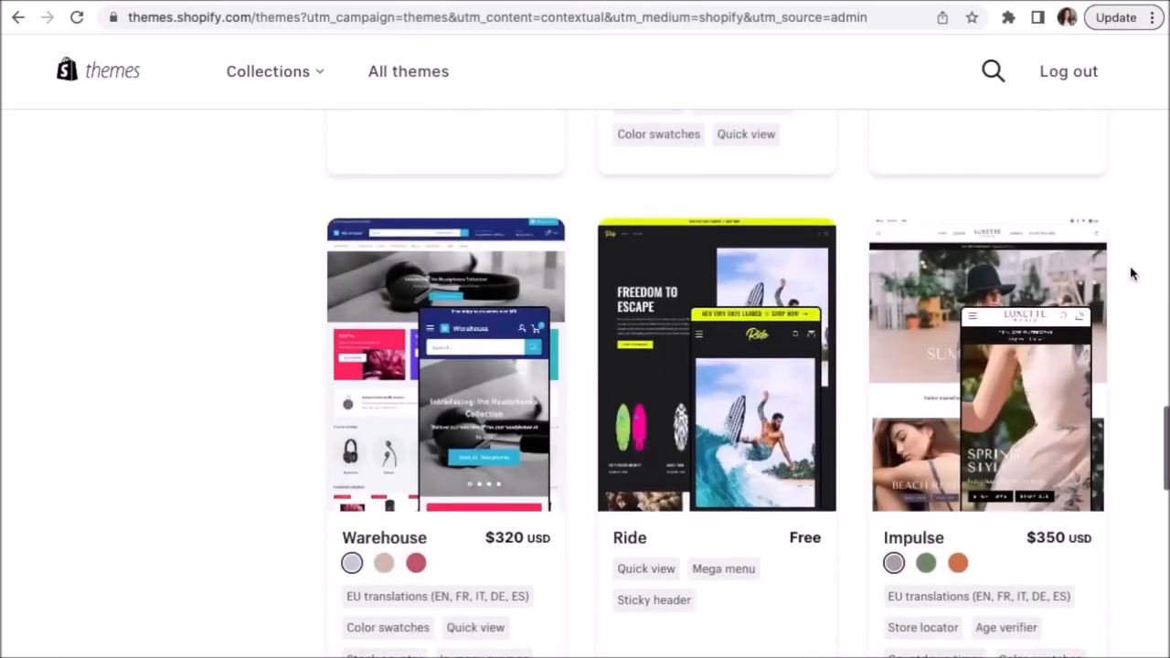
{"action": "left_click", "coordinate": [637, 547]}
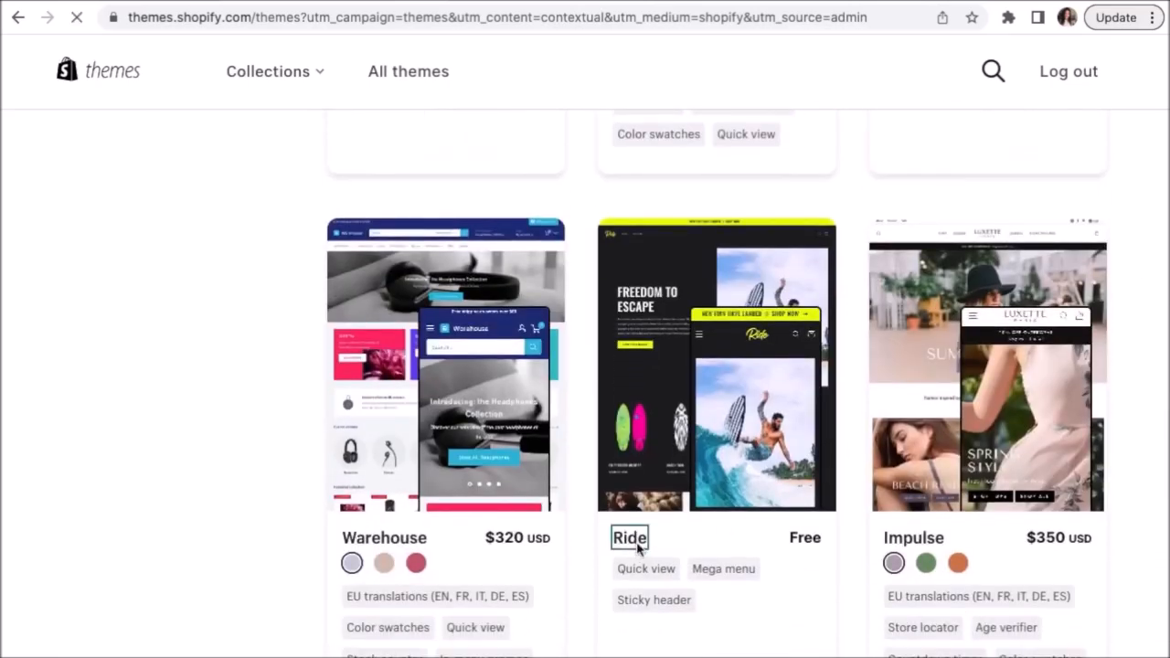
{"action": "scroll", "coordinate": [638, 547], "scroll_direction": "down", "scroll_amount": 2}
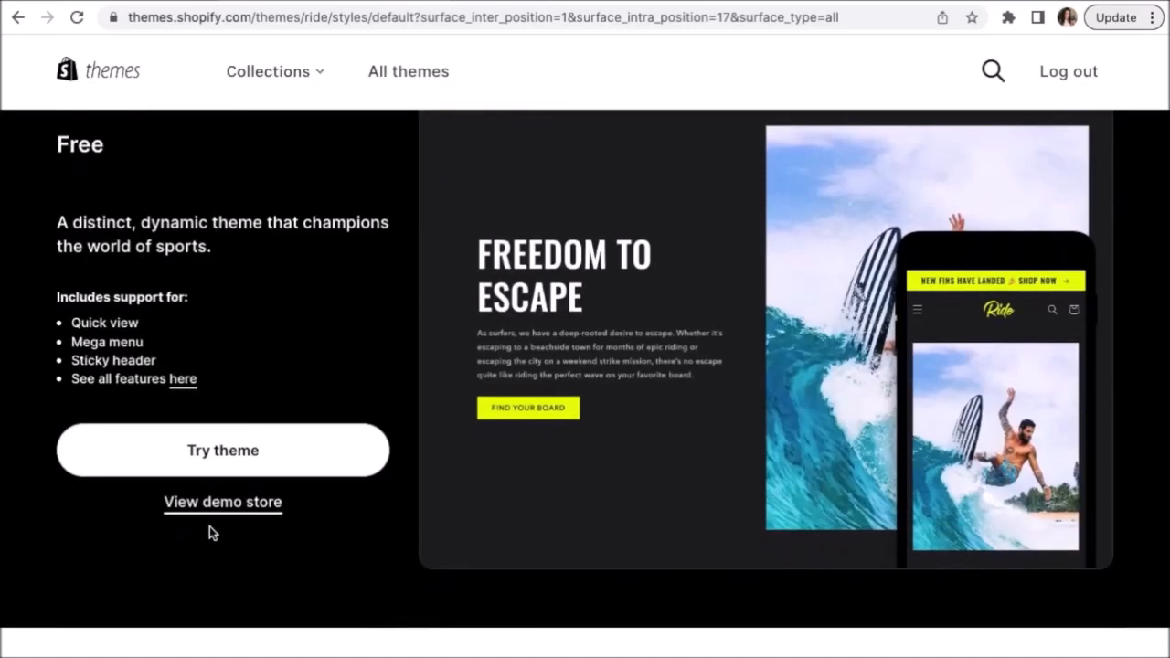
Preview the Ride theme's demo store, then go back to the full theme list.
{"action": "left_click", "coordinate": [194, 511]}
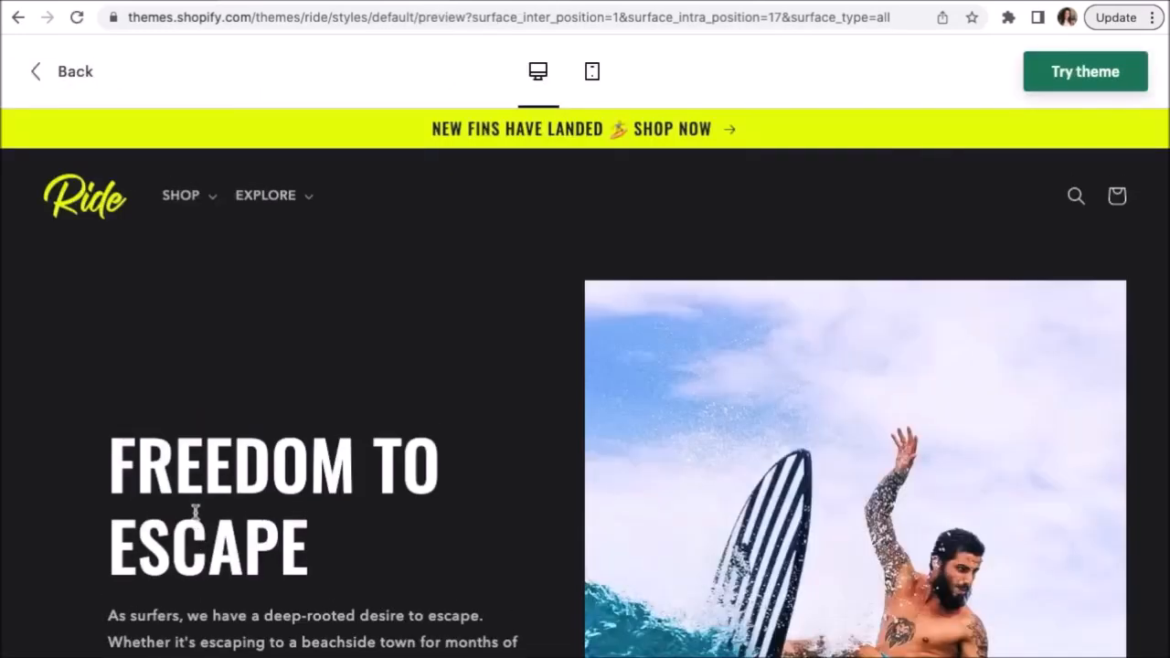
{"action": "scroll", "coordinate": [1083, 434], "scroll_direction": "down", "scroll_amount": 9}
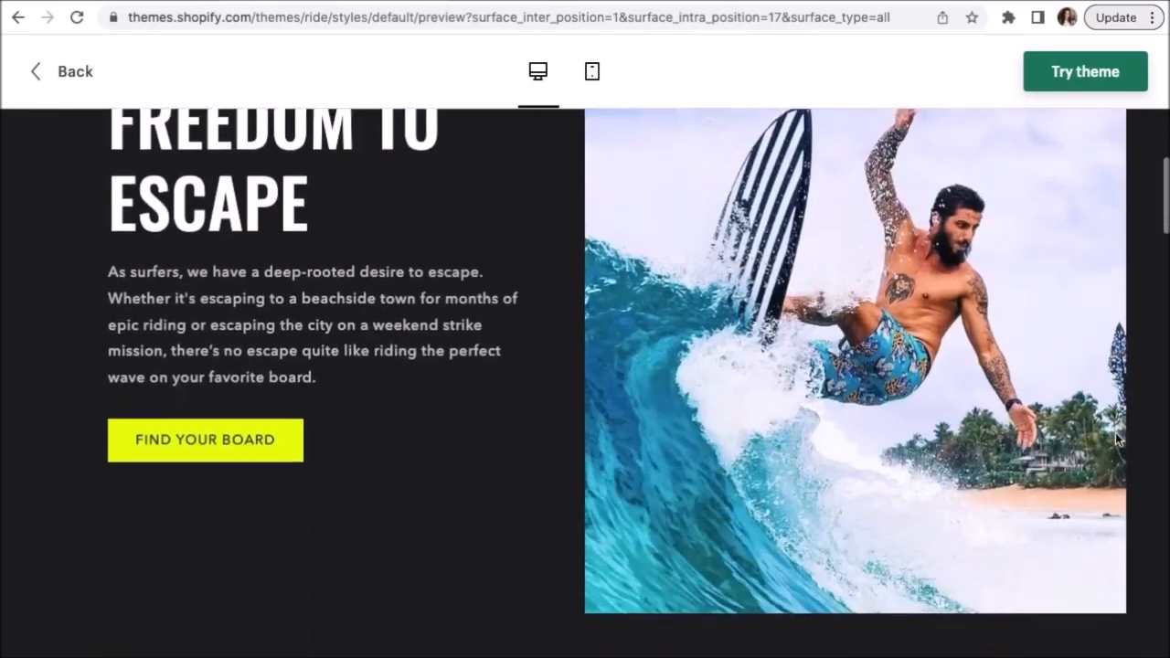
{"action": "scroll", "coordinate": [1117, 440], "scroll_direction": "down", "scroll_amount": 5}
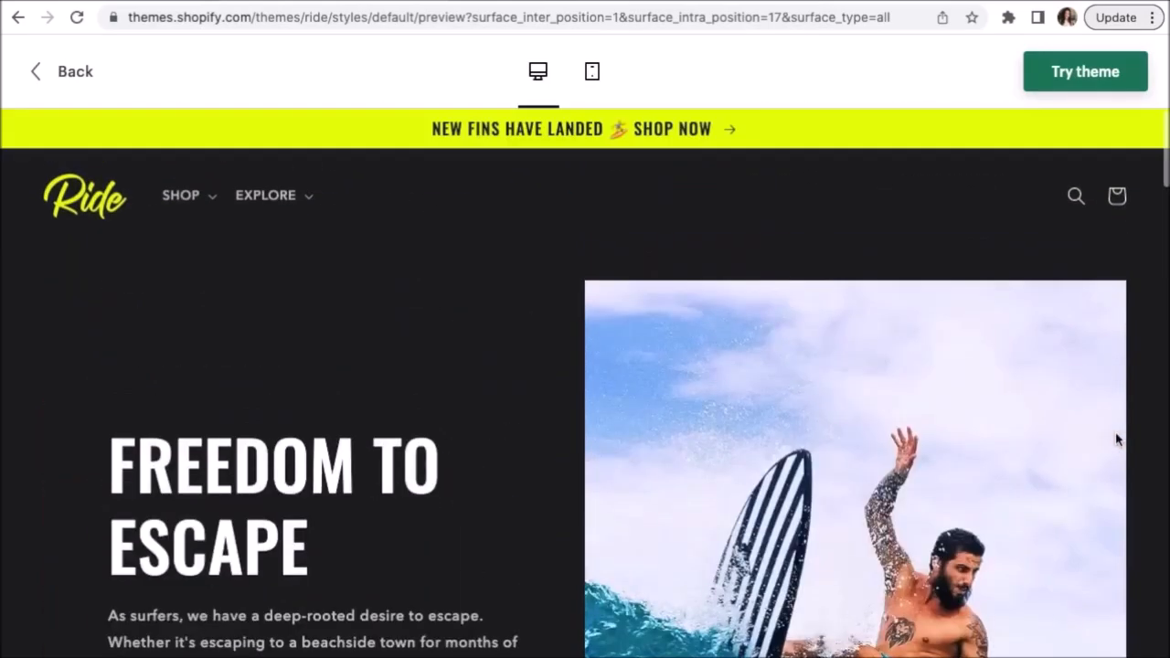
{"action": "left_click", "coordinate": [78, 73]}
{"action": "scroll", "coordinate": [1132, 300], "scroll_direction": "up", "scroll_amount": 15}
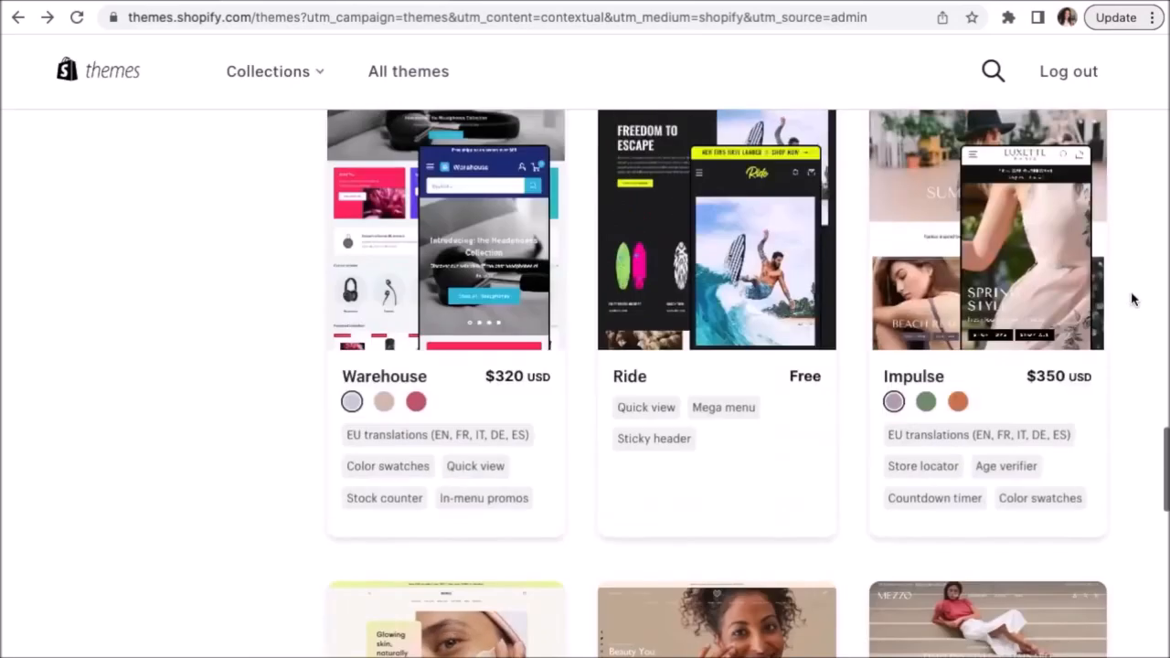
{"action": "scroll", "coordinate": [1132, 300], "scroll_direction": "up", "scroll_amount": 3}
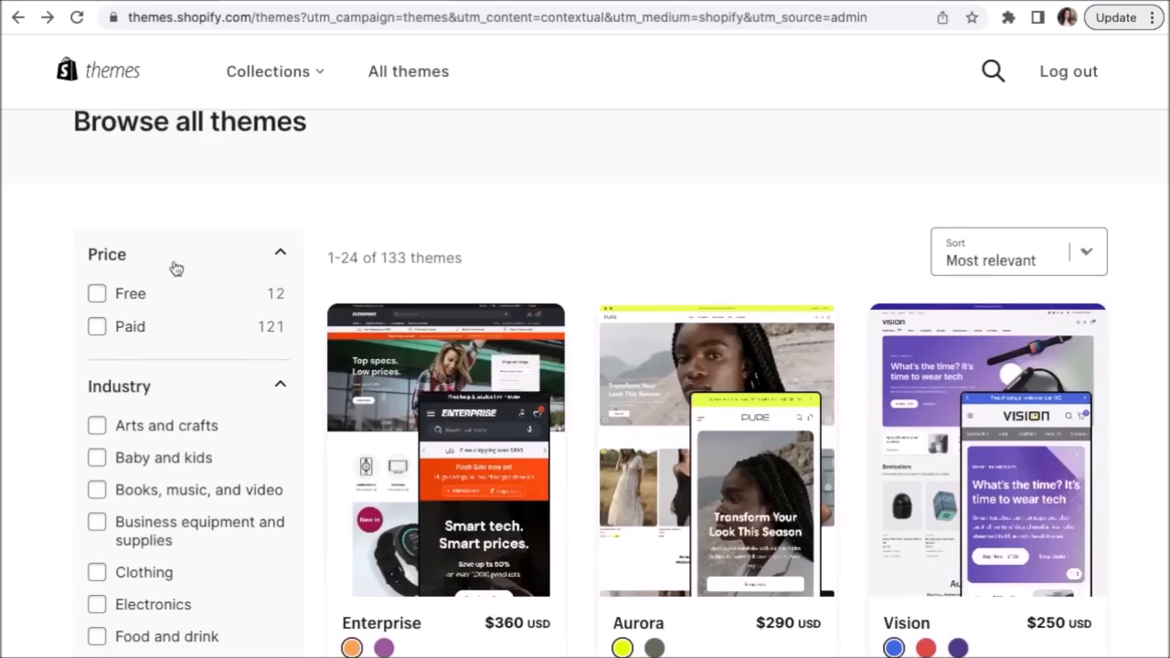
{"action": "scroll", "coordinate": [99, 303], "scroll_direction": "up", "scroll_amount": 5}
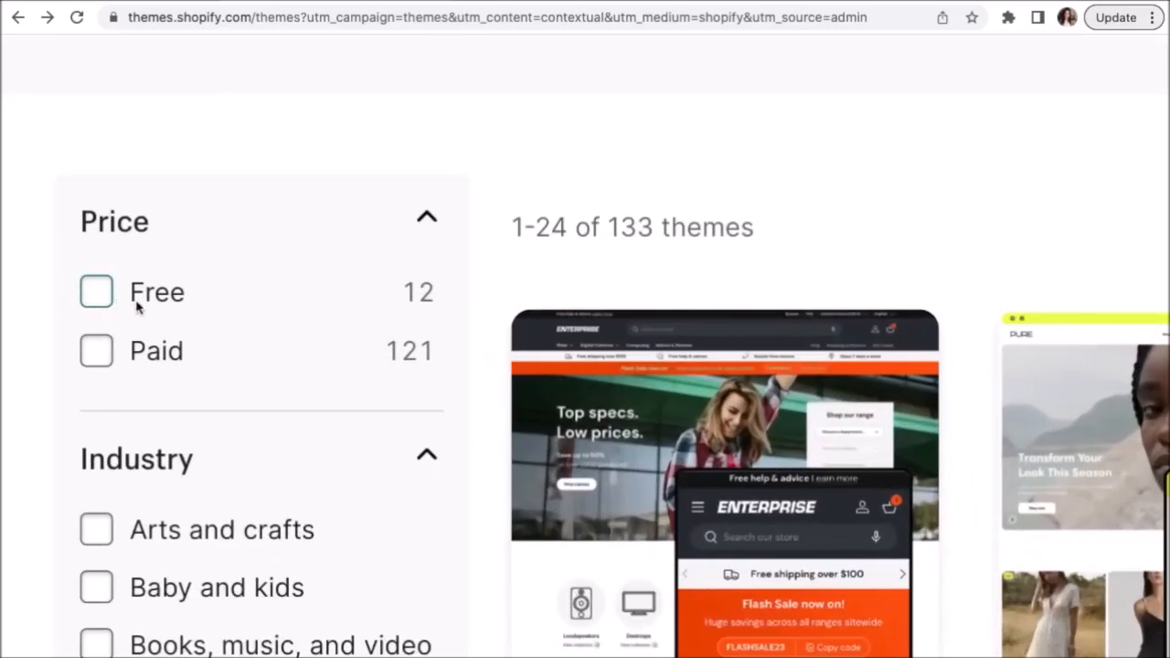
Filter the Theme Store to free themes and add the Dawn theme to the store.
{"action": "left_click", "coordinate": [97, 292]}
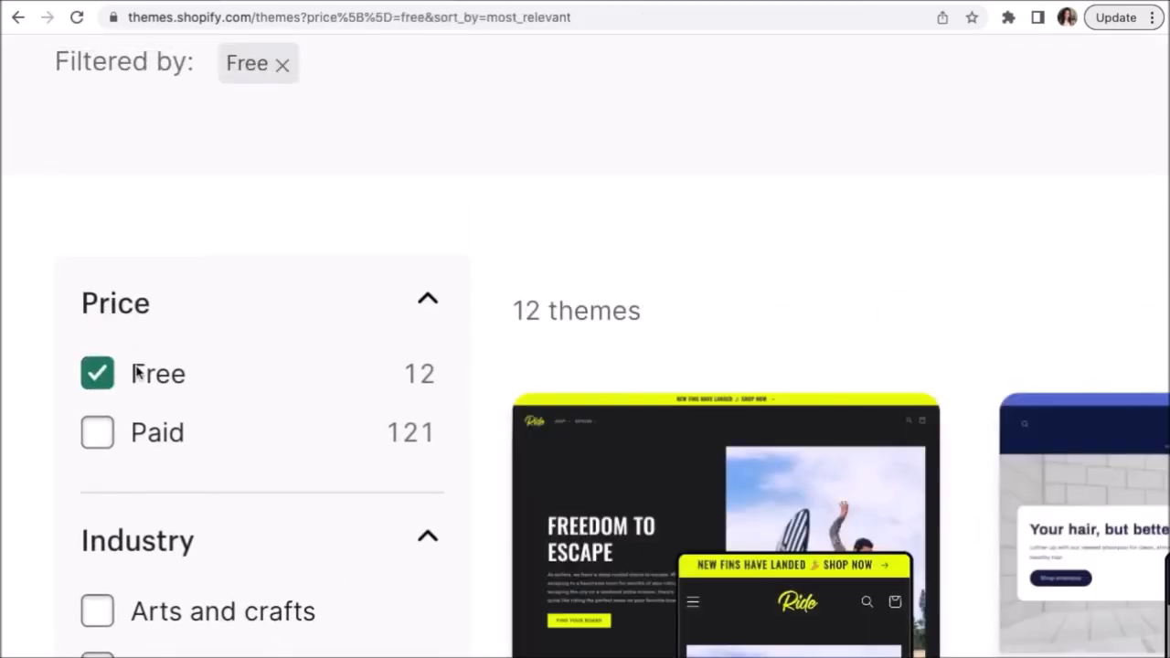
{"action": "scroll", "coordinate": [135, 368], "scroll_direction": "down", "scroll_amount": 5}
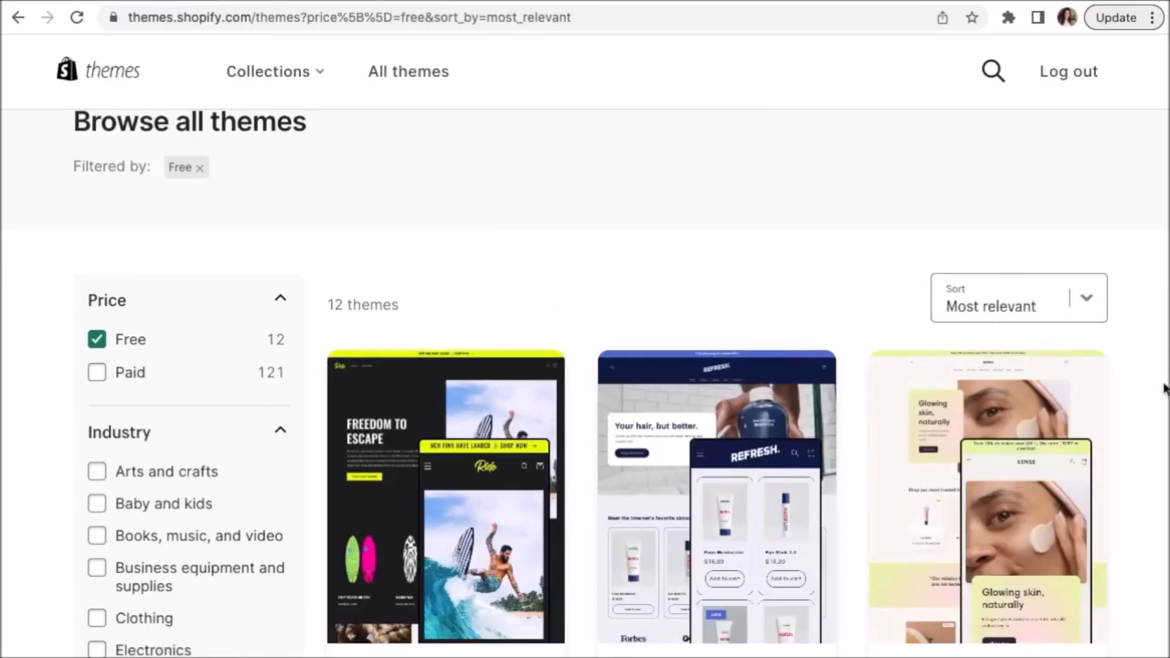
{"action": "scroll", "coordinate": [1164, 388], "scroll_direction": "down", "scroll_amount": 7}
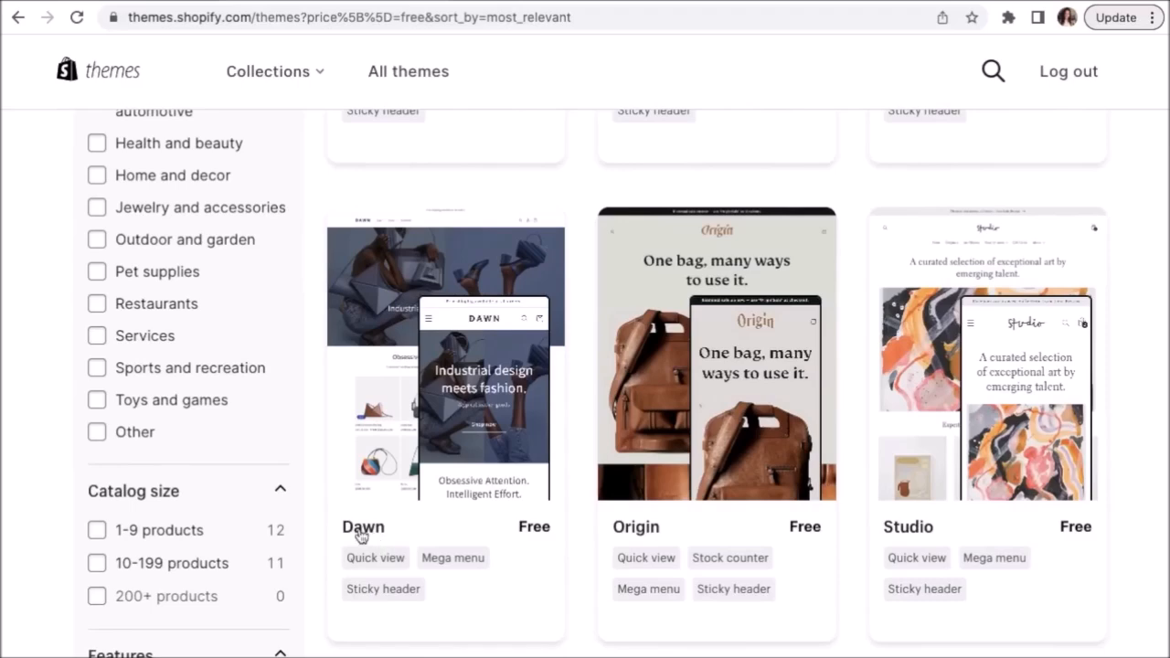
{"action": "scroll", "coordinate": [363, 537], "scroll_direction": "up", "scroll_amount": 3}
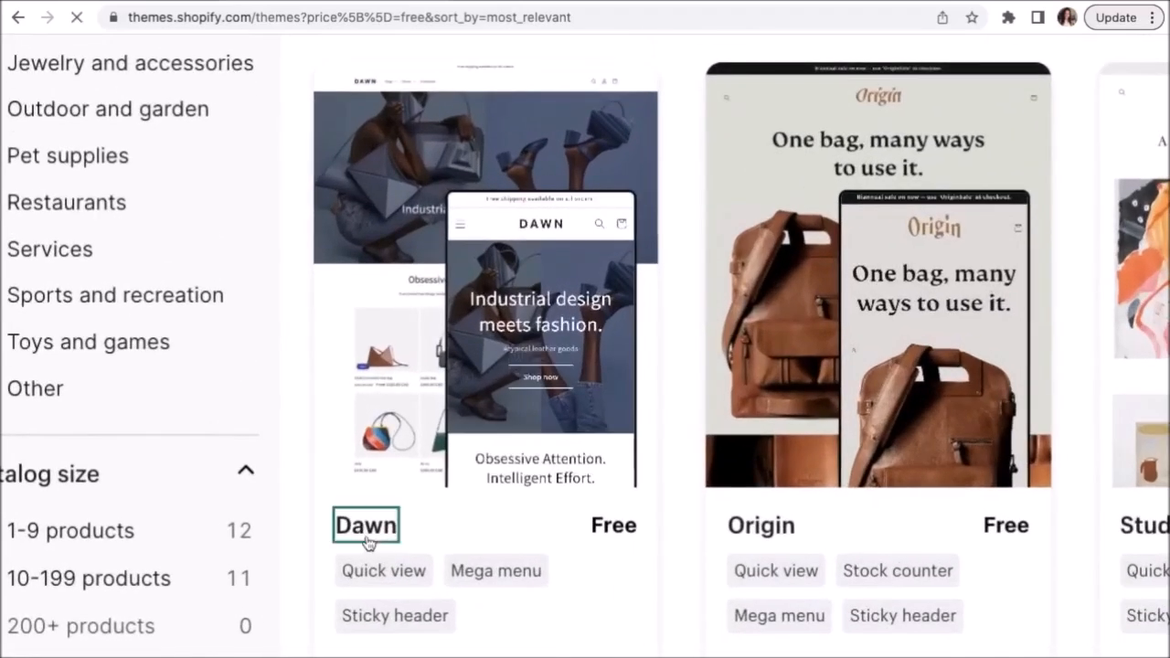
{"action": "left_click", "coordinate": [363, 528]}
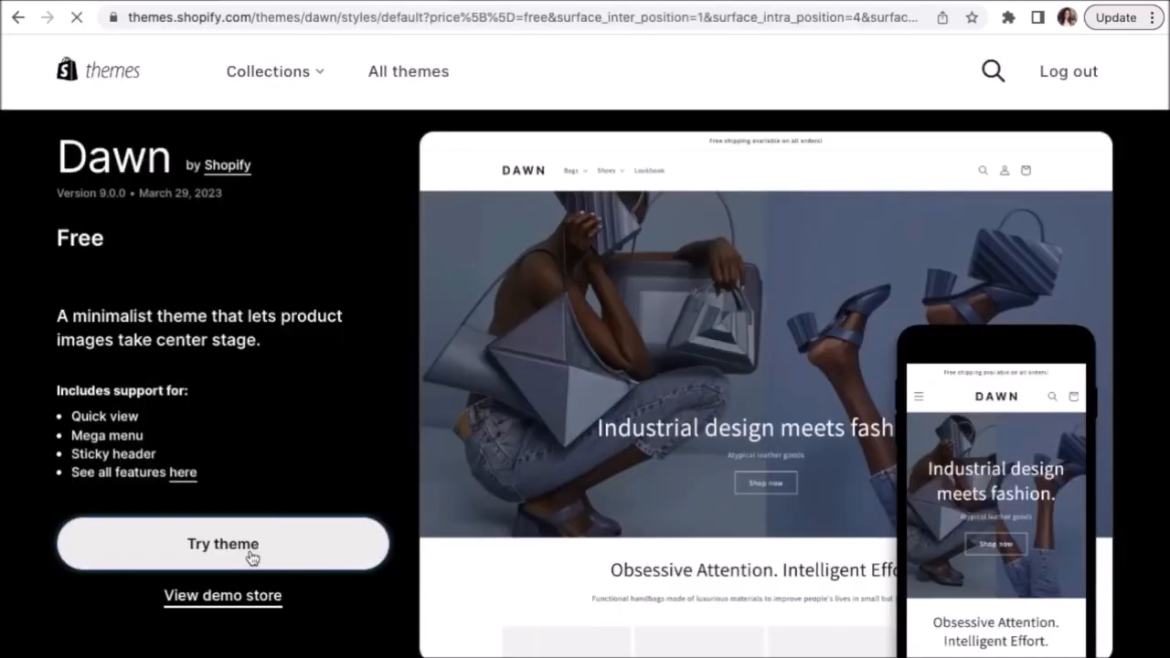
{"action": "left_click", "coordinate": [252, 555]}
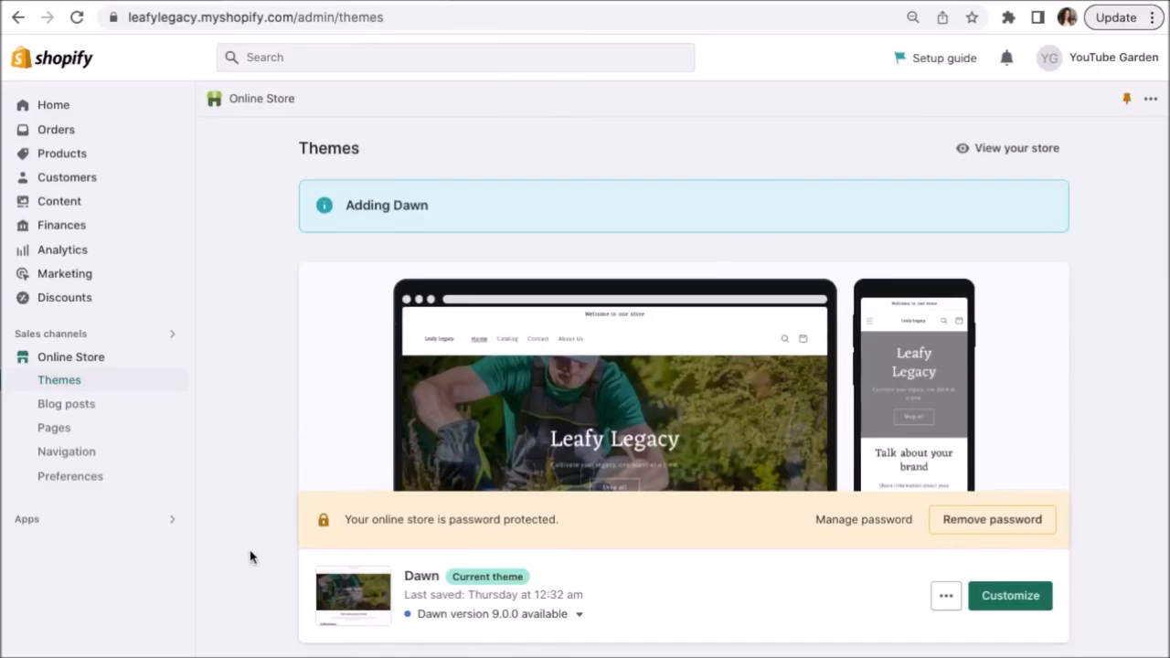
Open the Dawn theme's Customize editor in a new browser tab and switch to it.
{"action": "scroll", "coordinate": [251, 555], "scroll_direction": "down", "scroll_amount": 5}
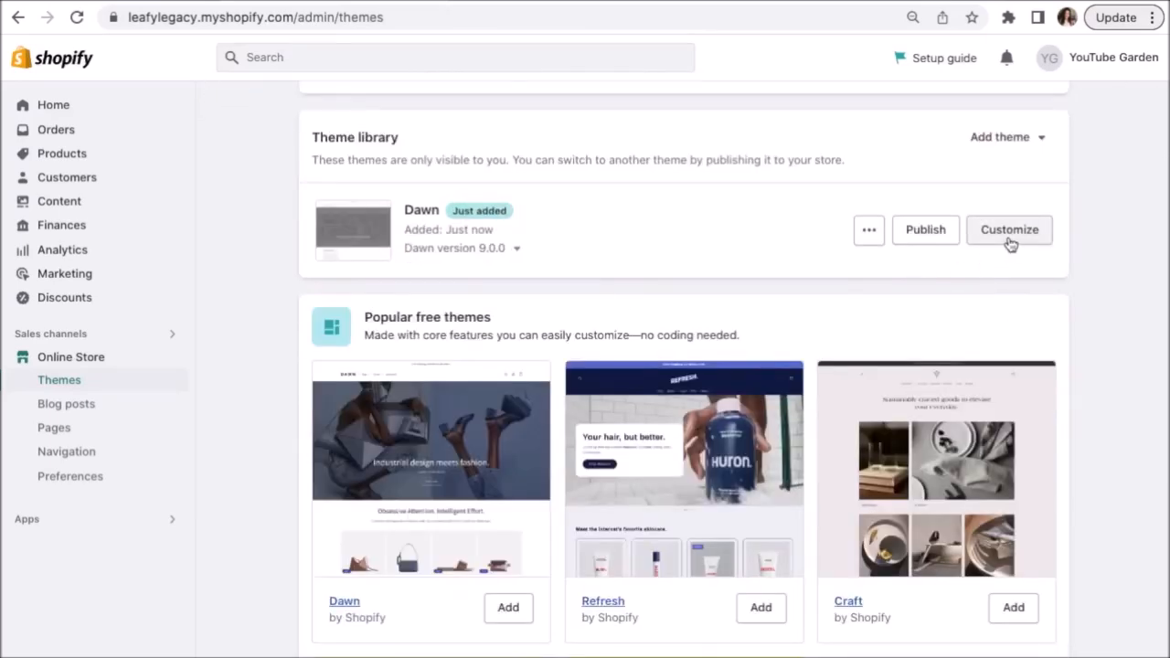
{"action": "right_click", "coordinate": [1010, 243]}
{"action": "left_click", "coordinate": [954, 249]}
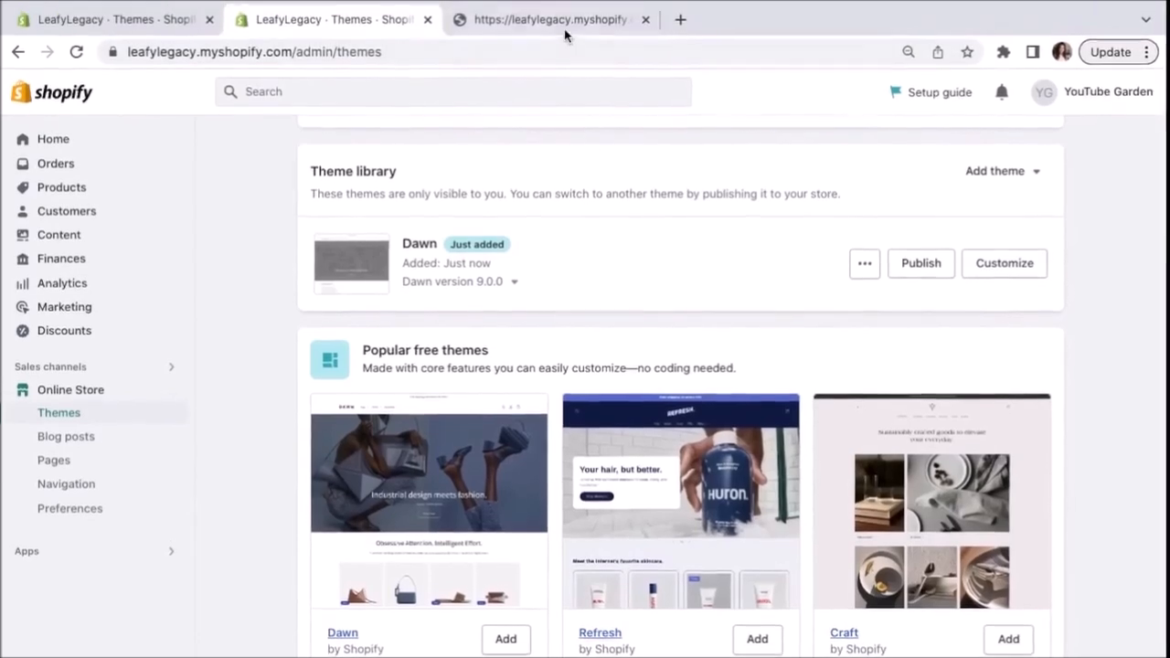
{"action": "left_click", "coordinate": [565, 23]}
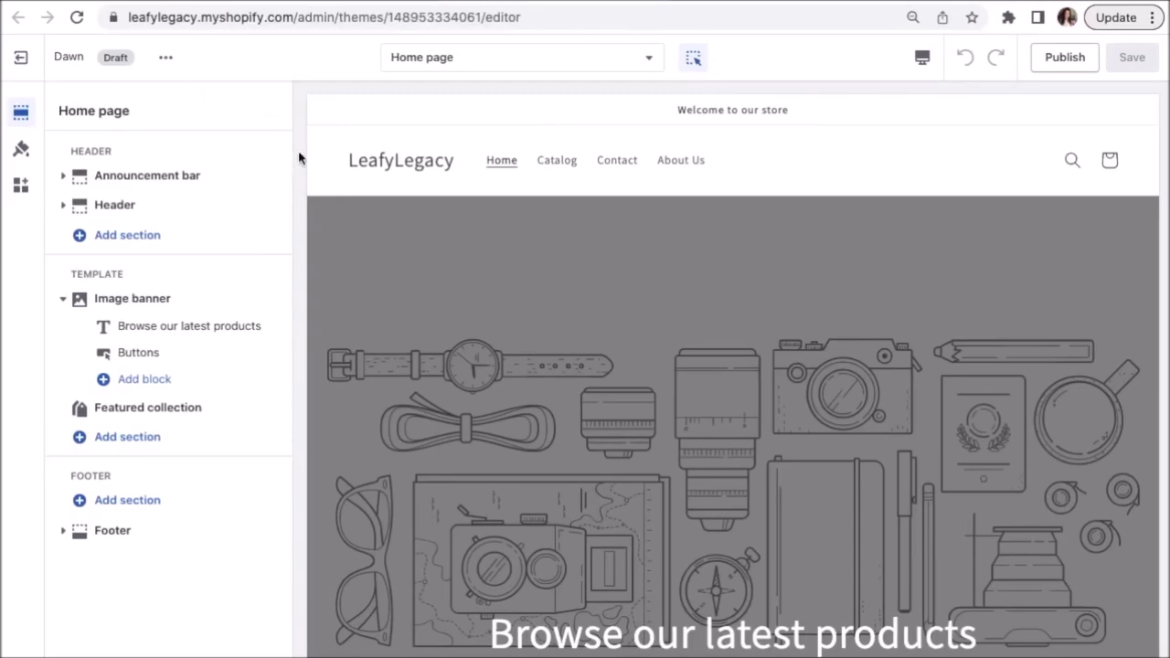
{"action": "scroll", "coordinate": [166, 109], "scroll_direction": "up", "scroll_amount": 5}
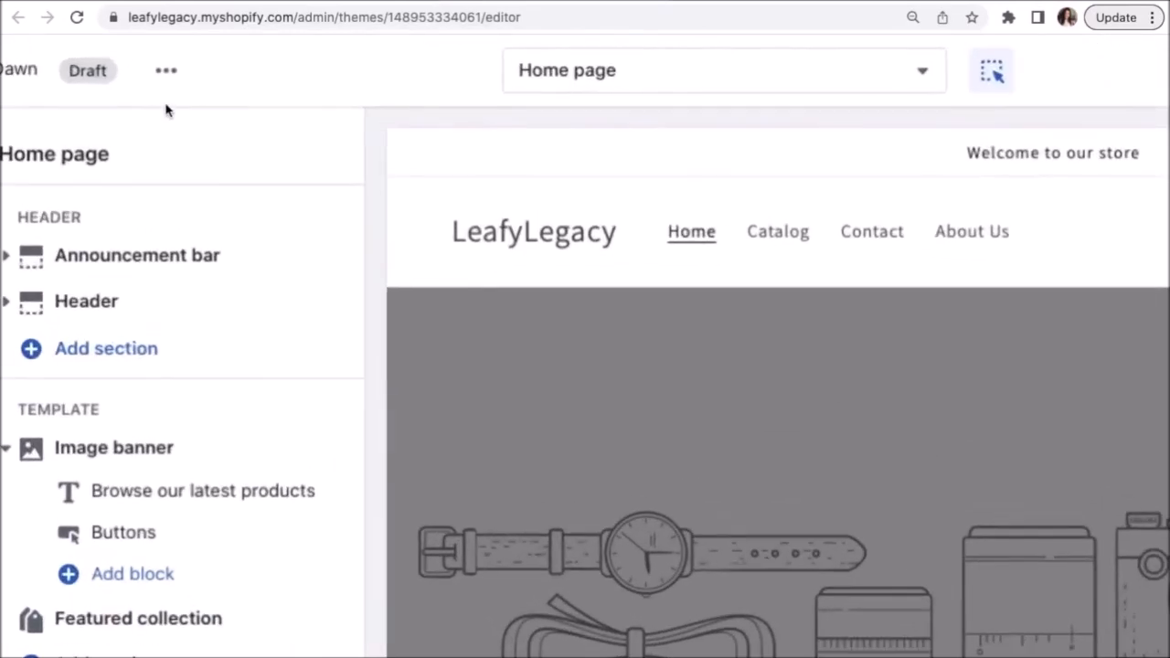
{"action": "scroll", "coordinate": [166, 110], "scroll_direction": "left", "scroll_amount": 1}
{"action": "scroll", "coordinate": [166, 109], "scroll_direction": "down", "scroll_amount": 1}
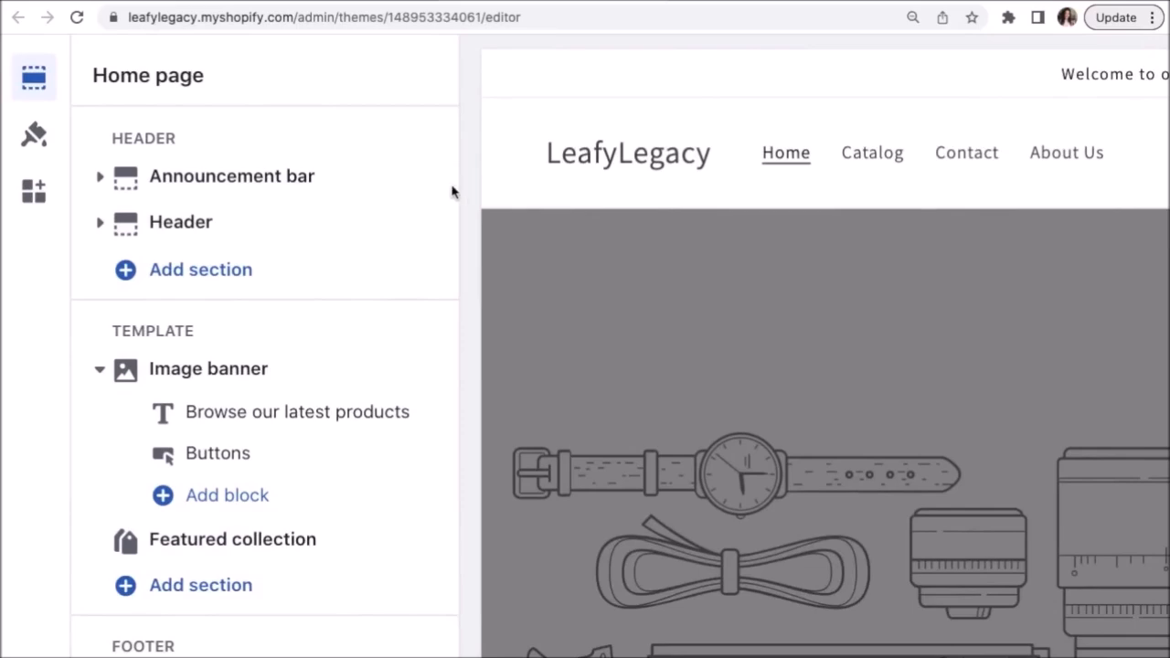
{"action": "scroll", "coordinate": [452, 190], "scroll_direction": "down", "scroll_amount": 1}
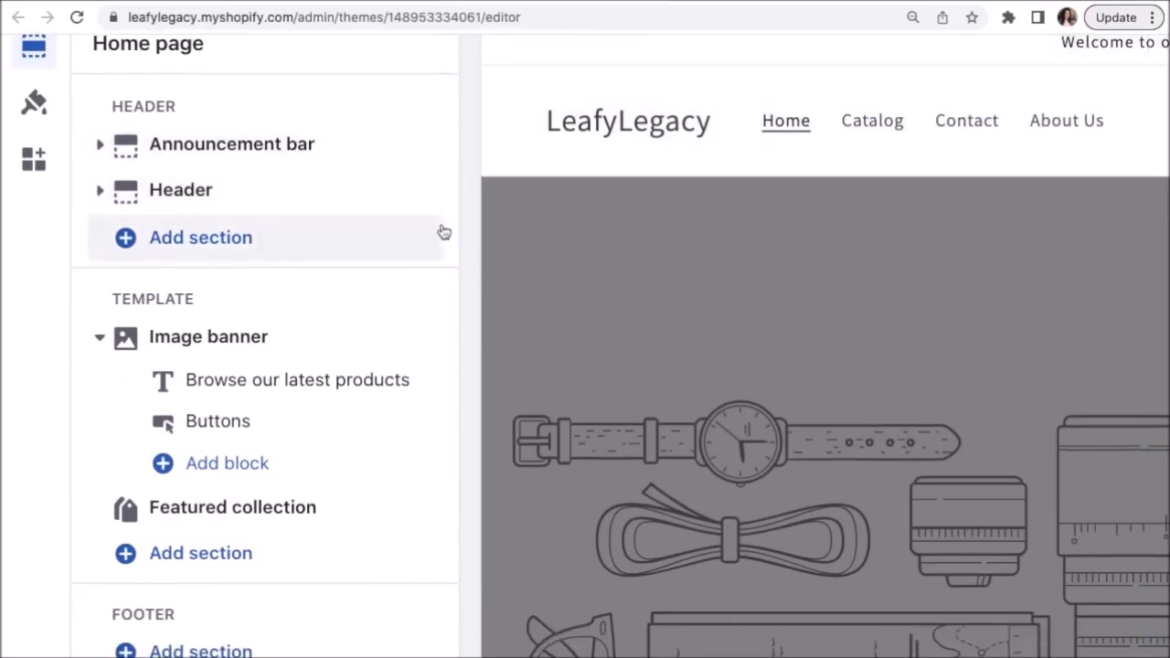
{"action": "scroll", "coordinate": [444, 232], "scroll_direction": "down", "scroll_amount": 5}
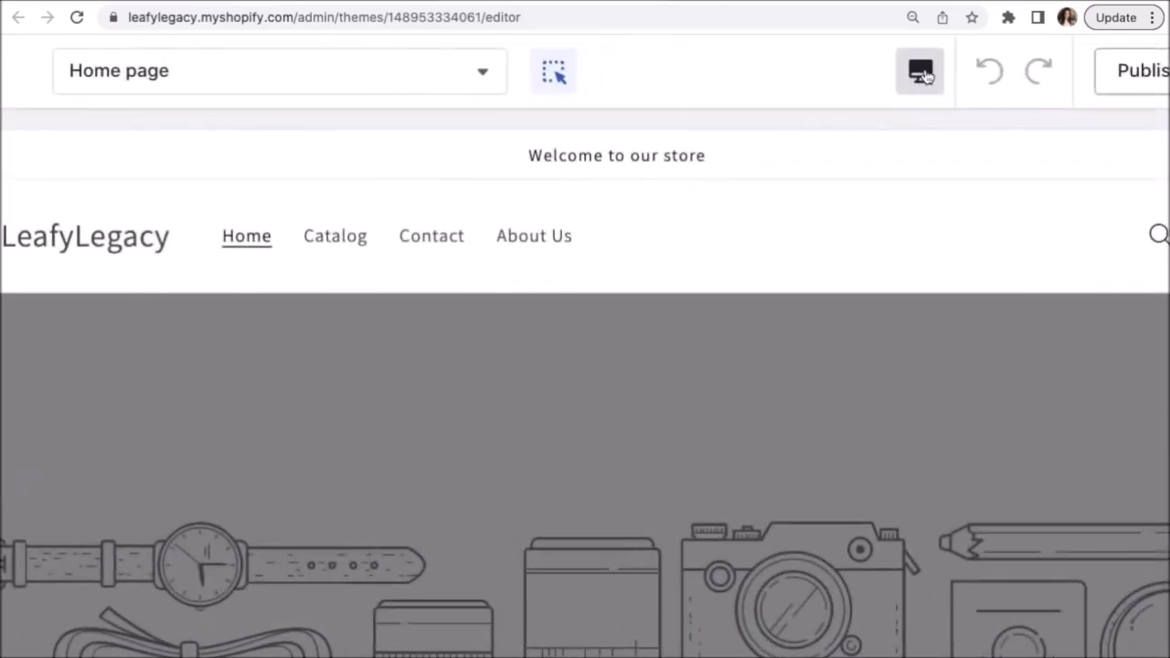
{"action": "left_click", "coordinate": [925, 64]}
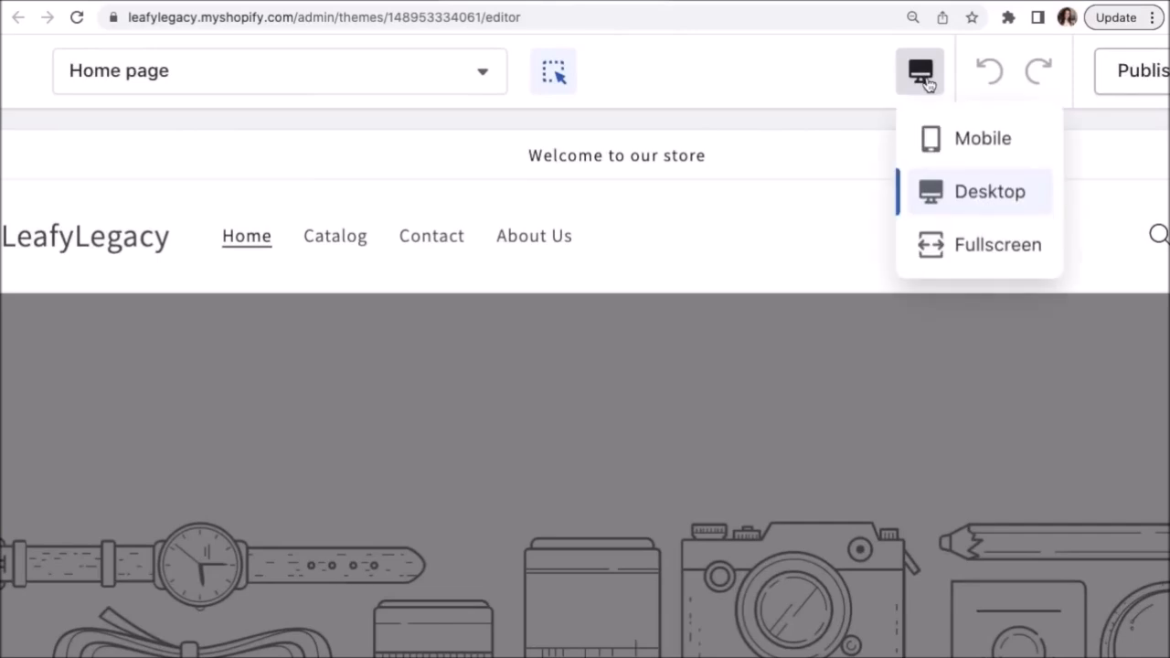
{"action": "left_click", "coordinate": [951, 144]}
{"action": "scroll", "coordinate": [949, 144], "scroll_direction": "down", "scroll_amount": 5}
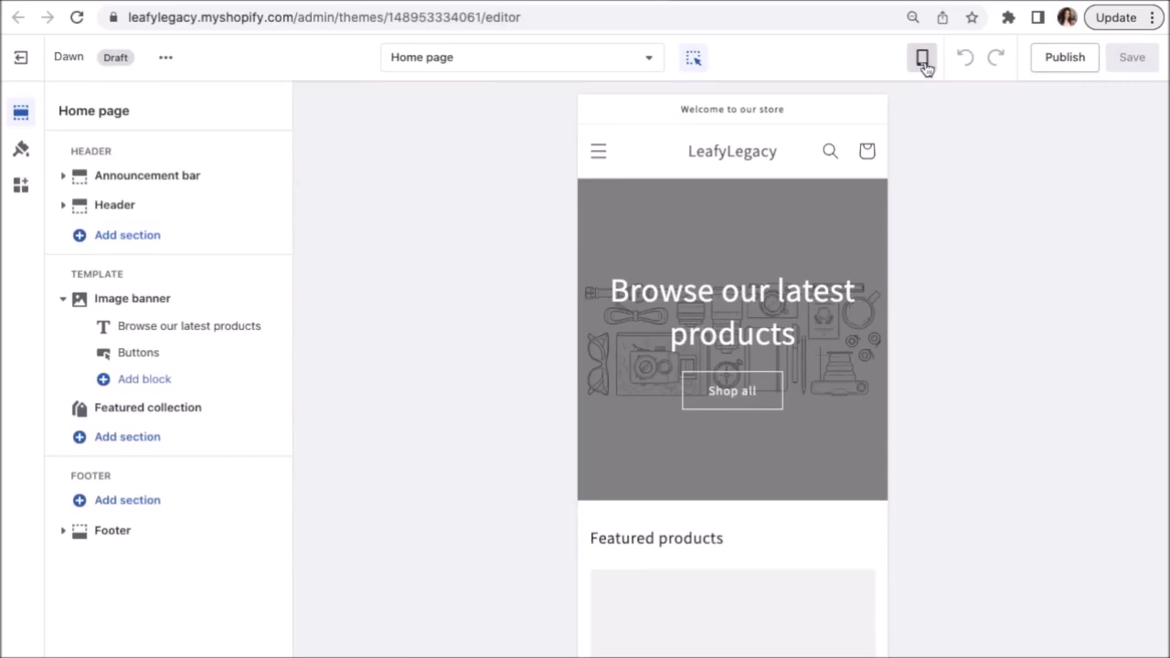
{"action": "left_click", "coordinate": [923, 60]}
{"action": "left_click", "coordinate": [947, 133]}
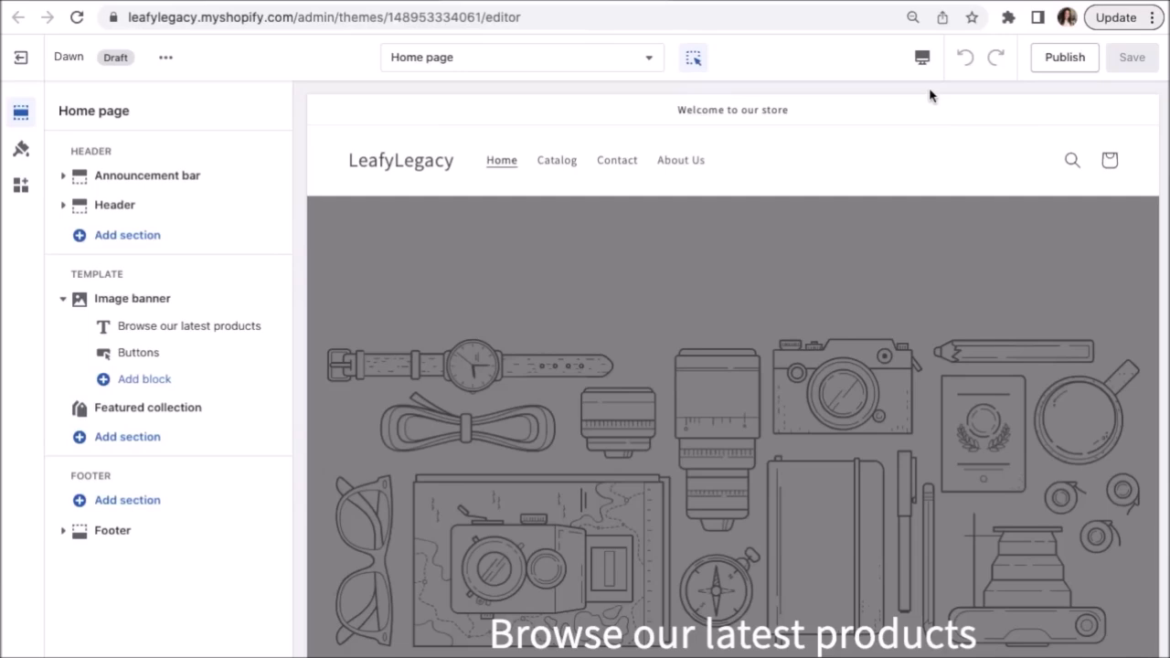
{"action": "key", "text": "ctrl+plus"}
{"action": "key", "text": "ctrl+plus"}
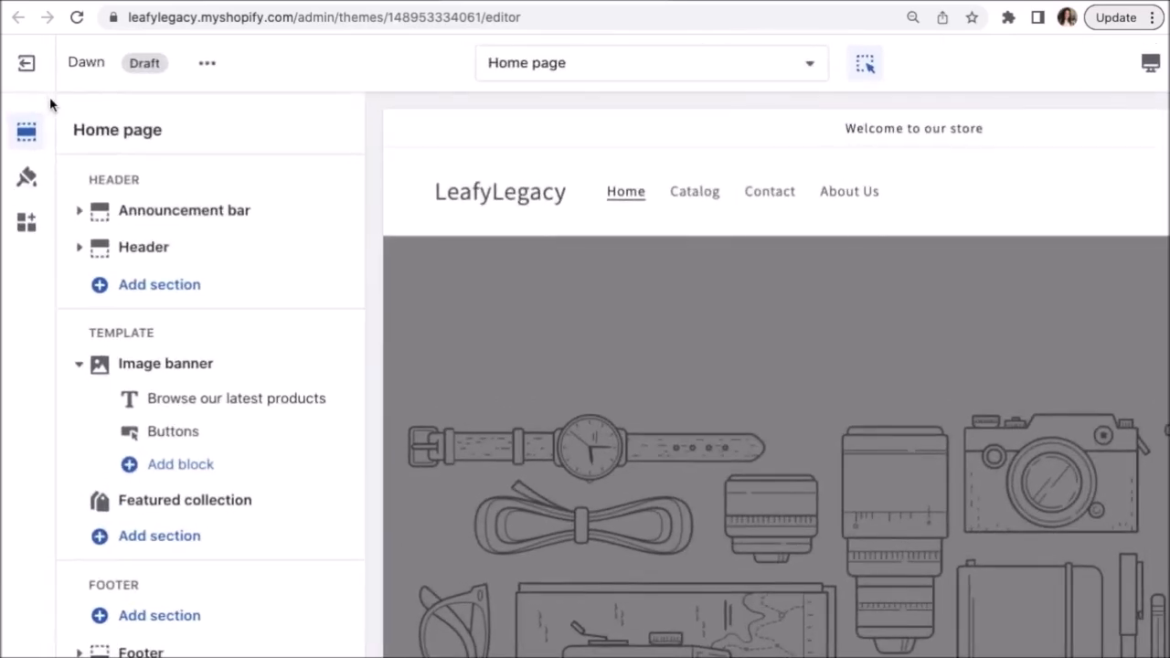
{"action": "scroll", "coordinate": [50, 104], "scroll_direction": "down", "scroll_amount": 2}
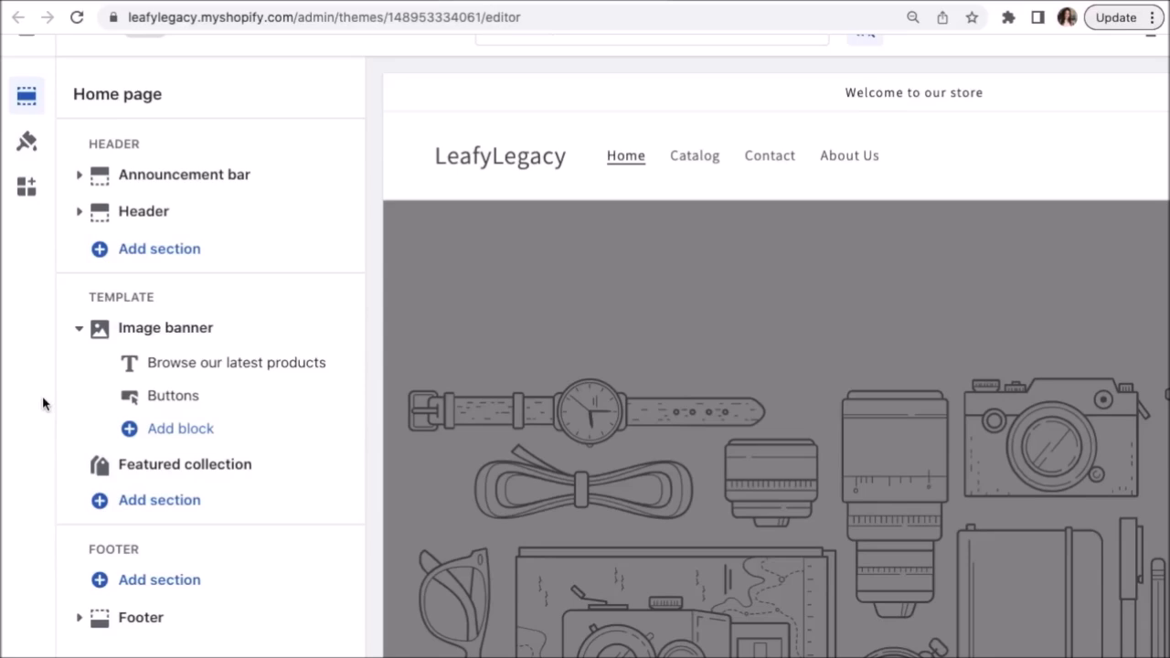
{"action": "scroll", "coordinate": [42, 397], "scroll_direction": "down", "scroll_amount": 3}
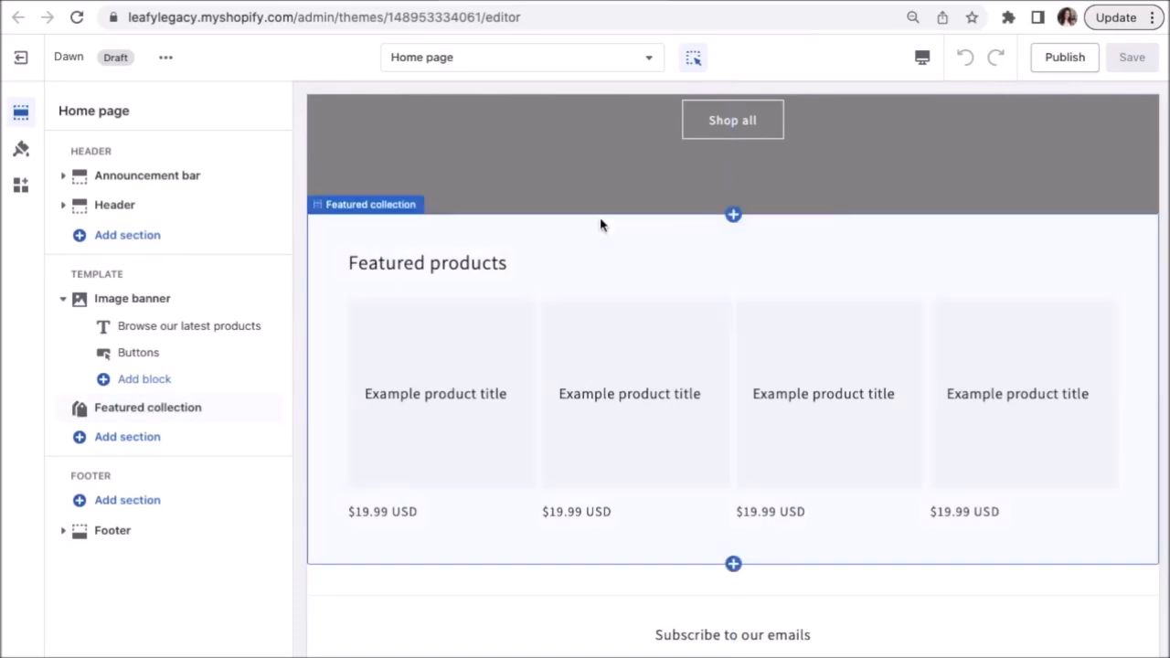
{"action": "mouse_move", "coordinate": [736, 226]}
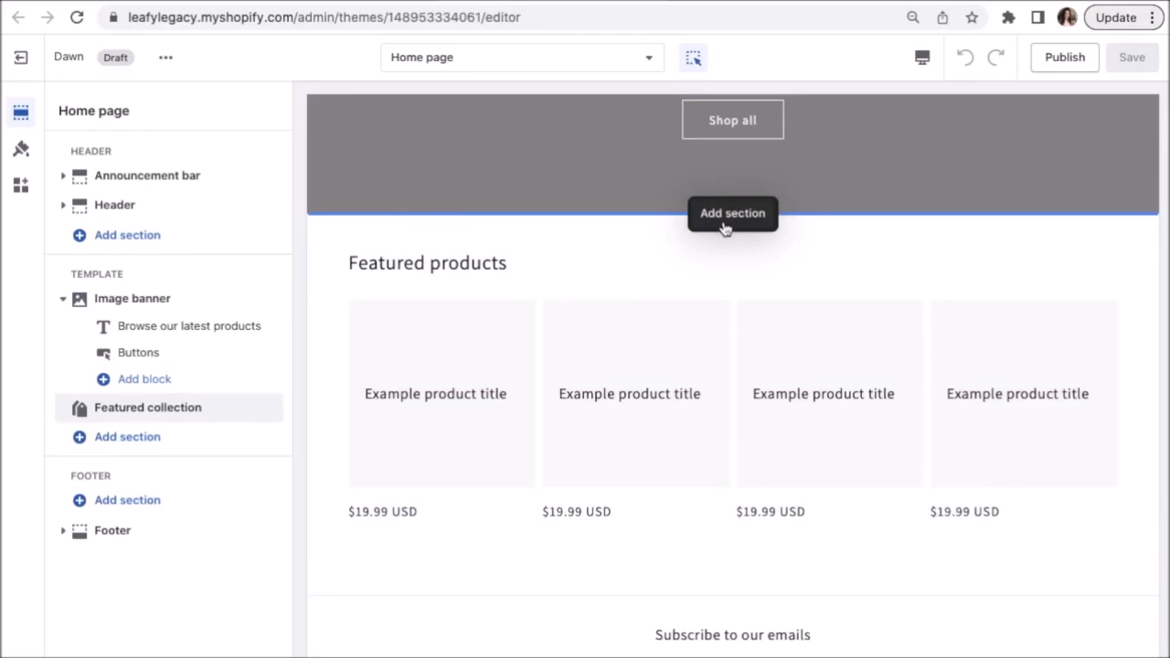
{"action": "left_click", "coordinate": [725, 226]}
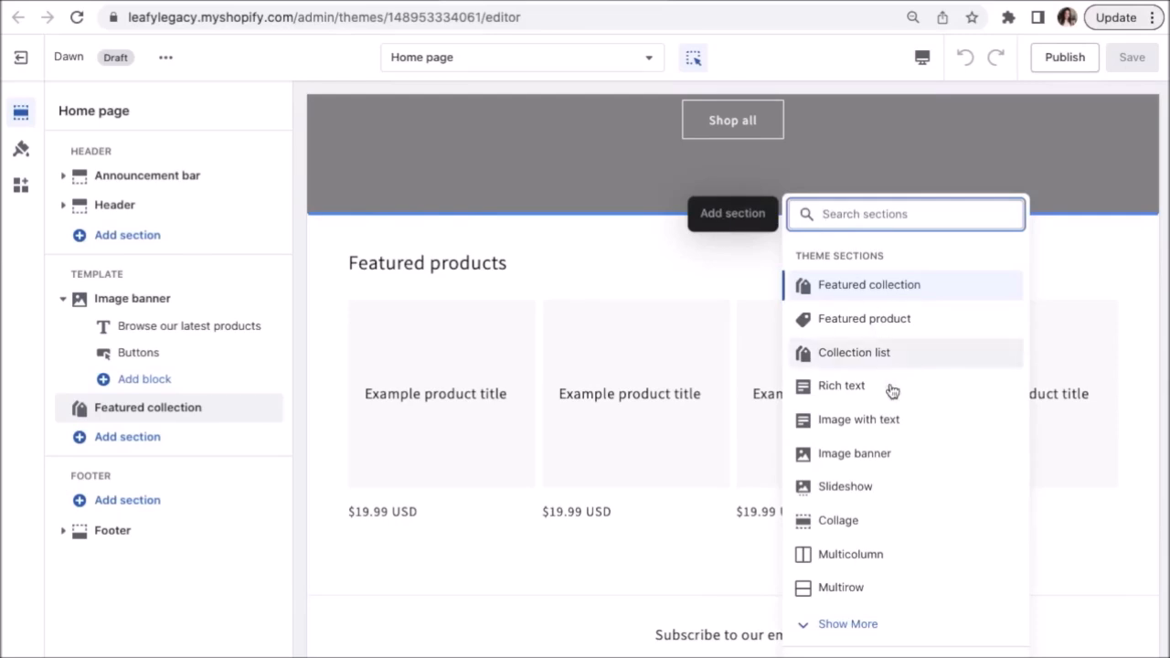
{"action": "scroll", "coordinate": [891, 418], "scroll_direction": "down", "scroll_amount": 2}
{"action": "scroll", "coordinate": [891, 418], "scroll_direction": "up", "scroll_amount": 1}
{"action": "scroll", "coordinate": [890, 418], "scroll_direction": "up", "scroll_amount": 1}
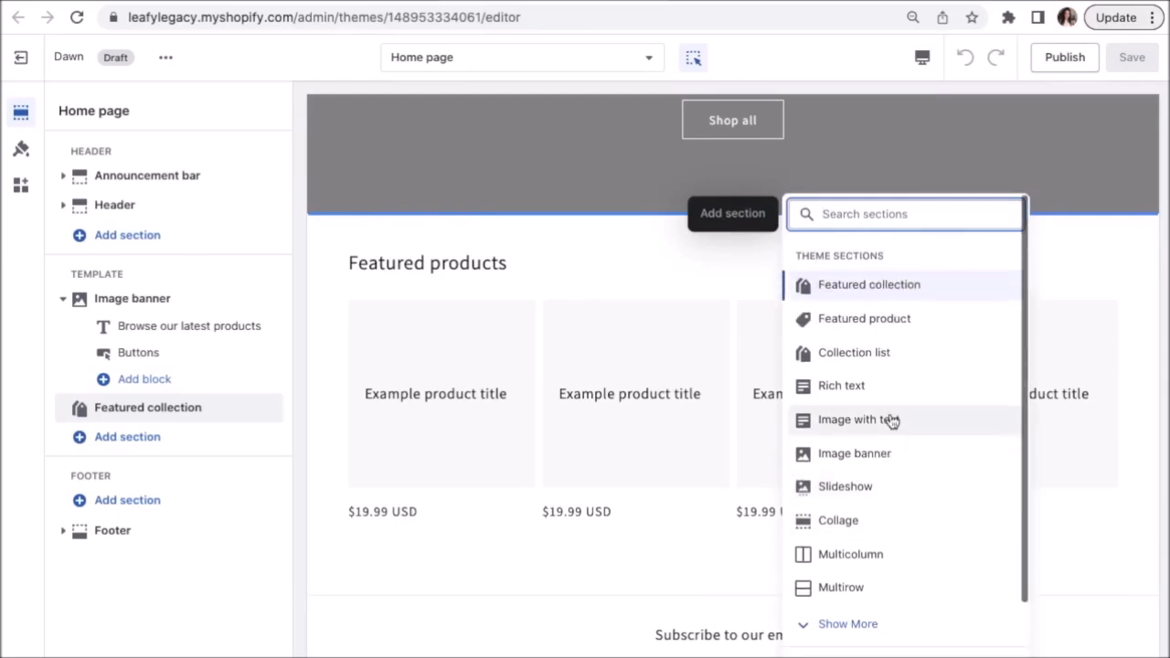
{"action": "left_click", "coordinate": [749, 298]}
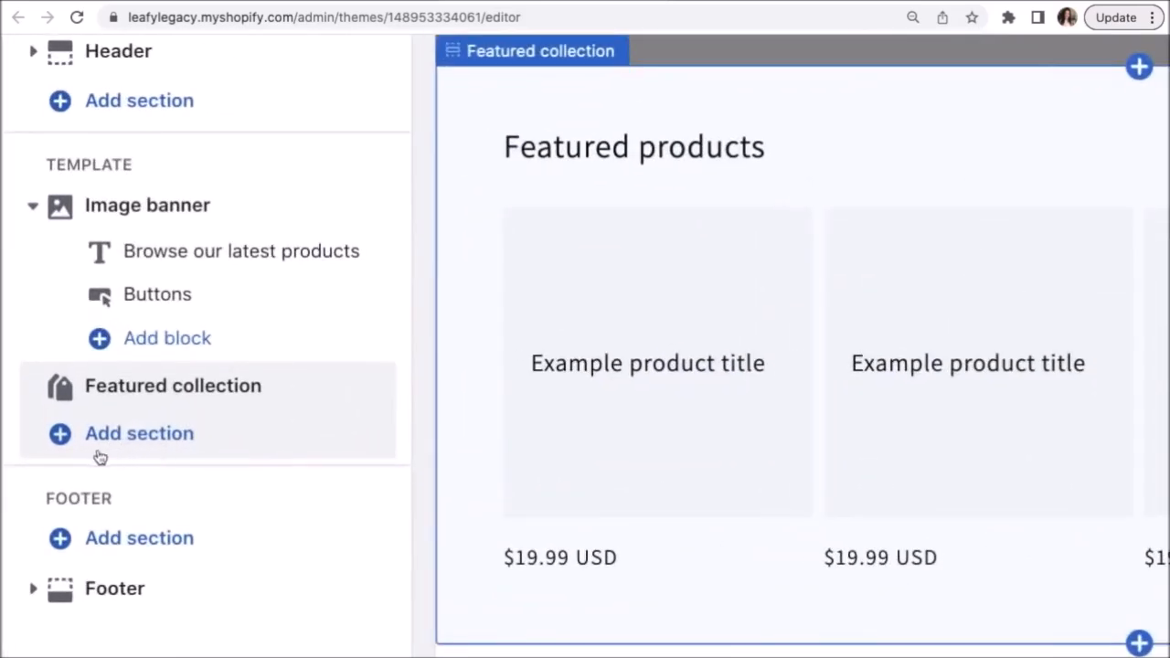
{"action": "left_click", "coordinate": [120, 440]}
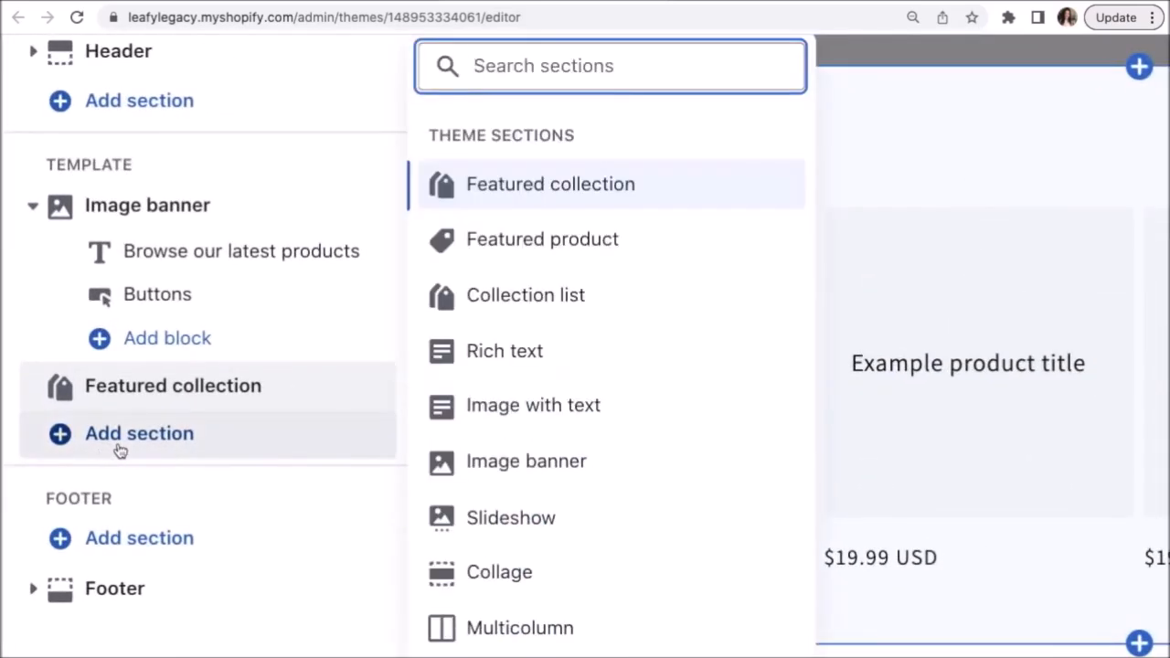
{"action": "left_click", "coordinate": [120, 450]}
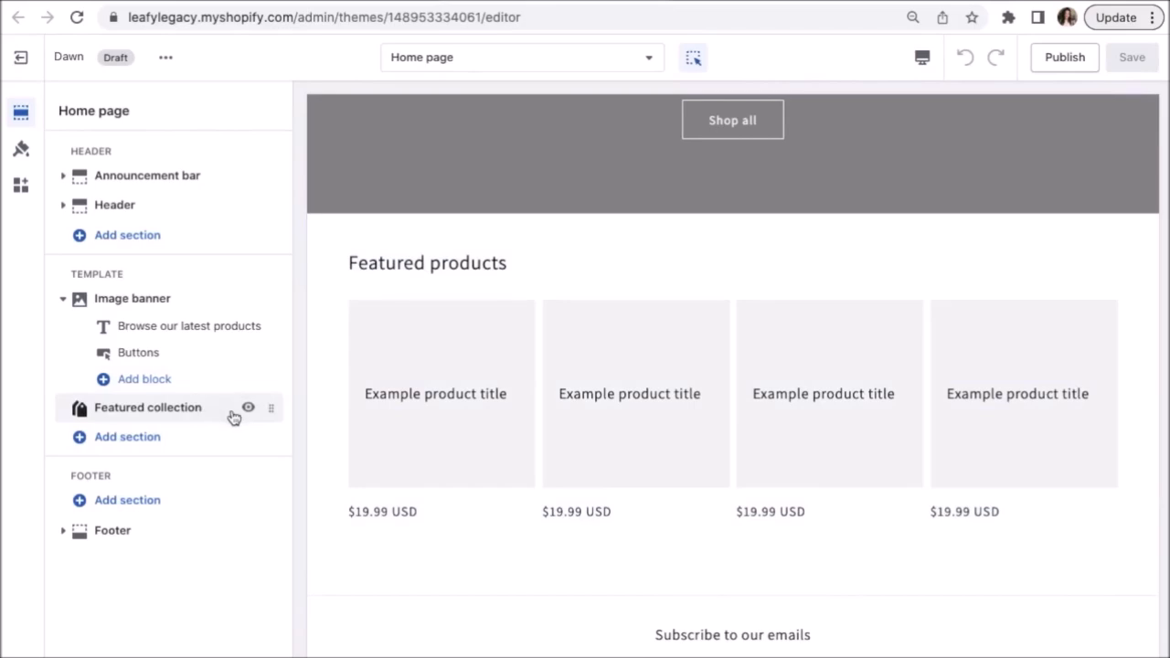
{"action": "mouse_move", "coordinate": [272, 411]}
{"action": "left_mouse_down"}
{"action": "mouse_move", "coordinate": [261, 366]}
{"action": "mouse_move", "coordinate": [252, 419]}
{"action": "mouse_move", "coordinate": [251, 405]}
{"action": "left_mouse_up"}
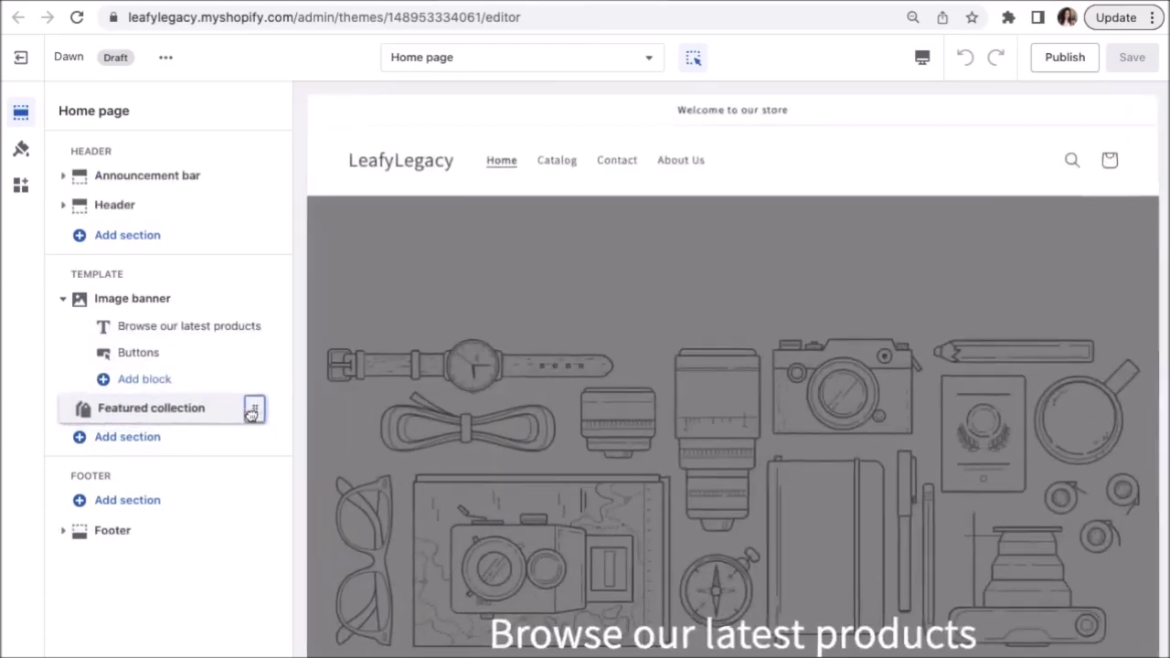
{"action": "mouse_move", "coordinate": [273, 357]}
{"action": "left_mouse_down"}
{"action": "mouse_move", "coordinate": [282, 329]}
{"action": "mouse_move", "coordinate": [269, 354]}
{"action": "left_mouse_up"}
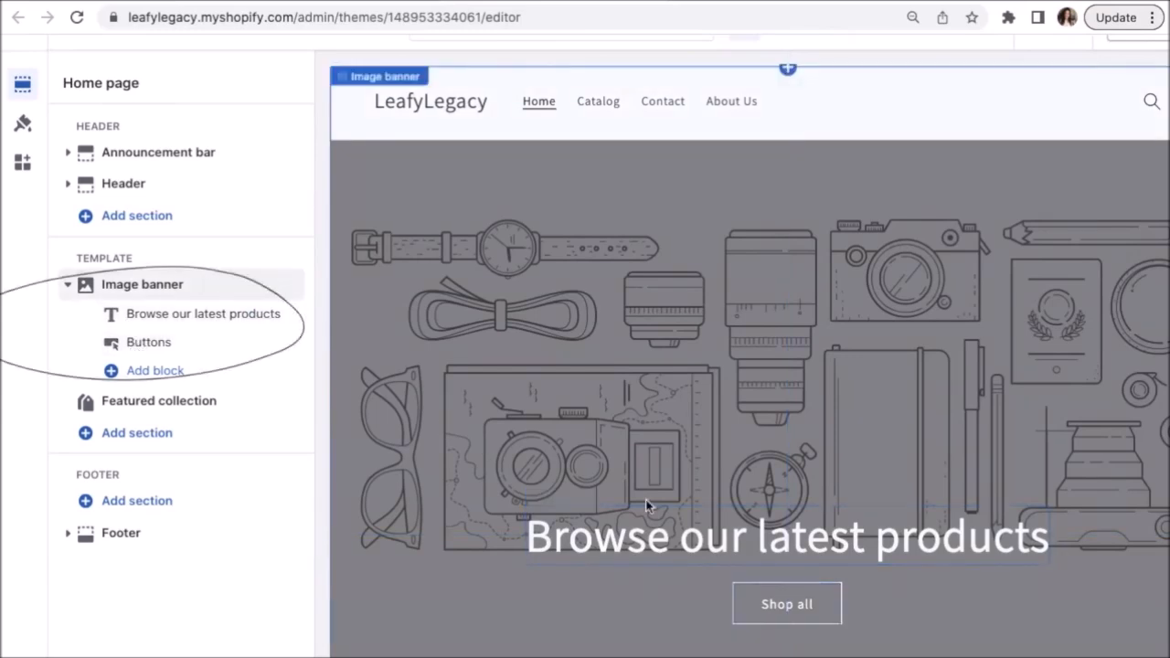
{"action": "scroll", "coordinate": [448, 435], "scroll_direction": "down", "scroll_amount": 2}
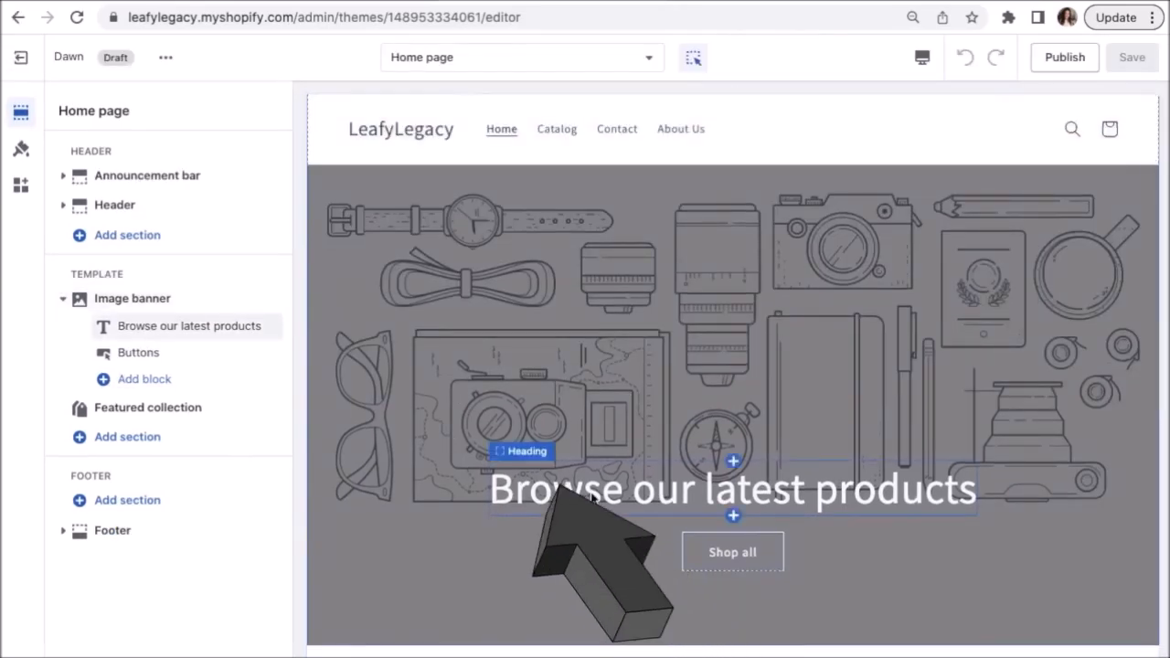
{"action": "left_click", "coordinate": [591, 492]}
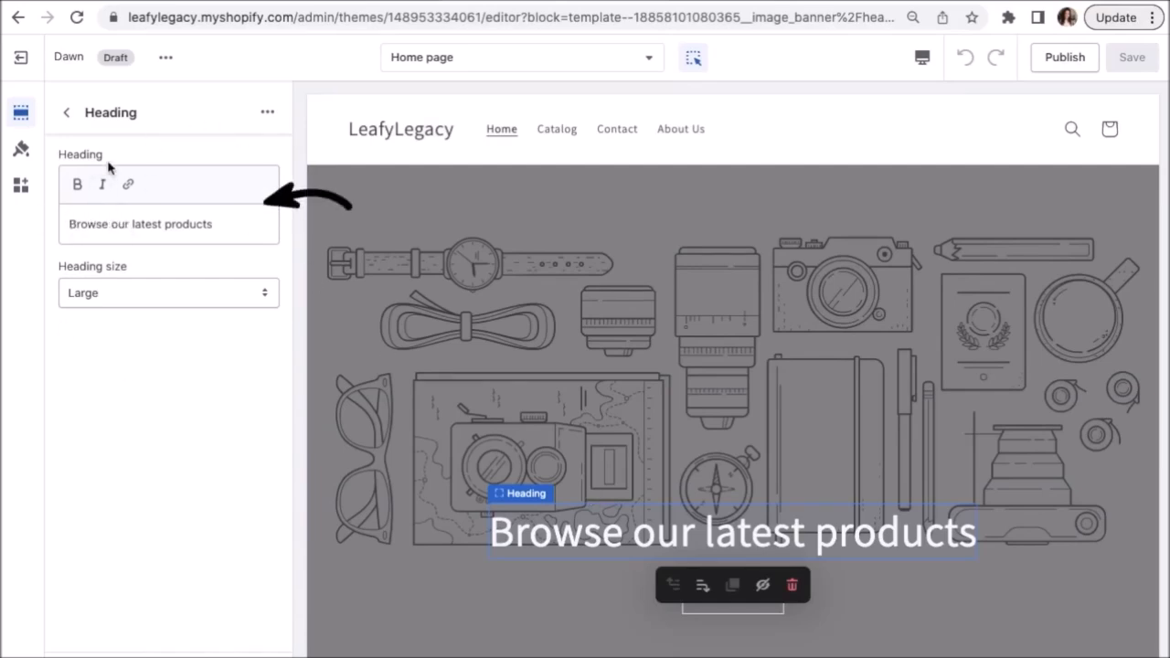
{"action": "left_click", "coordinate": [67, 115]}
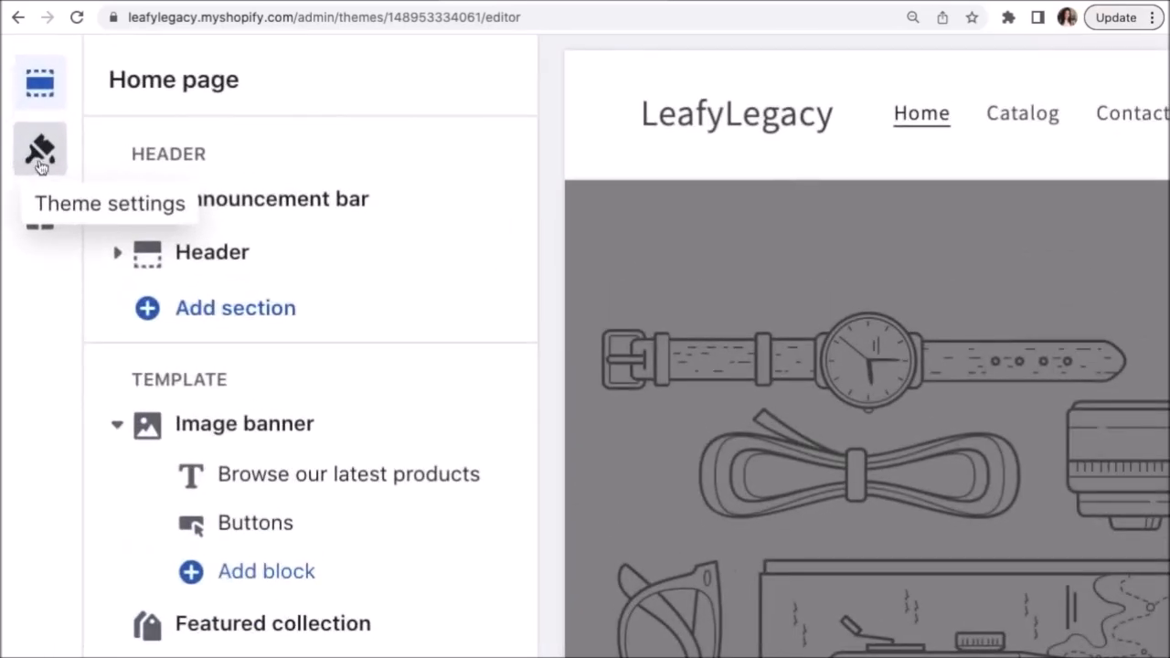
Change the heading font to Eczar under Typography and raise its size scale to 105%.
{"action": "left_click", "coordinate": [39, 153]}
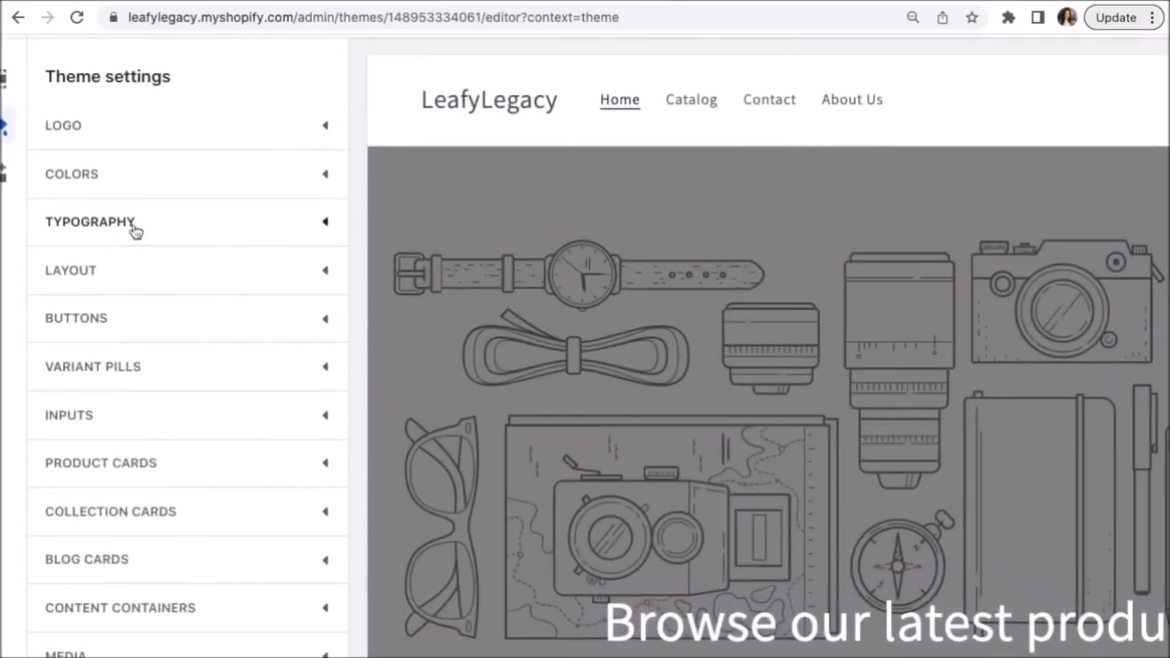
{"action": "left_click", "coordinate": [118, 231]}
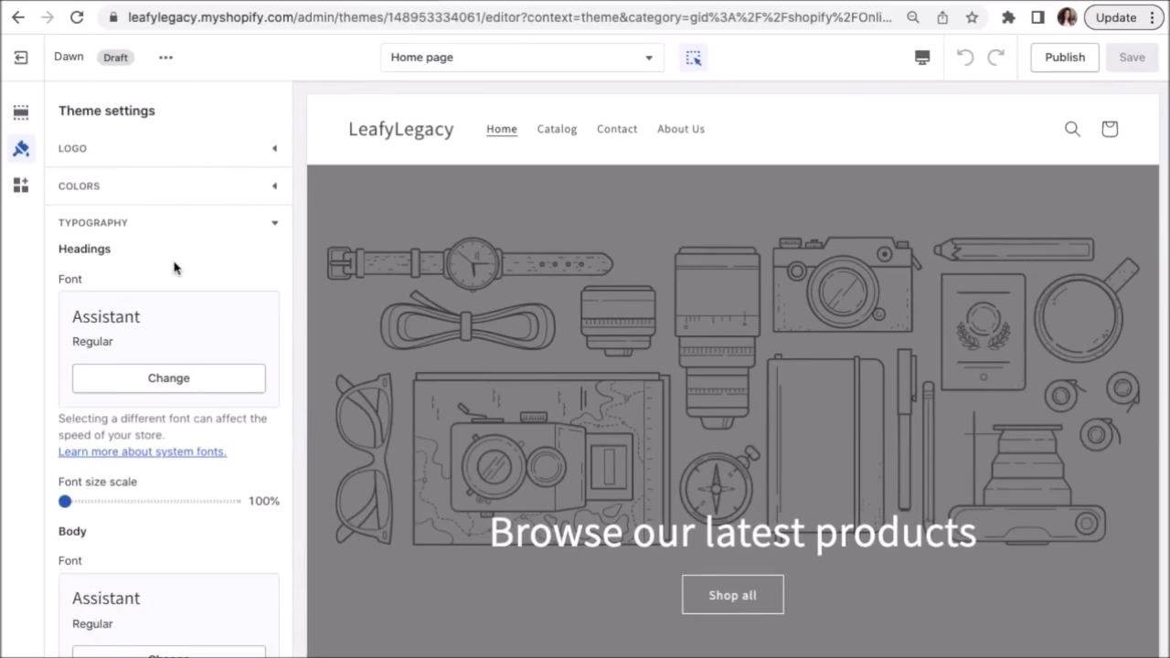
{"action": "scroll", "coordinate": [174, 267], "scroll_direction": "down", "scroll_amount": 5}
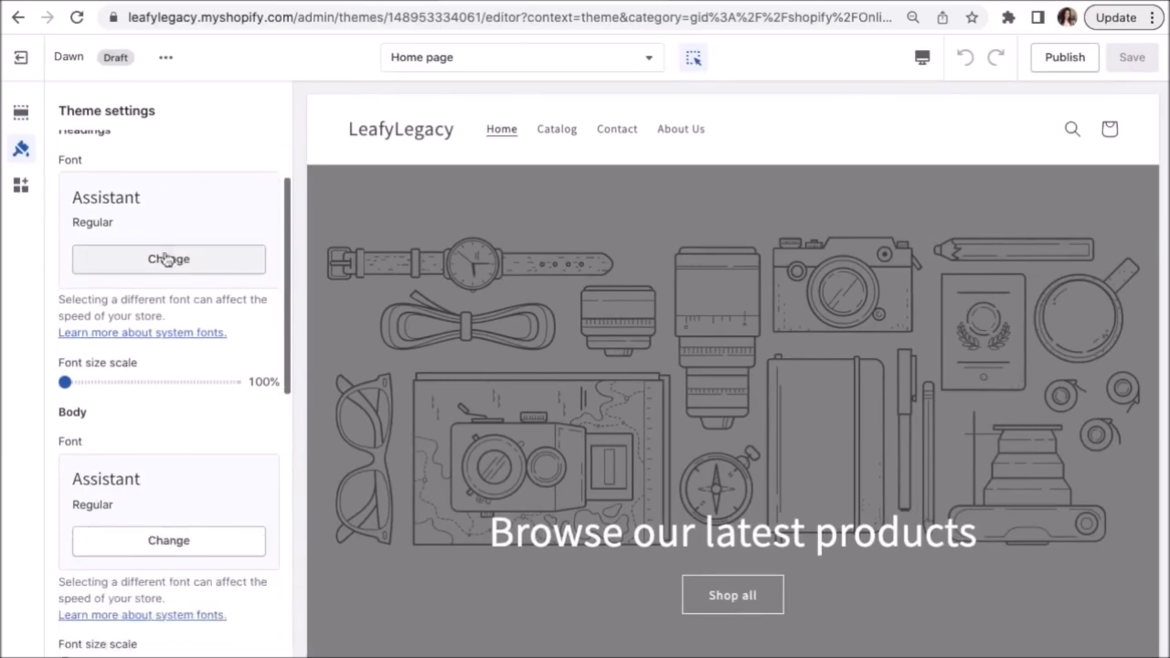
{"action": "scroll", "coordinate": [133, 407], "scroll_direction": "up", "scroll_amount": 4}
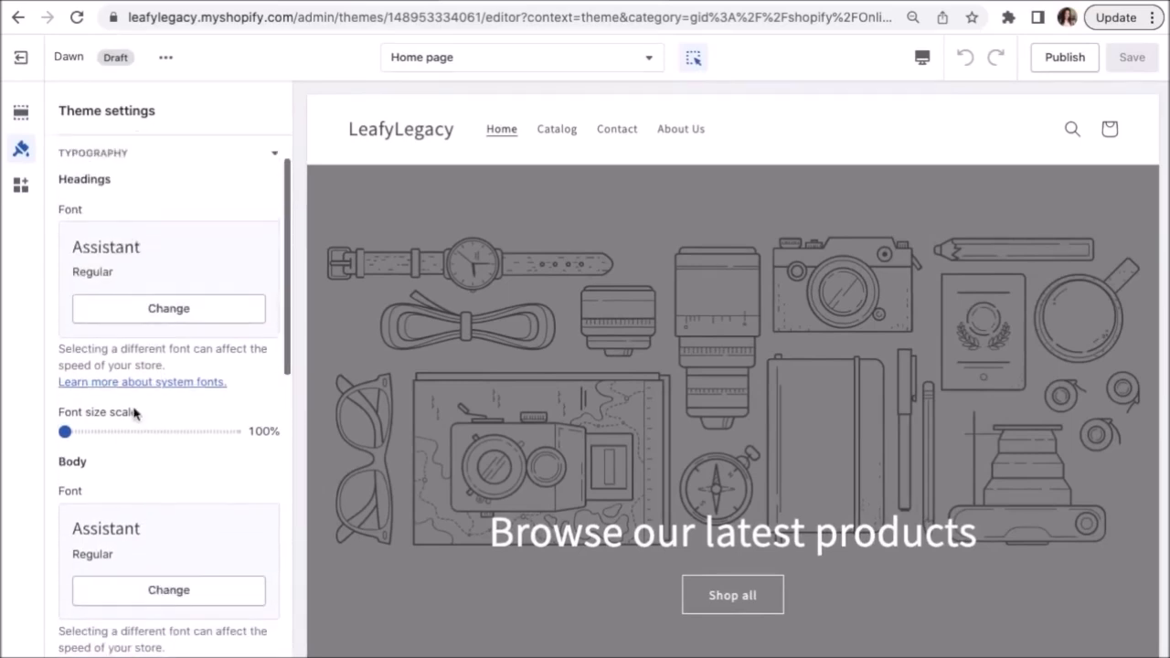
{"action": "left_click", "coordinate": [169, 309]}
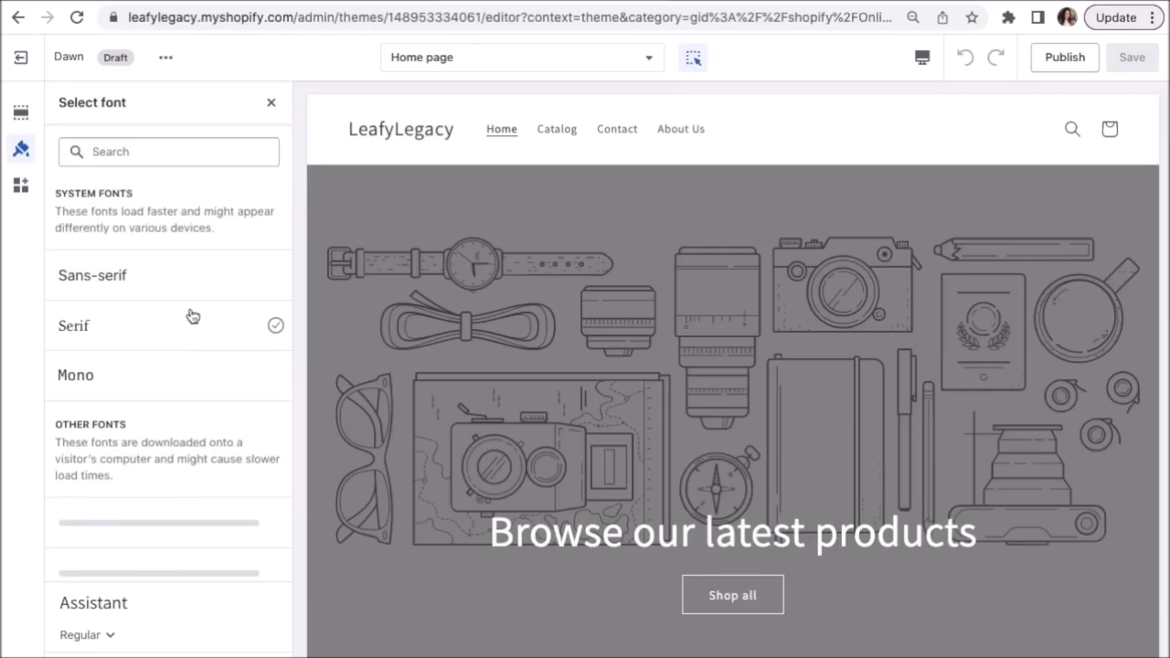
{"action": "scroll", "coordinate": [187, 439], "scroll_direction": "down", "scroll_amount": 15}
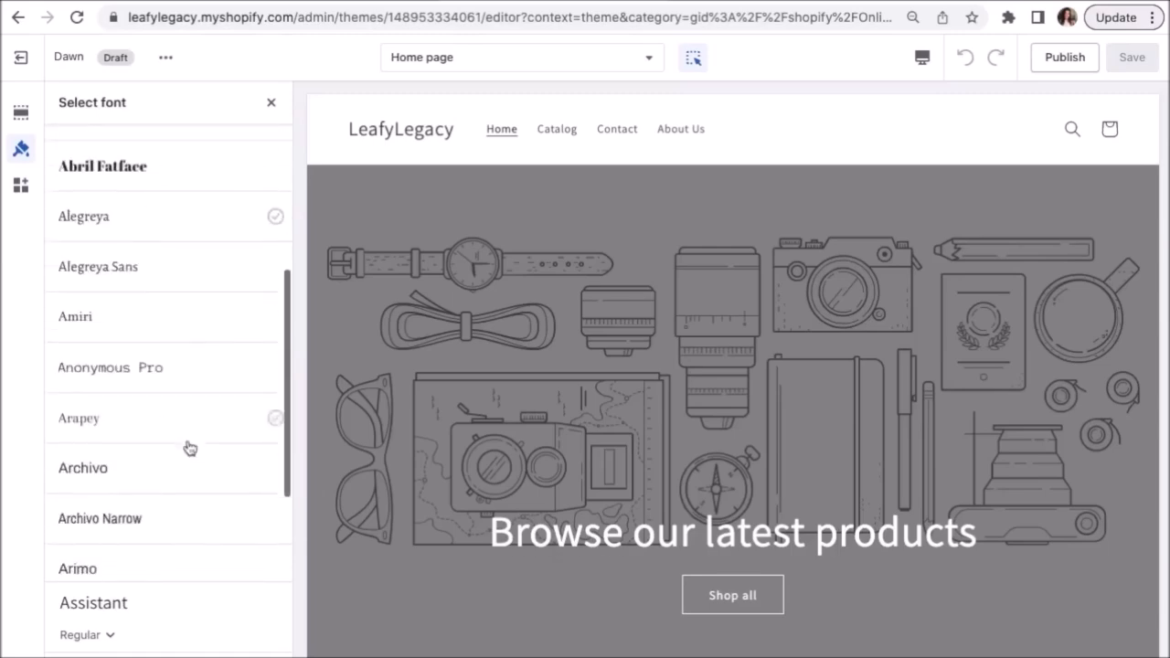
{"action": "left_click", "coordinate": [112, 491]}
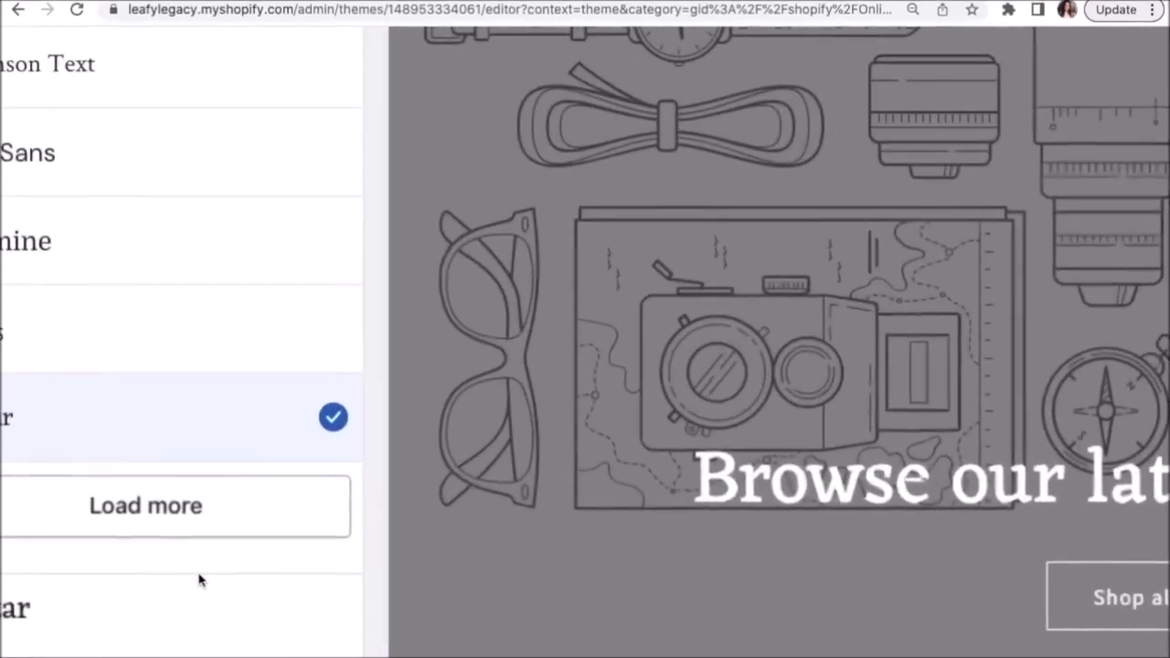
{"action": "left_click", "coordinate": [294, 629]}
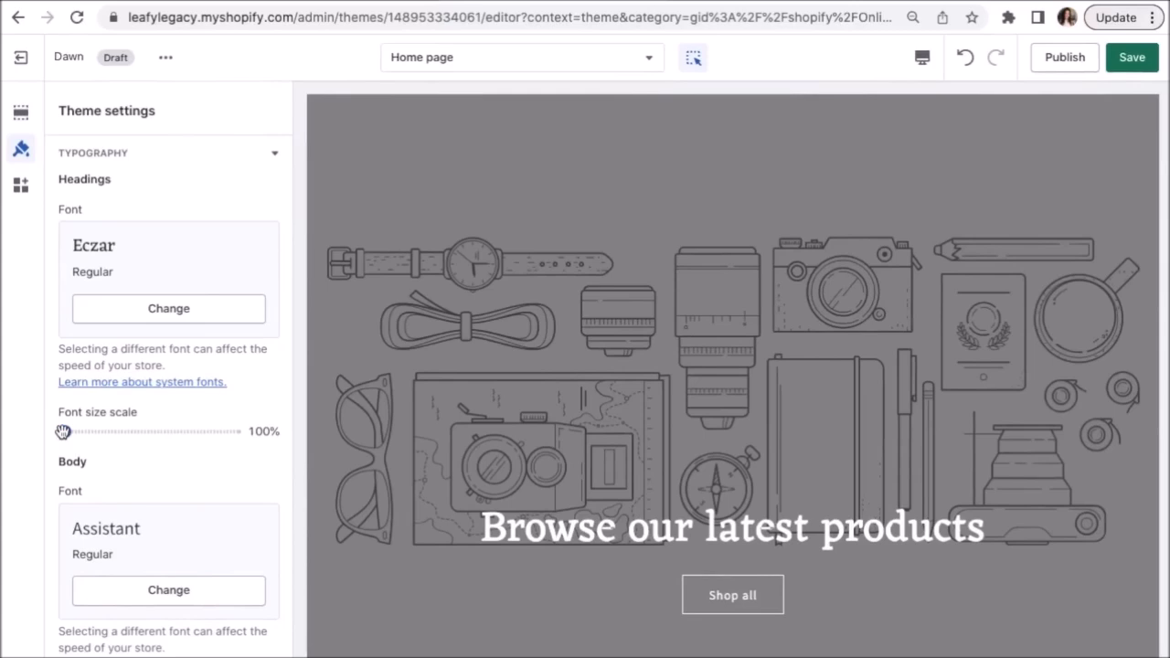
{"action": "mouse_move", "coordinate": [65, 432]}
{"action": "left_mouse_down"}
{"action": "mouse_move", "coordinate": [166, 431]}
{"action": "mouse_move", "coordinate": [81, 432]}
{"action": "left_mouse_up"}
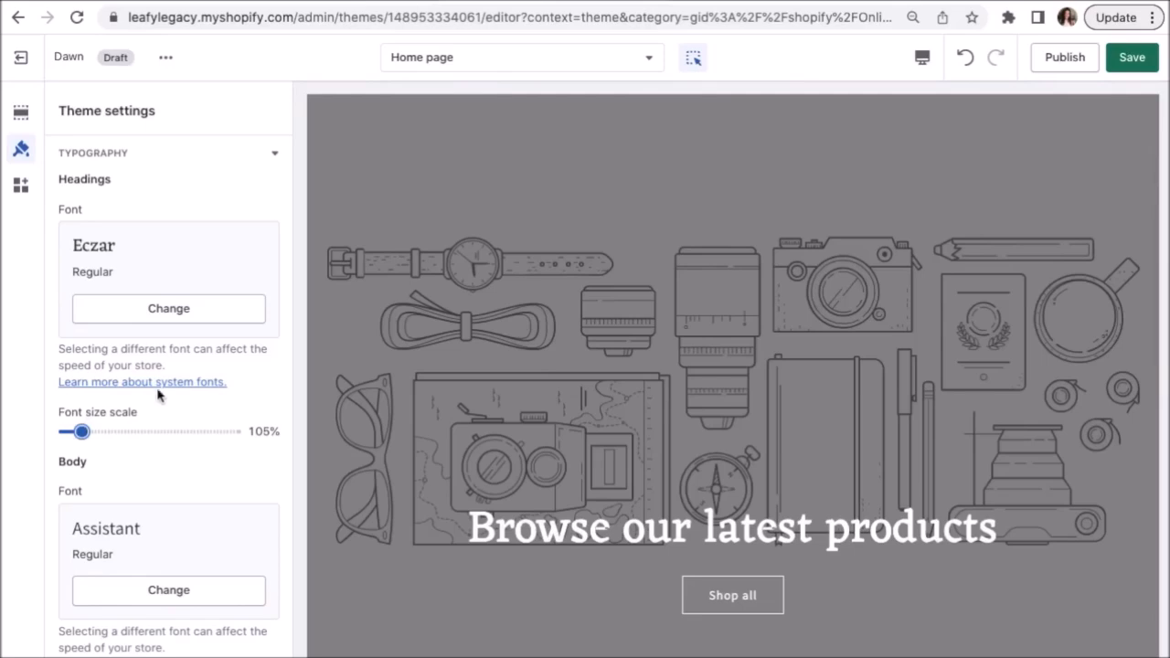
{"action": "scroll", "coordinate": [176, 264], "scroll_direction": "up", "scroll_amount": 1}
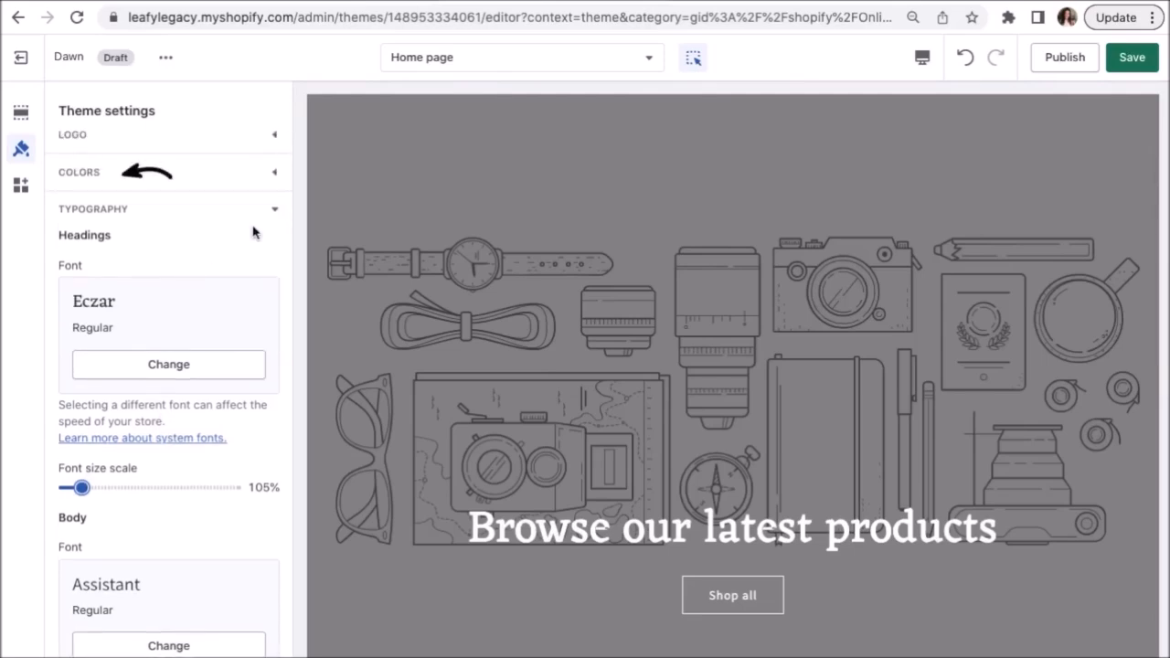
Review the theme's Colors swatches, then return to the Home page section list.
{"action": "left_click", "coordinate": [275, 173]}
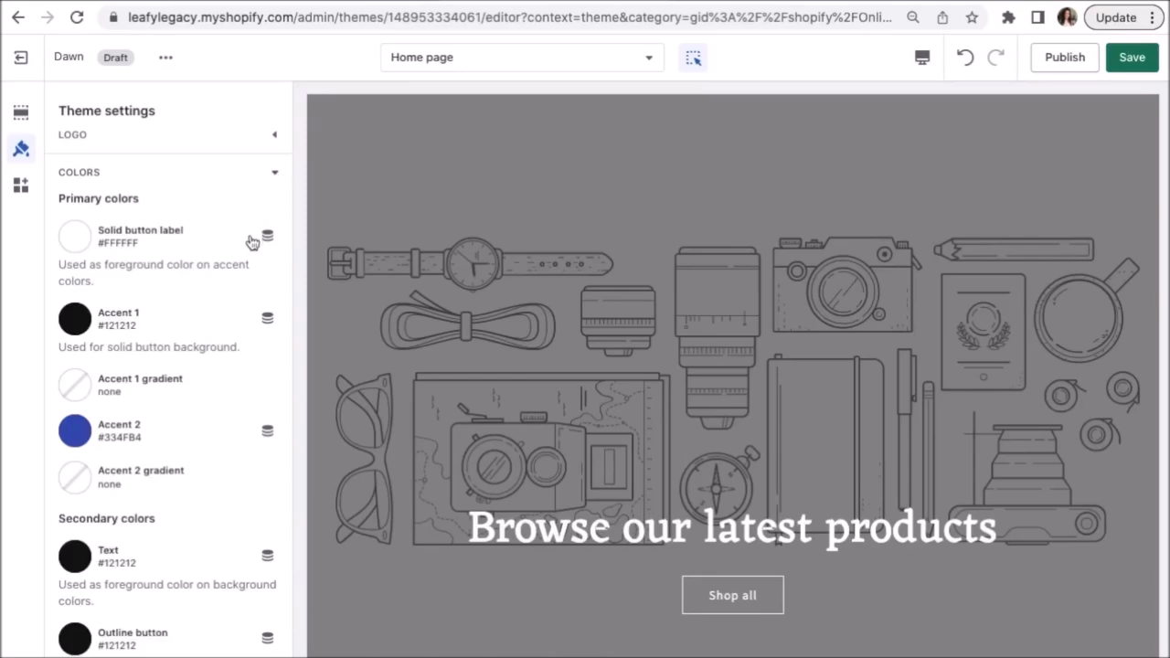
{"action": "scroll", "coordinate": [253, 241], "scroll_direction": "down", "scroll_amount": 3}
{"action": "scroll", "coordinate": [252, 241], "scroll_direction": "down", "scroll_amount": 5}
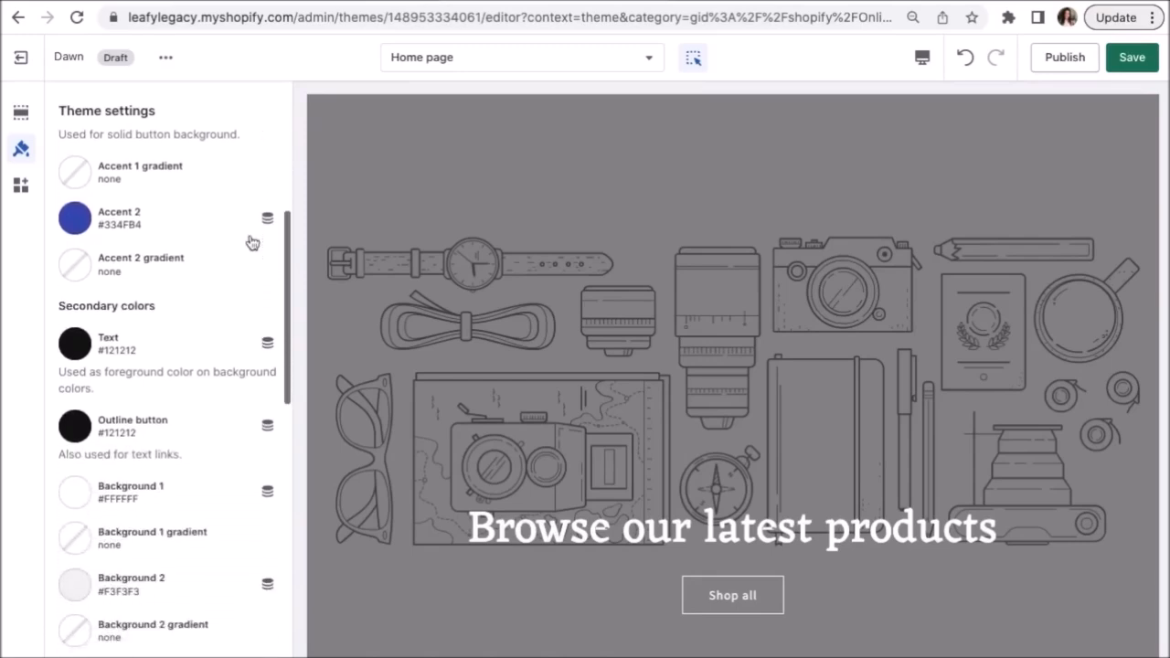
{"action": "scroll", "coordinate": [252, 242], "scroll_direction": "up", "scroll_amount": 4}
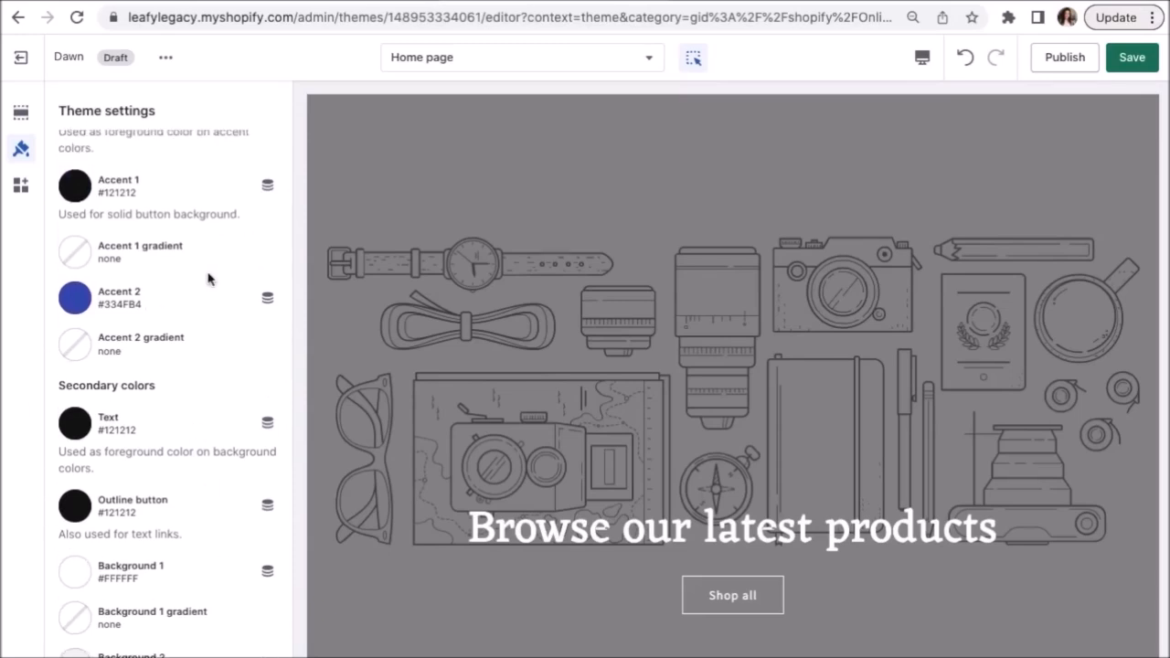
{"action": "scroll", "coordinate": [209, 281], "scroll_direction": "up", "scroll_amount": 4}
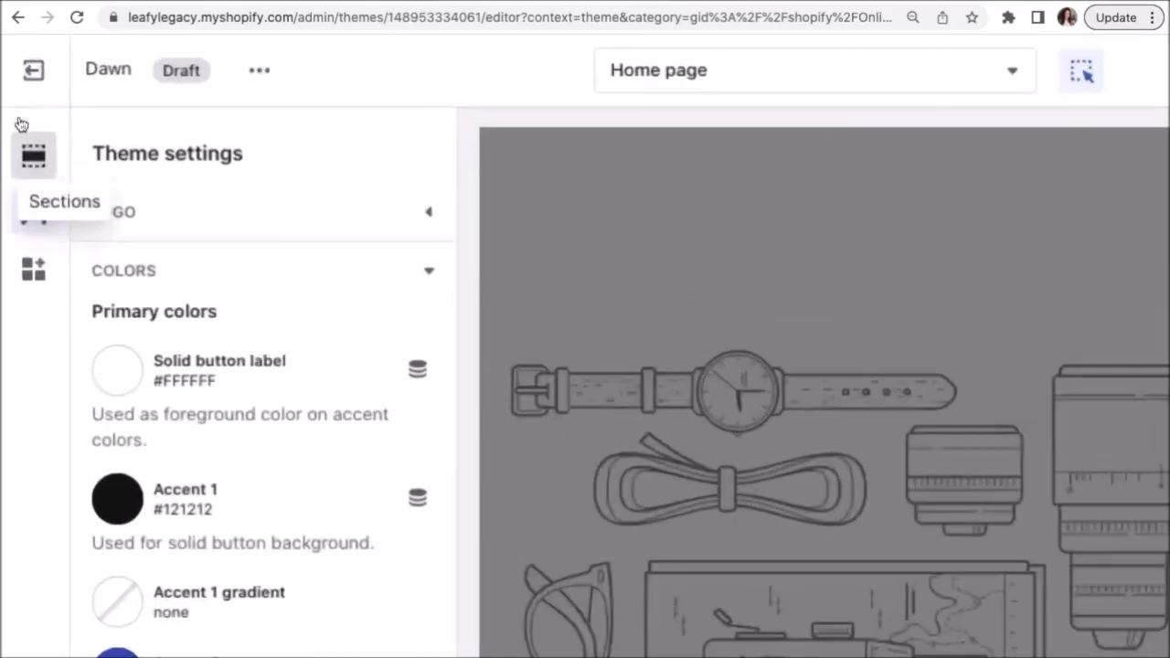
{"action": "left_click", "coordinate": [21, 112]}
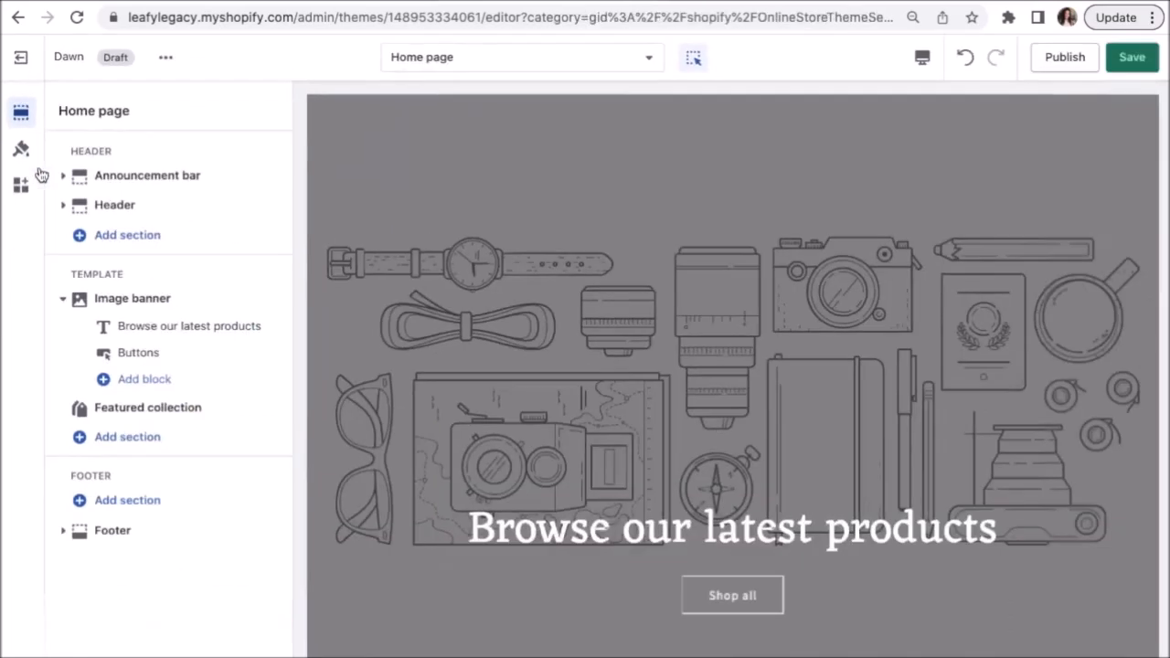
Keep the Header colour scheme at Background 1 and go to the theme's Logo settings.
{"action": "left_click", "coordinate": [115, 204]}
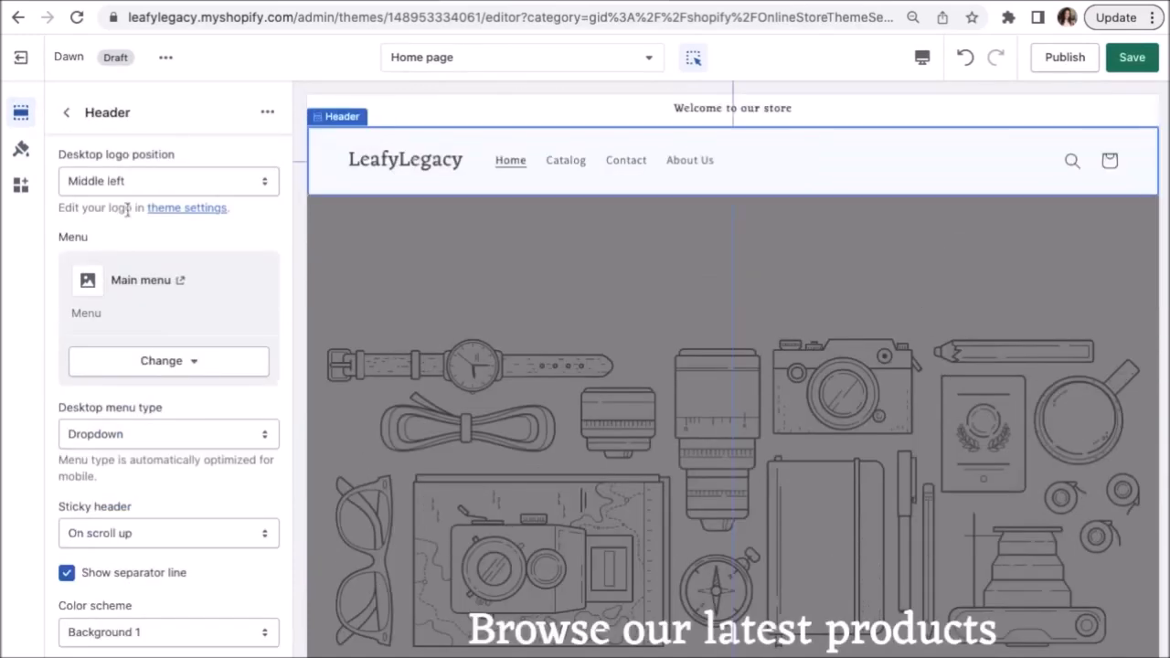
{"action": "scroll", "coordinate": [192, 242], "scroll_direction": "down", "scroll_amount": 3}
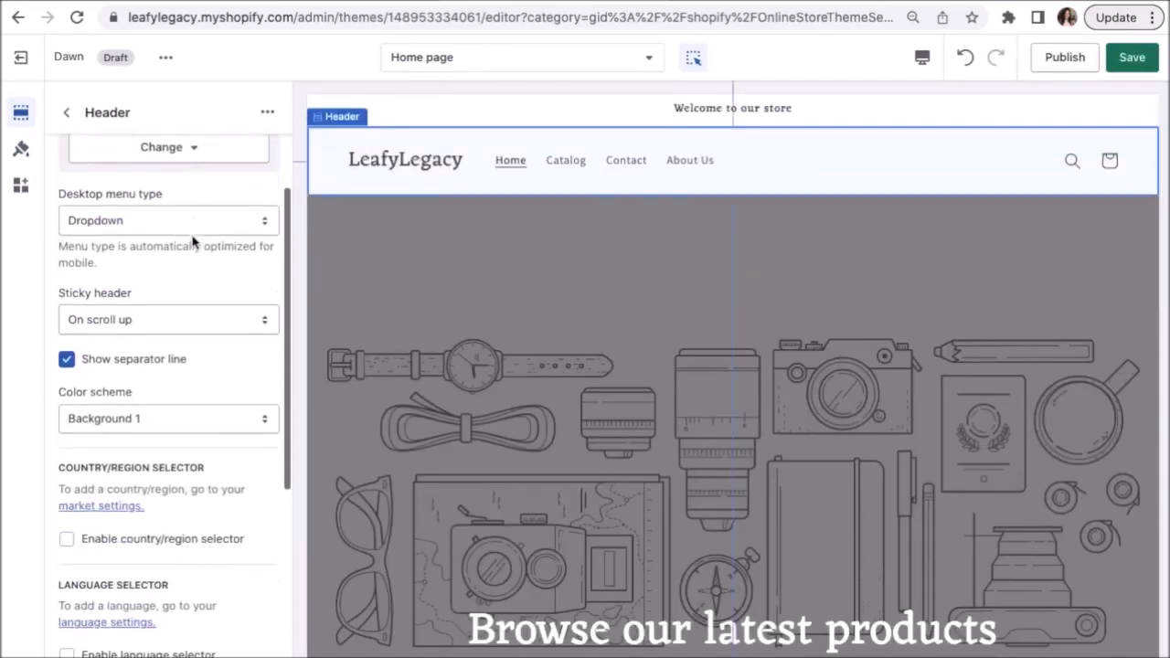
{"action": "left_click", "coordinate": [158, 387]}
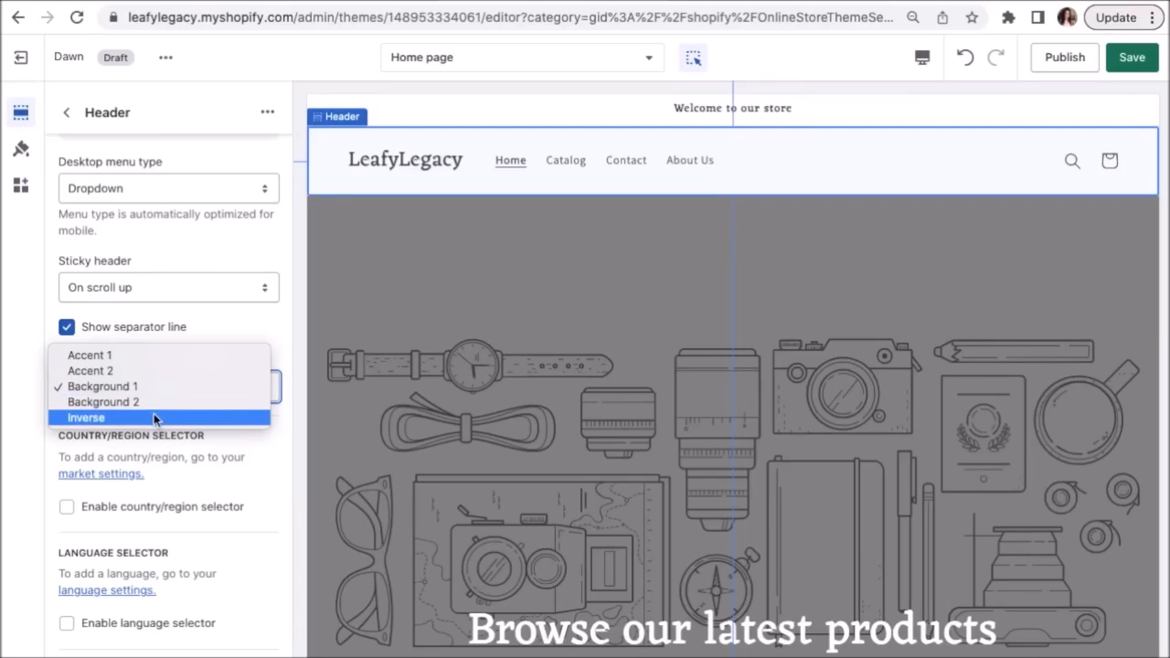
{"action": "left_click", "coordinate": [138, 389]}
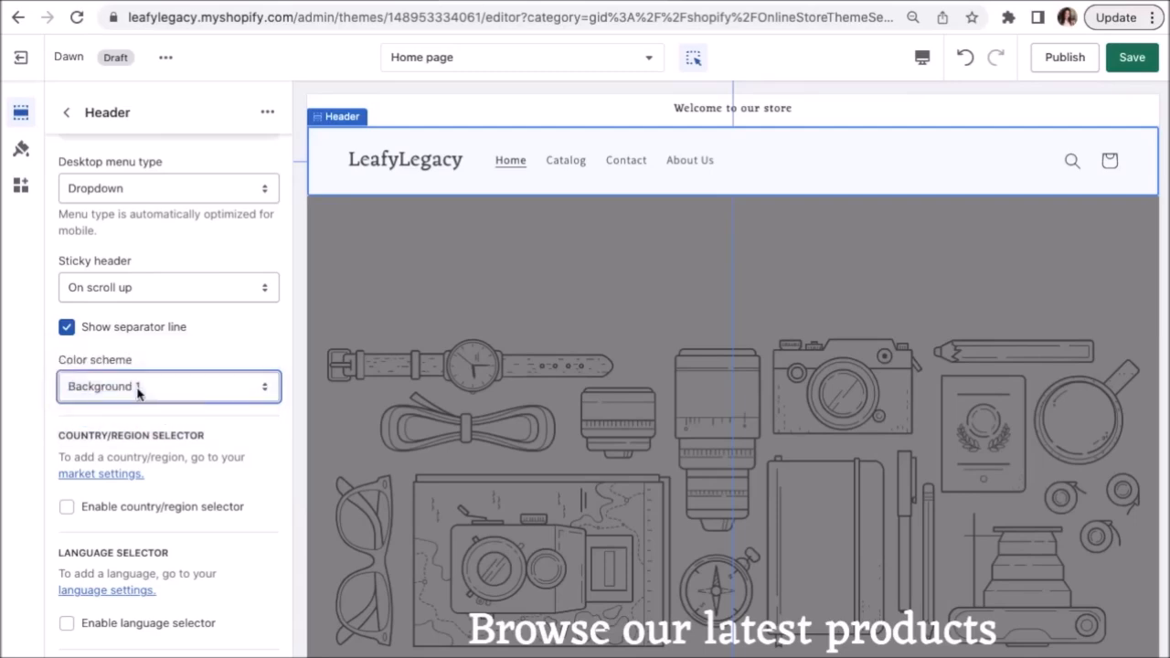
{"action": "left_click", "coordinate": [259, 367]}
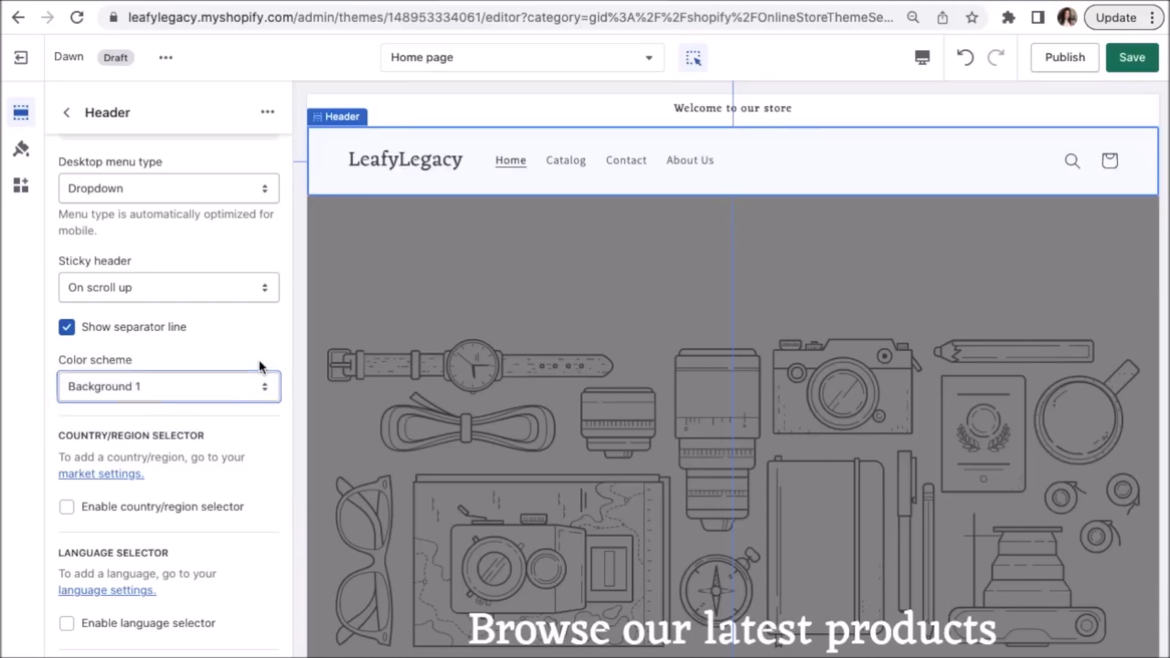
{"action": "scroll", "coordinate": [260, 367], "scroll_direction": "up", "scroll_amount": 5}
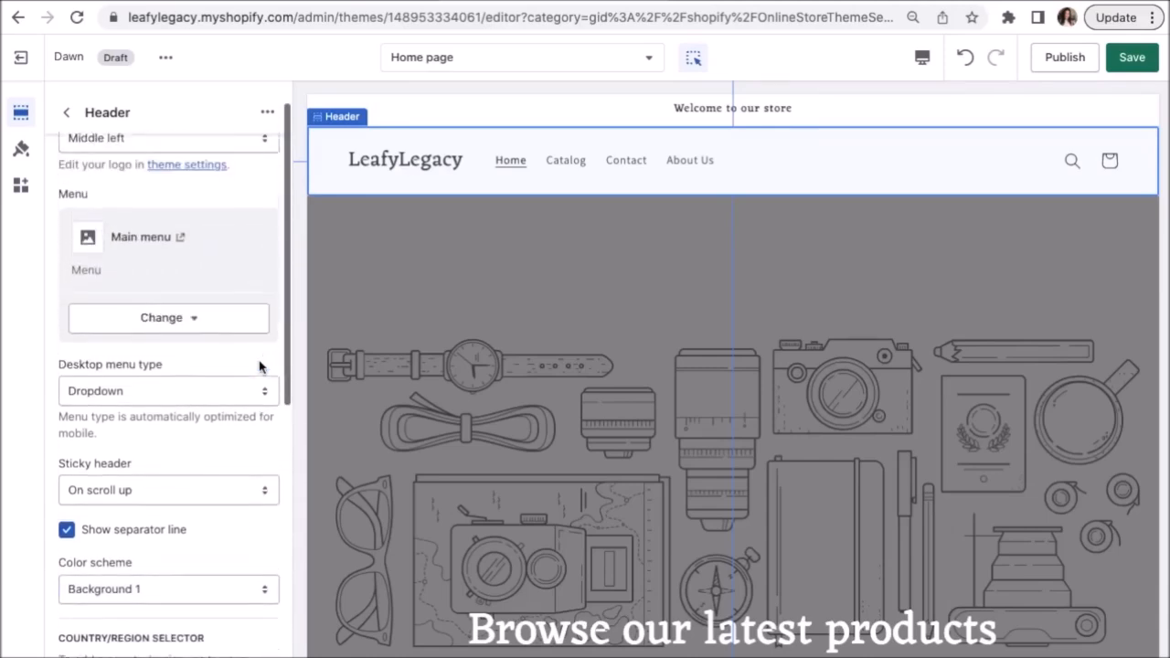
{"action": "left_click", "coordinate": [192, 209]}
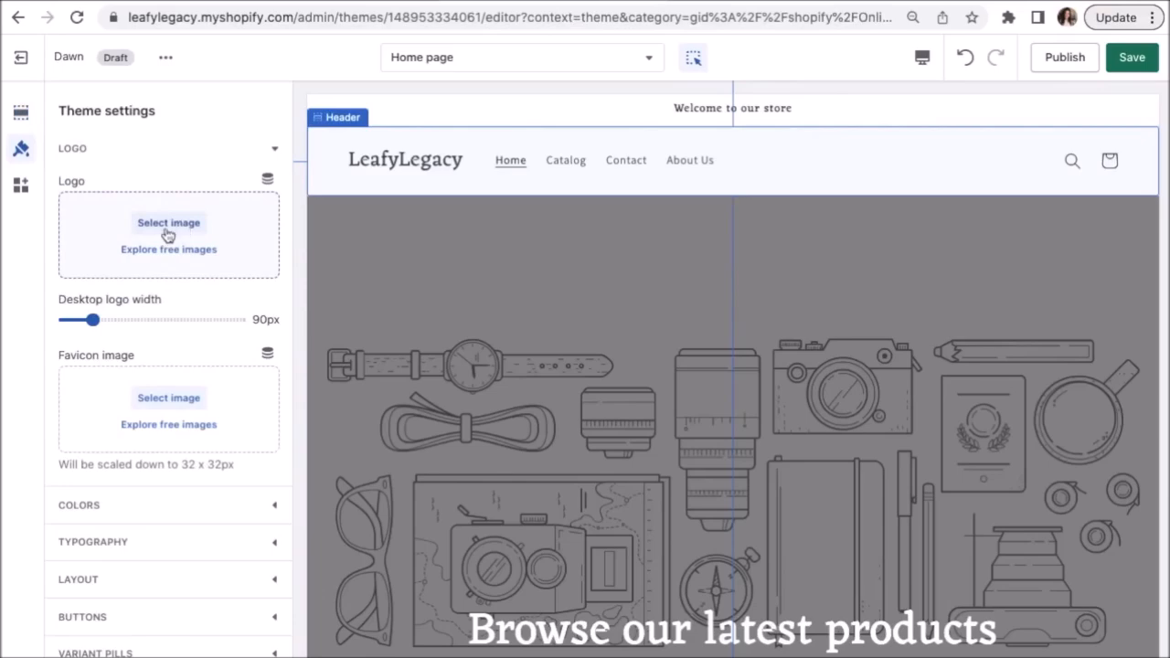
Set the Leafy_Legacy_Logo PNG as the store logo and return to the section list.
{"action": "left_click", "coordinate": [168, 224]}
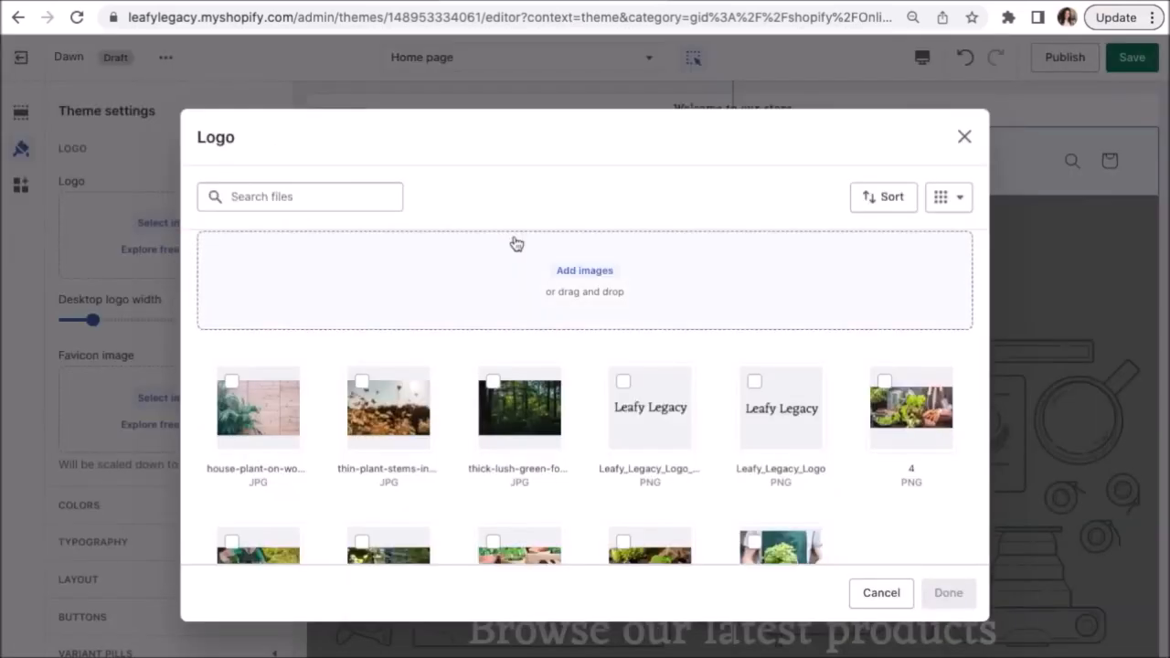
{"action": "left_click", "coordinate": [631, 384]}
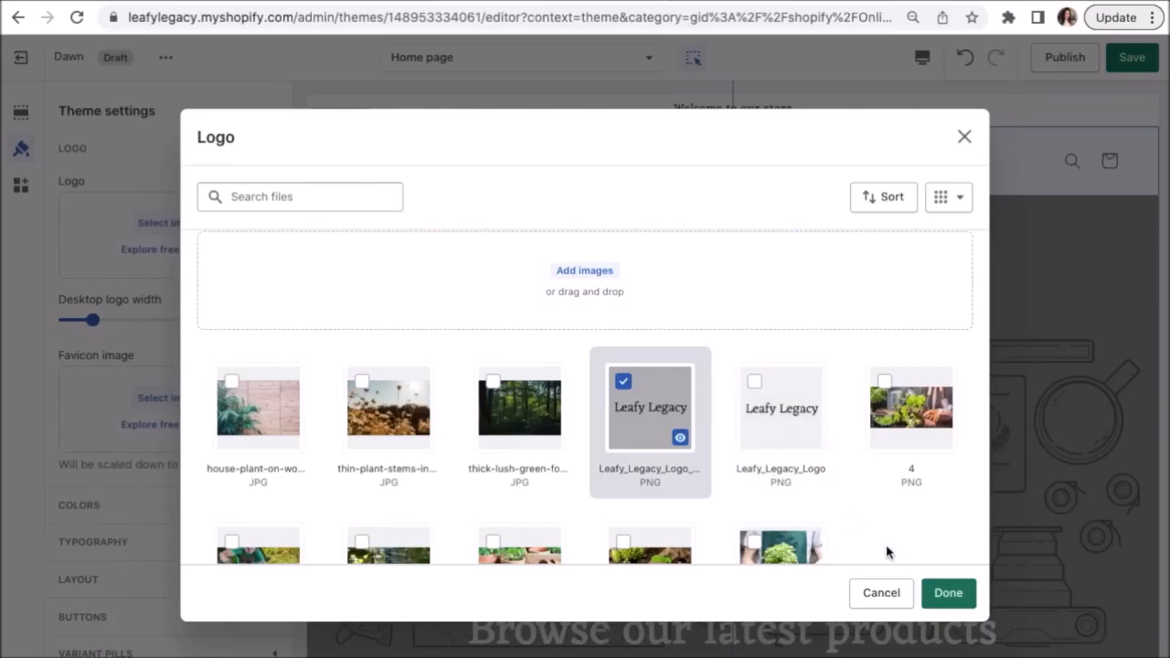
{"action": "left_click", "coordinate": [949, 594]}
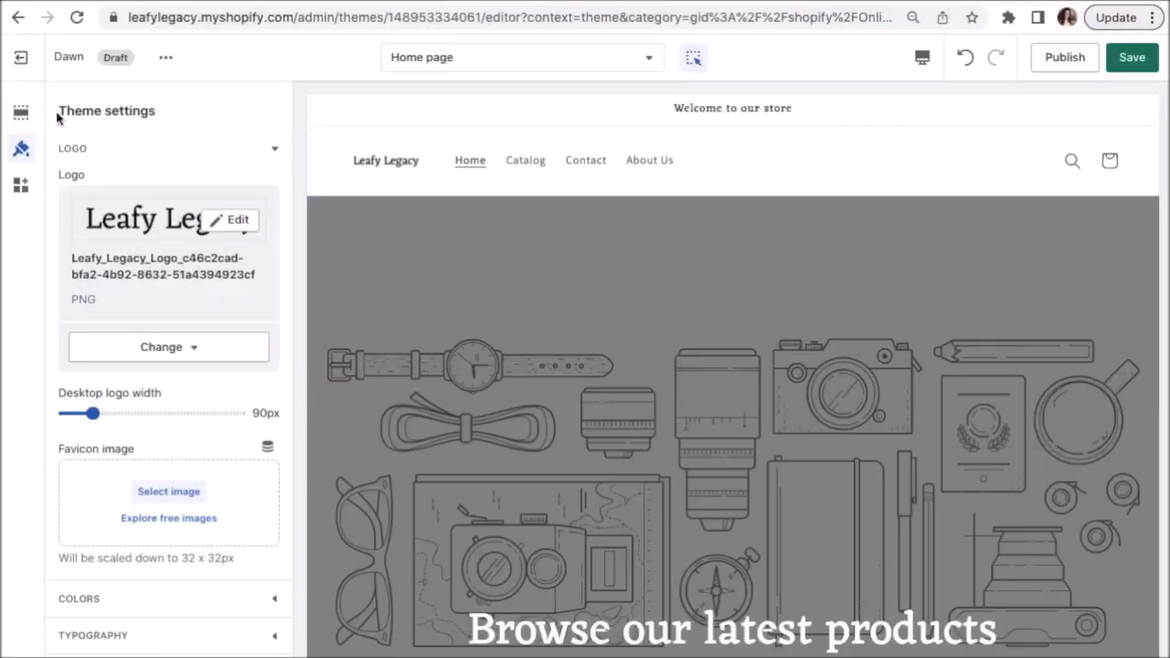
{"action": "left_click", "coordinate": [20, 111]}
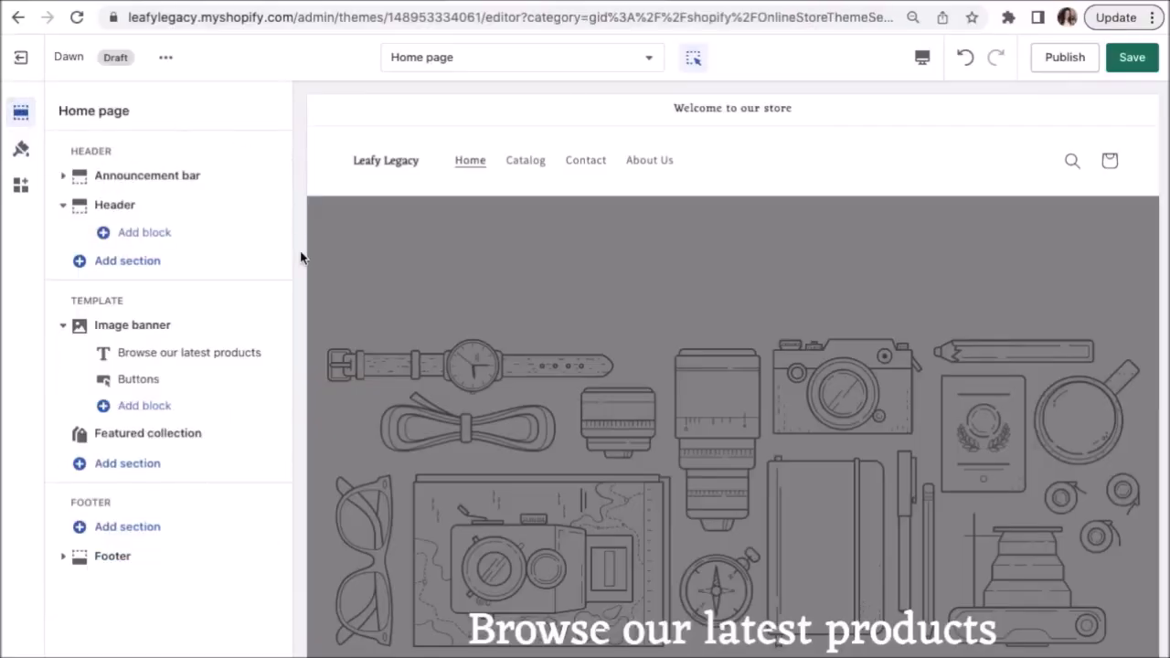
Scroll the home page preview and open the Image banner section's settings.
{"action": "scroll", "coordinate": [329, 302], "scroll_direction": "down", "scroll_amount": 2}
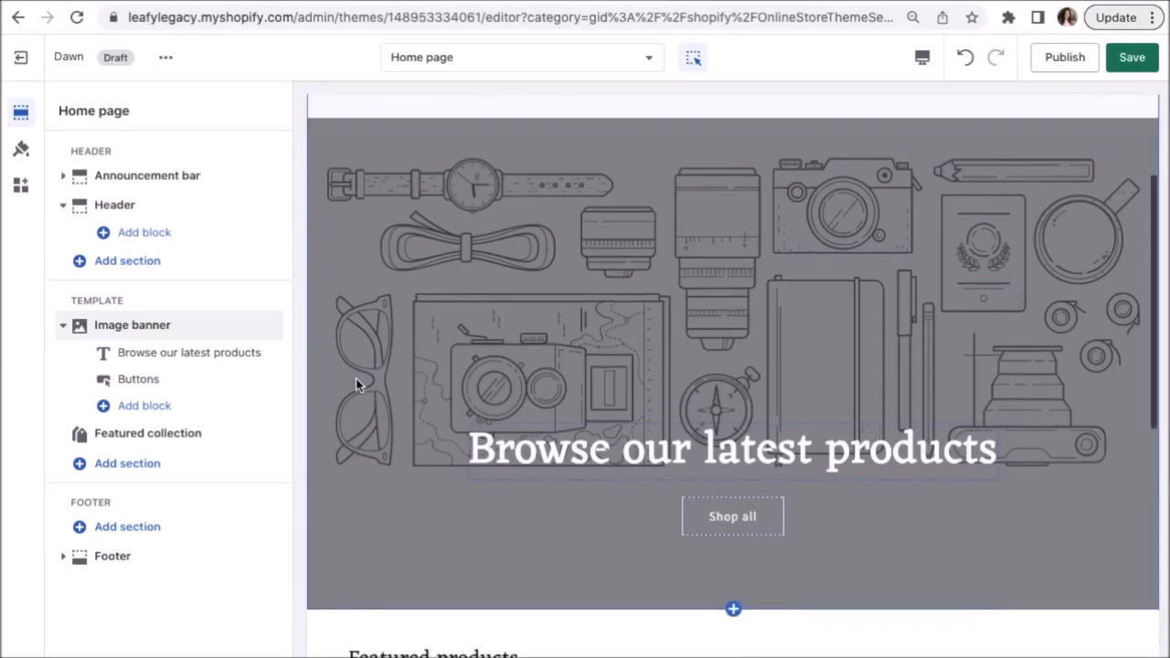
{"action": "scroll", "coordinate": [356, 378], "scroll_direction": "down", "scroll_amount": 1}
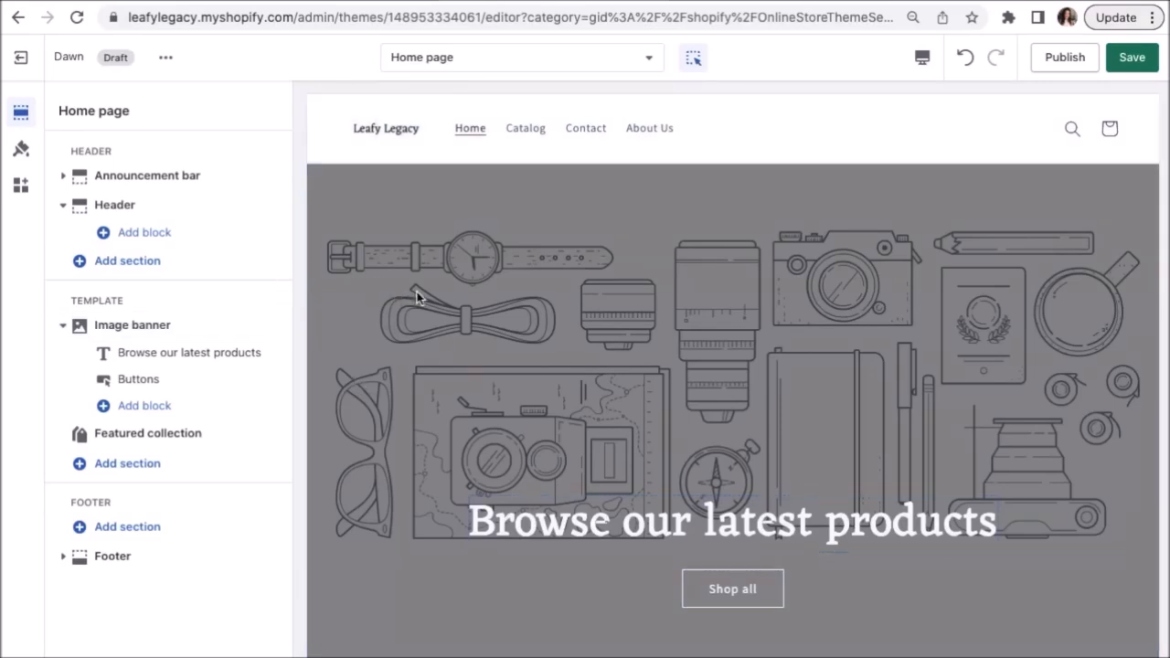
{"action": "left_click", "coordinate": [469, 274]}
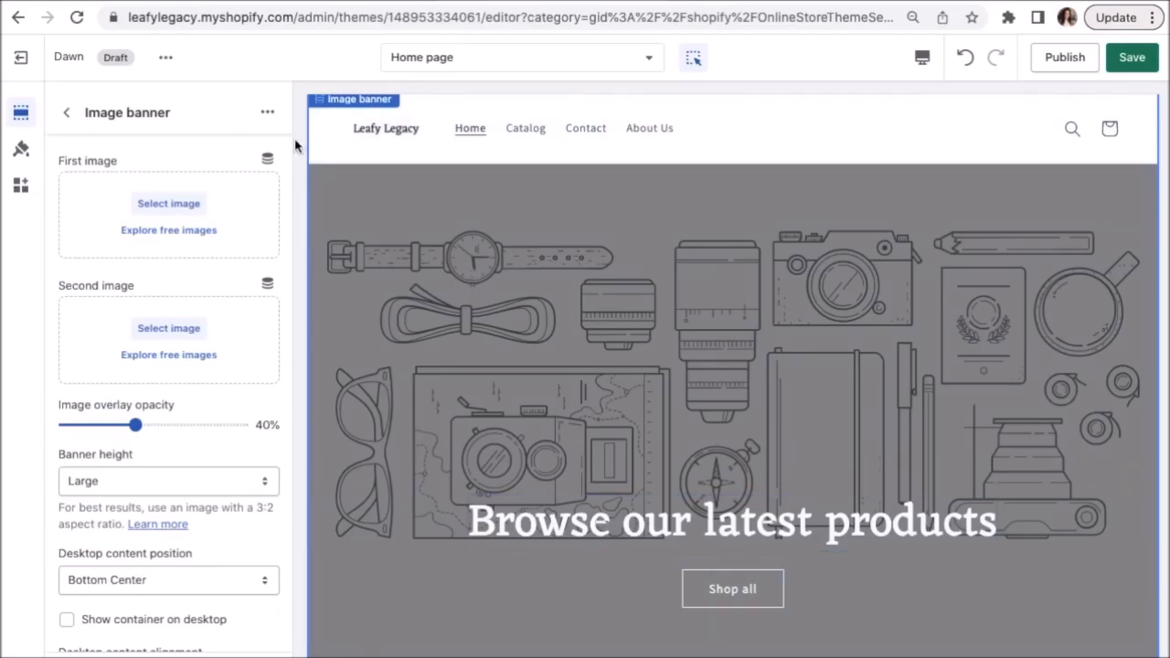
Set image 3 as the banner's first image.
{"action": "left_click", "coordinate": [168, 204]}
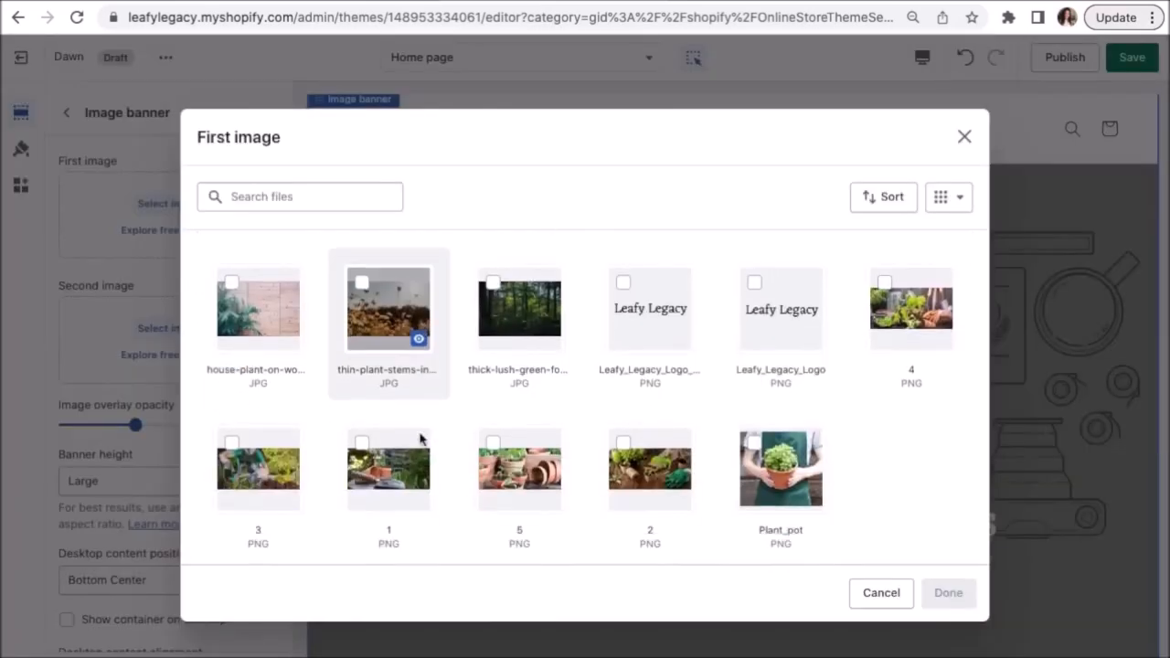
{"action": "left_click", "coordinate": [252, 453]}
{"action": "left_click", "coordinate": [948, 594]}
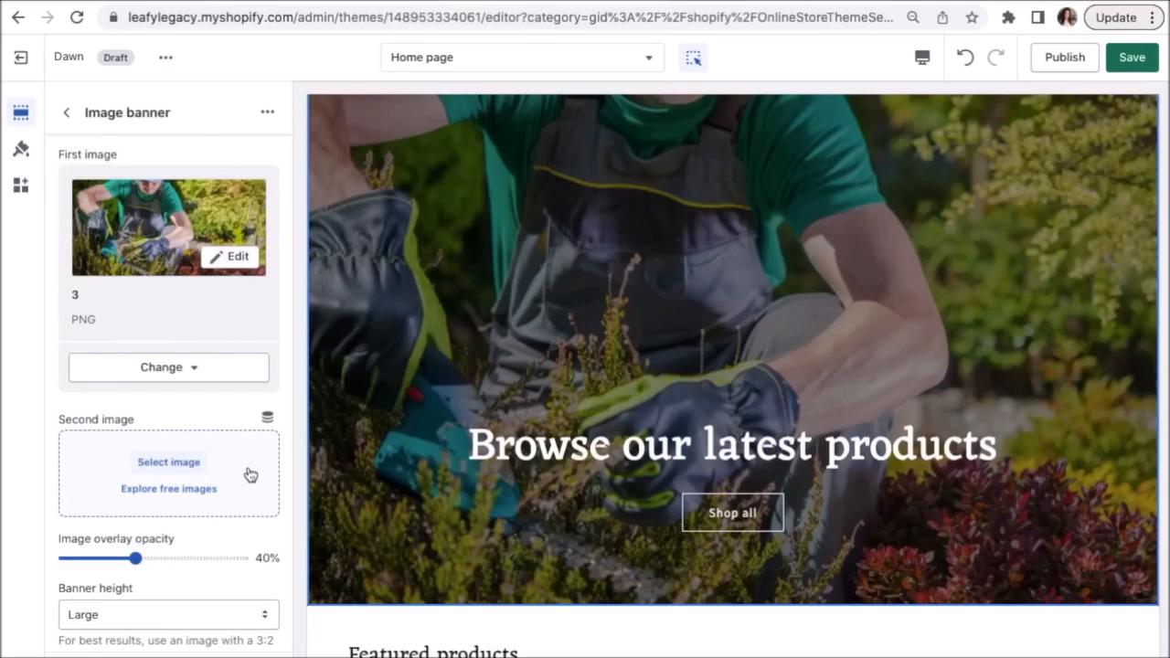
Set the banner height to Medium and go back to the Home page section list.
{"action": "scroll", "coordinate": [250, 474], "scroll_direction": "down", "scroll_amount": 4}
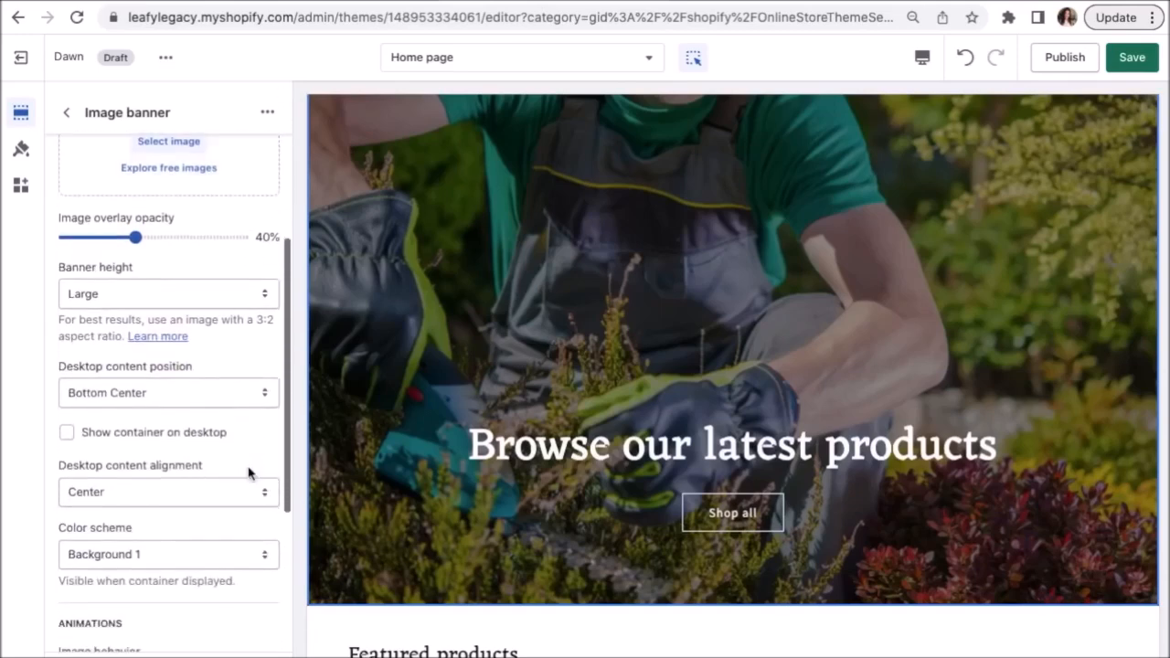
{"action": "left_click", "coordinate": [197, 295]}
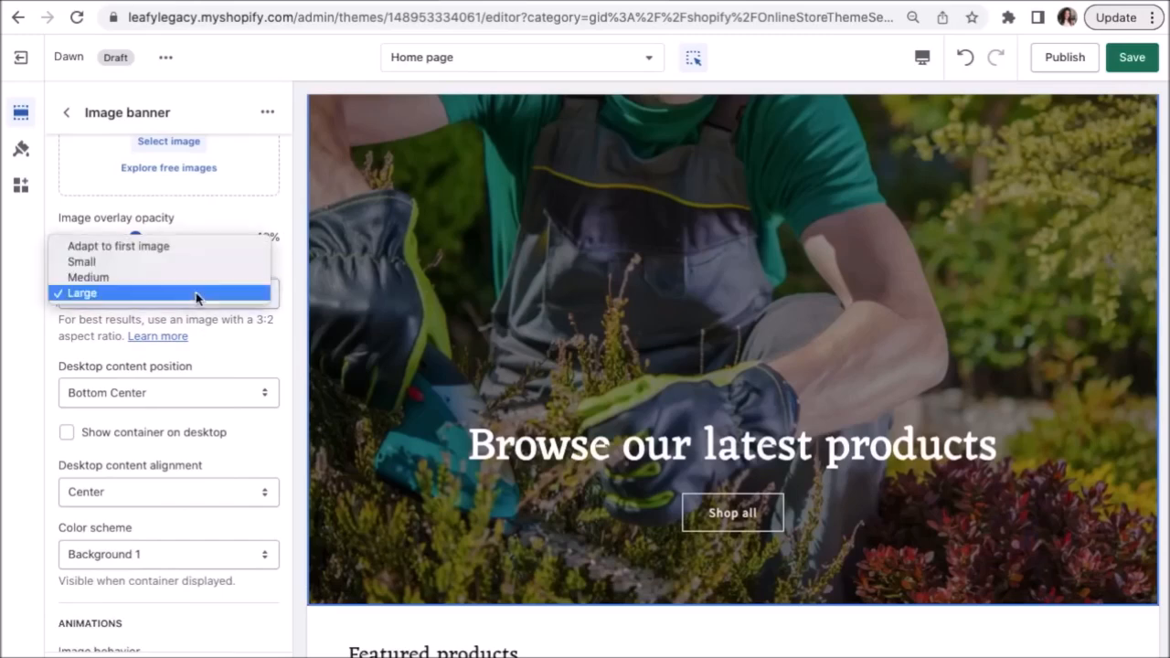
{"action": "left_click", "coordinate": [183, 263]}
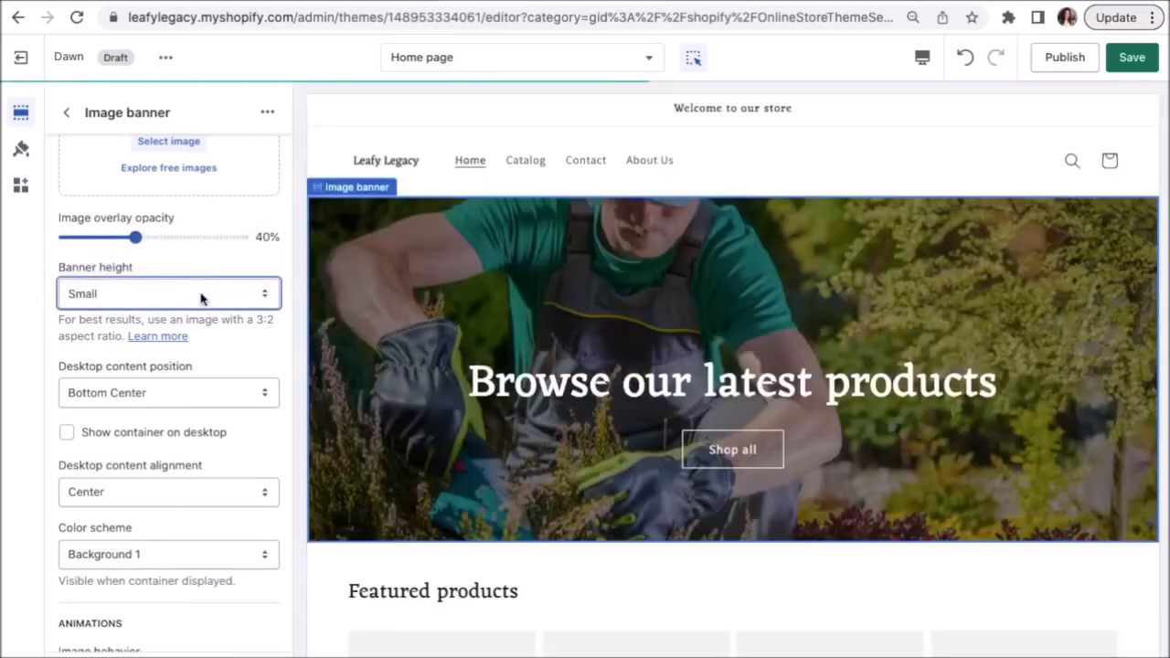
{"action": "left_click", "coordinate": [201, 297]}
{"action": "left_click", "coordinate": [204, 311]}
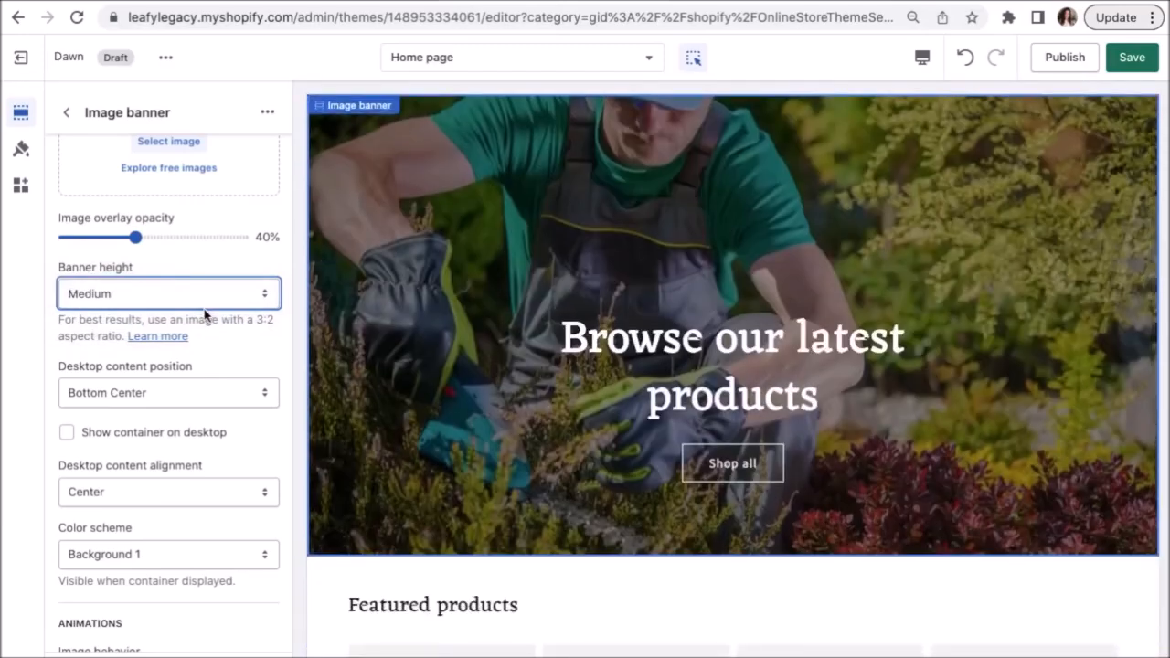
{"action": "scroll", "coordinate": [228, 357], "scroll_direction": "up", "scroll_amount": 6}
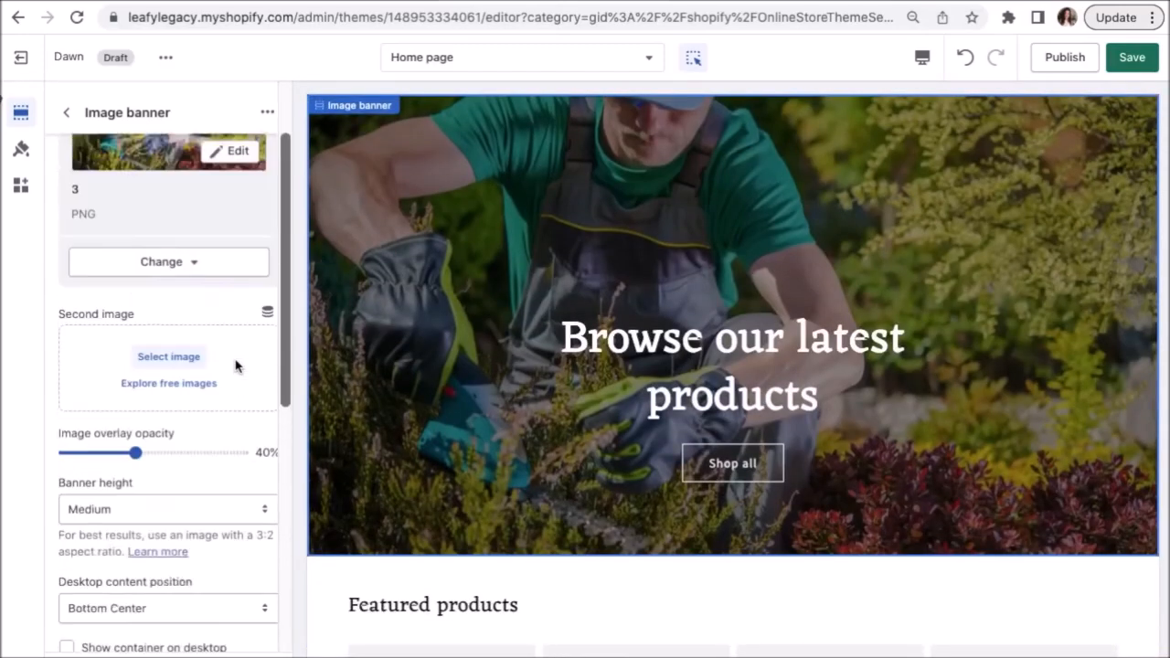
{"action": "left_click", "coordinate": [68, 113]}
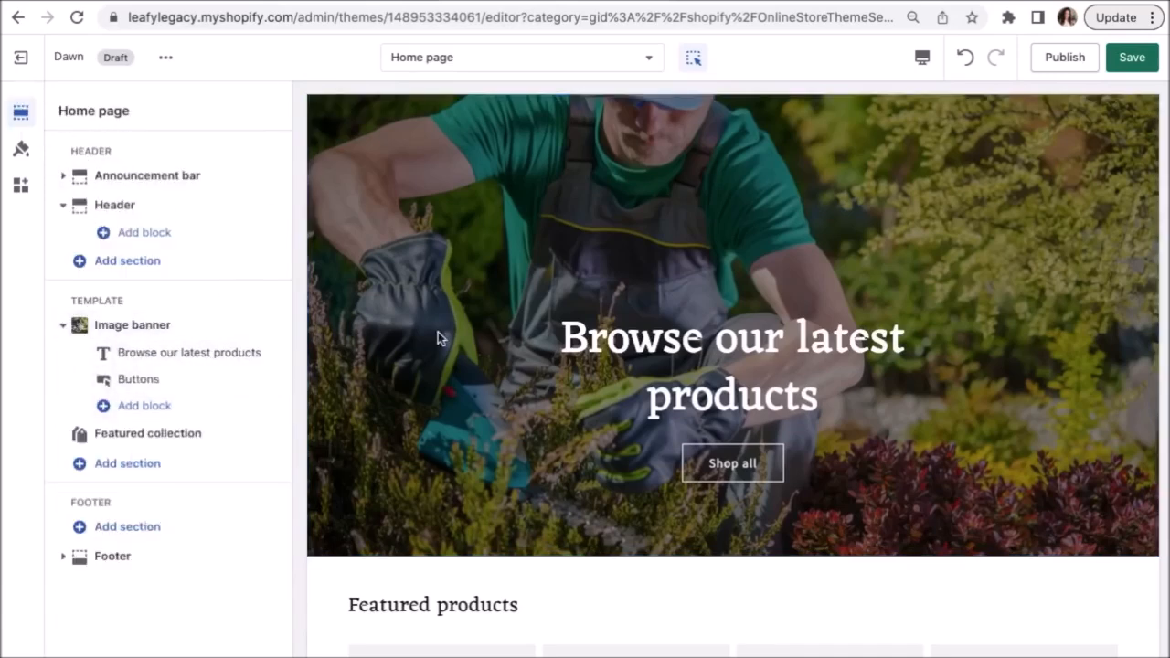
Replace the banner heading 'Browse our latest products' with 'Leafy Legacy'.
{"action": "left_click", "coordinate": [641, 371]}
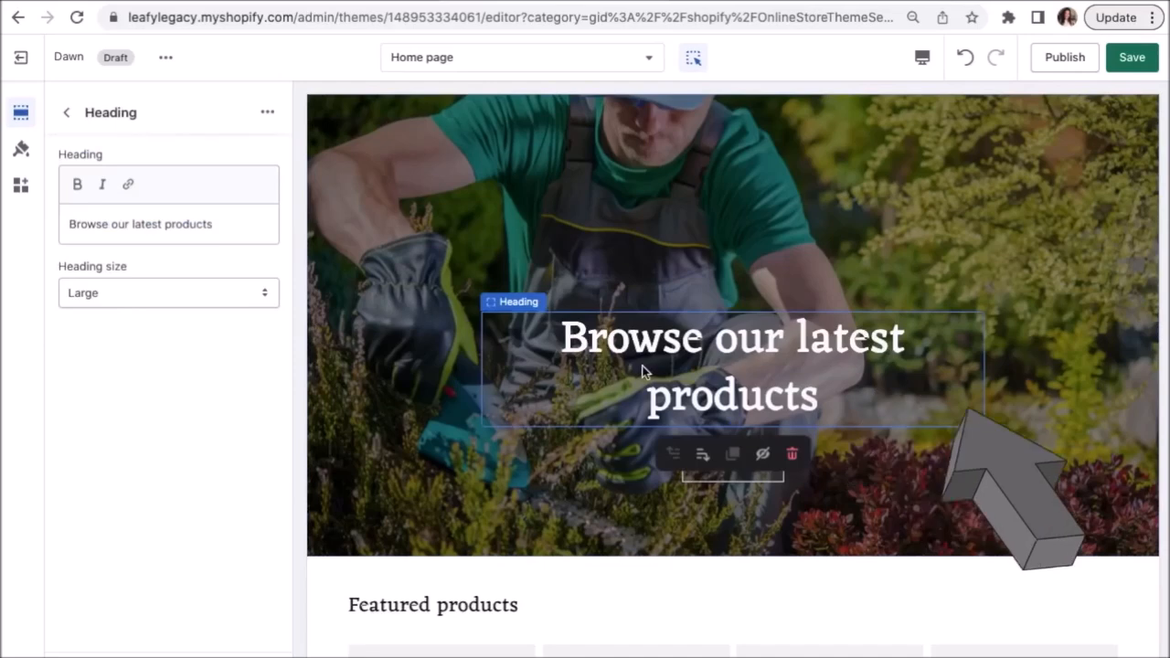
{"action": "left_click_drag", "start_coordinate": [260, 226], "coordinate": [26, 228]}
{"action": "type", "text": "LE"}
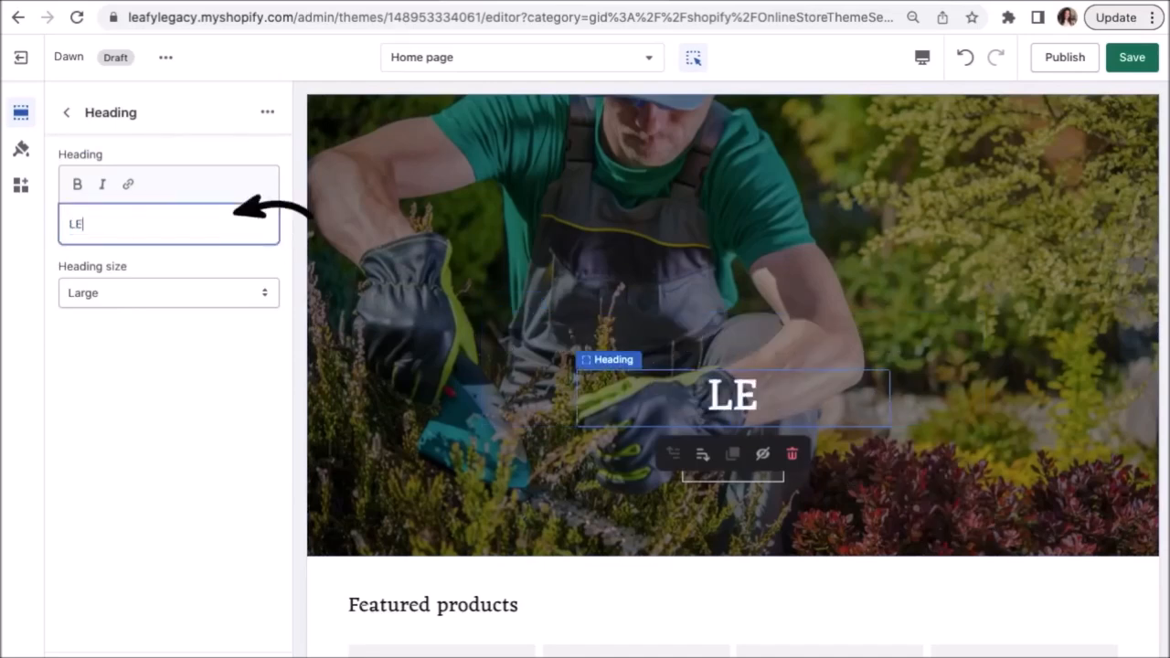
{"action": "key", "text": "BackSpace"}
{"action": "type", "text": "eafy L"}
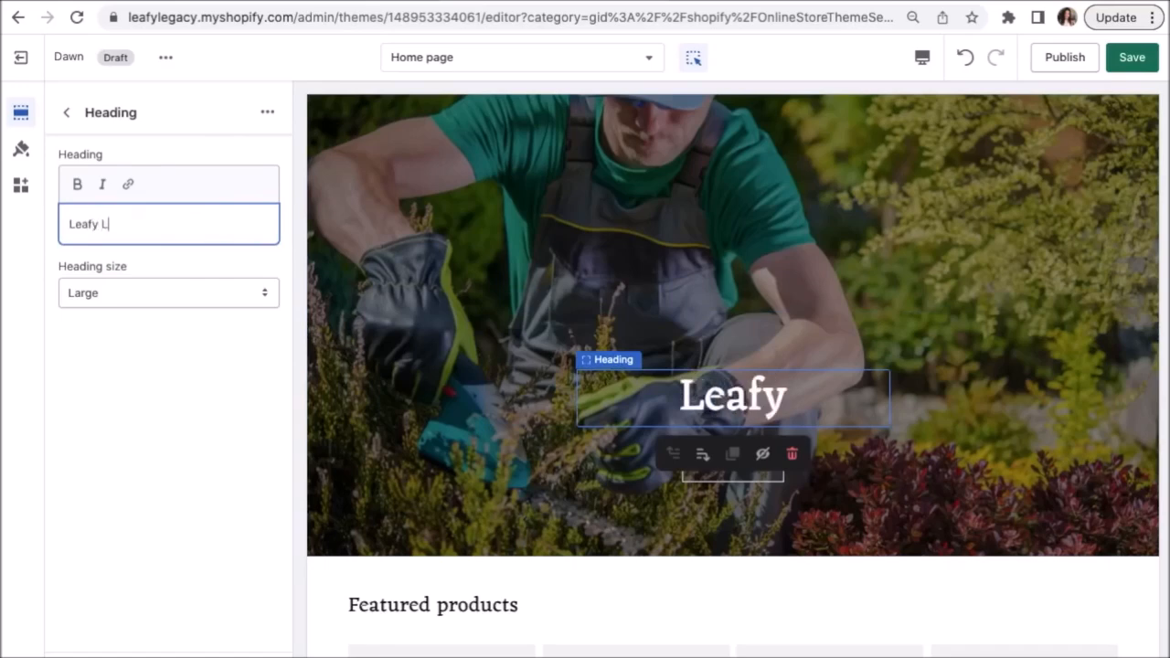
{"action": "type", "text": "ea"}
{"action": "type", "text": "gacy"}
{"action": "key", "text": "BackSpace"}
{"action": "key", "text": "BackSpace"}
{"action": "key", "text": "BackSpace"}
{"action": "key", "text": "BackSpace"}
{"action": "type", "text": "gacy"}
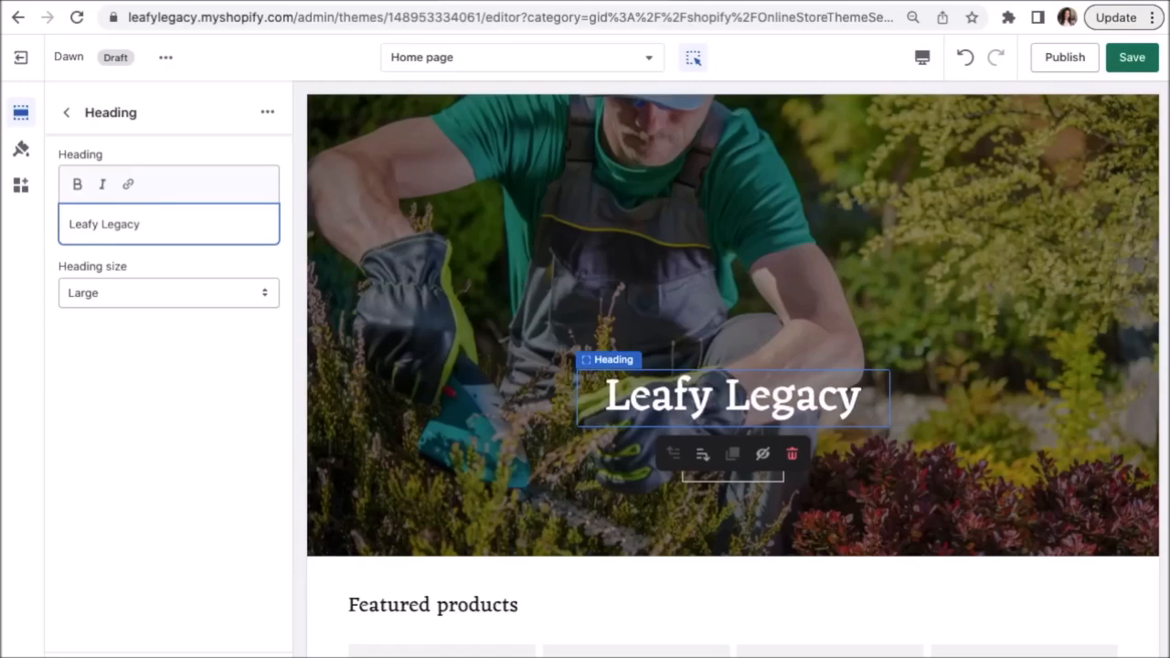
{"action": "left_click", "coordinate": [299, 340]}
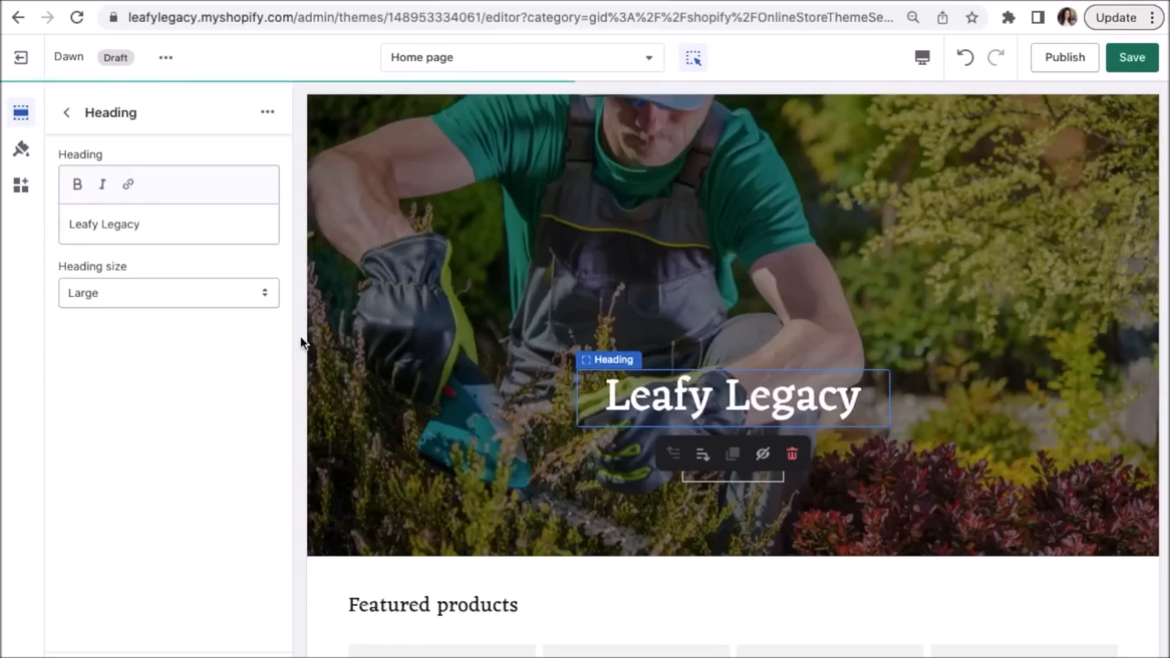
Rename the banner button from 'Shop all' to 'SHOP', keeping its All Products link.
{"action": "left_click", "coordinate": [66, 113]}
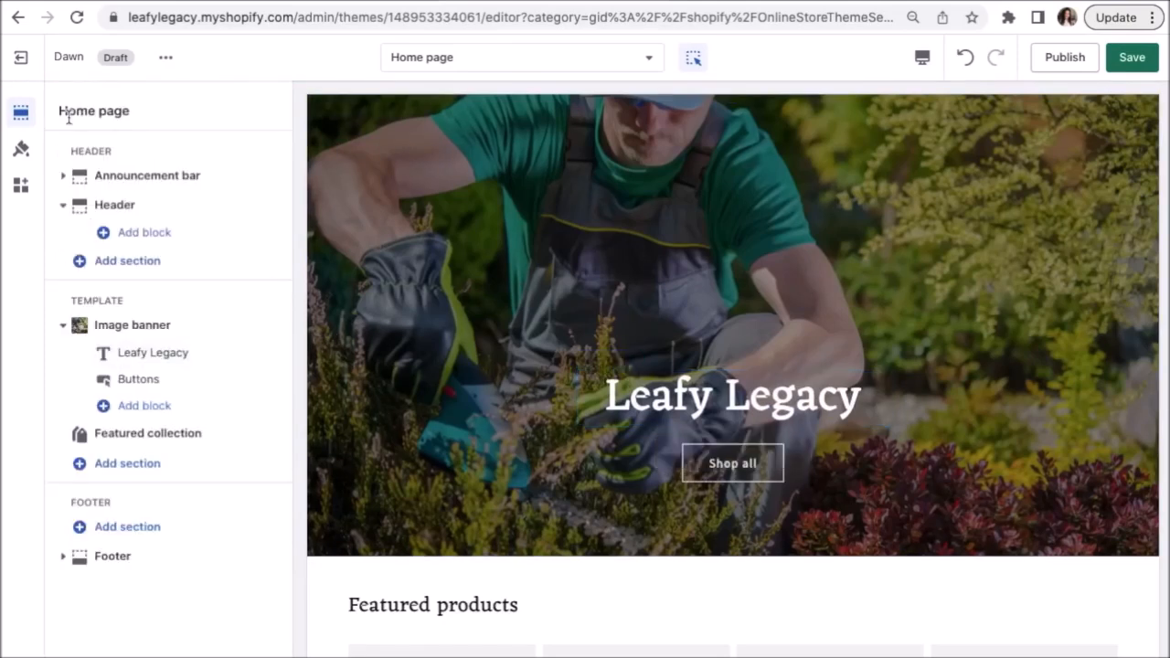
{"action": "left_click", "coordinate": [734, 540]}
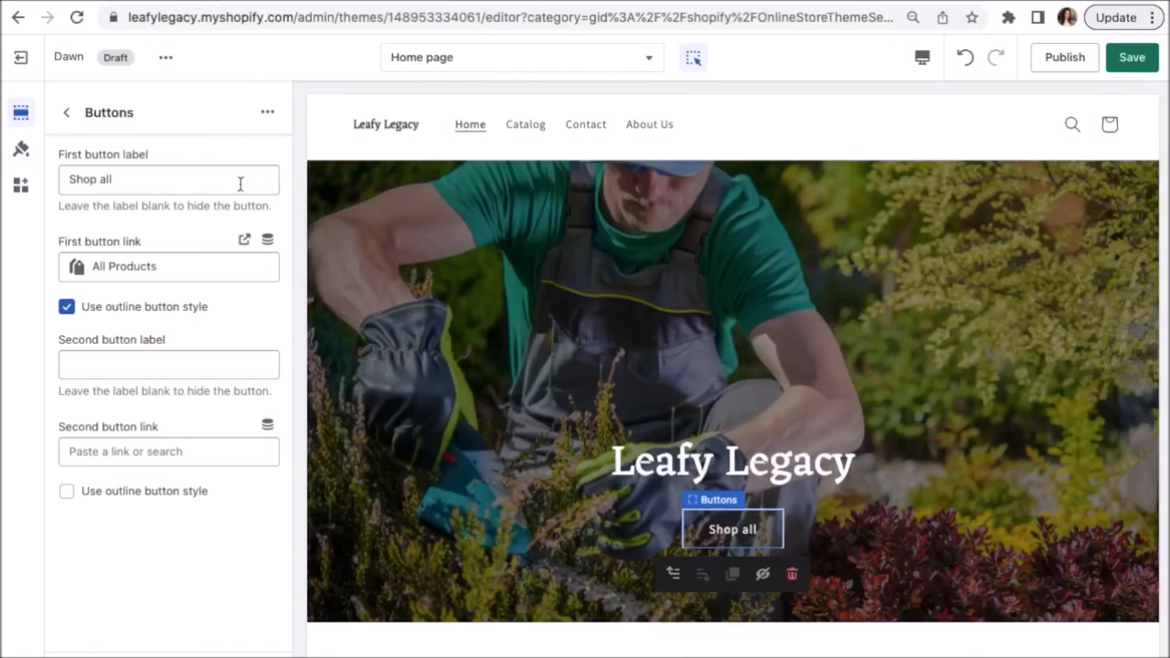
{"action": "triple_click", "coordinate": [175, 180]}
{"action": "key", "text": "BackSpace"}
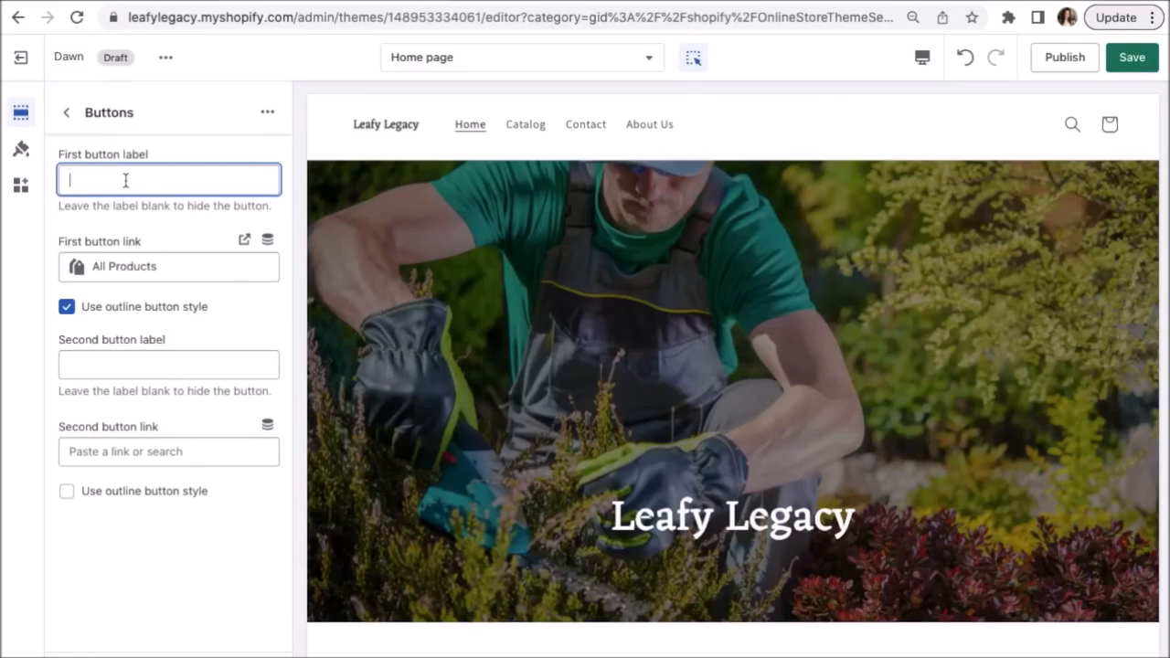
{"action": "type", "text": "SHOP"}
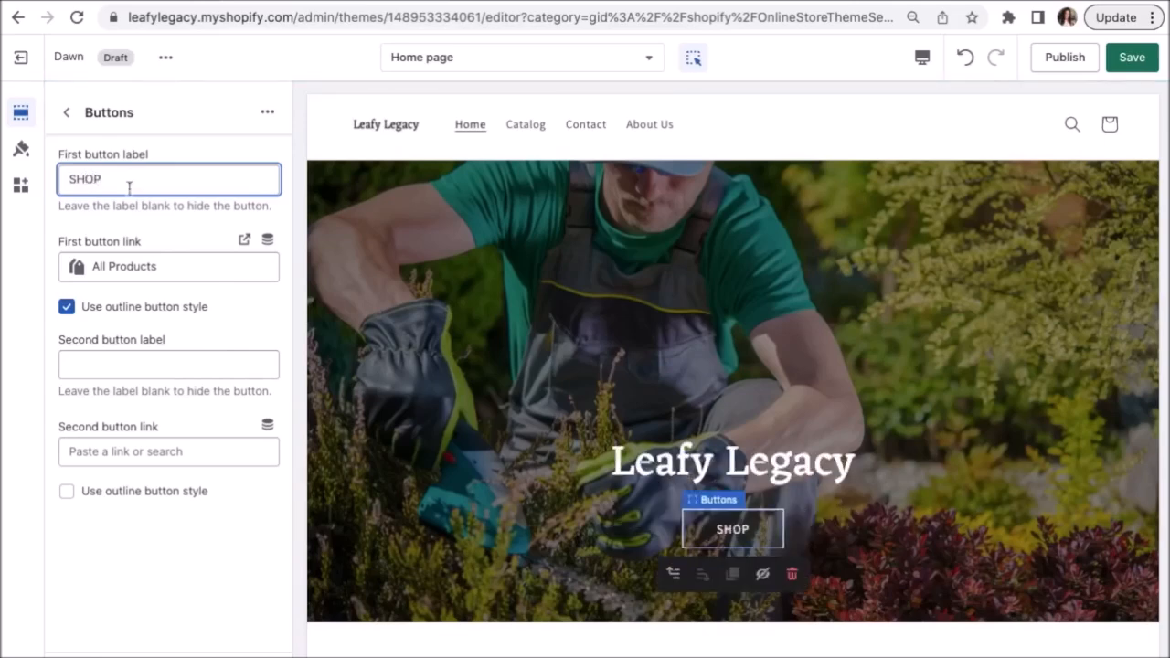
{"action": "left_click", "coordinate": [58, 241]}
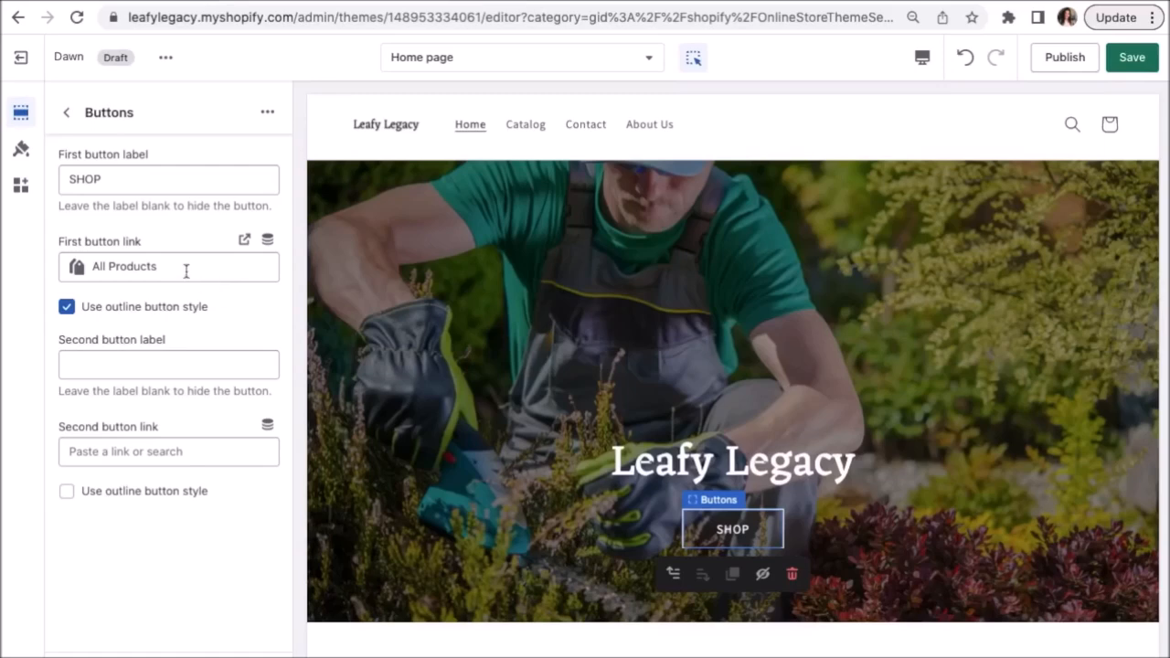
{"action": "left_click", "coordinate": [186, 269]}
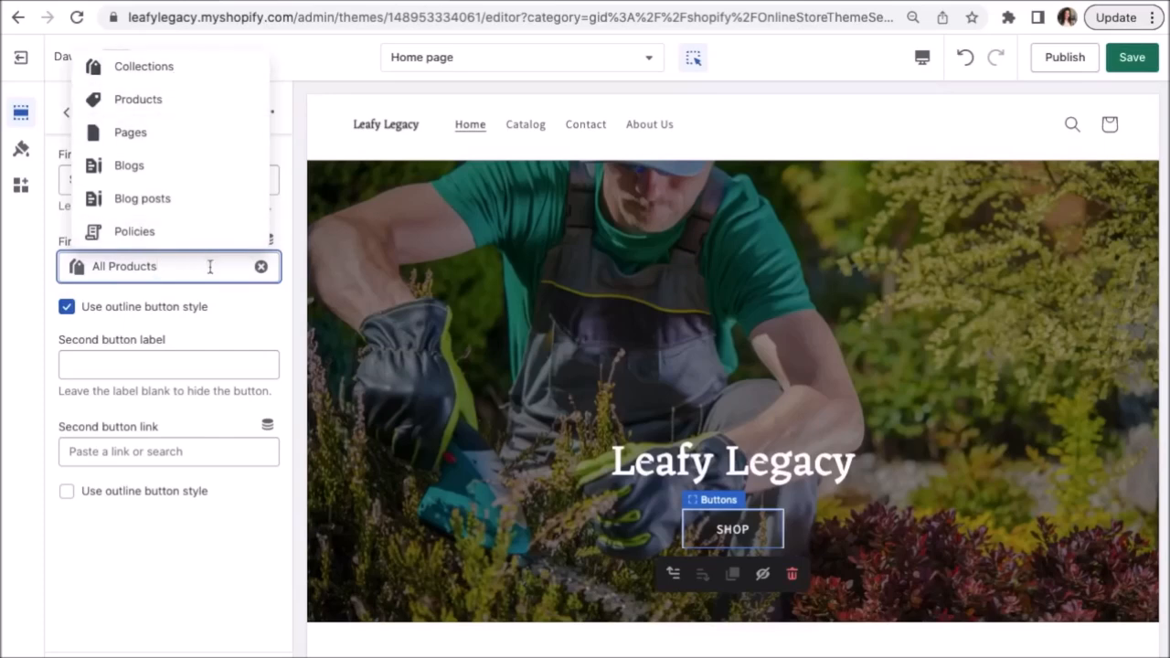
{"action": "left_click", "coordinate": [219, 296]}
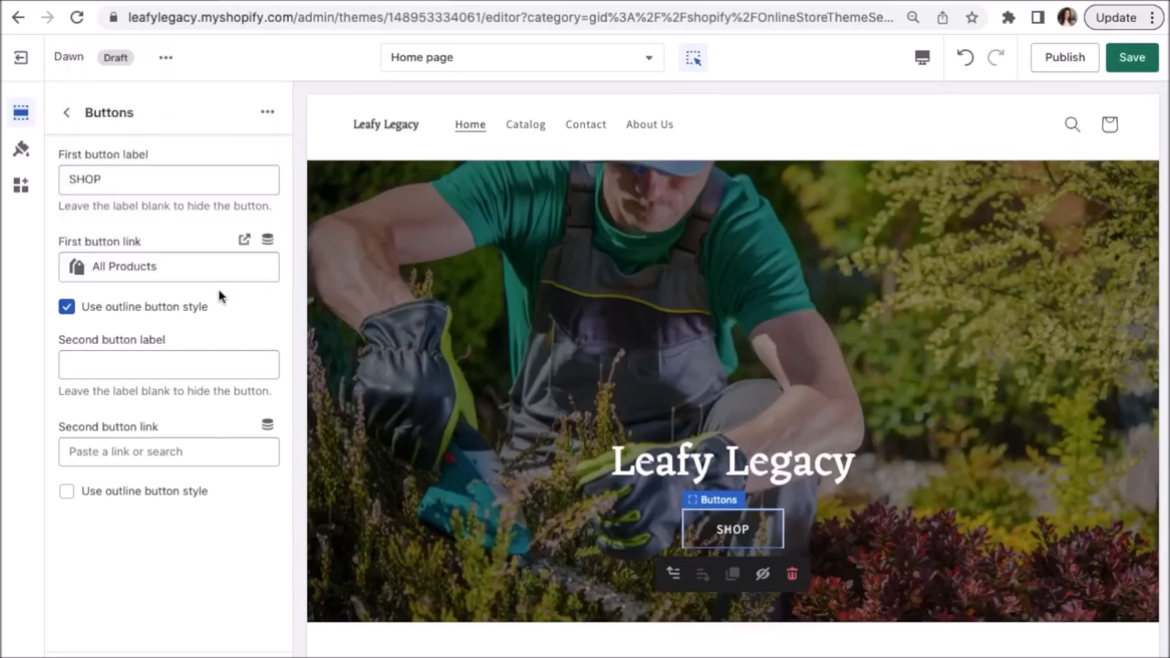
{"action": "left_click", "coordinate": [67, 114]}
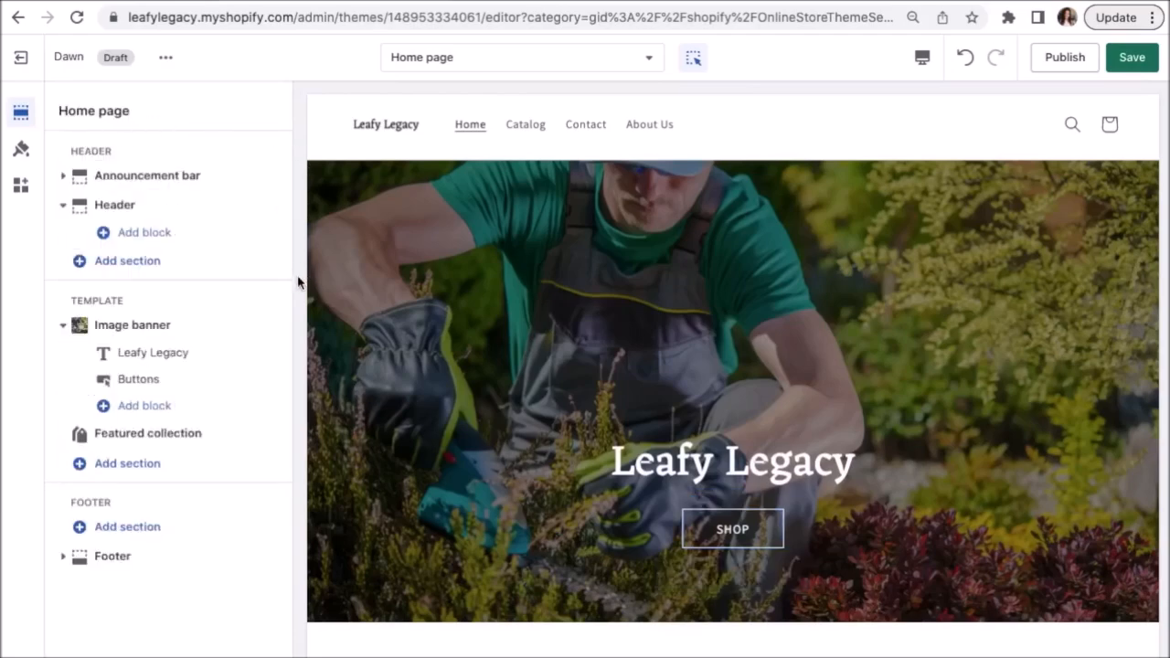
{"action": "mouse_move", "coordinate": [193, 447]}
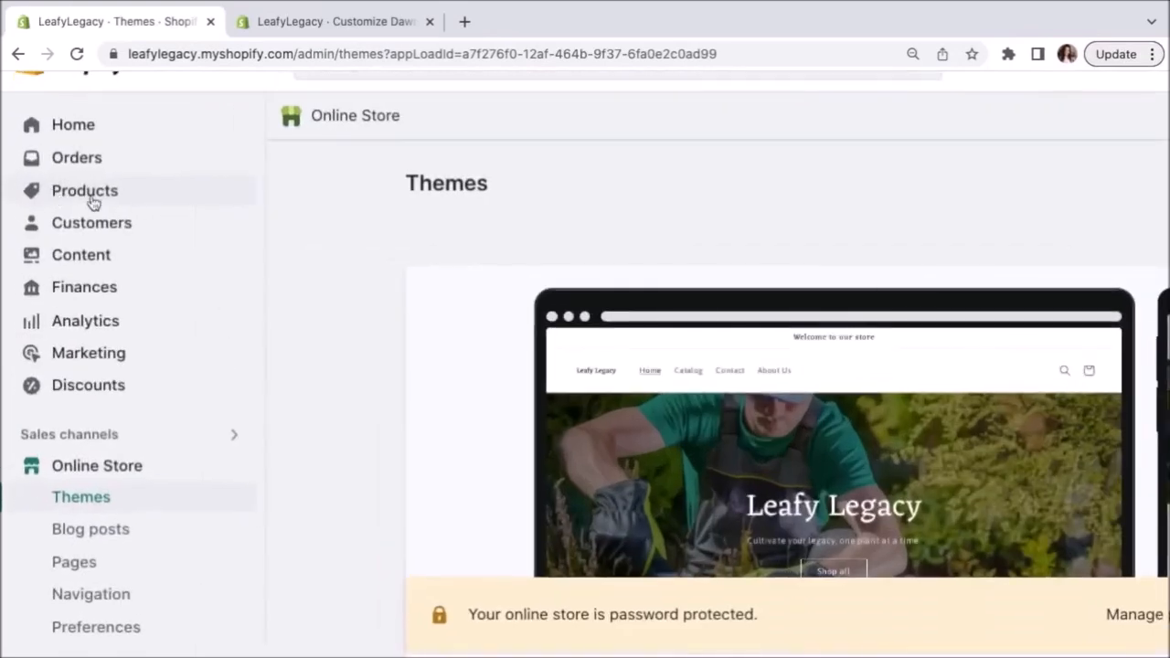
Go to the admin's Products page, which is still empty.
{"action": "left_click", "coordinate": [91, 201]}
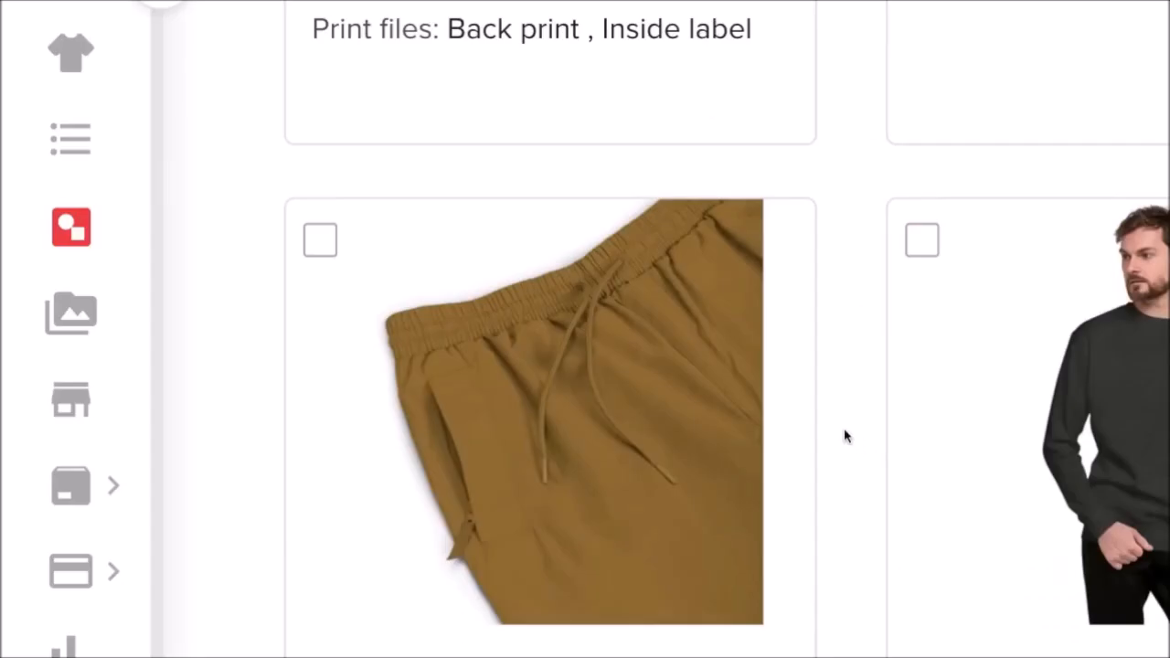
{"action": "mouse_move", "coordinate": [807, 411]}
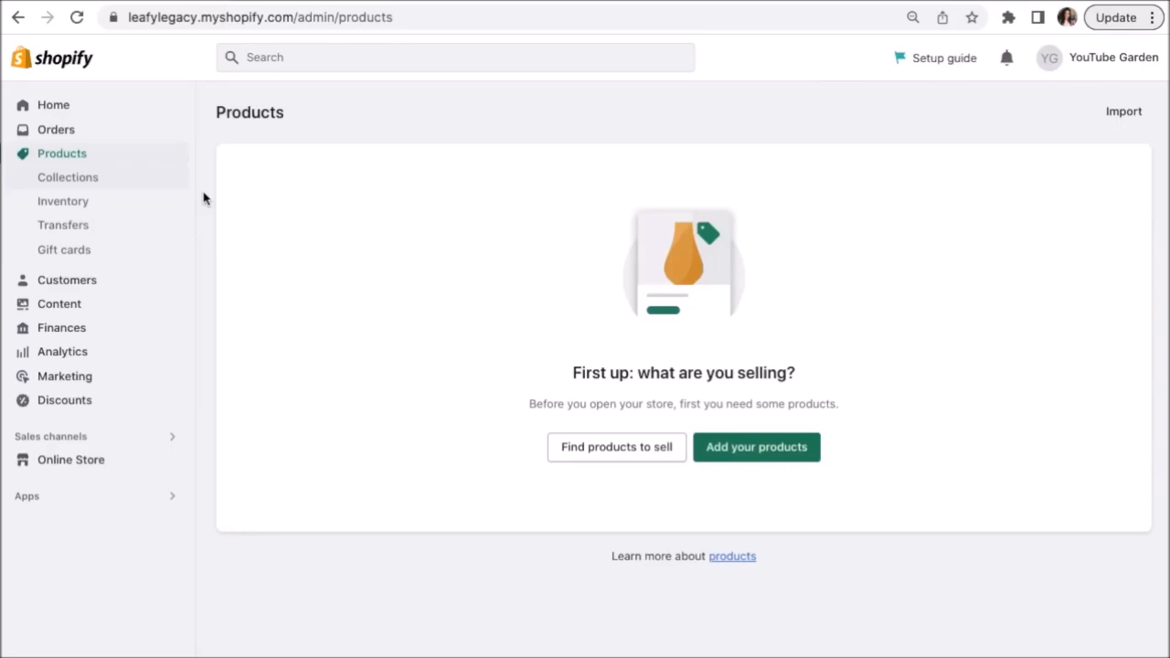
Create a new product titled 'Clay Plant Pot' and clear the pasted description lines.
{"action": "left_click", "coordinate": [762, 448]}
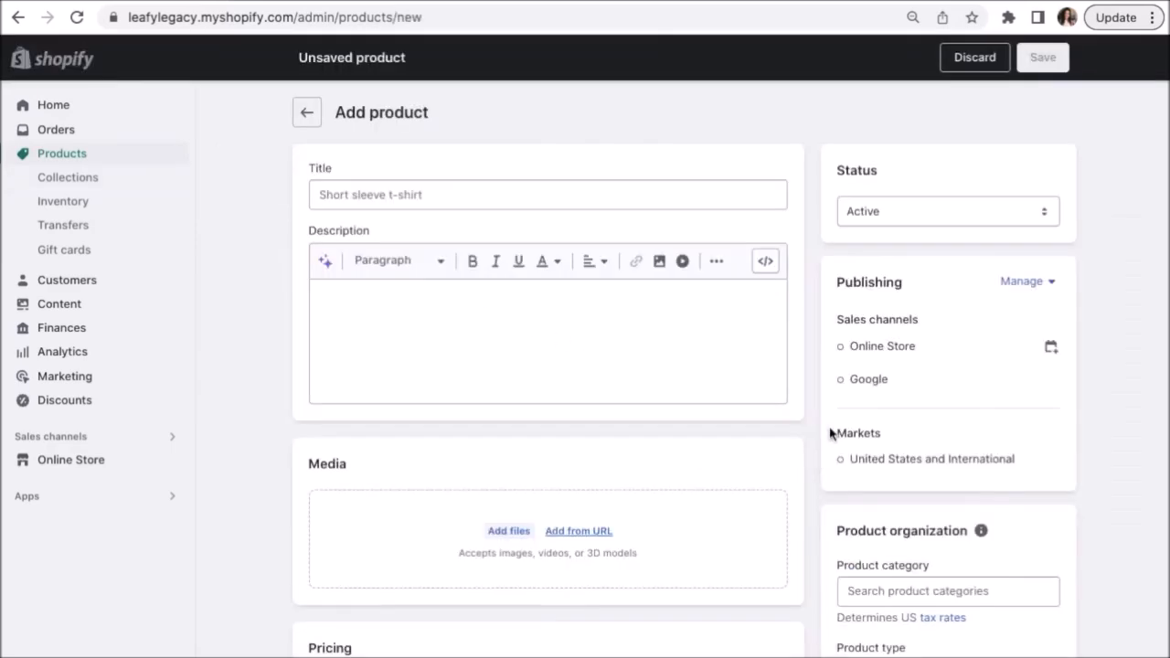
{"action": "left_click", "coordinate": [734, 196]}
{"action": "type", "text": "Clay Plant Pot"}
{"action": "left_click", "coordinate": [728, 306]}
{"action": "type", "text": "PRODUCT FEATURES BENEFITS UNIQUE SELLING POINTS"}
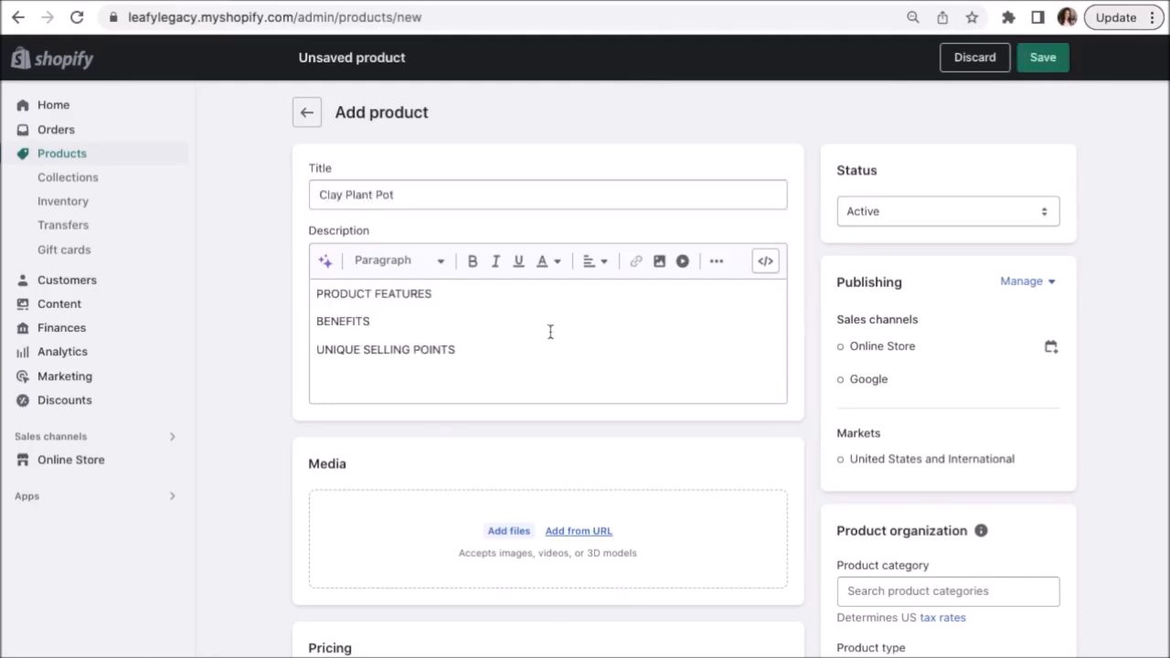
{"action": "left_click_drag", "start_coordinate": [457, 349], "coordinate": [318, 280]}
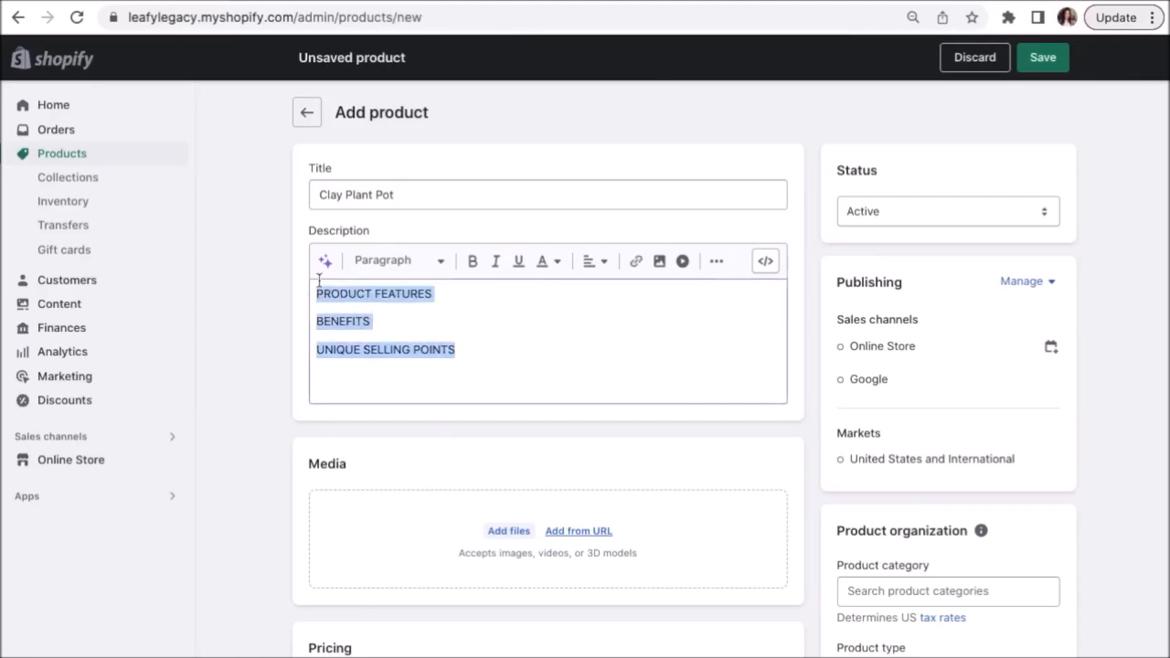
{"action": "key", "text": "BackSpace"}
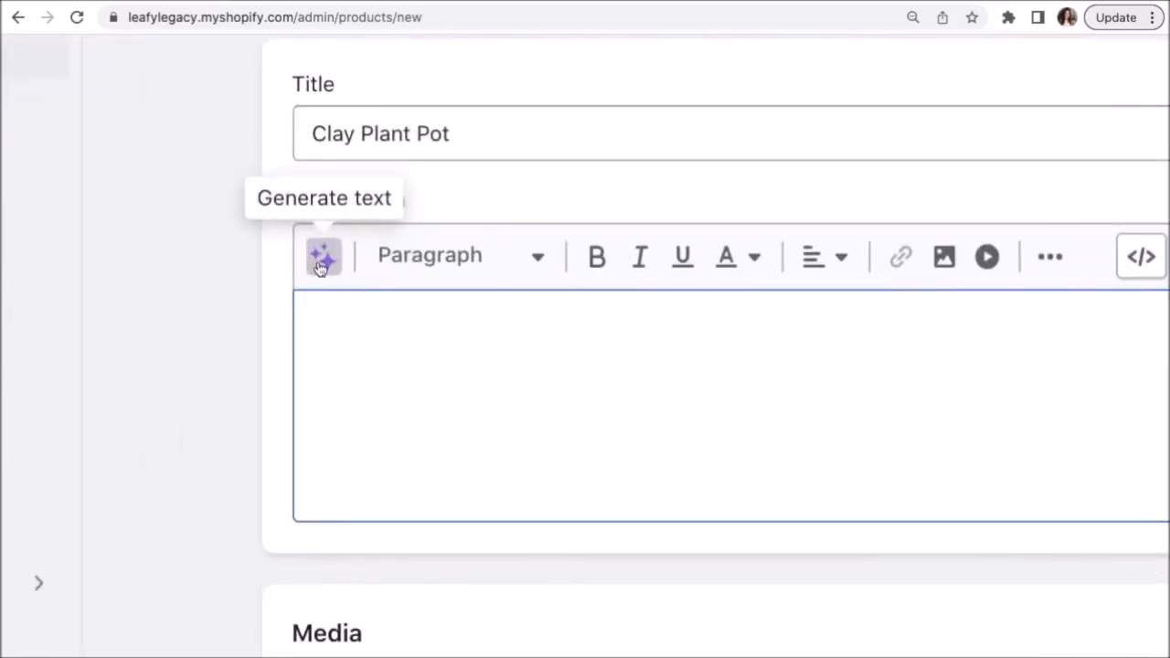
{"action": "left_click", "coordinate": [320, 264]}
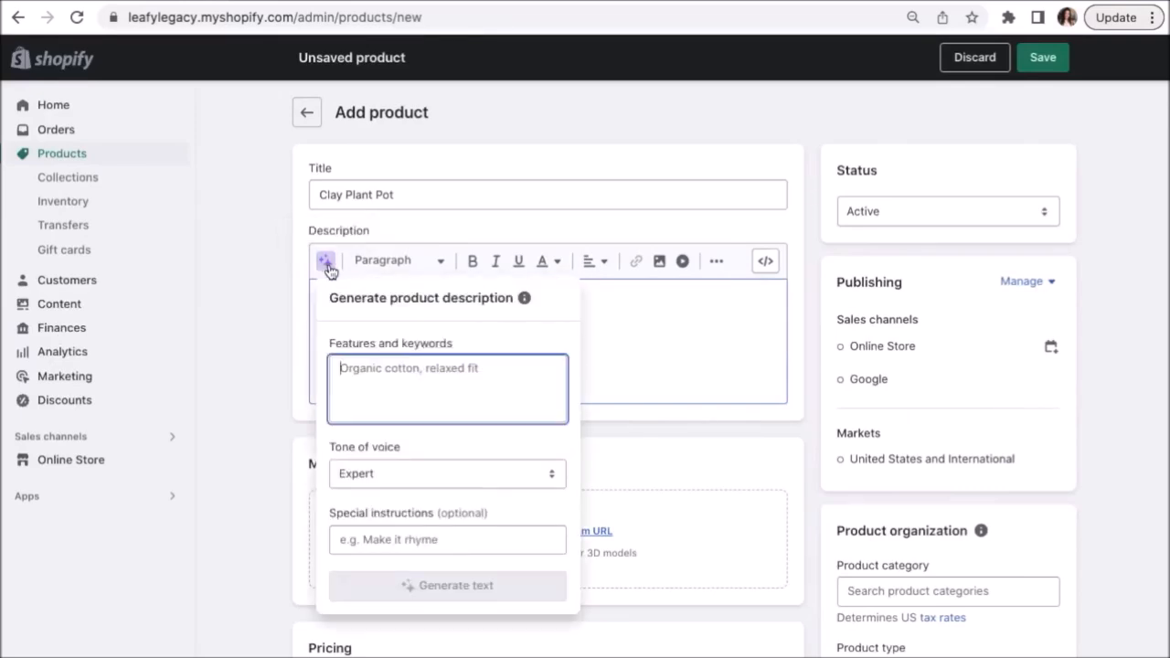
{"action": "type", "text": "Clay Plant pot"}
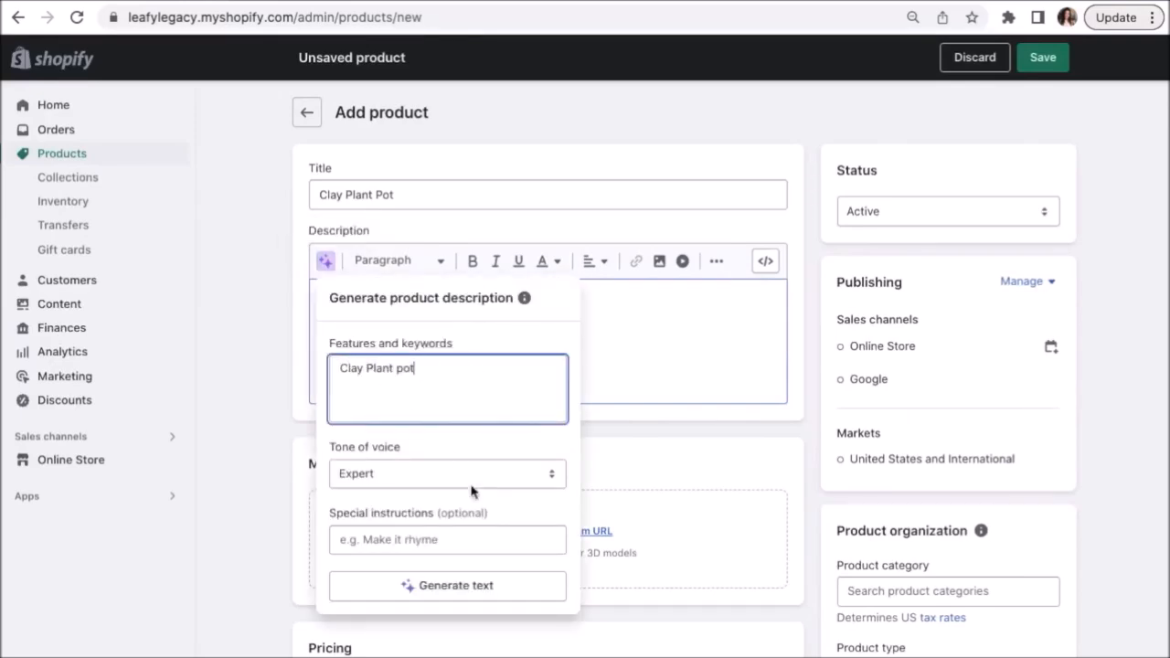
{"action": "left_click", "coordinate": [392, 478]}
{"action": "left_click", "coordinate": [392, 473]}
{"action": "left_click", "coordinate": [456, 585]}
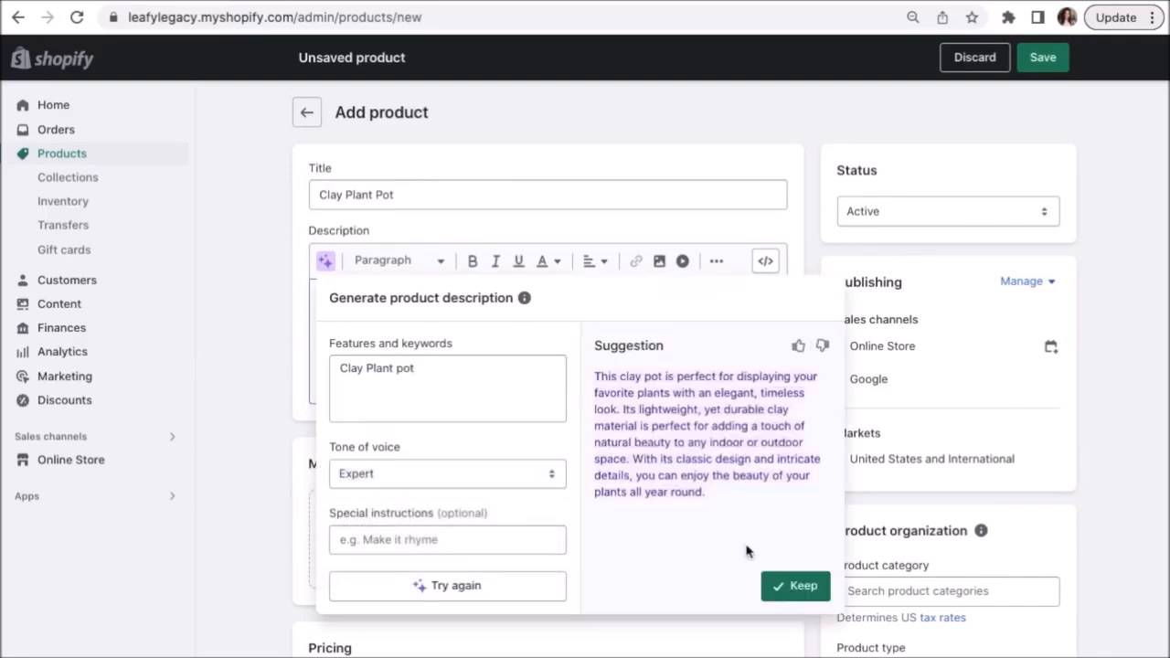
{"action": "left_click", "coordinate": [789, 587]}
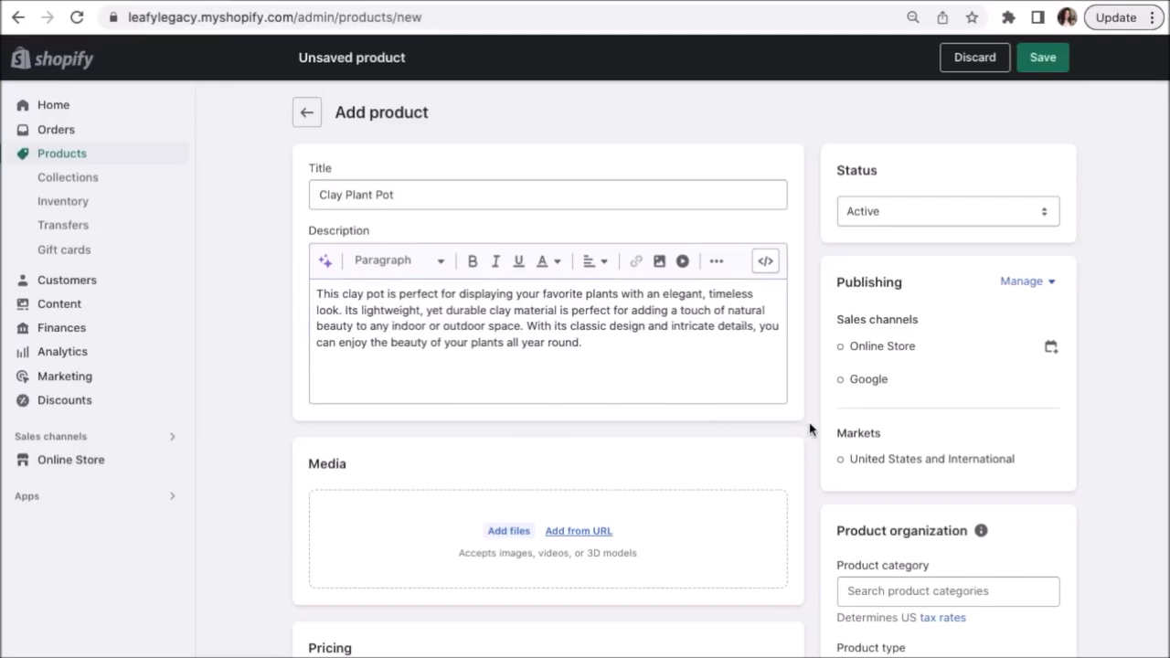
{"action": "scroll", "coordinate": [809, 429], "scroll_direction": "down", "scroll_amount": 3}
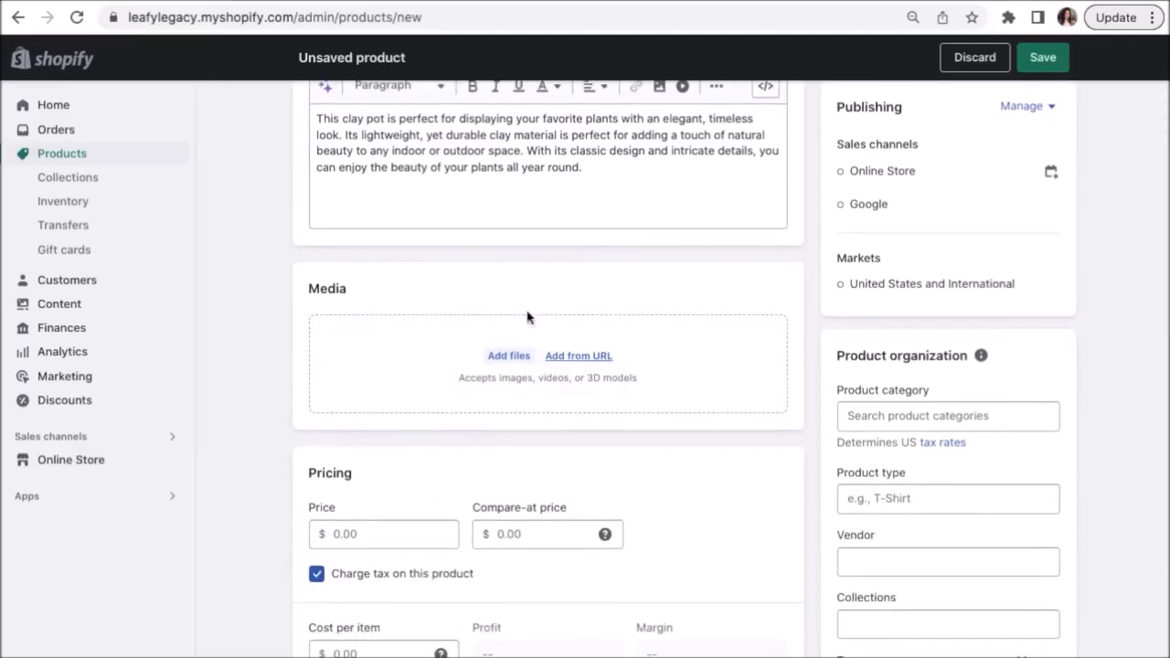
Upload the clay pot images, including Clay plant pot 4.png and Big clay plant pot.png.
{"action": "left_click", "coordinate": [508, 356]}
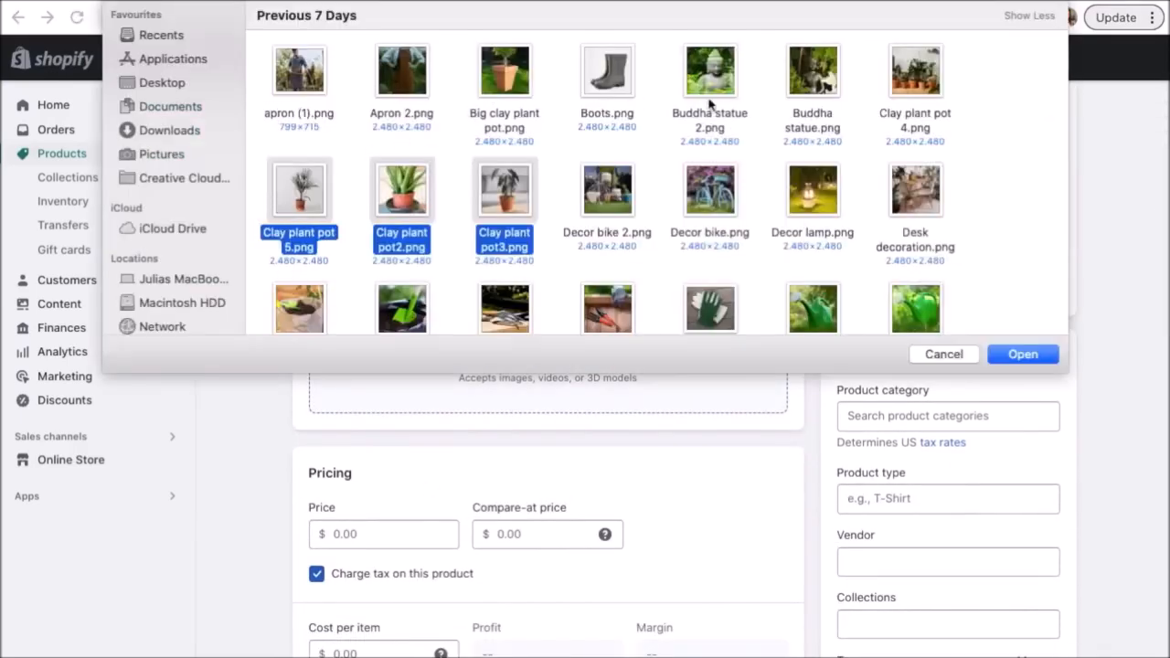
{"action": "left_click", "coordinate": [919, 78], "text": "super"}
{"action": "left_click", "coordinate": [517, 80], "text": "super"}
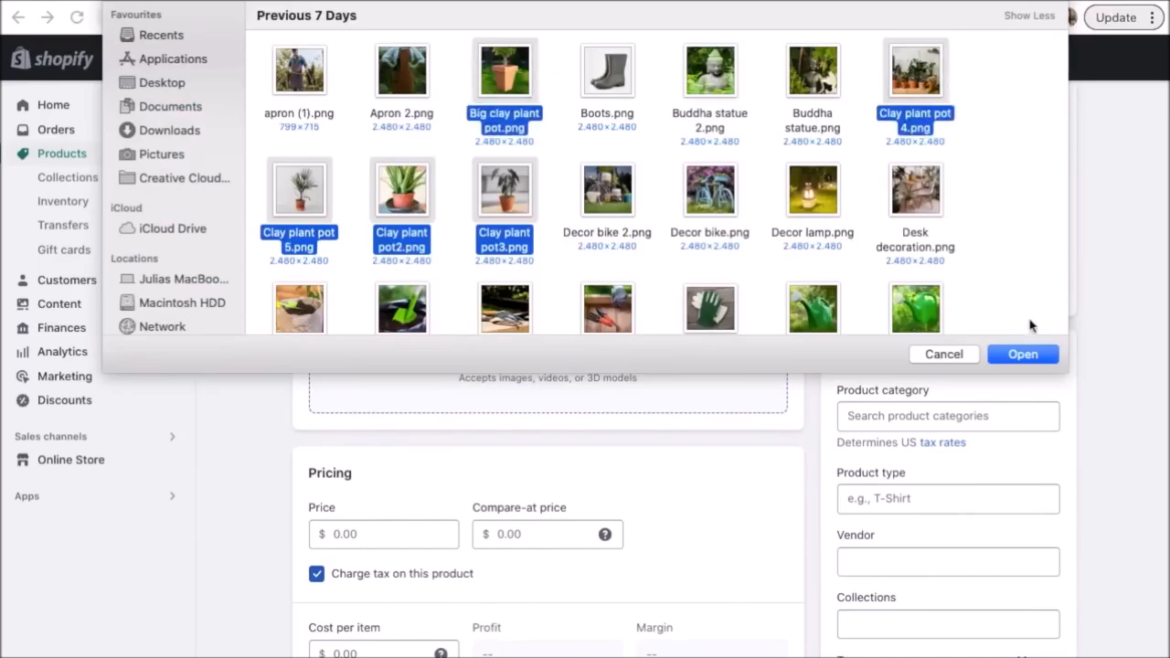
{"action": "left_click", "coordinate": [1026, 354]}
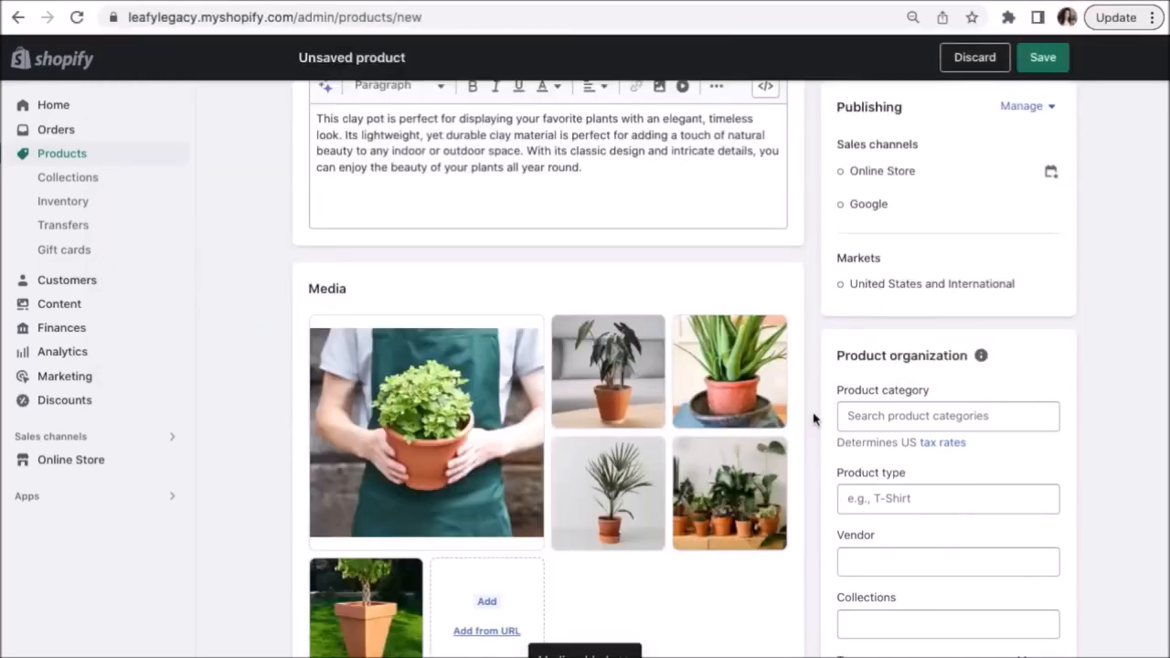
{"action": "scroll", "coordinate": [814, 419], "scroll_direction": "down", "scroll_amount": 3}
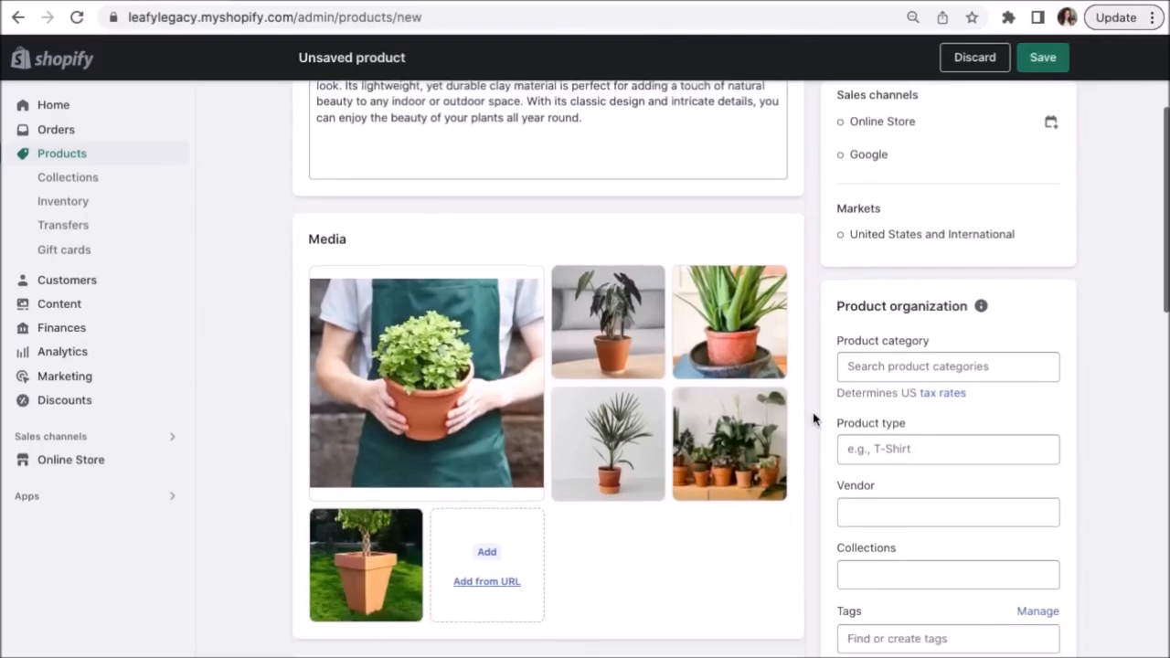
{"action": "scroll", "coordinate": [803, 435], "scroll_direction": "up", "scroll_amount": 1}
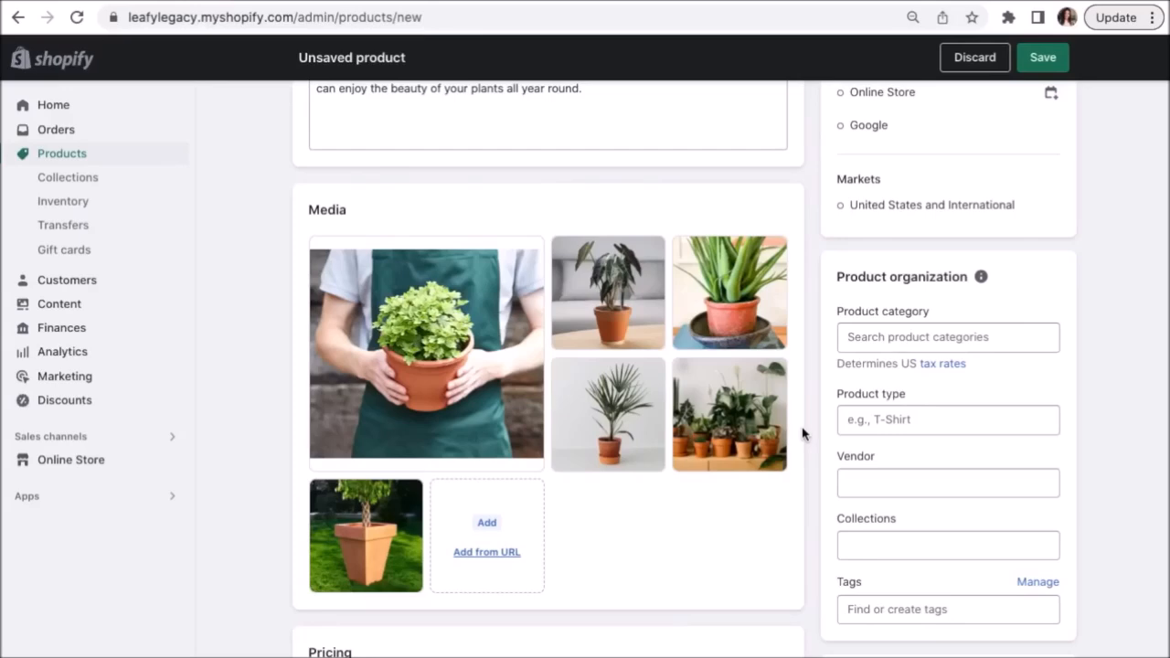
Reorder the media so the palm in a clay pot is the main image.
{"action": "left_click_drag", "start_coordinate": [651, 251], "coordinate": [526, 277]}
{"action": "left_click_drag", "start_coordinate": [634, 364], "coordinate": [525, 316]}
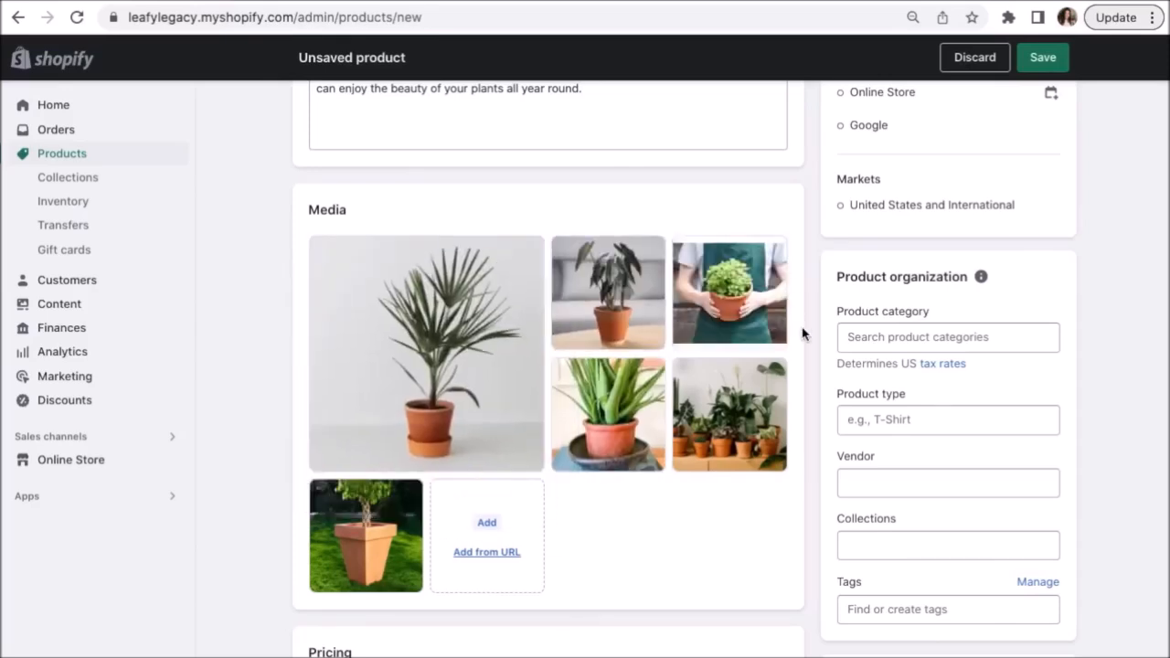
{"action": "scroll", "coordinate": [803, 335], "scroll_direction": "down", "scroll_amount": 5}
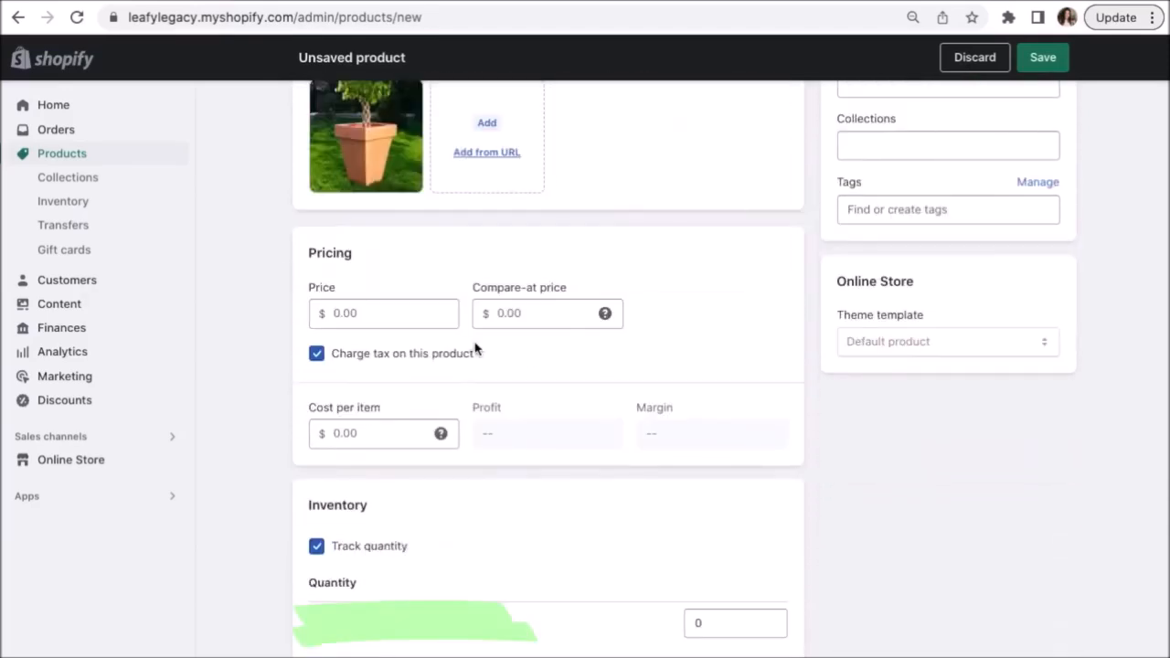
Enter a price of 12.00 and a compare-at price of 18.00, leaving cost per item unchanged.
{"action": "left_click", "coordinate": [409, 315]}
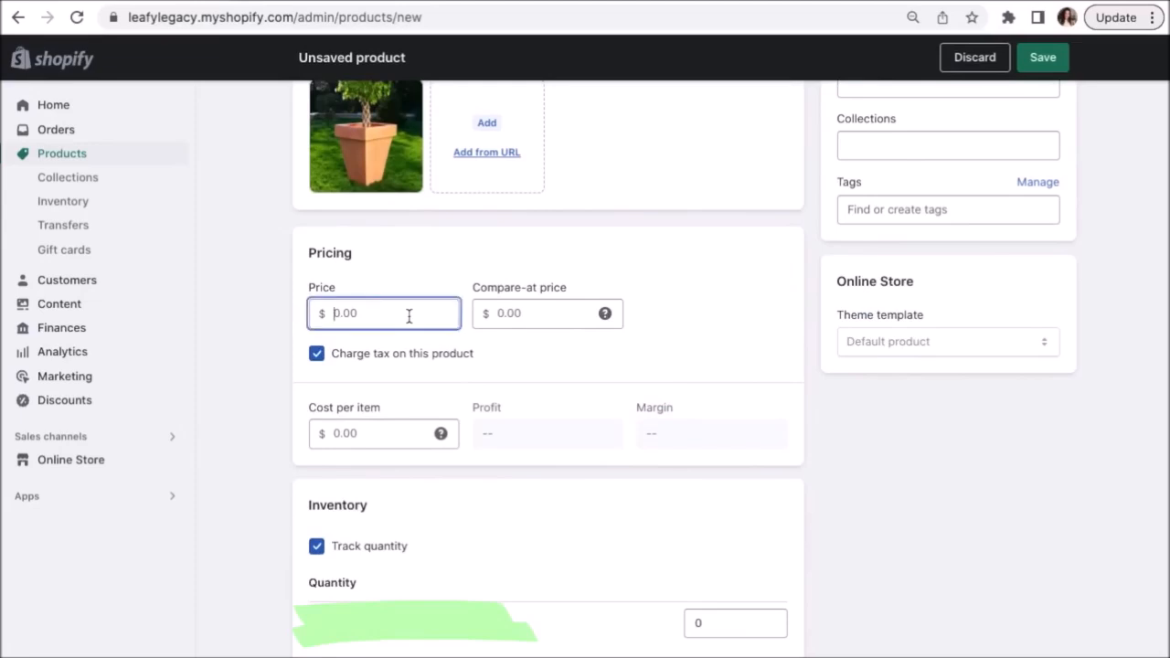
{"action": "type", "text": "12"}
{"action": "left_click", "coordinate": [453, 284]}
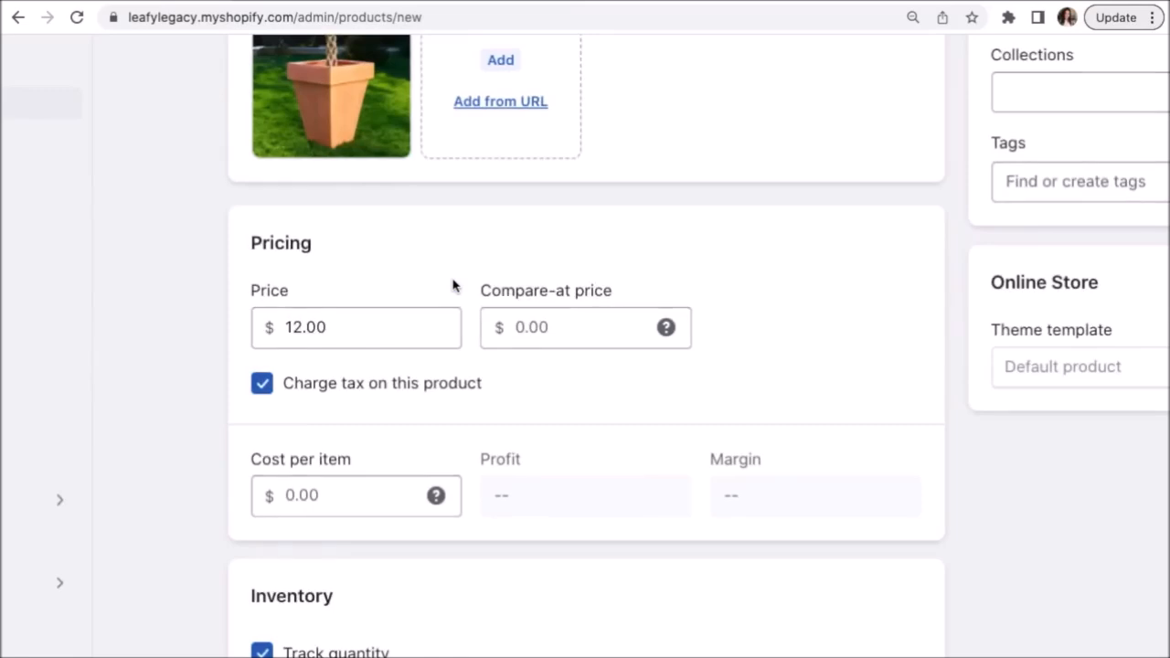
{"action": "left_click", "coordinate": [577, 330]}
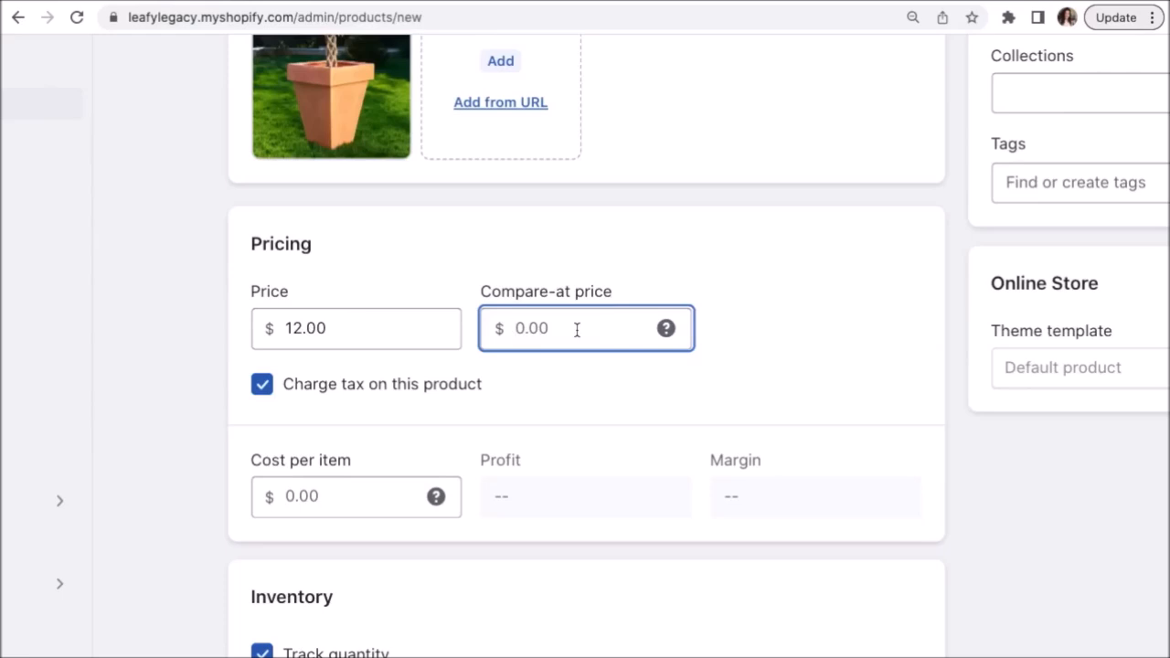
{"action": "type", "text": "18"}
{"action": "left_click", "coordinate": [511, 375]}
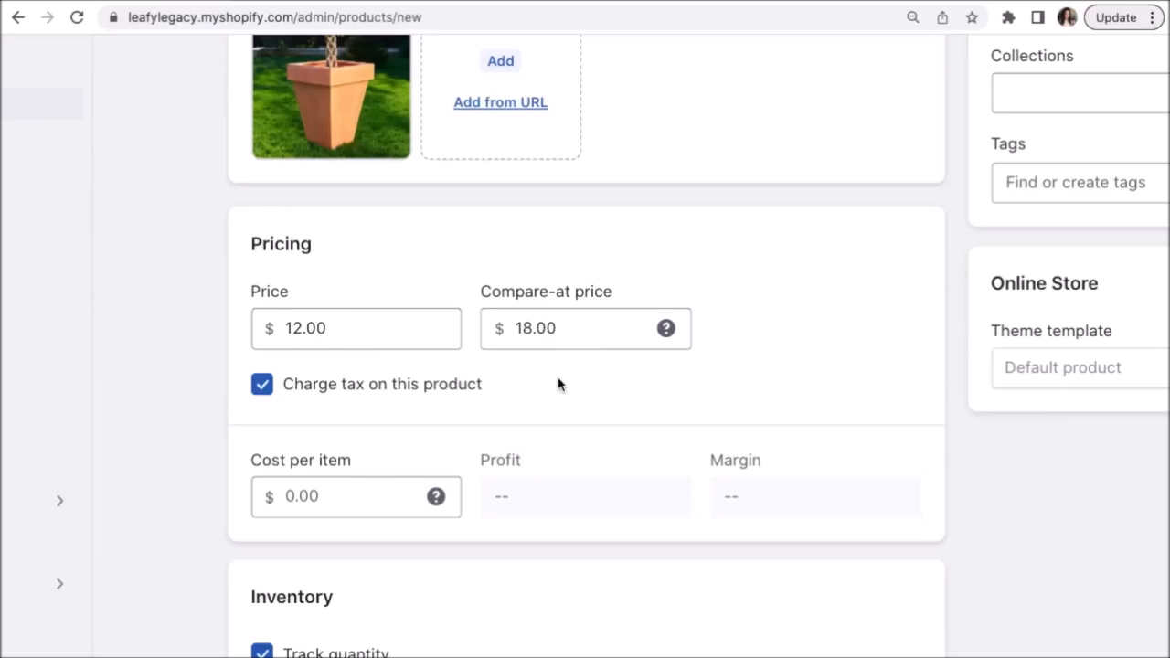
{"action": "scroll", "coordinate": [560, 384], "scroll_direction": "down", "scroll_amount": 1}
{"action": "left_click", "coordinate": [332, 424]}
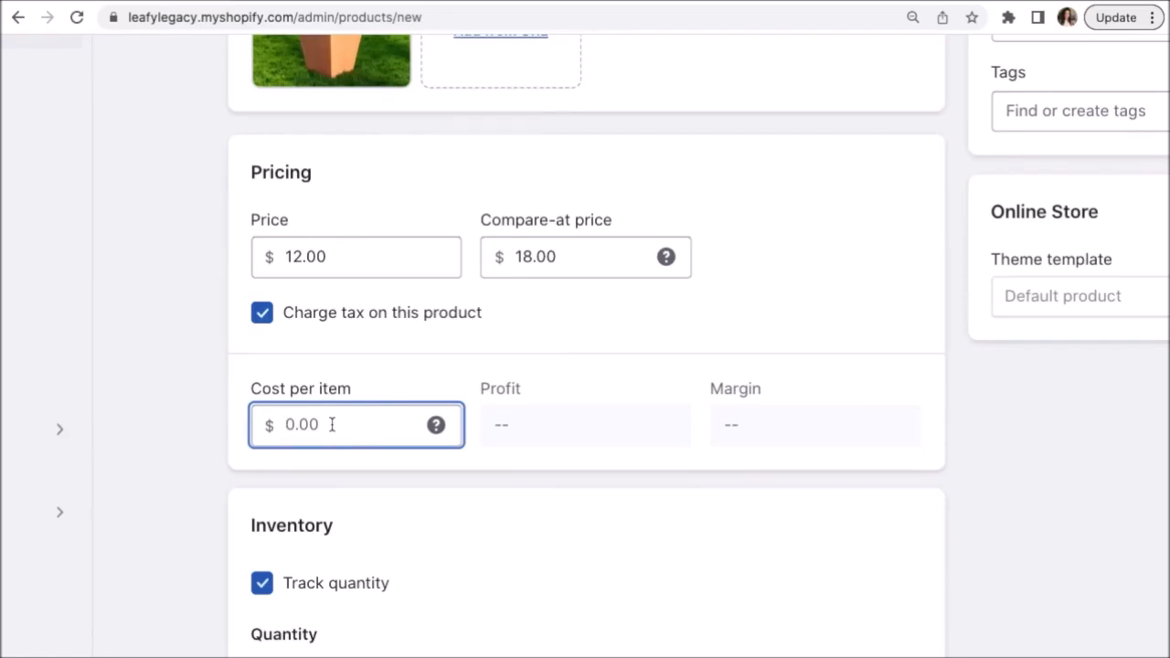
{"action": "left_click", "coordinate": [378, 470]}
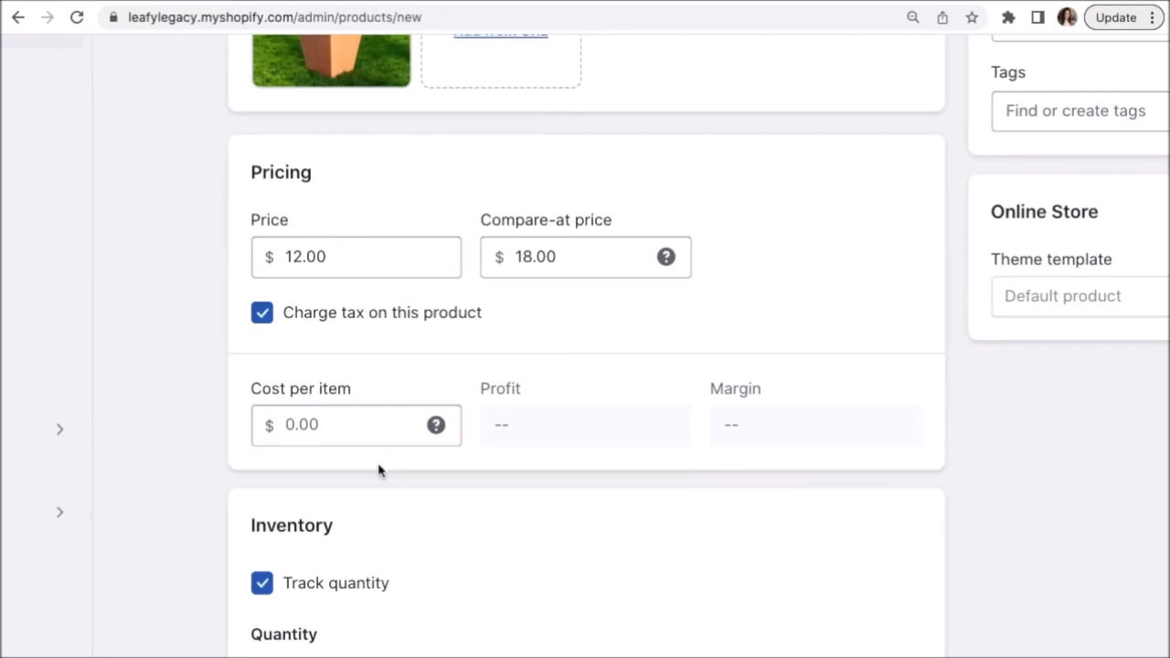
{"action": "scroll", "coordinate": [909, 444], "scroll_direction": "down", "scroll_amount": 4}
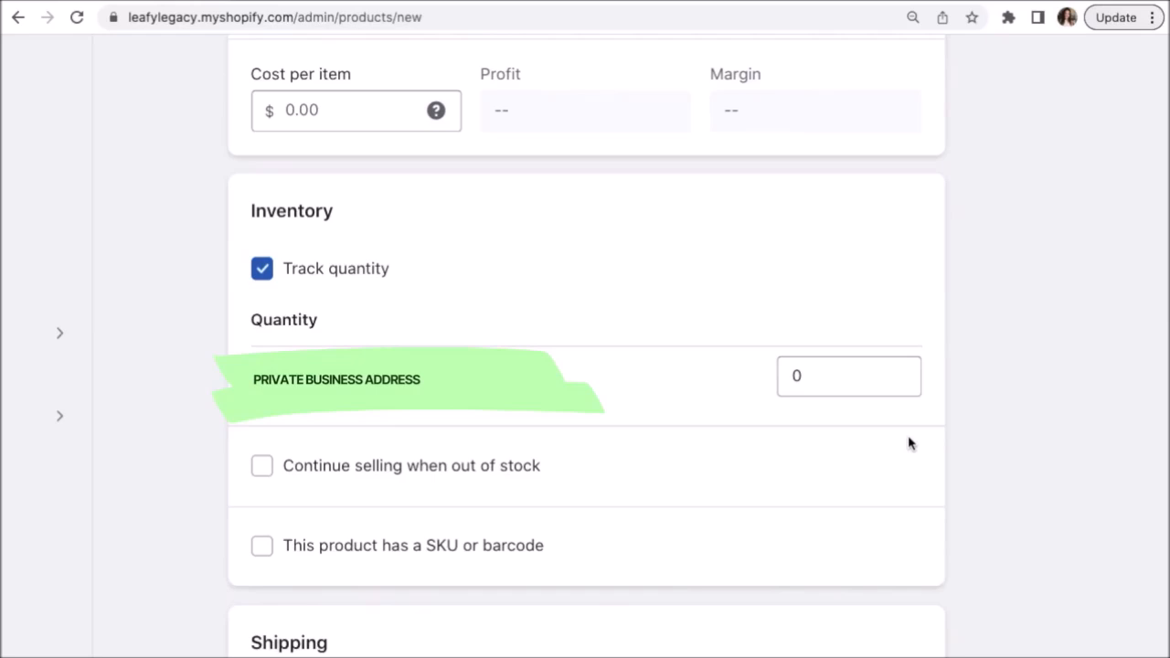
Set the stock quantity to 50 and allow selling when out of stock.
{"action": "left_click", "coordinate": [855, 379]}
{"action": "type", "text": "50"}
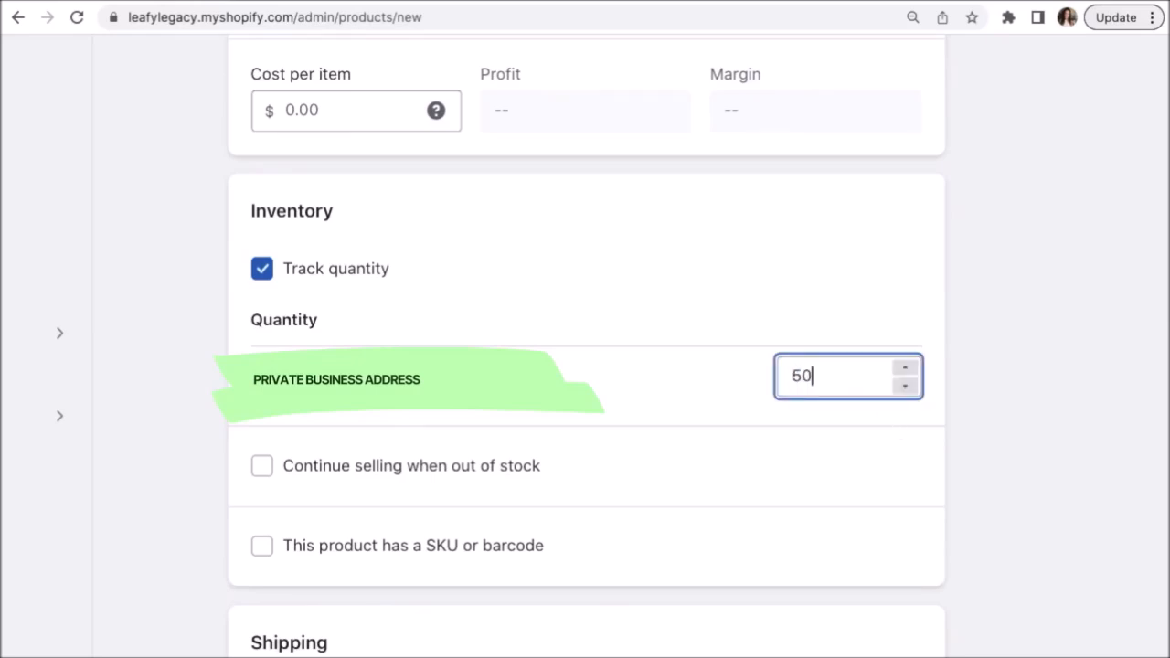
{"action": "left_click", "coordinate": [983, 391]}
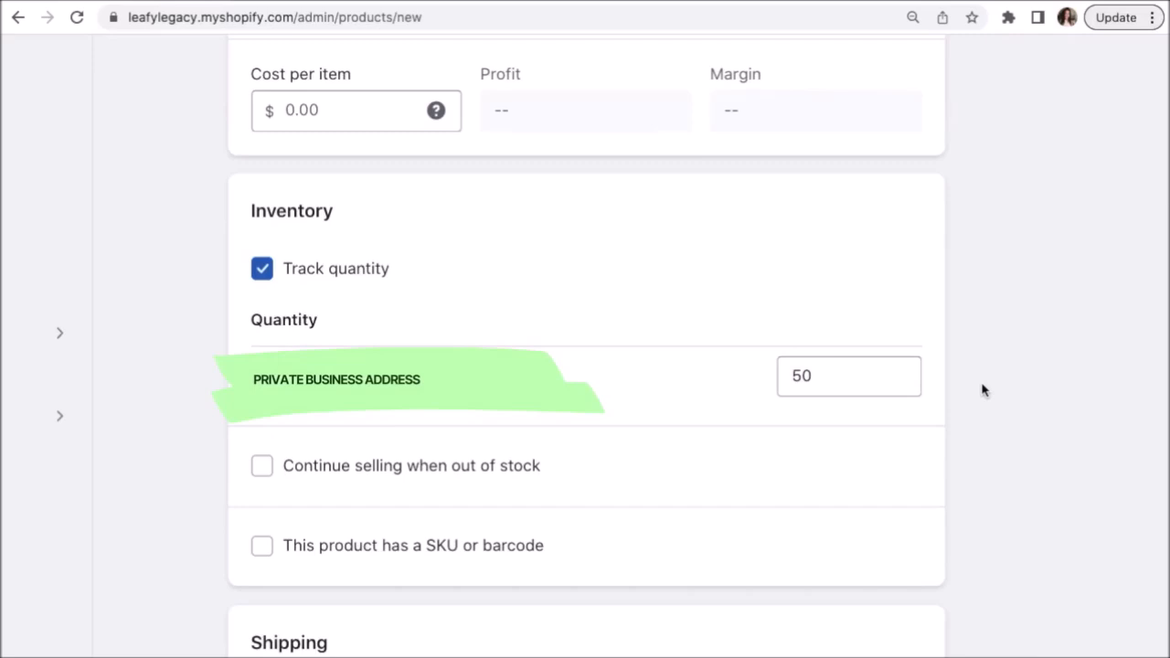
{"action": "left_click", "coordinate": [262, 468]}
{"action": "scroll", "coordinate": [963, 496], "scroll_direction": "down", "scroll_amount": 6}
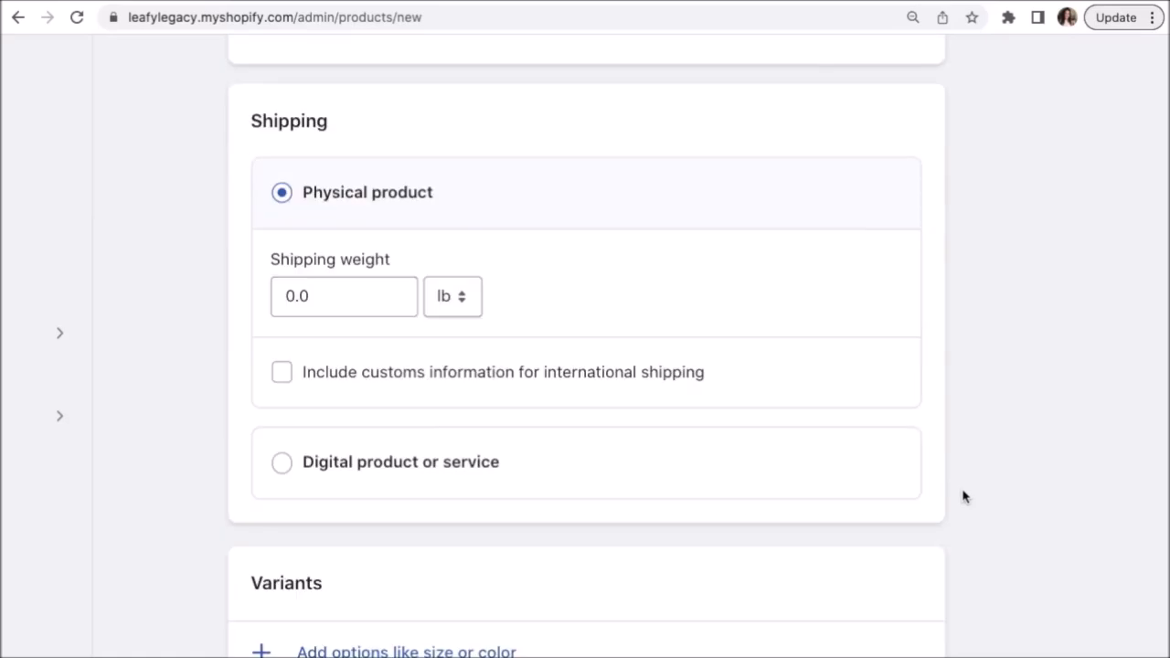
{"action": "left_click", "coordinate": [355, 296]}
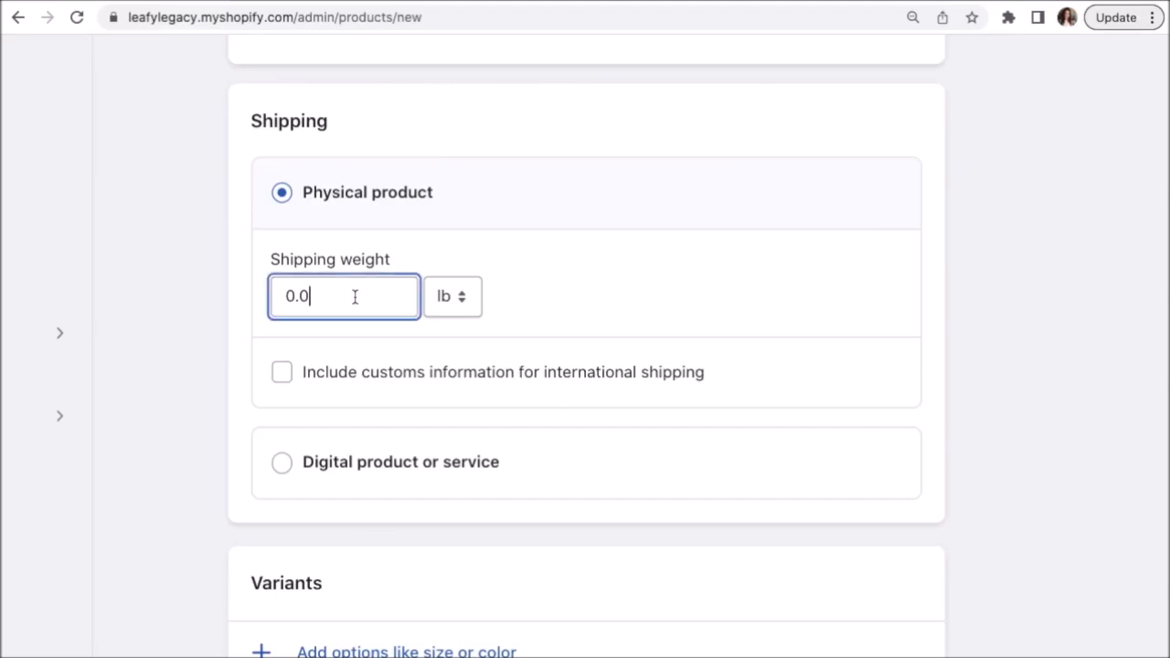
{"action": "left_click", "coordinate": [979, 333]}
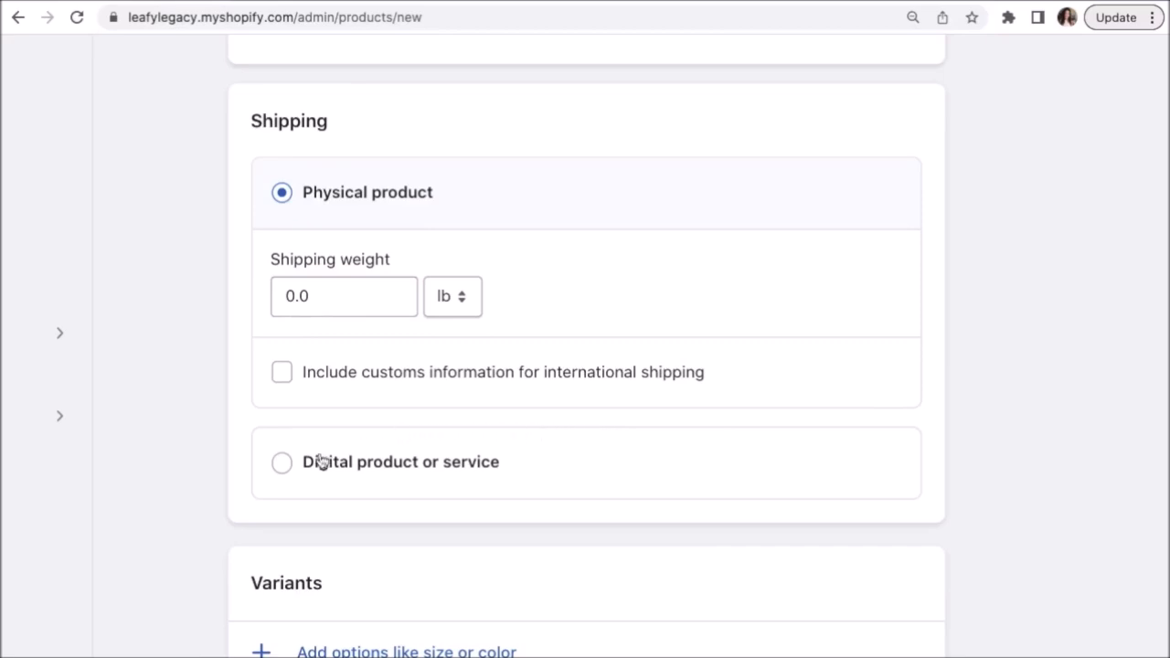
Mark the Clay Plant Pot as a digital product needing no shipping.
{"action": "left_click", "coordinate": [282, 463]}
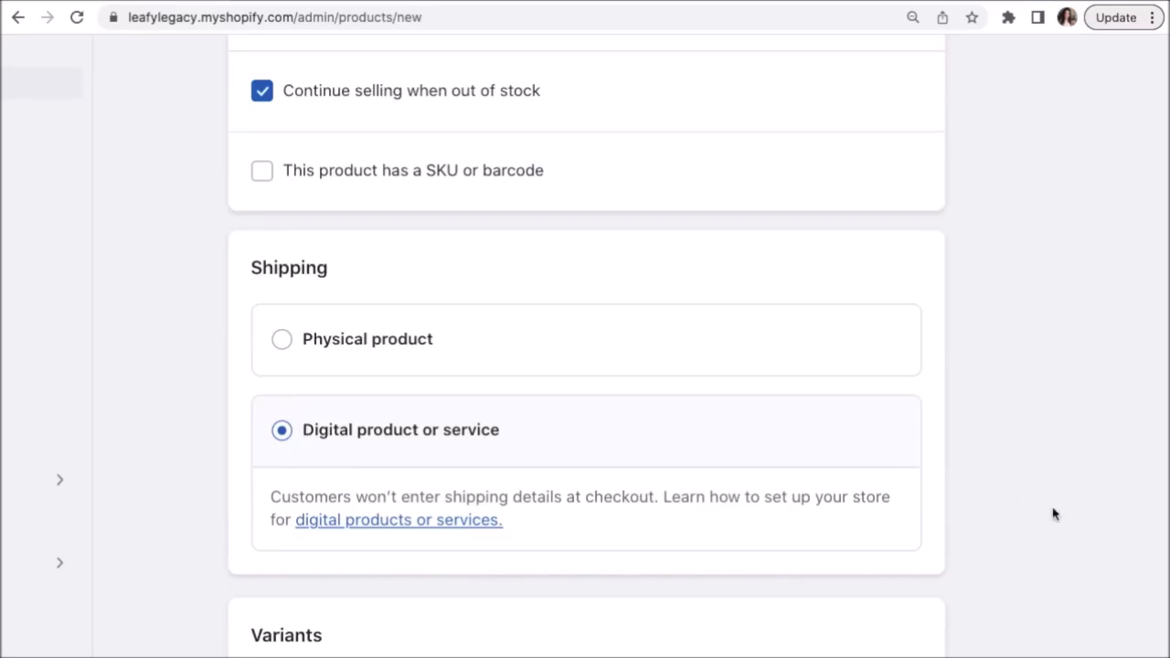
{"action": "scroll", "coordinate": [1054, 515], "scroll_direction": "down", "scroll_amount": 5}
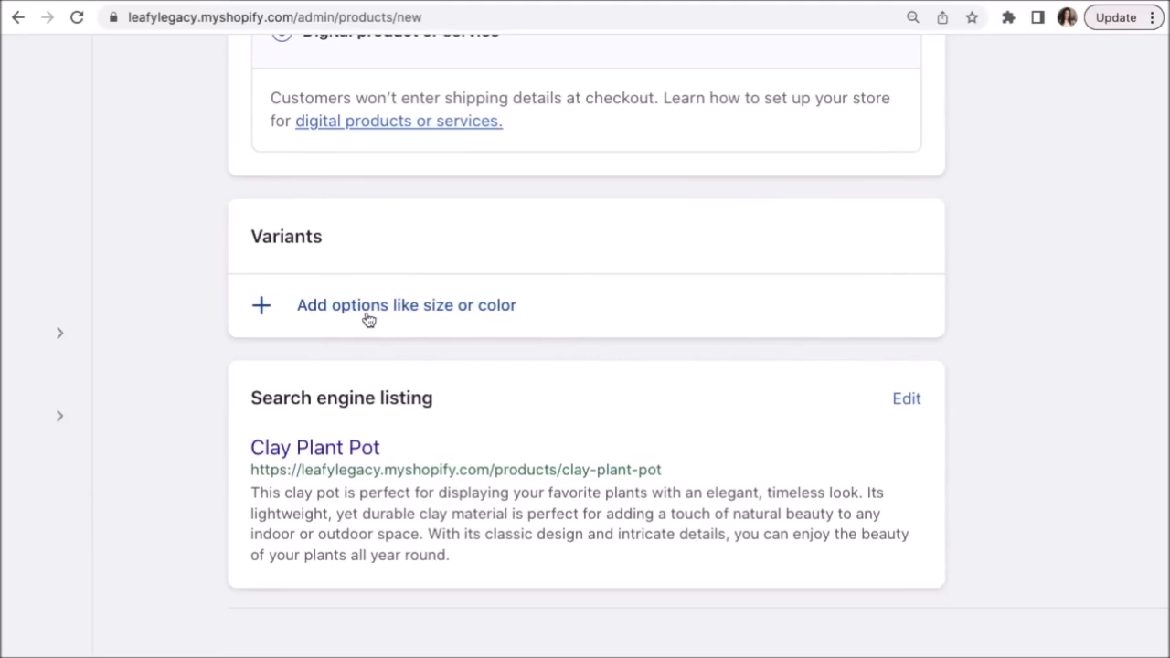
{"action": "scroll", "coordinate": [369, 320], "scroll_direction": "up", "scroll_amount": 1}
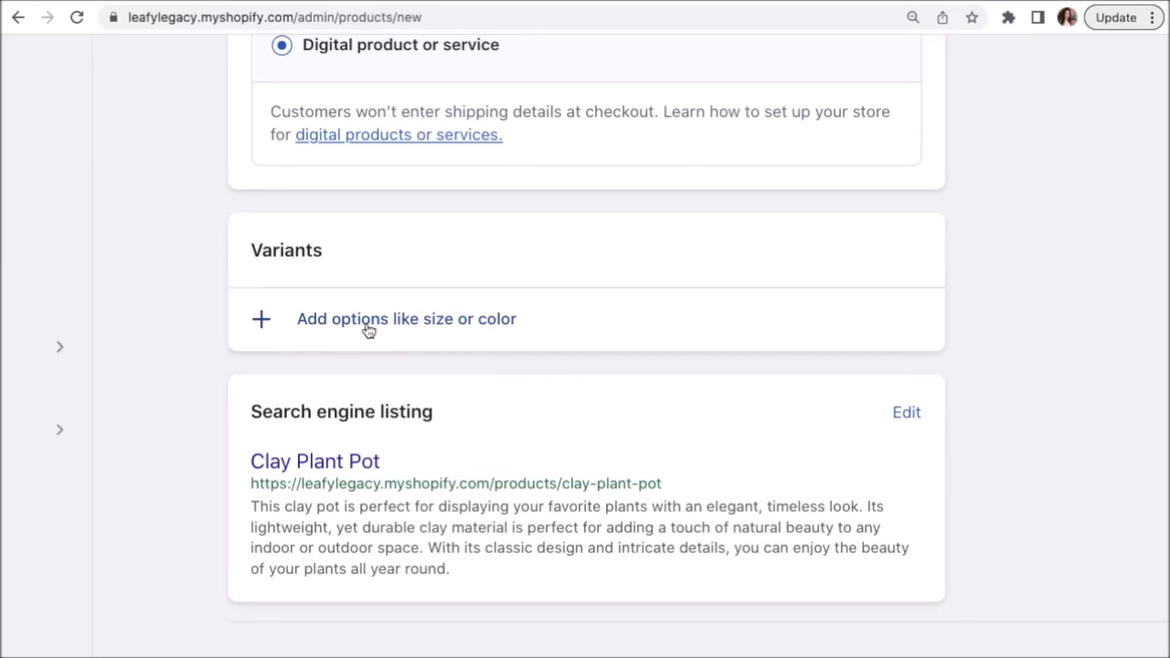
Add a Size option with the values Small, Medium and Large.
{"action": "left_click", "coordinate": [369, 321]}
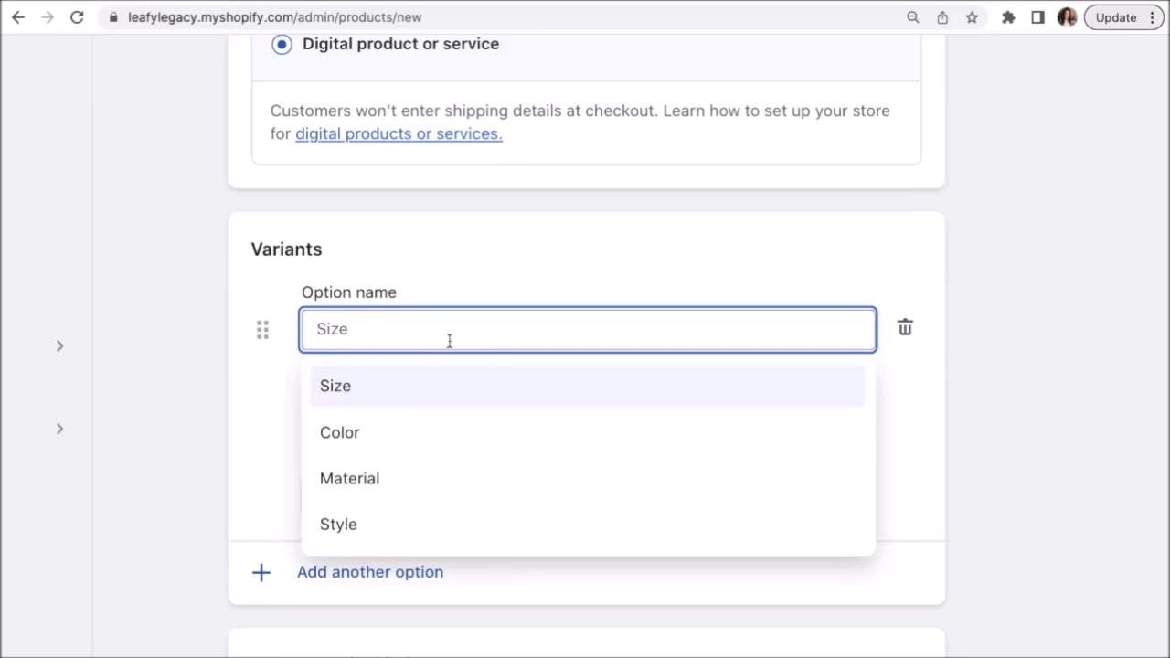
{"action": "left_click", "coordinate": [438, 386]}
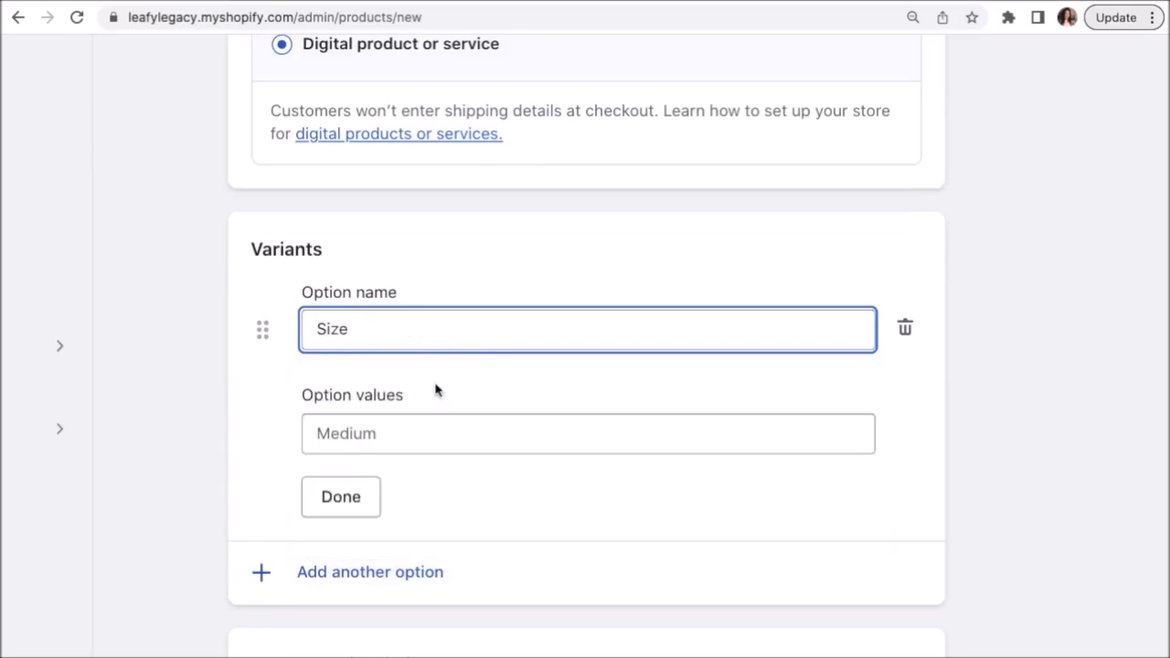
{"action": "left_click", "coordinate": [437, 434]}
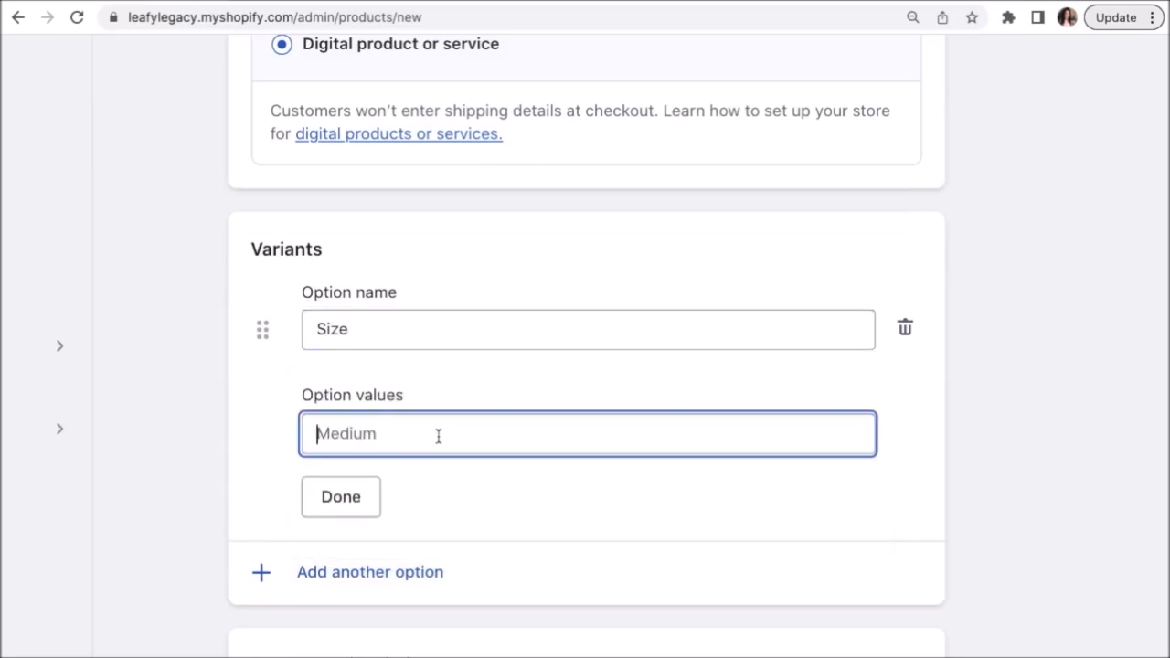
{"action": "type", "text": "Small"}
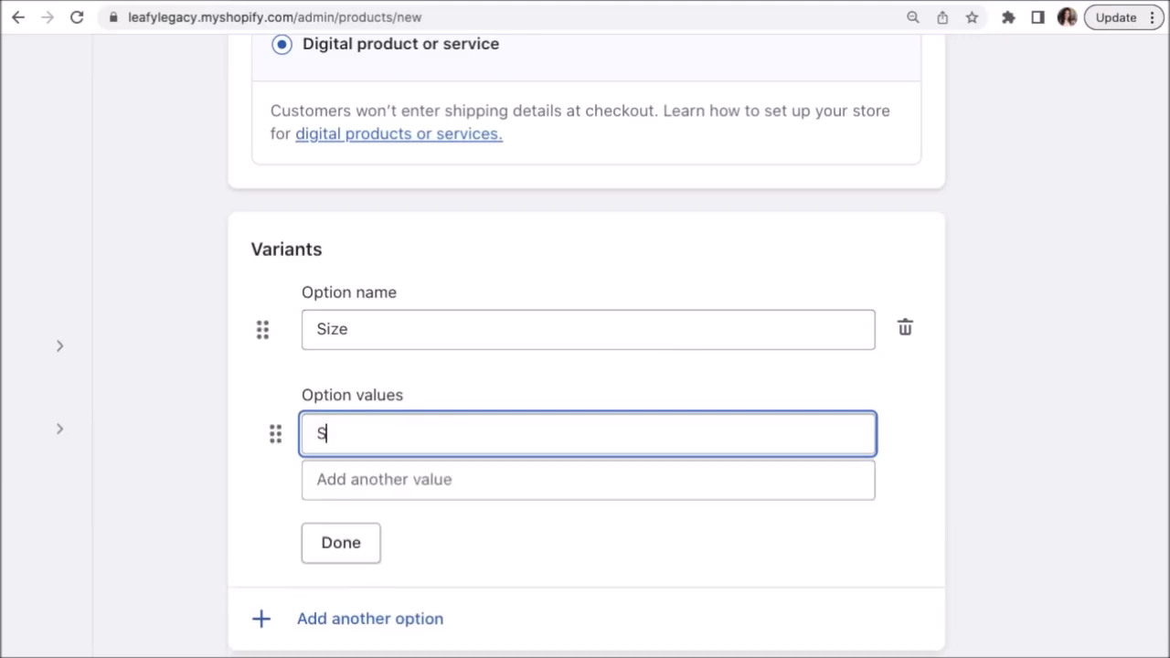
{"action": "left_click", "coordinate": [475, 477]}
{"action": "type", "text": "Medium"}
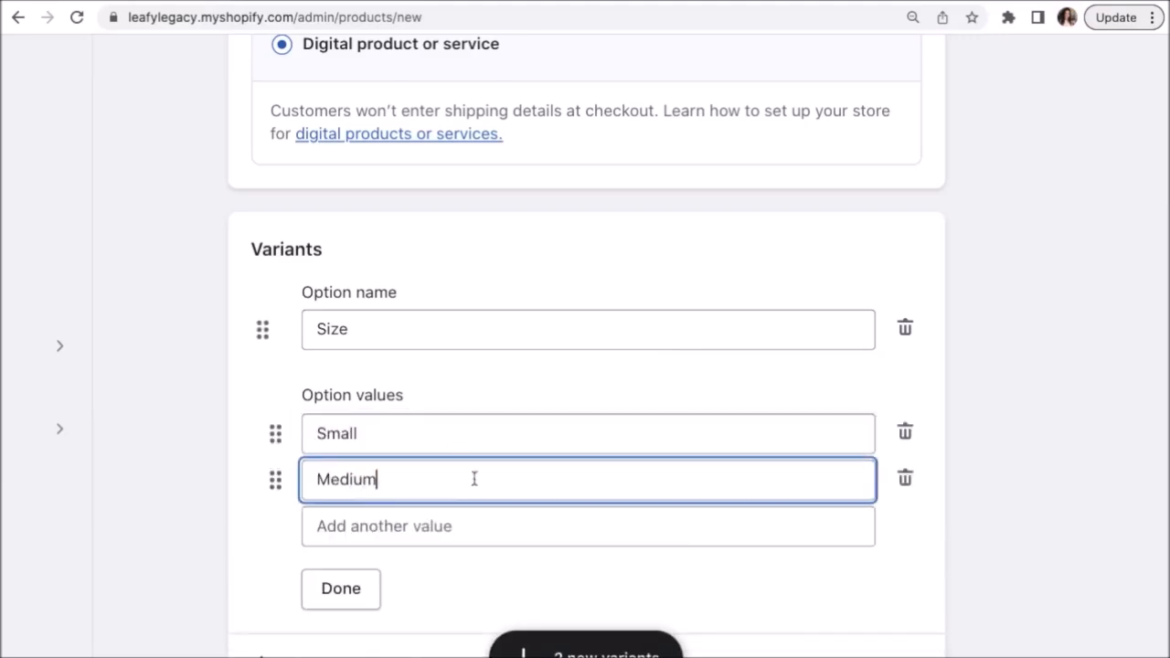
{"action": "left_click", "coordinate": [442, 522]}
{"action": "type", "text": "Large"}
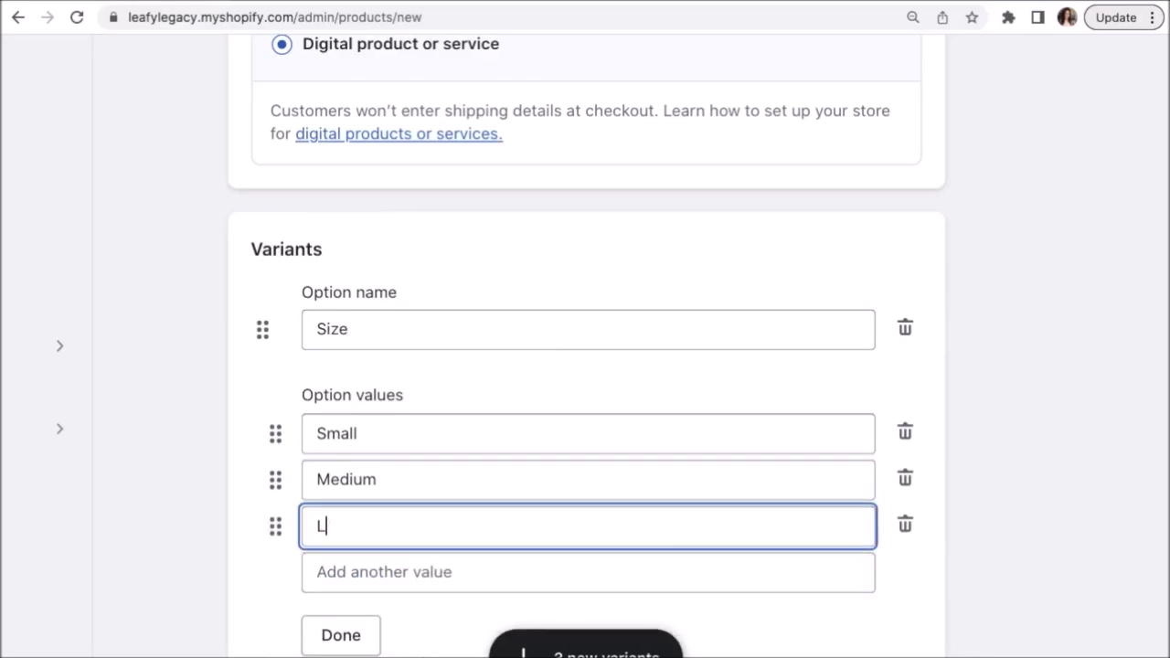
{"action": "scroll", "coordinate": [564, 540], "scroll_direction": "down", "scroll_amount": 1}
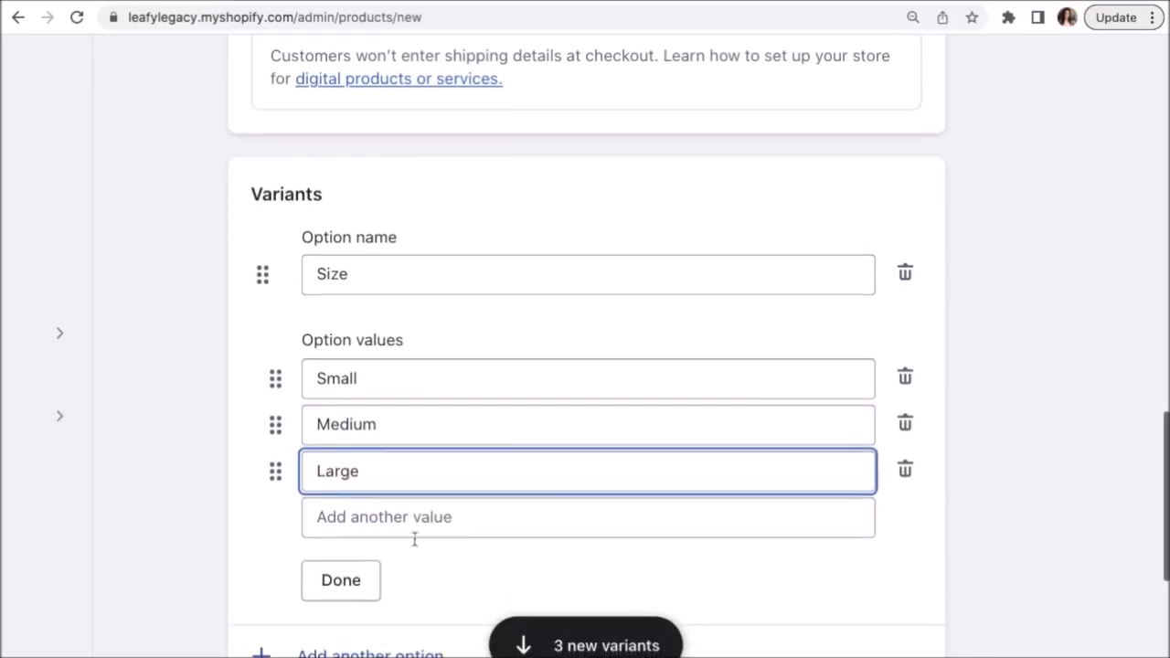
{"action": "left_click", "coordinate": [342, 591]}
{"action": "key", "text": "super+minus"}
{"action": "key", "text": "super+minus"}
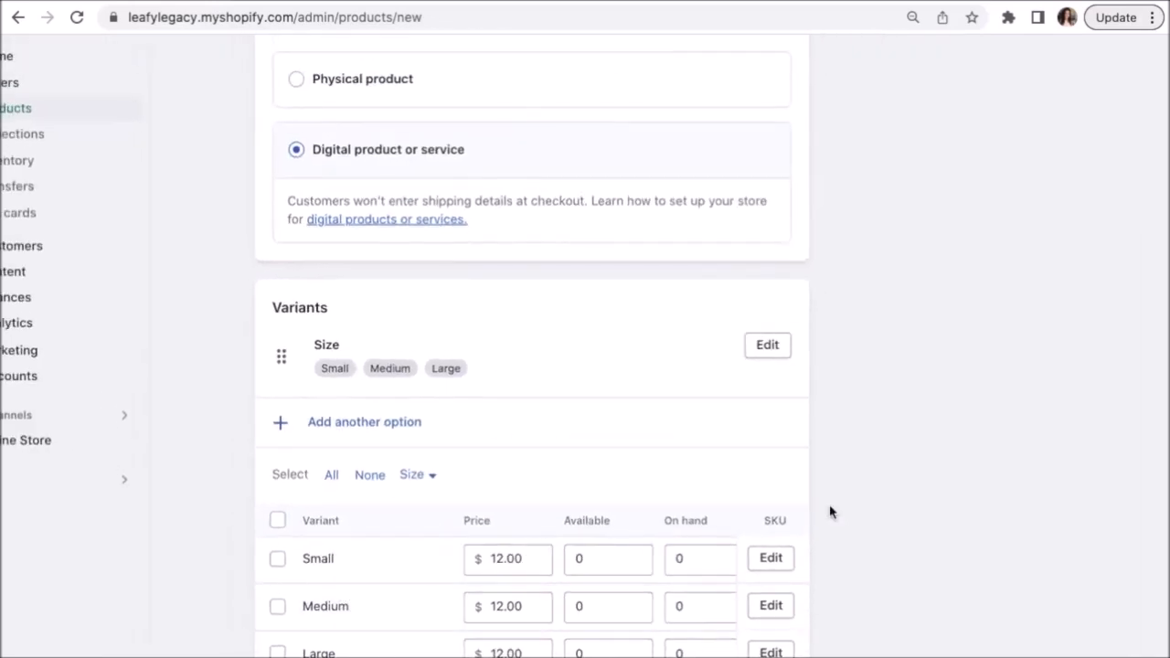
{"action": "scroll", "coordinate": [830, 512], "scroll_direction": "down", "scroll_amount": 2}
{"action": "key", "text": "super+minus"}
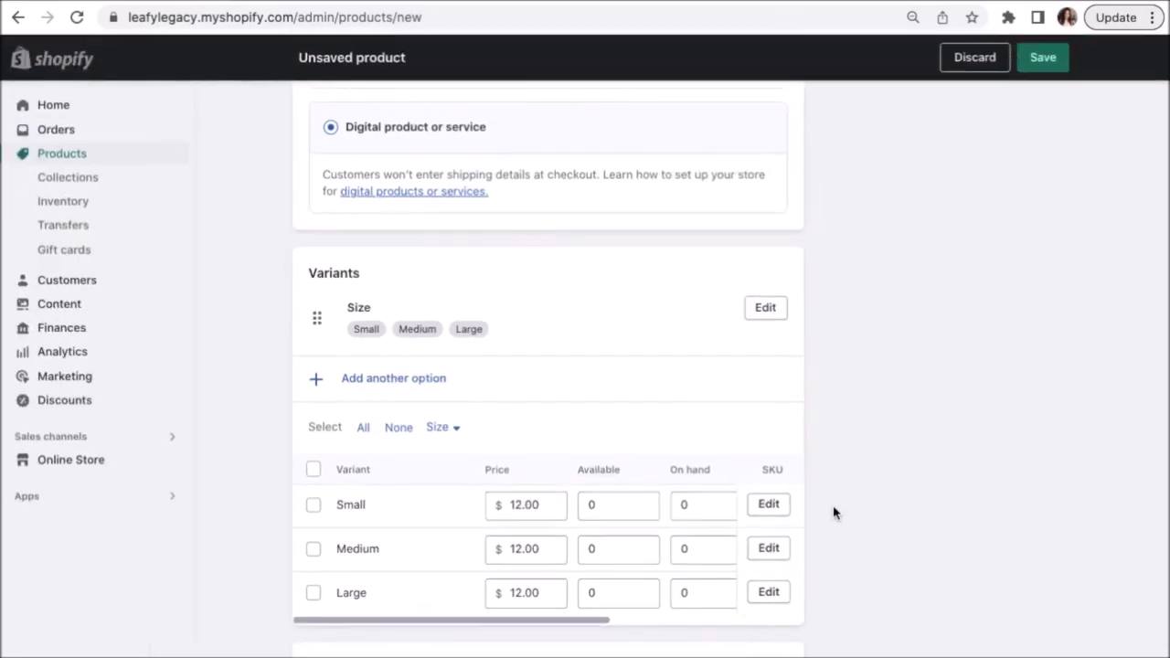
Save the Clay Plant Pot product.
{"action": "left_click", "coordinate": [1044, 57]}
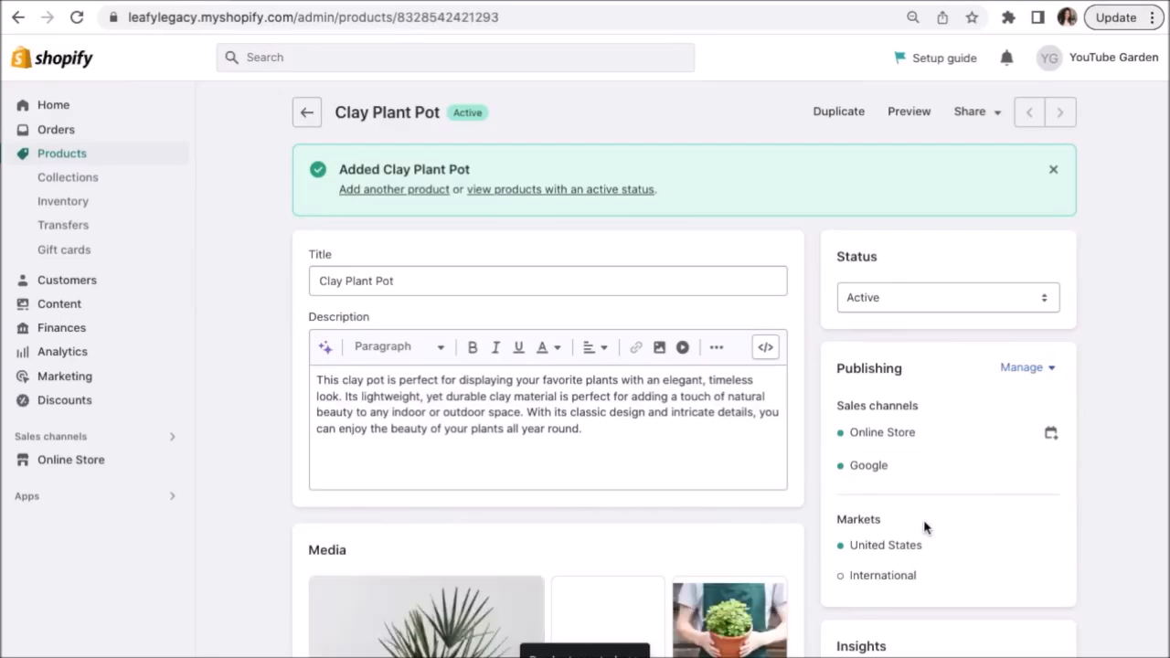
{"action": "scroll", "coordinate": [924, 527], "scroll_direction": "down", "scroll_amount": 4}
{"action": "scroll", "coordinate": [924, 527], "scroll_direction": "down", "scroll_amount": 7}
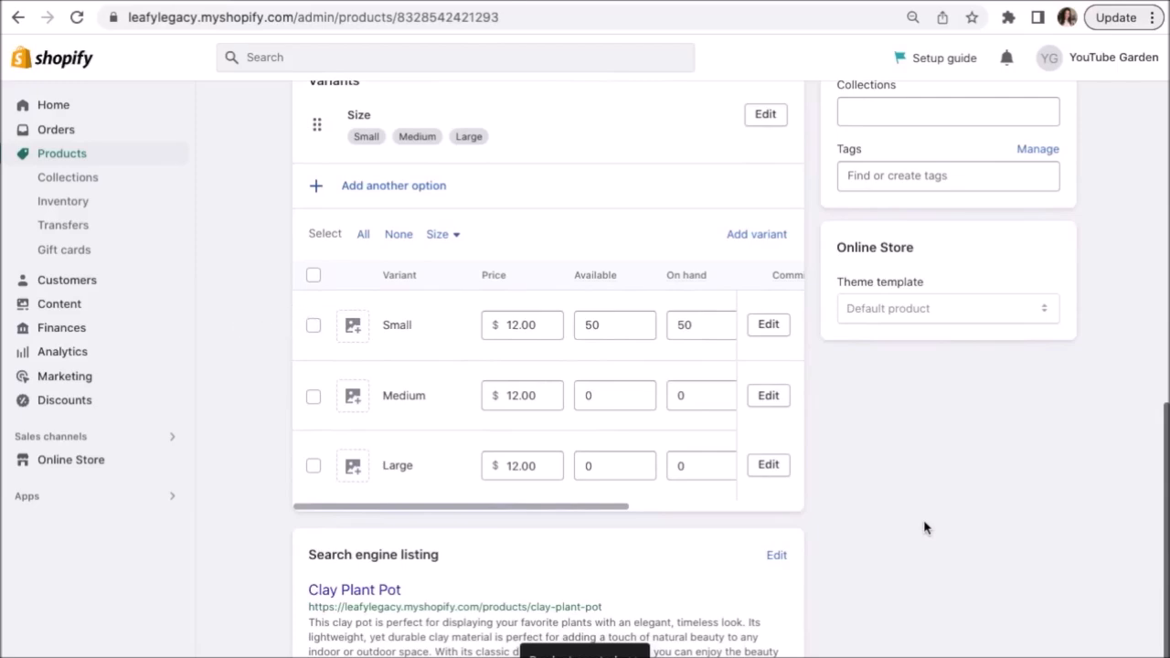
Give the variants their photos: palm pot for Small, plant on table for Medium, terracotta pot on grass for Large.
{"action": "left_click", "coordinate": [353, 327]}
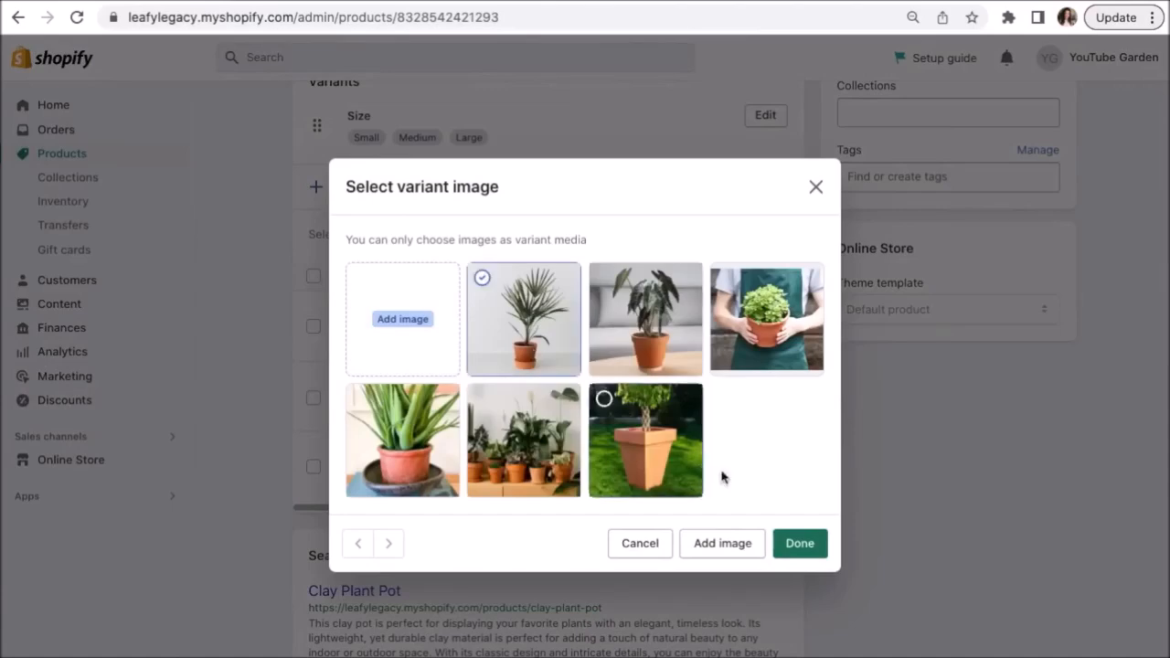
{"action": "left_click", "coordinate": [803, 547]}
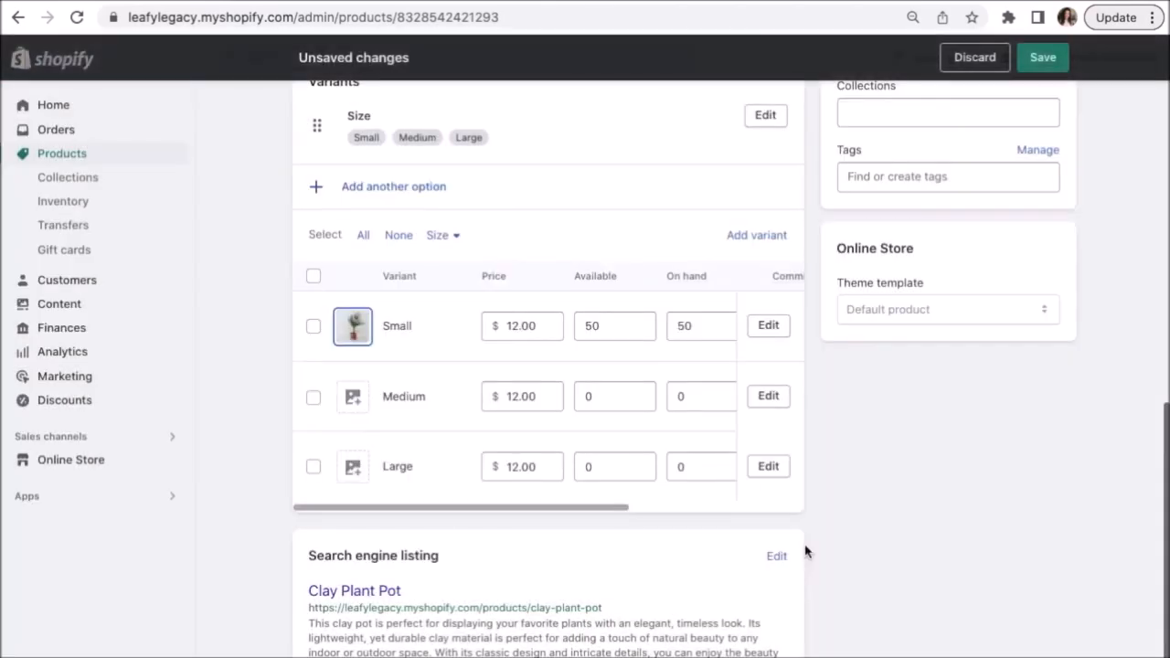
{"action": "left_click", "coordinate": [352, 398]}
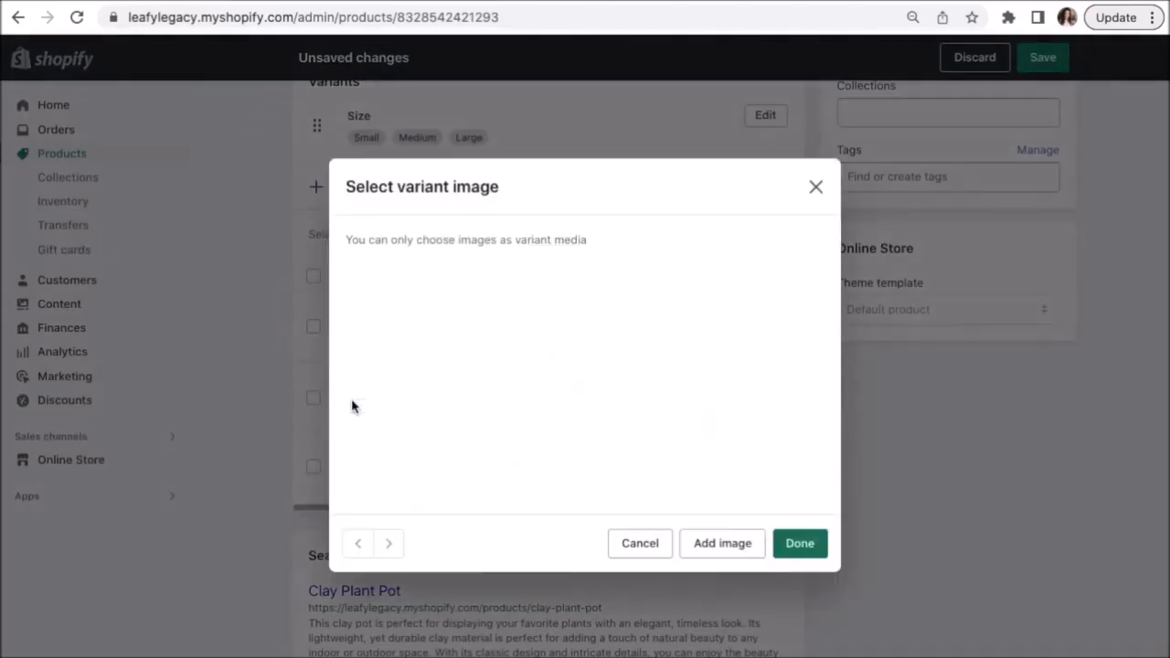
{"action": "left_click", "coordinate": [629, 371]}
{"action": "left_click", "coordinate": [799, 543]}
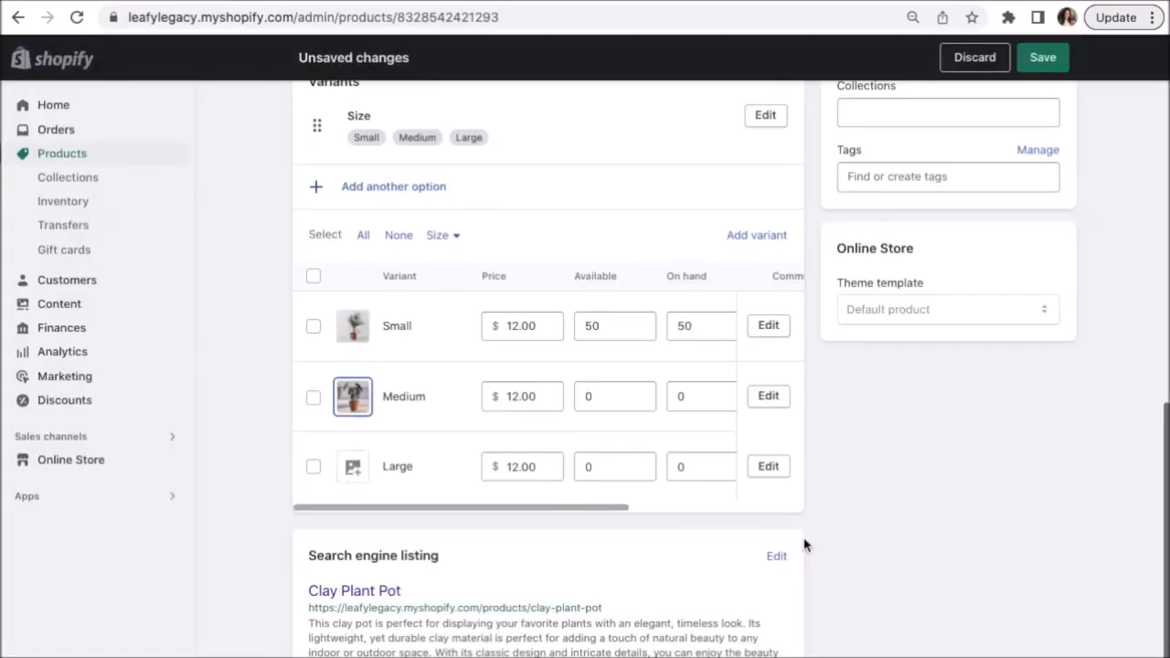
{"action": "left_click", "coordinate": [361, 467]}
{"action": "left_click", "coordinate": [672, 465]}
{"action": "left_click", "coordinate": [798, 543]}
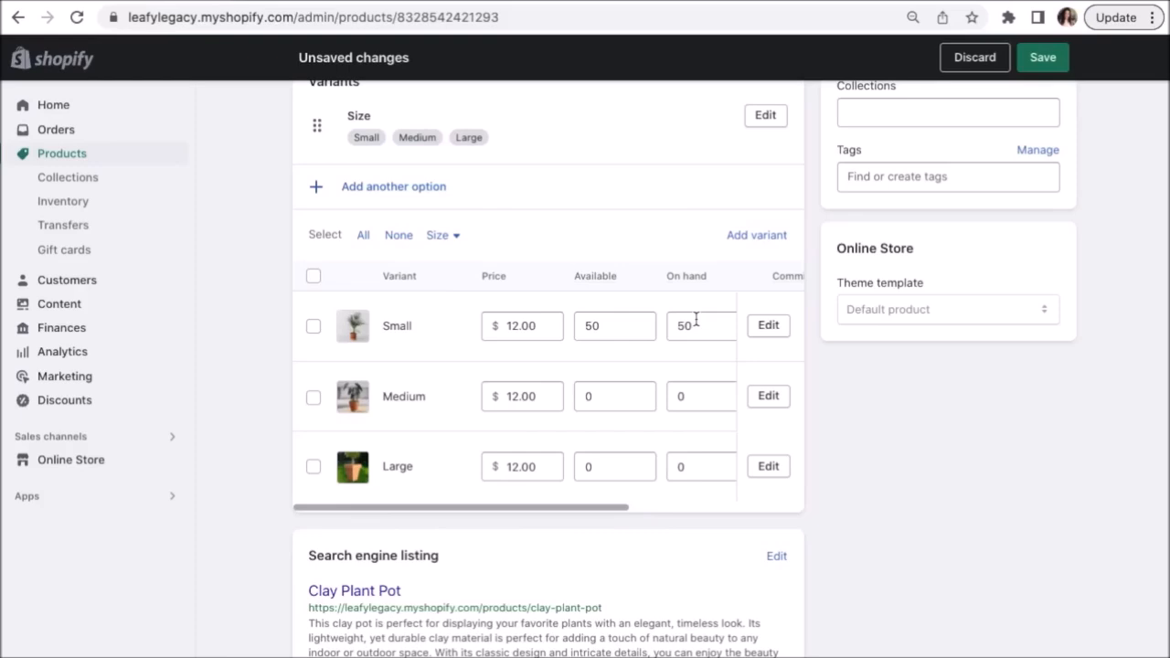
{"action": "left_click", "coordinate": [363, 239]}
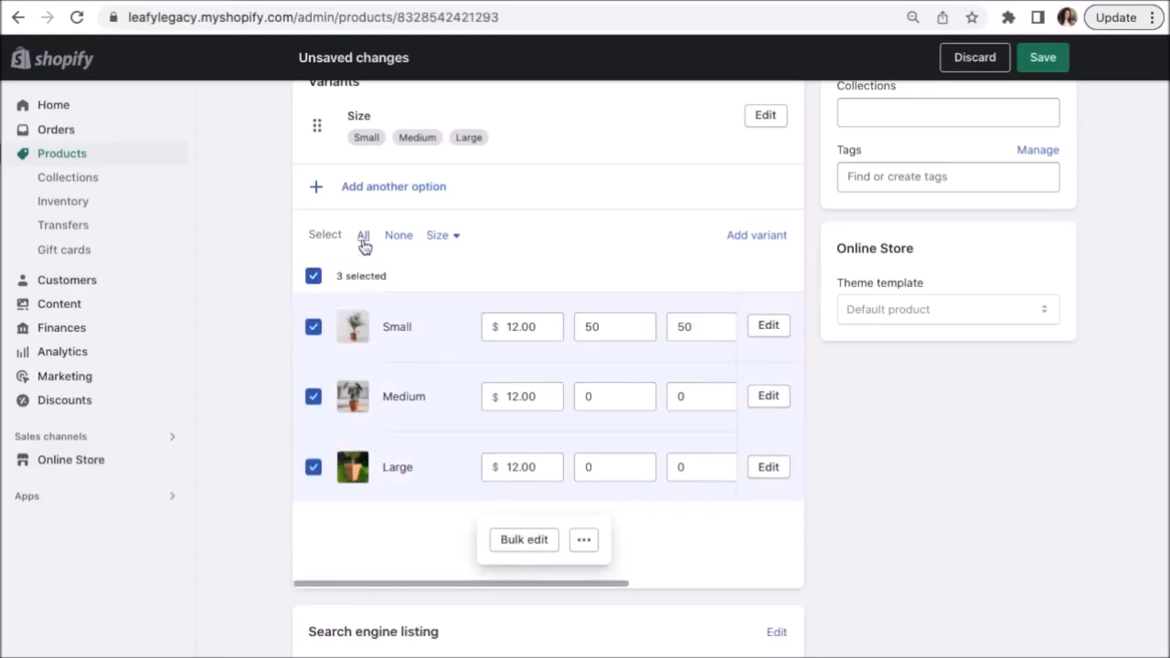
{"action": "scroll", "coordinate": [365, 247], "scroll_direction": "up", "scroll_amount": 3}
{"action": "scroll", "coordinate": [695, 599], "scroll_direction": "down", "scroll_amount": 1}
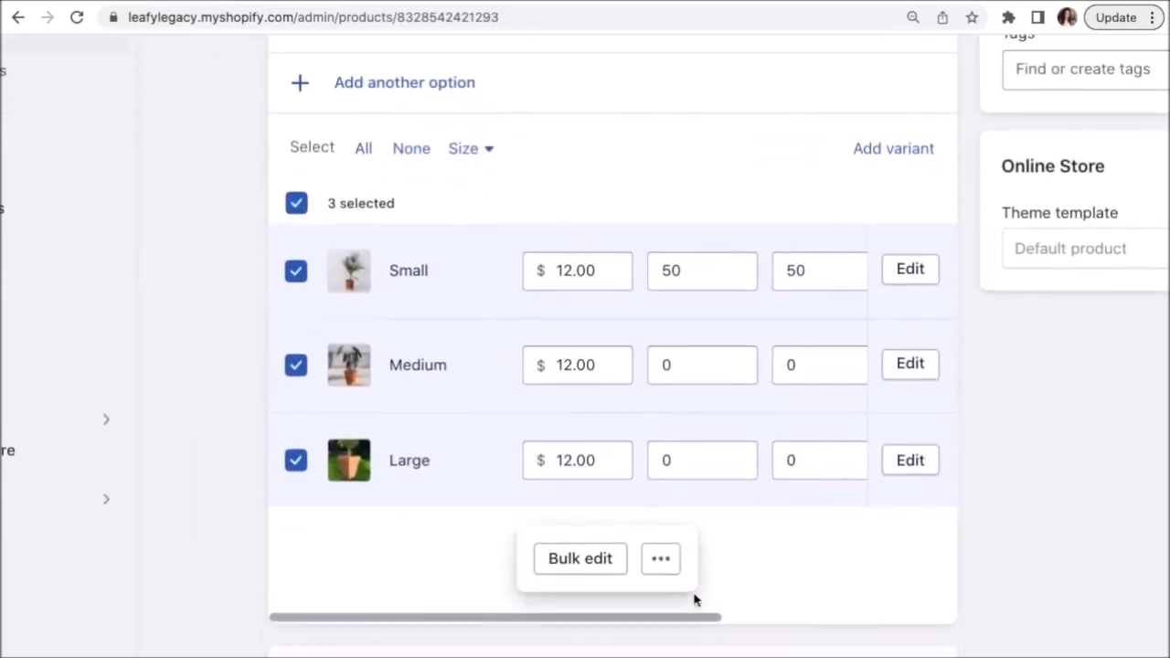
{"action": "left_click", "coordinate": [660, 559]}
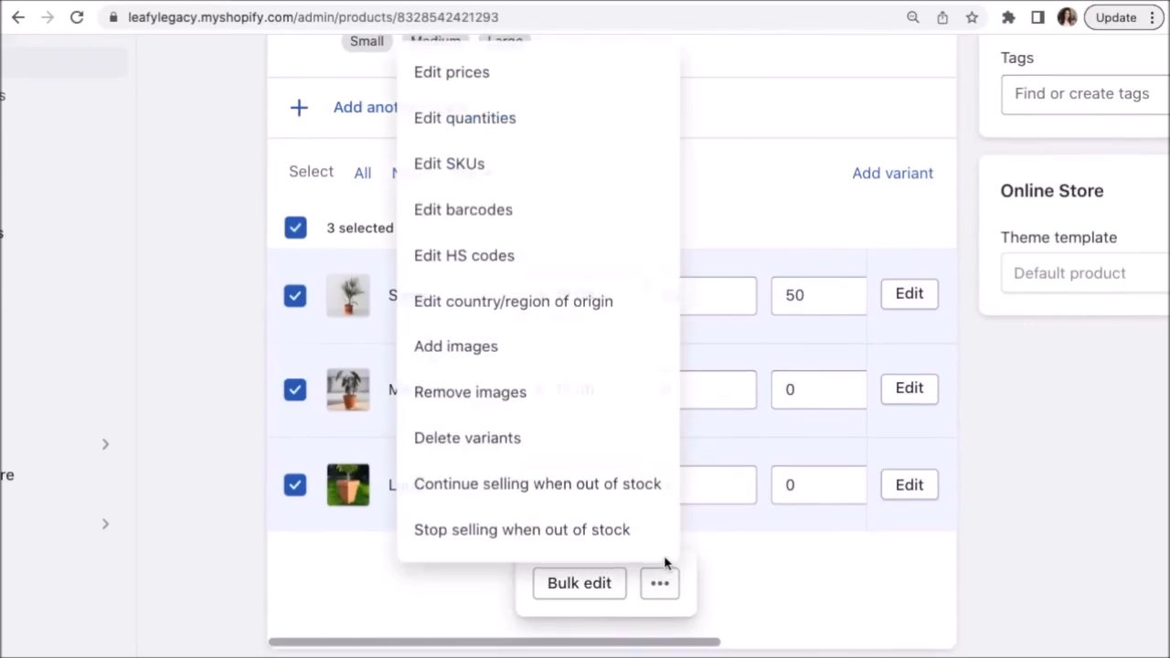
{"action": "left_click", "coordinate": [524, 355]}
{"action": "scroll", "coordinate": [524, 355], "scroll_direction": "down", "scroll_amount": 3}
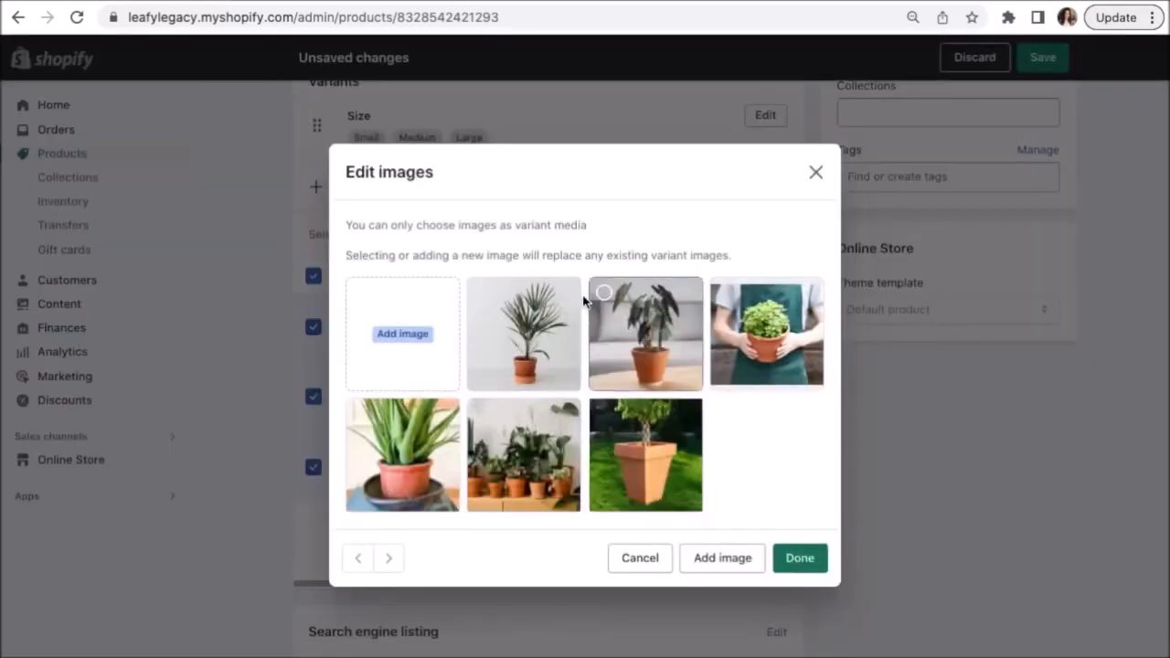
{"action": "left_click", "coordinate": [644, 559]}
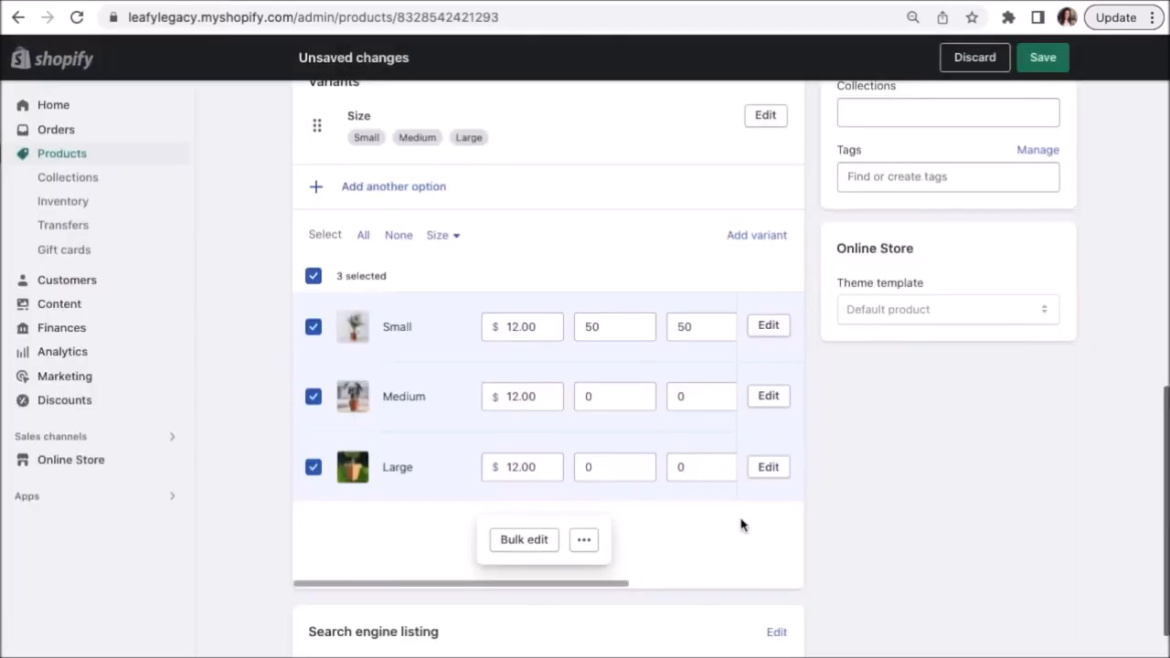
{"action": "left_click", "coordinate": [314, 278]}
{"action": "scroll", "coordinate": [271, 301], "scroll_direction": "up", "scroll_amount": 1}
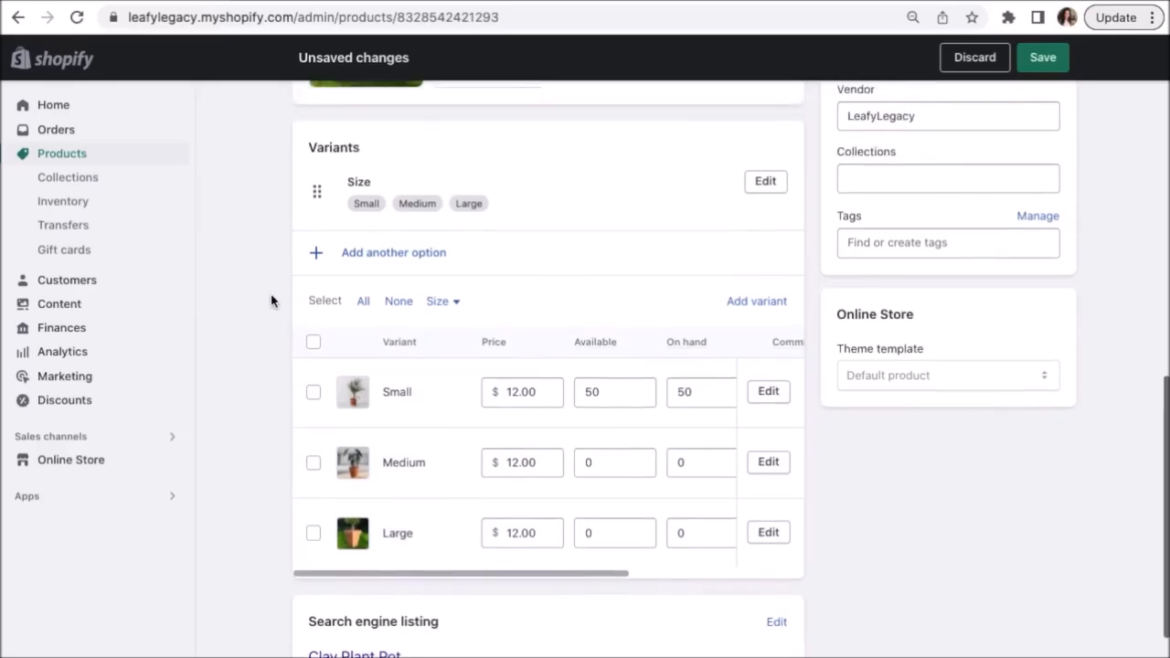
{"action": "scroll", "coordinate": [271, 301], "scroll_direction": "up", "scroll_amount": 1}
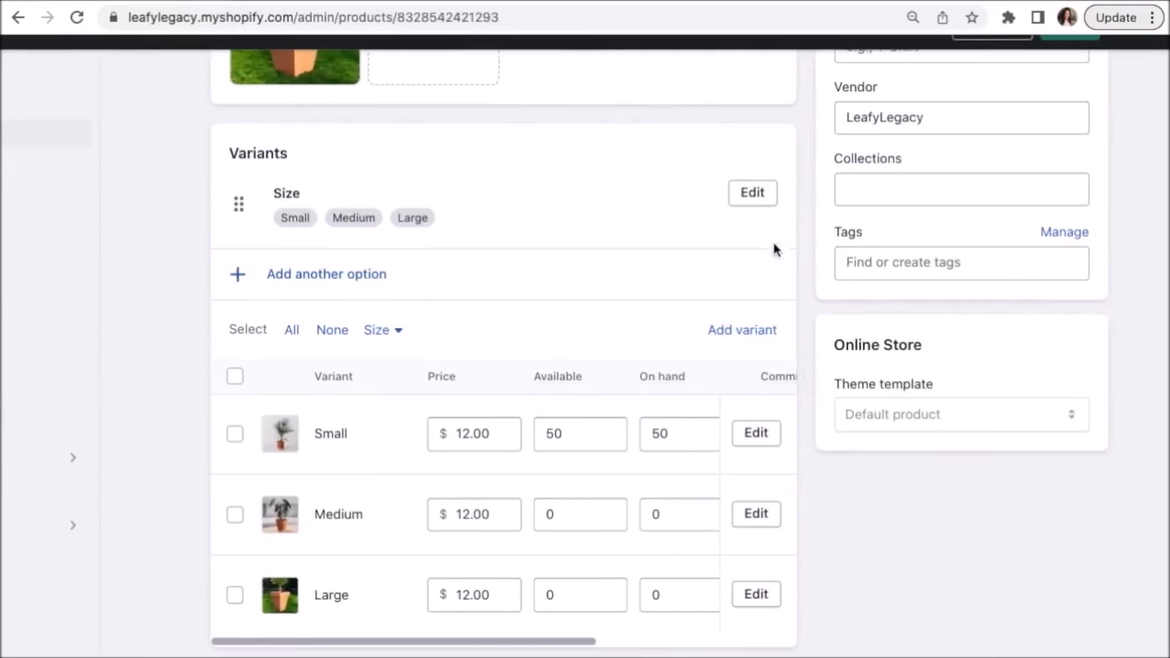
Leave the Size option unchanged and change the Small variant's price to 8.00.
{"action": "left_click", "coordinate": [752, 194]}
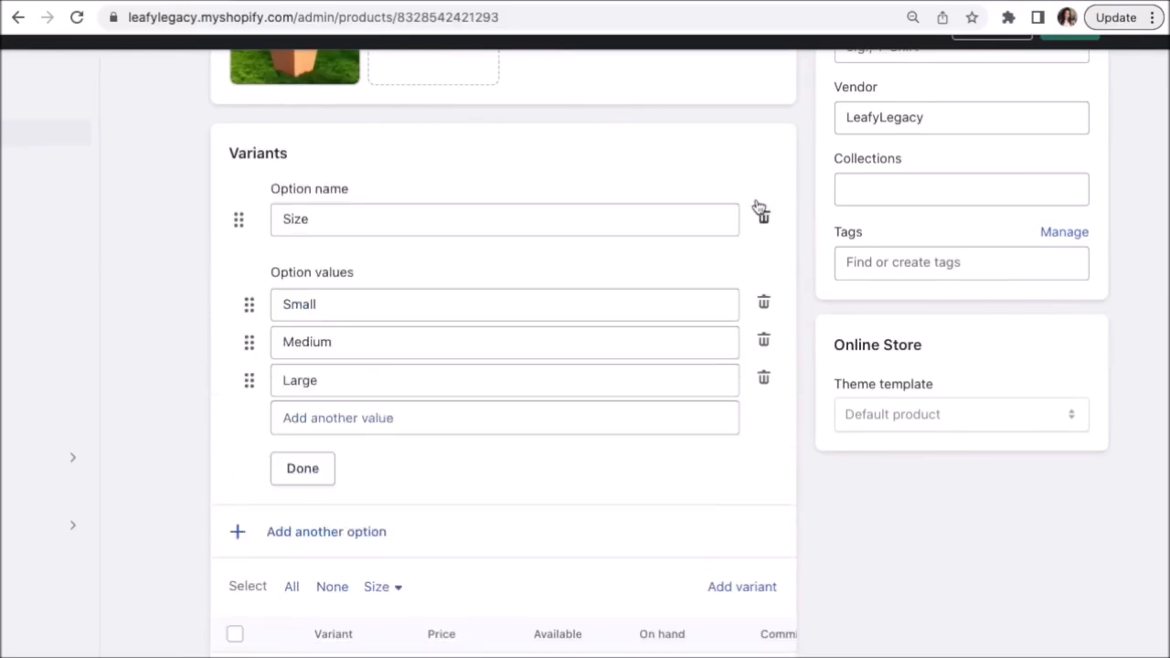
{"action": "left_click", "coordinate": [322, 477]}
{"action": "scroll", "coordinate": [825, 470], "scroll_direction": "down", "scroll_amount": 1}
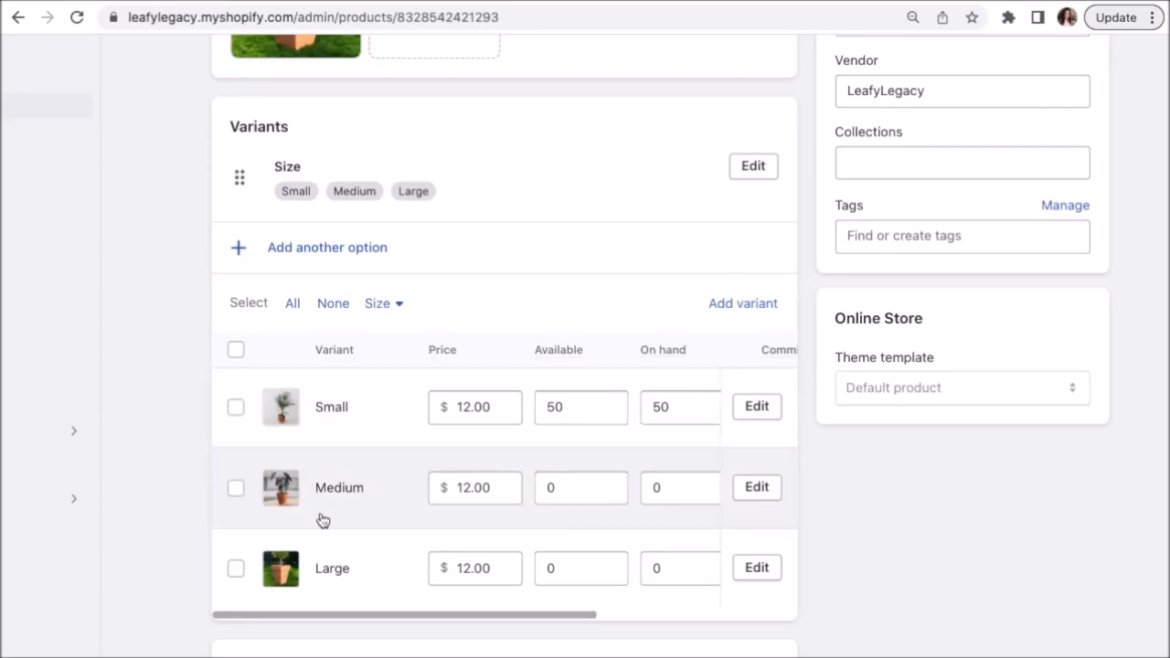
{"action": "scroll", "coordinate": [175, 464], "scroll_direction": "down", "scroll_amount": 1}
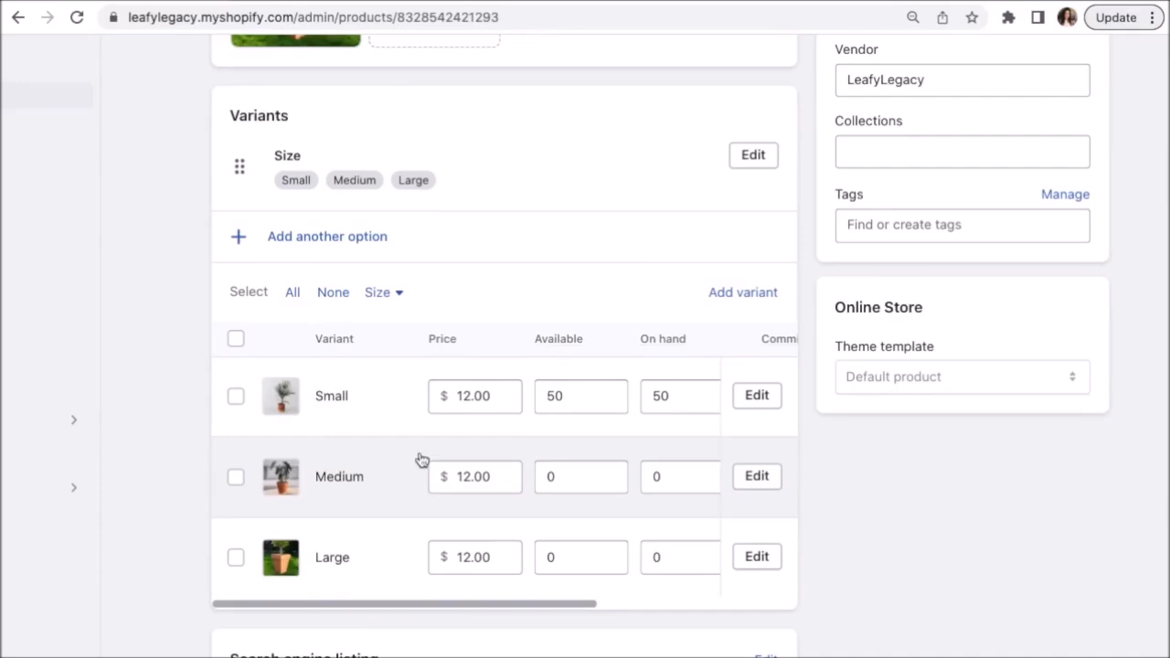
{"action": "left_click", "coordinate": [470, 395]}
{"action": "key", "text": "BackSpace"}
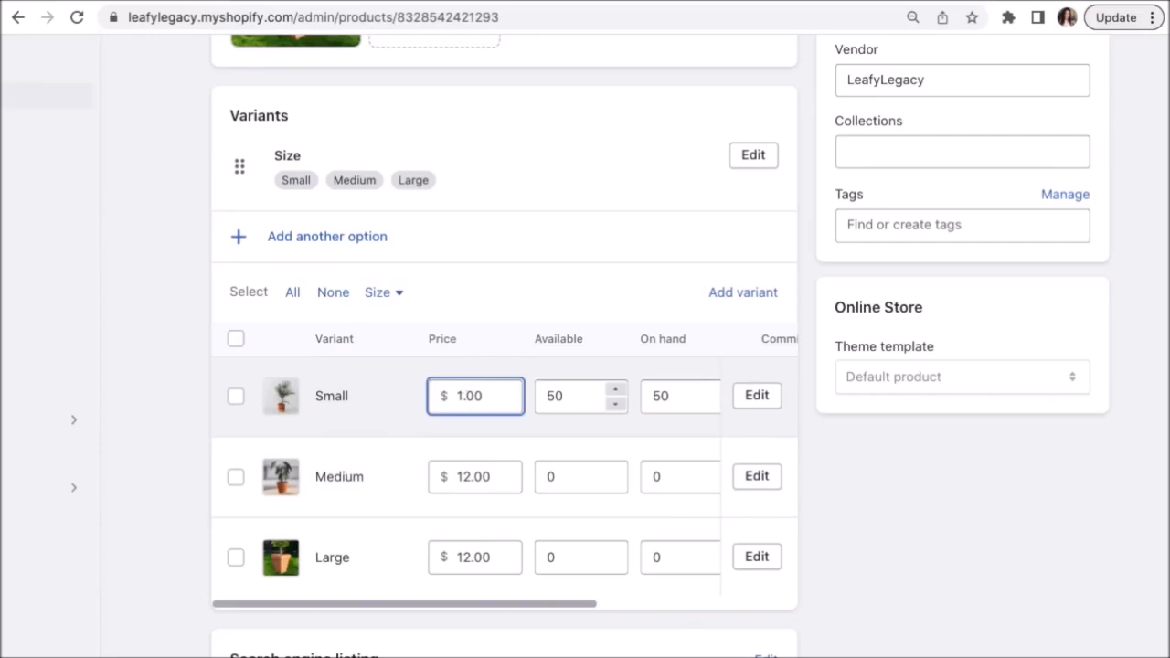
{"action": "key", "text": "BackSpace"}
{"action": "type", "text": "8"}
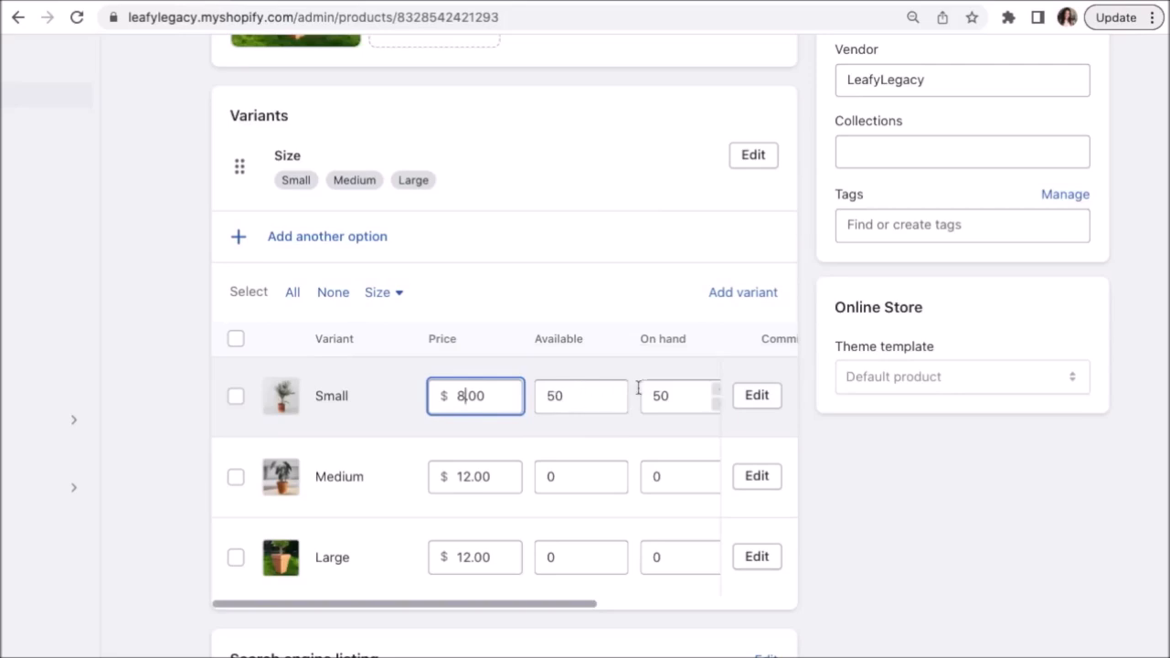
Set the Medium variant's available stock to 50 and Large's to 70.
{"action": "scroll", "coordinate": [627, 426], "scroll_direction": "right", "scroll_amount": 2}
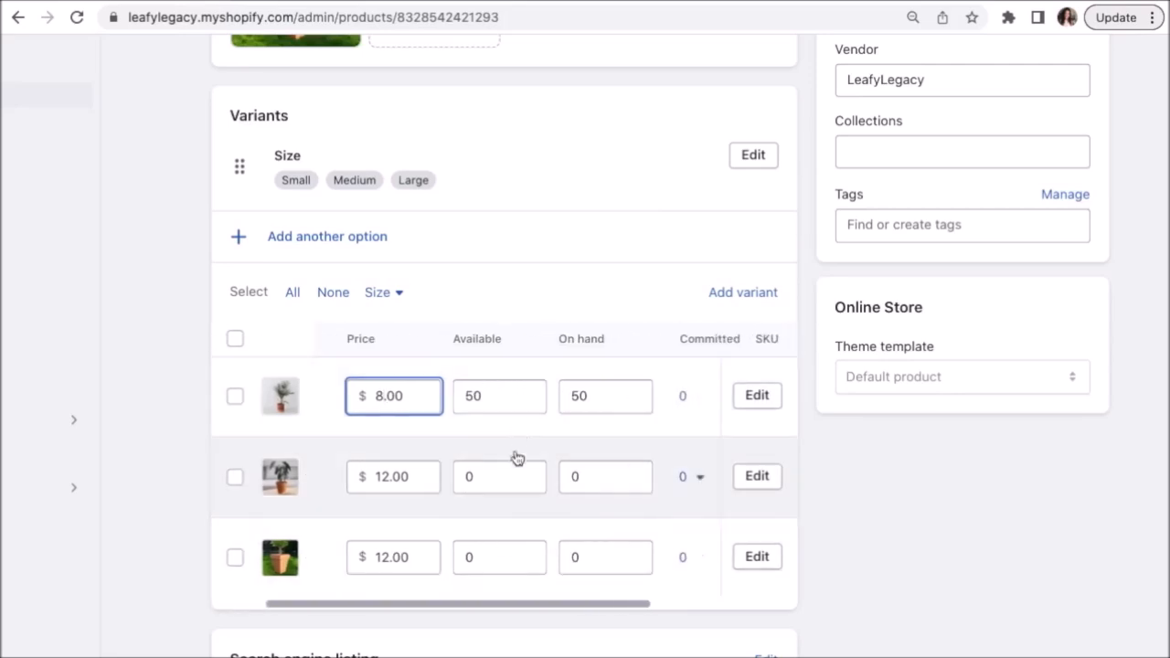
{"action": "scroll", "coordinate": [585, 411], "scroll_direction": "right", "scroll_amount": 1}
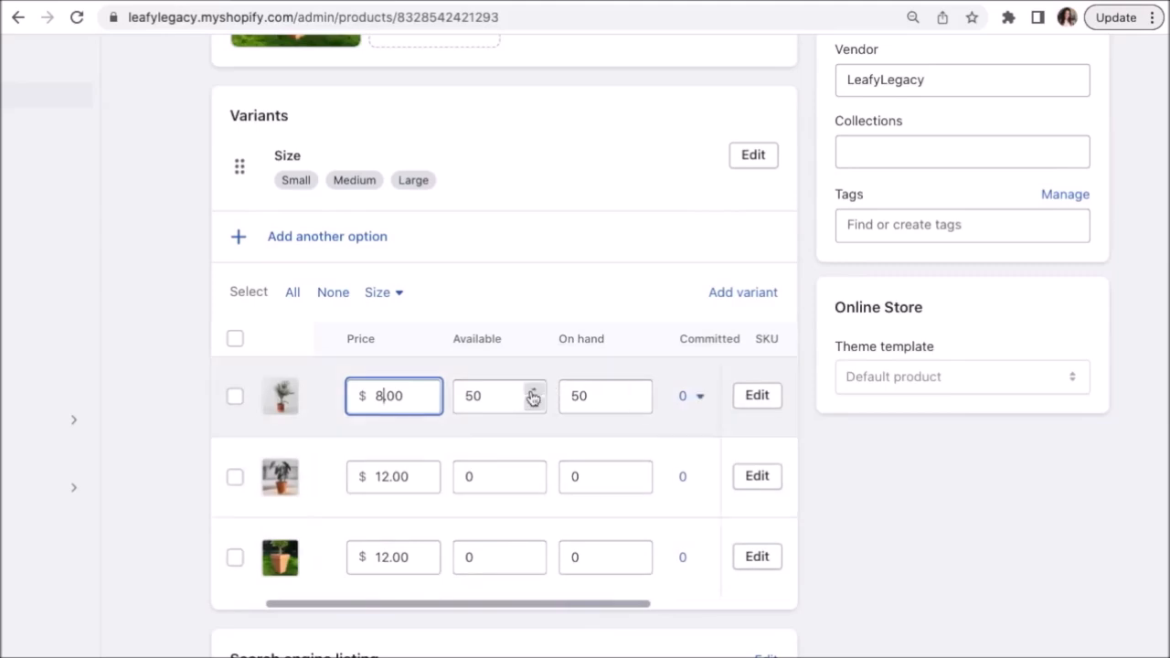
{"action": "double_click", "coordinate": [486, 474]}
{"action": "type", "text": "50"}
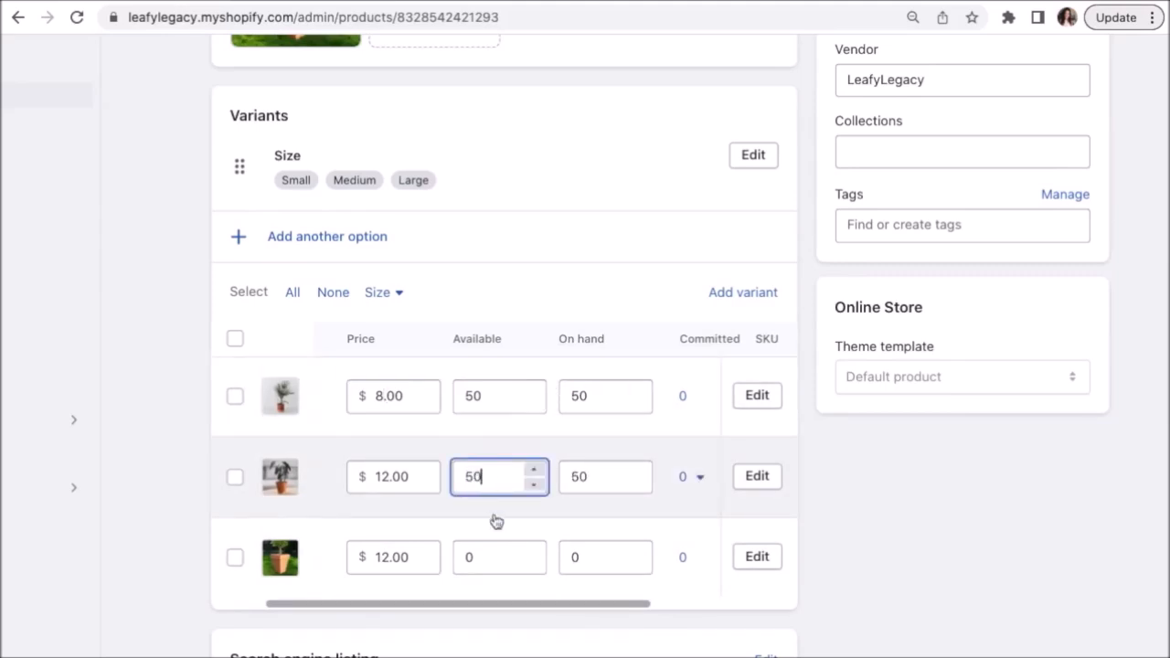
{"action": "double_click", "coordinate": [477, 565]}
{"action": "type", "text": "70"}
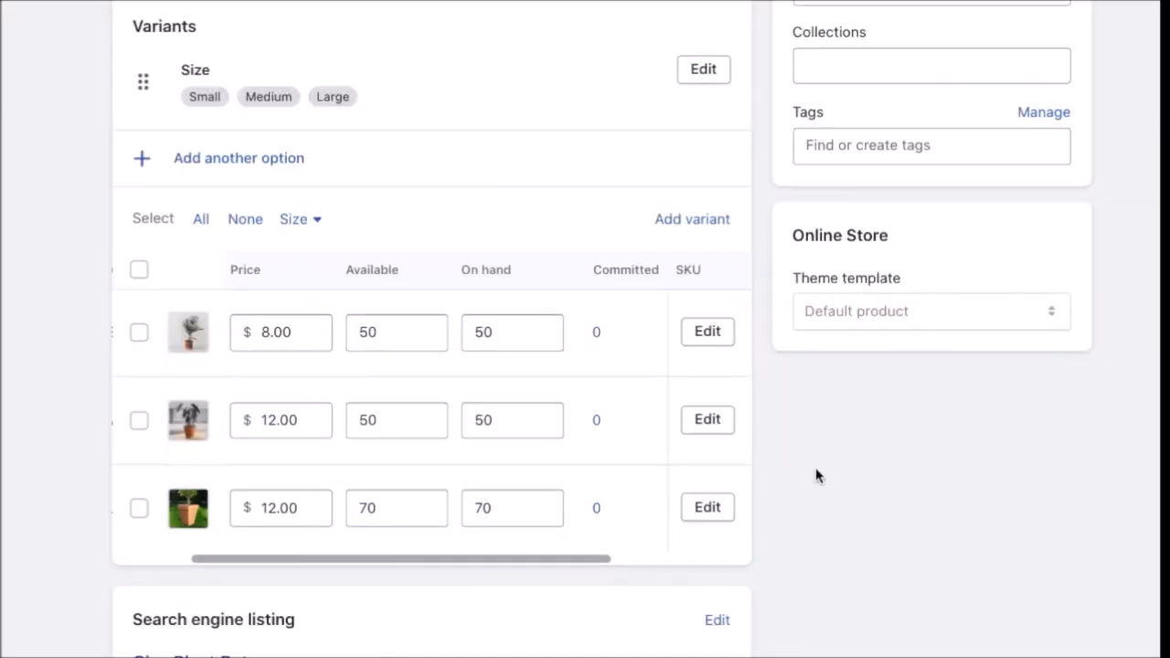
{"action": "scroll", "coordinate": [817, 476], "scroll_direction": "down", "scroll_amount": 5}
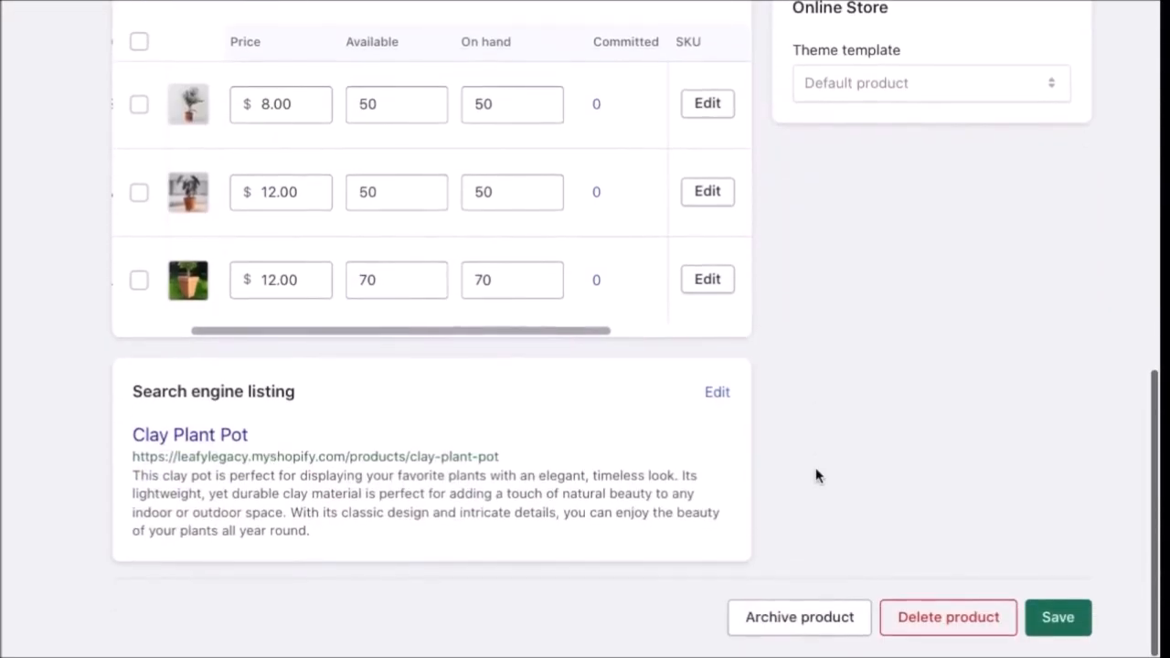
Extend the search listing page title with ' - Gardening Supplies - Leafy Legacy'.
{"action": "left_click", "coordinate": [718, 397]}
{"action": "scroll", "coordinate": [721, 405], "scroll_direction": "down", "scroll_amount": 3}
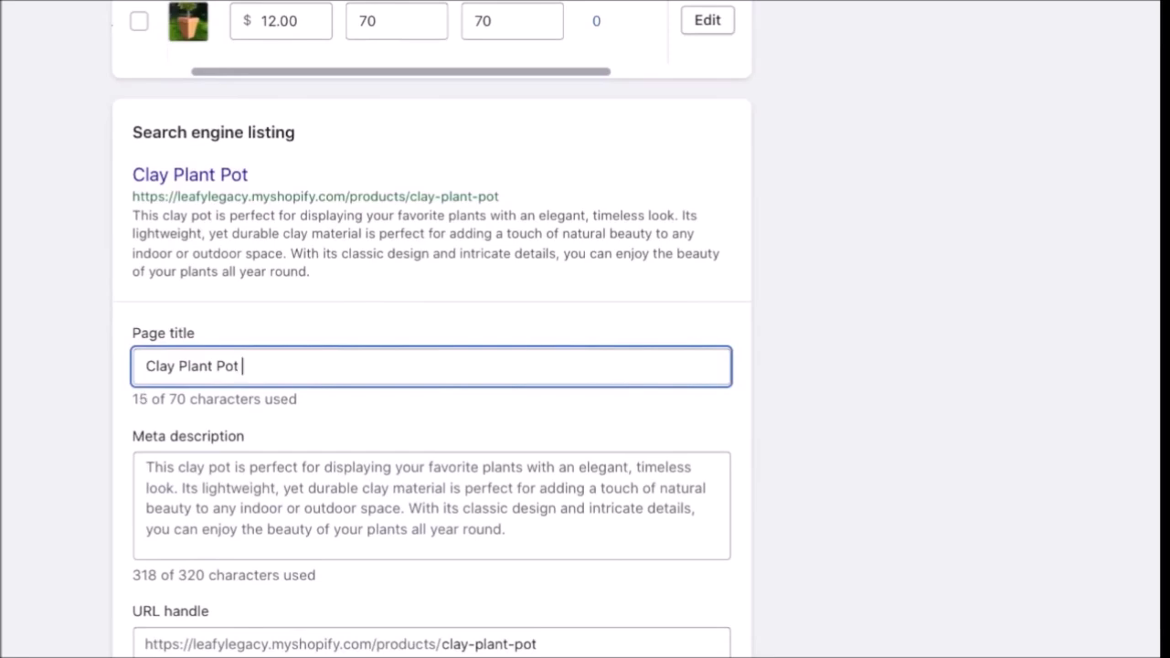
{"action": "type", "text": "- Gardening Supplies - Leafy "}
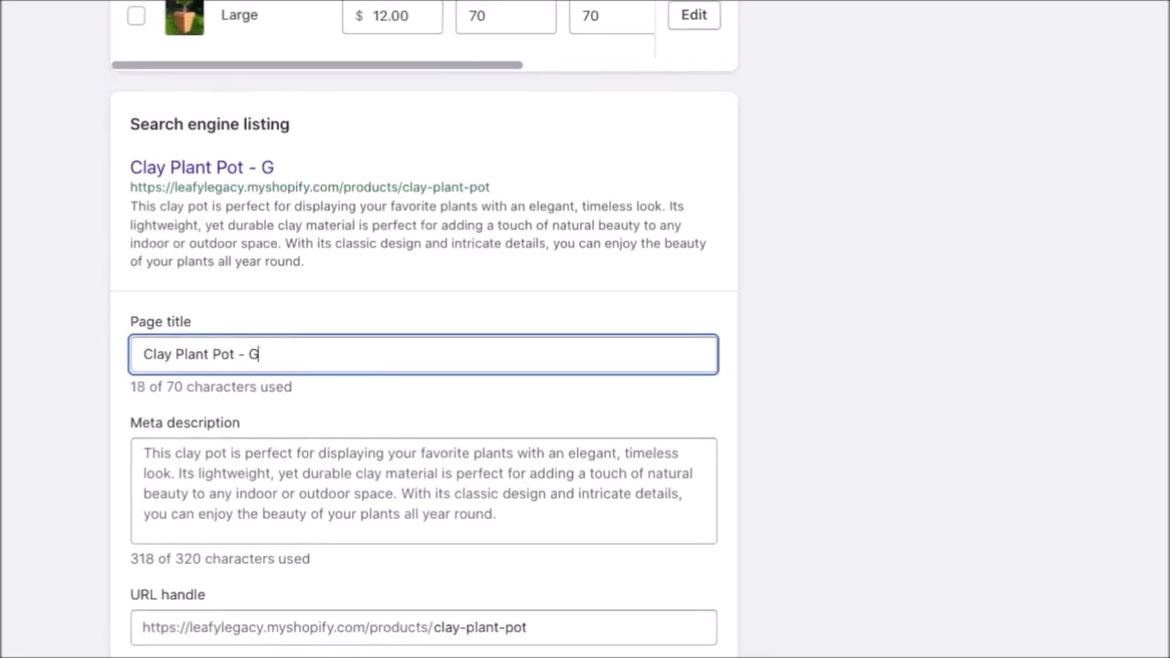
{"action": "type", "text": "Legacy"}
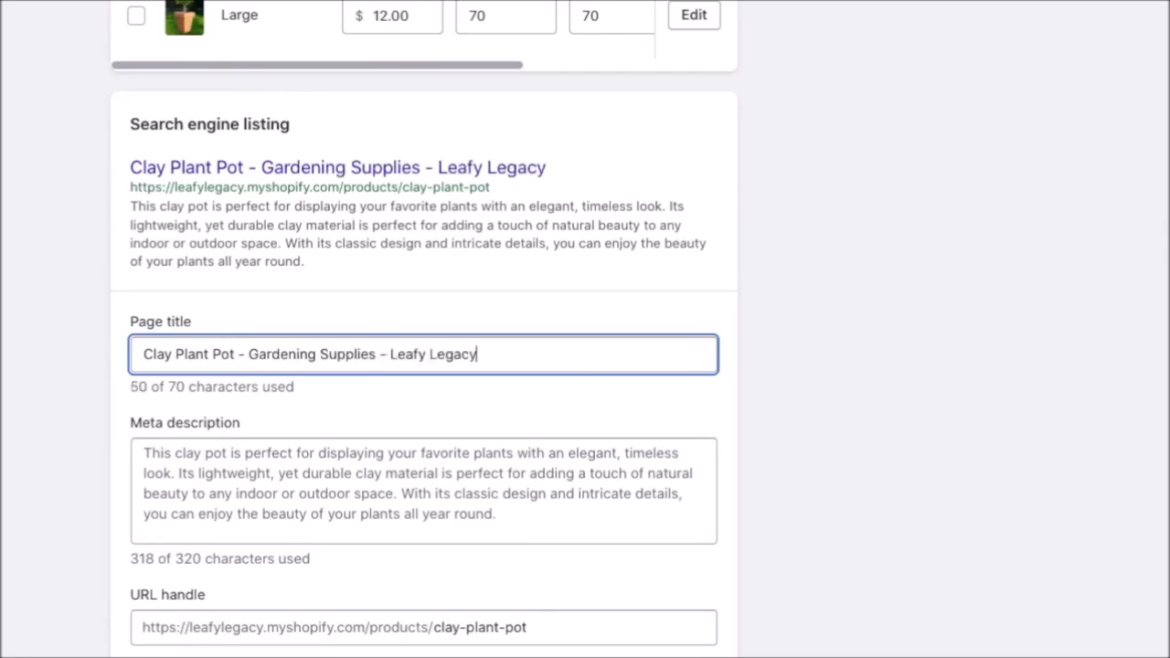
Replace the meta description's later text with 'Save on your first order!'.
{"action": "left_click", "coordinate": [497, 517]}
{"action": "left_click_drag", "start_coordinate": [499, 518], "coordinate": [177, 472]}
{"action": "key", "text": "BackSpace"}
{"action": "type", "text": "Sa"}
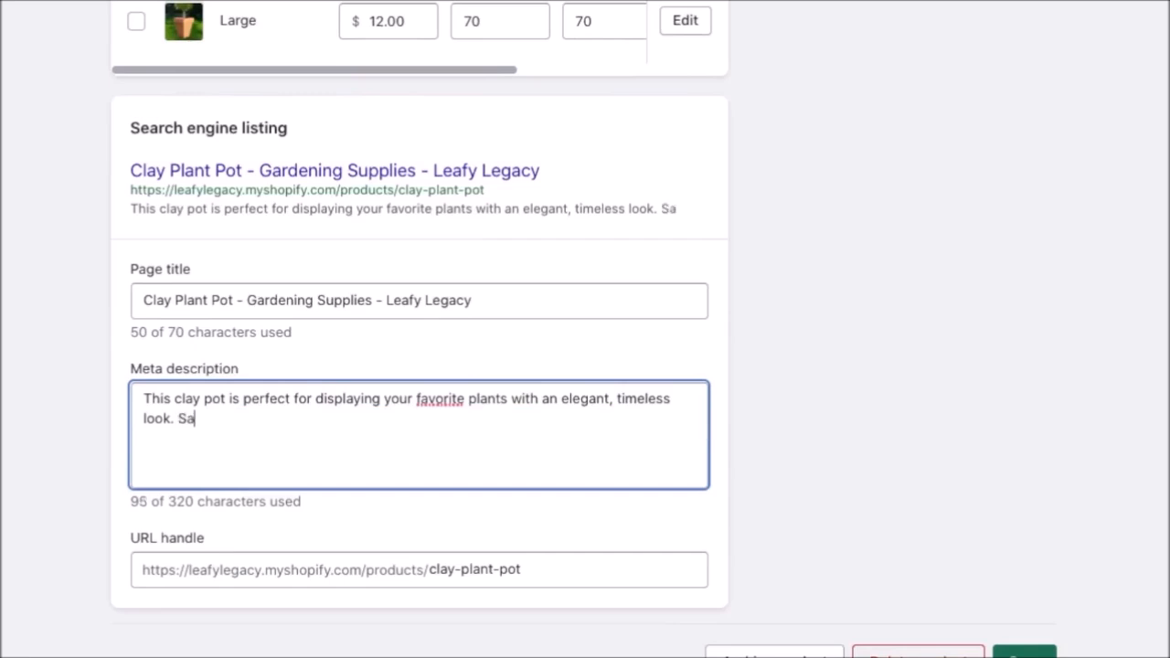
{"action": "type", "text": "ve on your first order!"}
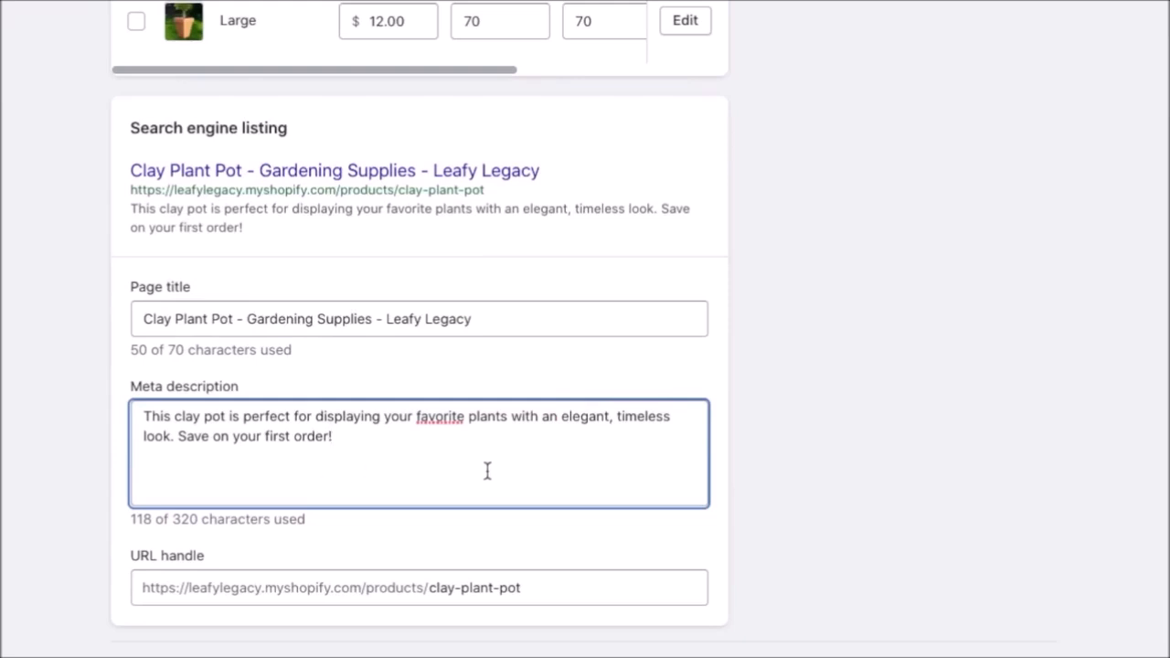
{"action": "left_click", "coordinate": [735, 467]}
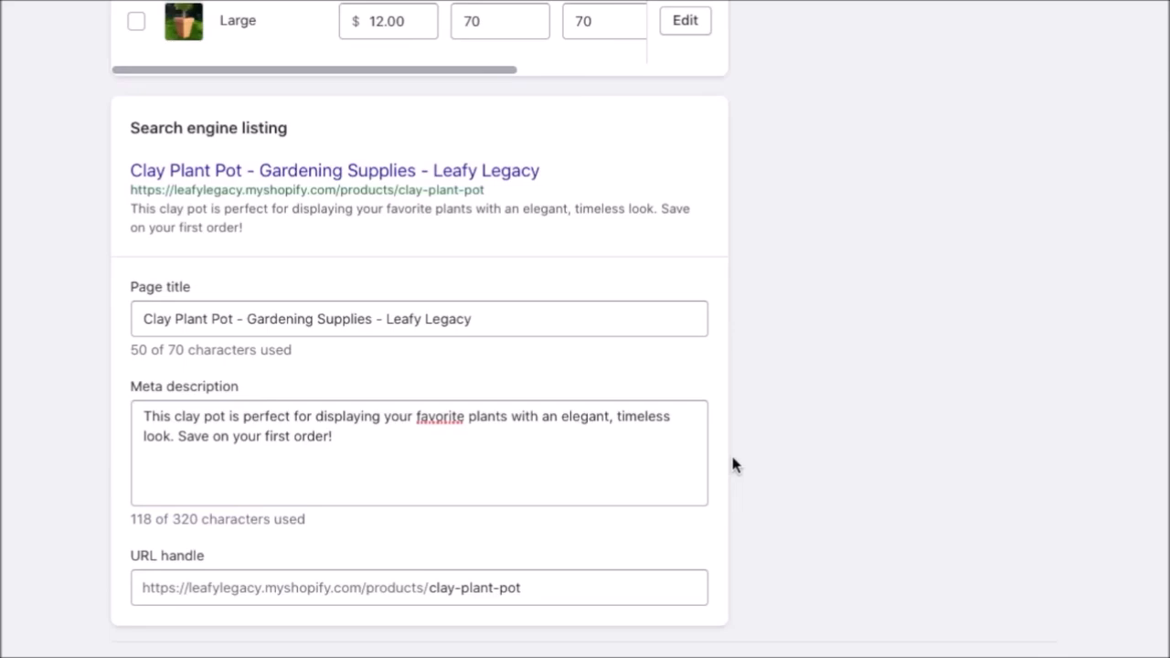
Keep the status Active, review the Online Store and Google sales channels, and save the product.
{"action": "scroll", "coordinate": [811, 496], "scroll_direction": "up", "scroll_amount": 15}
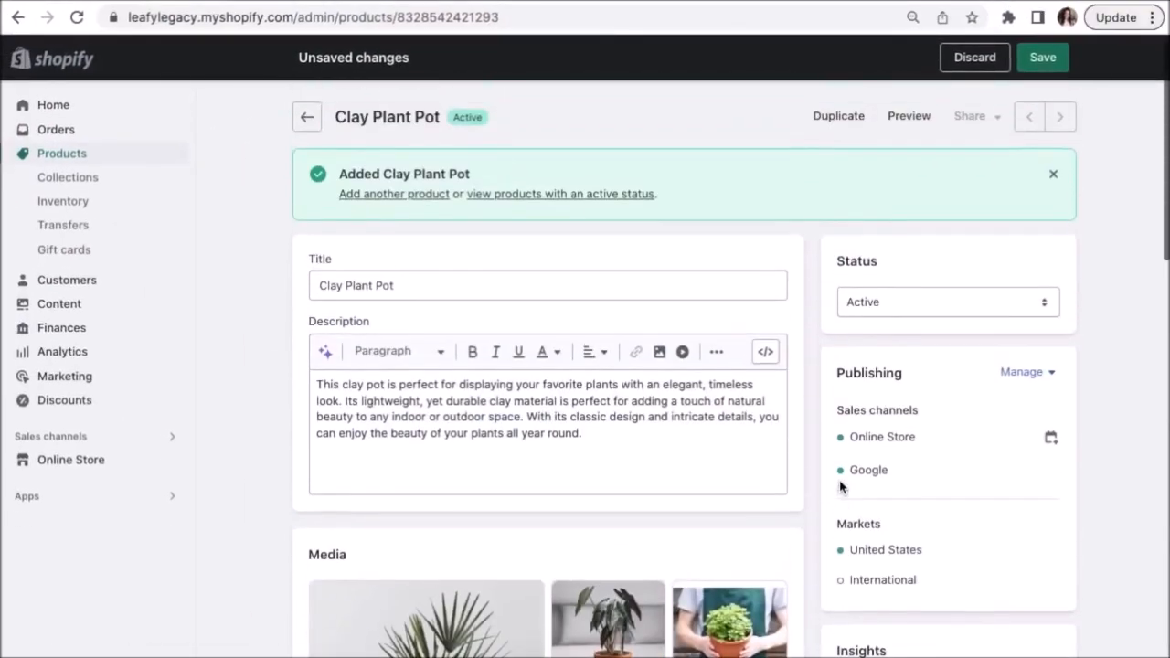
{"action": "left_click", "coordinate": [1013, 295]}
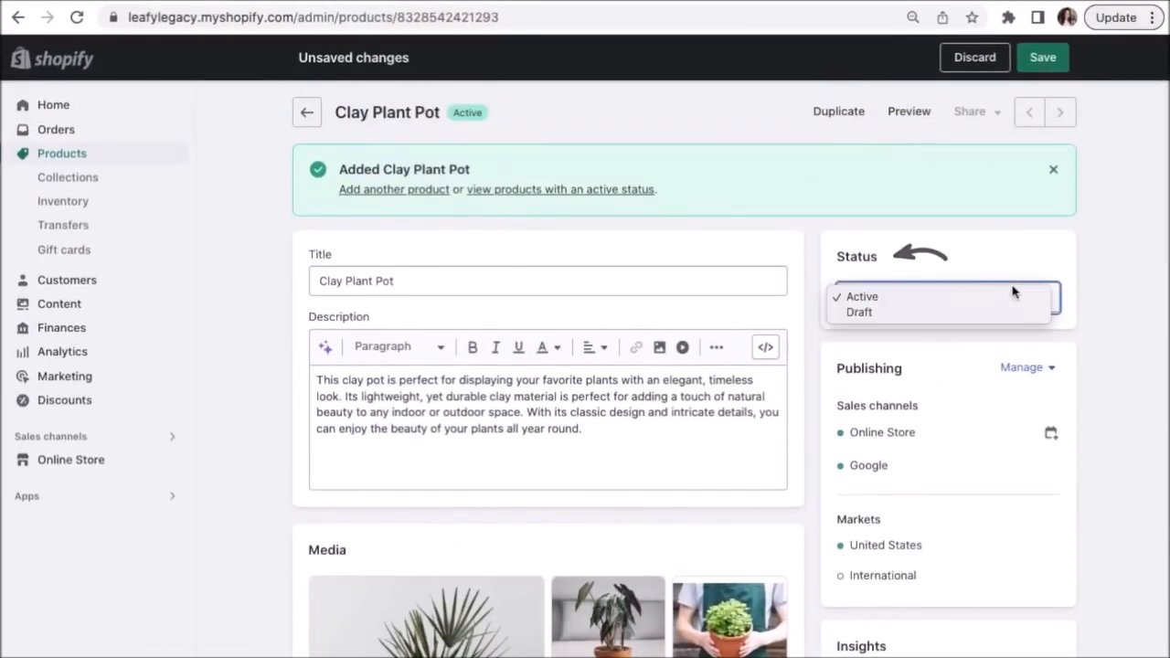
{"action": "left_click", "coordinate": [953, 303]}
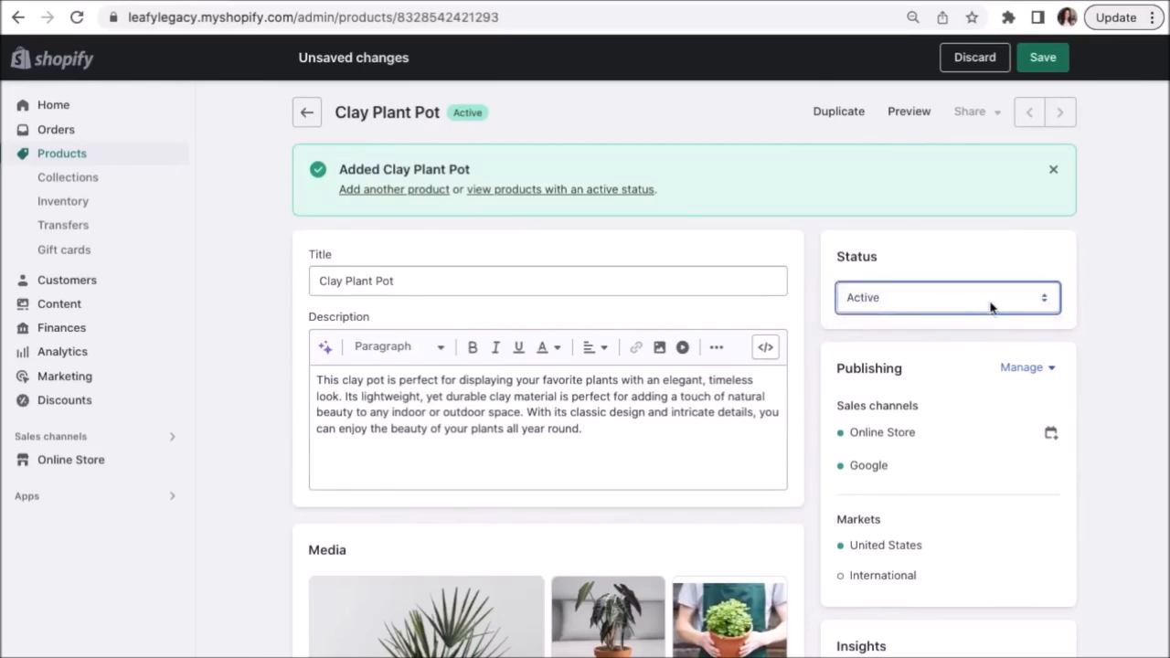
{"action": "left_click", "coordinate": [1046, 374]}
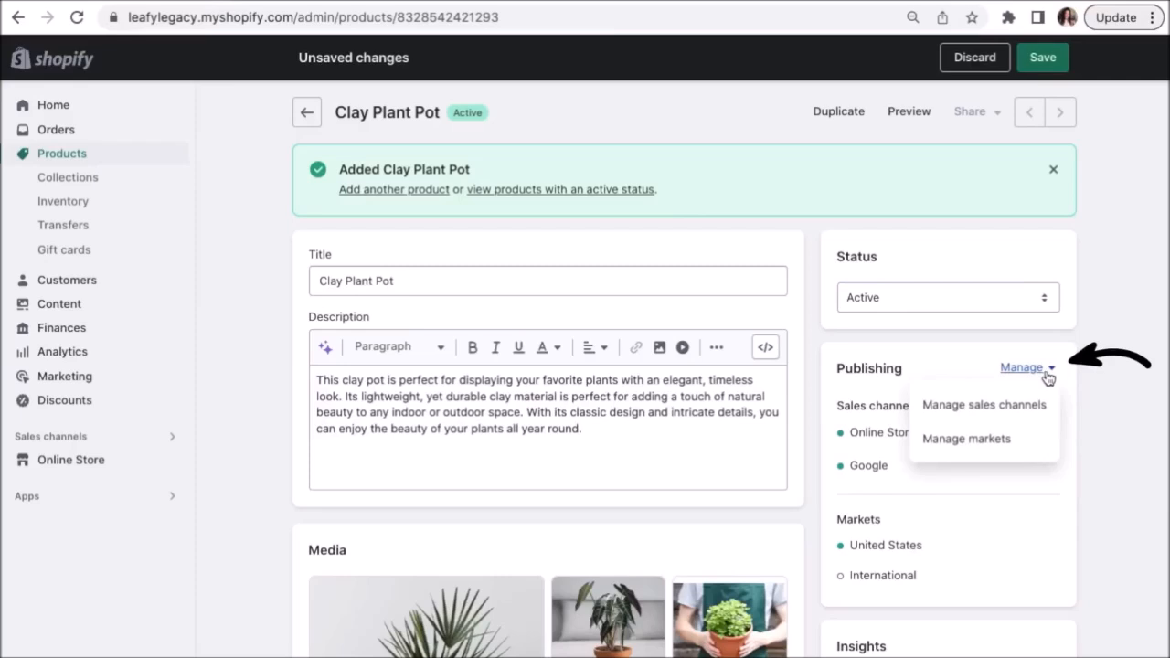
{"action": "left_click", "coordinate": [997, 408]}
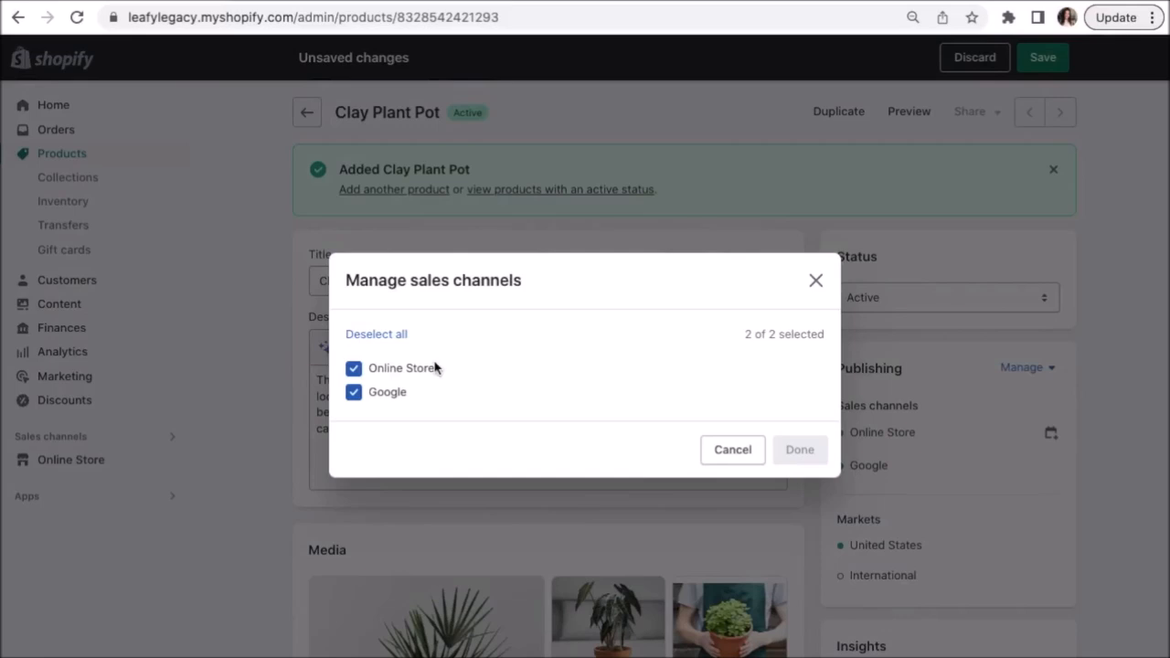
{"action": "left_click", "coordinate": [733, 450]}
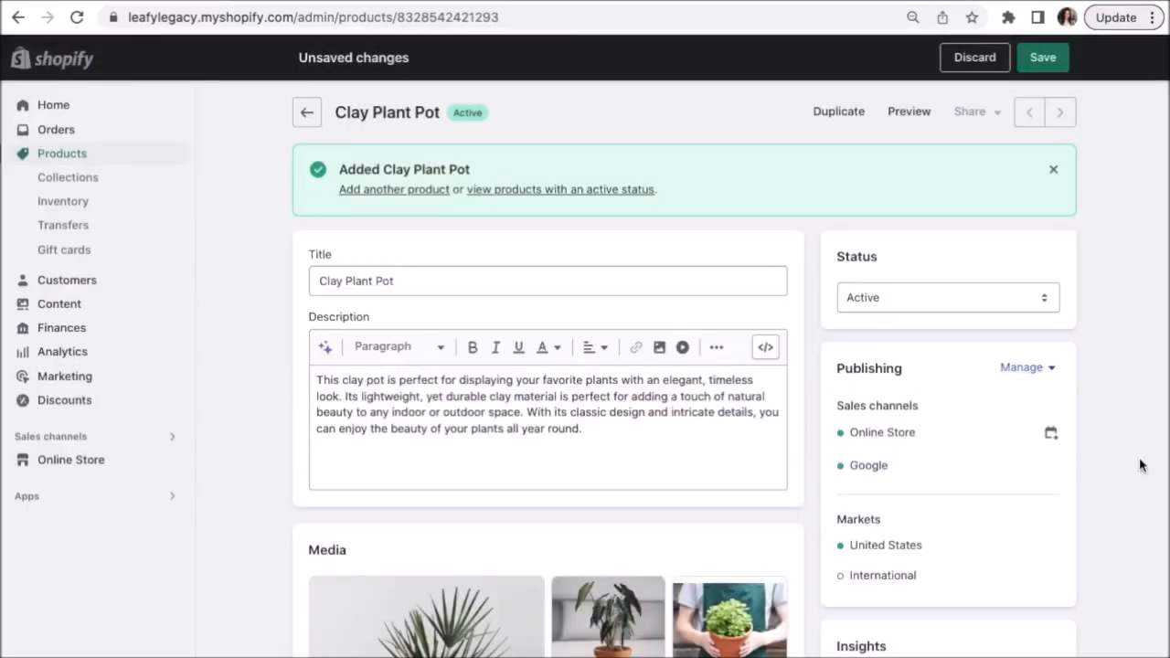
{"action": "left_click", "coordinate": [1045, 59]}
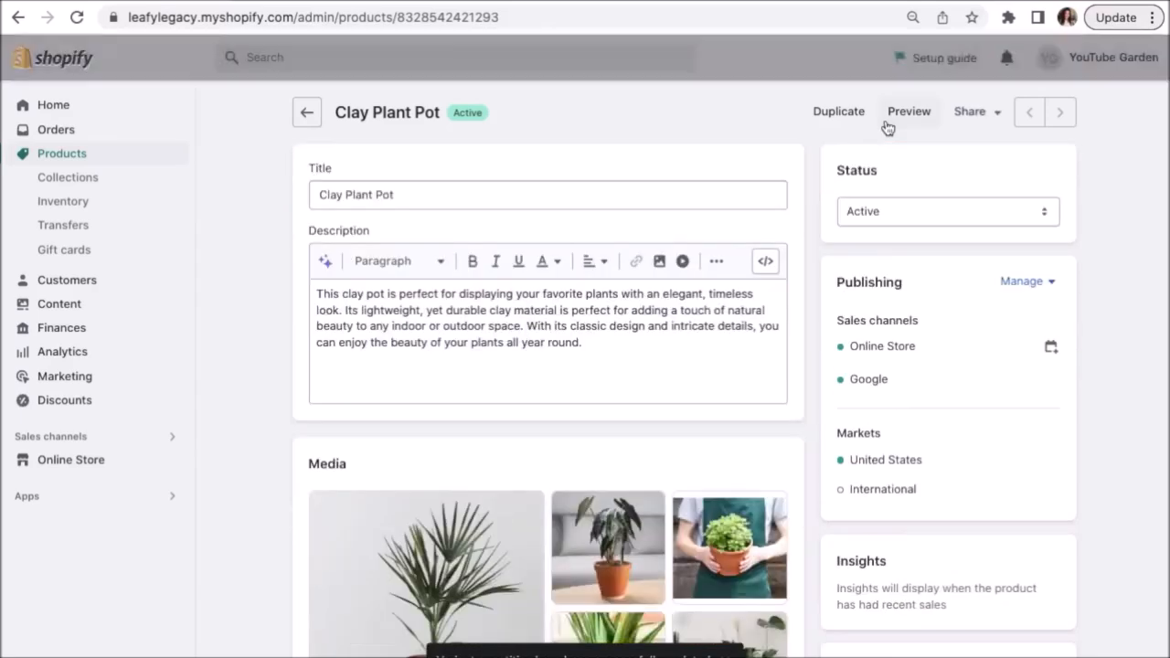
Go back to Products and begin a new product's title.
{"action": "left_click", "coordinate": [307, 112]}
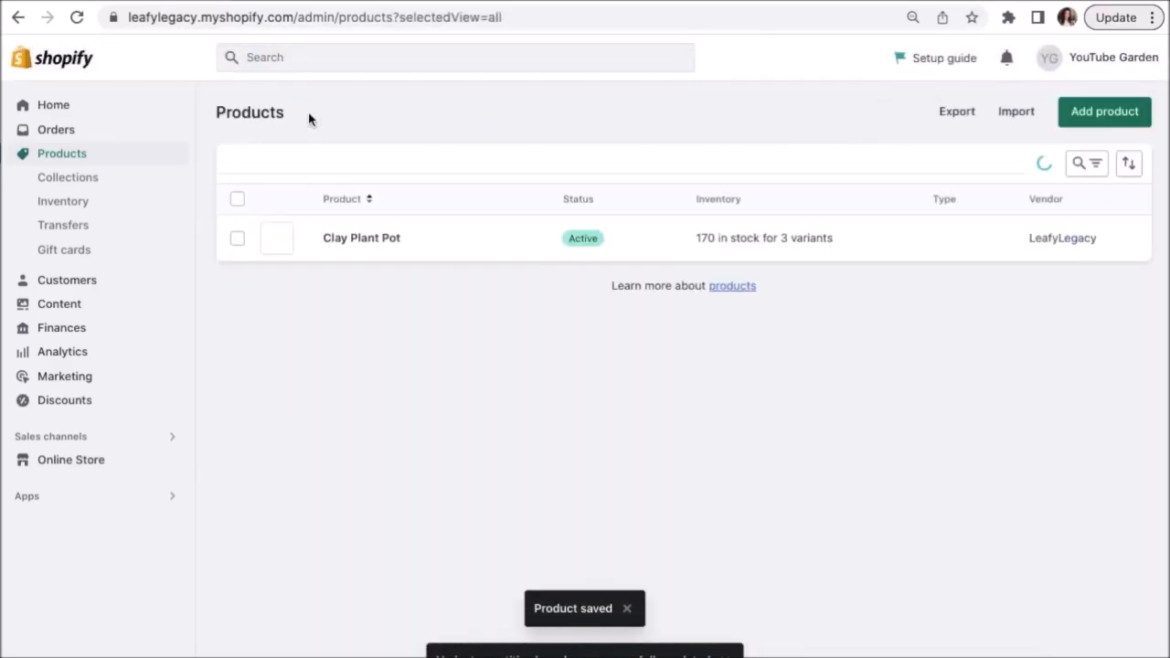
{"action": "left_click", "coordinate": [1071, 123]}
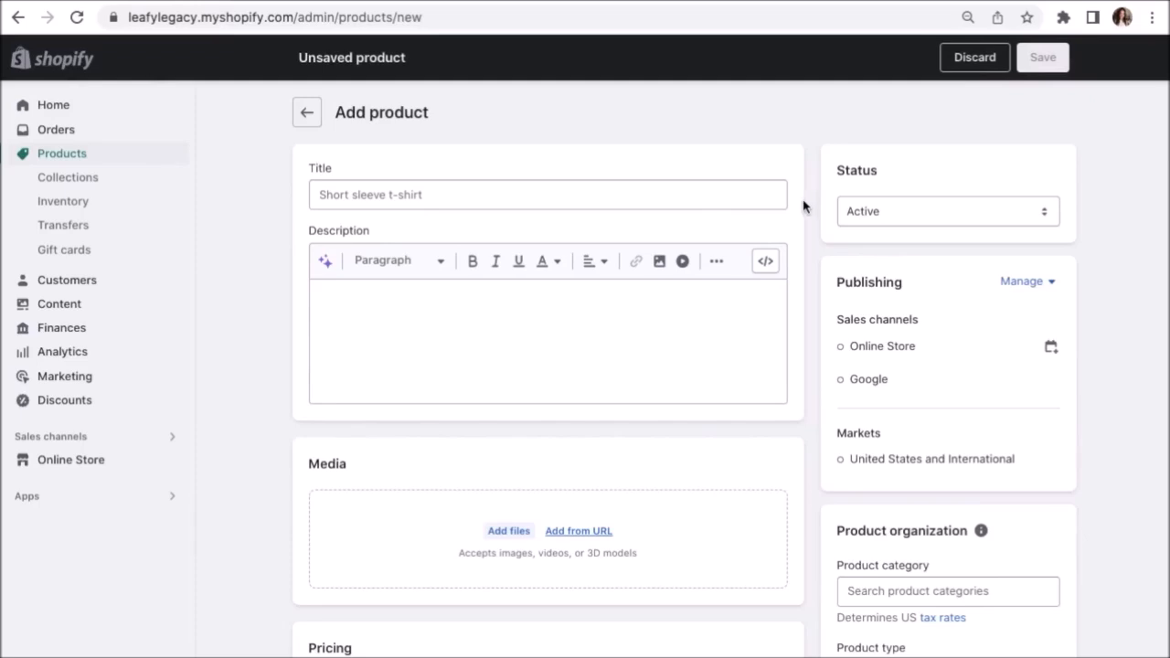
{"action": "left_click", "coordinate": [753, 197]}
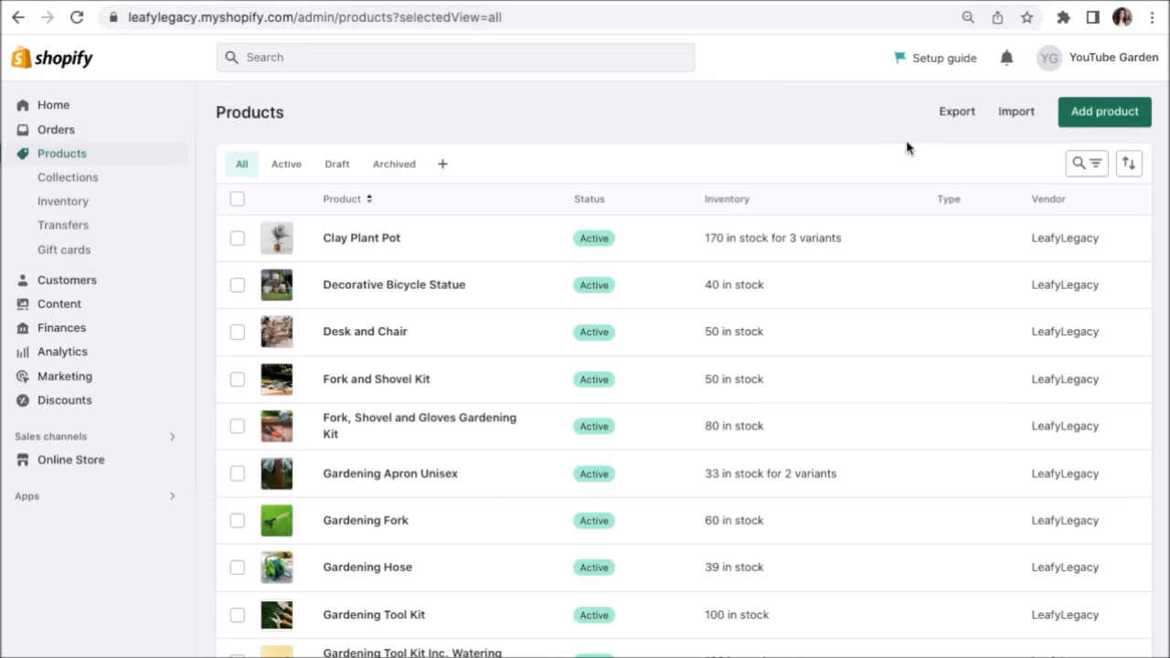
Scroll through the product list to review the full range of gardening products.
{"action": "scroll", "coordinate": [906, 146], "scroll_direction": "down", "scroll_amount": 5}
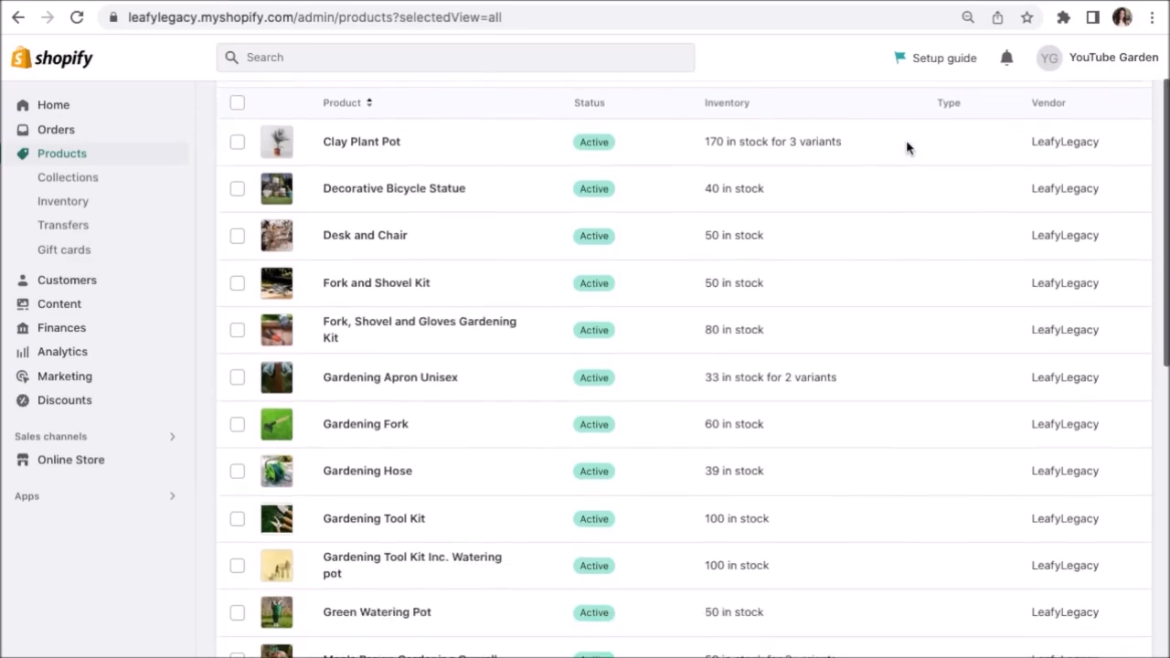
{"action": "scroll", "coordinate": [908, 149], "scroll_direction": "down", "scroll_amount": 5}
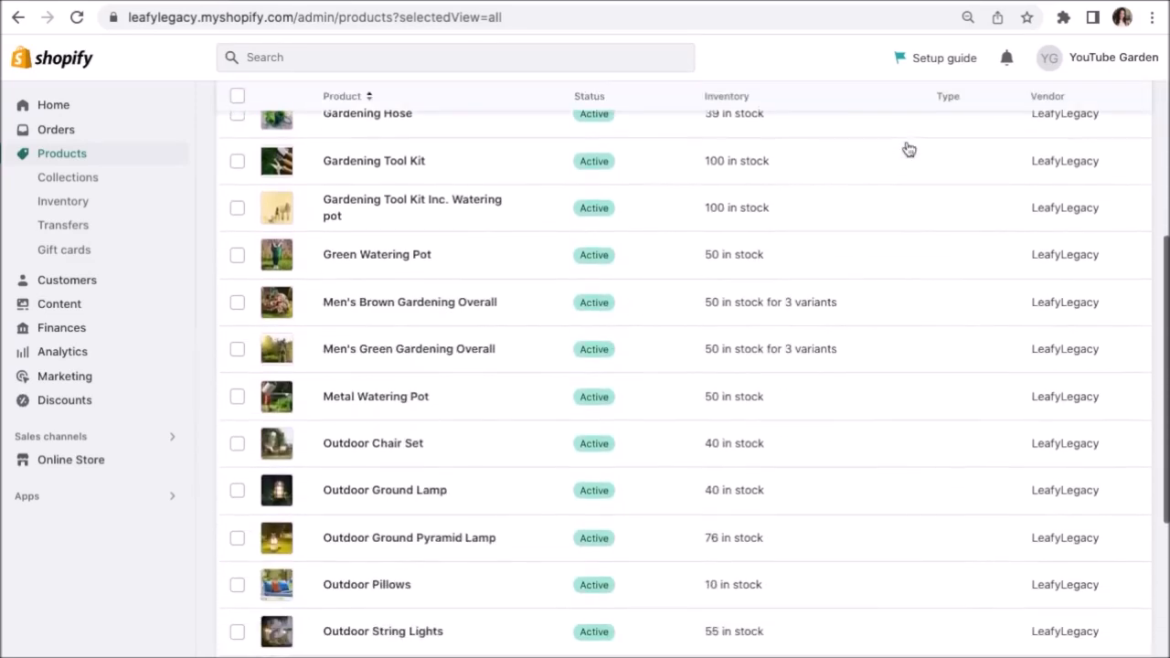
{"action": "scroll", "coordinate": [908, 149], "scroll_direction": "down", "scroll_amount": 4}
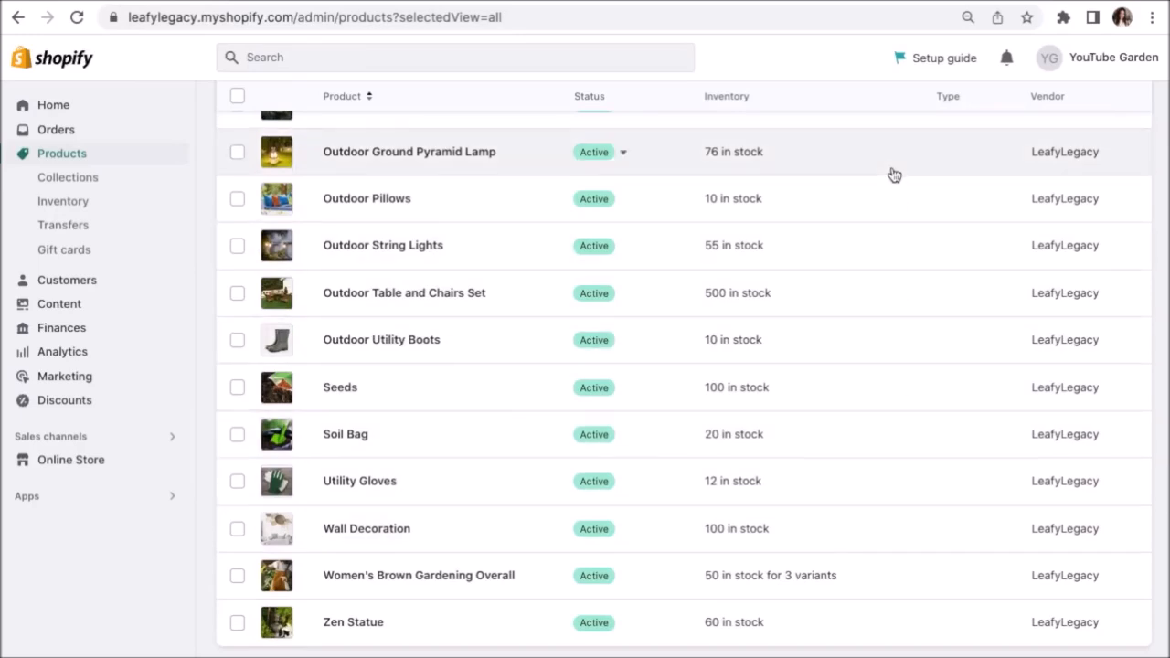
{"action": "scroll", "coordinate": [892, 175], "scroll_direction": "up", "scroll_amount": 4}
{"action": "scroll", "coordinate": [894, 175], "scroll_direction": "up", "scroll_amount": 5}
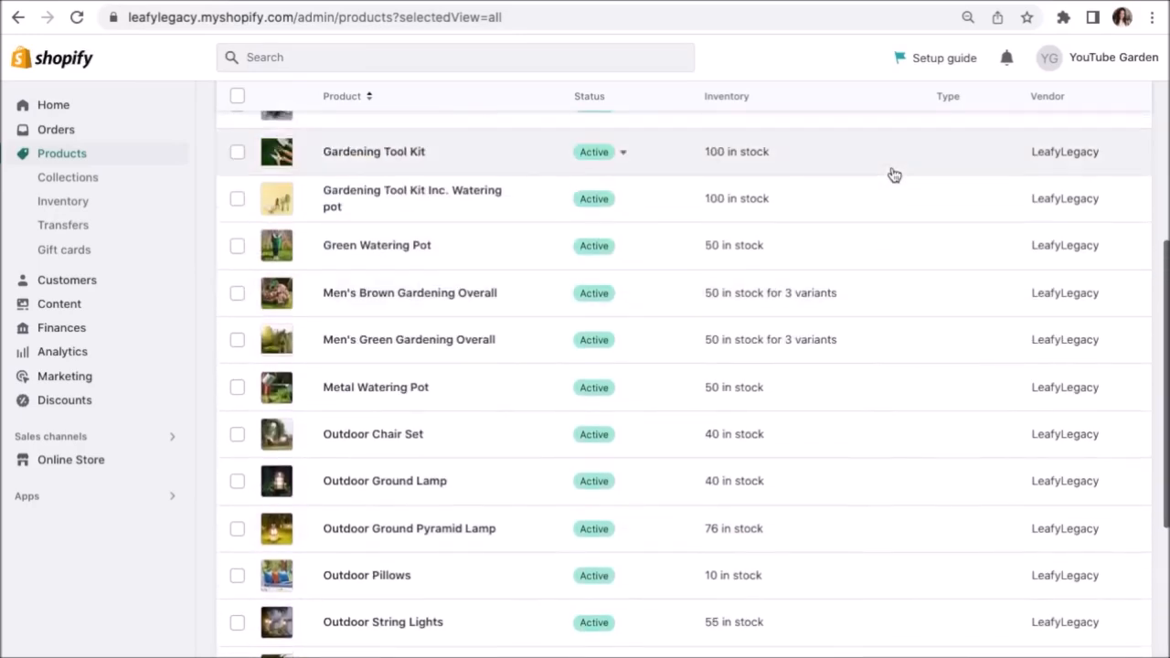
{"action": "scroll", "coordinate": [892, 175], "scroll_direction": "up", "scroll_amount": 2}
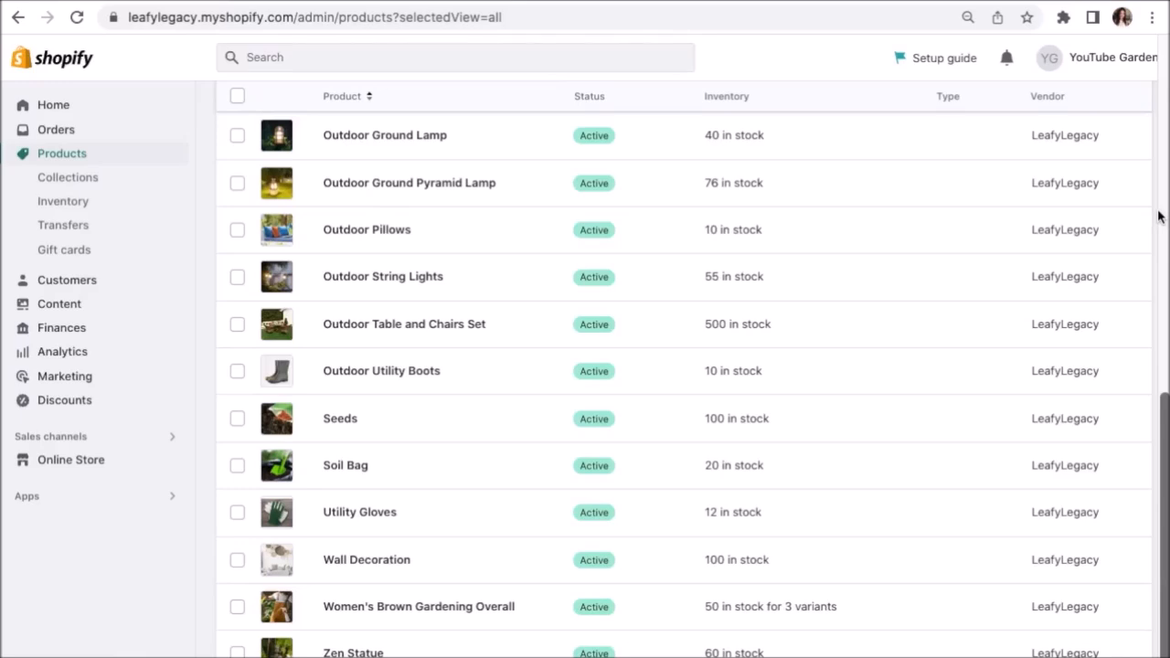
{"action": "scroll", "coordinate": [1160, 216], "scroll_direction": "up", "scroll_amount": 5}
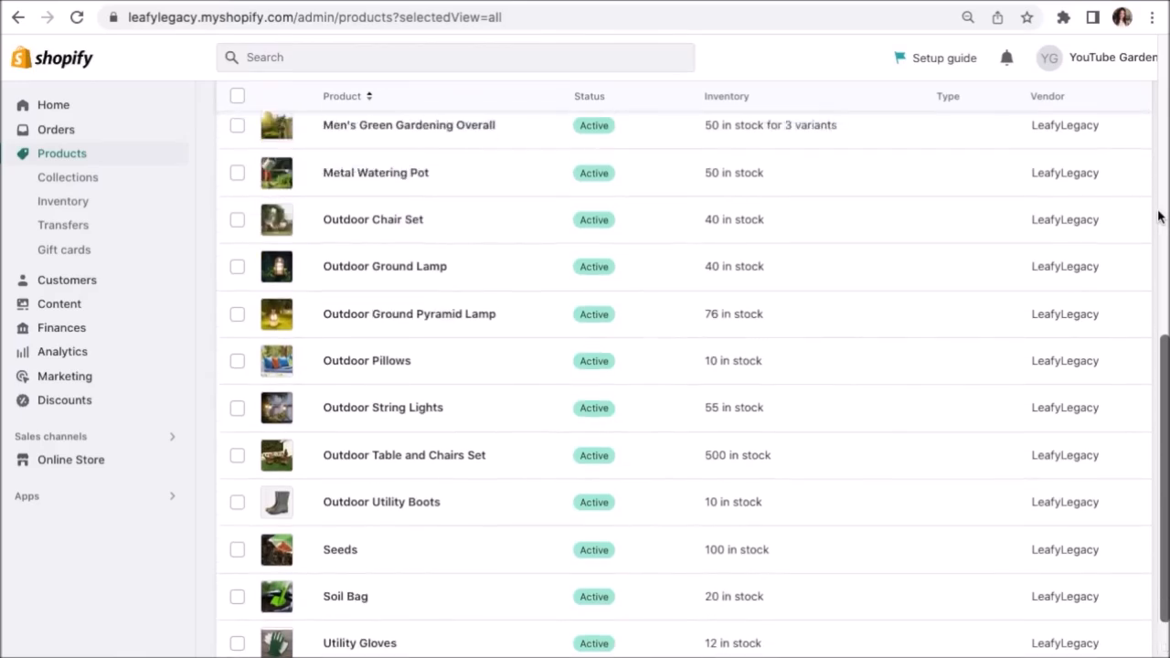
{"action": "scroll", "coordinate": [1160, 215], "scroll_direction": "up", "scroll_amount": 3}
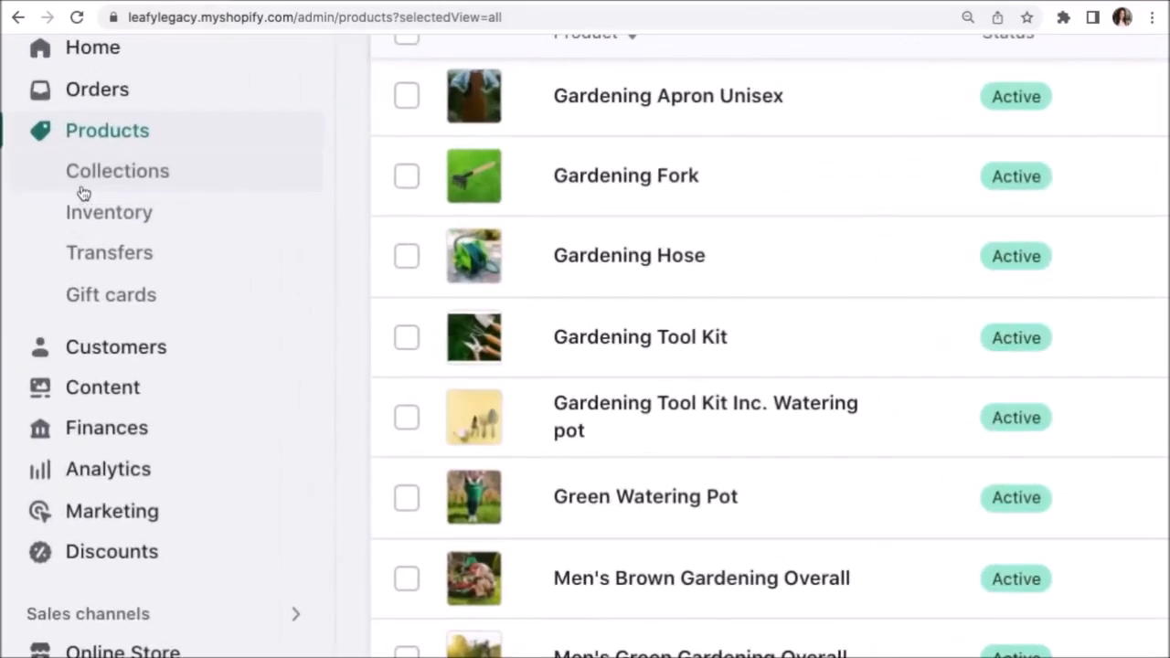
{"action": "left_click", "coordinate": [68, 182]}
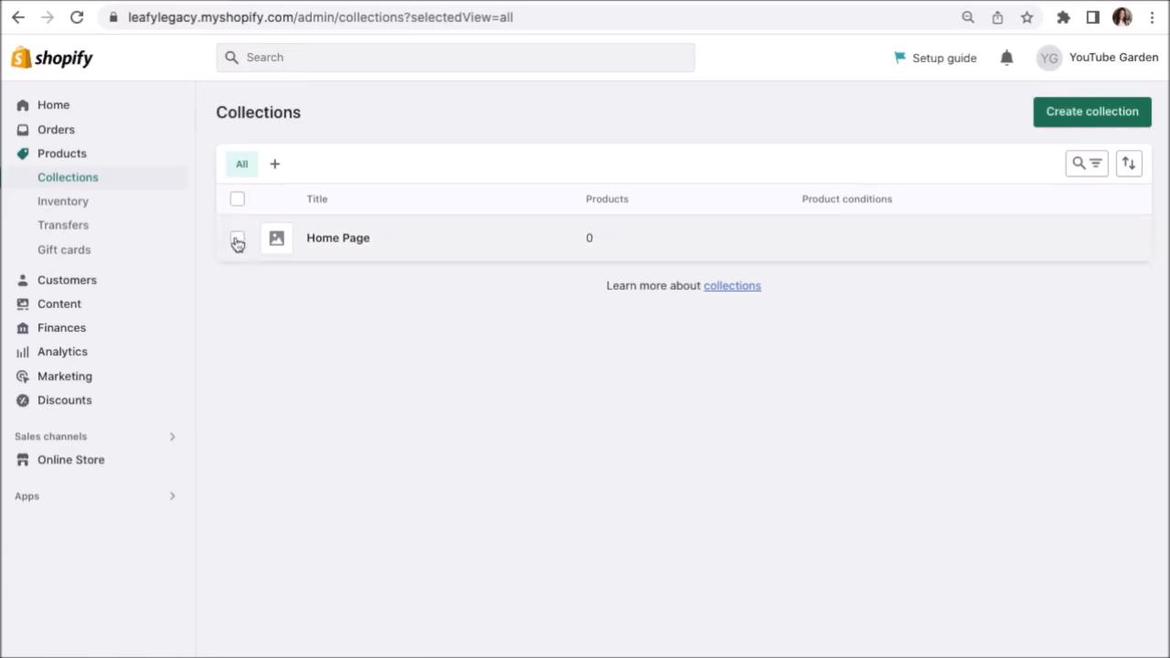
Select the Home Page collection, delete it via More actions, then begin a new collection.
{"action": "left_click", "coordinate": [237, 243]}
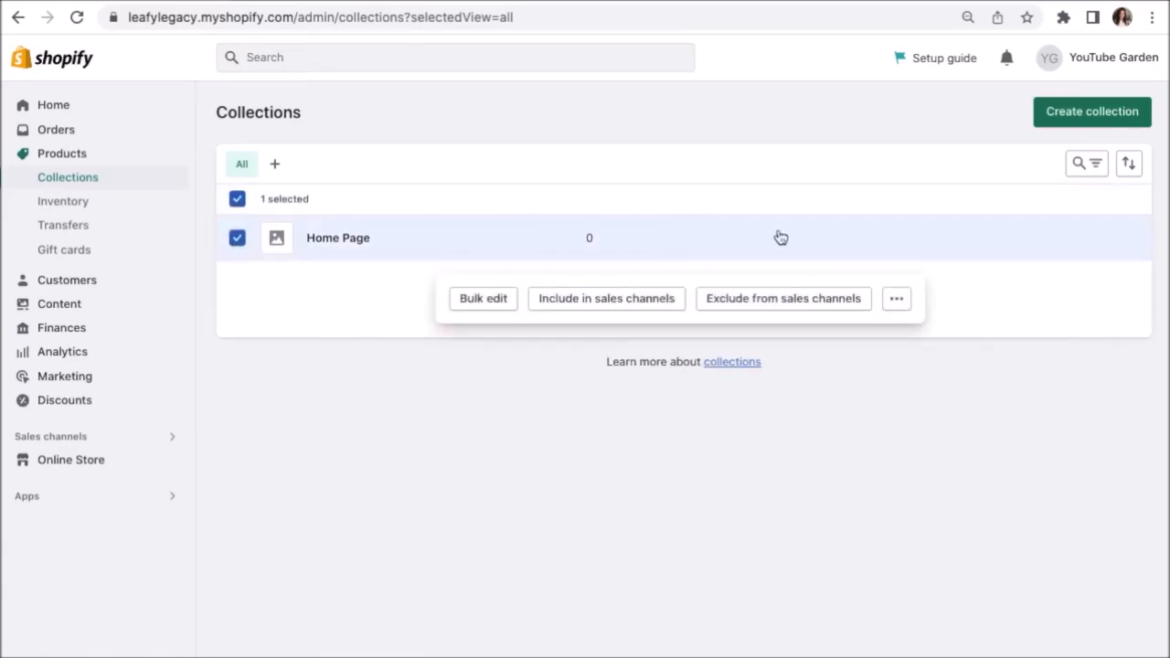
{"action": "left_click", "coordinate": [896, 301]}
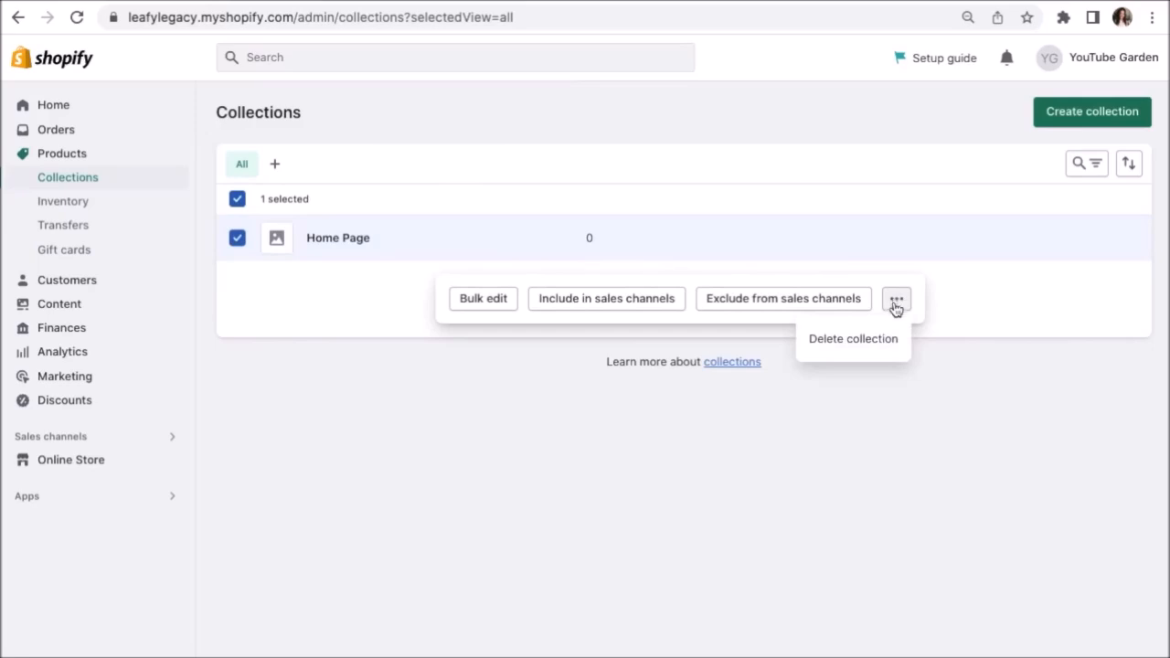
{"action": "left_click", "coordinate": [886, 337]}
{"action": "left_click", "coordinate": [810, 421]}
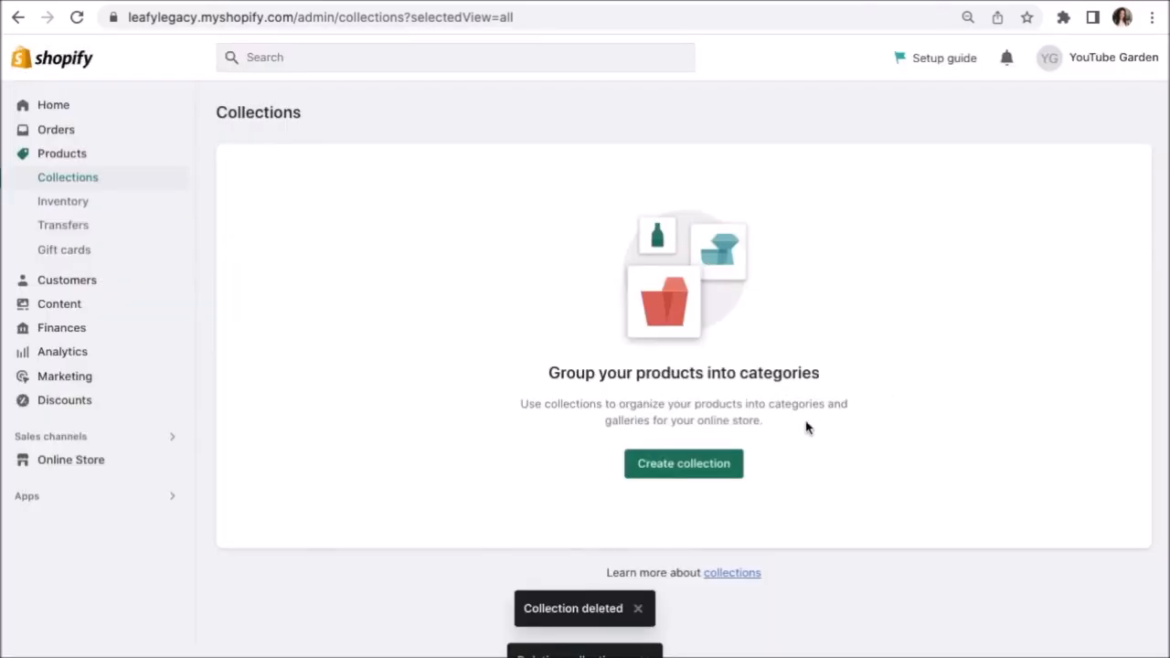
{"action": "left_click", "coordinate": [723, 465]}
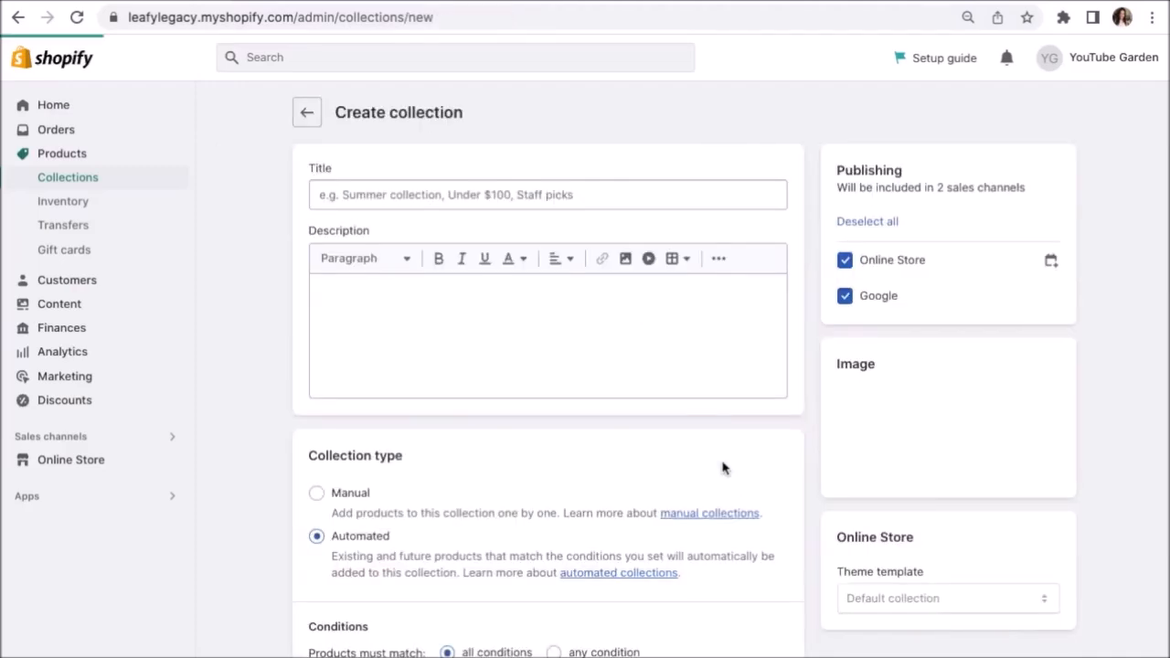
Title the collection 'Gardening Tools' and set its collection type to Manual.
{"action": "left_click", "coordinate": [755, 194]}
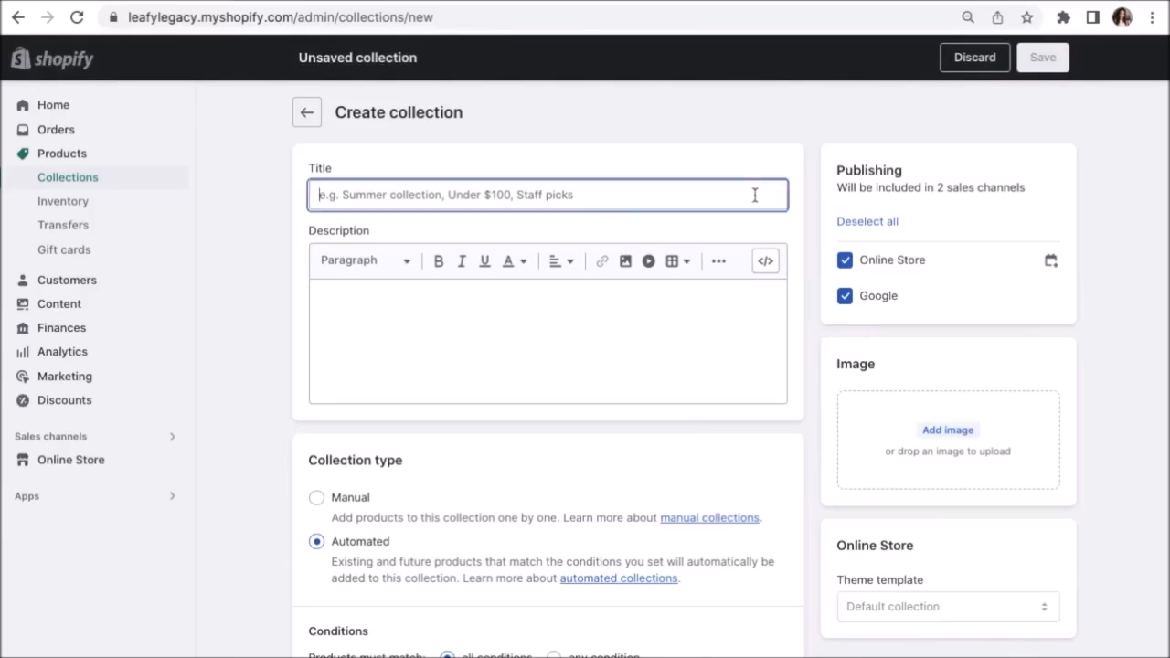
{"action": "type", "text": "Gardening Tools"}
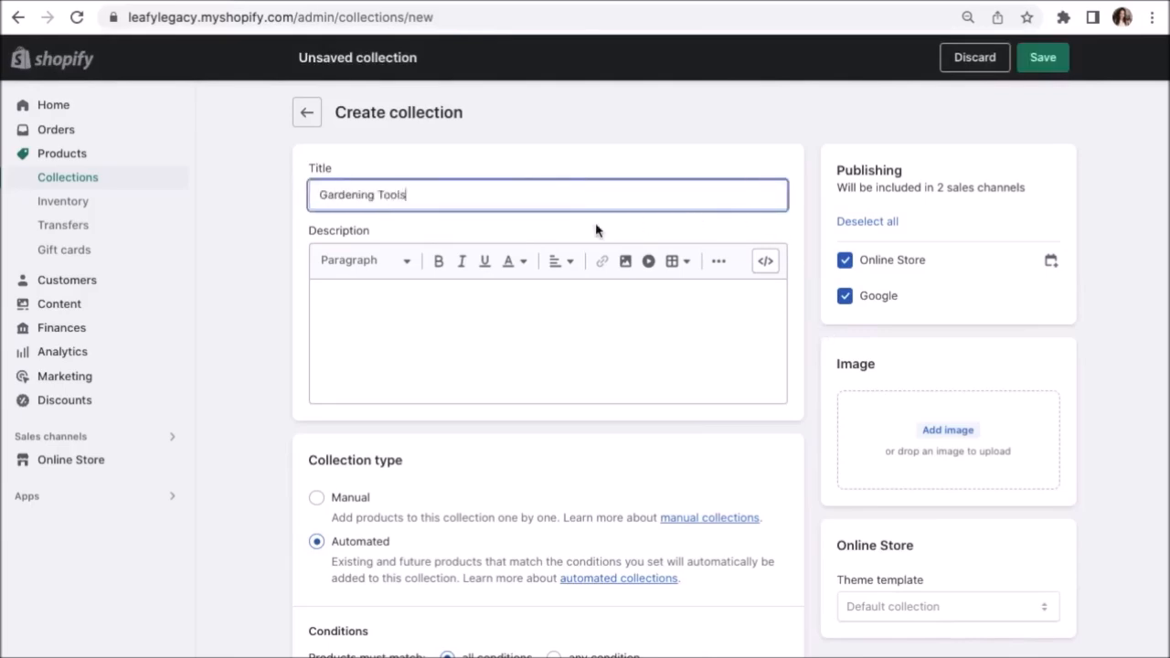
{"action": "left_click", "coordinate": [463, 296]}
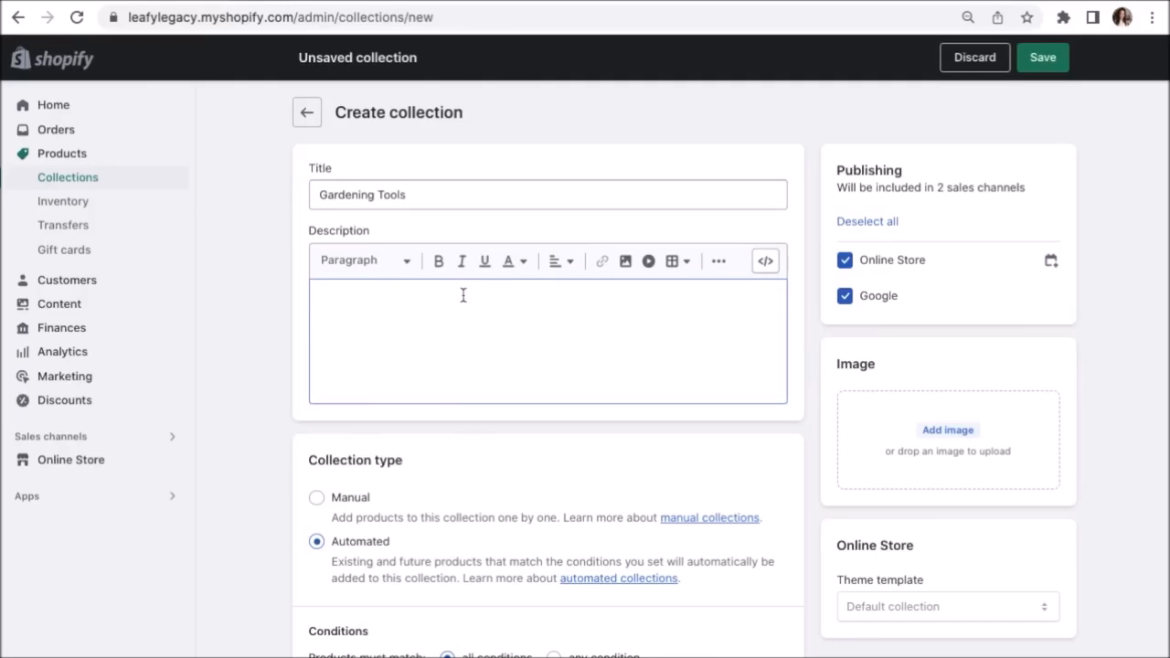
{"action": "scroll", "coordinate": [462, 297], "scroll_direction": "down", "scroll_amount": 2}
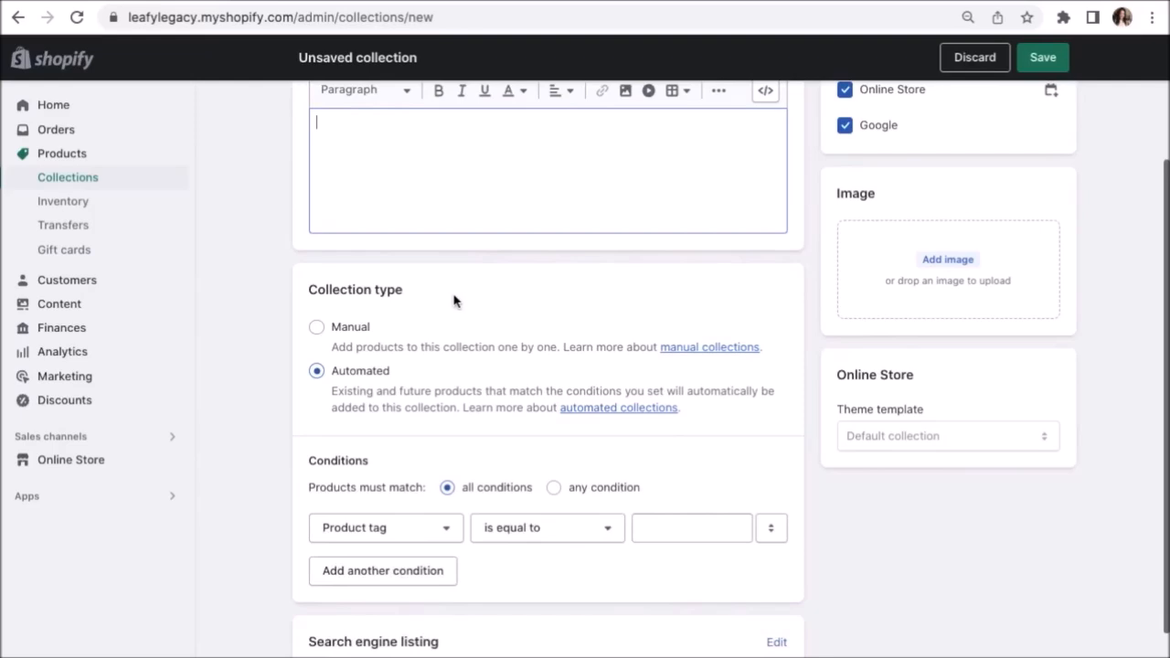
{"action": "left_click", "coordinate": [344, 330]}
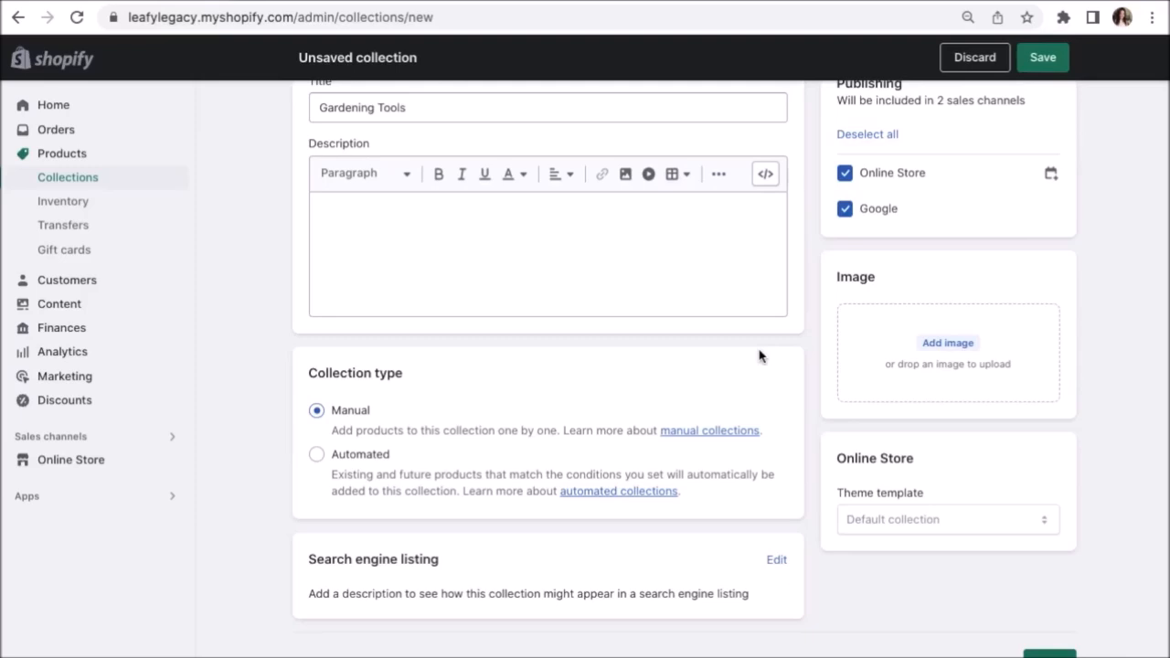
Add the garden tools photo as the collection image.
{"action": "left_click", "coordinate": [877, 349]}
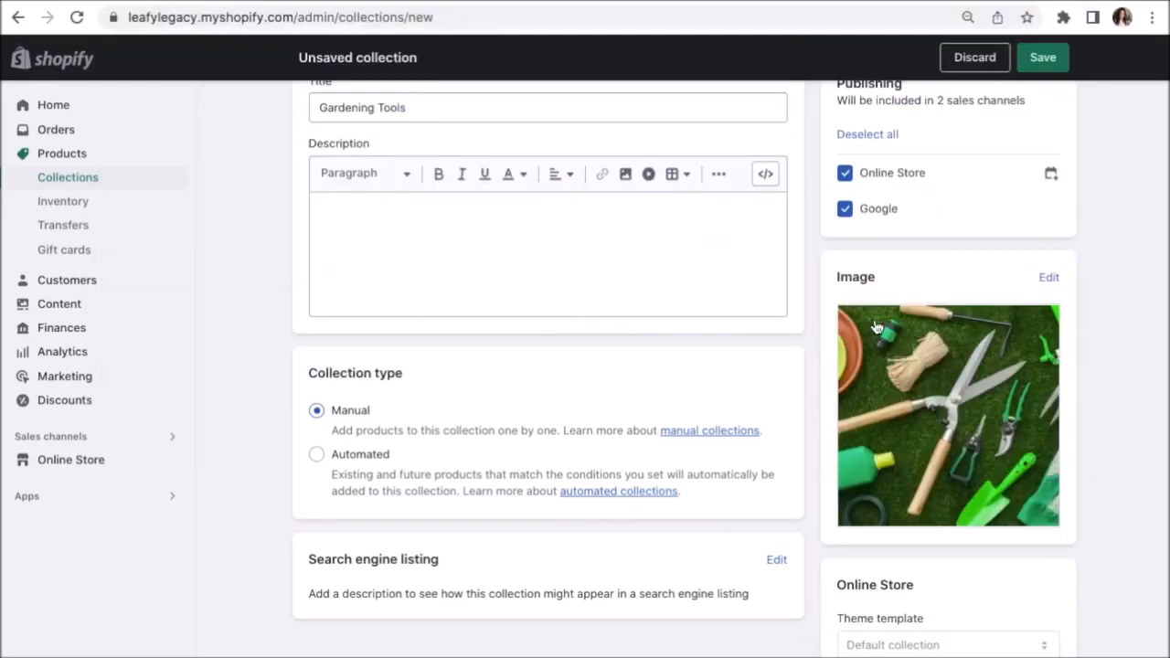
{"action": "scroll", "coordinate": [876, 327], "scroll_direction": "down", "scroll_amount": 1}
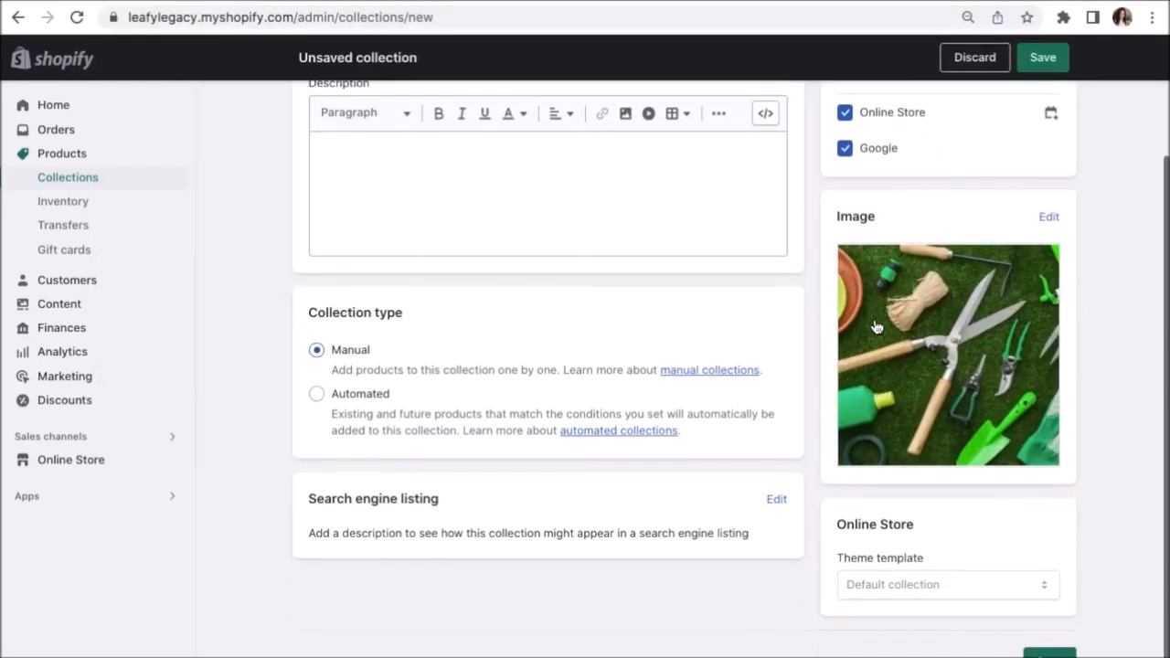
{"action": "scroll", "coordinate": [758, 510], "scroll_direction": "up", "scroll_amount": 3}
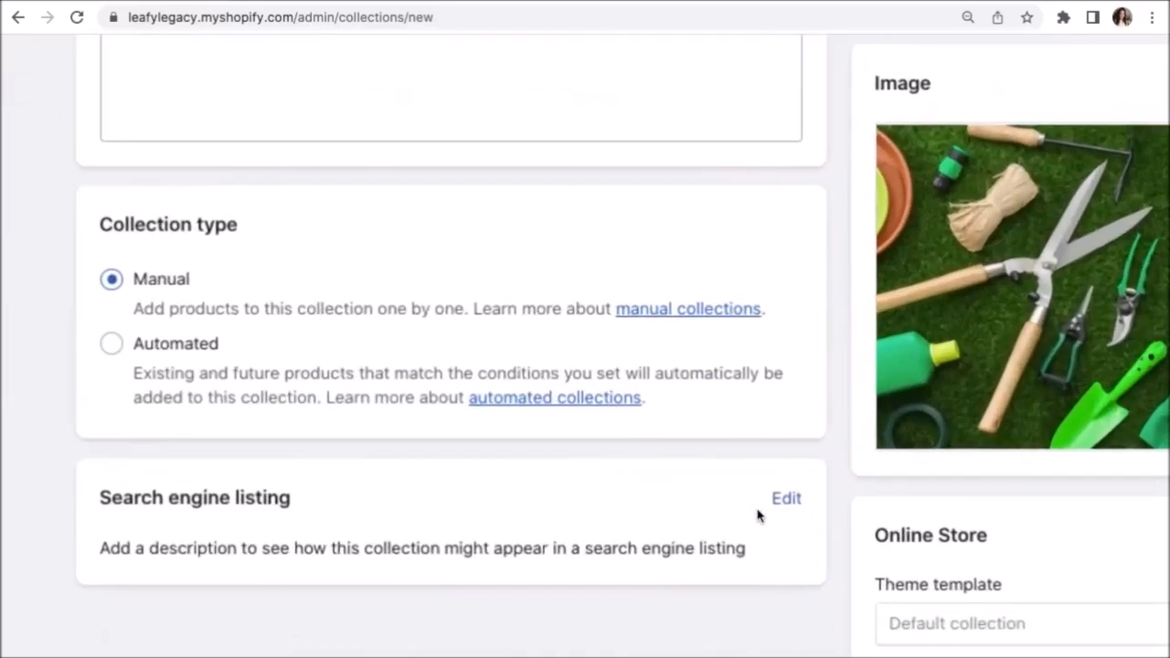
{"action": "scroll", "coordinate": [720, 510], "scroll_direction": "down", "scroll_amount": 1}
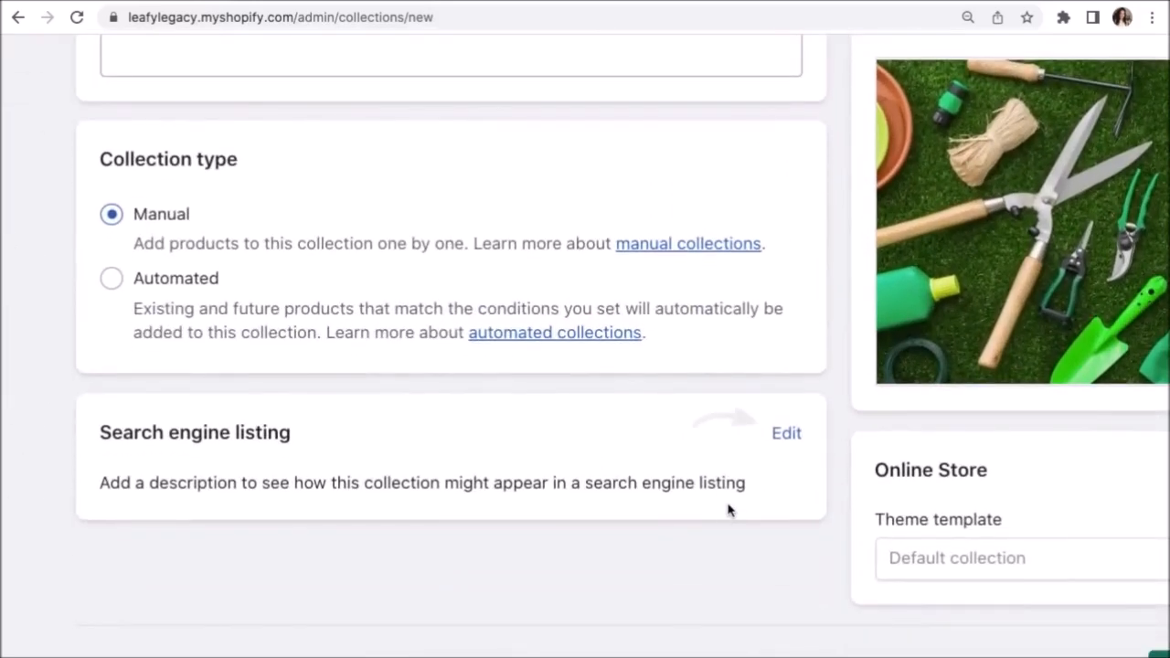
{"action": "left_click", "coordinate": [786, 436]}
{"action": "scroll", "coordinate": [792, 449], "scroll_direction": "down", "scroll_amount": 1}
Enter page title 'Gardening Tools - Leafy Legacy' and meta description 'Shop gardening tools at Leafy Legacy!', then save.
{"action": "scroll", "coordinate": [790, 447], "scroll_direction": "down", "scroll_amount": 3}
{"action": "type", "text": "- Leafy e"}
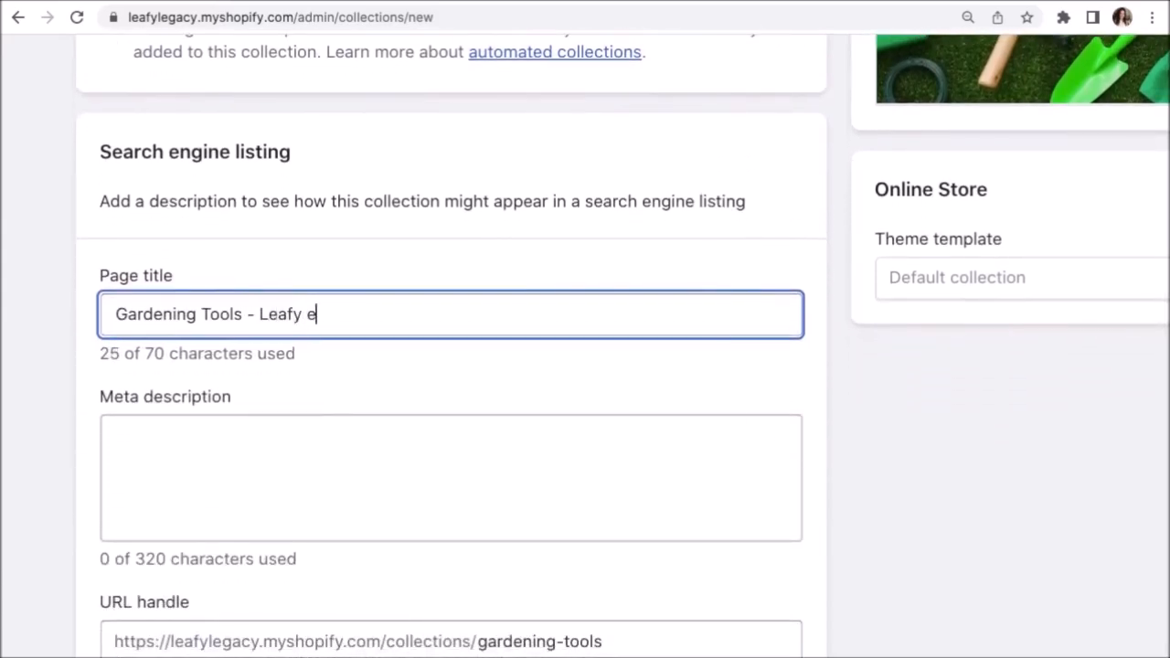
{"action": "key", "text": "BackSpace"}
{"action": "type", "text": "Legacy"}
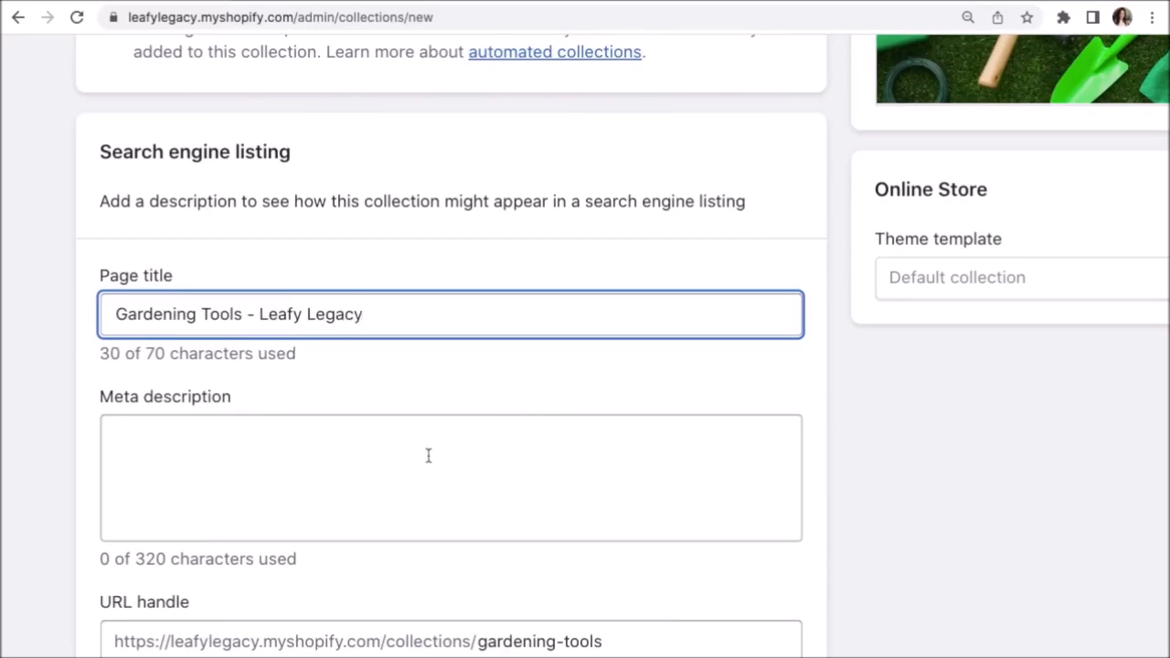
{"action": "left_click", "coordinate": [423, 453]}
{"action": "type", "text": "Sho"}
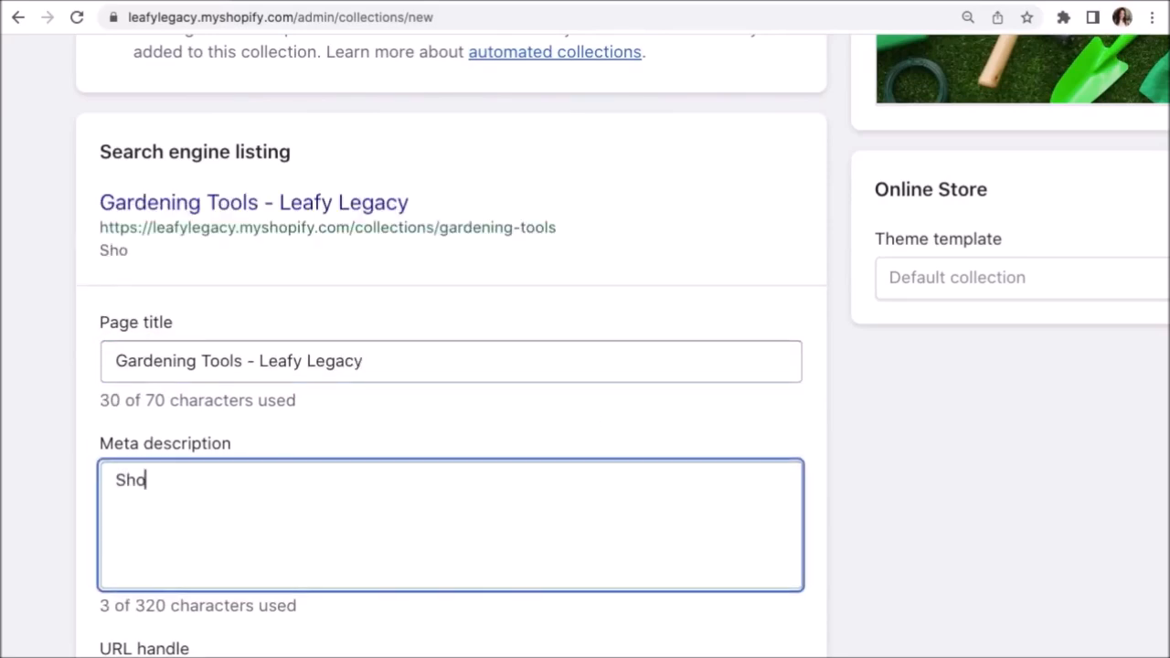
{"action": "type", "text": "p gardening tool"}
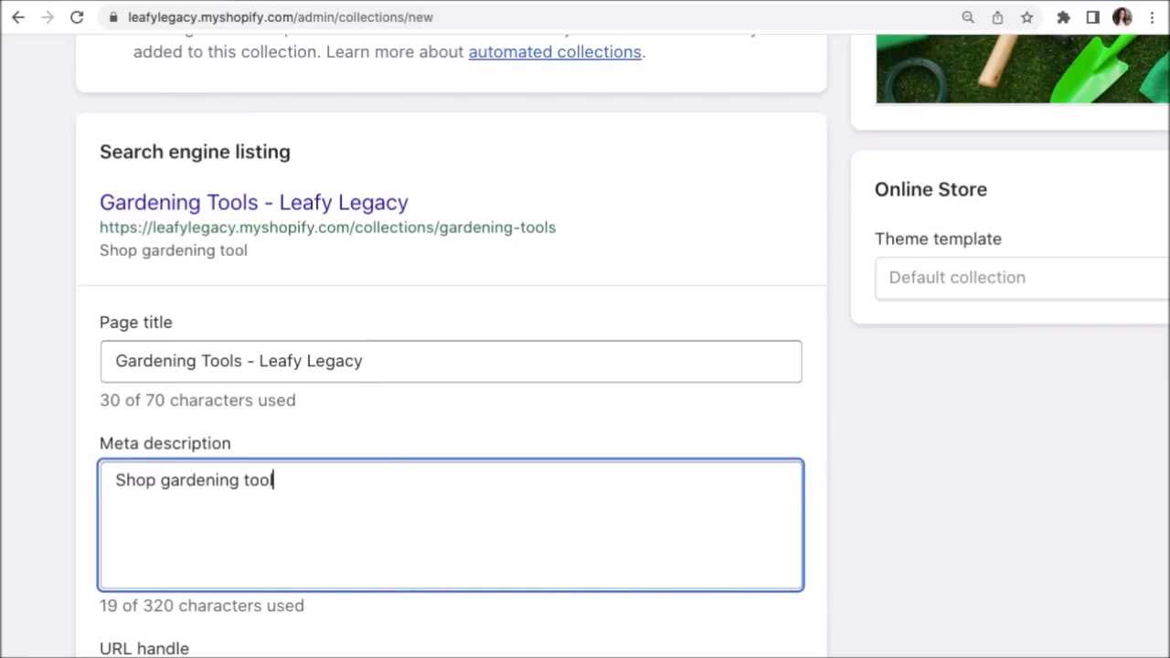
{"action": "type", "text": "s at Leafy Lega"}
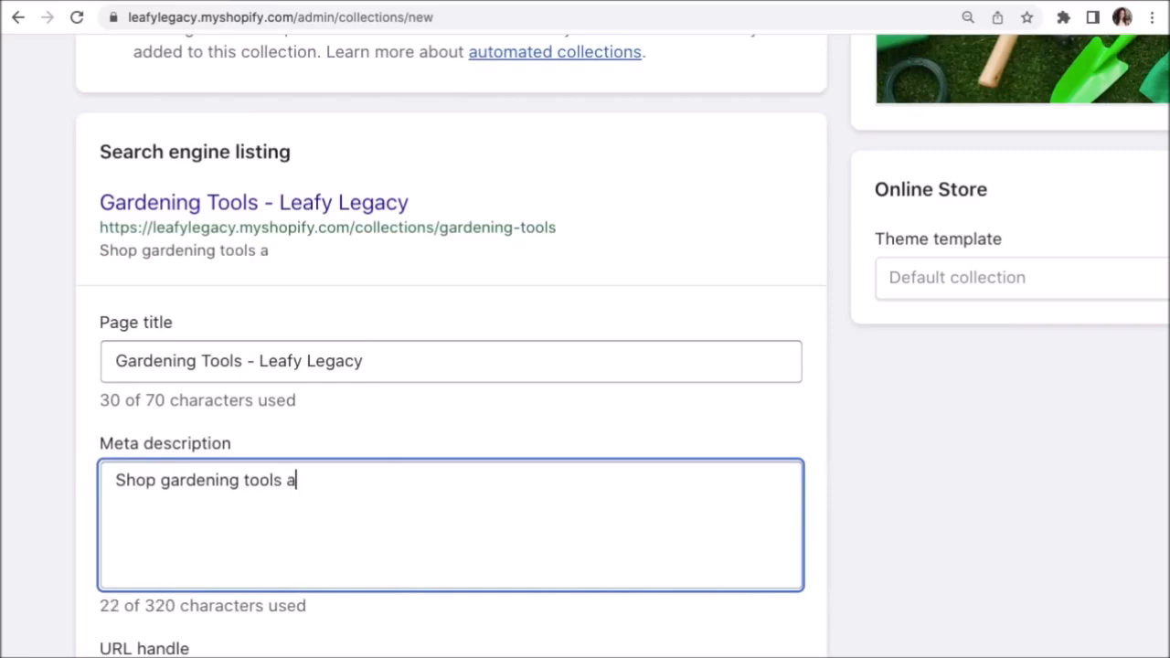
{"action": "type", "text": "cy,"}
{"action": "key", "text": "BackSpace"}
{"action": "key", "text": "BackSpace"}
{"action": "type", "text": "!"}
{"action": "left_click", "coordinate": [836, 455]}
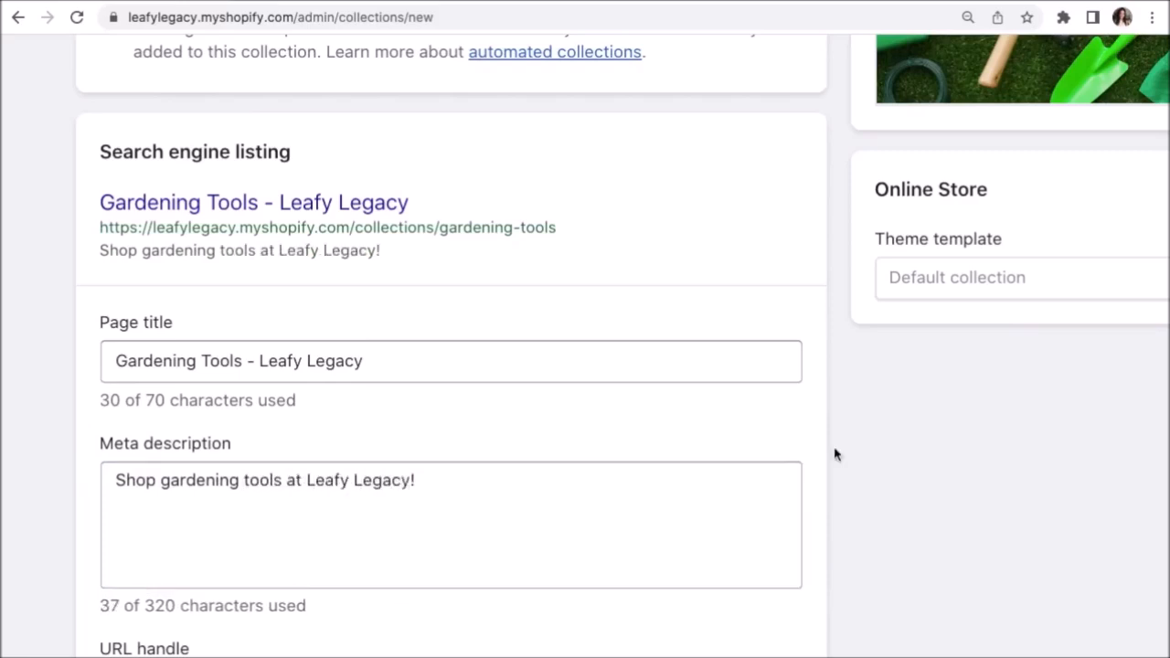
{"action": "scroll", "coordinate": [836, 454], "scroll_direction": "down", "scroll_amount": 3}
{"action": "scroll", "coordinate": [835, 454], "scroll_direction": "down", "scroll_amount": 1}
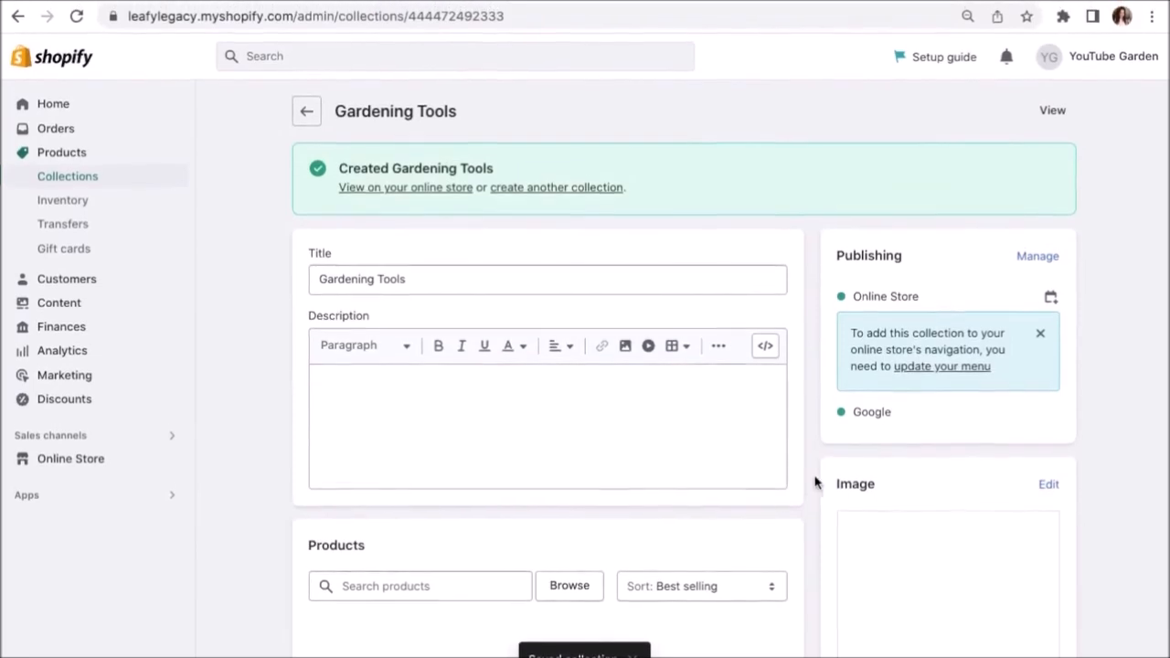
Tick seven products, including Gardening Fork, Gardening Tool Kit and Green Watering Pot, and add them.
{"action": "scroll", "coordinate": [813, 466], "scroll_direction": "down", "scroll_amount": 3}
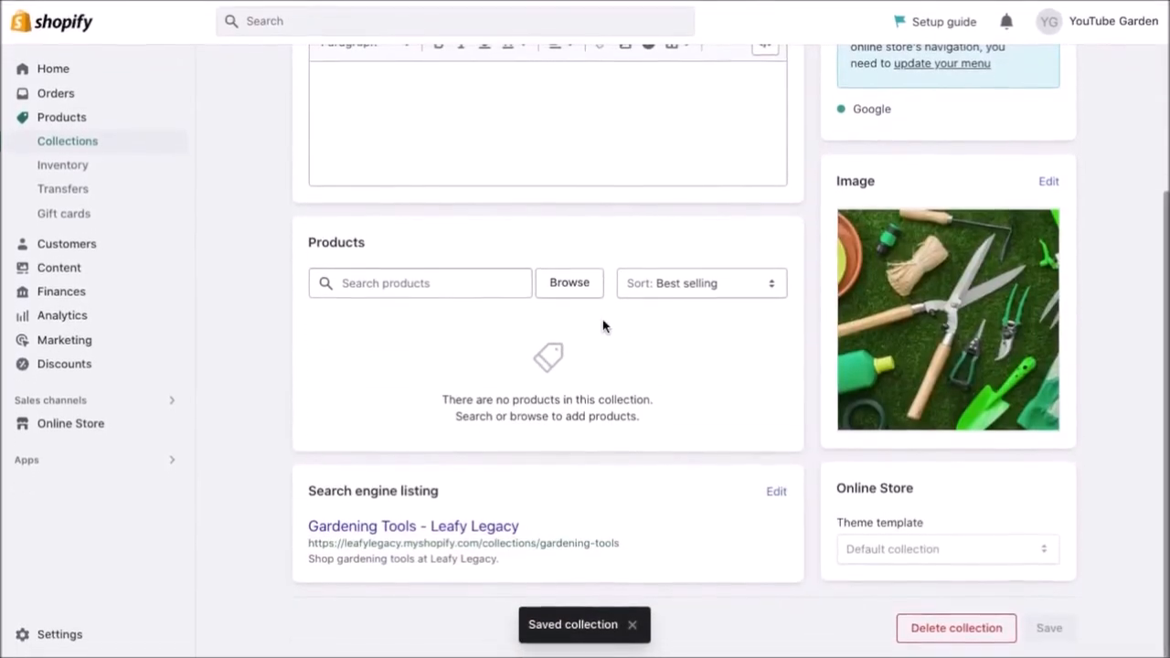
{"action": "left_click", "coordinate": [565, 283]}
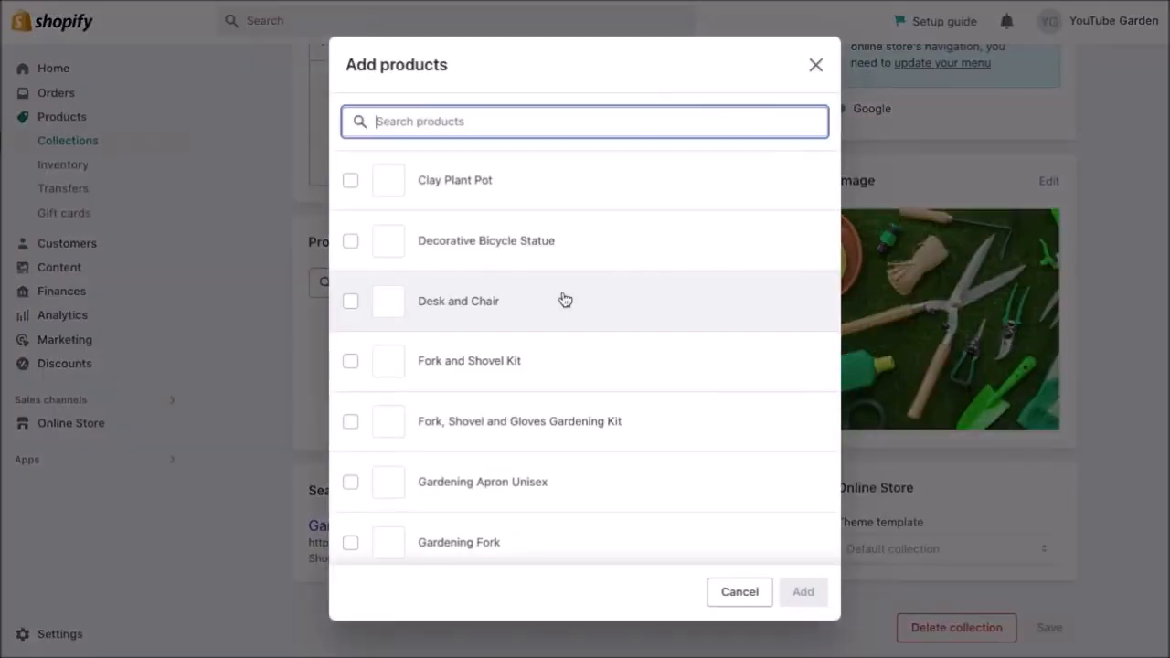
{"action": "left_click", "coordinate": [562, 486]}
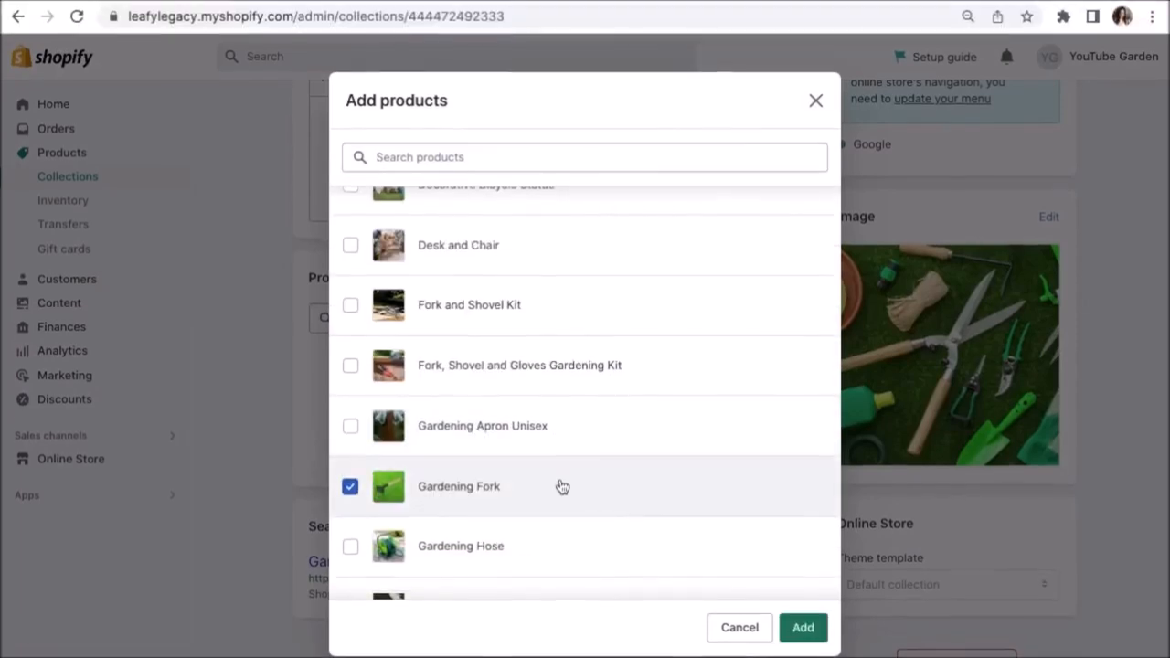
{"action": "left_click", "coordinate": [572, 369]}
{"action": "scroll", "coordinate": [579, 355], "scroll_direction": "up", "scroll_amount": 1}
{"action": "scroll", "coordinate": [581, 353], "scroll_direction": "down", "scroll_amount": 3}
{"action": "left_click", "coordinate": [593, 368]}
{"action": "left_click", "coordinate": [586, 397]}
{"action": "scroll", "coordinate": [566, 286], "scroll_direction": "down", "scroll_amount": 8}
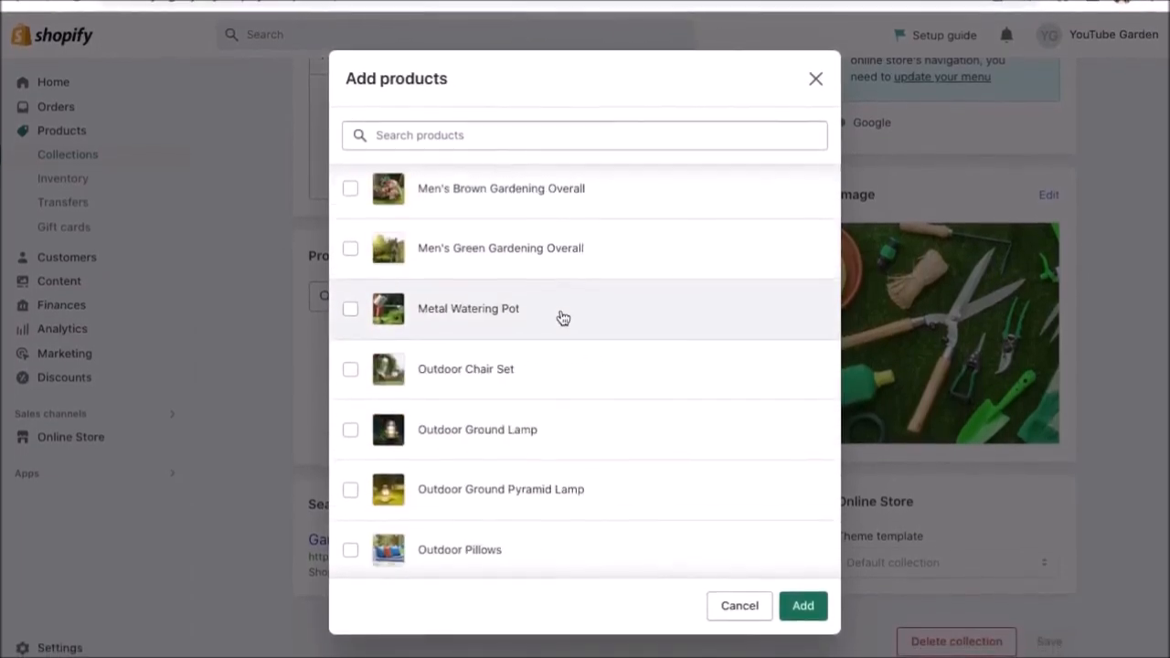
{"action": "scroll", "coordinate": [560, 343], "scroll_direction": "down", "scroll_amount": 2}
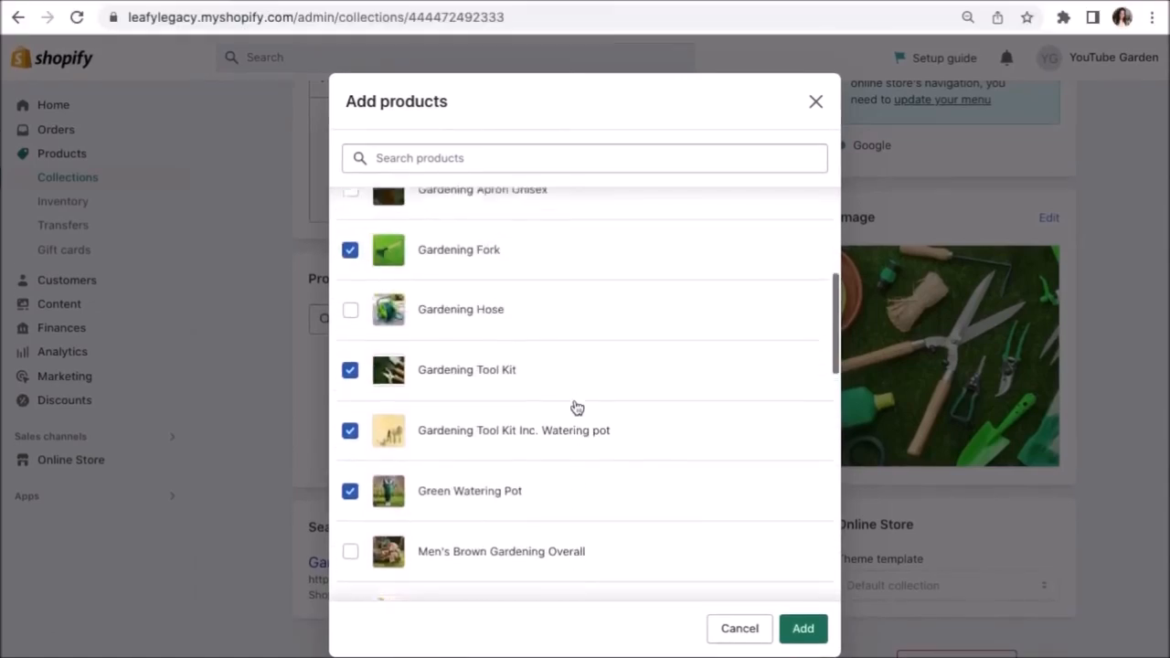
{"action": "left_click", "coordinate": [803, 628]}
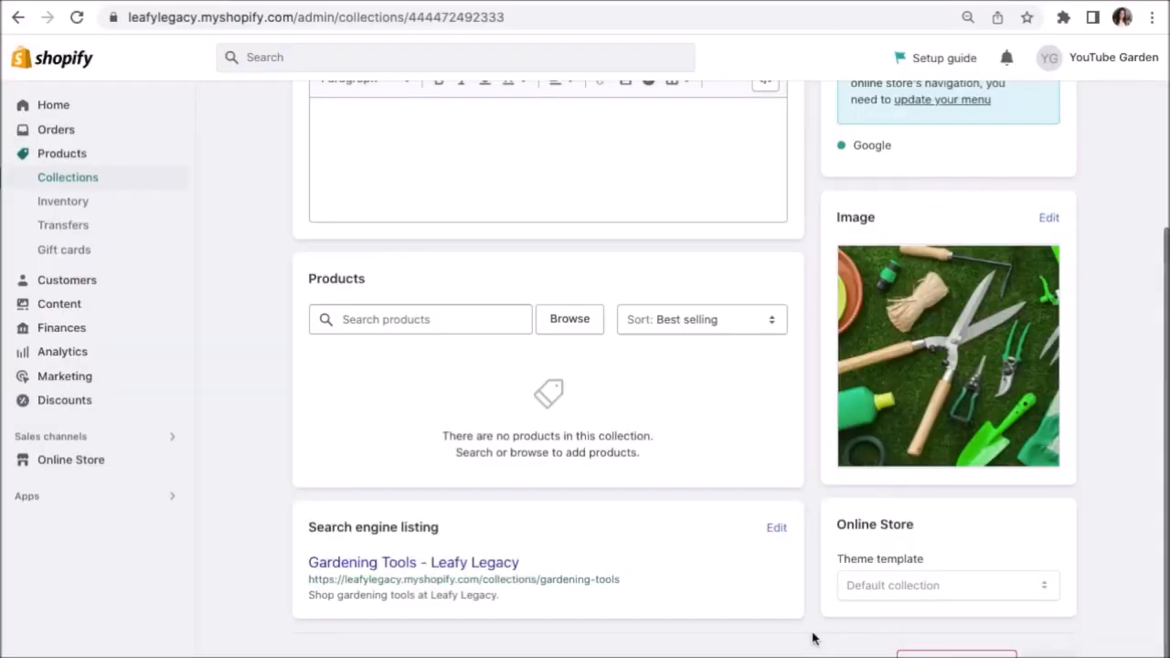
{"action": "scroll", "coordinate": [814, 638], "scroll_direction": "down", "scroll_amount": 2}
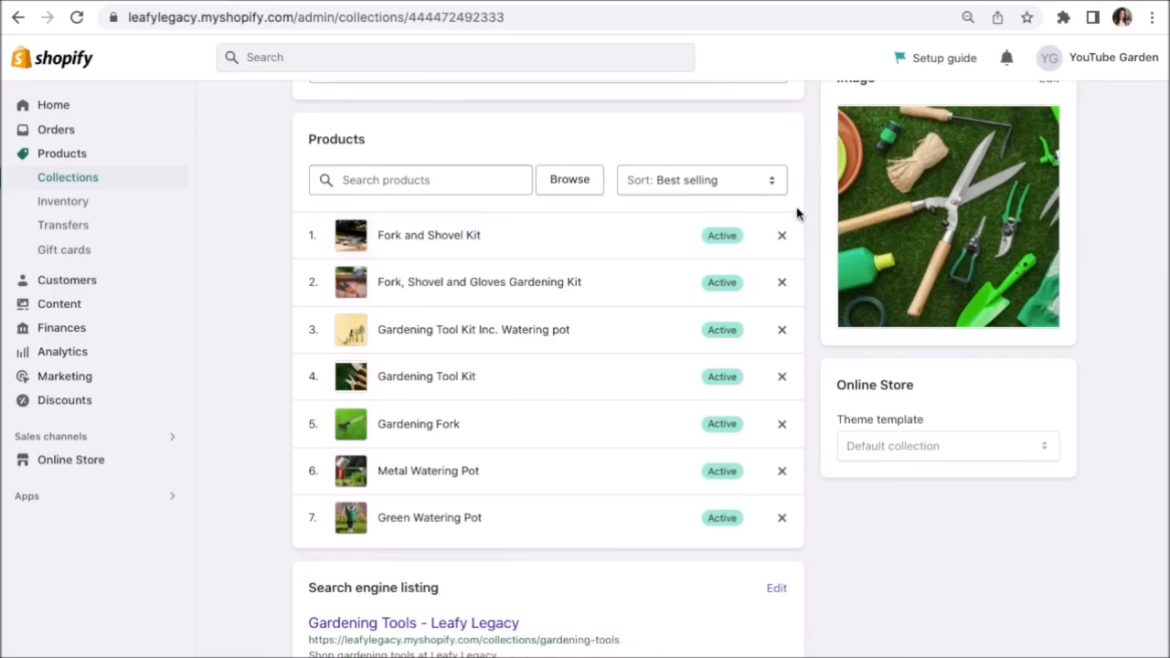
{"action": "left_click", "coordinate": [712, 186]}
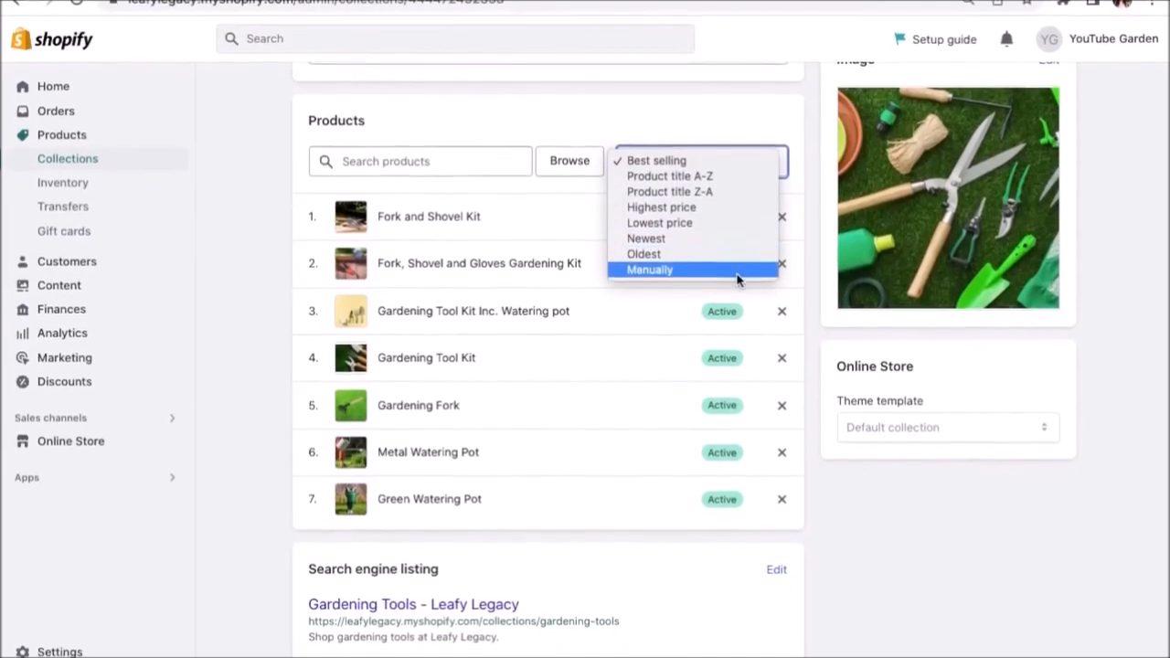
Sort products Manually, drag Fork and Shovel Kit below the third product, and go back.
{"action": "left_click", "coordinate": [692, 268]}
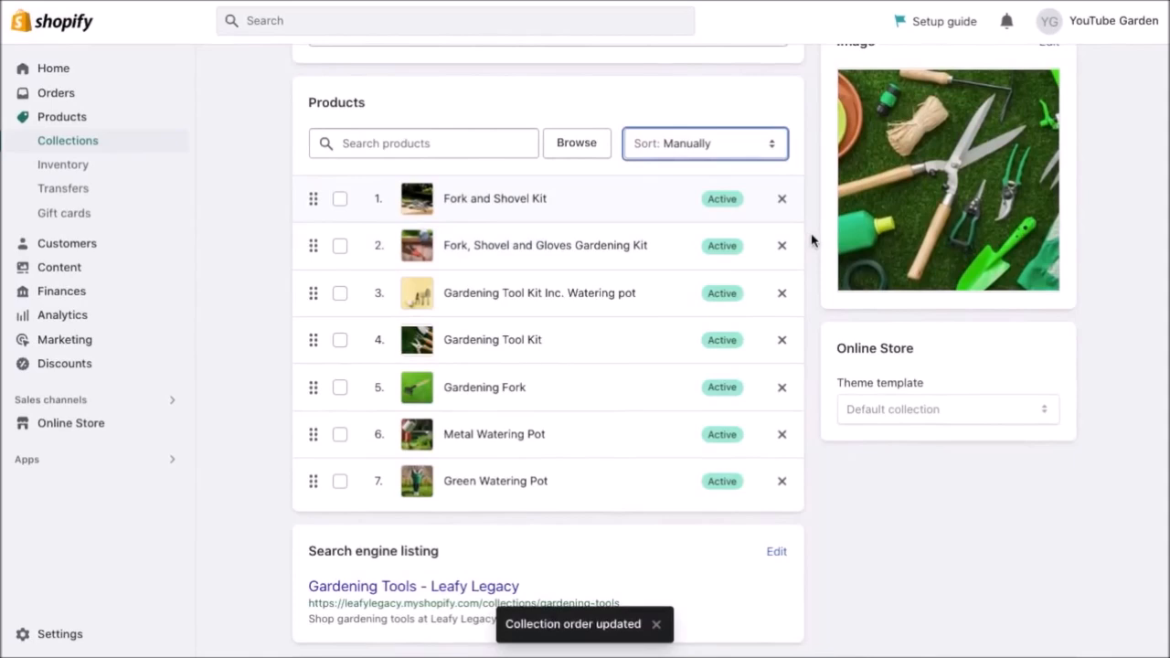
{"action": "left_click_drag", "start_coordinate": [313, 199], "coordinate": [308, 314]}
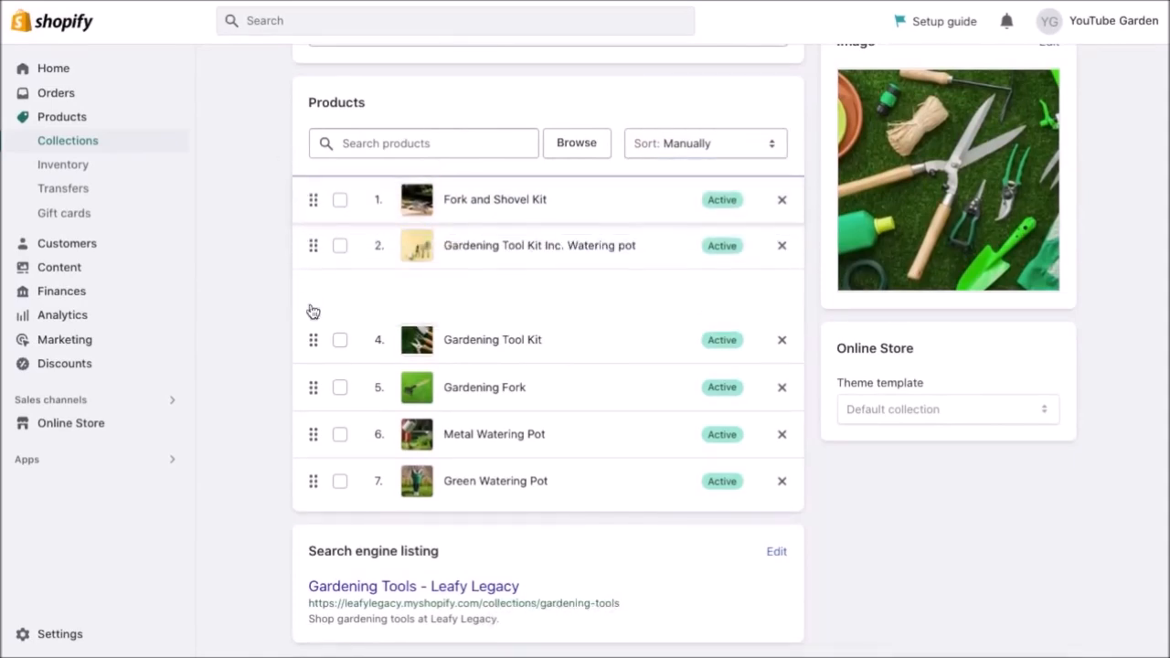
{"action": "scroll", "coordinate": [1067, 245], "scroll_direction": "up", "scroll_amount": 5}
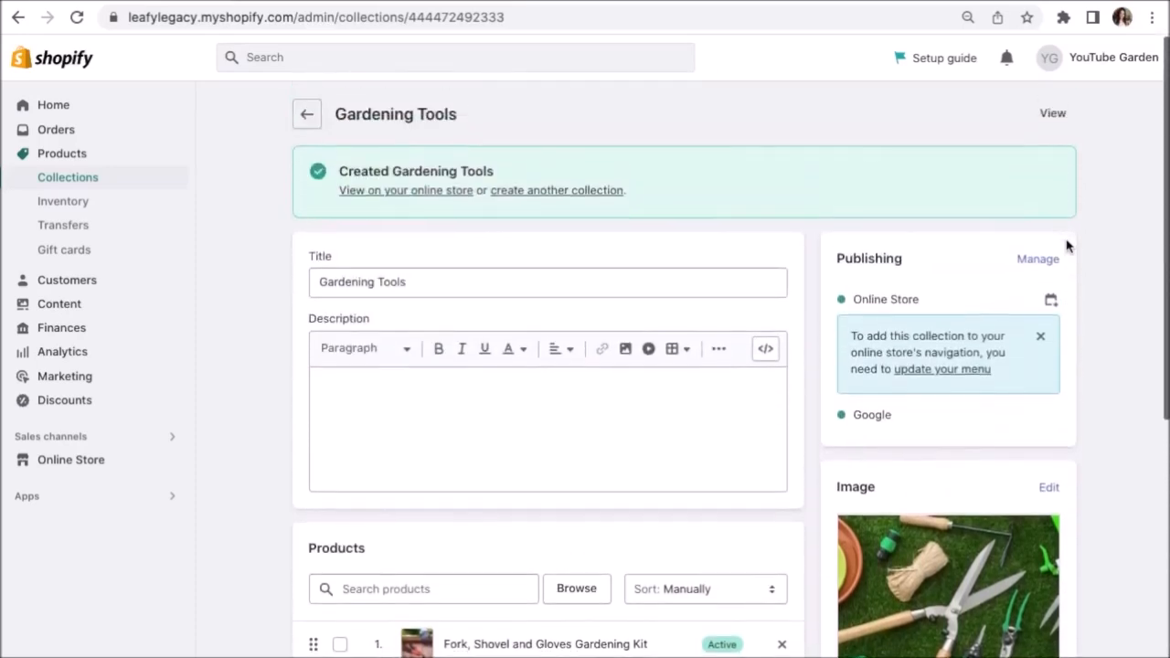
{"action": "left_click", "coordinate": [308, 113]}
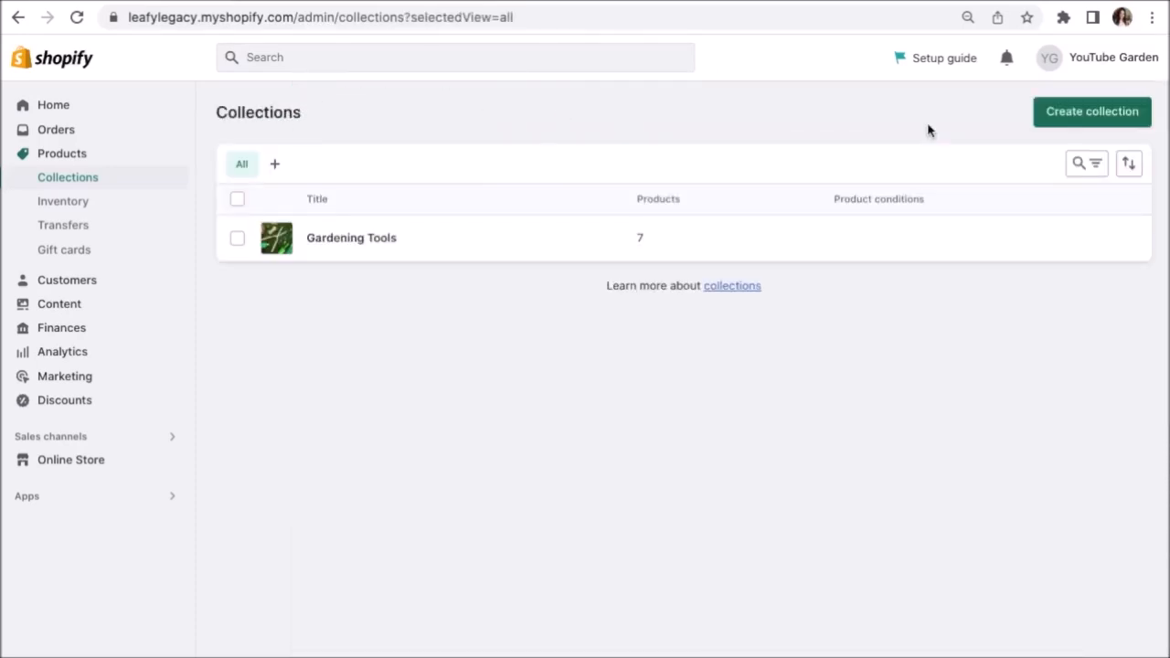
Create Gardening Clothes with 6 products and Outdoor Furniture & Decoration with 9 products.
{"action": "left_click", "coordinate": [1058, 121]}
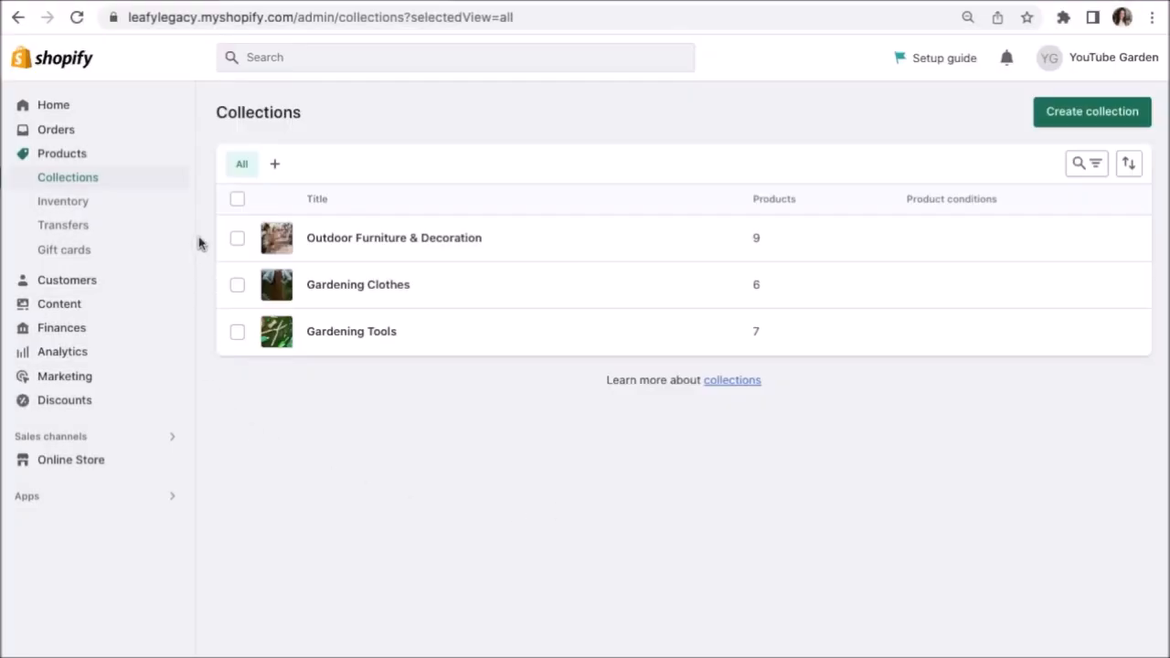
{"action": "left_click", "coordinate": [154, 13]}
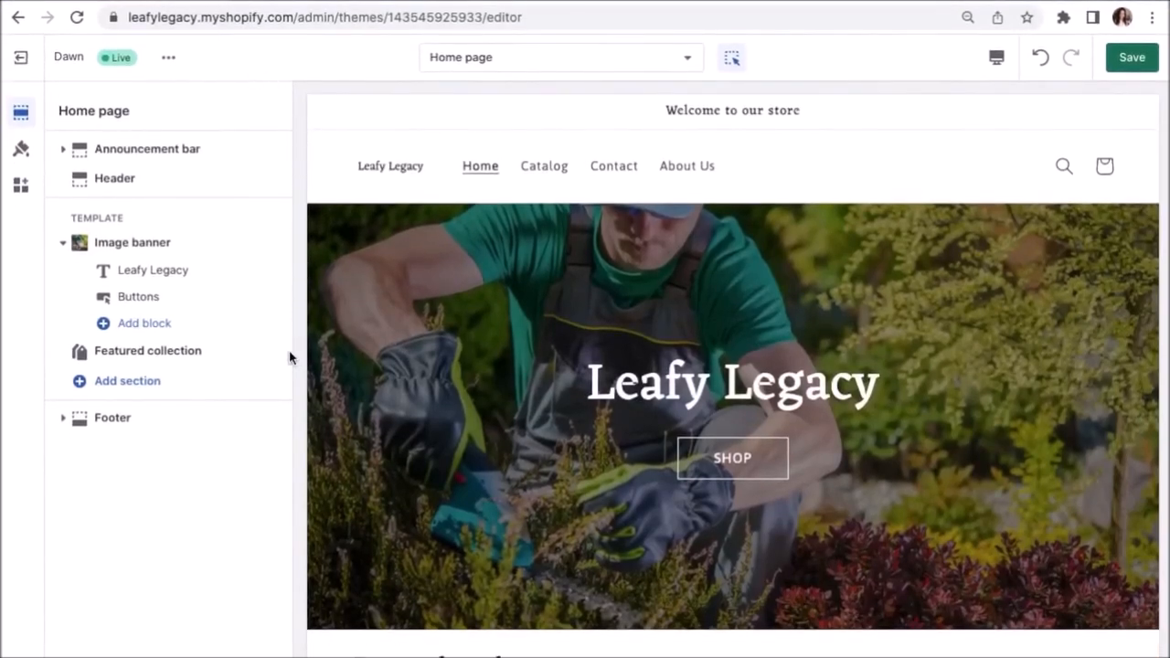
Scroll the homepage preview to the Featured products section showing Clay Plant Pot and three other items.
{"action": "mouse_move", "coordinate": [194, 361]}
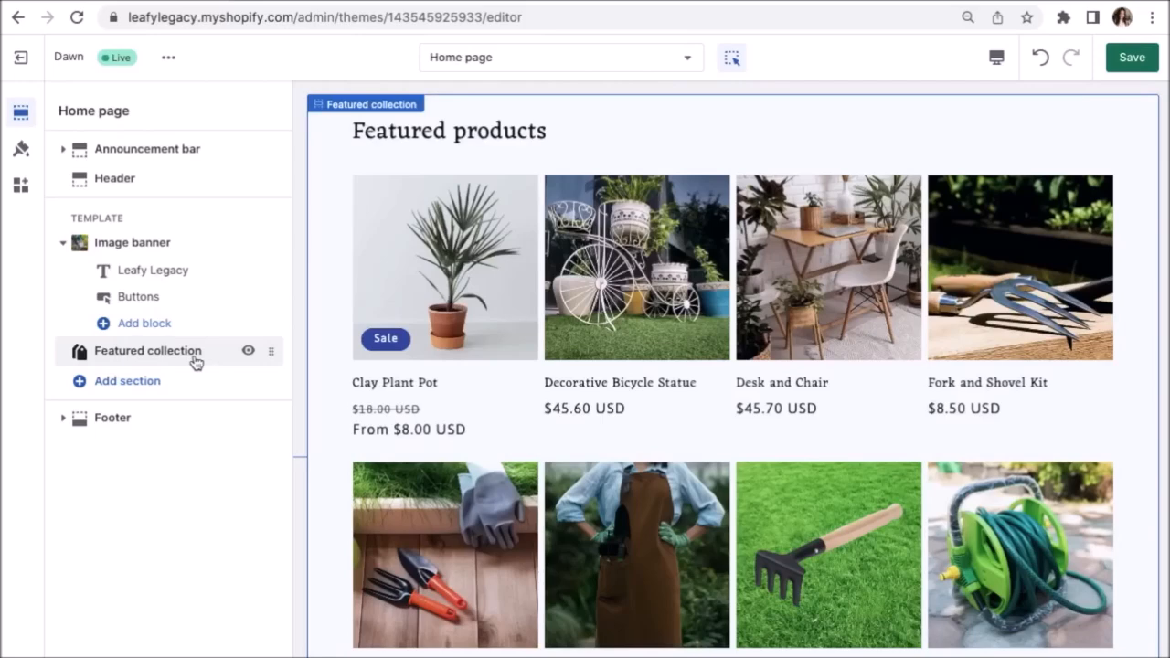
Add a Collection list section to the home page.
{"action": "scroll", "coordinate": [348, 362], "scroll_direction": "up", "scroll_amount": 1}
{"action": "scroll", "coordinate": [348, 361], "scroll_direction": "down", "scroll_amount": 1}
{"action": "scroll", "coordinate": [346, 361], "scroll_direction": "up", "scroll_amount": 1}
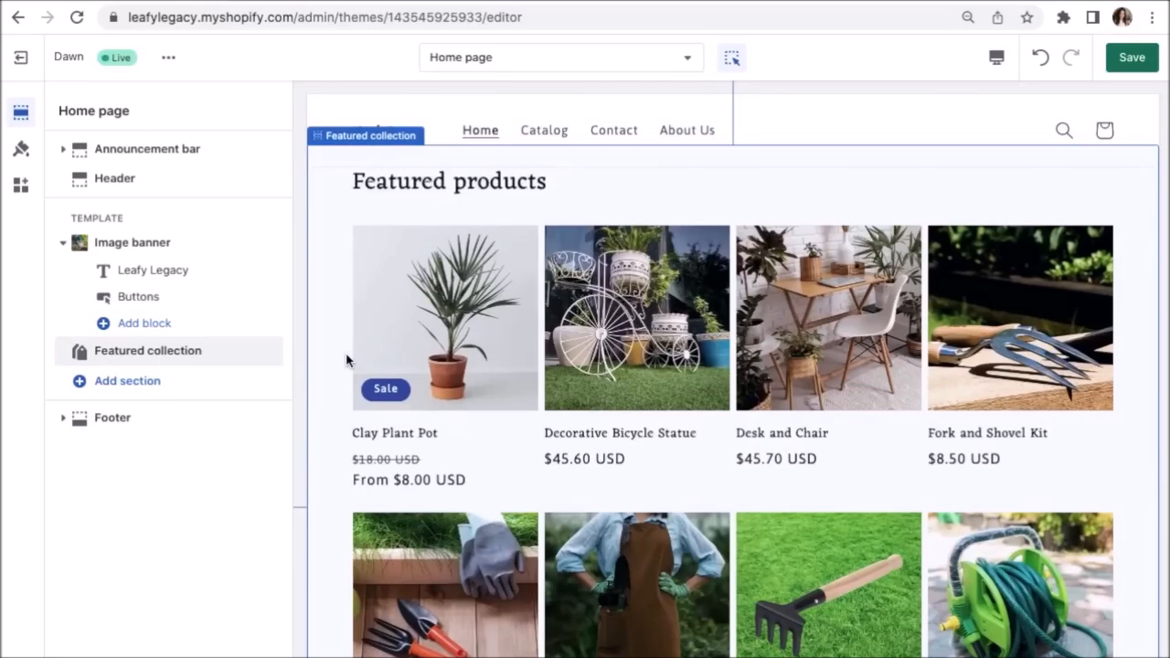
{"action": "scroll", "coordinate": [346, 360], "scroll_direction": "up", "scroll_amount": 2}
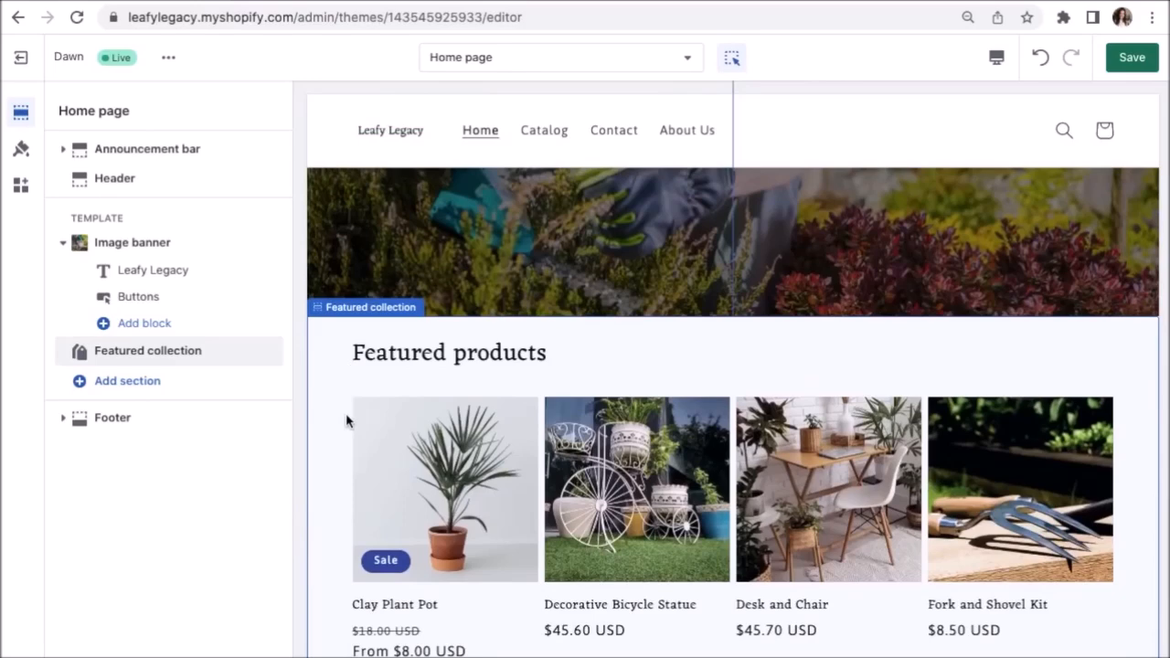
{"action": "scroll", "coordinate": [346, 420], "scroll_direction": "up", "scroll_amount": 1}
{"action": "mouse_move", "coordinate": [738, 375]}
{"action": "left_click", "coordinate": [733, 375]}
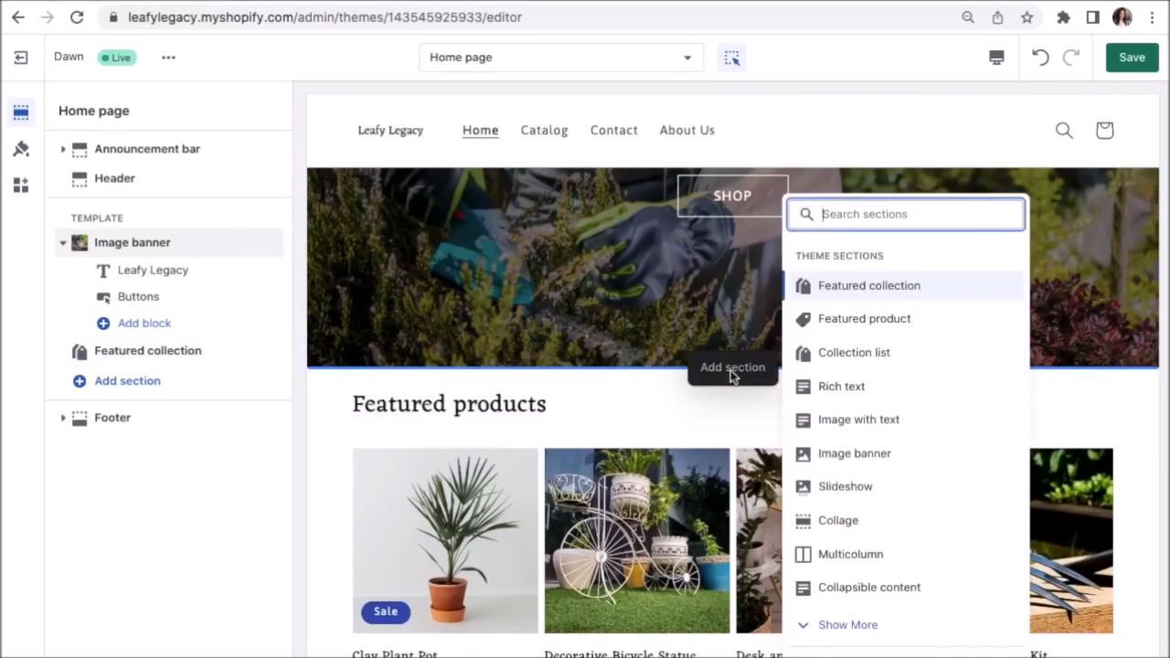
{"action": "left_click", "coordinate": [847, 357]}
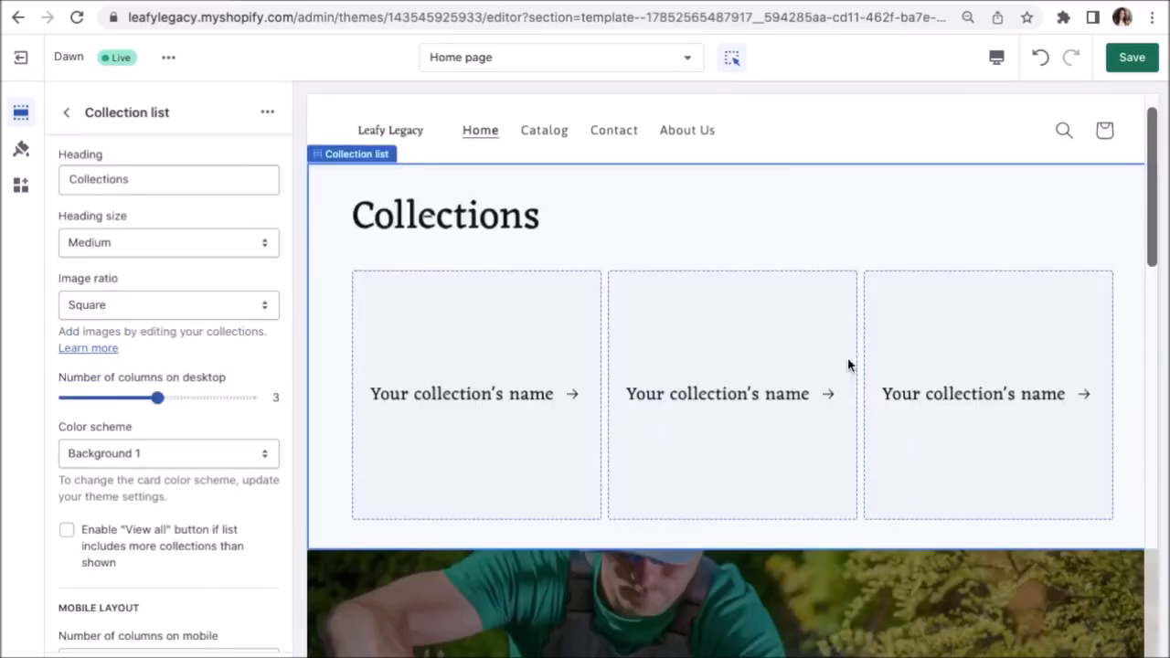
Assign Gardening Clothes, Gardening Tools and Outdoor Furniture & Decoration to the three collection cards.
{"action": "left_click", "coordinate": [474, 373]}
{"action": "left_click", "coordinate": [212, 192]}
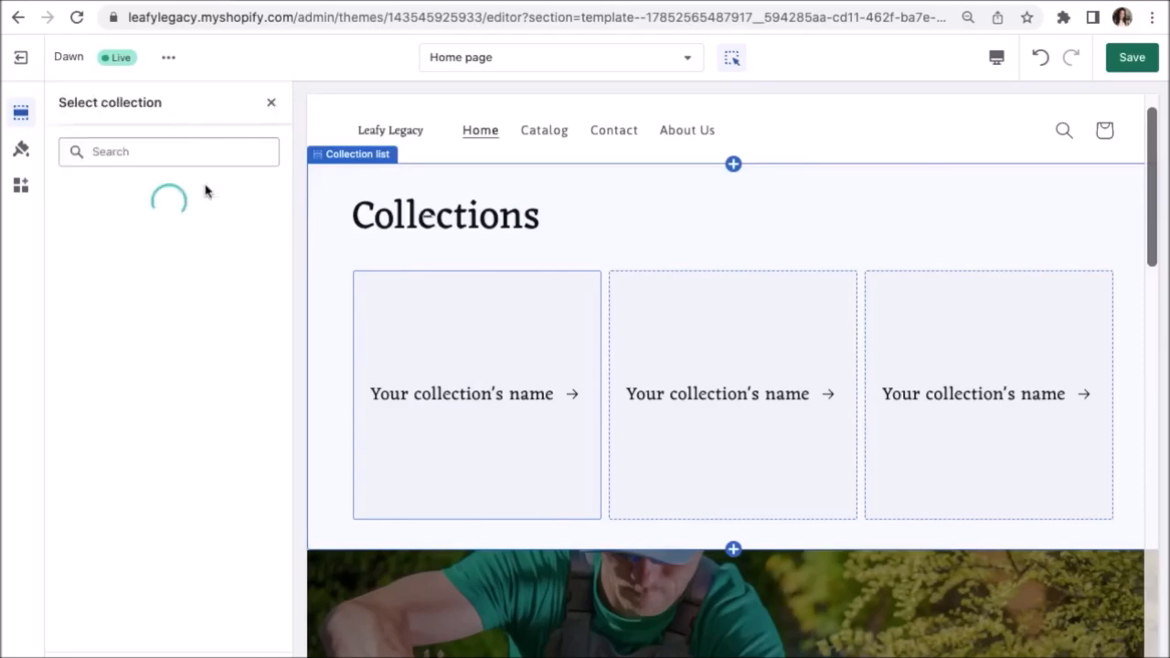
{"action": "left_click", "coordinate": [206, 250]}
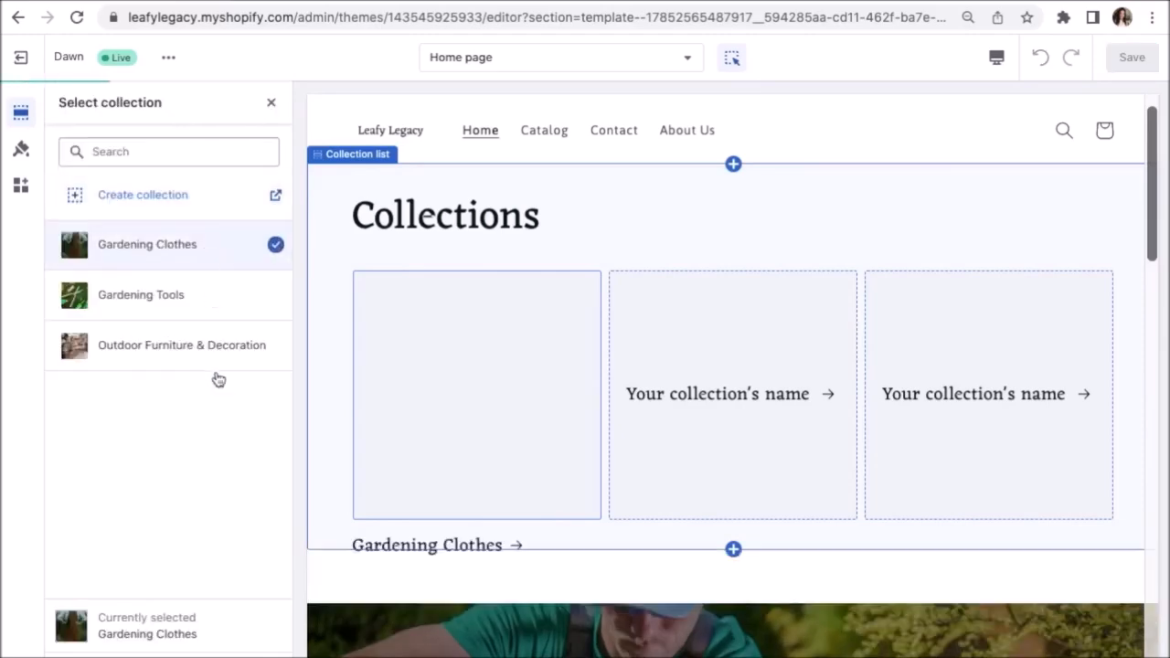
{"action": "left_click", "coordinate": [249, 641]}
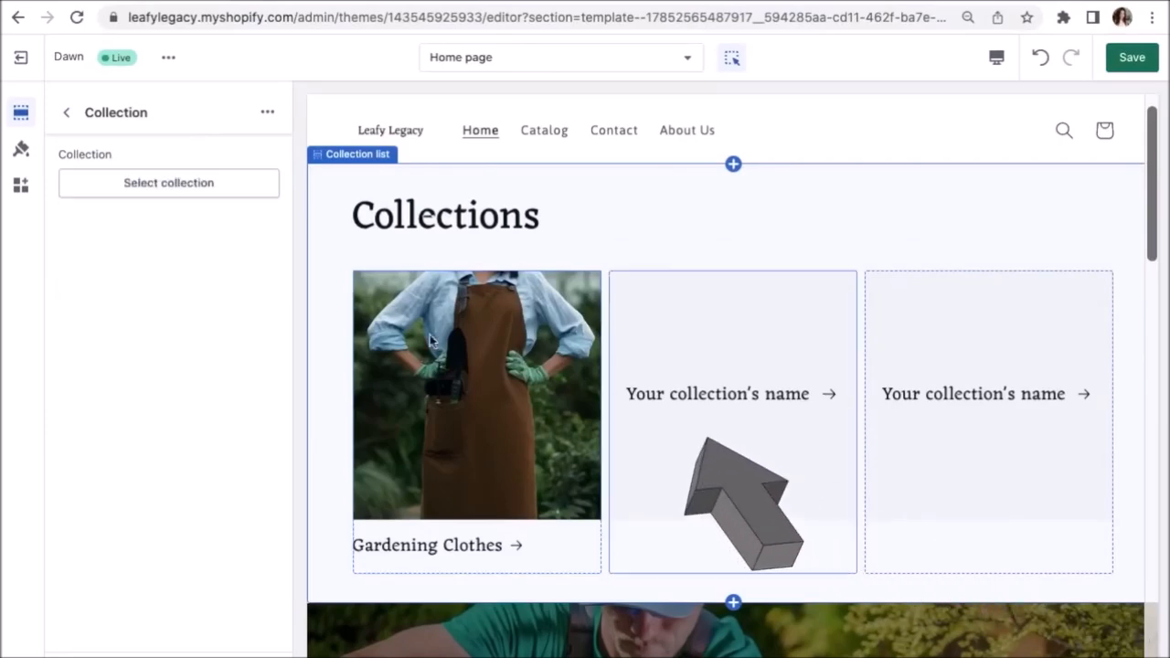
{"action": "left_click", "coordinate": [209, 183]}
{"action": "left_click", "coordinate": [199, 294]}
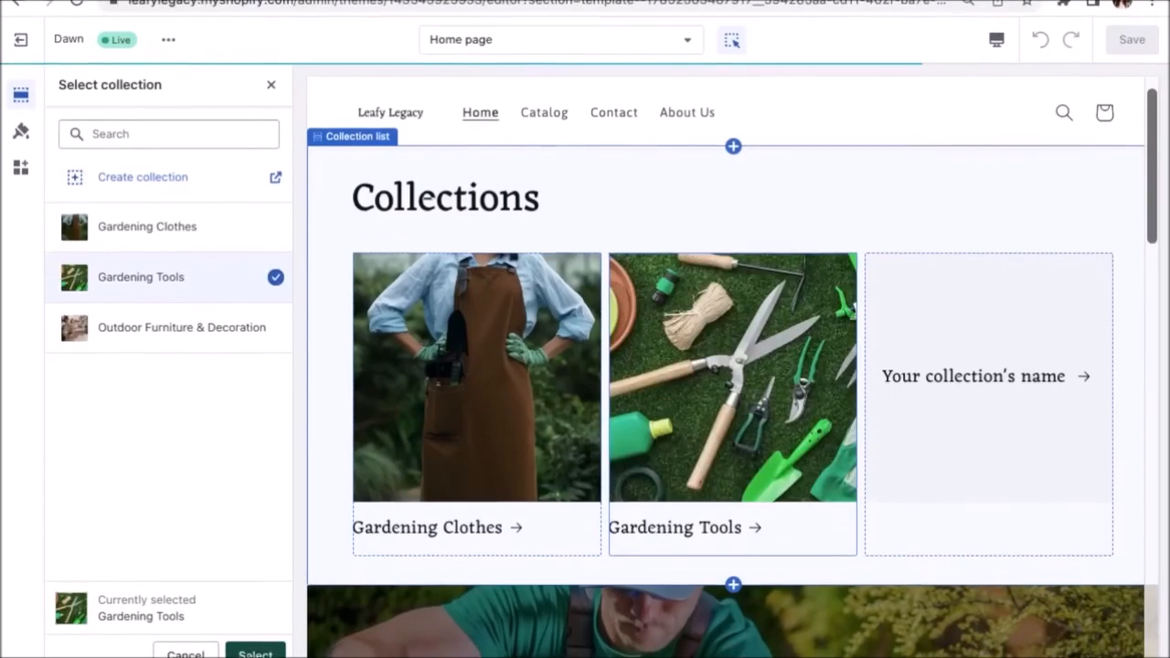
{"action": "left_click", "coordinate": [252, 655]}
{"action": "left_click", "coordinate": [972, 422]}
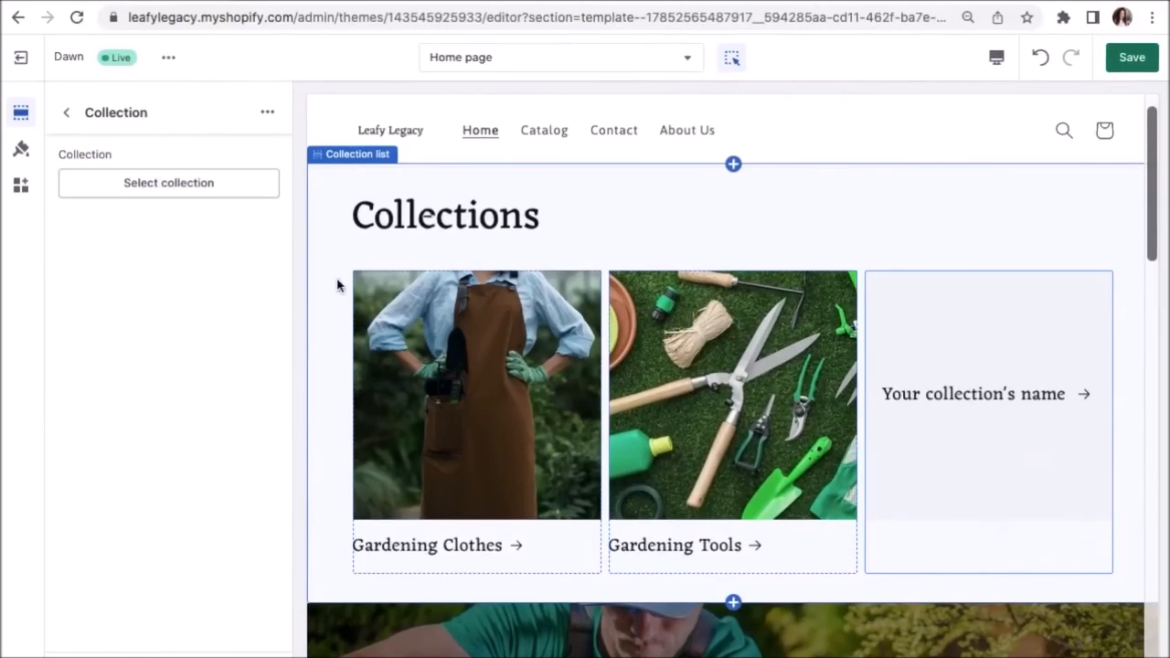
{"action": "left_click", "coordinate": [203, 184]}
{"action": "left_click", "coordinate": [208, 348]}
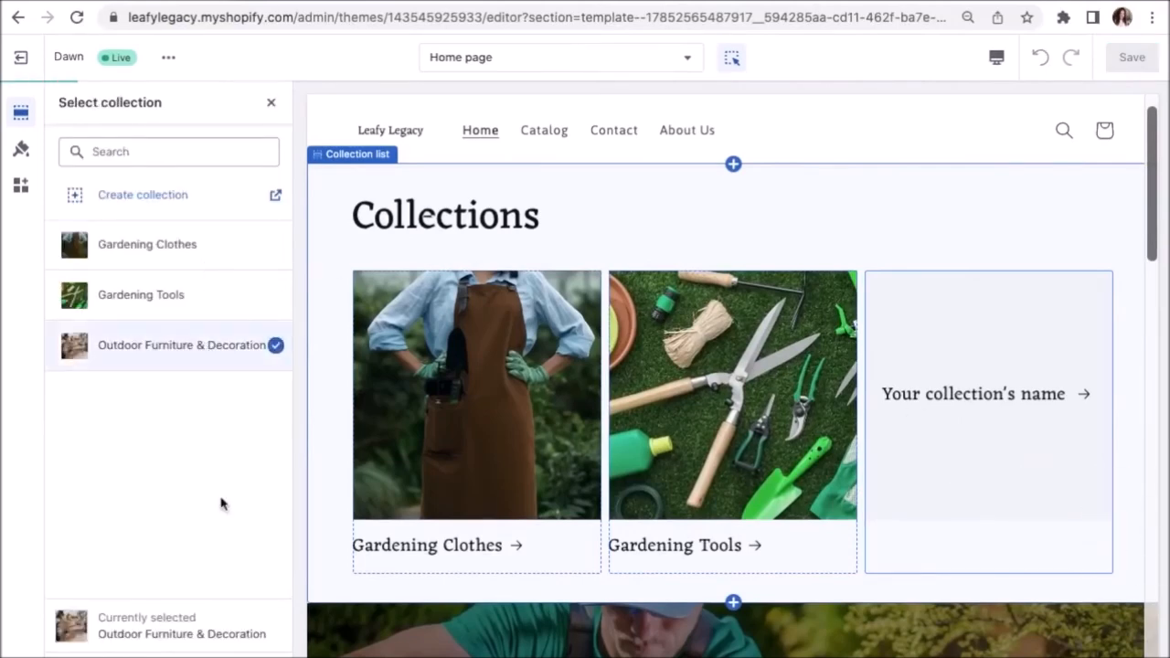
{"action": "left_click", "coordinate": [254, 653]}
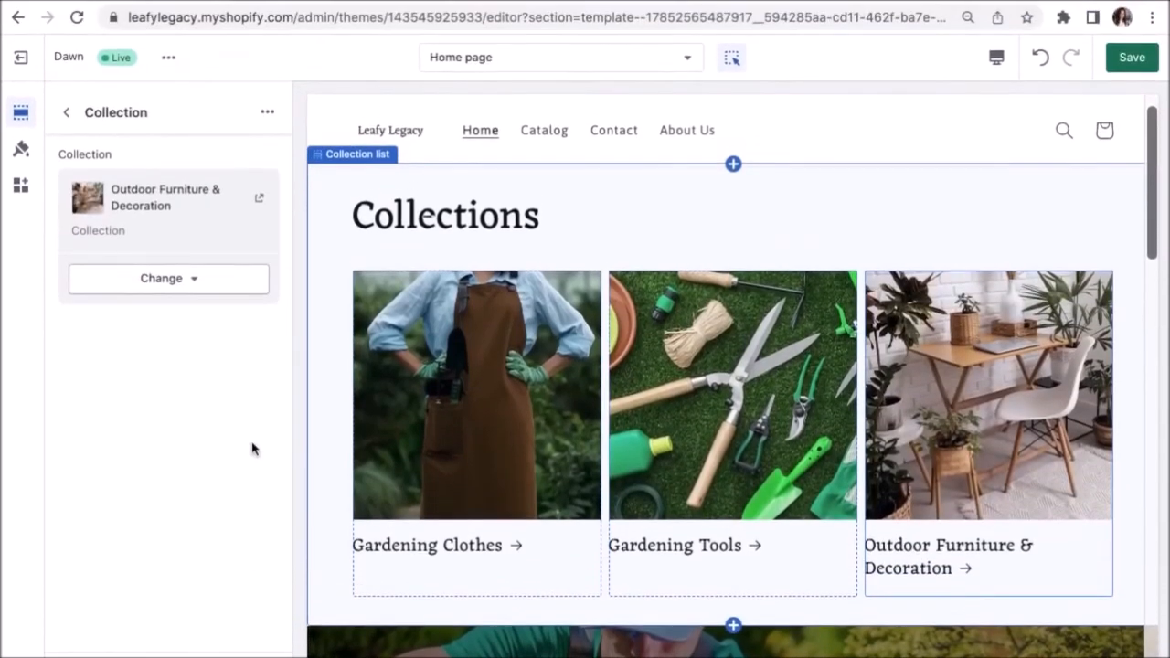
{"action": "left_click", "coordinate": [67, 113]}
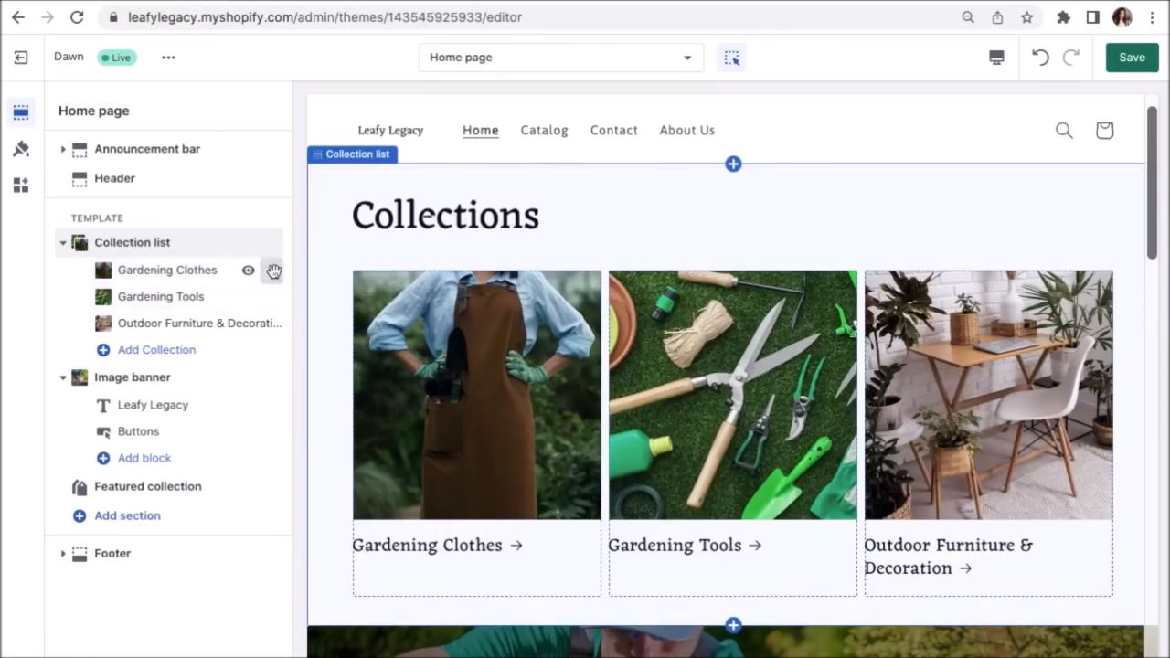
Move Gardening Clothes to the end of the collection list and preview the Gardening Tools collection page.
{"action": "left_click_drag", "start_coordinate": [274, 273], "coordinate": [268, 322]}
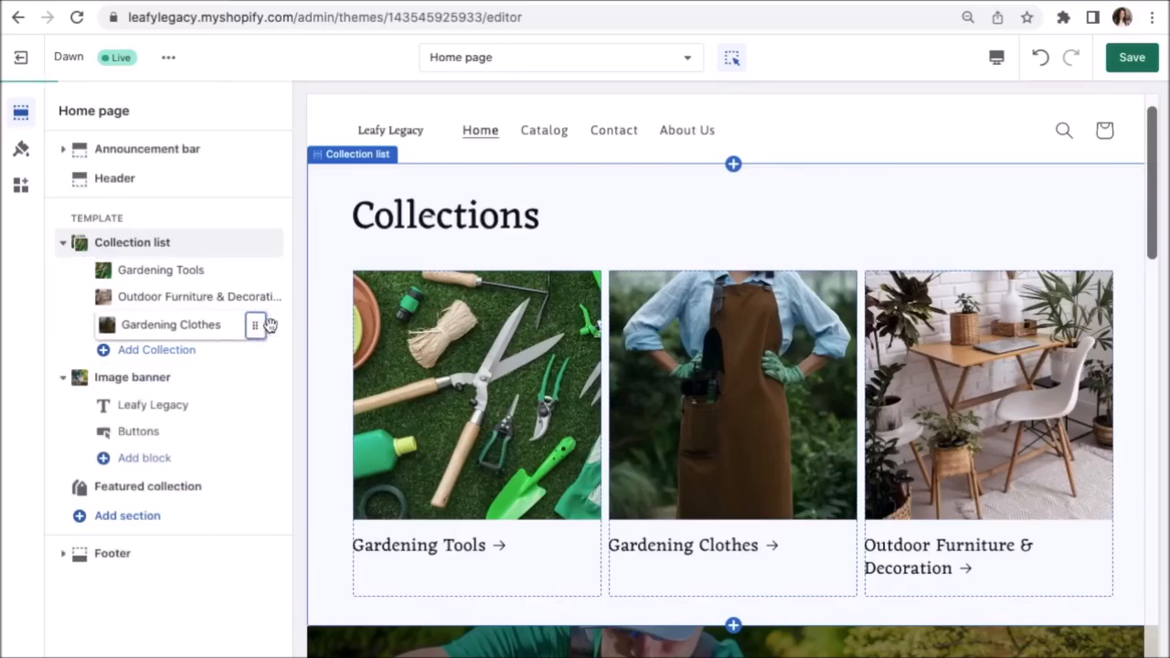
{"action": "left_click", "coordinate": [471, 377]}
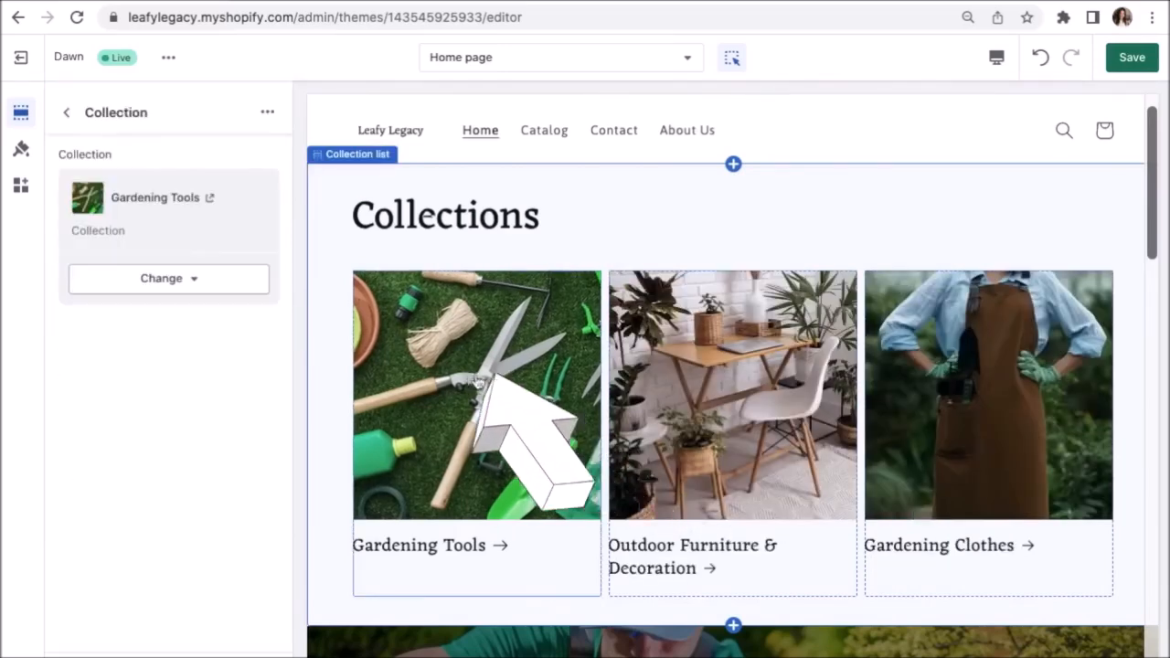
{"action": "left_click", "coordinate": [504, 396]}
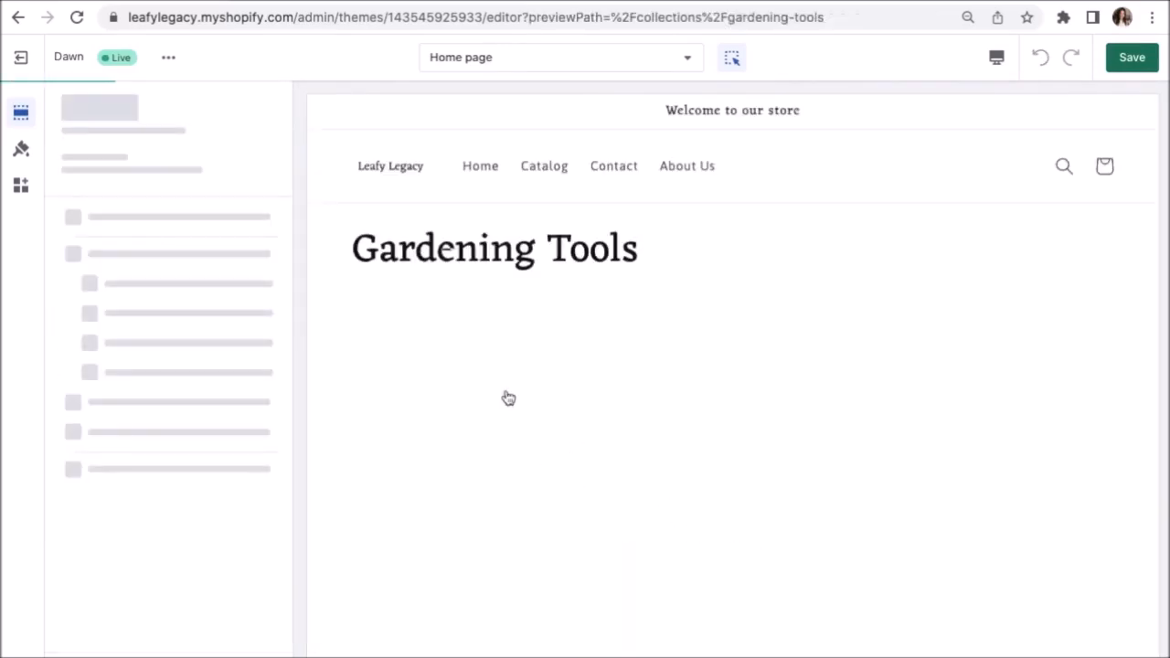
{"action": "scroll", "coordinate": [506, 390], "scroll_direction": "down", "scroll_amount": 3}
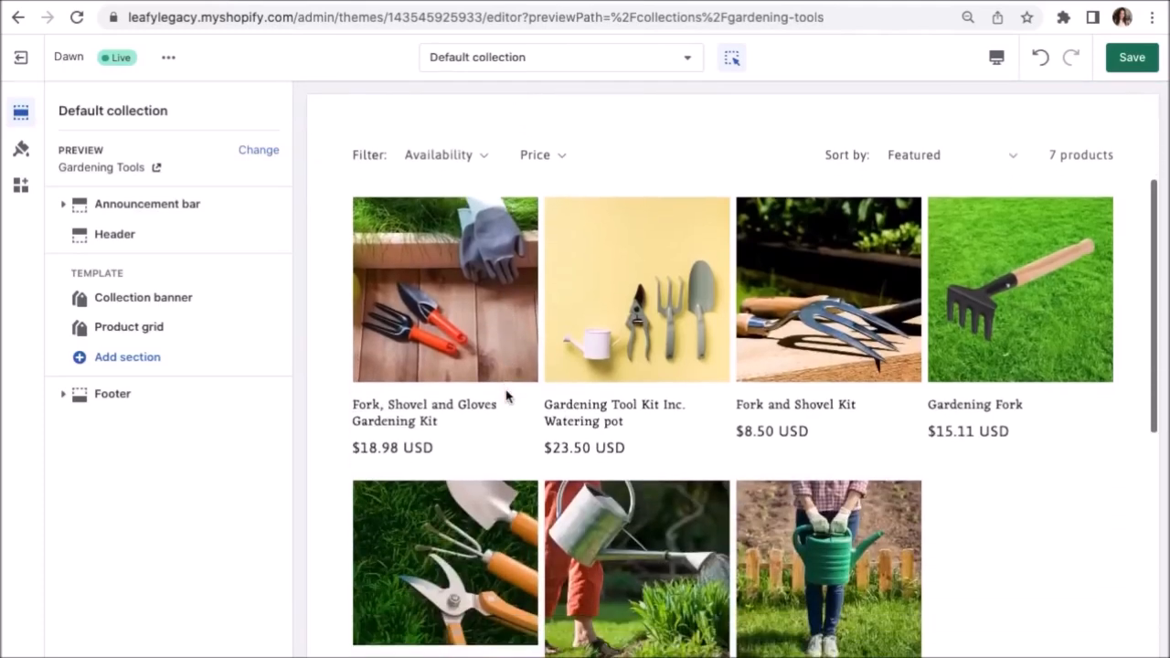
{"action": "scroll", "coordinate": [505, 389], "scroll_direction": "up", "scroll_amount": 1}
{"action": "scroll", "coordinate": [506, 390], "scroll_direction": "up", "scroll_amount": 3}
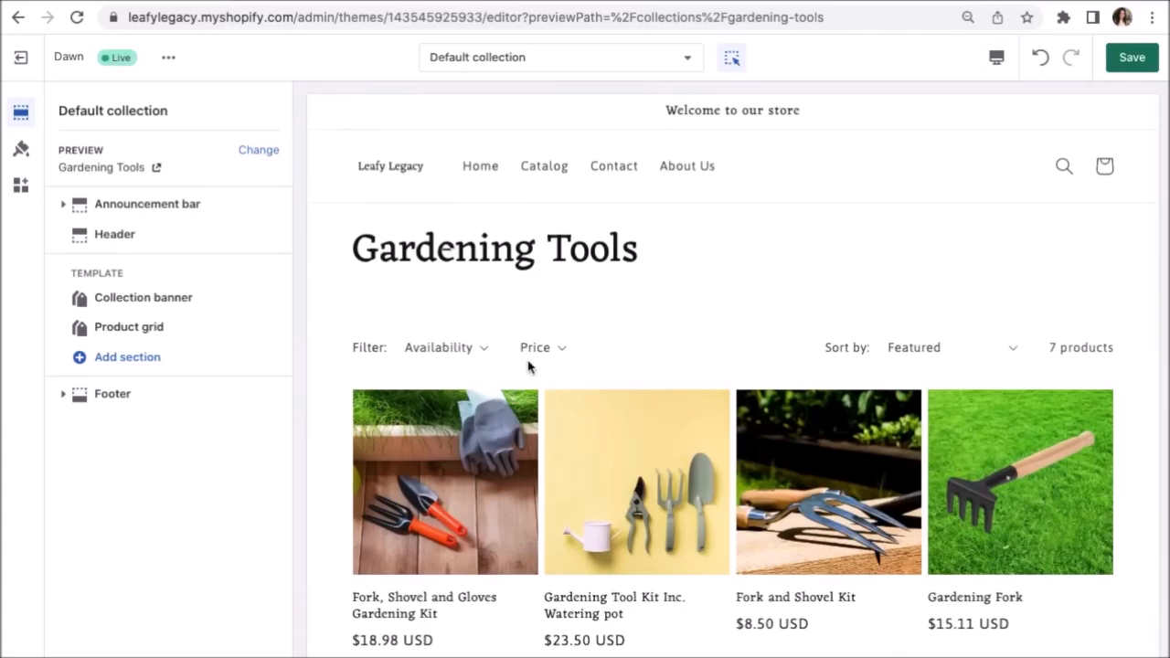
Switch the editor back to the Home page template.
{"action": "left_click", "coordinate": [599, 65]}
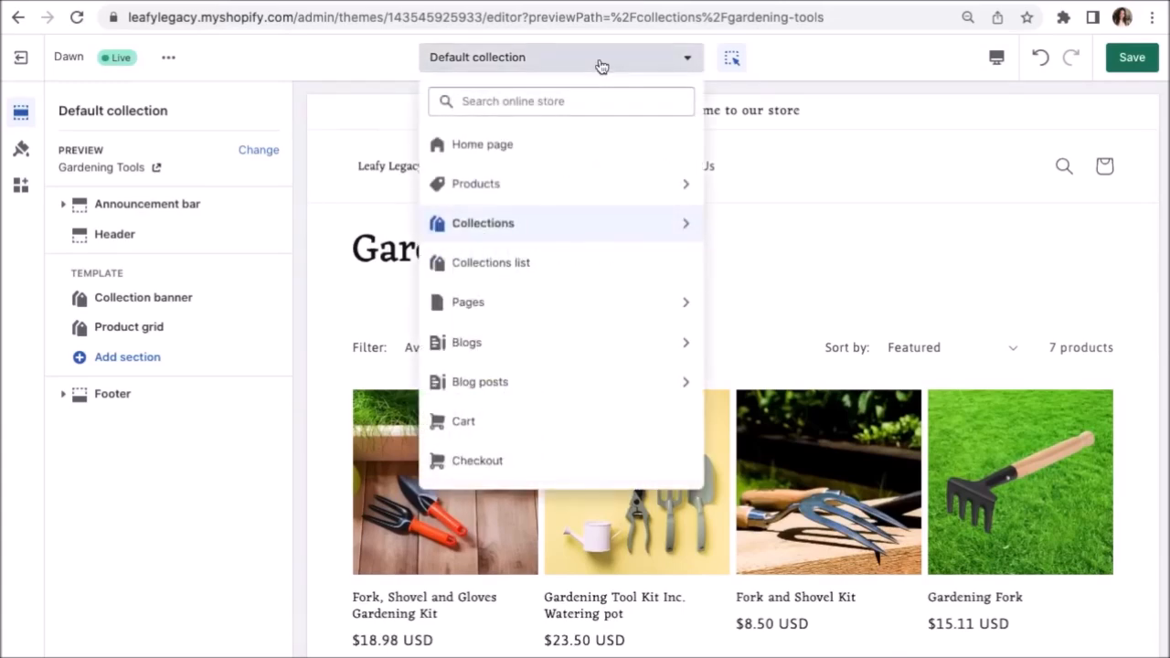
{"action": "left_click", "coordinate": [591, 160]}
{"action": "scroll", "coordinate": [801, 173], "scroll_direction": "down", "scroll_amount": 5}
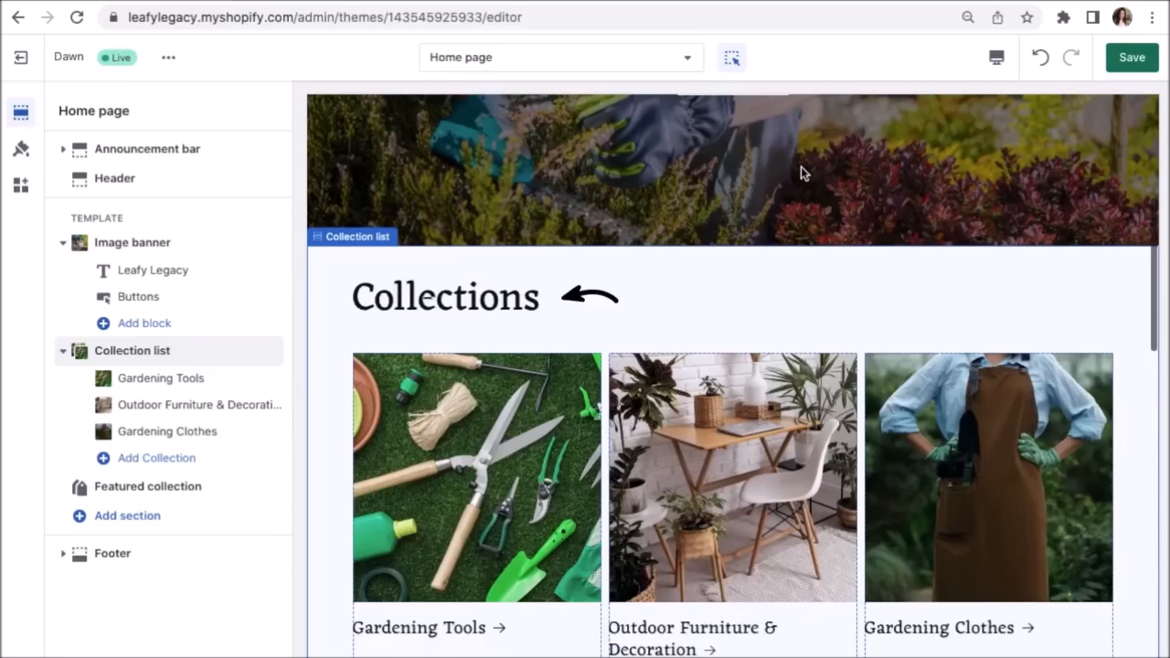
Retitle the collection list 'Find Your Gardening Essentials', keeping Medium heading size.
{"action": "scroll", "coordinate": [801, 167], "scroll_direction": "up", "scroll_amount": 1}
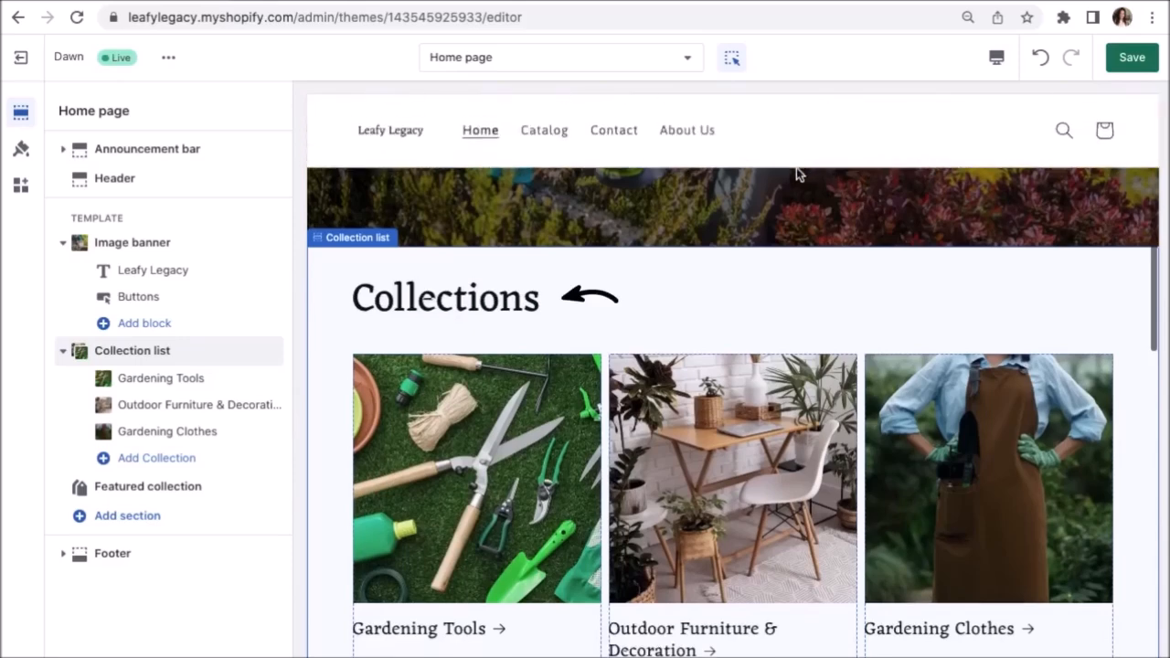
{"action": "left_click", "coordinate": [484, 292]}
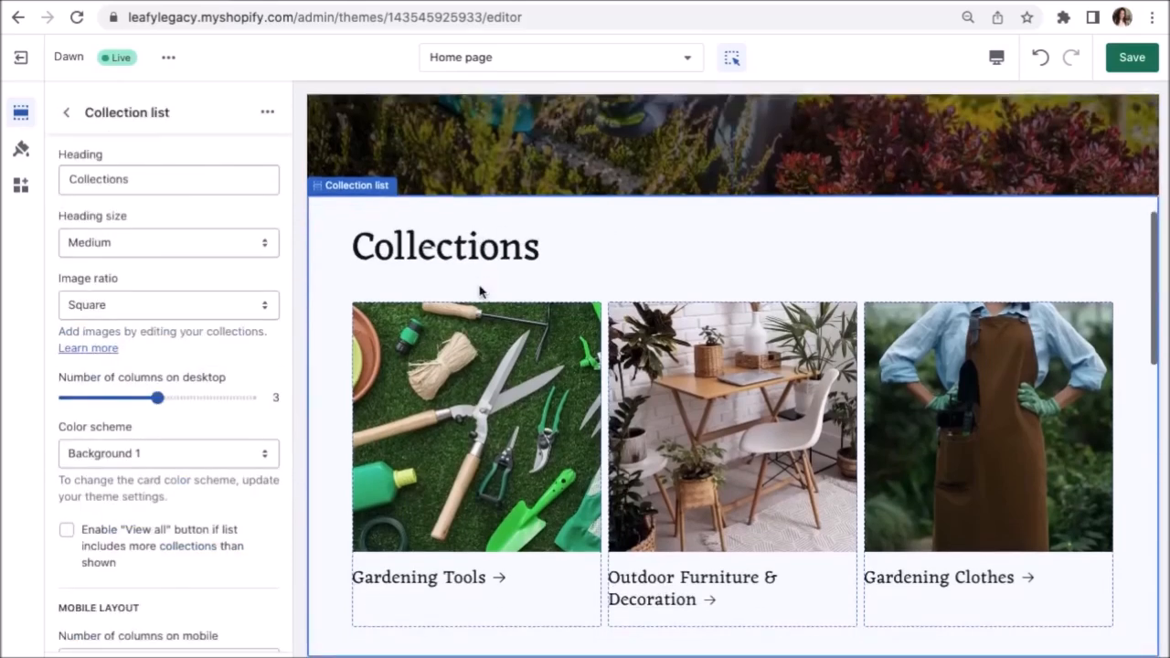
{"action": "left_click_drag", "start_coordinate": [151, 181], "coordinate": [62, 179]}
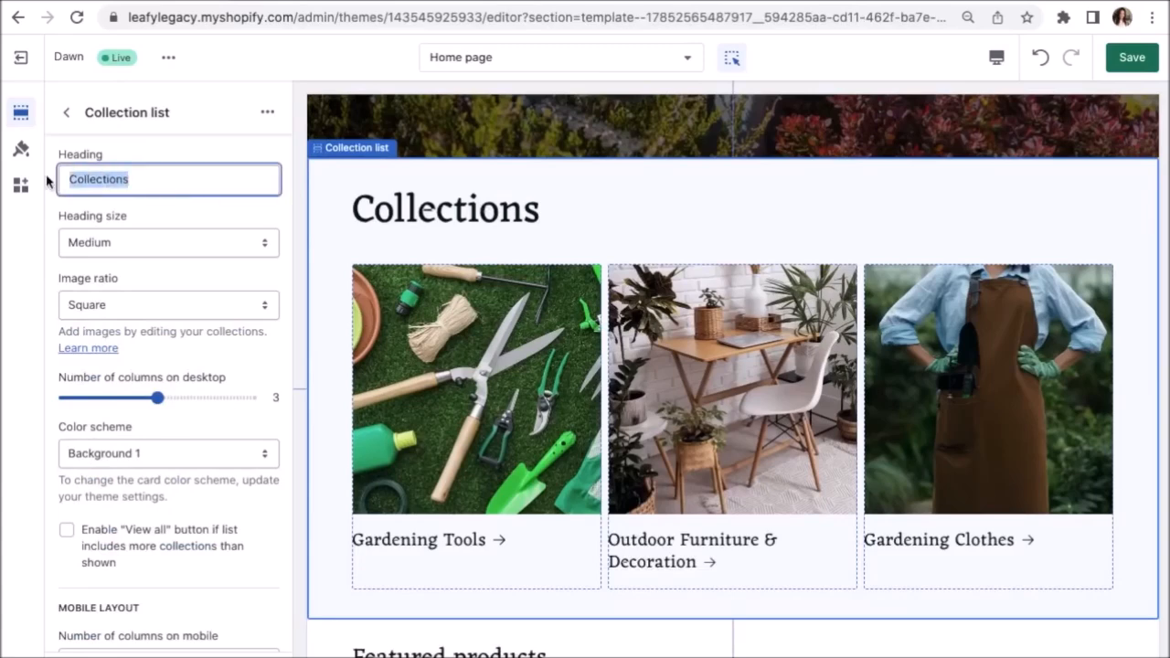
{"action": "type", "text": "Find Your"}
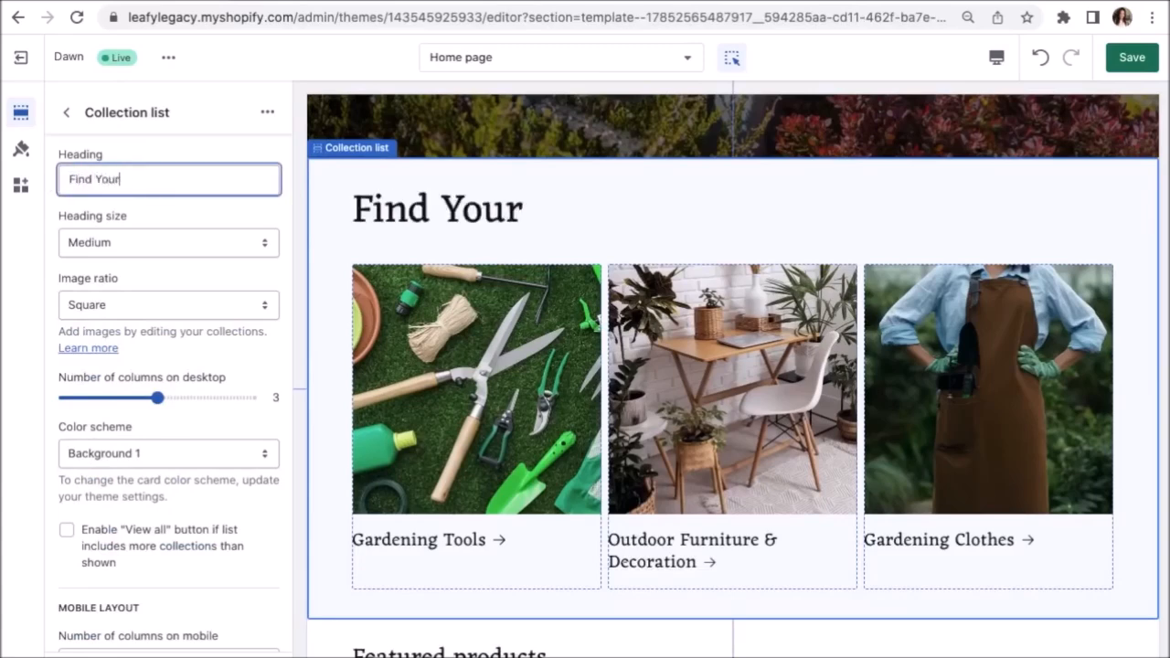
{"action": "type", "text": " Gardening Essentials"}
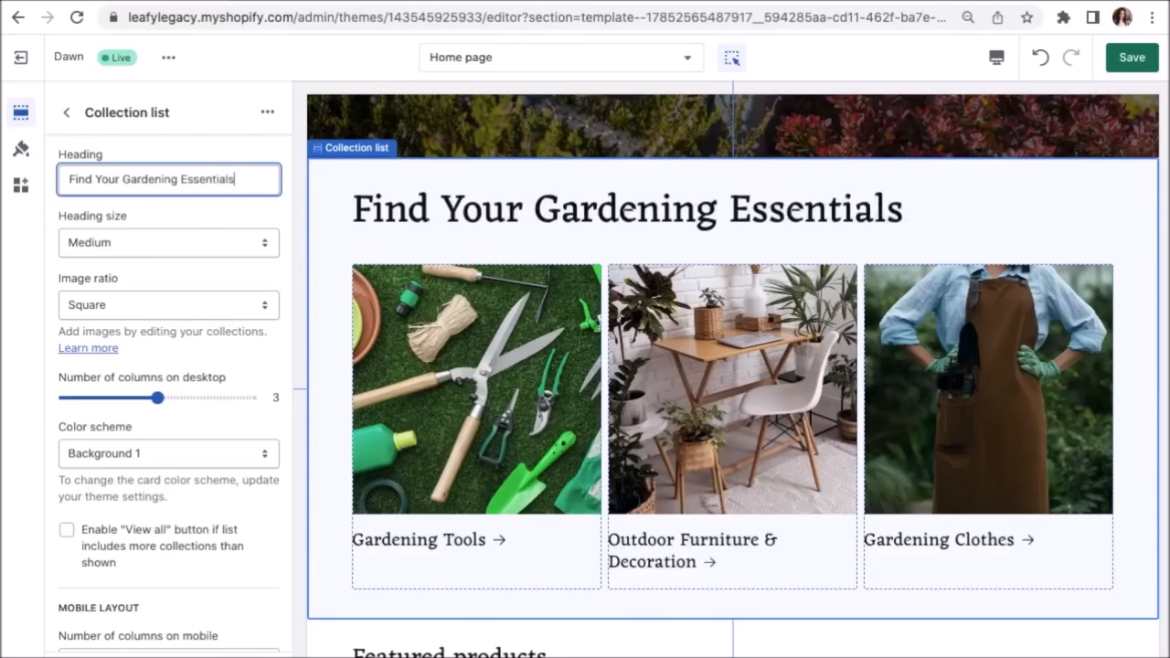
{"action": "left_click", "coordinate": [259, 241]}
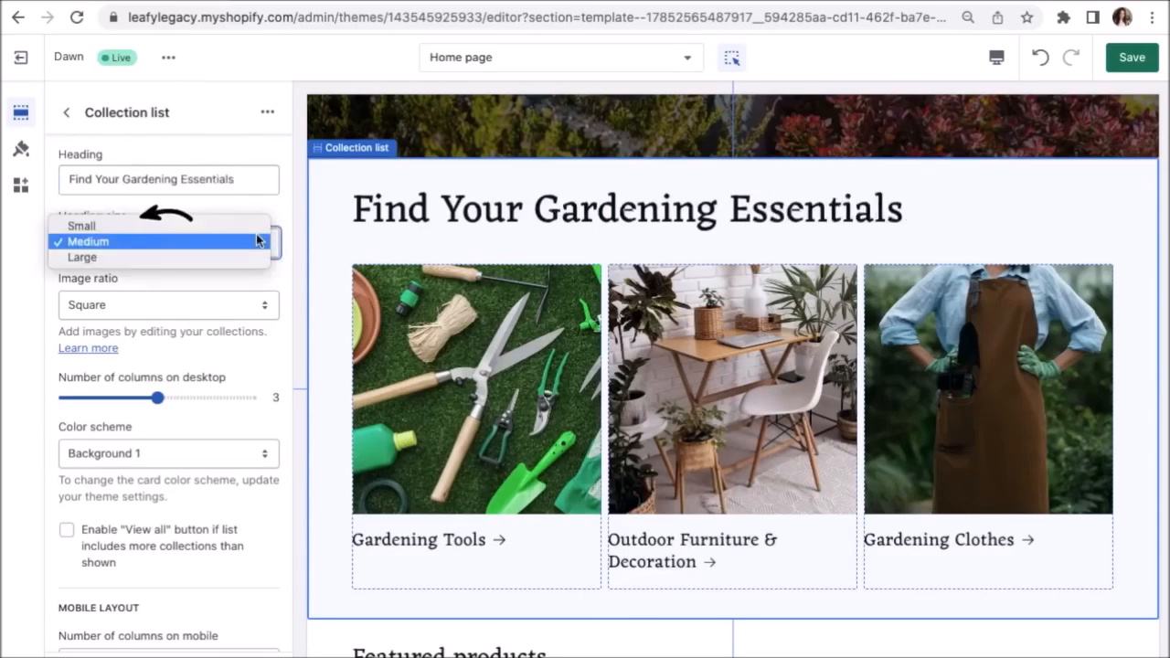
{"action": "left_click", "coordinate": [261, 244]}
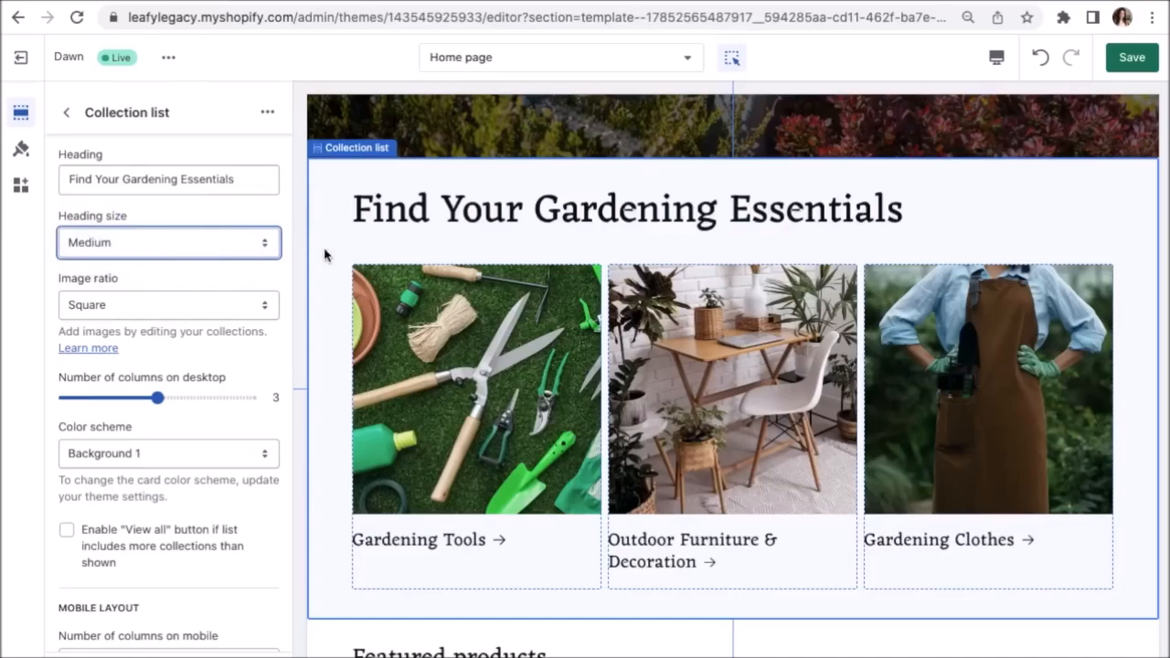
Delete the collection list heading entirely, leaving it blank.
{"action": "scroll", "coordinate": [323, 254], "scroll_direction": "up", "scroll_amount": 4}
{"action": "left_click", "coordinate": [240, 183]}
{"action": "left_click_drag", "start_coordinate": [241, 183], "coordinate": [80, 183]}
{"action": "key", "text": "BackSpace"}
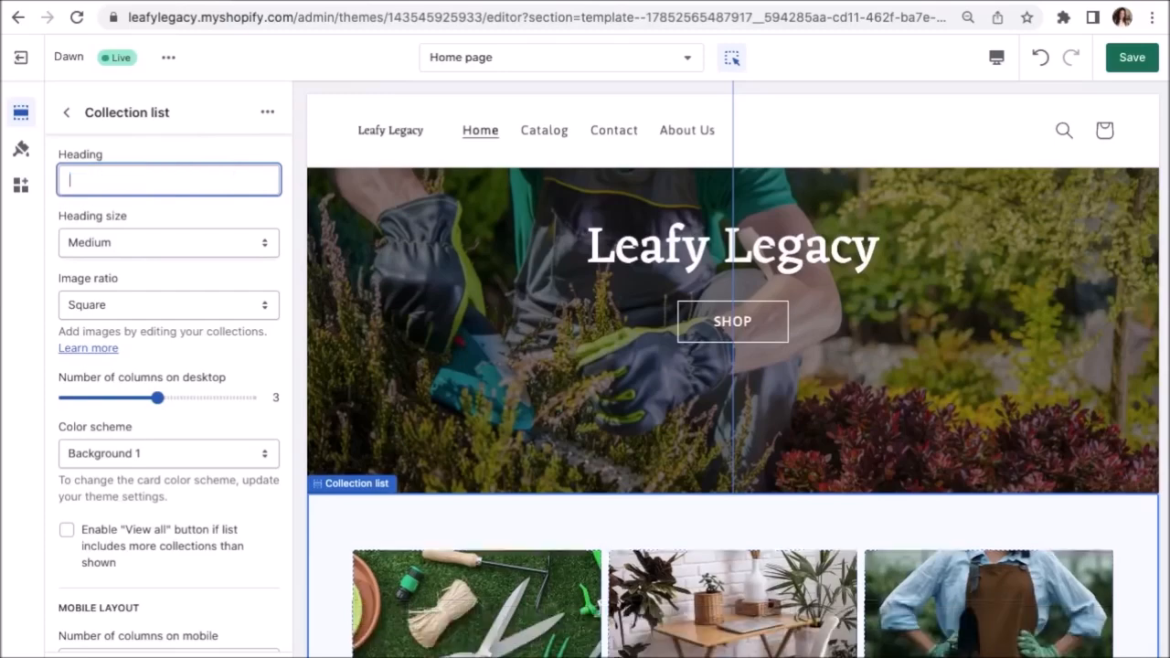
{"action": "left_click", "coordinate": [293, 324]}
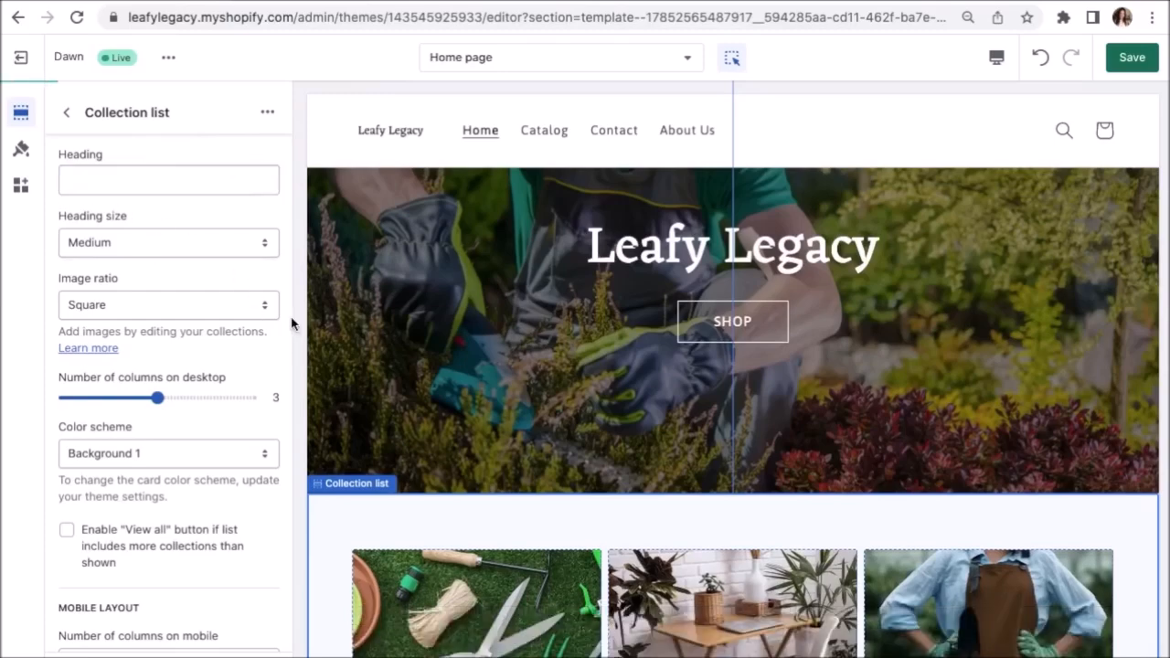
{"action": "scroll", "coordinate": [316, 453], "scroll_direction": "up", "scroll_amount": 2}
{"action": "scroll", "coordinate": [315, 451], "scroll_direction": "up", "scroll_amount": 1}
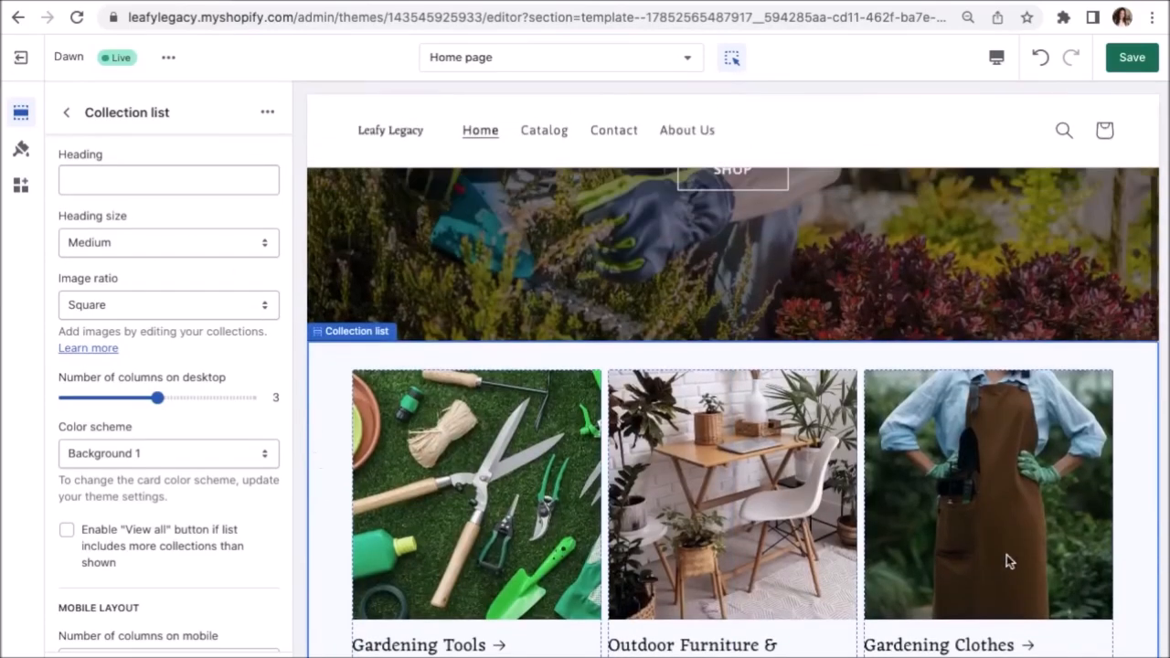
{"action": "scroll", "coordinate": [1112, 496], "scroll_direction": "down", "scroll_amount": 2}
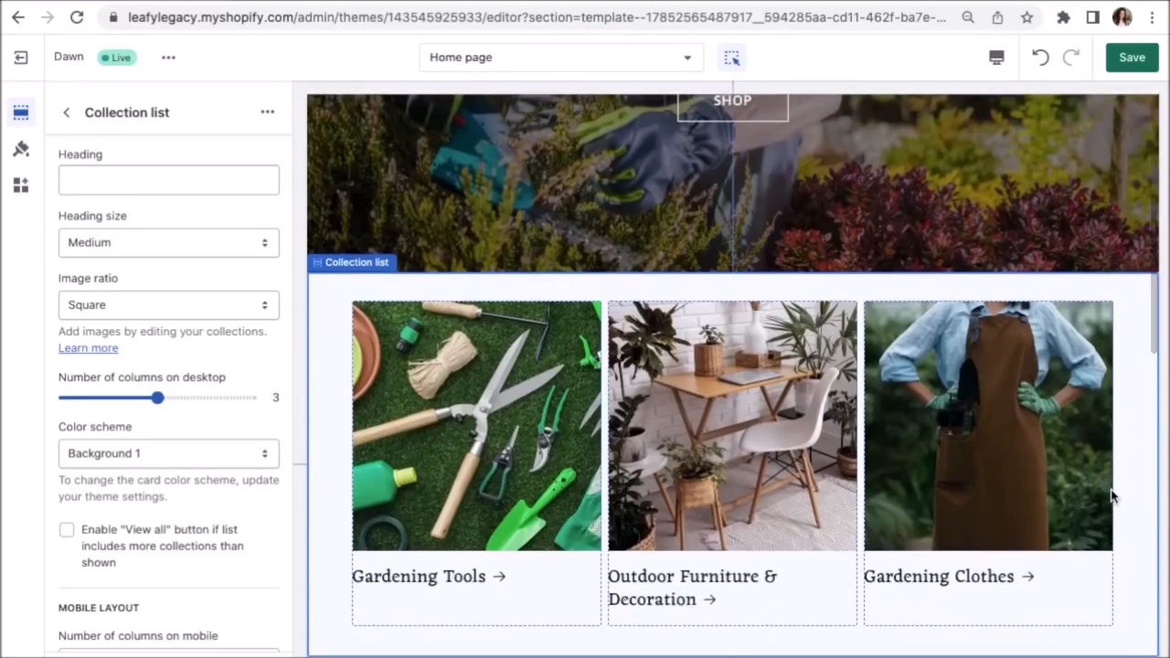
{"action": "scroll", "coordinate": [1126, 508], "scroll_direction": "down", "scroll_amount": 1}
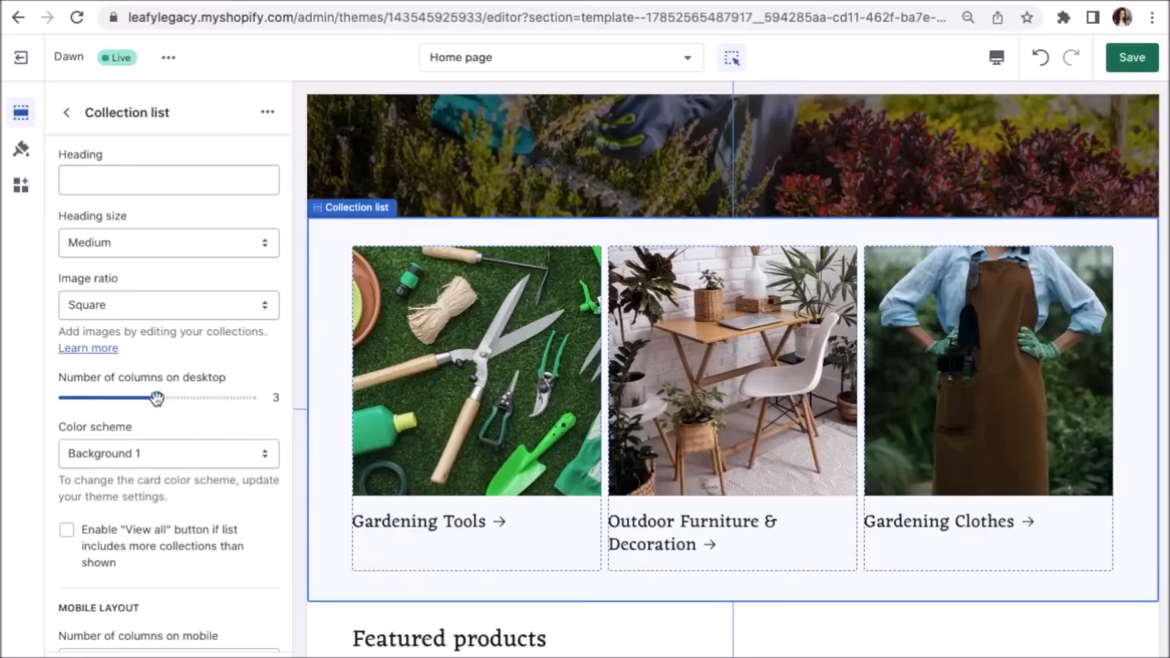
{"action": "left_click_drag", "start_coordinate": [157, 398], "coordinate": [247, 400]}
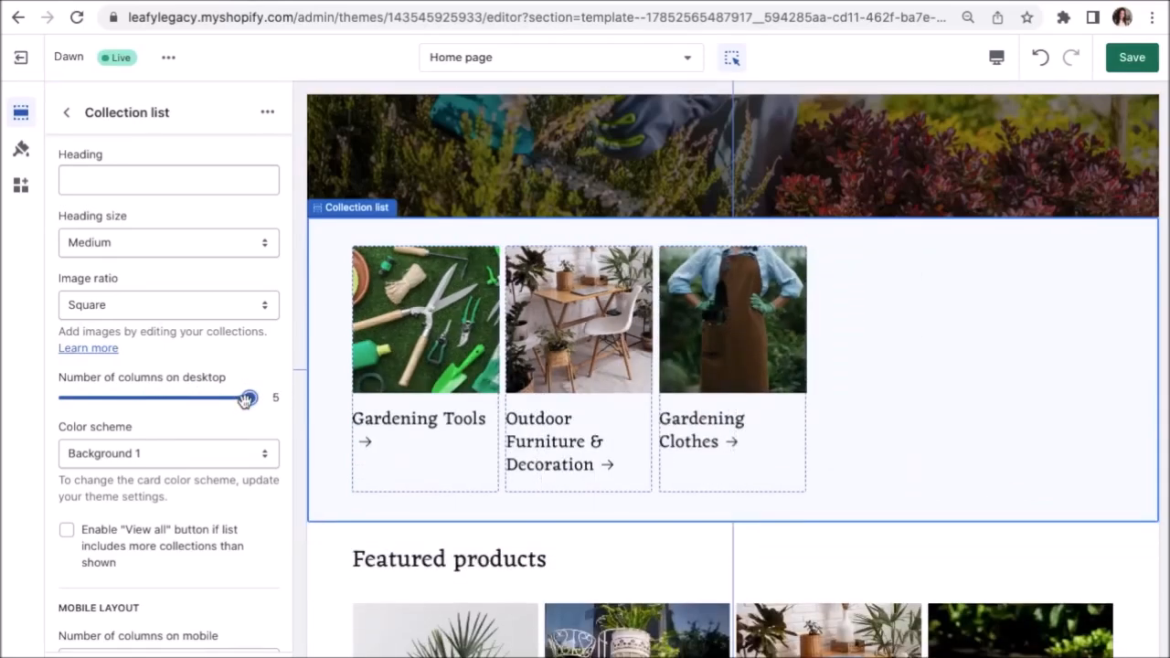
{"action": "left_click_drag", "start_coordinate": [247, 400], "coordinate": [156, 399]}
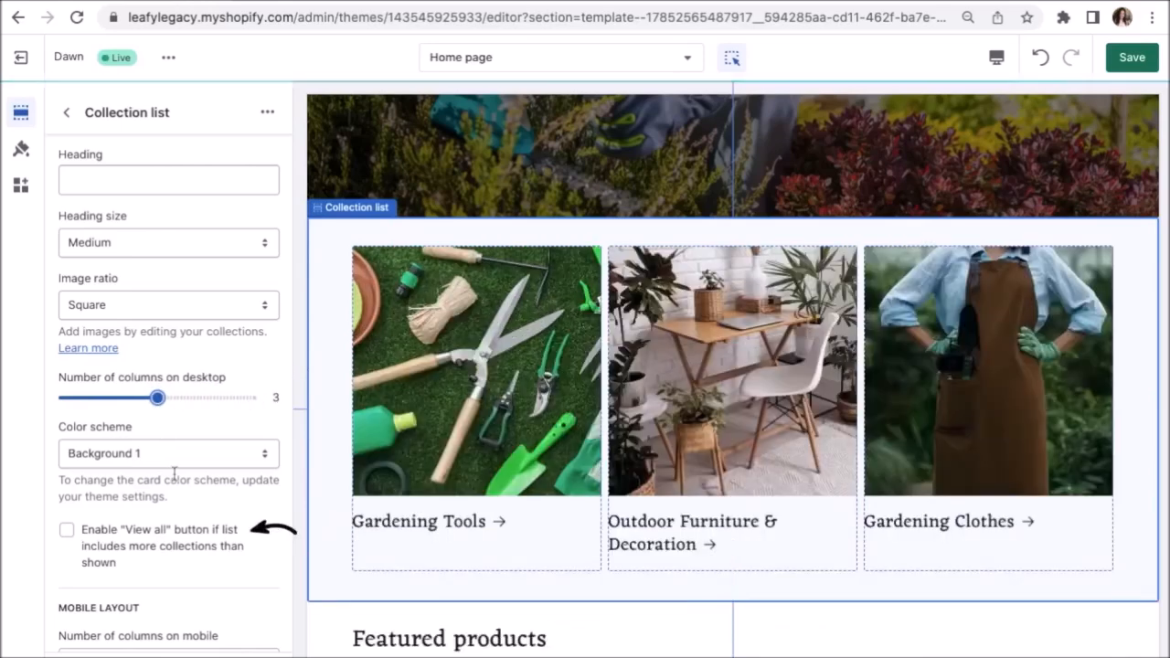
{"action": "left_click", "coordinate": [67, 532]}
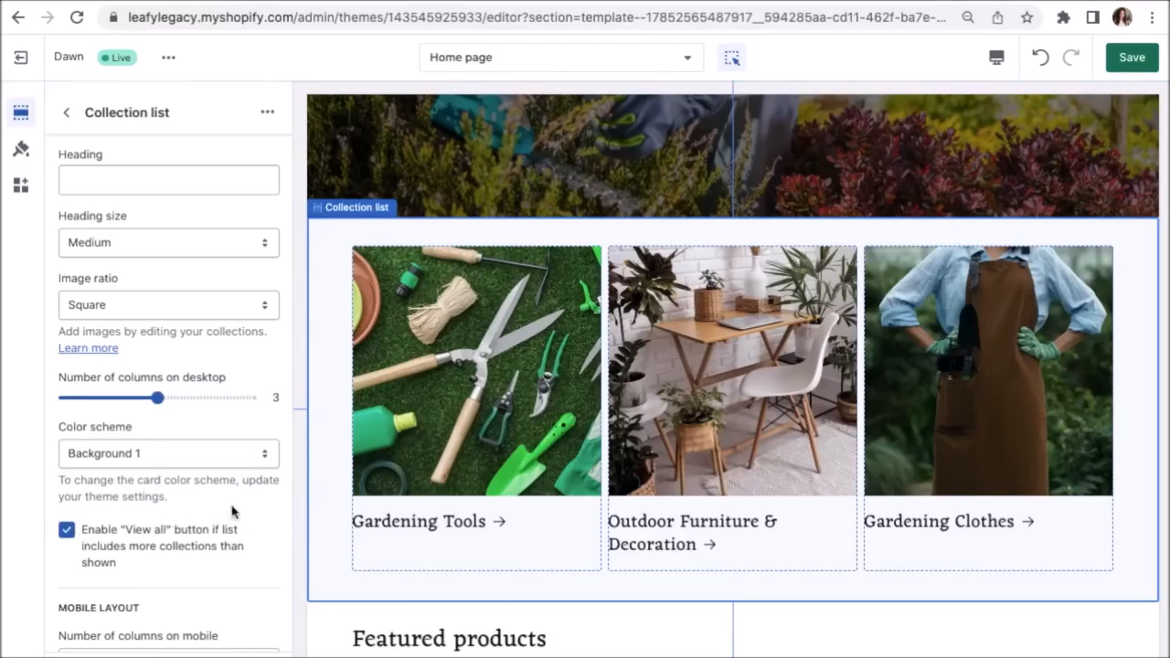
Turn the View all option off and duplicate the collection list section.
{"action": "left_click", "coordinate": [157, 538]}
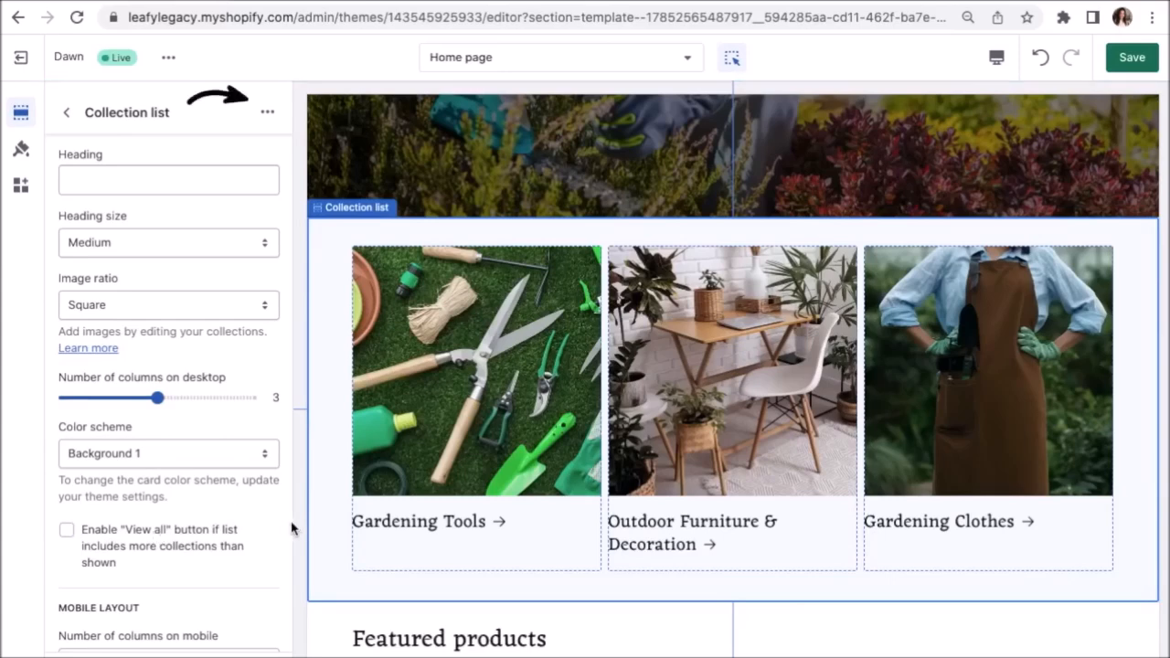
{"action": "left_click", "coordinate": [267, 112]}
{"action": "left_click", "coordinate": [311, 151]}
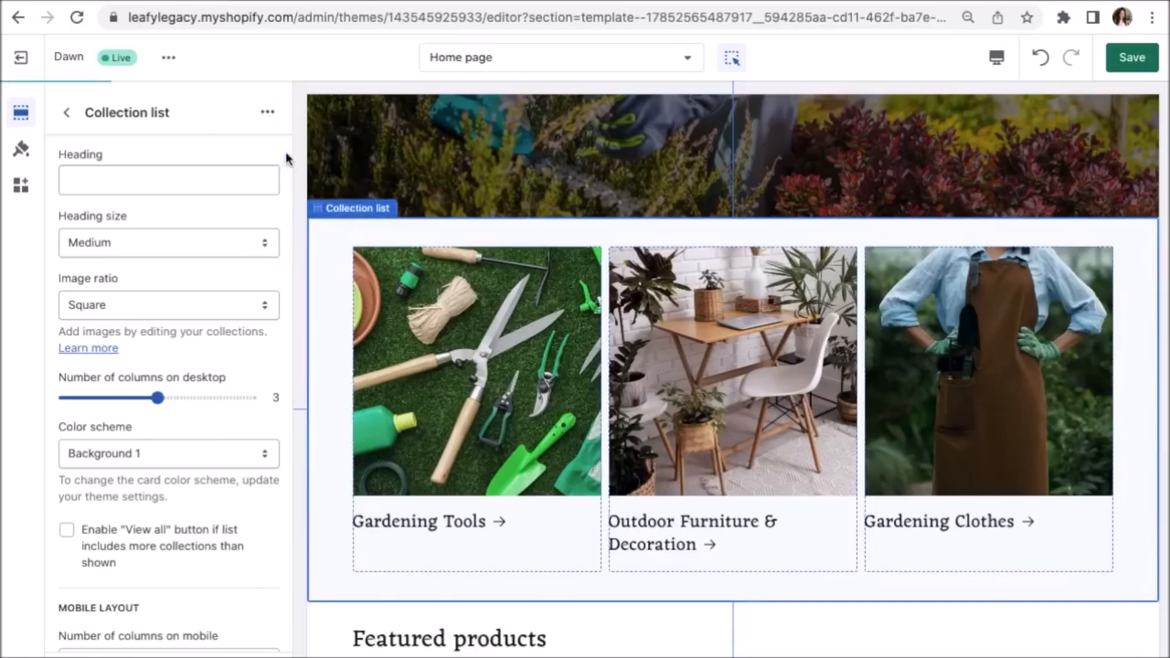
{"action": "left_click", "coordinate": [426, 364]}
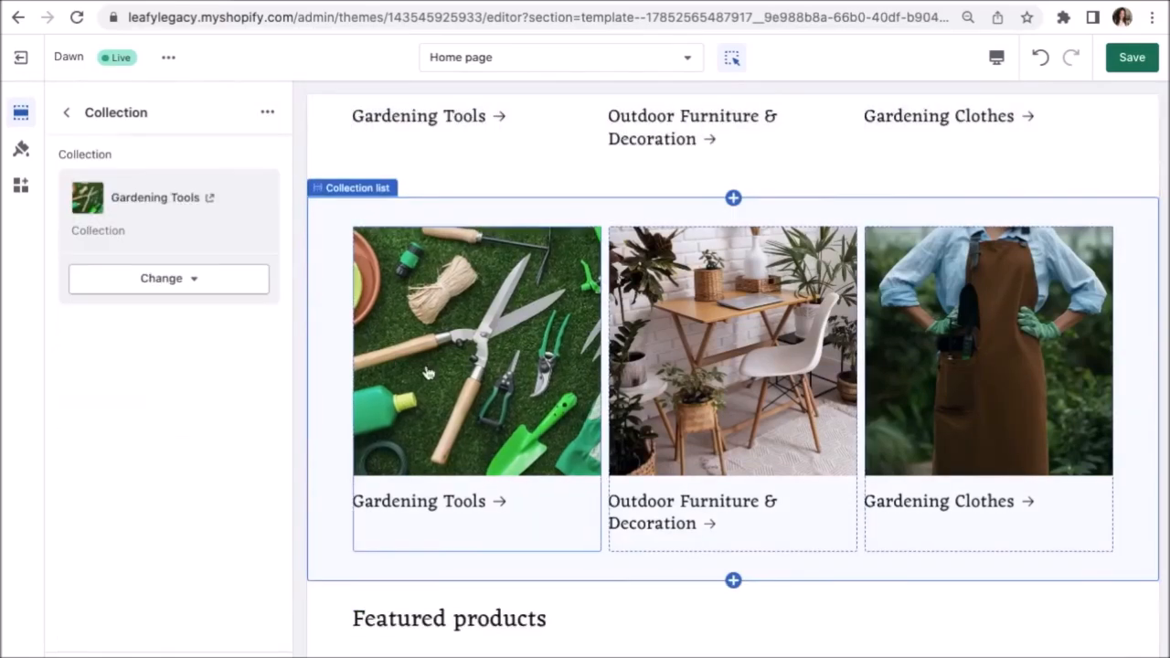
{"action": "left_click", "coordinate": [67, 113]}
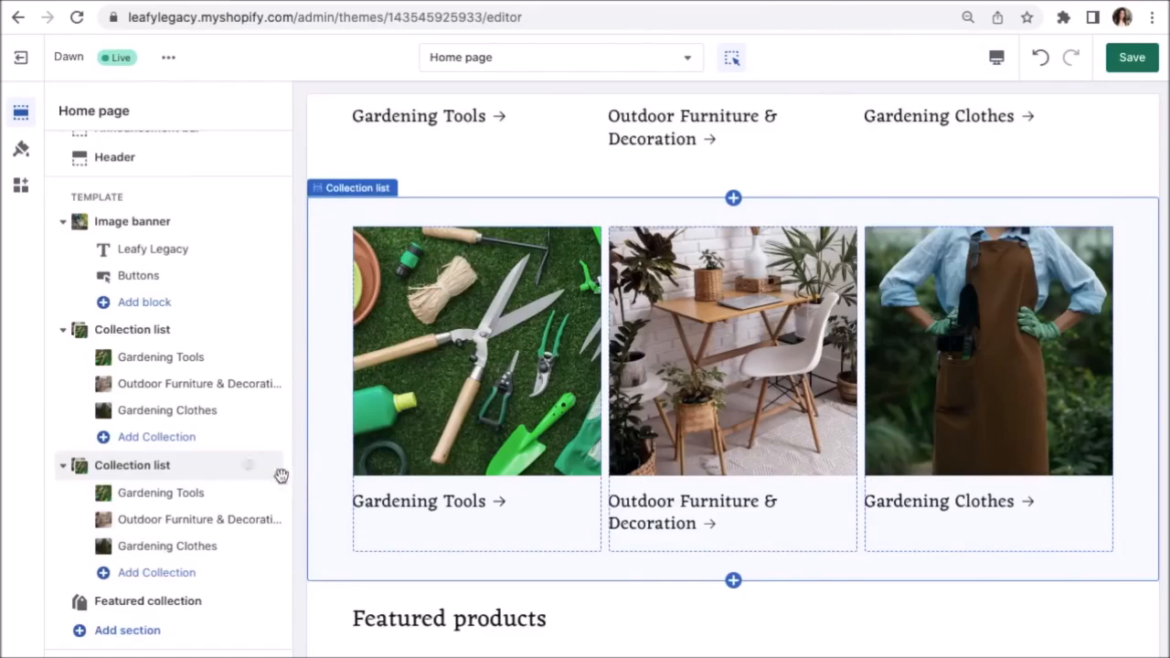
Move the duplicate collection list below Featured collection and return to the section list.
{"action": "mouse_move", "coordinate": [272, 468]}
{"action": "left_mouse_down"}
{"action": "mouse_move", "coordinate": [272, 499]}
{"action": "mouse_move", "coordinate": [269, 487]}
{"action": "left_mouse_up"}
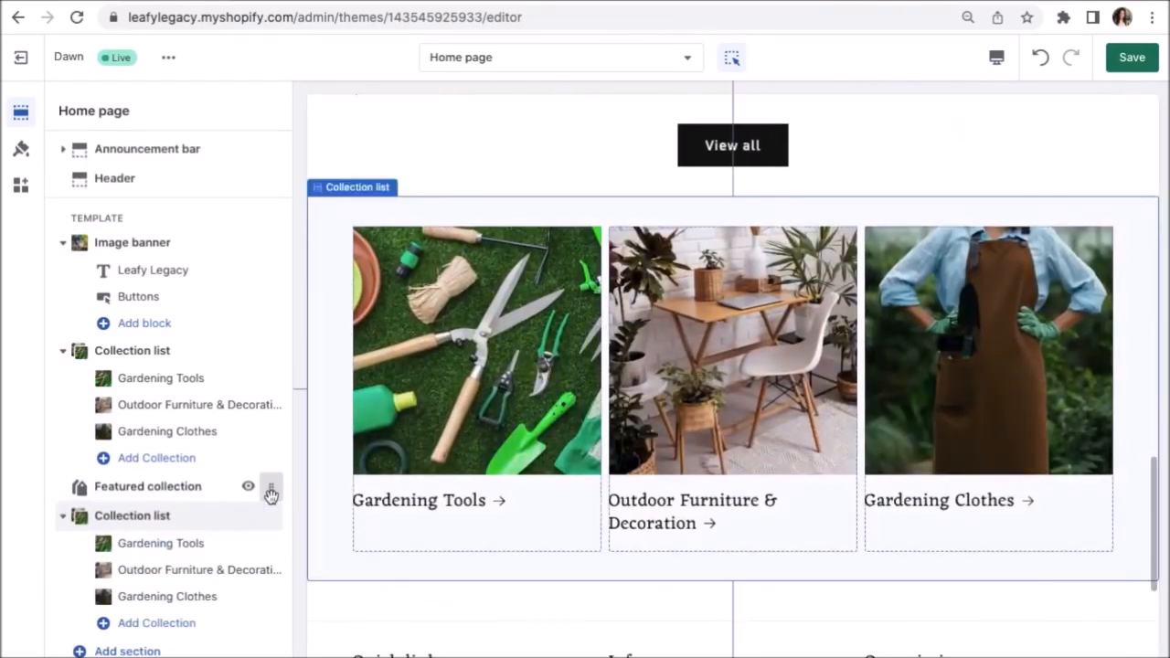
{"action": "left_click", "coordinate": [192, 532]}
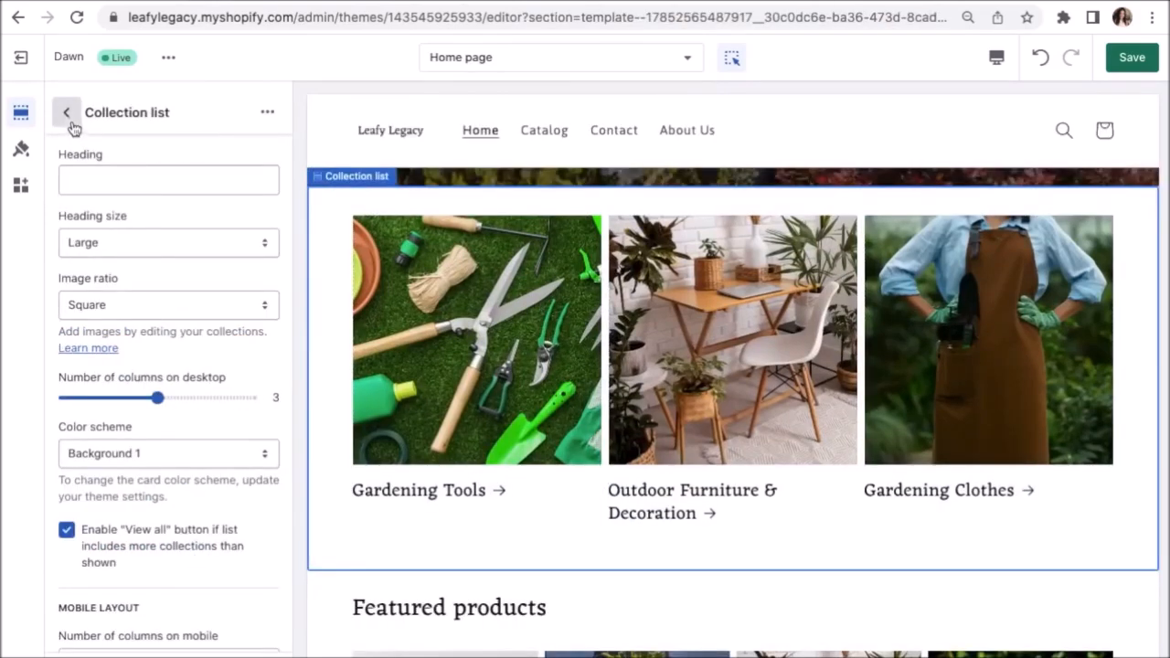
{"action": "left_click", "coordinate": [71, 124]}
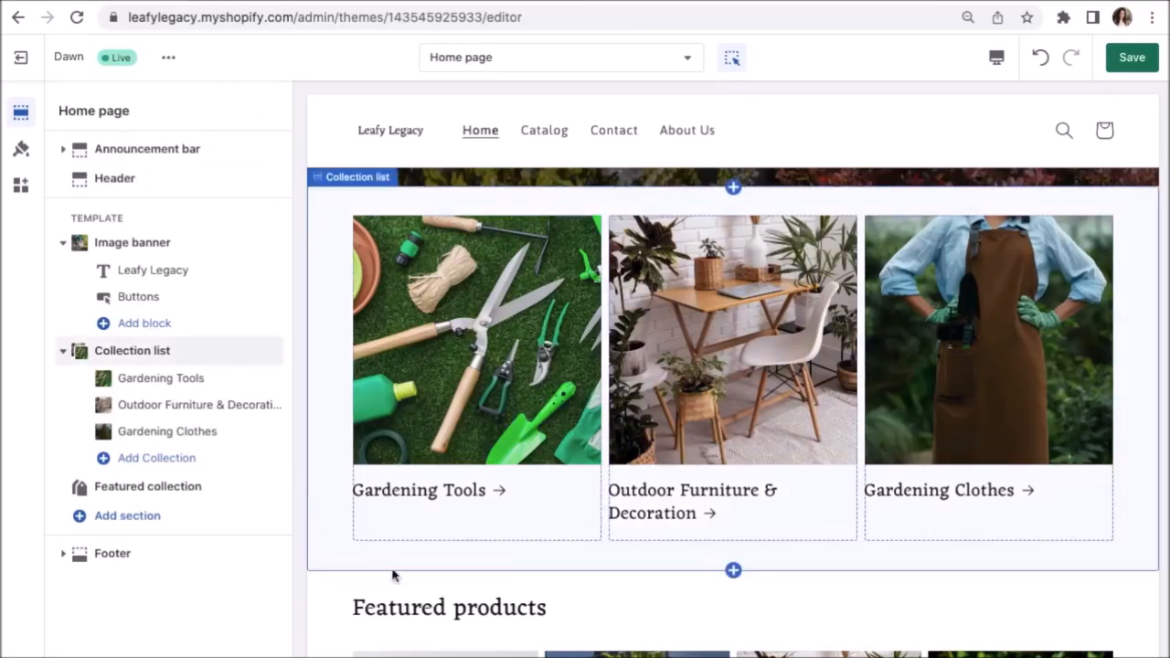
{"action": "left_click", "coordinate": [737, 575]}
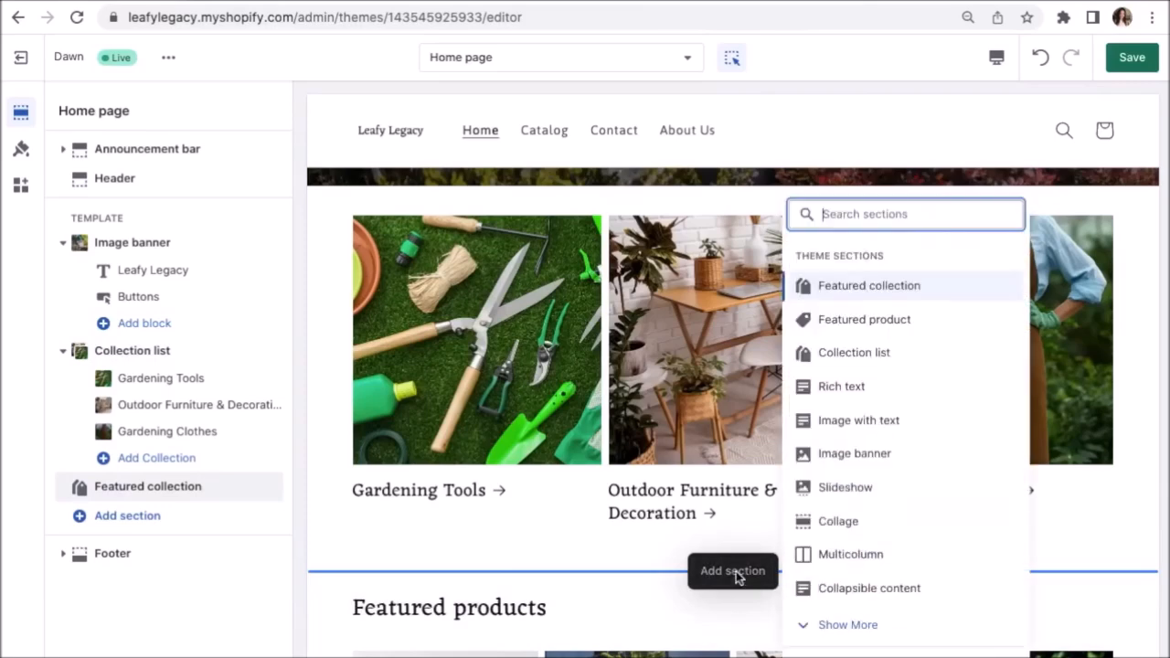
Insert a three-column Multicolumn section and bring up free stock images for its first column.
{"action": "left_click", "coordinate": [852, 557]}
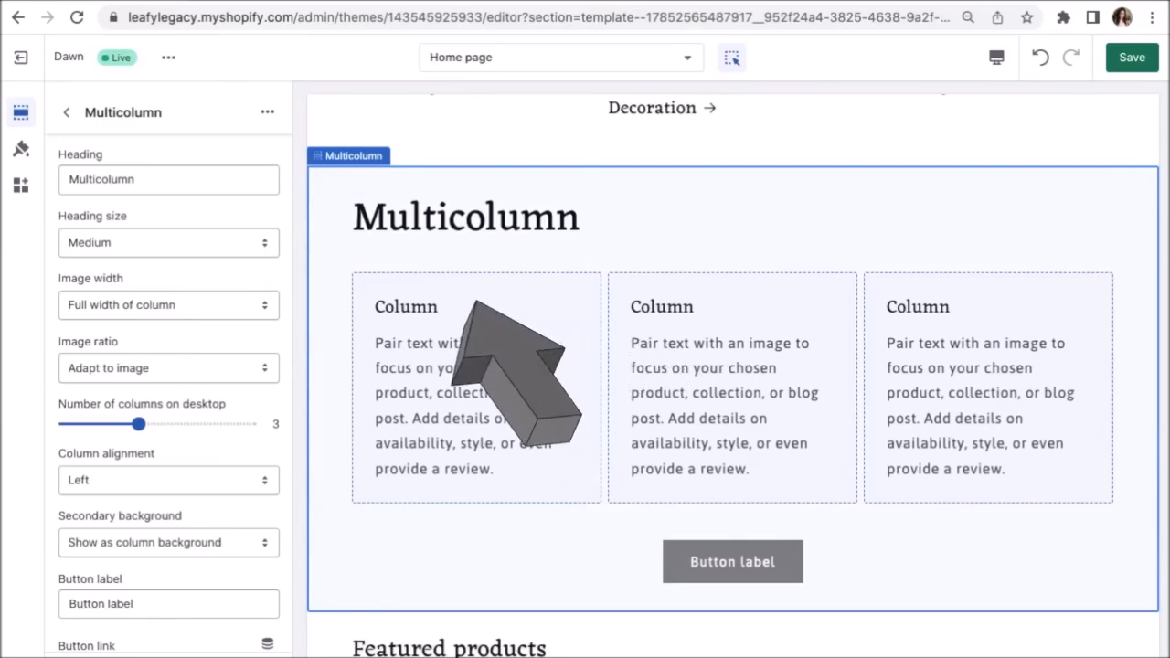
{"action": "left_click", "coordinate": [486, 366]}
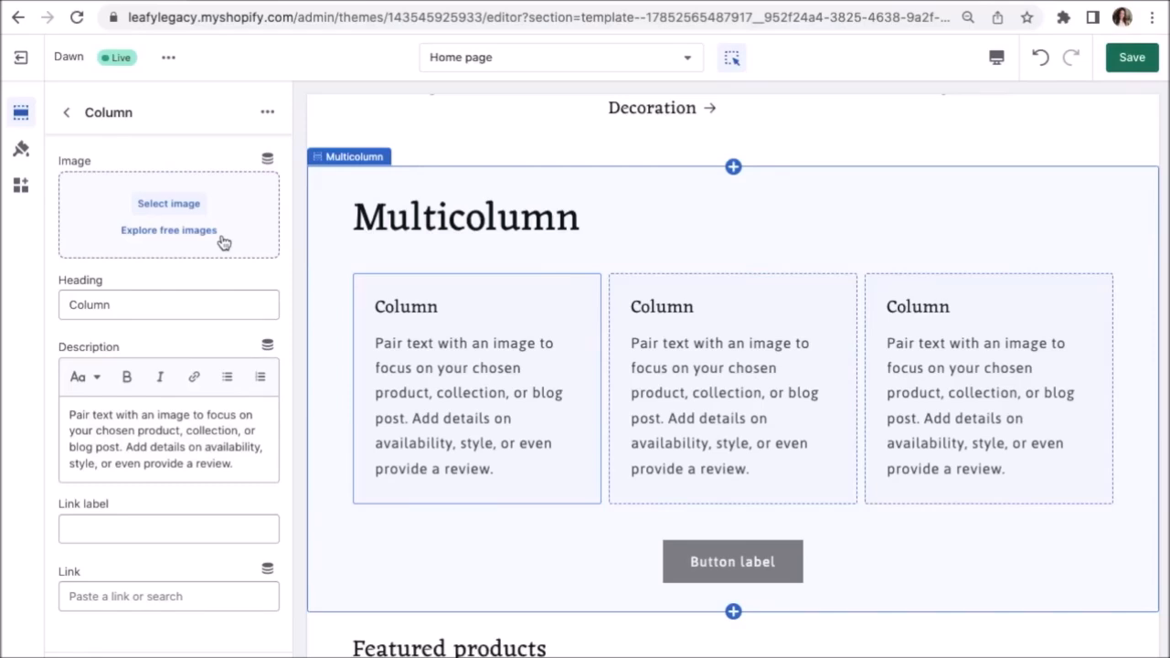
{"action": "left_click", "coordinate": [158, 232]}
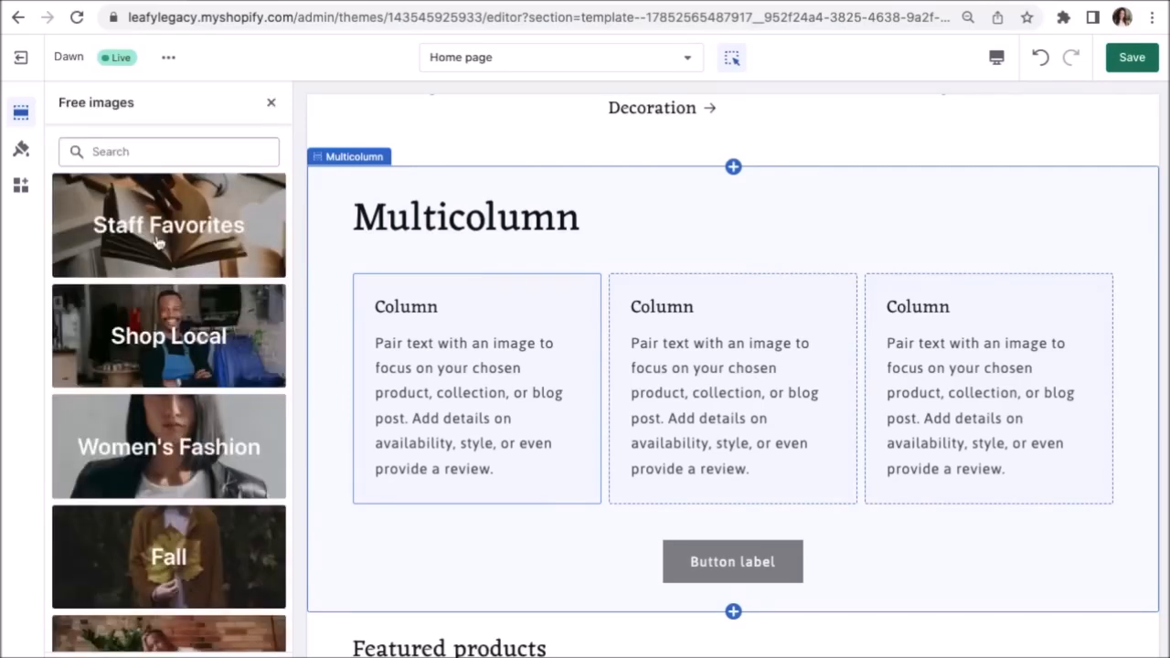
Set the first column's image to the lush forest photo from the Nature free images.
{"action": "scroll", "coordinate": [157, 240], "scroll_direction": "down", "scroll_amount": 5}
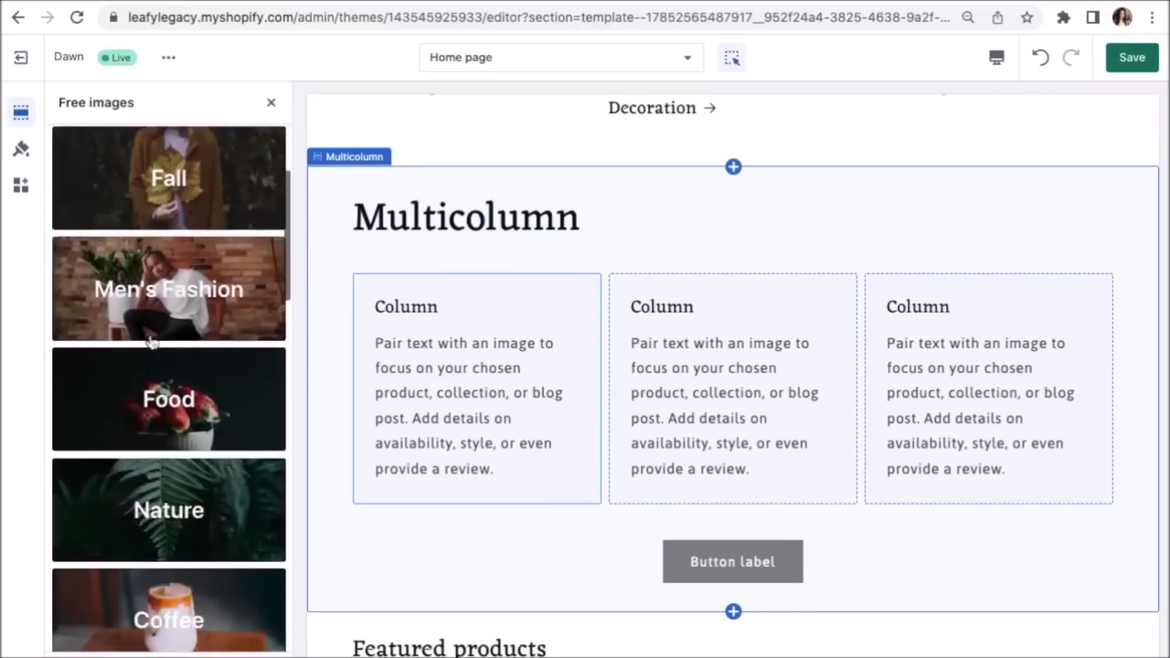
{"action": "left_click", "coordinate": [143, 514]}
{"action": "scroll", "coordinate": [151, 515], "scroll_direction": "down", "scroll_amount": 4}
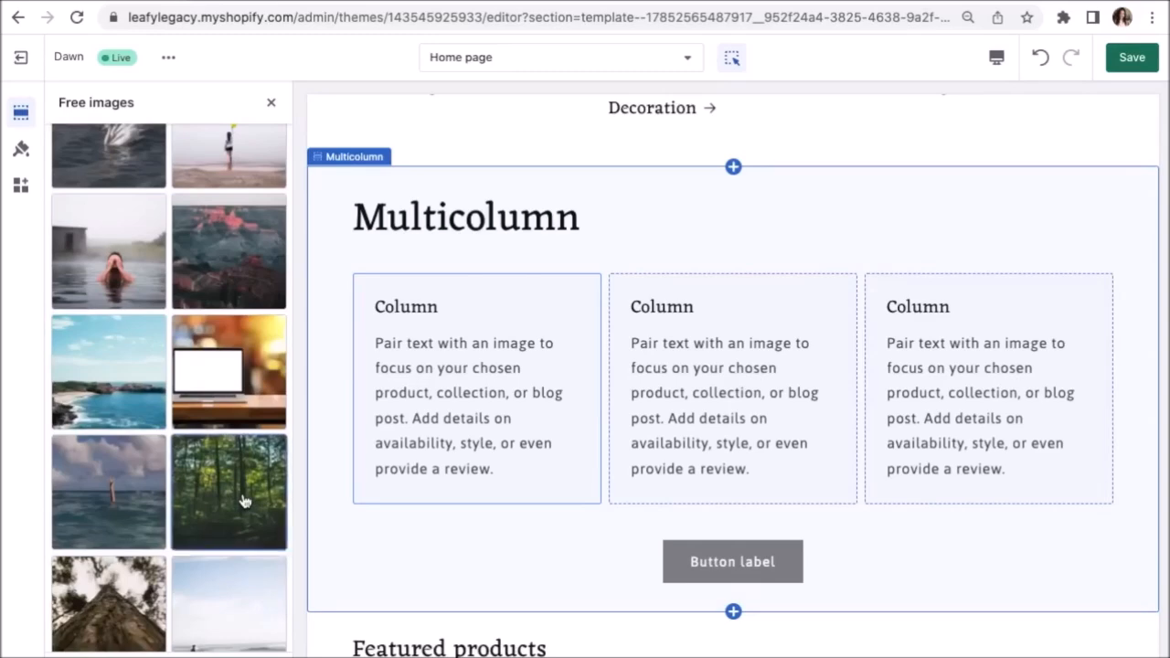
{"action": "left_click", "coordinate": [245, 501]}
{"action": "left_click", "coordinate": [249, 646]}
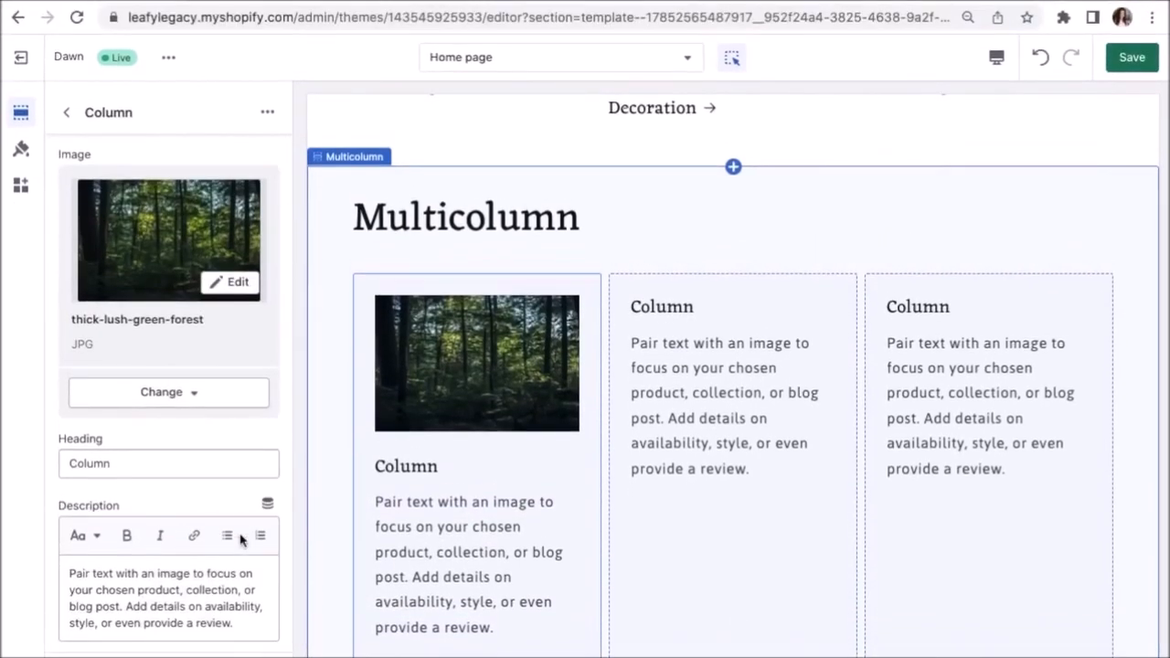
Retitle the first column 'A Green Lifestyle' and paste in a gardening-benefits description.
{"action": "scroll", "coordinate": [240, 498], "scroll_direction": "down", "scroll_amount": 3}
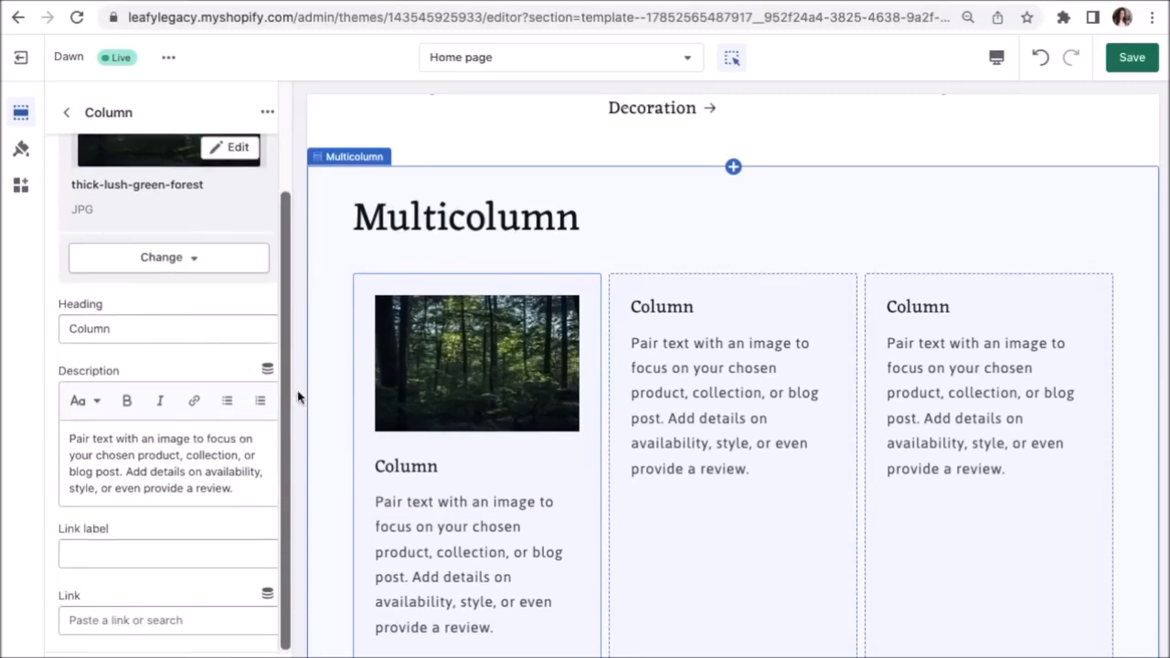
{"action": "left_click", "coordinate": [111, 331]}
{"action": "key", "text": "ctrl+a"}
{"action": "type", "text": "A Green Lifestyle"}
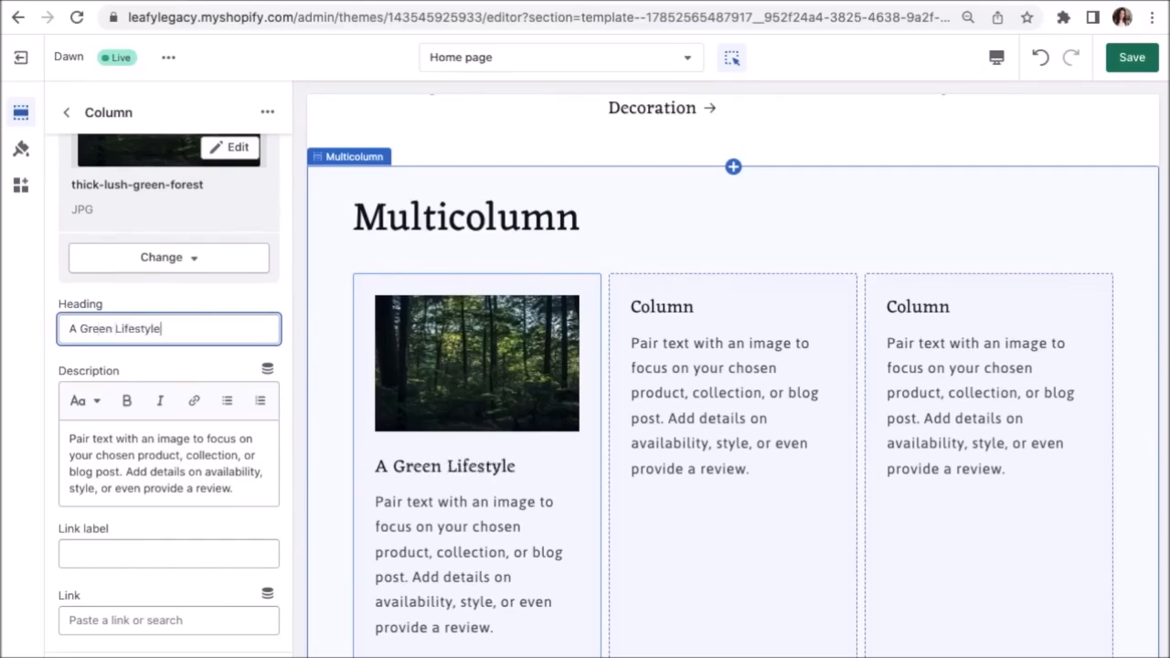
{"action": "left_click_drag", "start_coordinate": [234, 488], "coordinate": [68, 439]}
{"action": "key", "text": "BackSpace"}
{"action": "type", "text": "At Leafy Legacy, we believe that gardening is a rewarding activity that provides numerous benefits for both mind and body. Our high-quality gardening supplies and tools make it easier to create a thriving garden, no matter your experience level. From reducing stress to providing access to fresh produce, our gardening products can help you cultivate a healthier and happier lifestyle."}
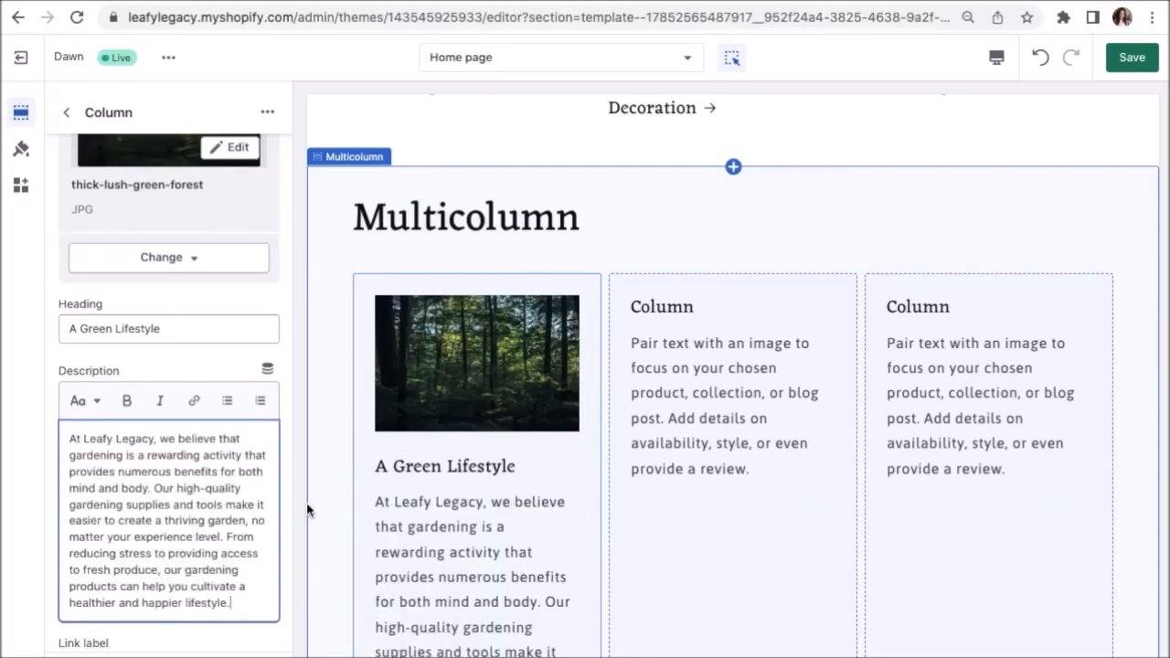
{"action": "scroll", "coordinate": [700, 444], "scroll_direction": "down", "scroll_amount": 2}
Give the second column the field-of-daisies image from the store's files.
{"action": "left_click", "coordinate": [700, 444]}
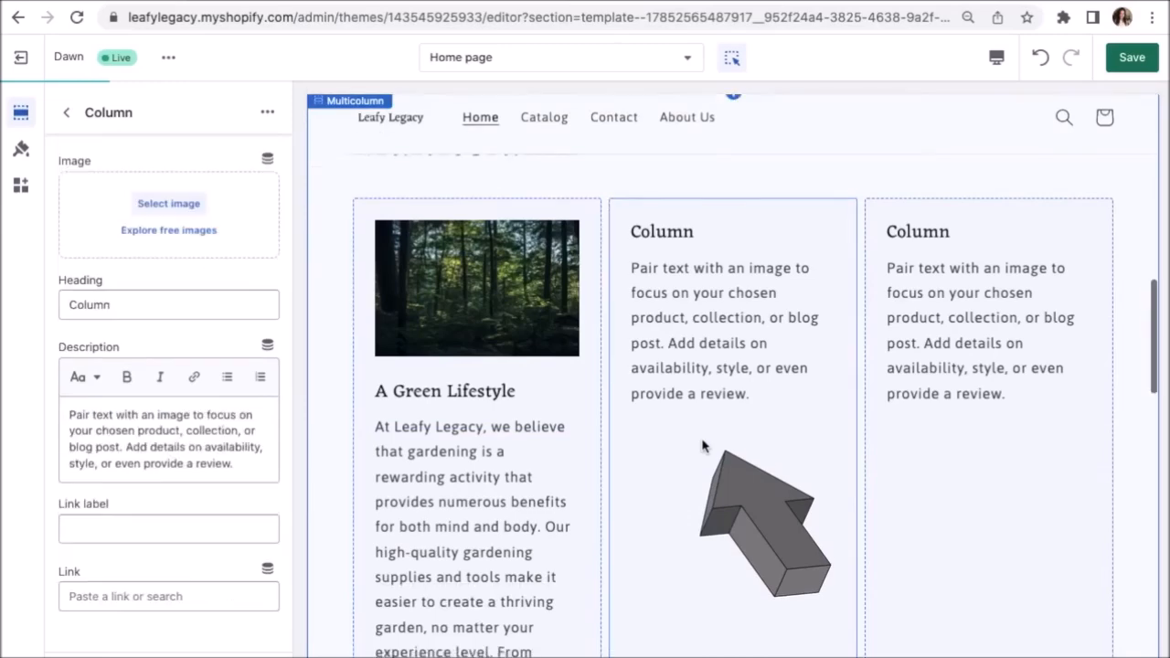
{"action": "scroll", "coordinate": [702, 446], "scroll_direction": "down", "scroll_amount": 2}
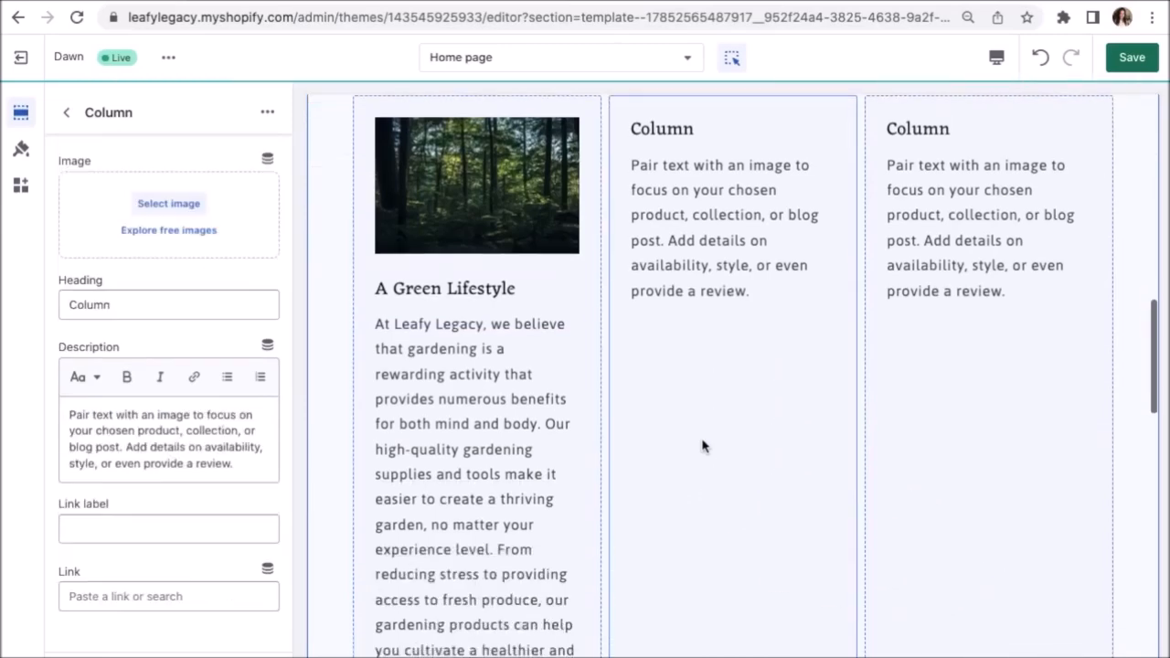
{"action": "left_click", "coordinate": [189, 205]}
{"action": "left_click", "coordinate": [258, 418]}
{"action": "left_click", "coordinate": [954, 595]}
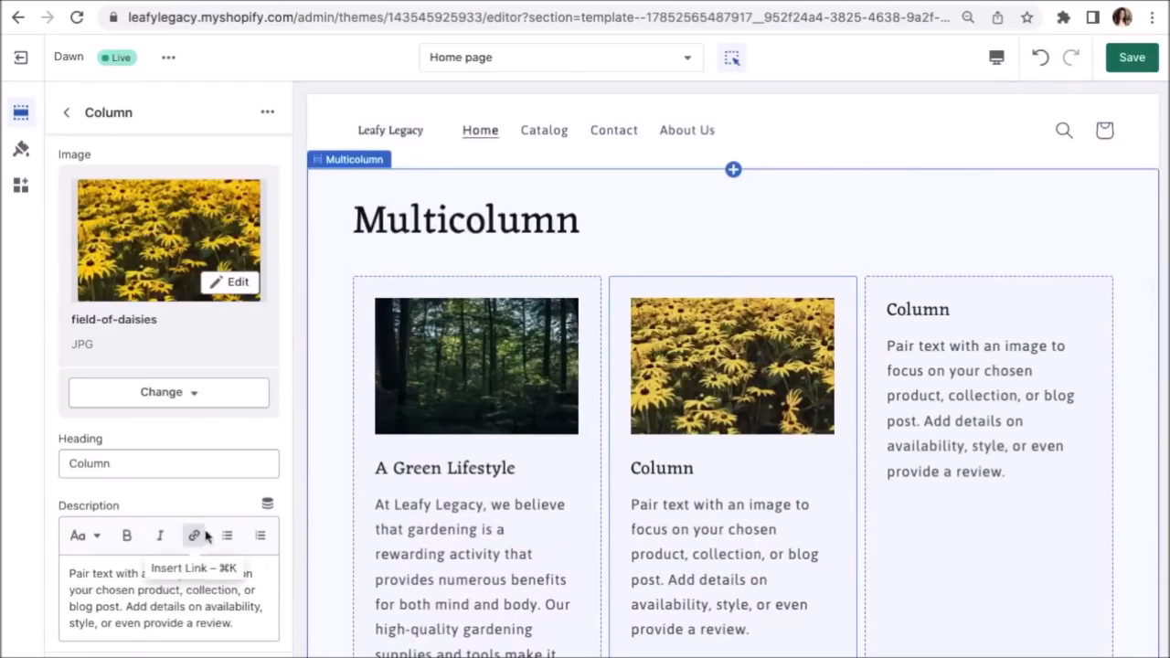
Retitle the second column 'Grow Your Garden' and paste in a gardening-tools description.
{"action": "left_click_drag", "start_coordinate": [107, 465], "coordinate": [46, 469]}
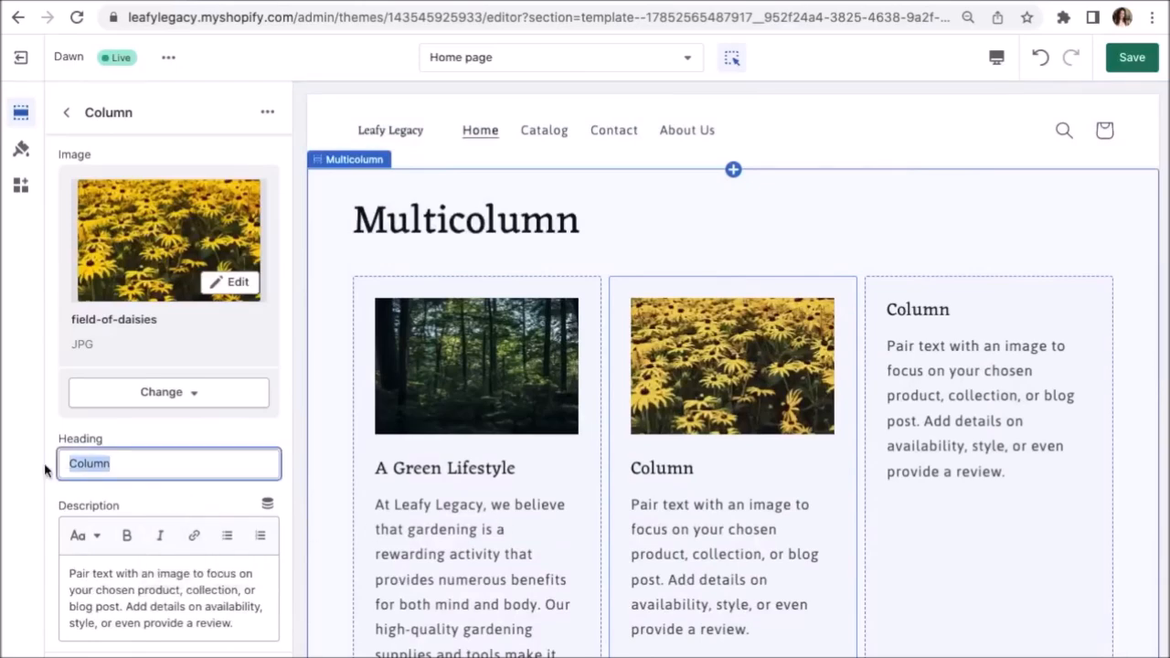
{"action": "type", "text": "Grow Your Garden"}
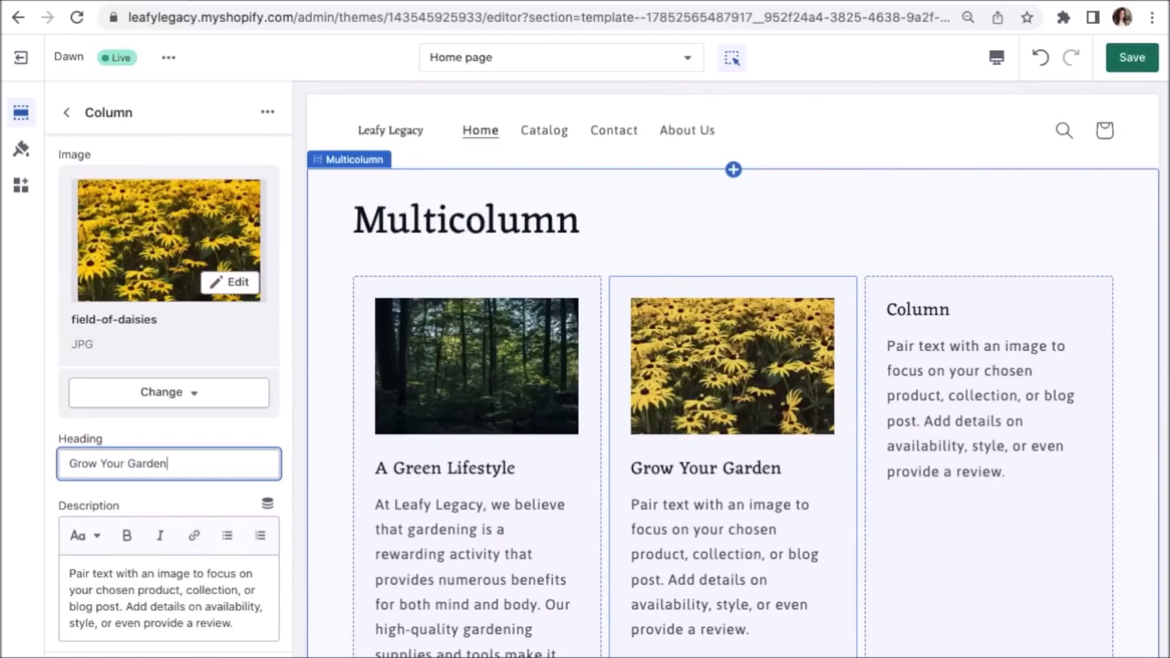
{"action": "scroll", "coordinate": [152, 485], "scroll_direction": "down", "scroll_amount": 3}
{"action": "left_click", "coordinate": [243, 489]}
{"action": "left_click_drag", "start_coordinate": [236, 490], "coordinate": [64, 438]}
{"action": "key", "text": "BackSpace"}
{"action": "type", "text": "At Leafy Legacy, we understand that having the right tools is essential for a successful garden. Our selection of gardening tools are designed to make planting, pruning, and weeding easier and more efficient. Plus, our top-quality tools help reduce the risk of injury and strain on your body, so you can enjoy your garden without any discomfort."}
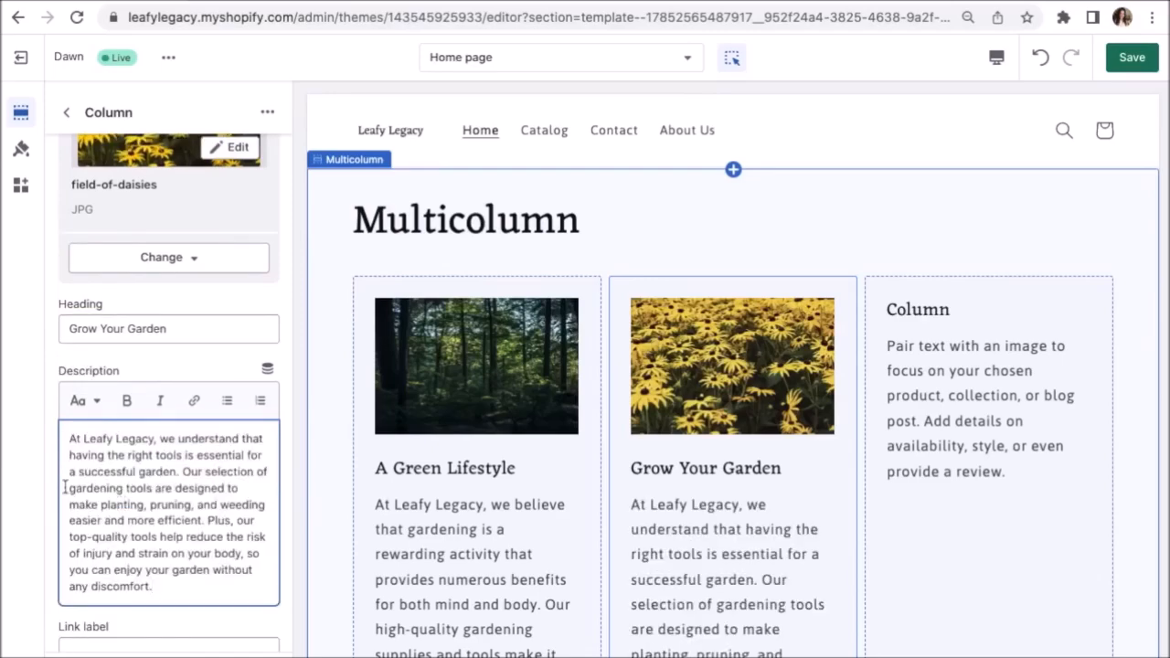
{"action": "key", "text": "ctrl+plus"}
{"action": "key", "text": "ctrl+plus"}
{"action": "key", "text": "ctrl+plus"}
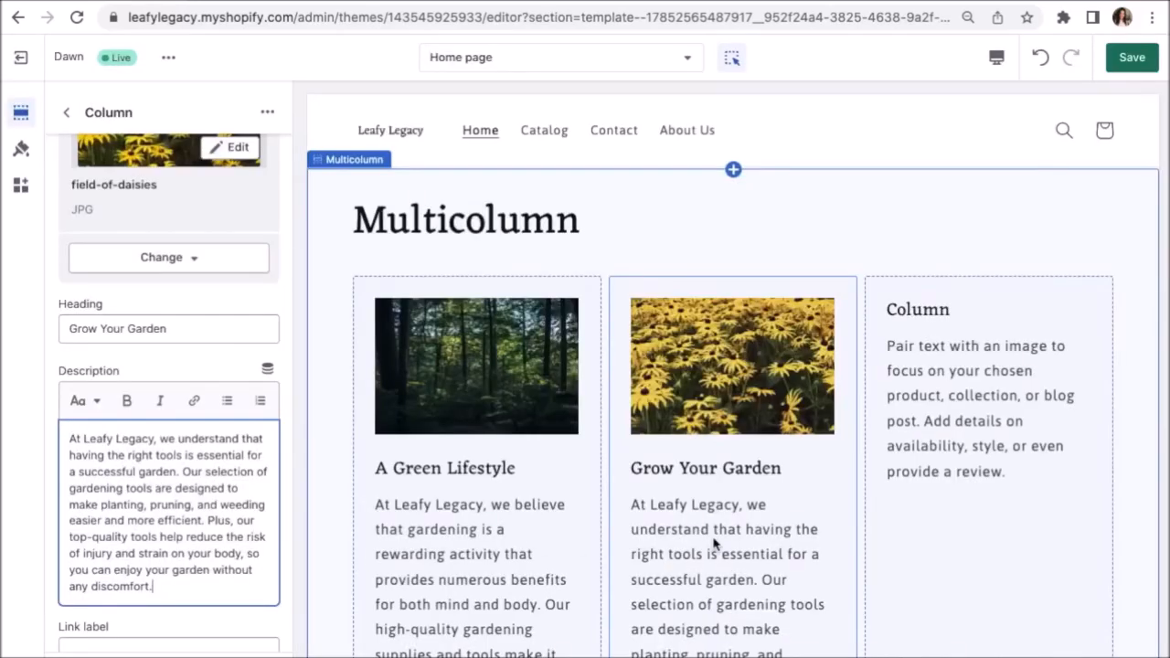
{"action": "scroll", "coordinate": [719, 542], "scroll_direction": "down", "scroll_amount": 3}
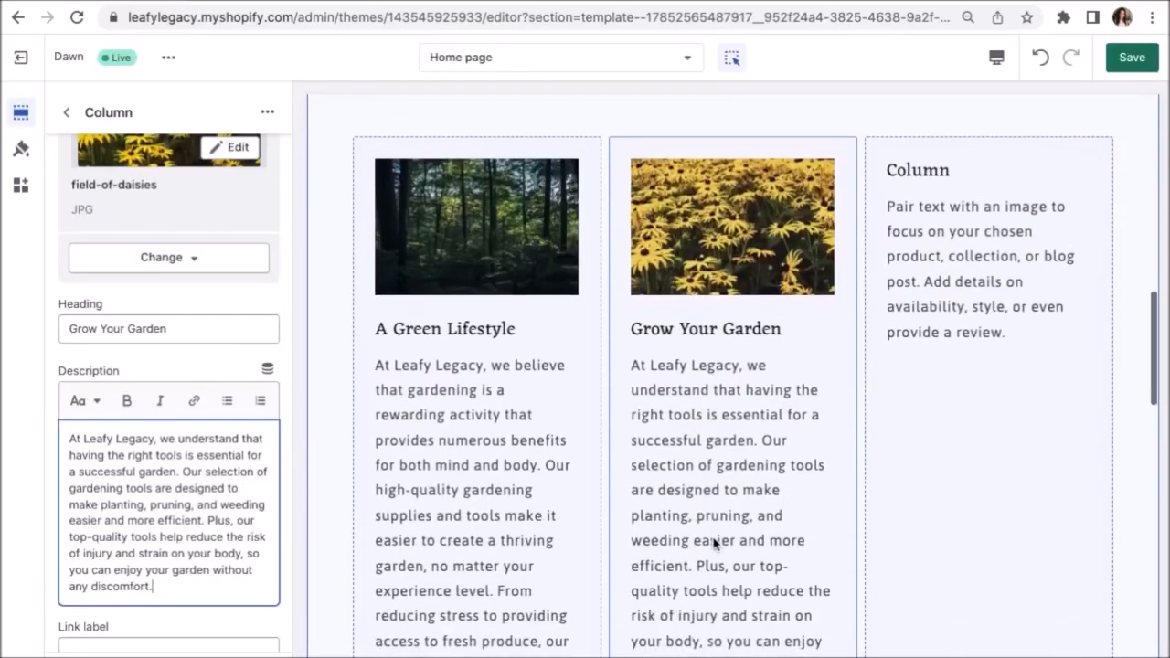
Give the third column the house-plant-on-wooden-slat-wall image.
{"action": "left_click", "coordinate": [949, 392]}
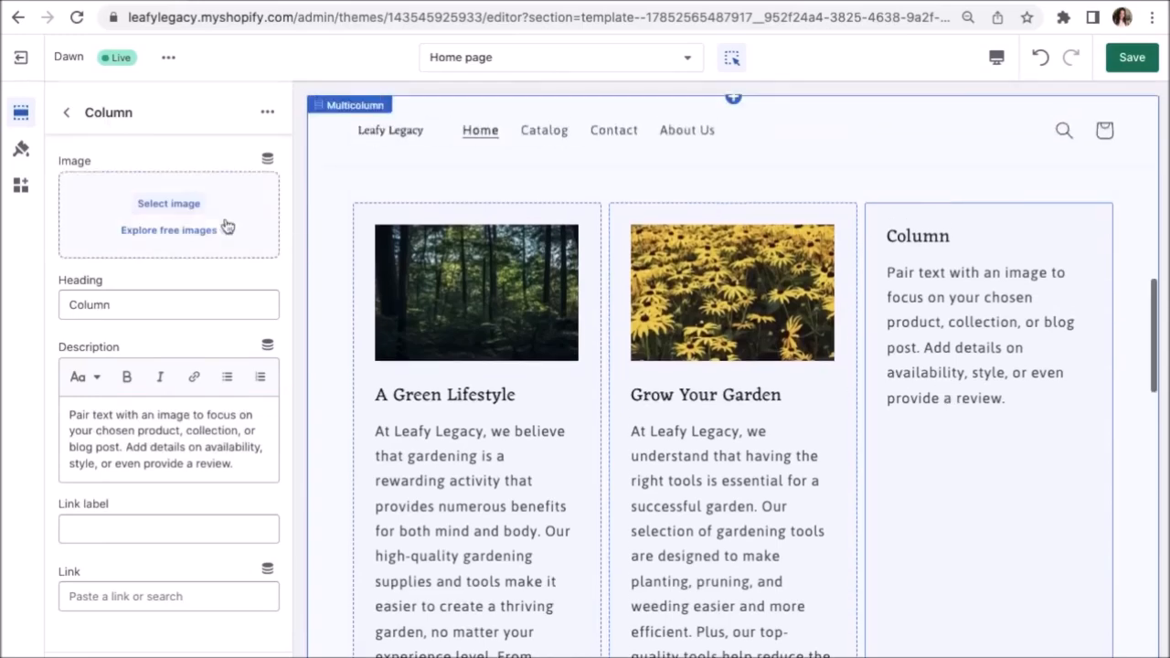
{"action": "left_click", "coordinate": [168, 204]}
{"action": "left_click", "coordinate": [497, 405]}
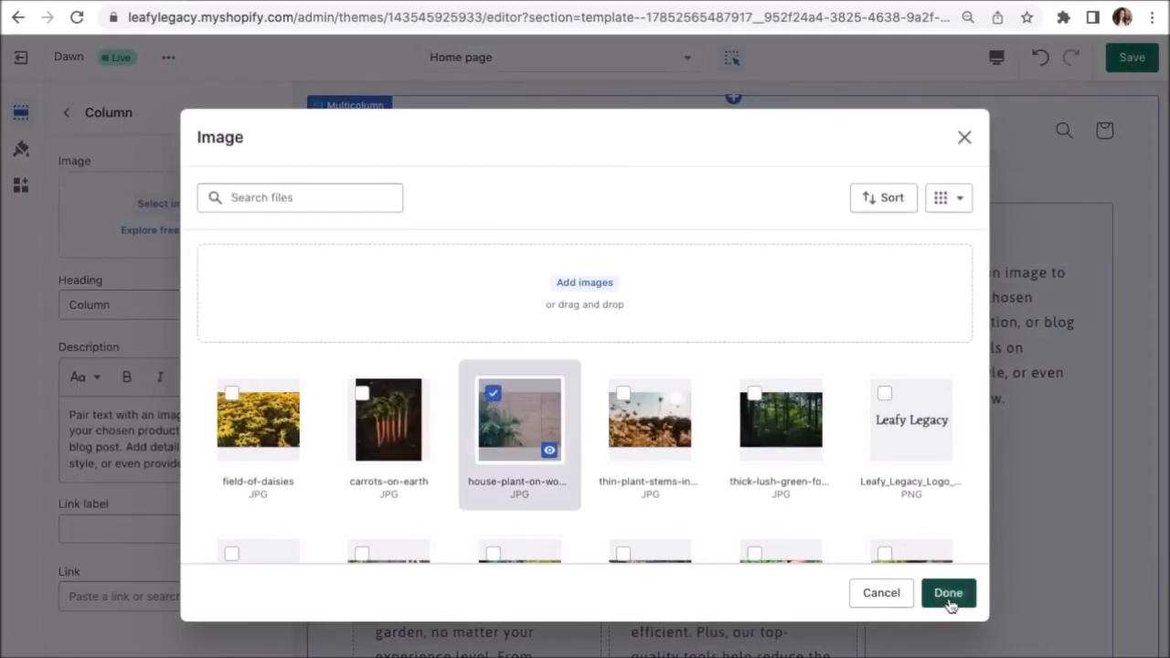
{"action": "left_click", "coordinate": [948, 593]}
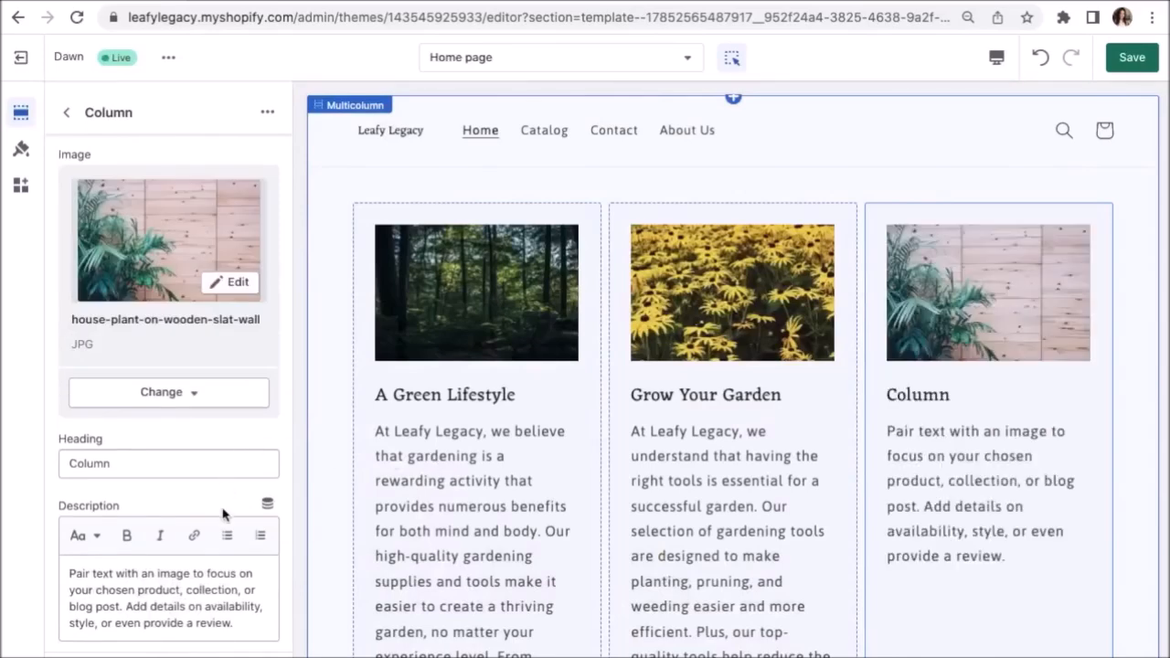
Retitle the third column 'Express Your Creativity' and paste in a garden-decor description.
{"action": "scroll", "coordinate": [227, 512], "scroll_direction": "down", "scroll_amount": 2}
{"action": "double_click", "coordinate": [122, 397]}
{"action": "type", "text": "Exp"}
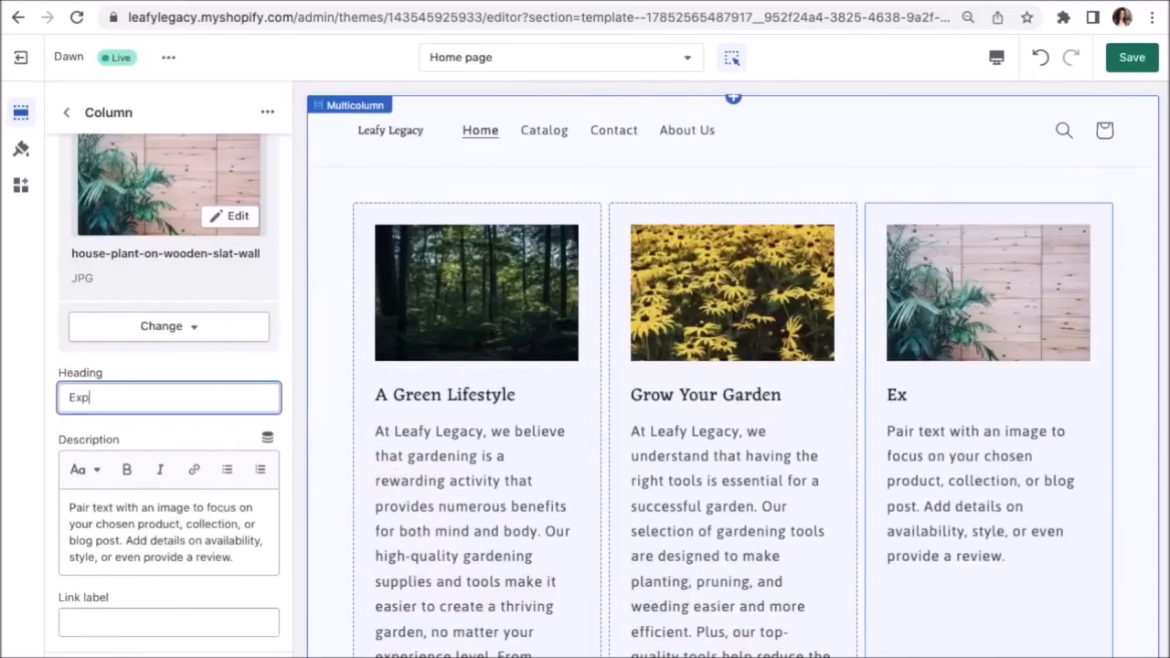
{"action": "type", "text": "ress Your Creativity"}
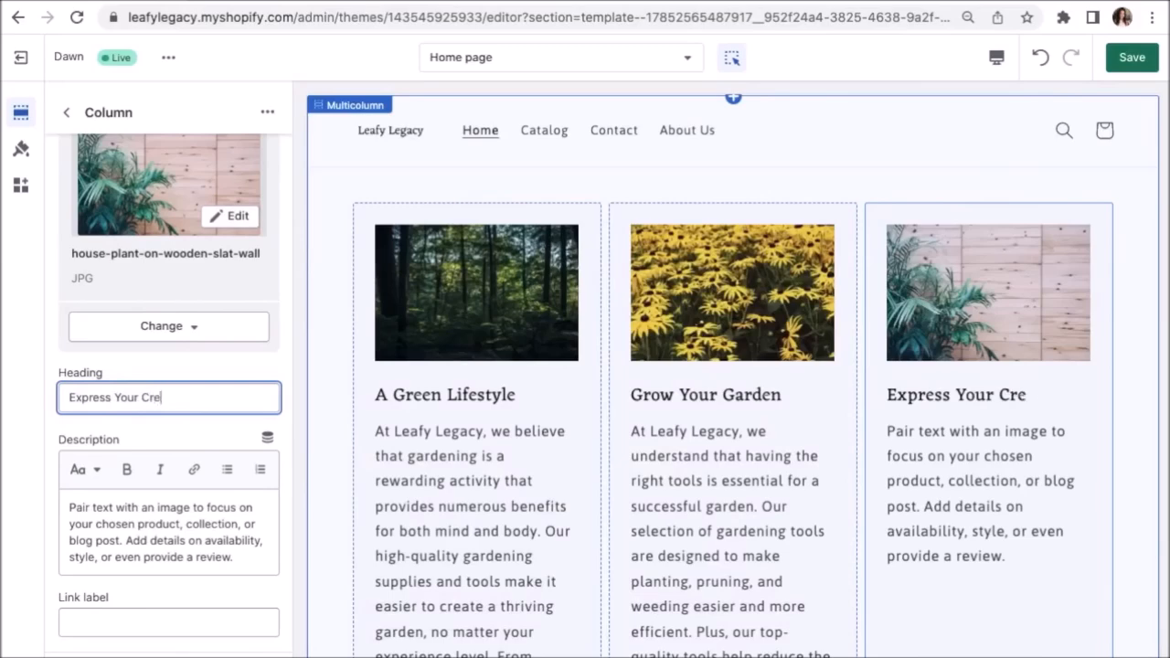
{"action": "left_click", "coordinate": [144, 521]}
{"action": "key", "text": "ctrl+a"}
{"action": "key", "text": "Delete"}
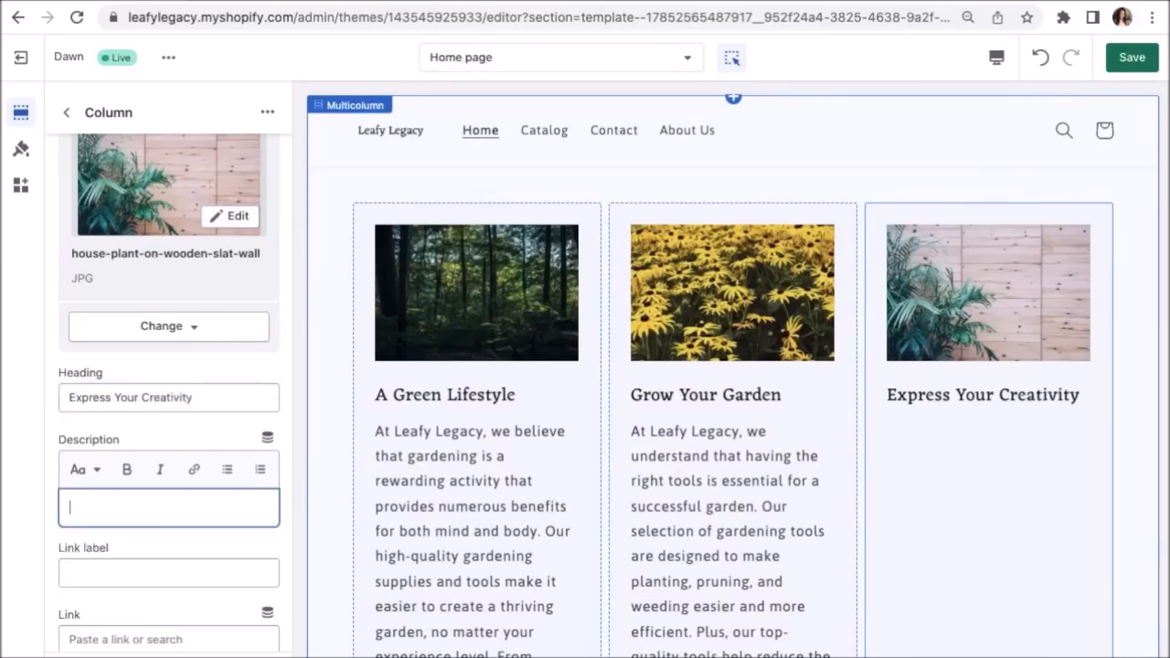
{"action": "type", "text": "Decorating your garden can add a personal touch to your outdoor space, transforming it into an inviting and relaxing sanctuary. Our unique selection of garden decor elements, such as planters, sculptures, and lighting, can help you create a warm and inviting atmosphere in your garden. With our stylish and high-quality decor products, you can express your creativity and showcase your individual style."}
{"action": "scroll", "coordinate": [205, 530], "scroll_direction": "down", "scroll_amount": 2}
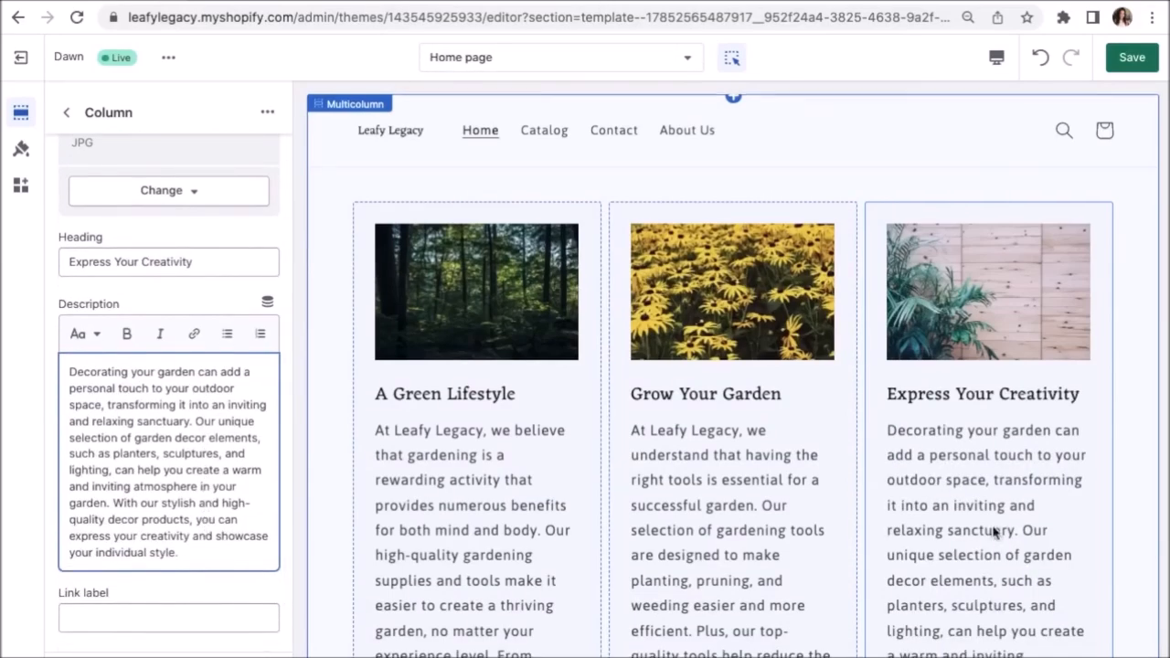
{"action": "scroll", "coordinate": [993, 536], "scroll_direction": "down", "scroll_amount": 2}
{"action": "scroll", "coordinate": [993, 536], "scroll_direction": "up", "scroll_amount": 4}
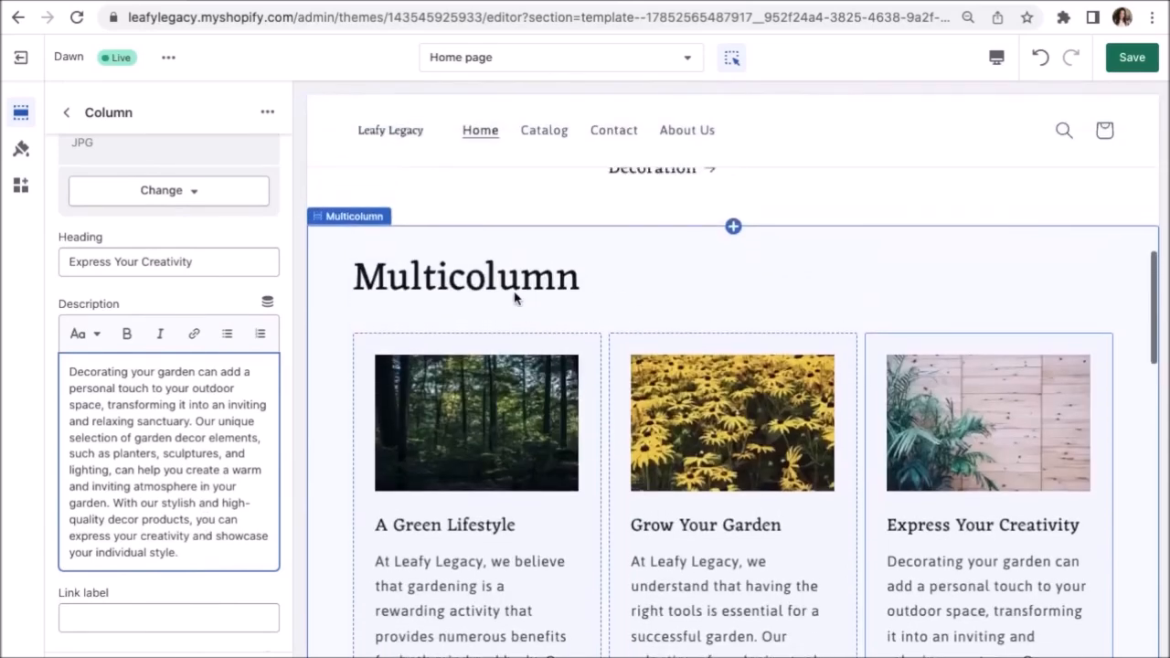
{"action": "left_click", "coordinate": [510, 290]}
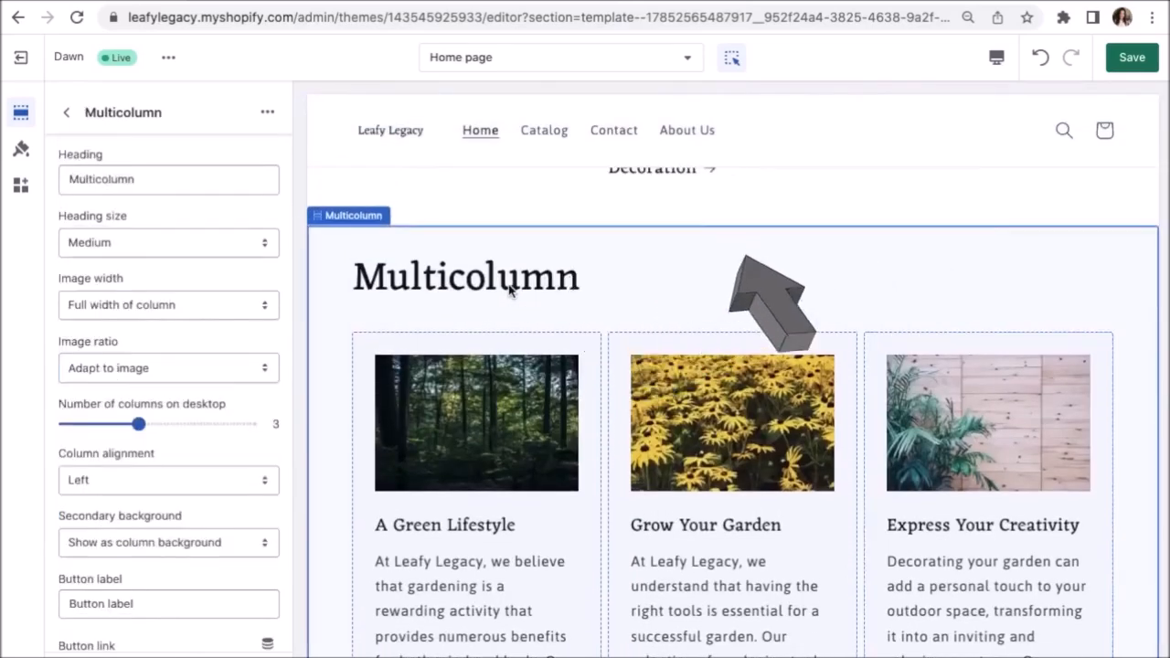
Delete the 'Multicolumn' section heading and keep column images at Full width of column.
{"action": "left_click_drag", "start_coordinate": [137, 180], "coordinate": [67, 183]}
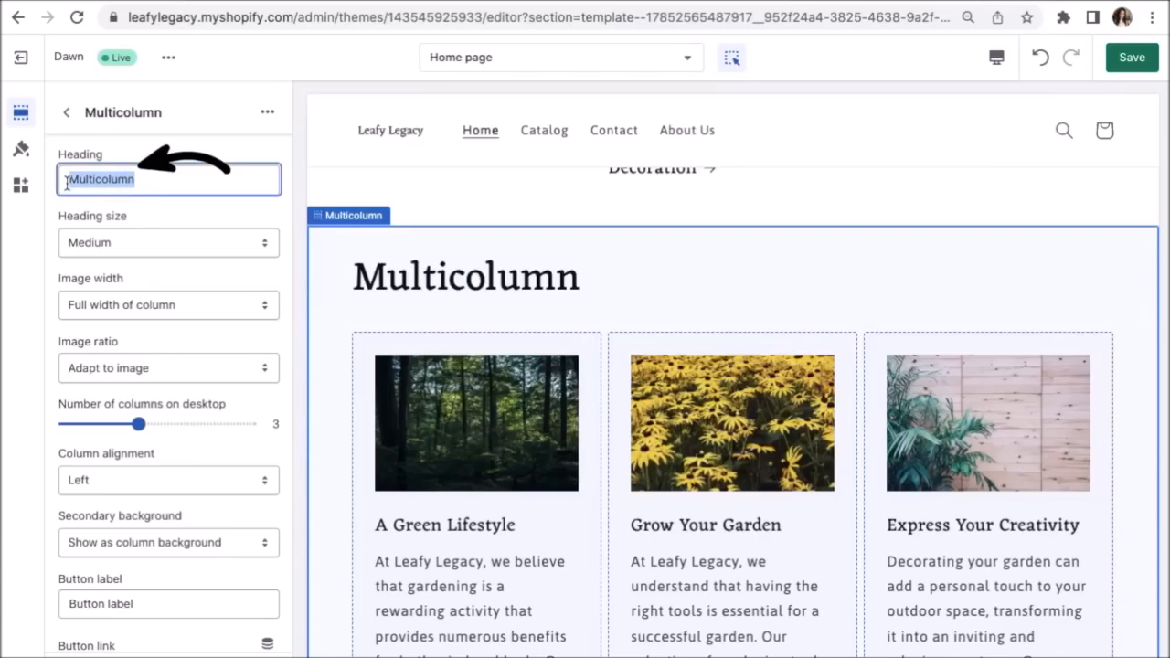
{"action": "key", "text": "BackSpace"}
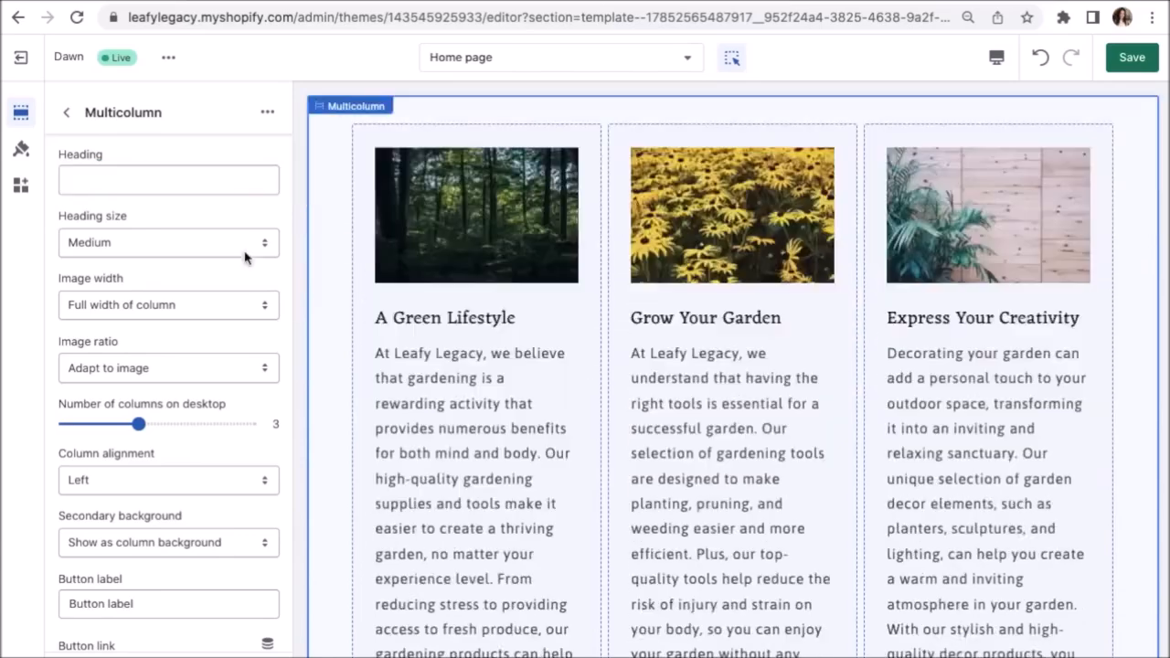
{"action": "left_click", "coordinate": [236, 306]}
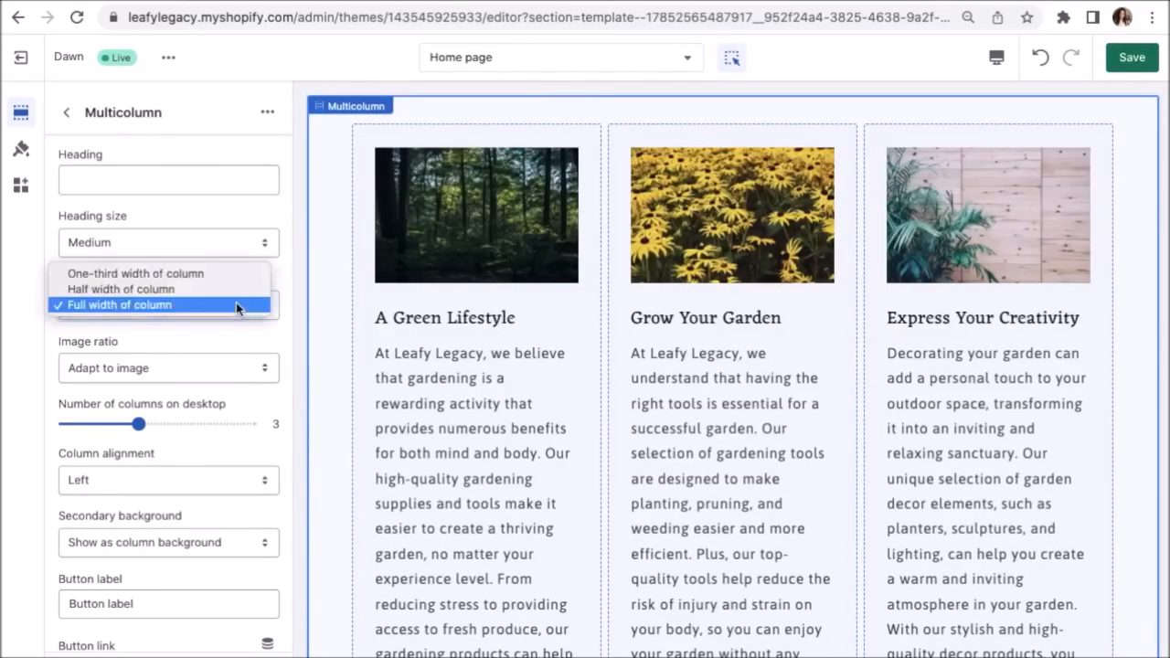
{"action": "left_click", "coordinate": [236, 290]}
{"action": "left_click", "coordinate": [235, 304]}
{"action": "left_click", "coordinate": [230, 290]}
{"action": "left_click", "coordinate": [226, 305]}
{"action": "left_click", "coordinate": [227, 336]}
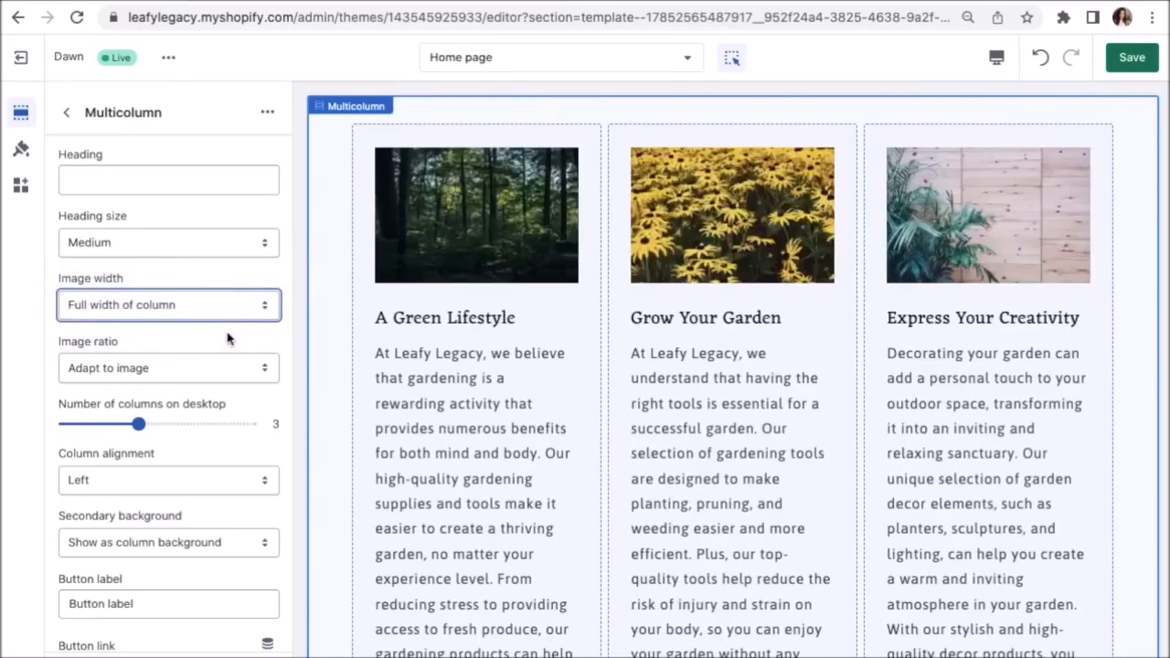
Scroll down to the button settings and select the button's placeholder label.
{"action": "scroll", "coordinate": [228, 334], "scroll_direction": "down", "scroll_amount": 5}
{"action": "scroll", "coordinate": [447, 427], "scroll_direction": "down", "scroll_amount": 4}
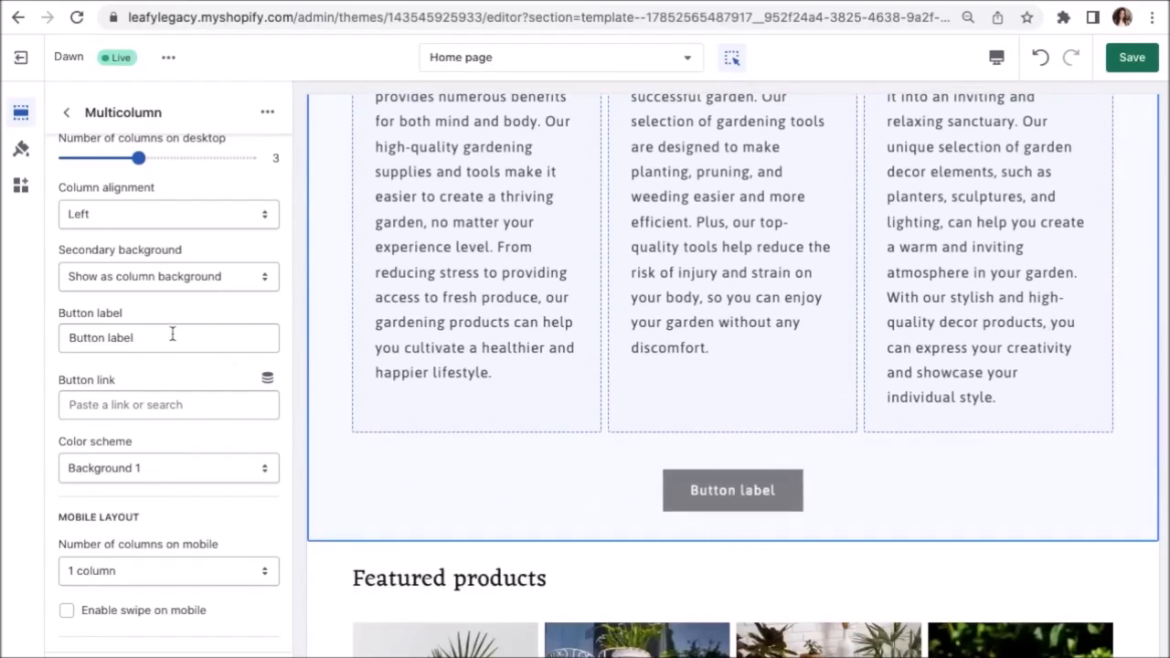
{"action": "left_click_drag", "start_coordinate": [172, 334], "coordinate": [41, 338]}
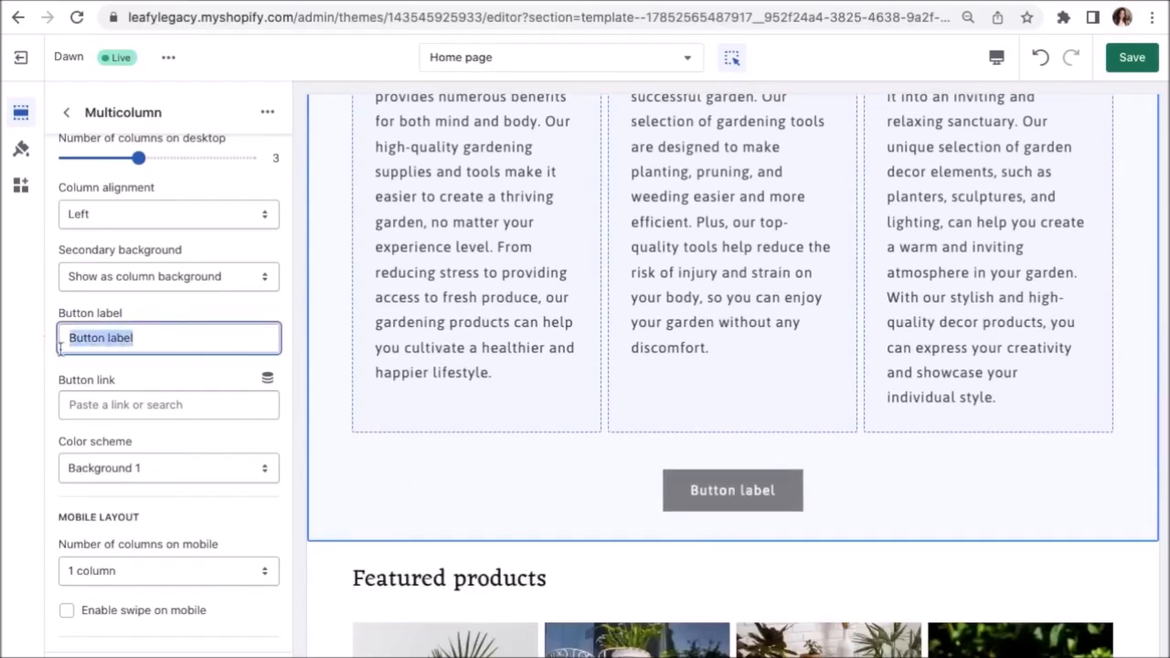
Label the button 'Learn More' (after briefly trying 'About Us'), leaving the button link unset.
{"action": "left_click", "coordinate": [94, 403]}
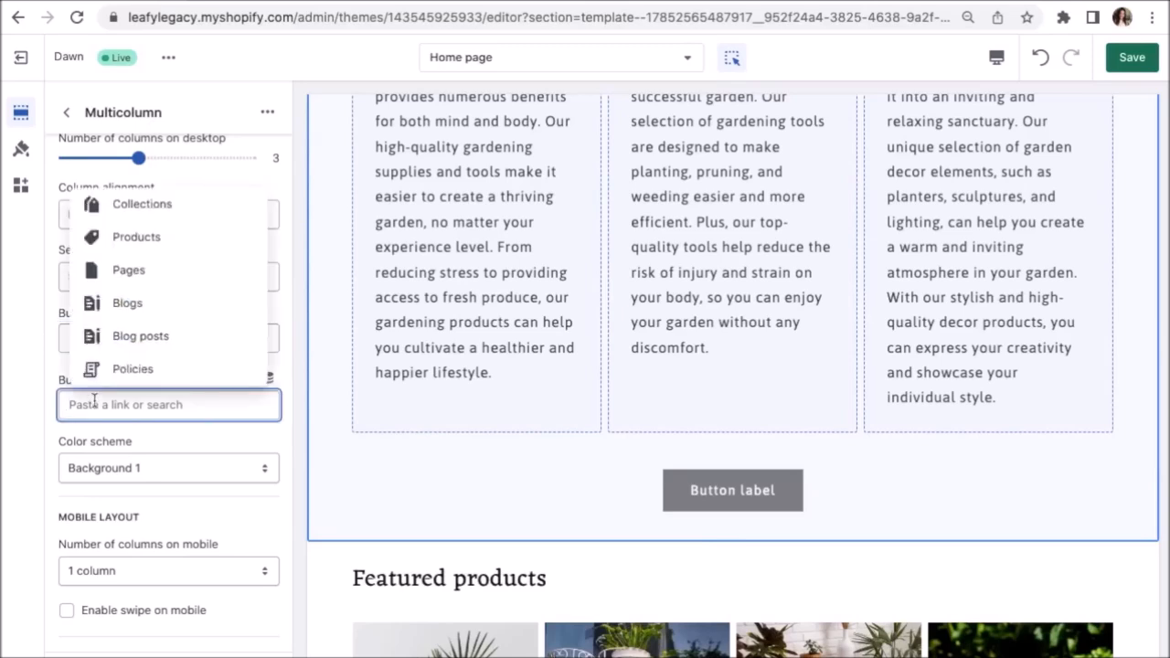
{"action": "left_click", "coordinate": [57, 367]}
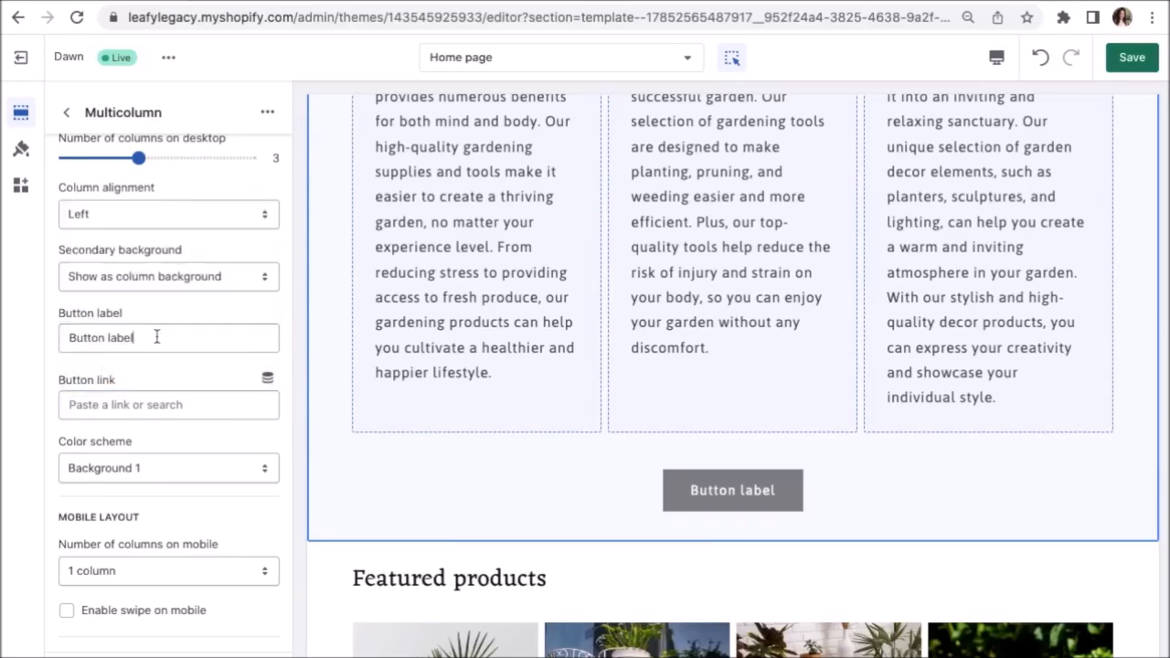
{"action": "left_click_drag", "start_coordinate": [157, 337], "coordinate": [59, 335]}
{"action": "type", "text": "About Us"}
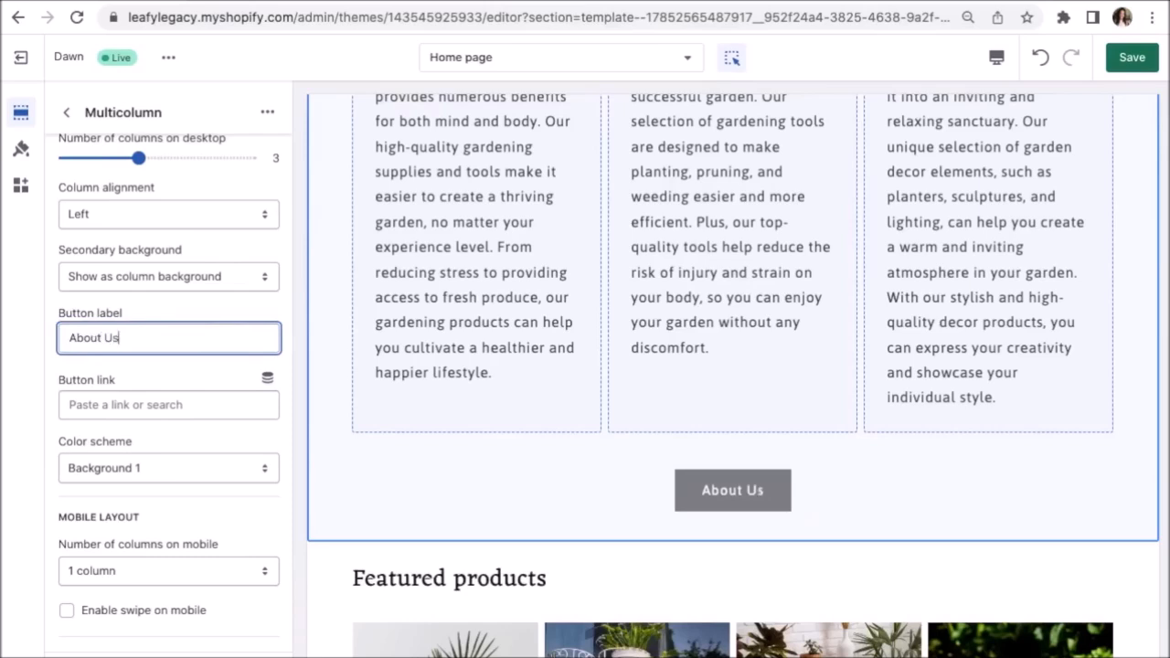
{"action": "left_click_drag", "start_coordinate": [128, 339], "coordinate": [60, 337]}
{"action": "type", "text": "Learn More"}
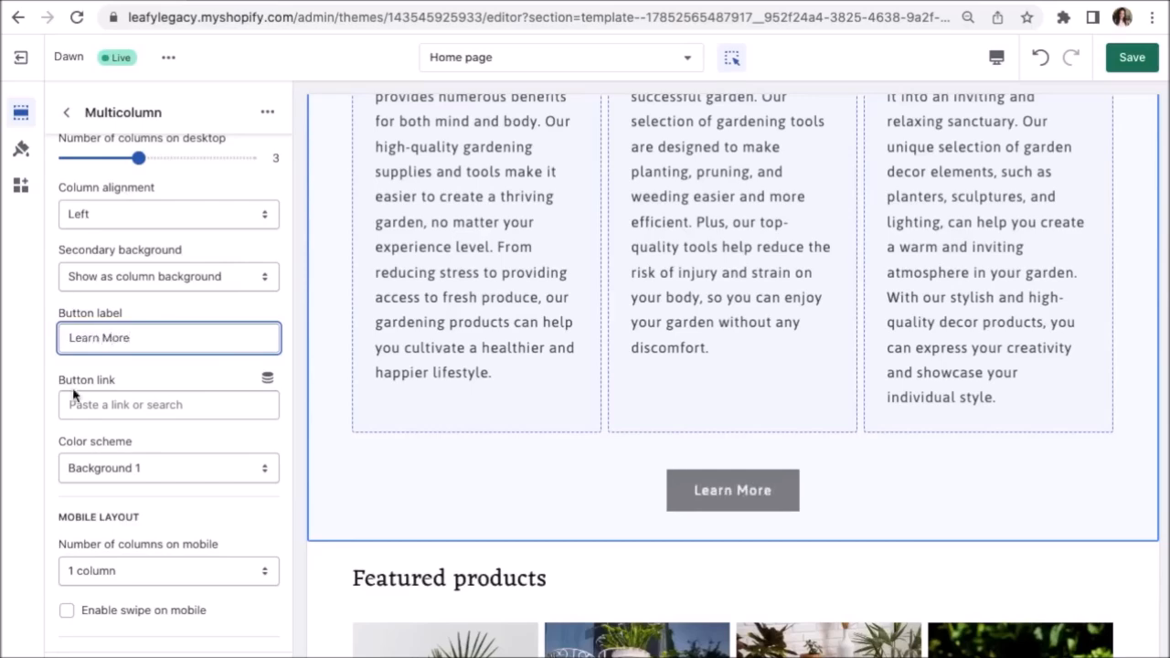
{"action": "left_click", "coordinate": [100, 407]}
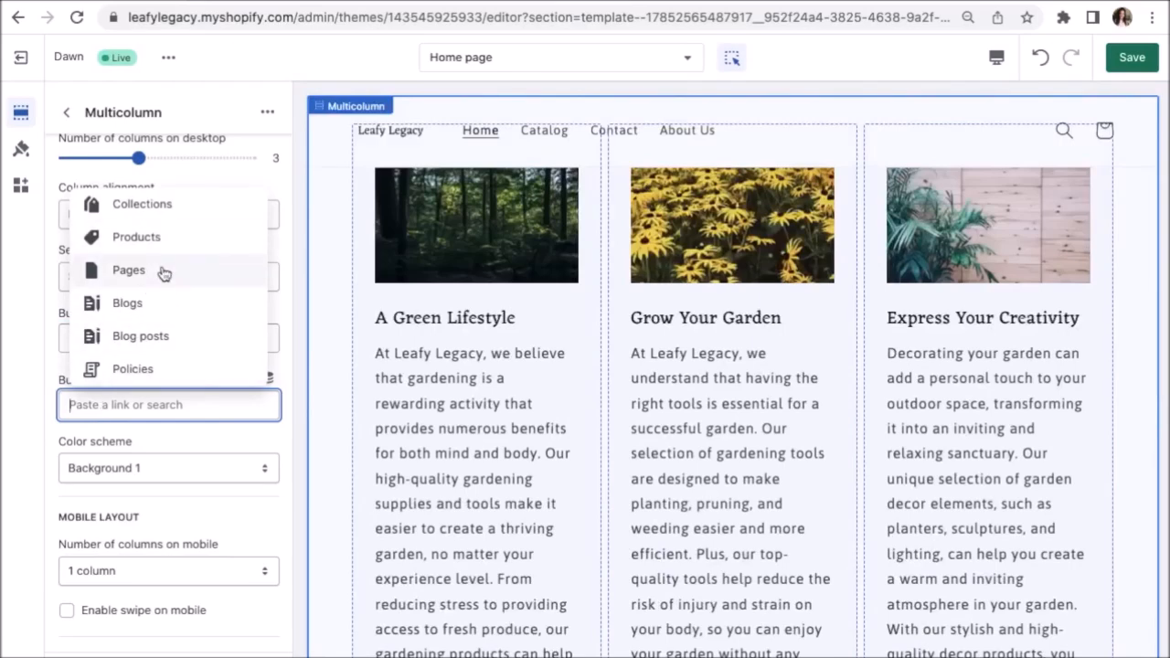
{"action": "left_click", "coordinate": [159, 454]}
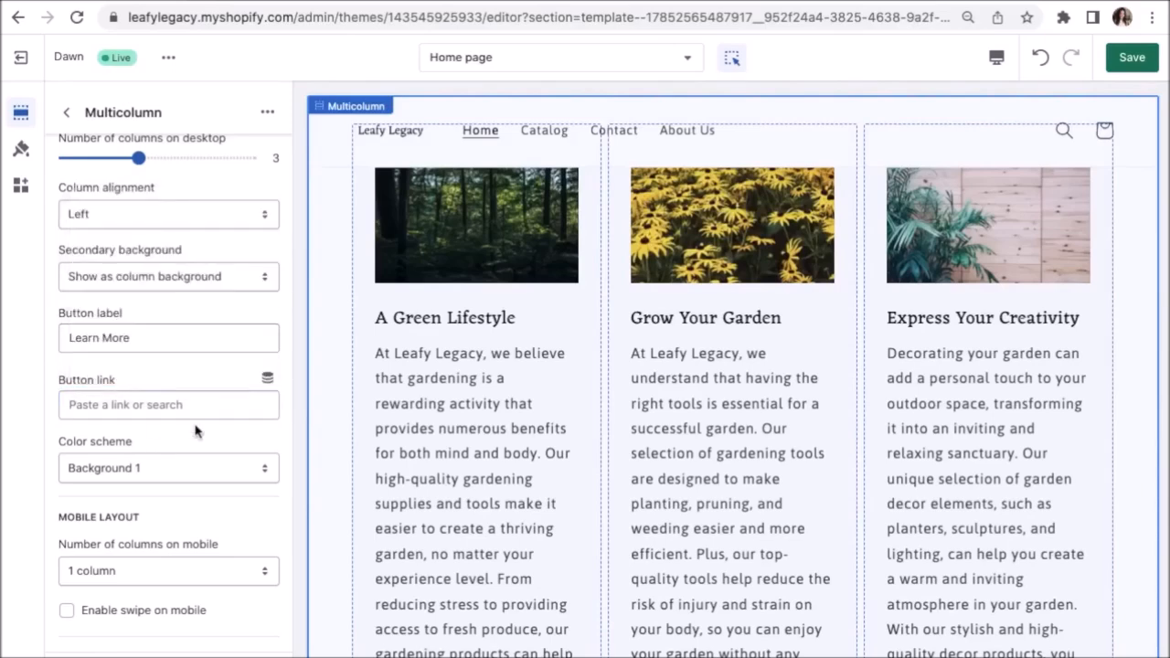
{"action": "scroll", "coordinate": [204, 452], "scroll_direction": "down", "scroll_amount": 3}
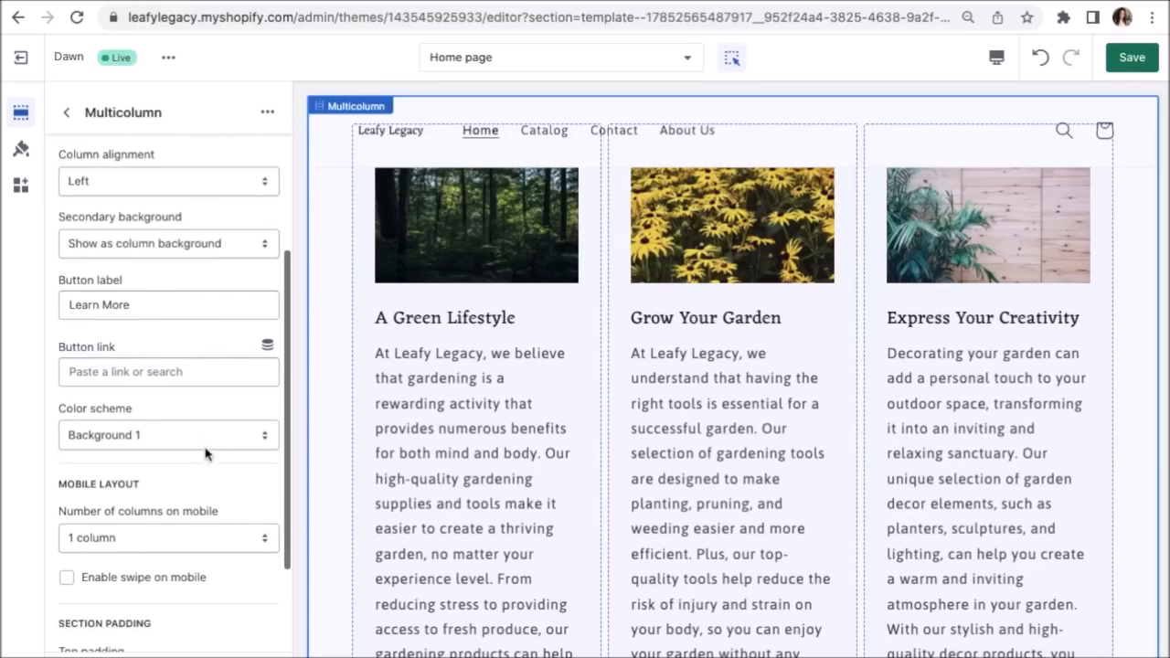
{"action": "scroll", "coordinate": [204, 453], "scroll_direction": "down", "scroll_amount": 1}
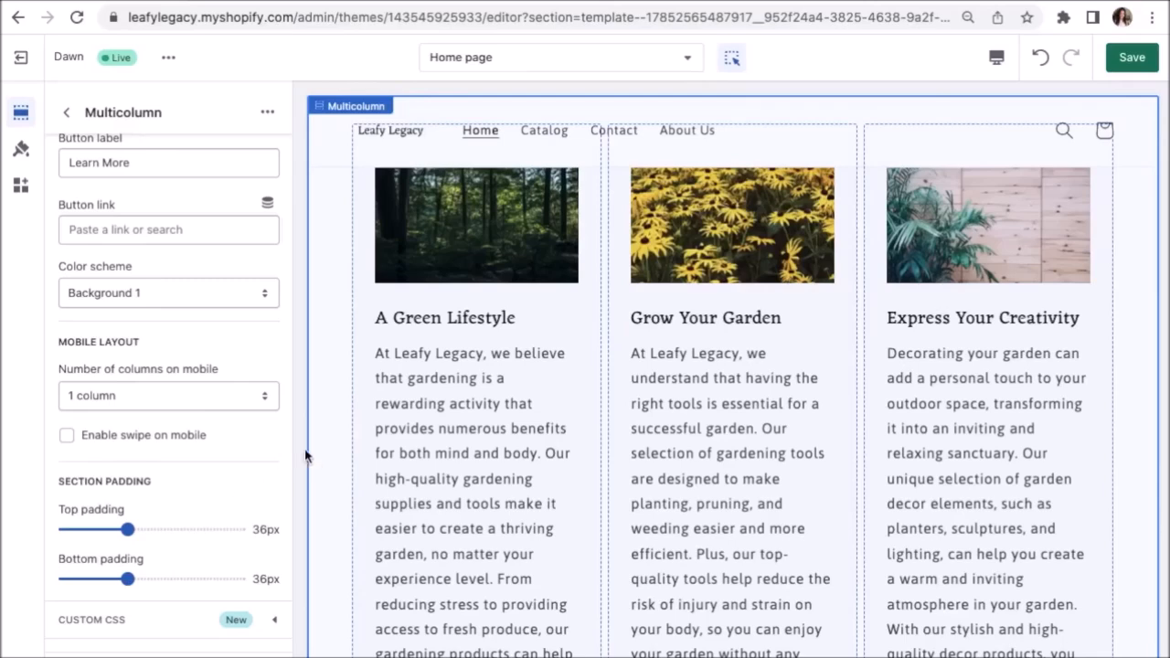
{"action": "scroll", "coordinate": [334, 454], "scroll_direction": "down", "scroll_amount": 5}
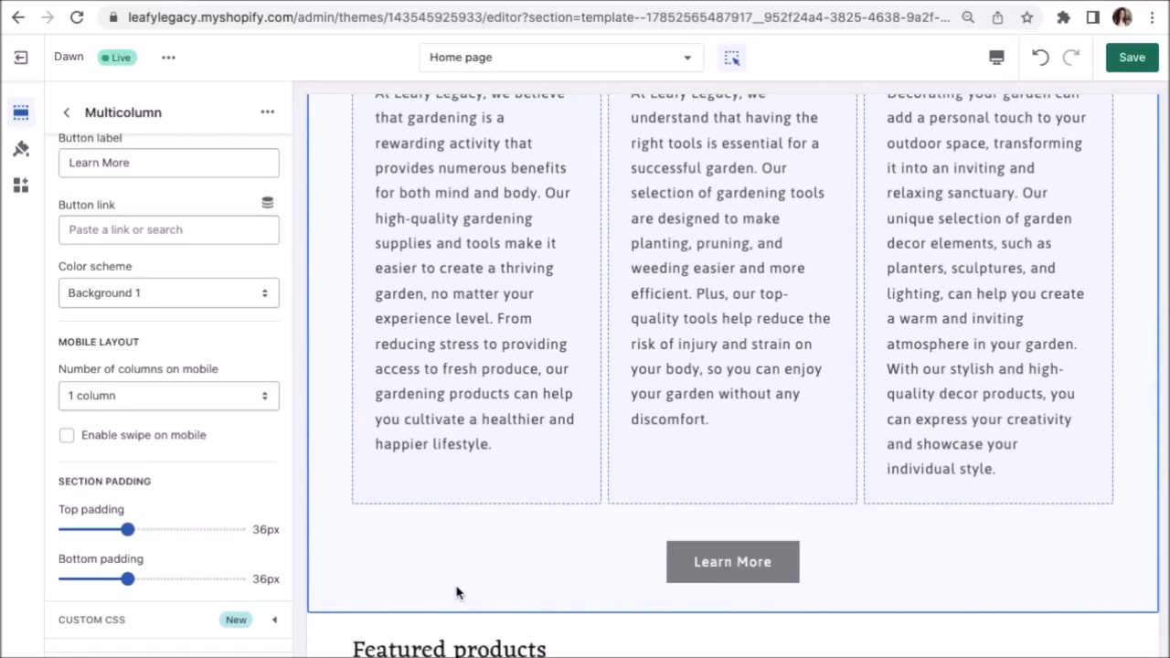
{"action": "scroll", "coordinate": [457, 592], "scroll_direction": "up", "scroll_amount": 9}
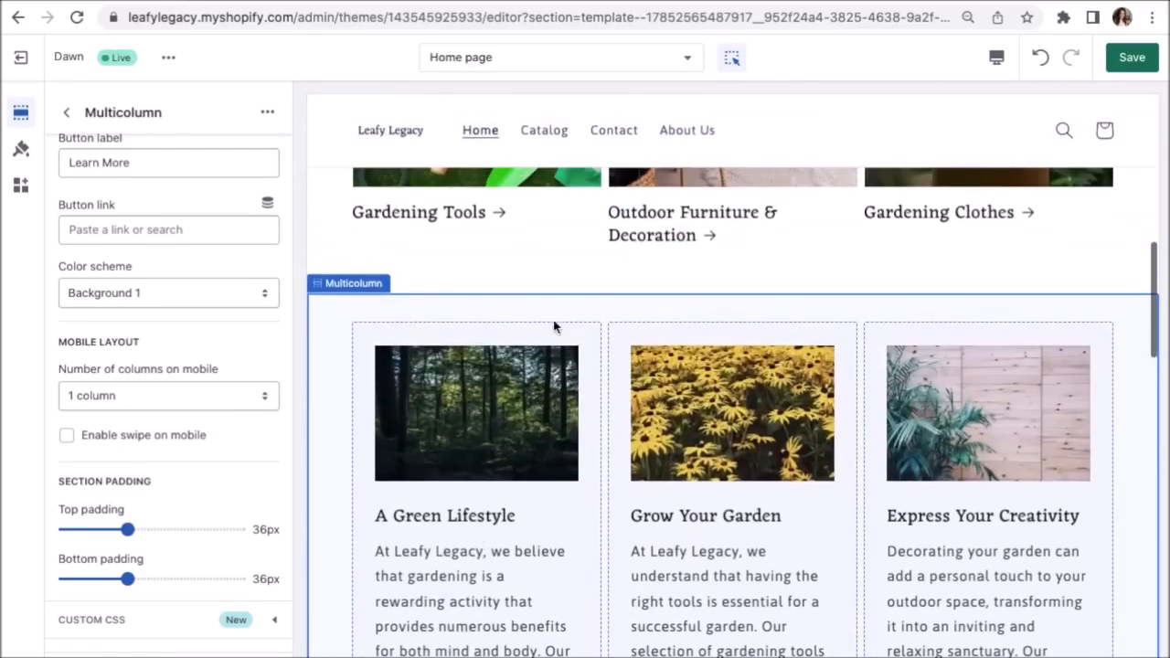
Settle the Multicolumn padding sliders at 28px and go back to the home page section list.
{"action": "left_click_drag", "start_coordinate": [125, 531], "coordinate": [211, 532]}
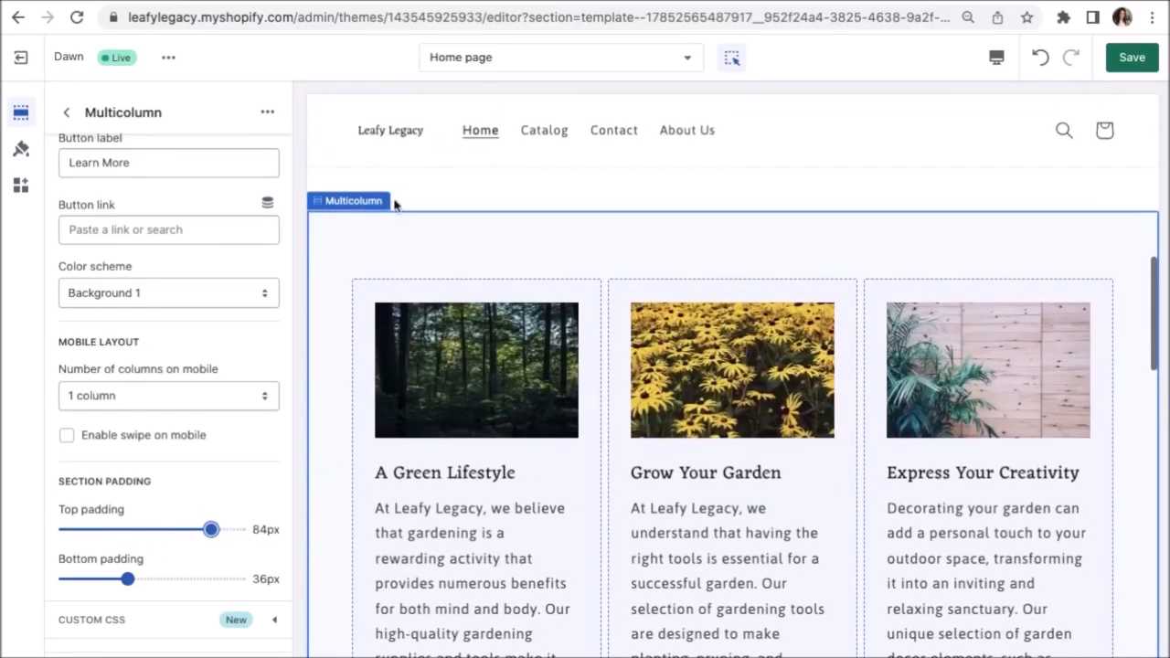
{"action": "left_click_drag", "start_coordinate": [213, 529], "coordinate": [232, 530]}
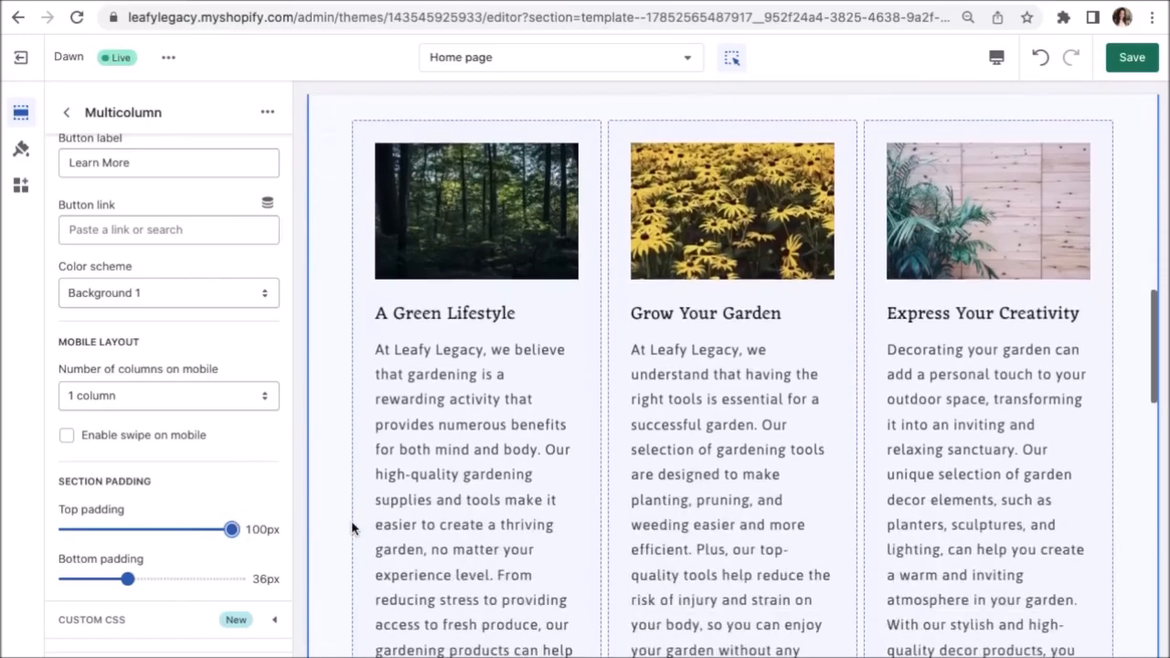
{"action": "left_click_drag", "start_coordinate": [128, 579], "coordinate": [256, 586]}
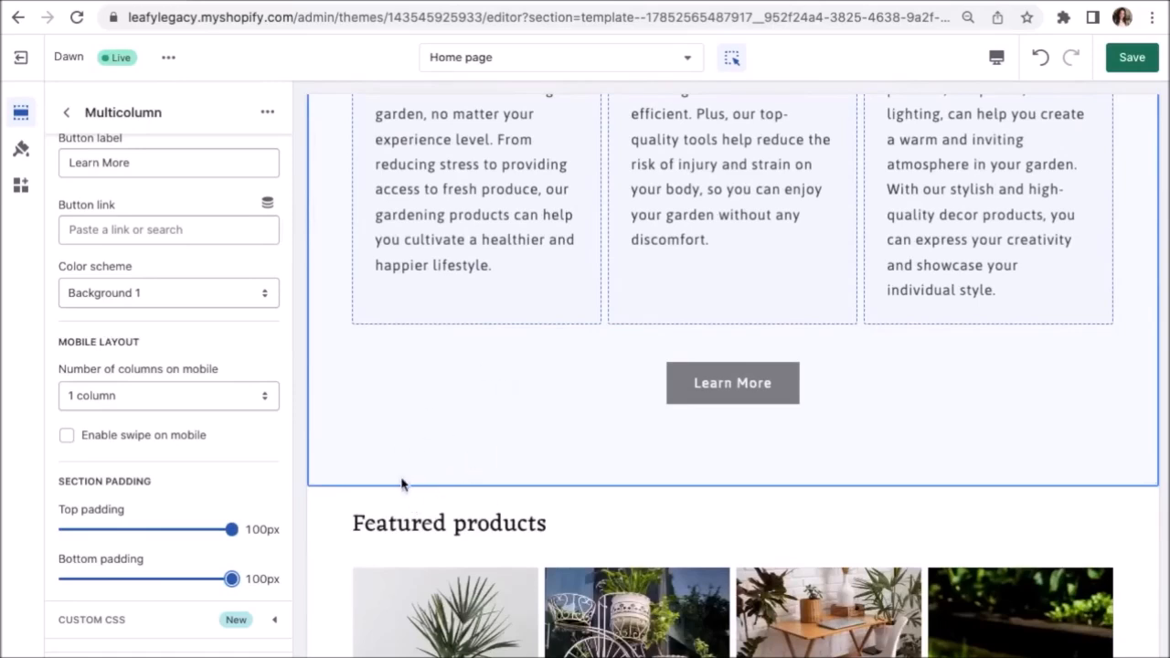
{"action": "scroll", "coordinate": [335, 535], "scroll_direction": "down", "scroll_amount": 2}
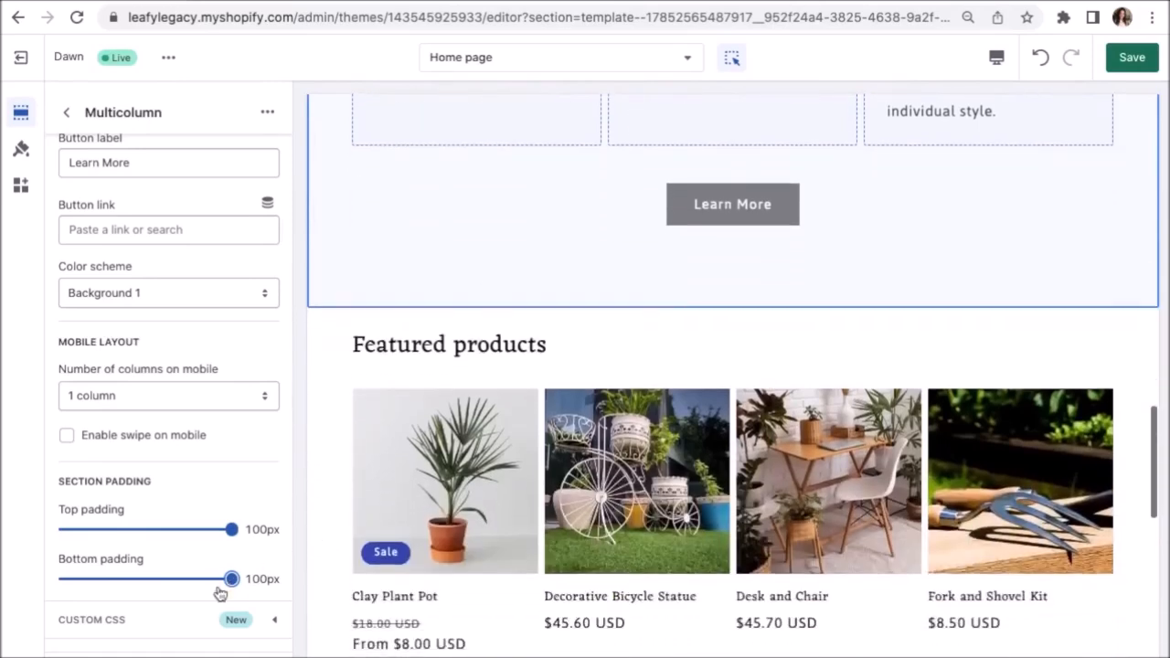
{"action": "left_click_drag", "start_coordinate": [231, 578], "coordinate": [106, 580]}
{"action": "left_click_drag", "start_coordinate": [231, 530], "coordinate": [112, 529]}
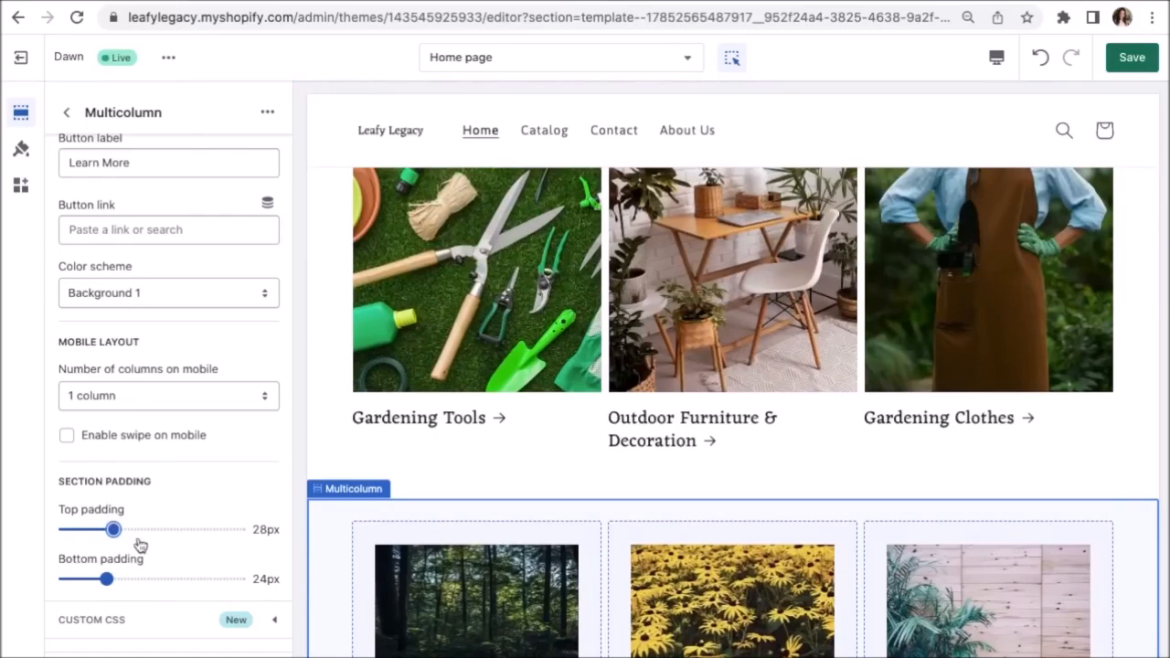
{"action": "left_click_drag", "start_coordinate": [151, 530], "coordinate": [261, 532]}
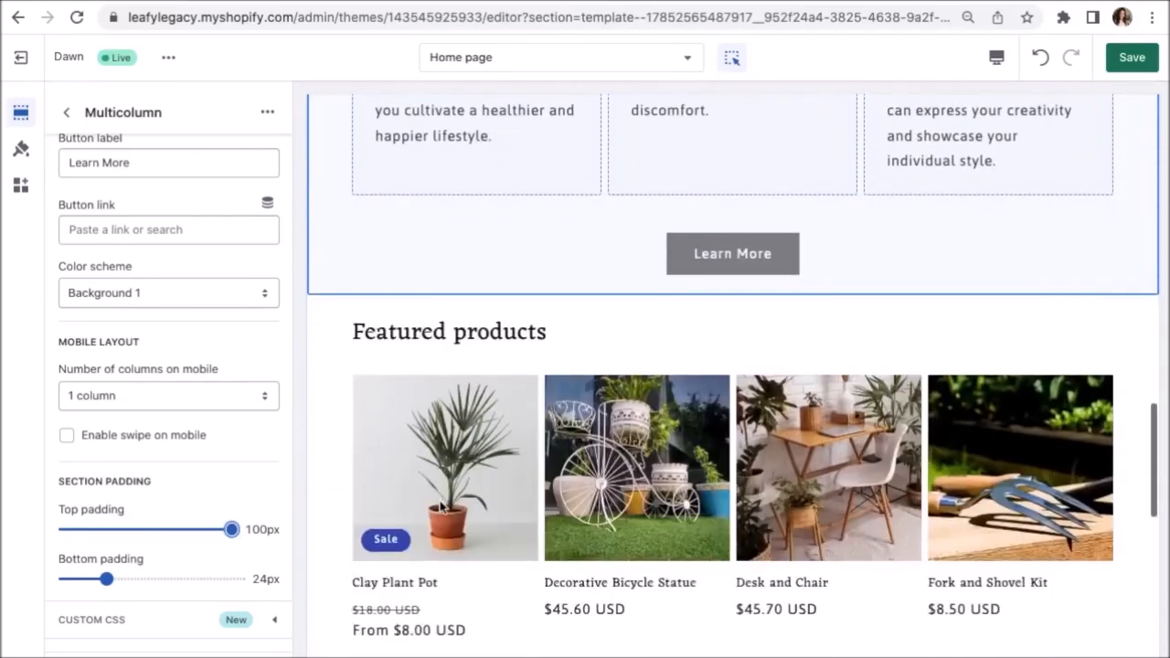
{"action": "left_click_drag", "start_coordinate": [234, 531], "coordinate": [113, 530]}
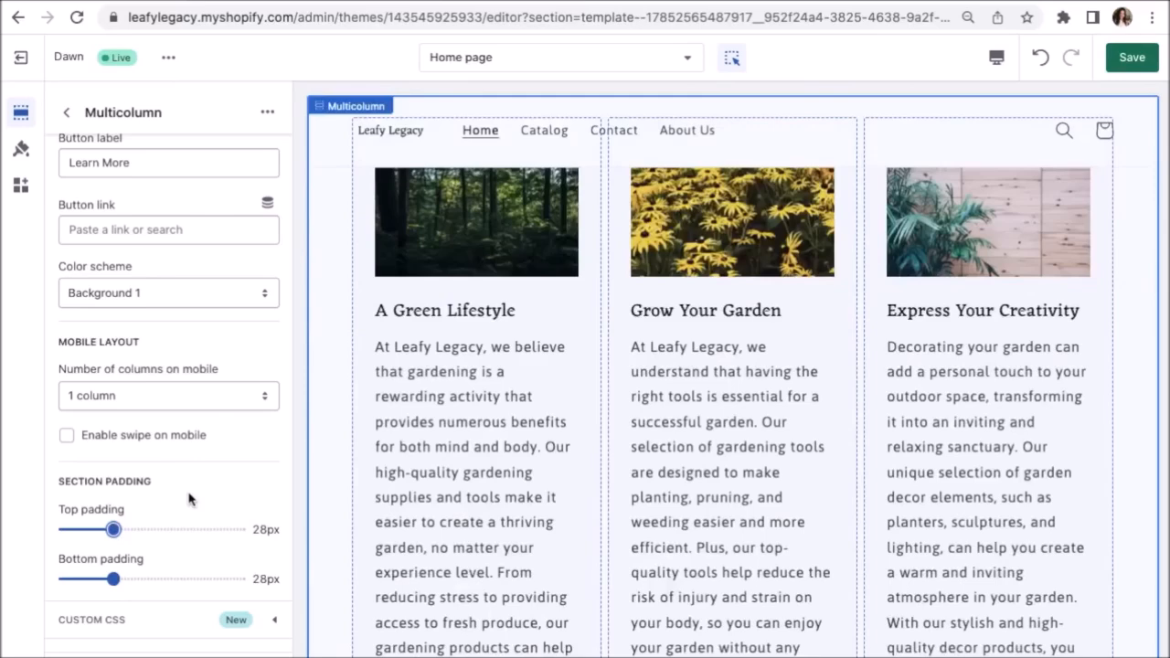
{"action": "left_click", "coordinate": [66, 111]}
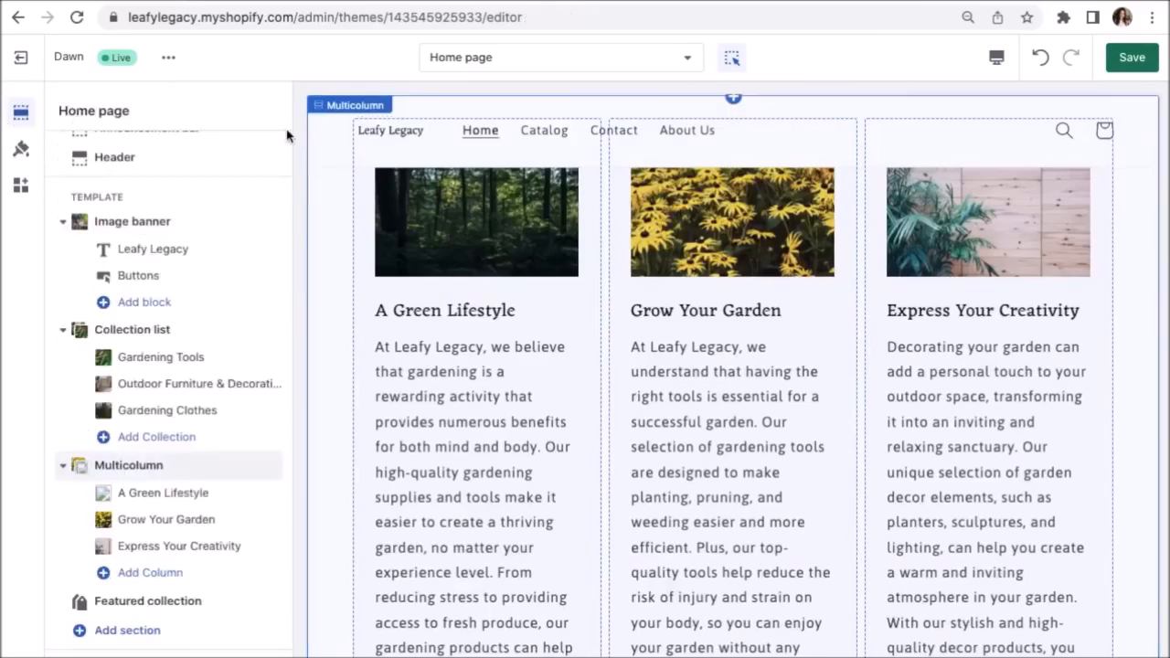
Switch the Featured products section's collection from all products to Gardening Clothes.
{"action": "scroll", "coordinate": [372, 481], "scroll_direction": "down", "scroll_amount": 8}
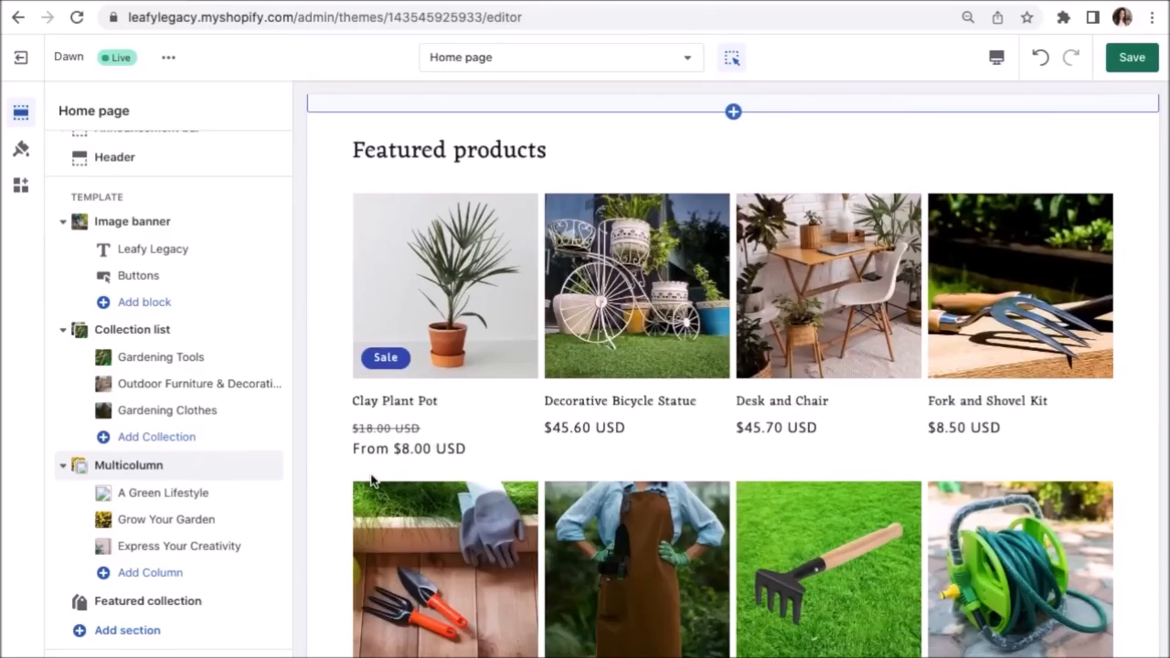
{"action": "left_click", "coordinate": [336, 201]}
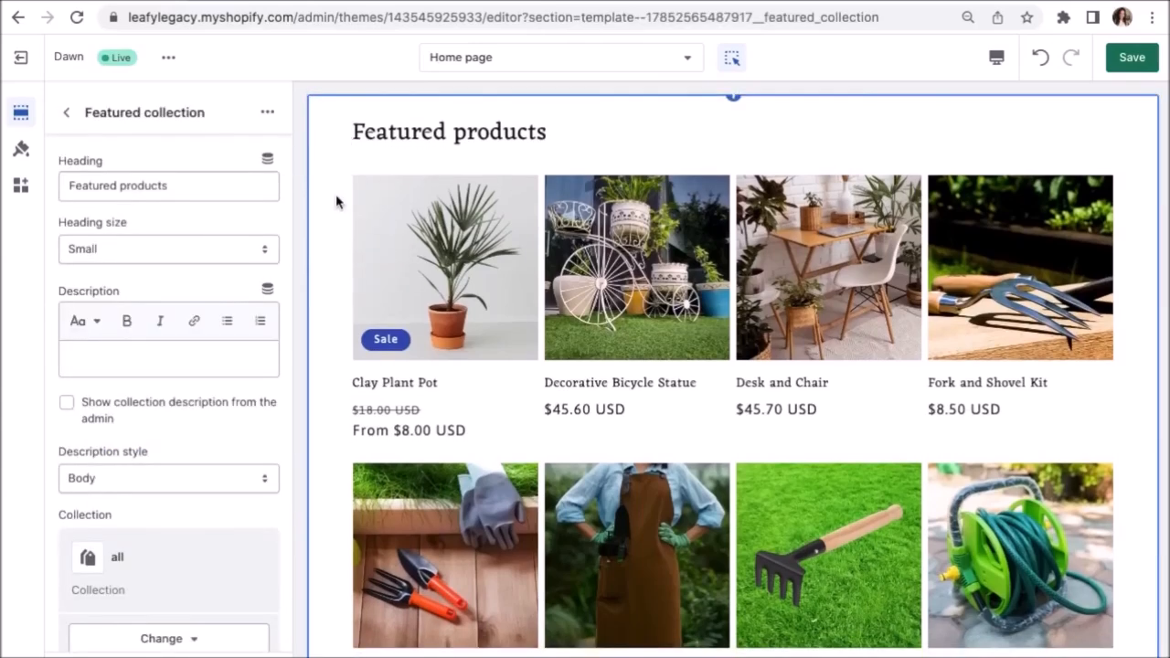
{"action": "scroll", "coordinate": [248, 522], "scroll_direction": "down", "scroll_amount": 3}
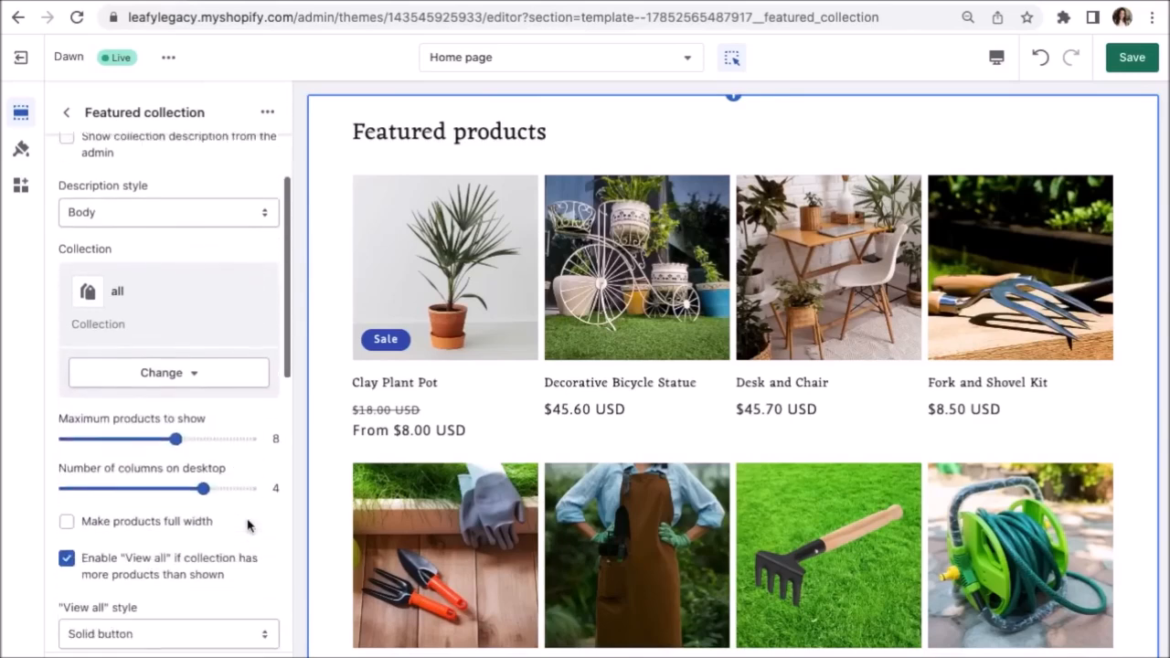
{"action": "left_click", "coordinate": [169, 364]}
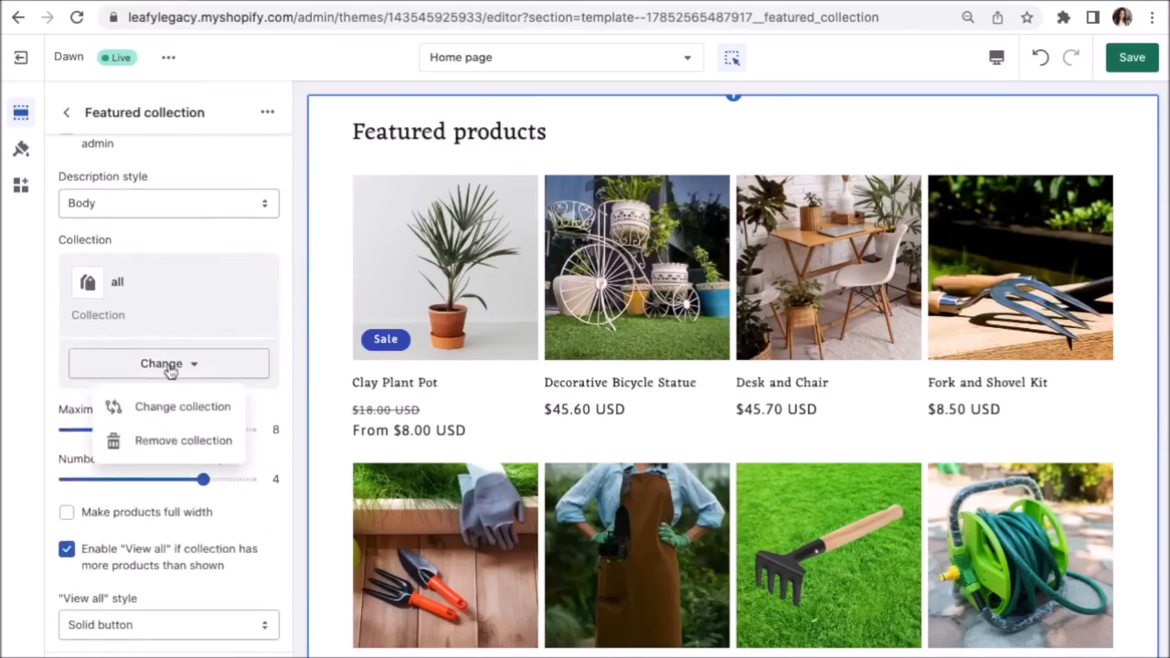
{"action": "left_click", "coordinate": [183, 407]}
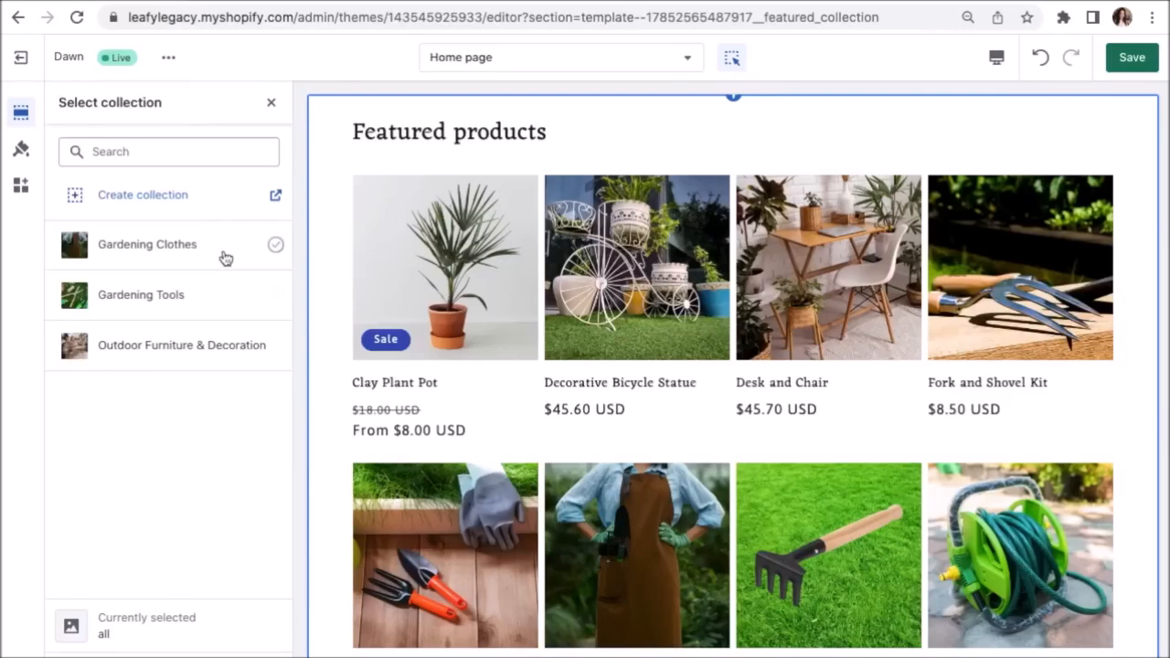
{"action": "left_click", "coordinate": [226, 259]}
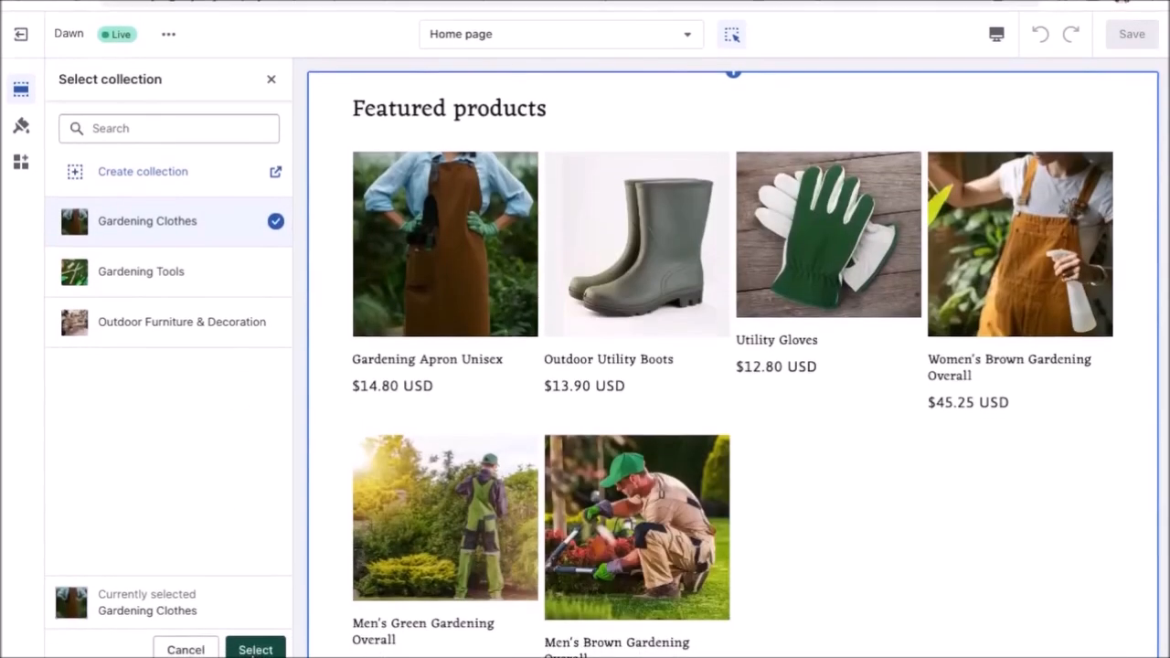
{"action": "left_click", "coordinate": [255, 649]}
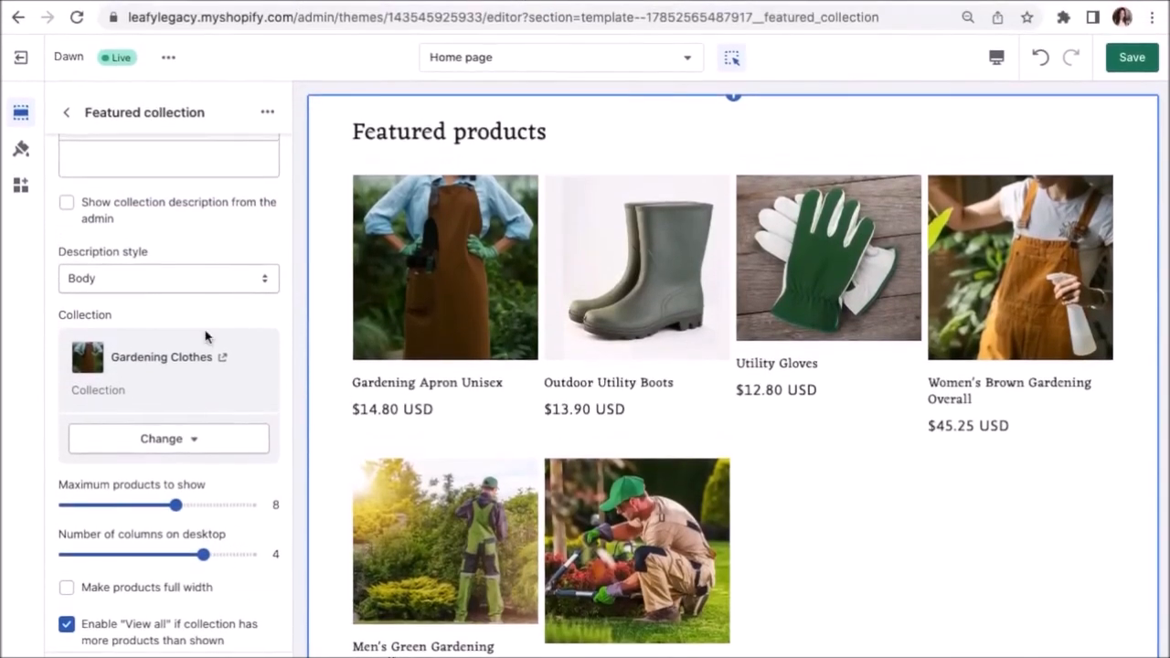
{"action": "scroll", "coordinate": [205, 336], "scroll_direction": "up", "scroll_amount": 3}
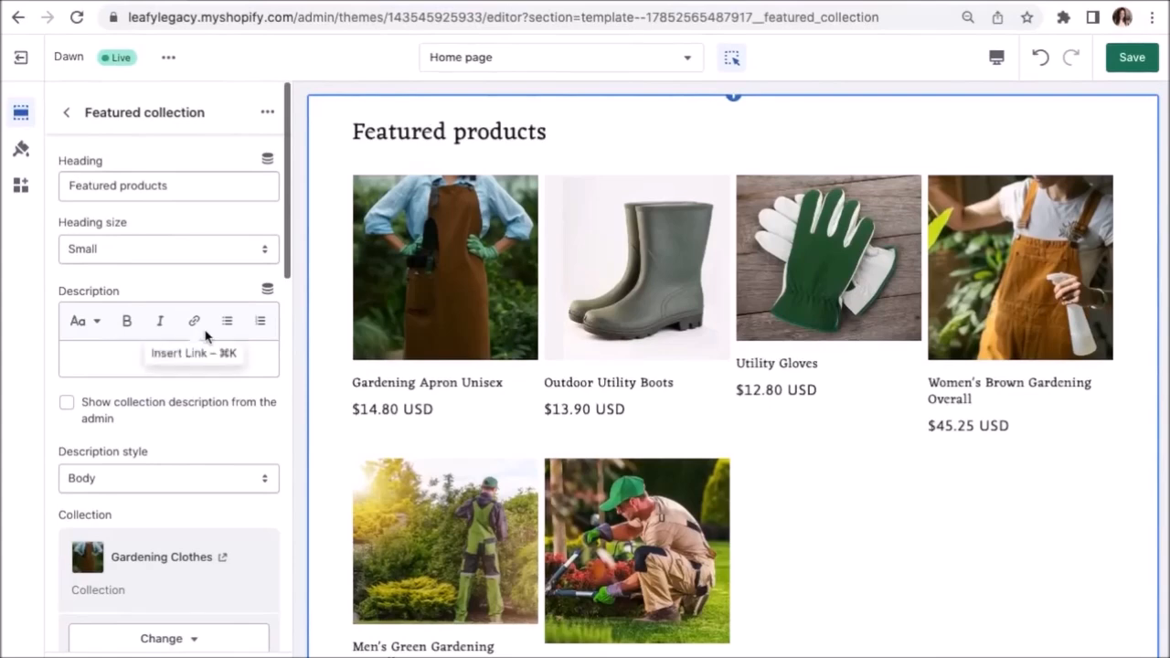
Retitle the section 'Gardening Clothes for Every Season', showing up to 12 products in 4 desktop columns.
{"action": "left_click_drag", "start_coordinate": [199, 189], "coordinate": [40, 196]}
{"action": "type", "text": "Gard"}
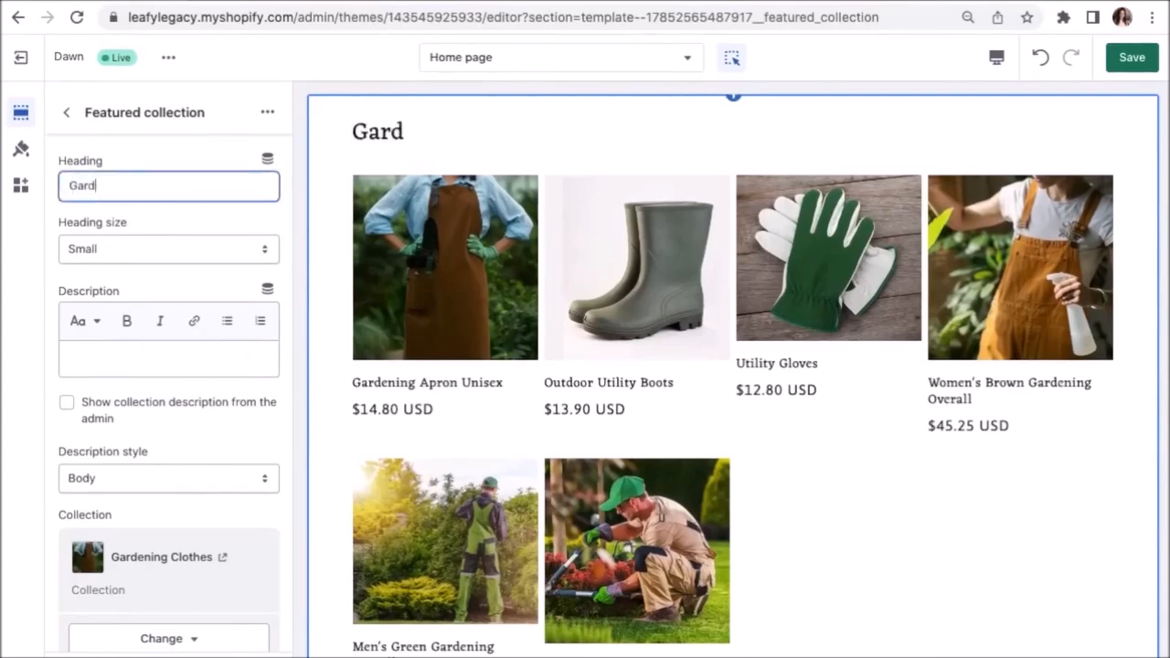
{"action": "type", "text": "ening Clothes for Every Season"}
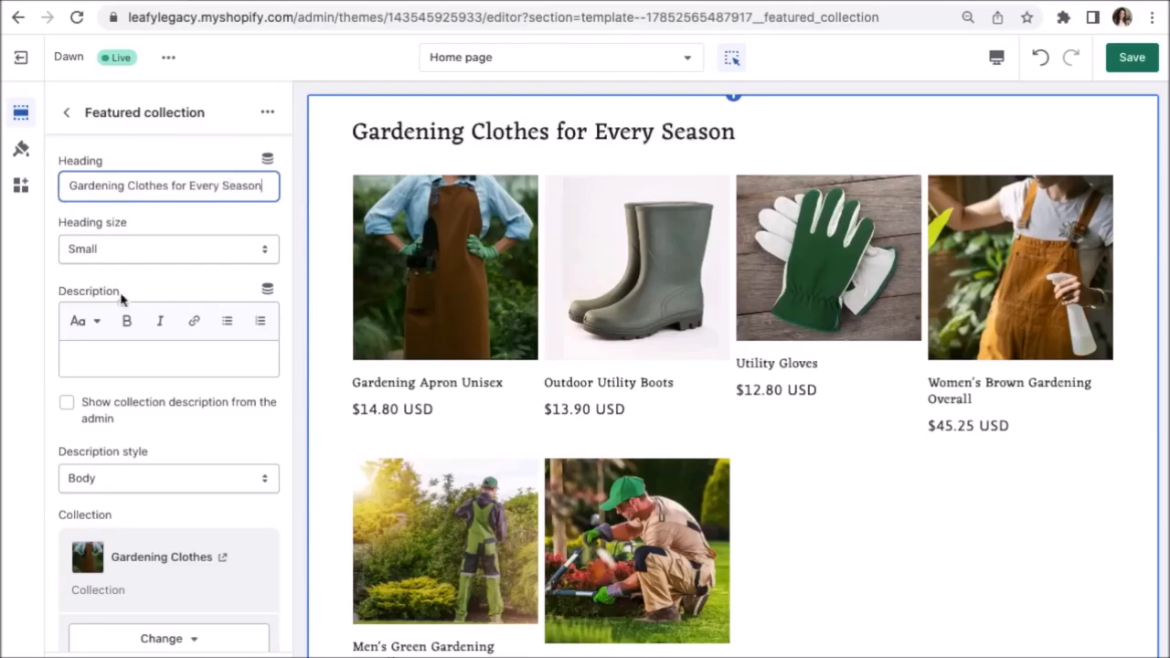
{"action": "scroll", "coordinate": [170, 449], "scroll_direction": "down", "scroll_amount": 4}
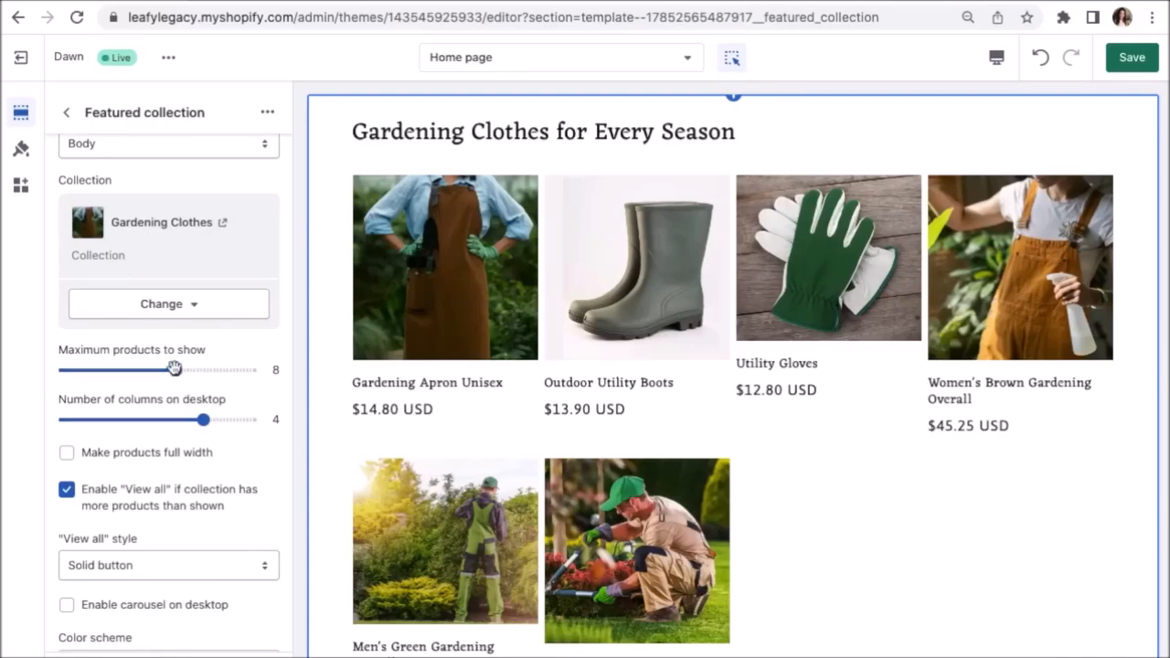
{"action": "left_click_drag", "start_coordinate": [174, 368], "coordinate": [65, 370]}
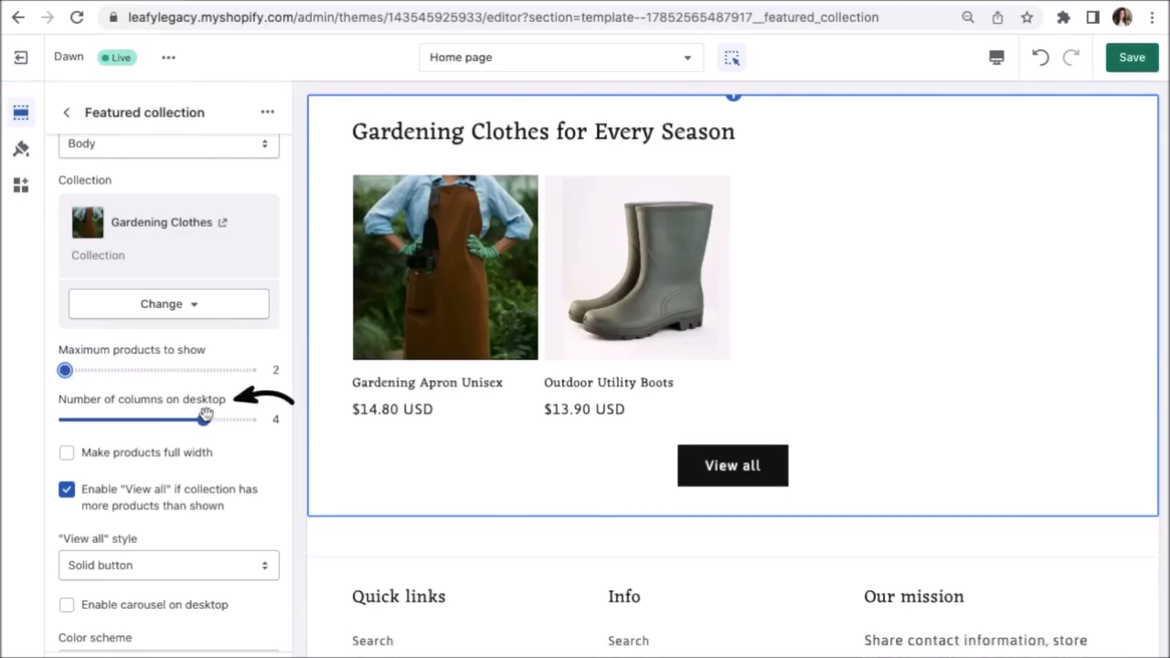
{"action": "left_click_drag", "start_coordinate": [205, 417], "coordinate": [110, 420]}
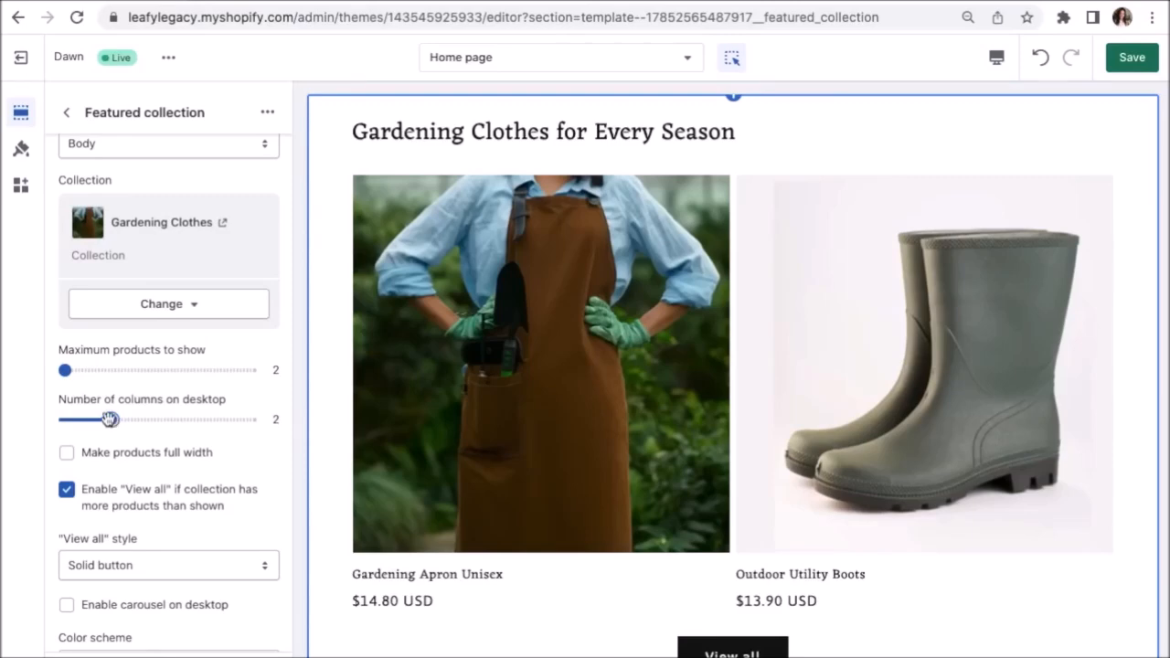
{"action": "left_click_drag", "start_coordinate": [66, 370], "coordinate": [101, 369]}
{"action": "left_click_drag", "start_coordinate": [136, 418], "coordinate": [203, 419]}
{"action": "left_click_drag", "start_coordinate": [102, 369], "coordinate": [250, 370]}
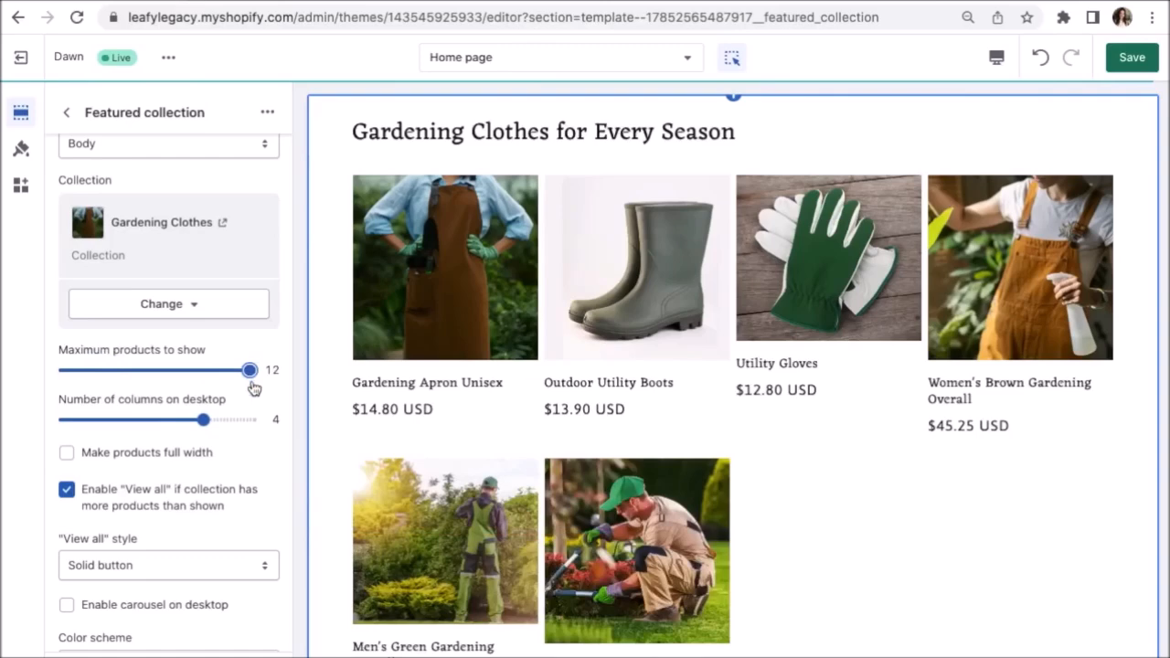
Turn on the desktop carousel, page through its three slides, and keep View all enabled.
{"action": "scroll", "coordinate": [242, 494], "scroll_direction": "down", "scroll_amount": 1}
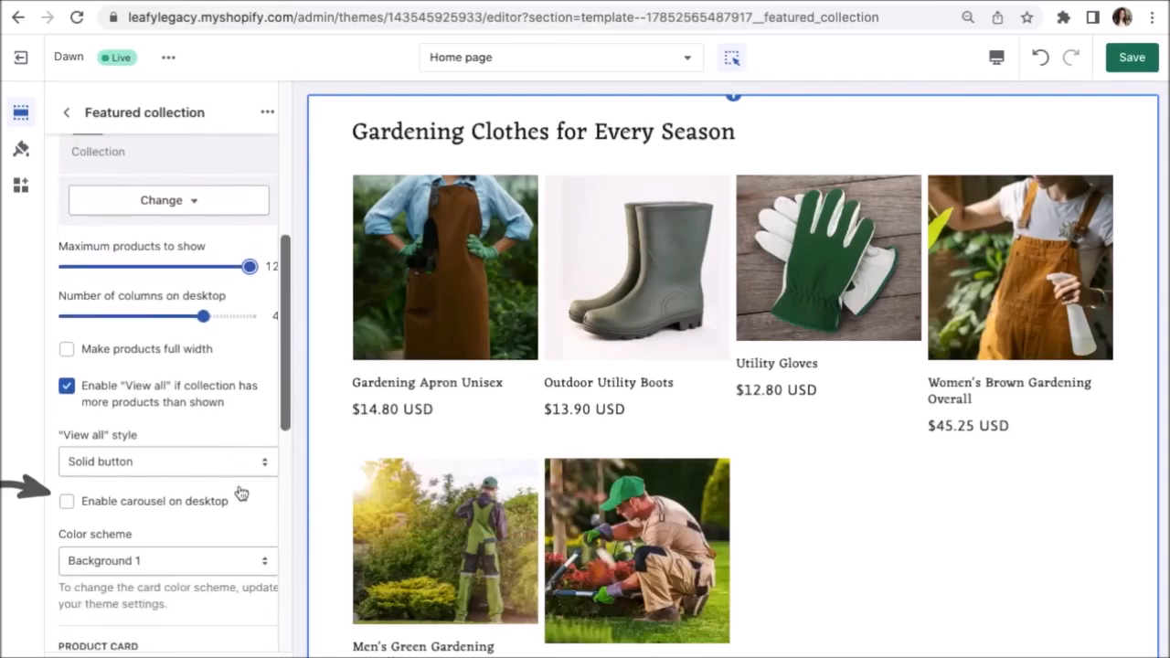
{"action": "left_click", "coordinate": [201, 504]}
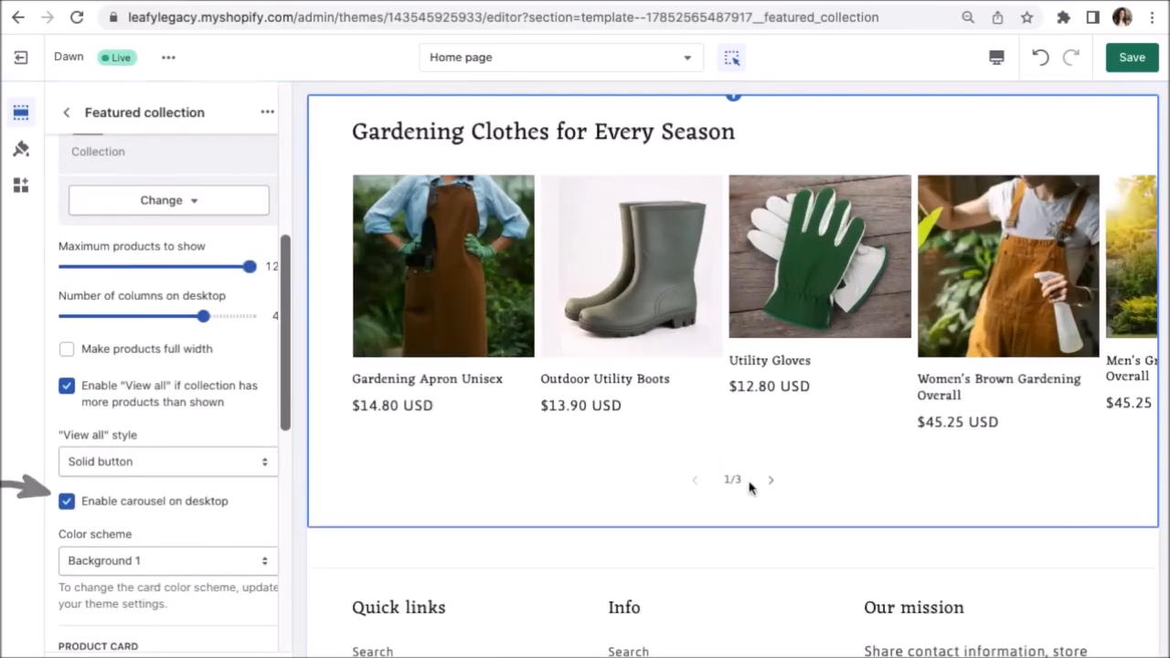
{"action": "scroll", "coordinate": [750, 488], "scroll_direction": "up", "scroll_amount": 1}
{"action": "left_click", "coordinate": [770, 534]}
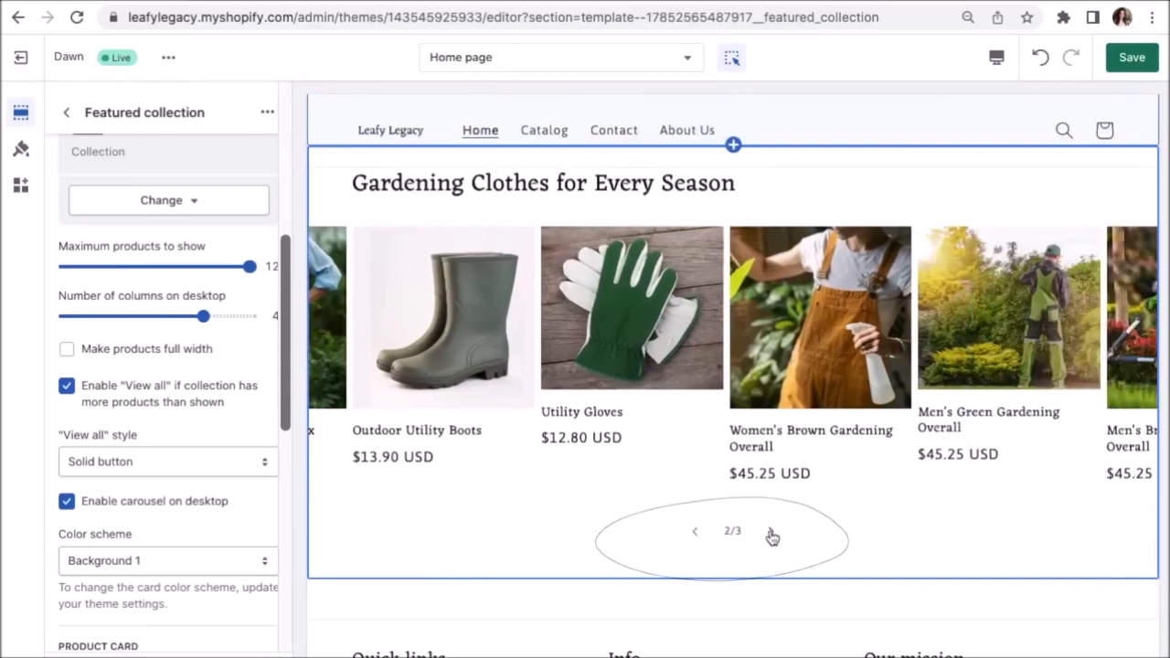
{"action": "left_click", "coordinate": [770, 534]}
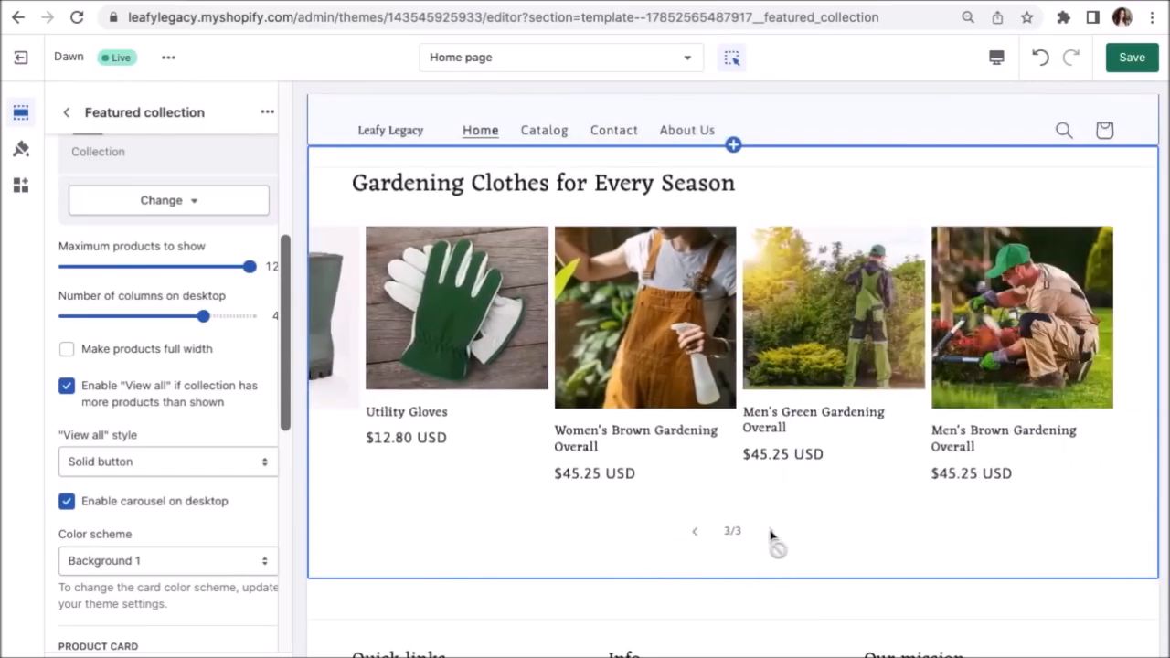
{"action": "left_click", "coordinate": [702, 535]}
{"action": "left_click", "coordinate": [702, 535]}
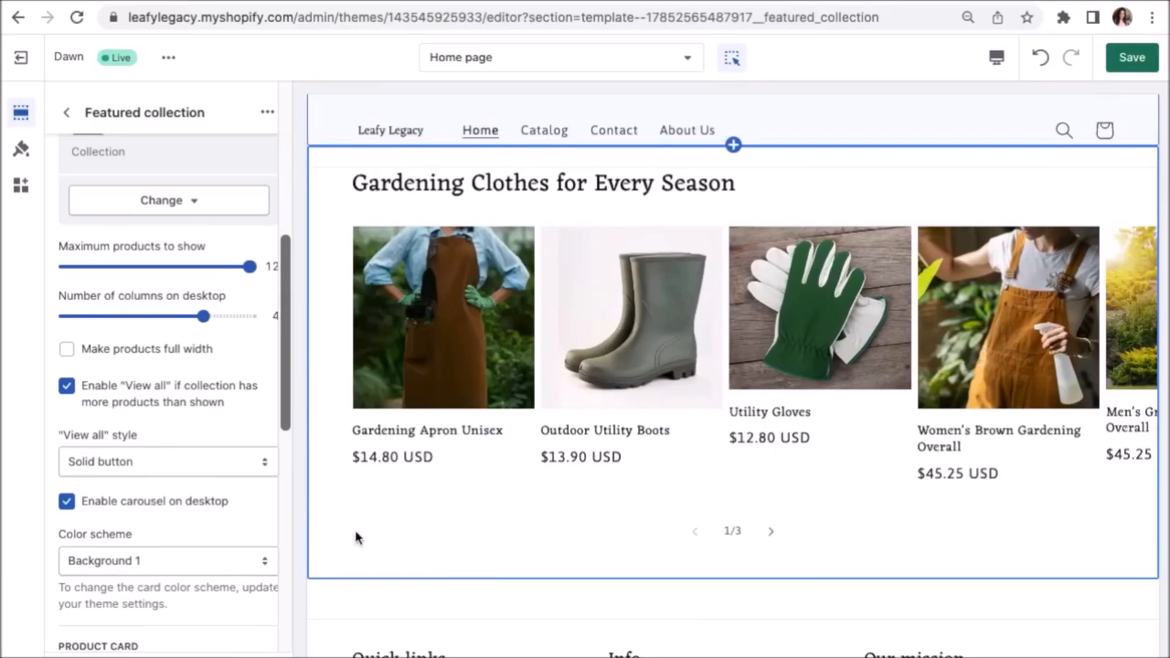
{"action": "left_click", "coordinate": [159, 395]}
{"action": "scroll", "coordinate": [159, 395], "scroll_direction": "down", "scroll_amount": 3}
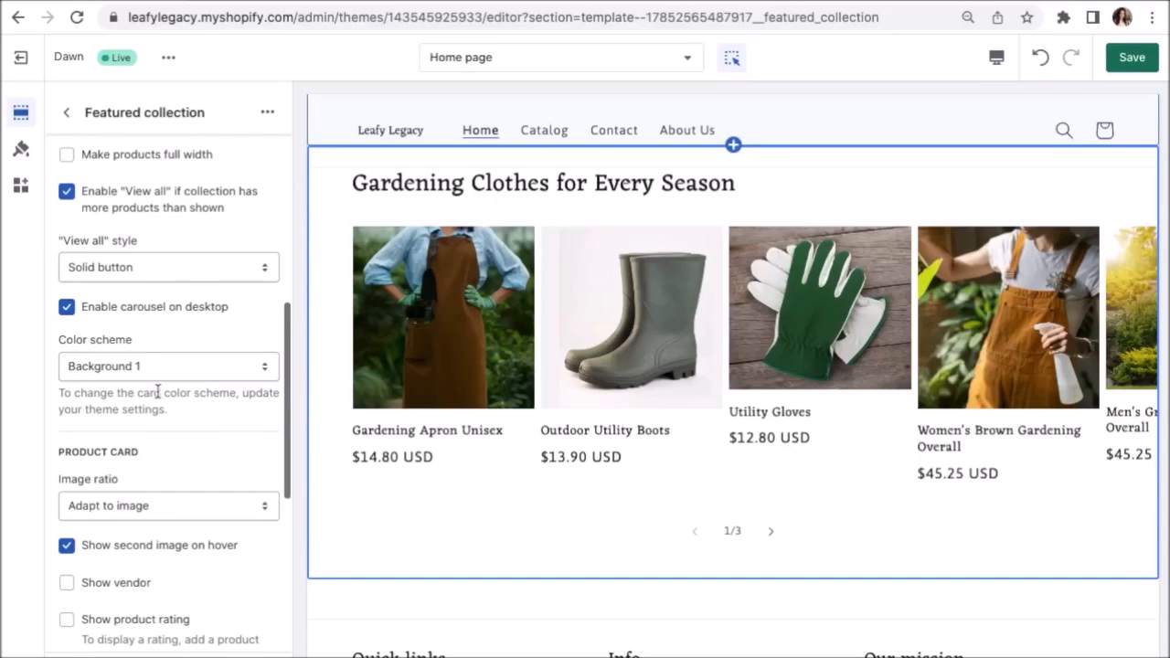
{"action": "left_click", "coordinate": [203, 367]}
{"action": "left_click", "coordinate": [206, 384]}
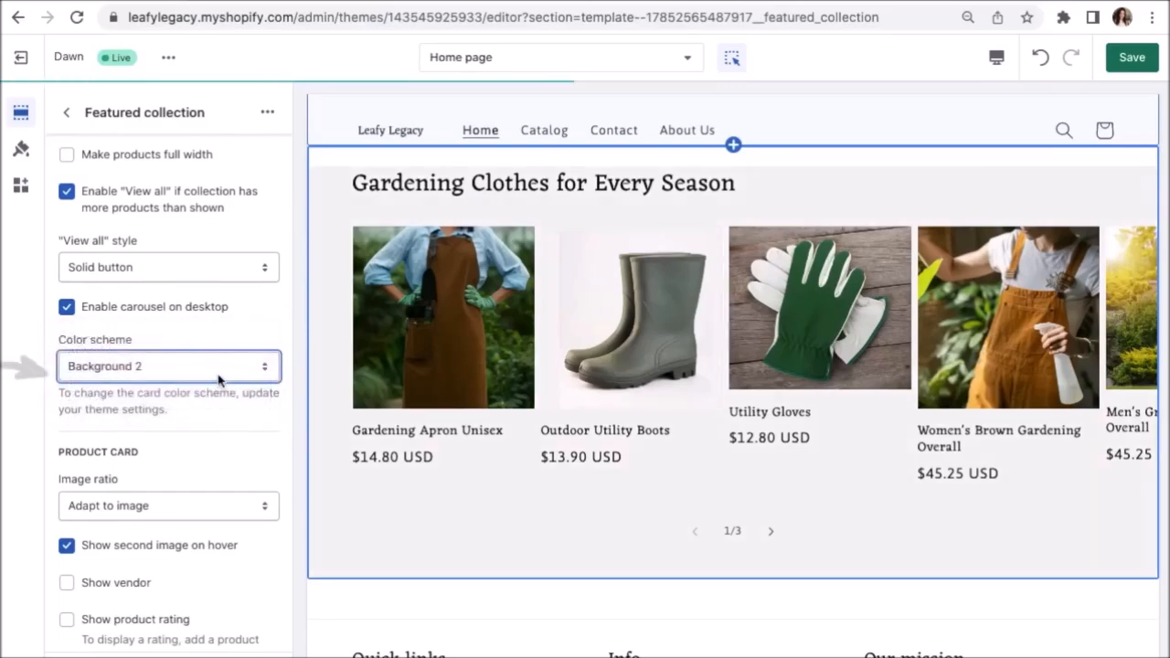
{"action": "left_click", "coordinate": [219, 373]}
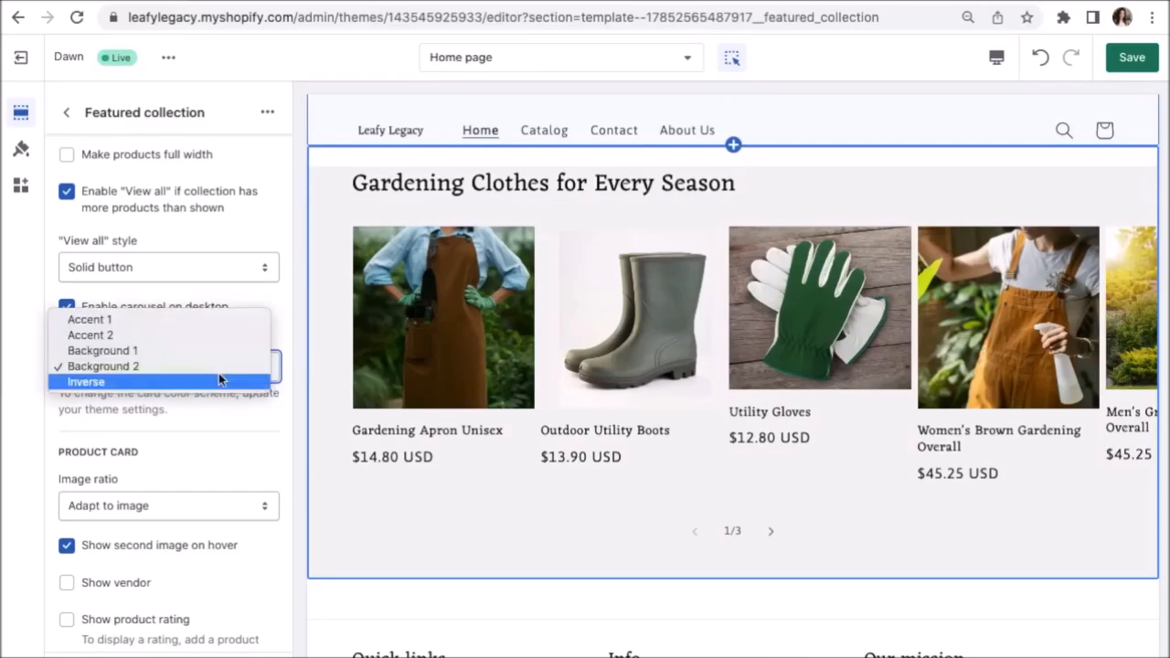
{"action": "left_click", "coordinate": [206, 351]}
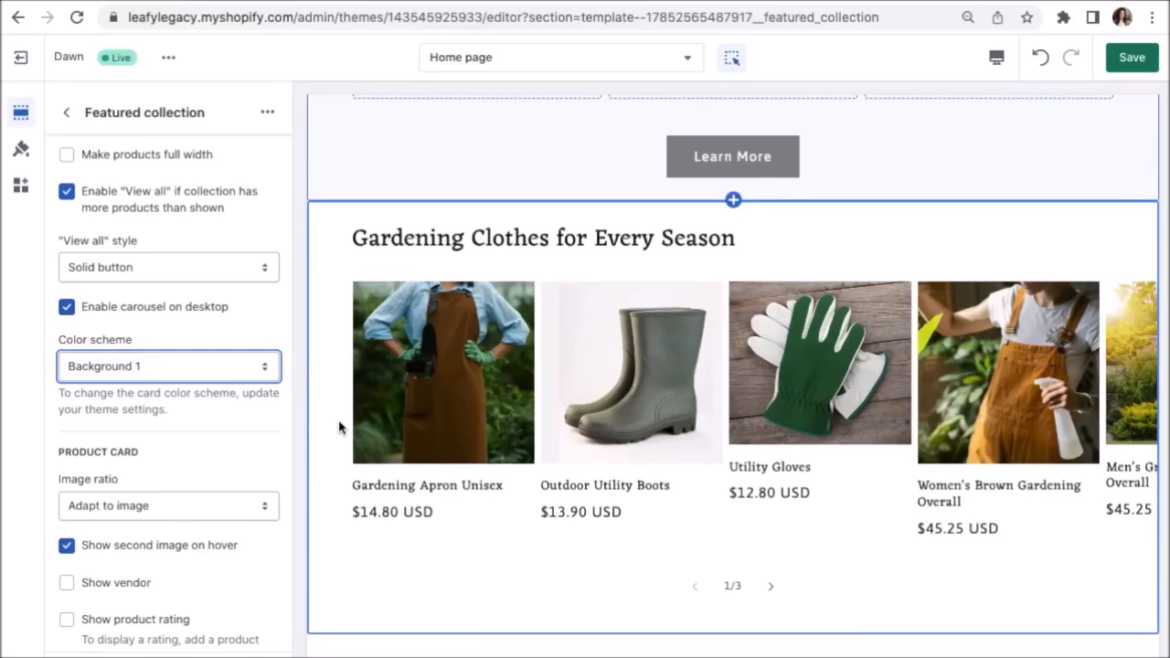
{"action": "scroll", "coordinate": [251, 555], "scroll_direction": "down", "scroll_amount": 3}
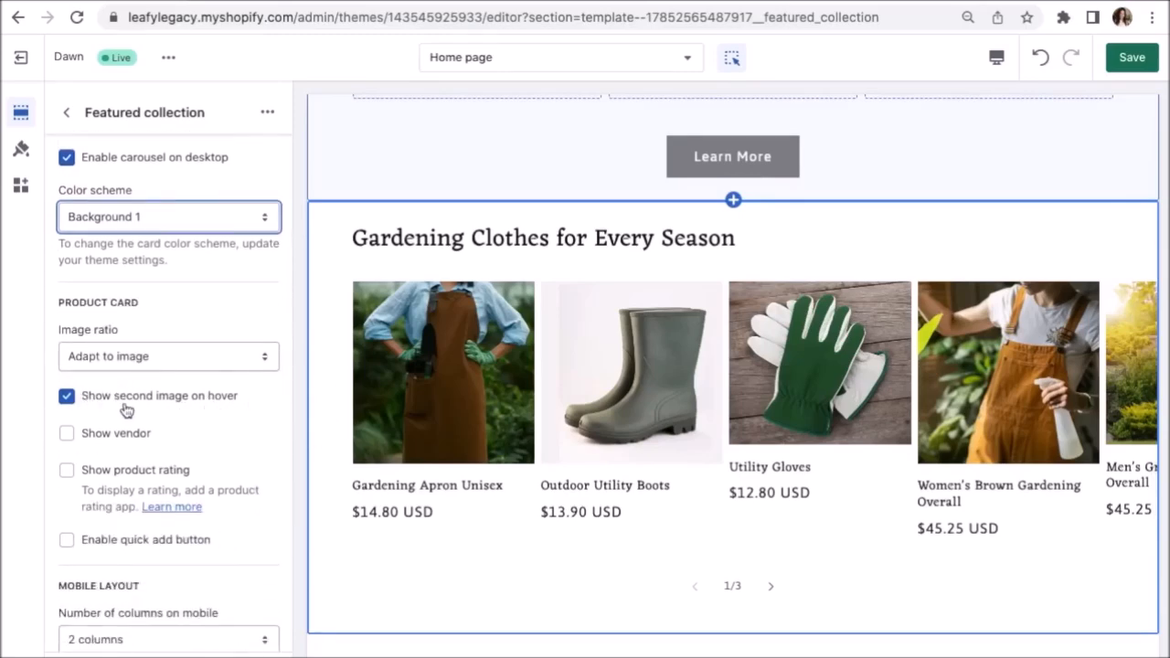
{"action": "left_click", "coordinate": [214, 408]}
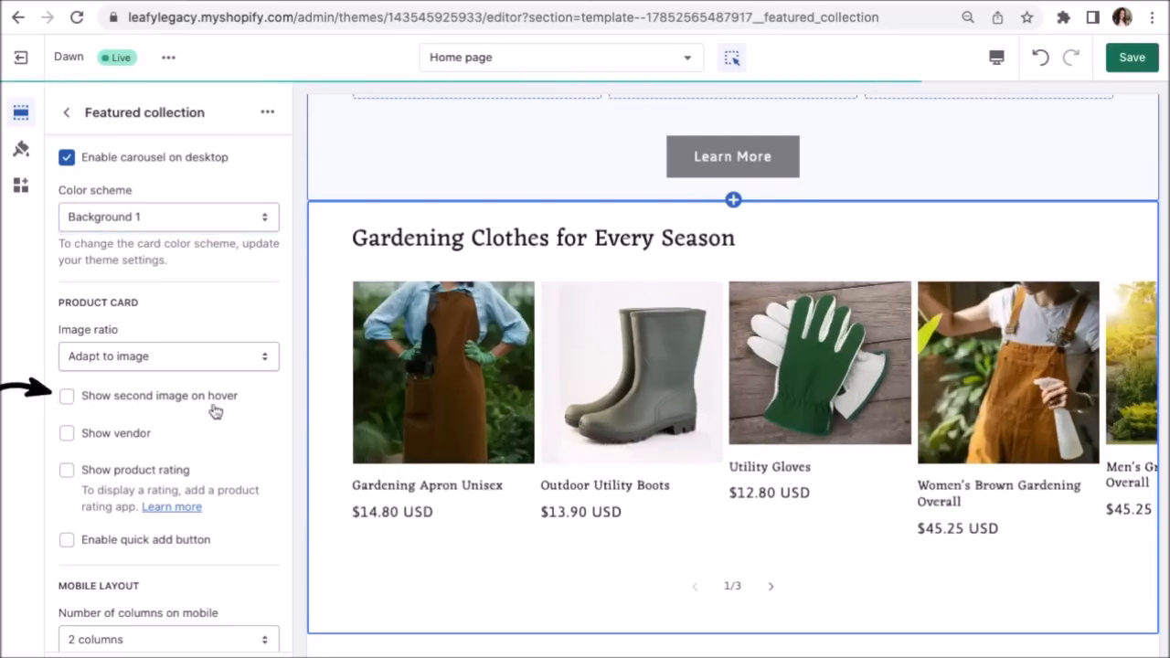
{"action": "left_click", "coordinate": [214, 411]}
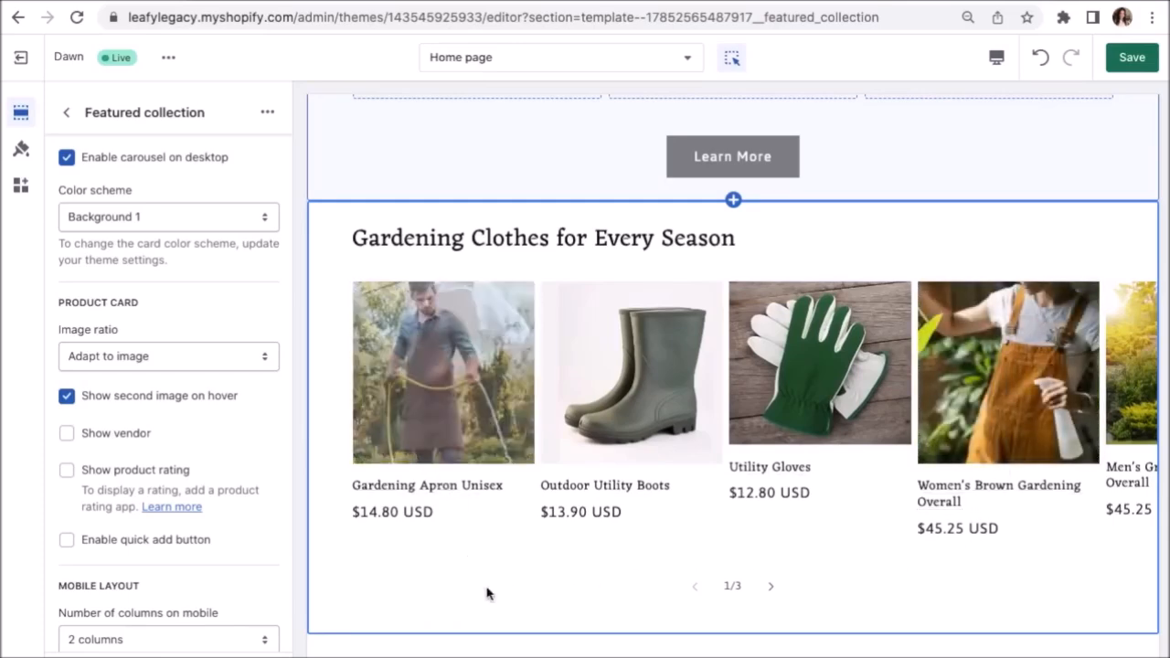
{"action": "left_click", "coordinate": [768, 586]}
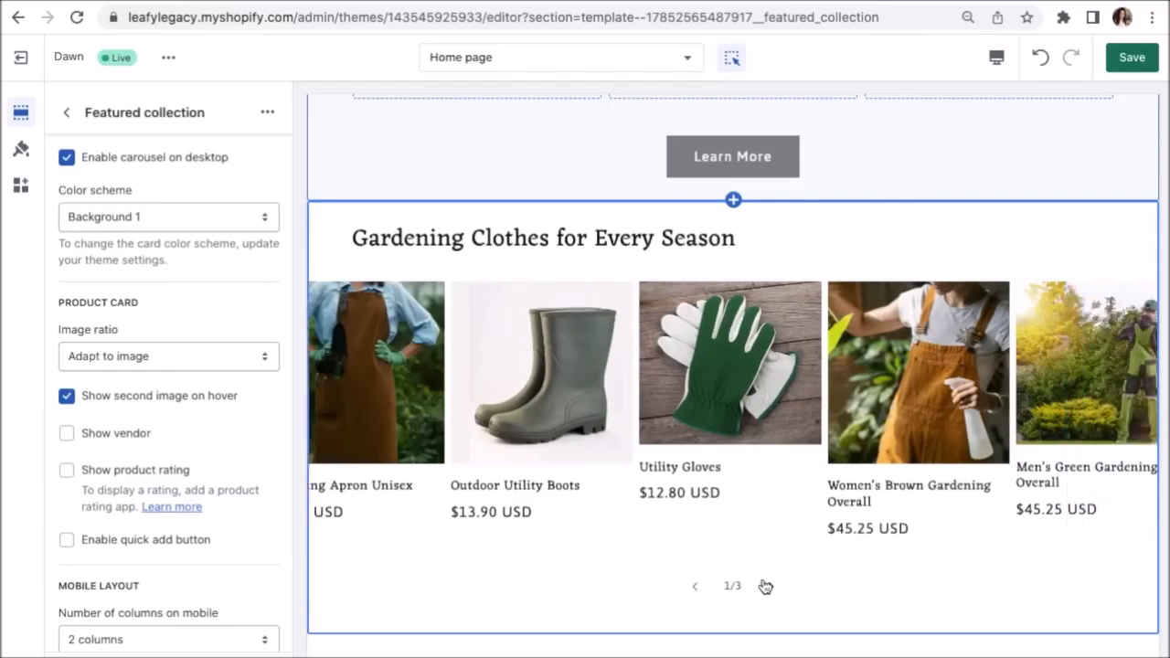
{"action": "left_click", "coordinate": [768, 585]}
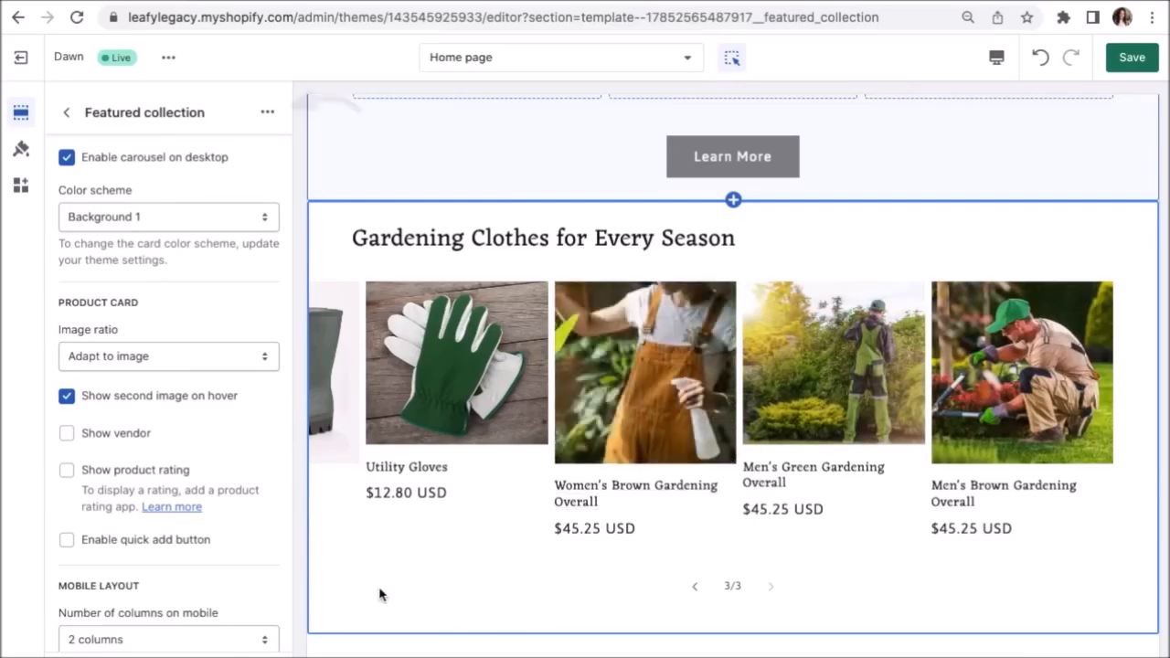
Duplicate the Featured collection section and switch the copy to Outdoor Furniture & Decoration.
{"action": "left_click", "coordinate": [267, 114]}
{"action": "left_click", "coordinate": [285, 153]}
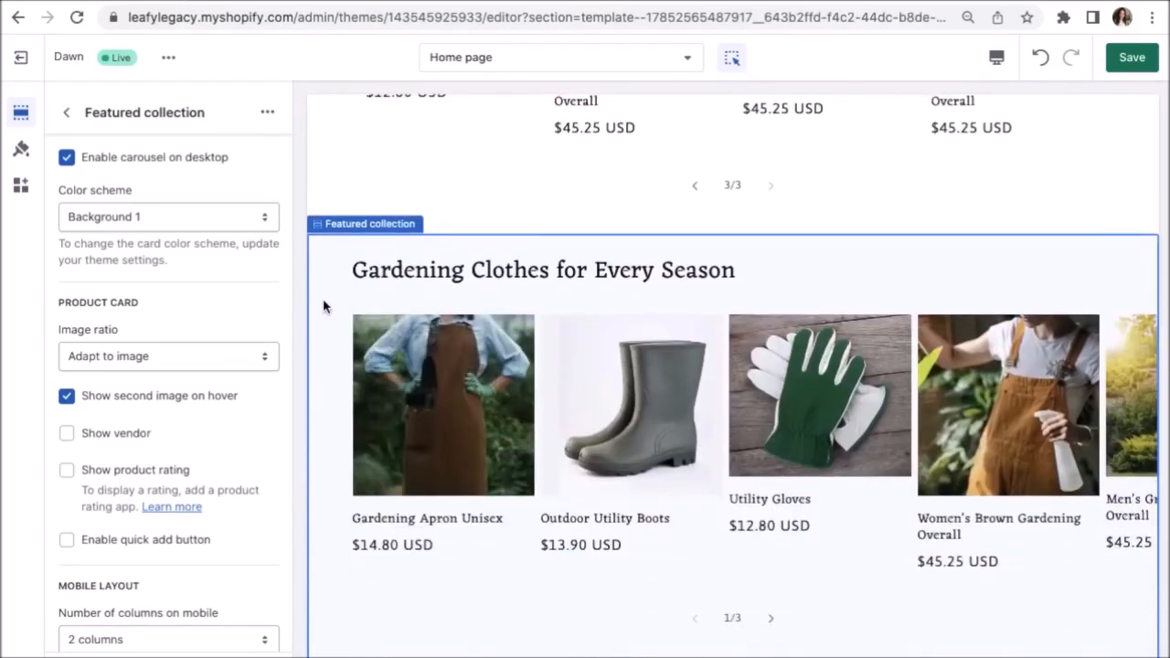
{"action": "left_click", "coordinate": [65, 113]}
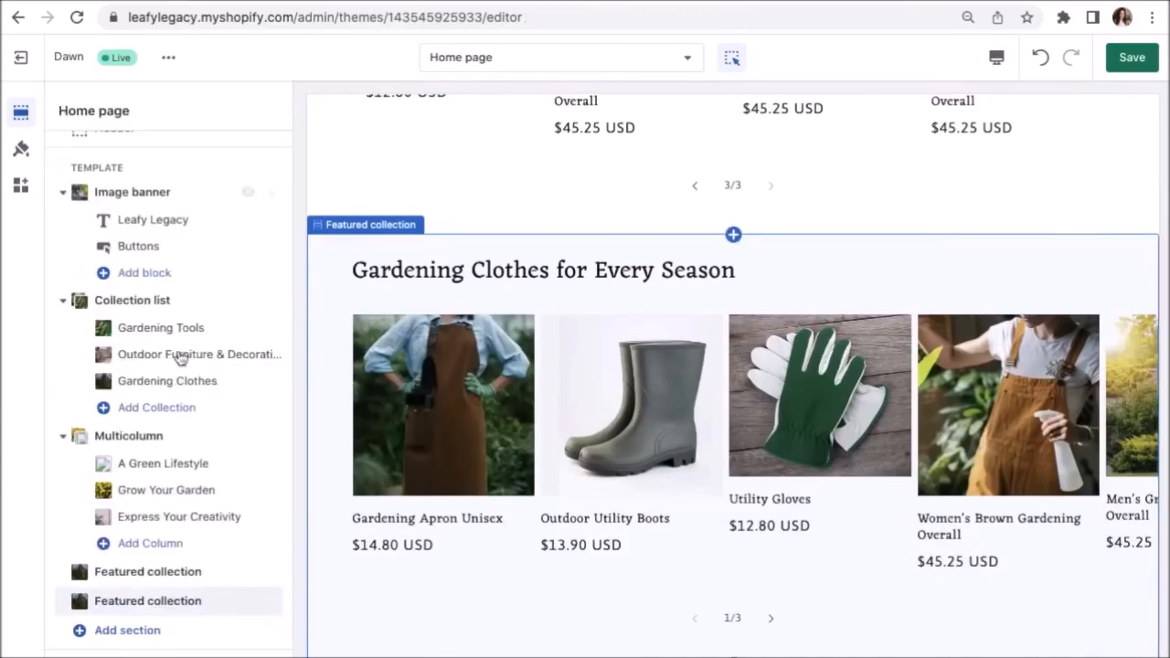
{"action": "left_click", "coordinate": [183, 601]}
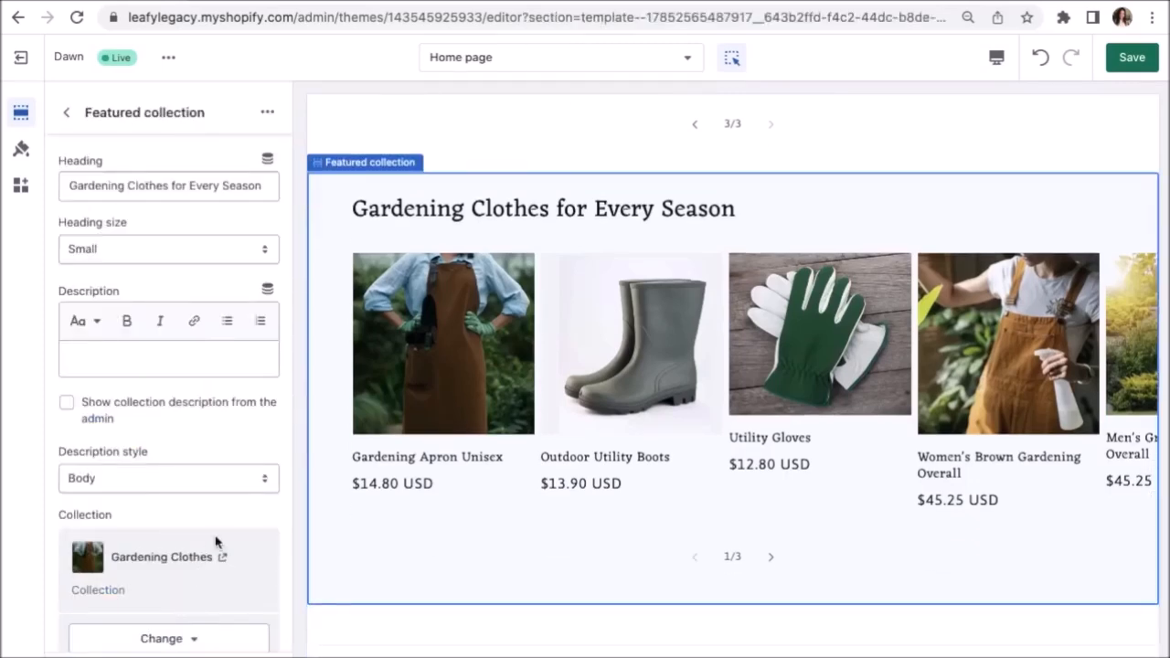
{"action": "scroll", "coordinate": [215, 542], "scroll_direction": "down", "scroll_amount": 3}
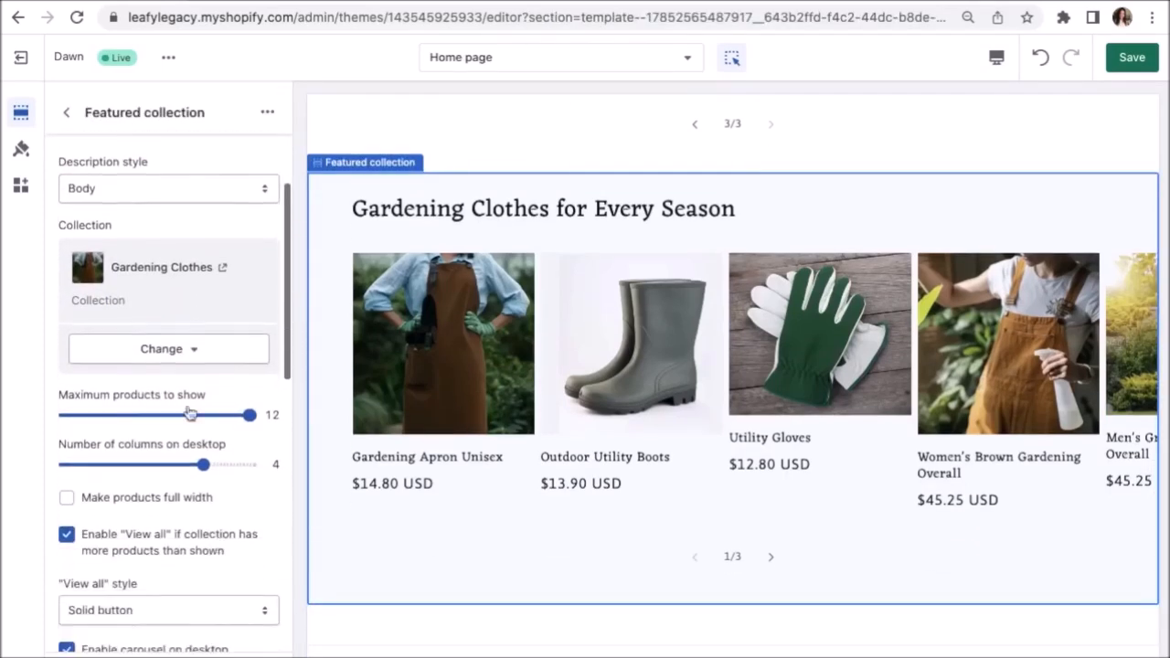
{"action": "left_click", "coordinate": [169, 354]}
{"action": "left_click", "coordinate": [179, 392]}
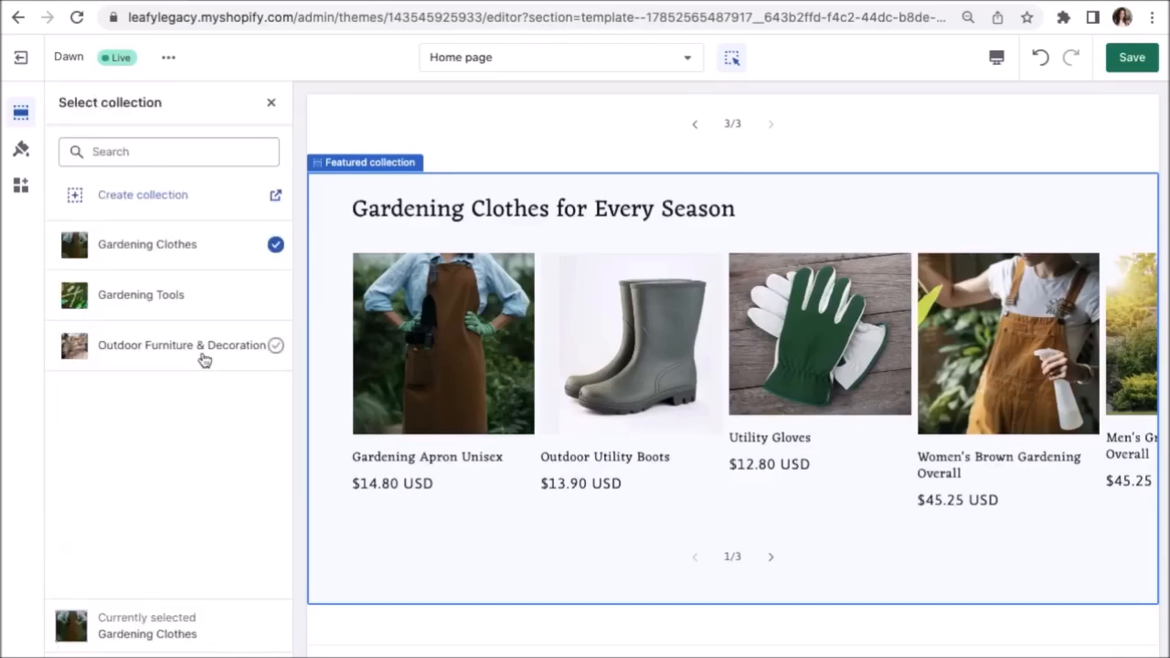
{"action": "left_click", "coordinate": [204, 357]}
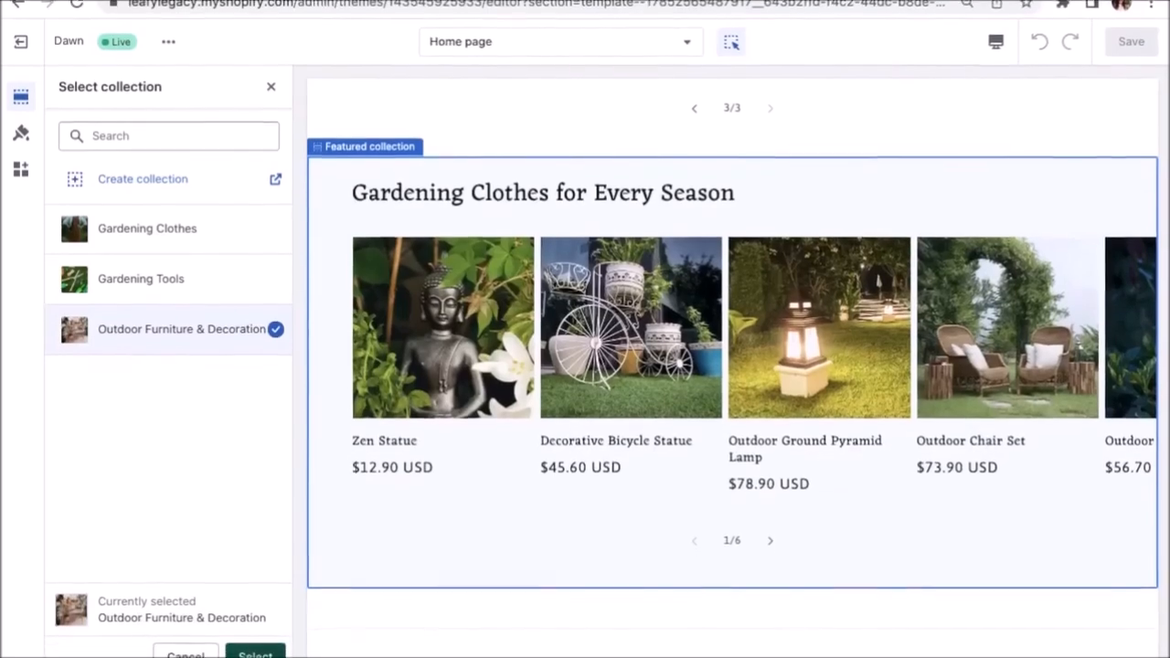
{"action": "left_click", "coordinate": [254, 641]}
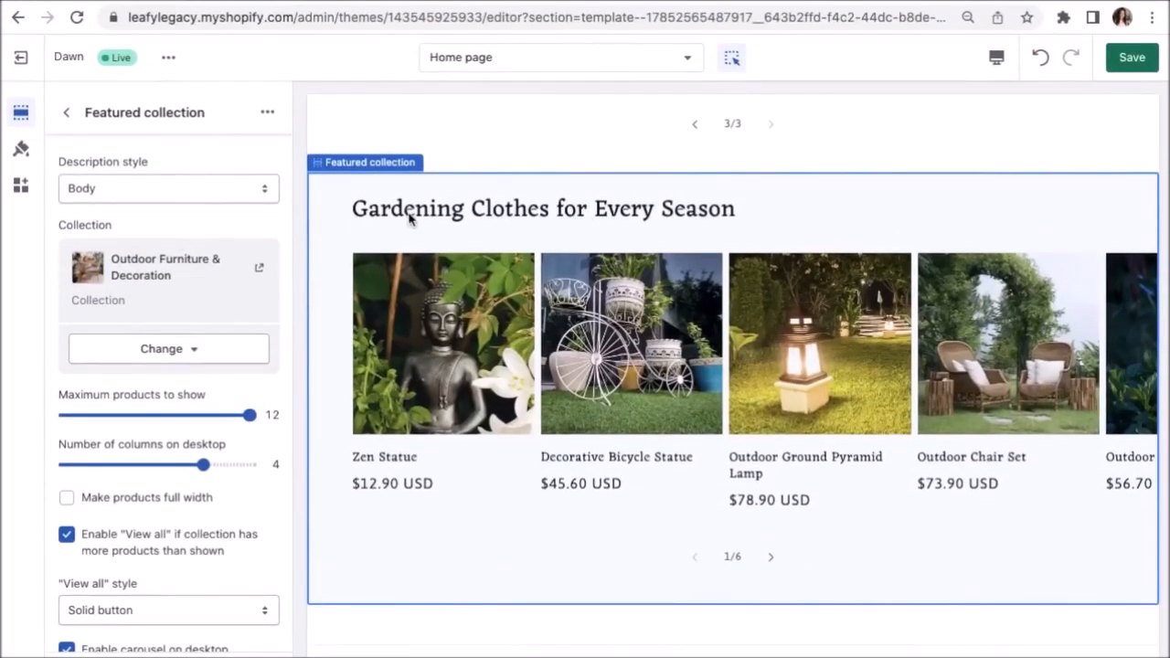
Retitle the copy 'Find the Perfect Decoration for Your Garden' and return to the section list.
{"action": "scroll", "coordinate": [219, 303], "scroll_direction": "up", "scroll_amount": 5}
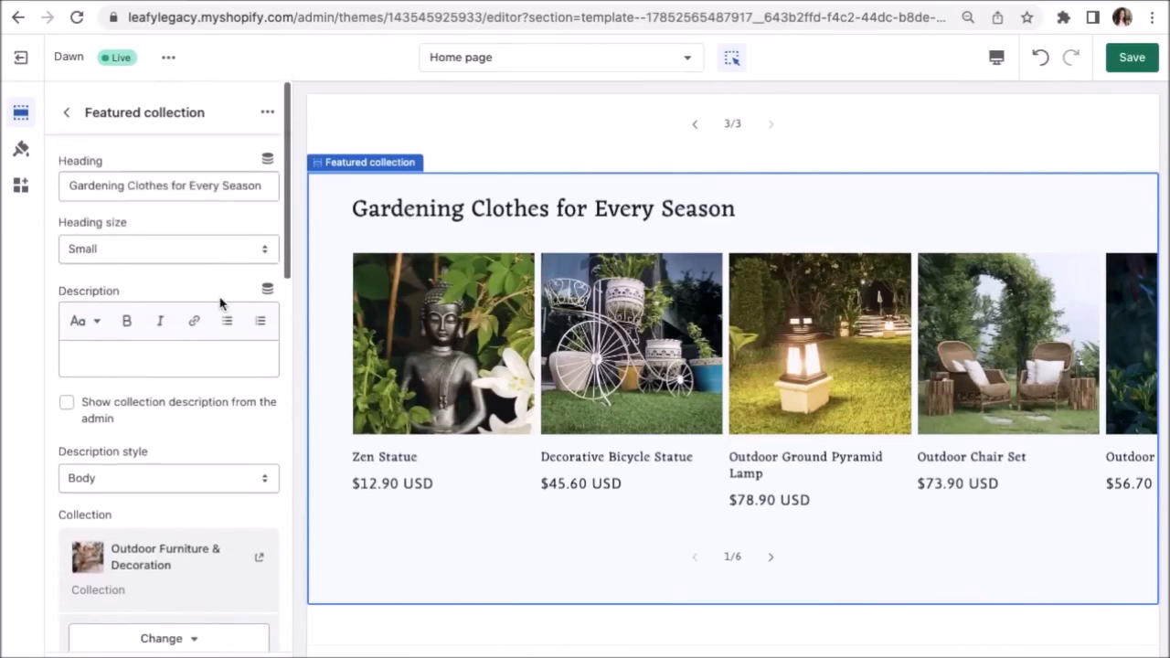
{"action": "left_click_drag", "start_coordinate": [270, 186], "coordinate": [8, 194]}
{"action": "type", "text": "Find"}
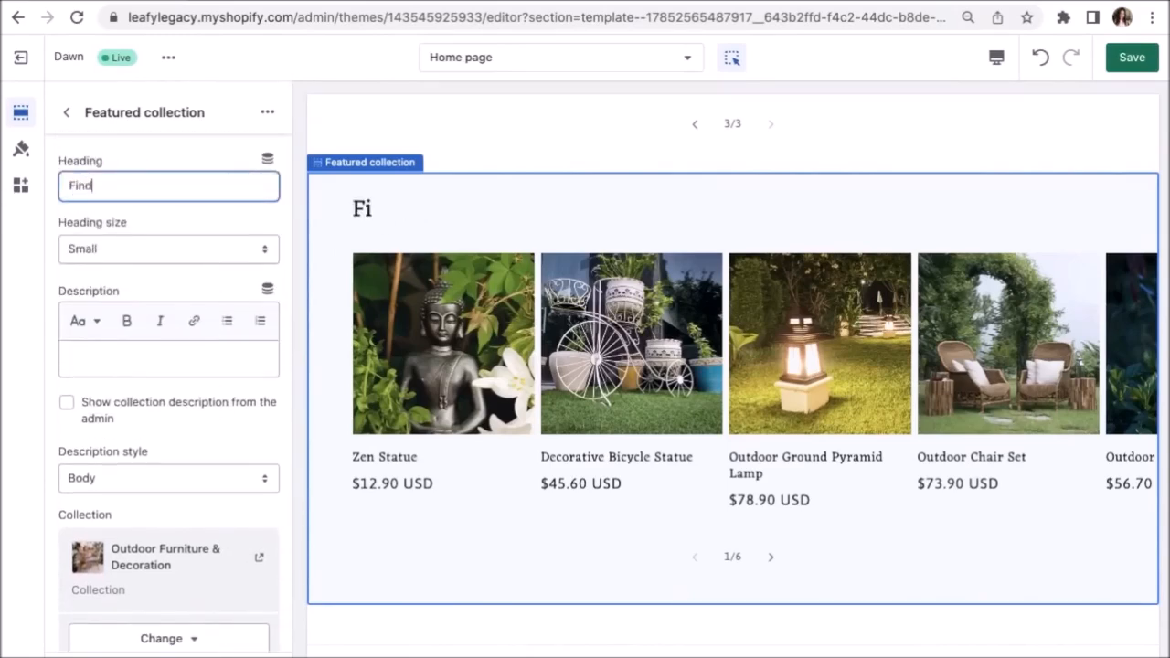
{"action": "type", "text": " the Perfect Decoration for Your Garden"}
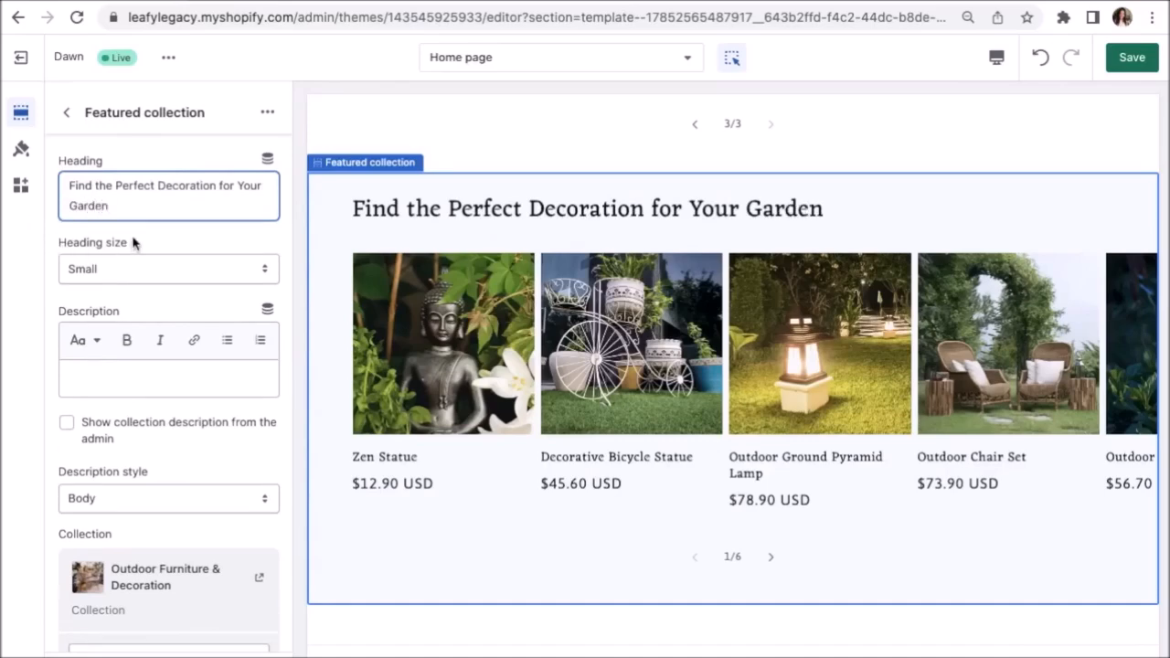
{"action": "scroll", "coordinate": [659, 503], "scroll_direction": "down", "scroll_amount": 2}
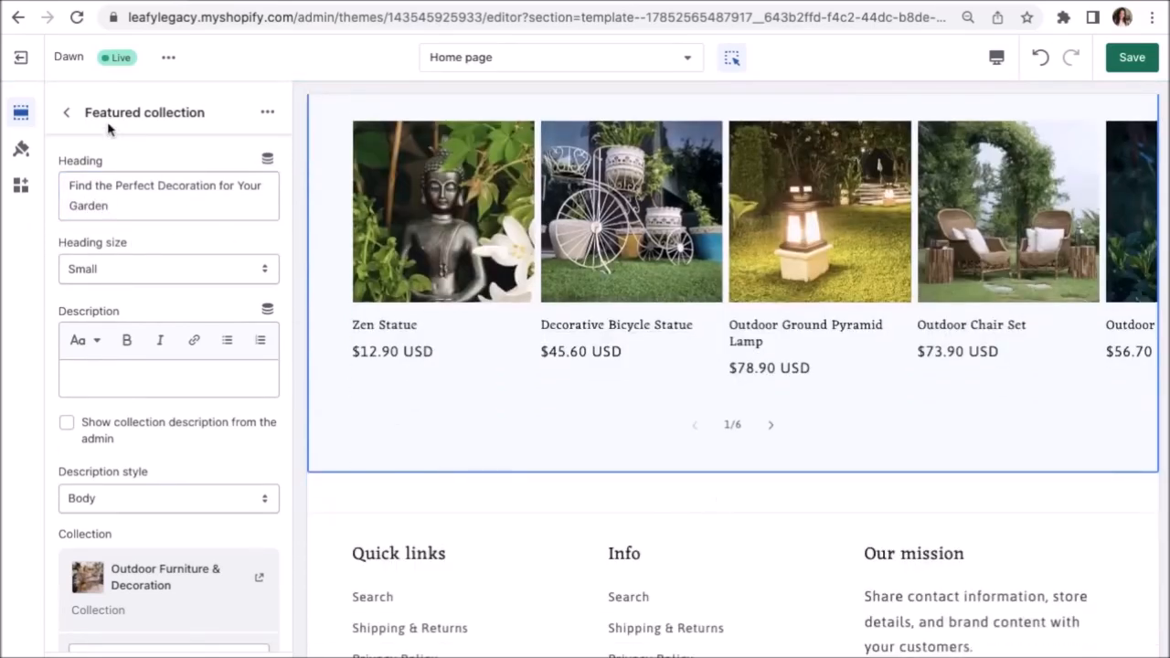
{"action": "left_click", "coordinate": [65, 112]}
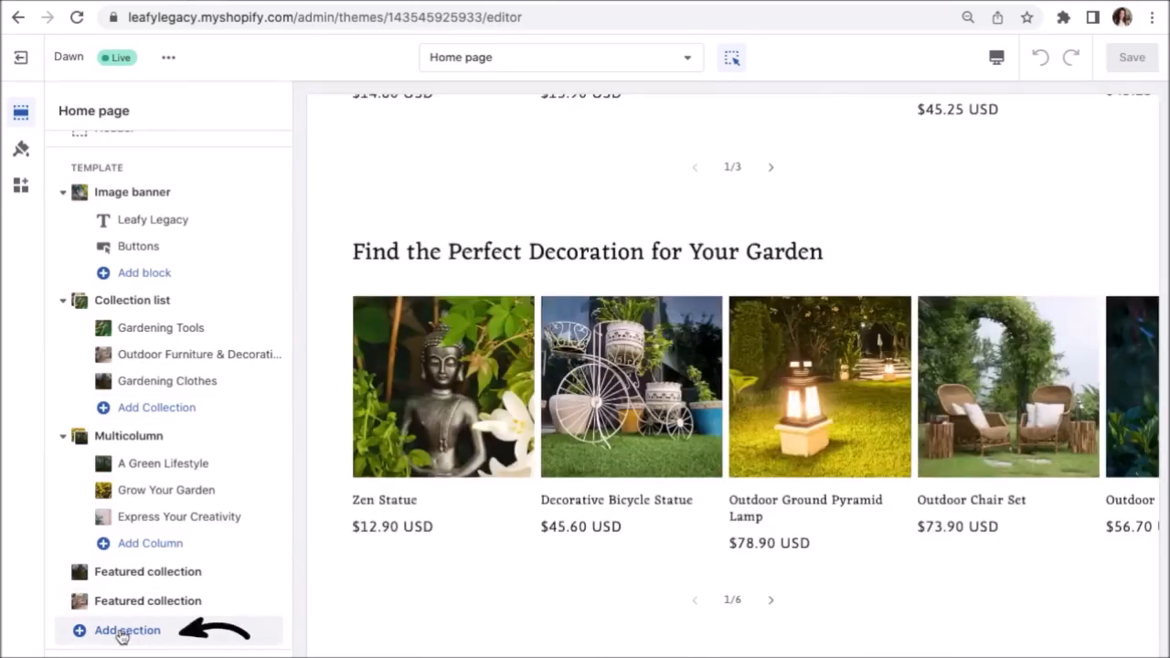
Add an Image with text section below the second featured collection, using the gardening-tools photo '2'.
{"action": "left_click", "coordinate": [123, 638]}
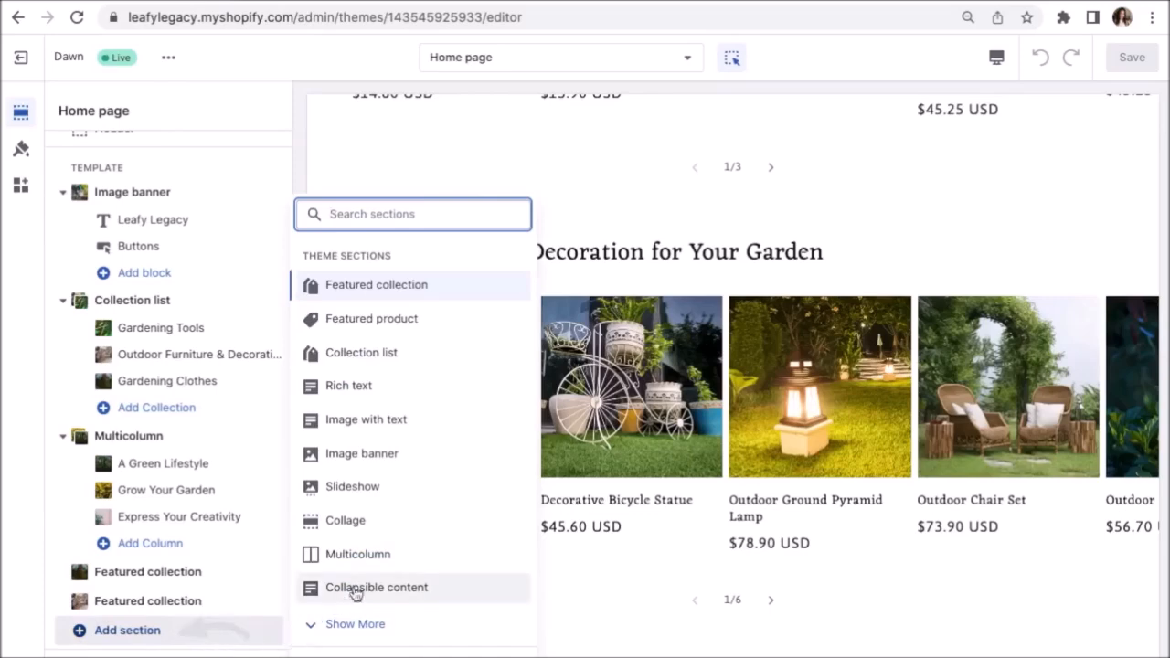
{"action": "left_click", "coordinate": [367, 420]}
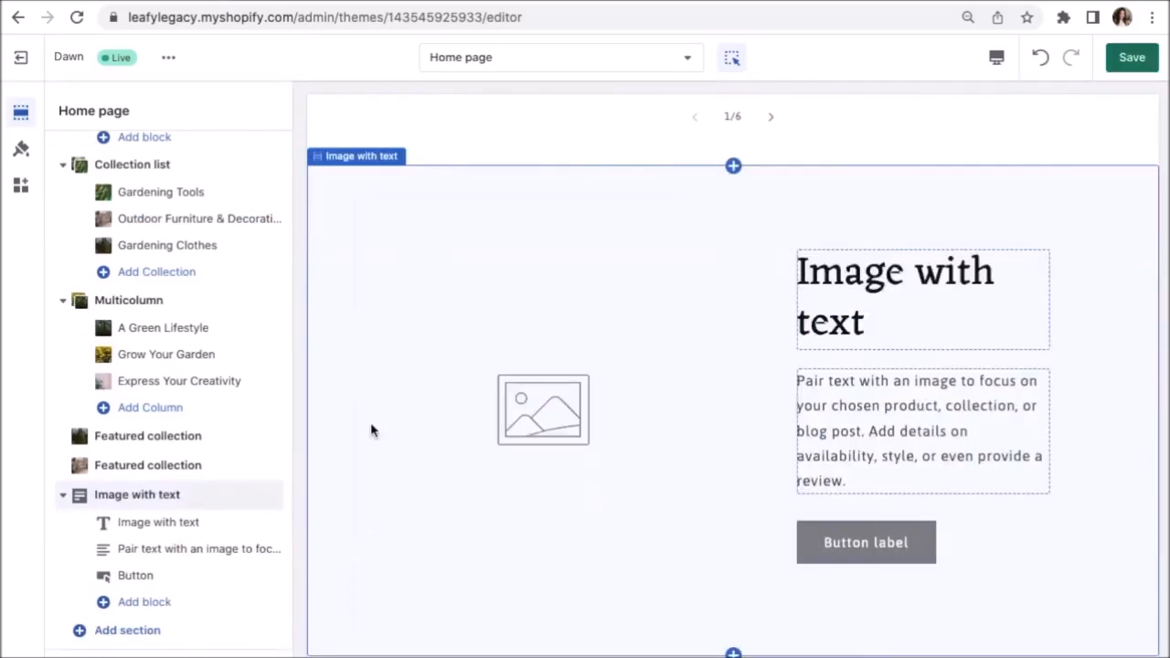
{"action": "left_click", "coordinate": [545, 406]}
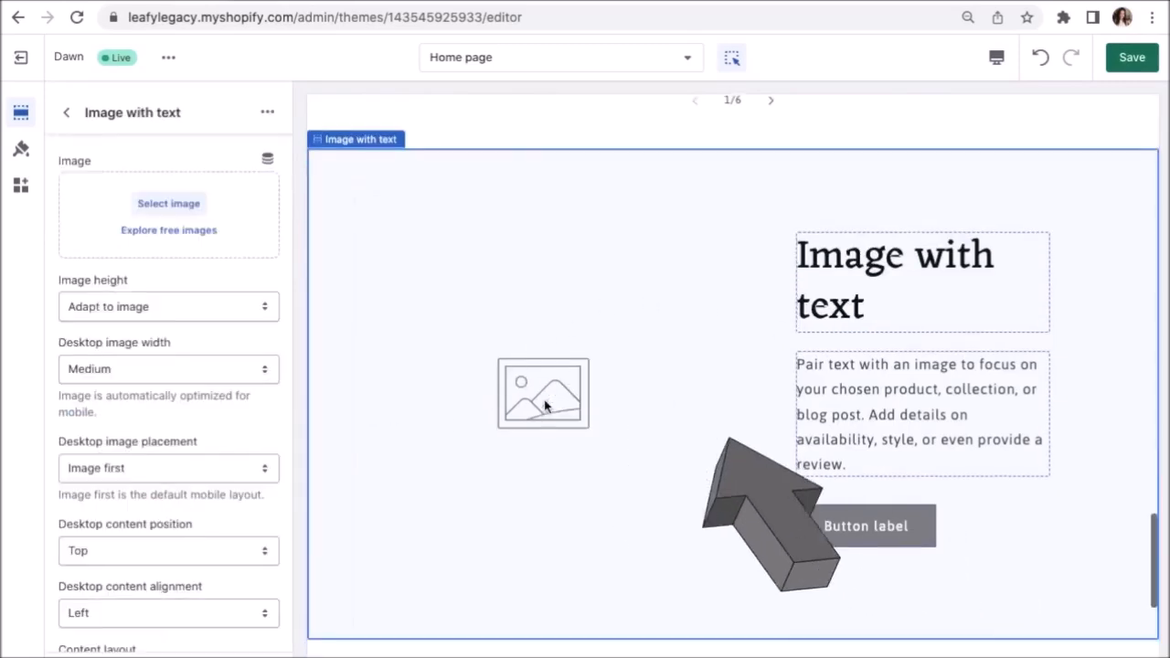
{"action": "left_click", "coordinate": [167, 205]}
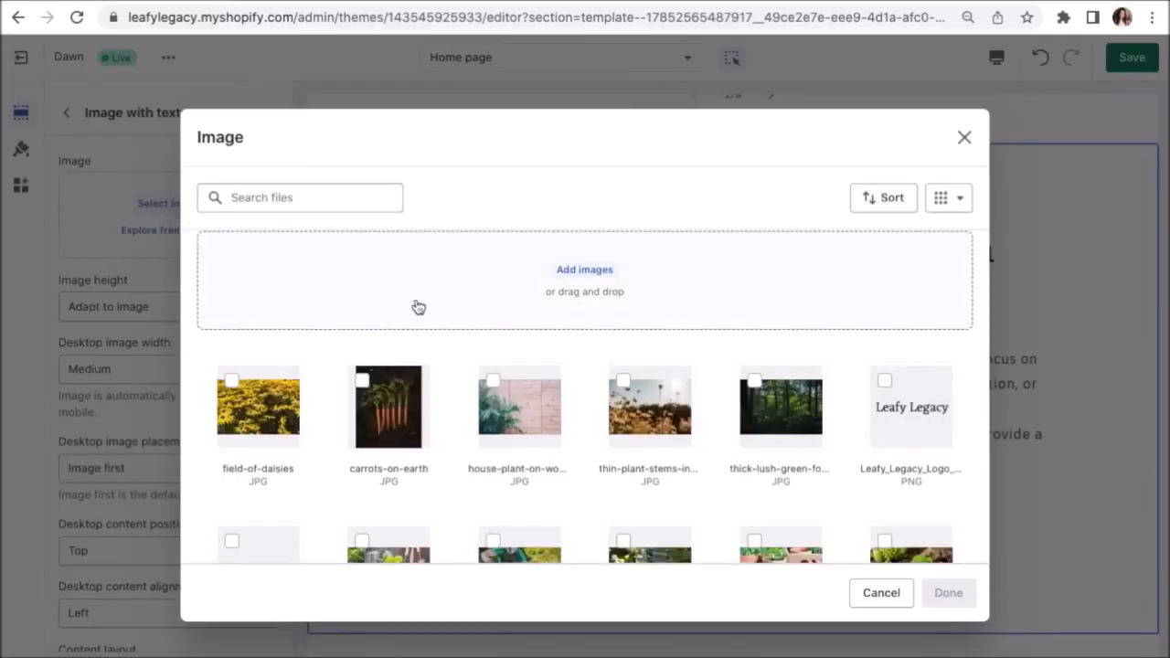
{"action": "scroll", "coordinate": [419, 306], "scroll_direction": "down", "scroll_amount": 5}
{"action": "left_click", "coordinate": [934, 346]}
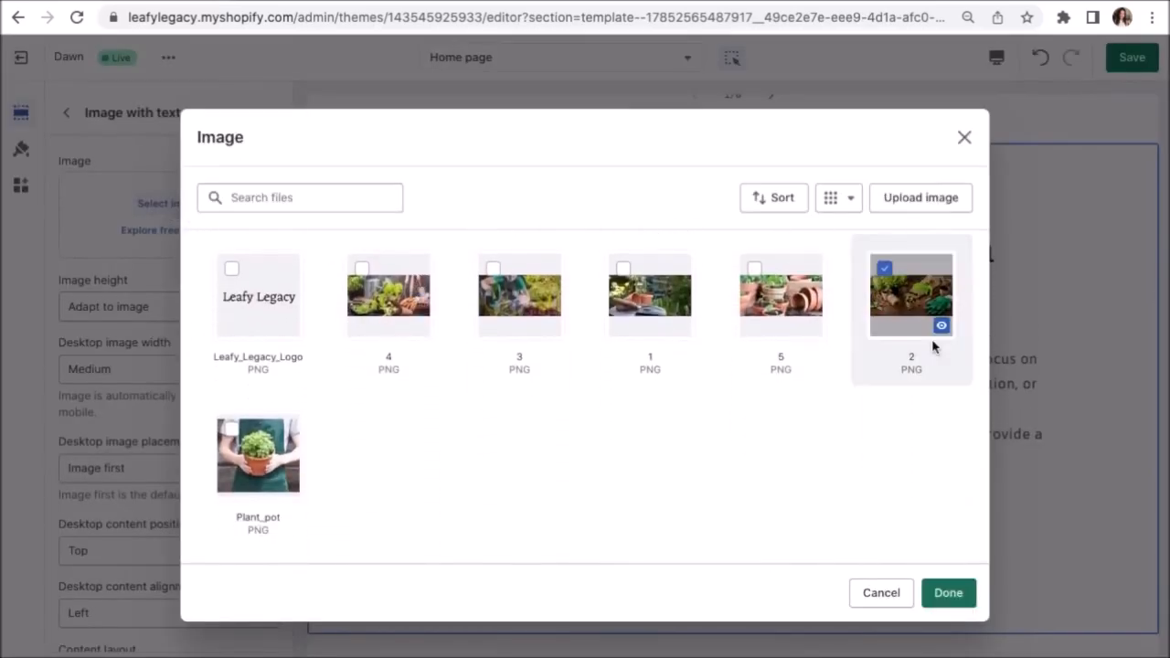
{"action": "left_click", "coordinate": [947, 593]}
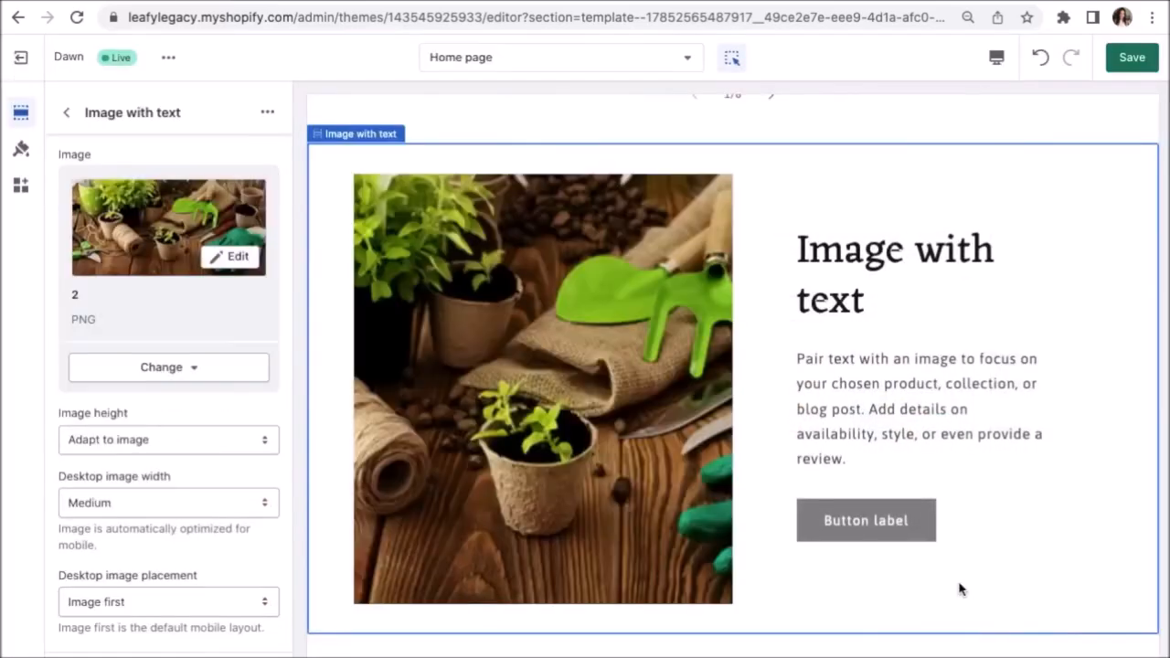
Set the heading to 'Cultivate Your Legacy' and paste the Leafy Legacy gardening-joy paragraph over the placeholder.
{"action": "left_click", "coordinate": [910, 259]}
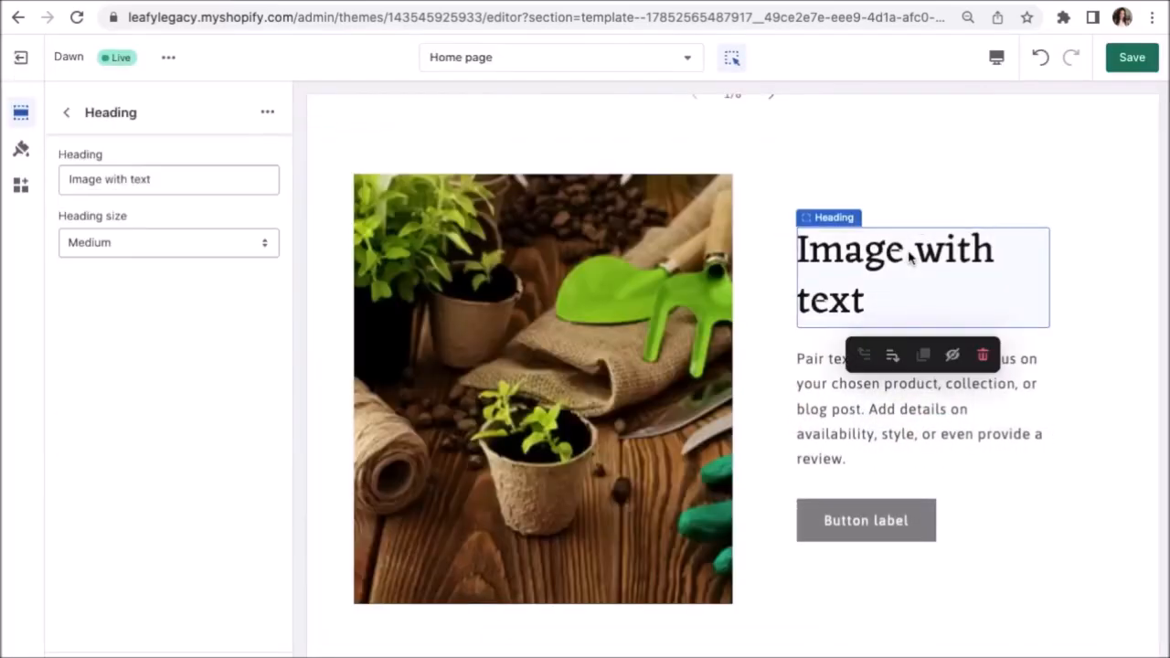
{"action": "left_click_drag", "start_coordinate": [179, 180], "coordinate": [70, 180]}
{"action": "type", "text": "Cultivate"}
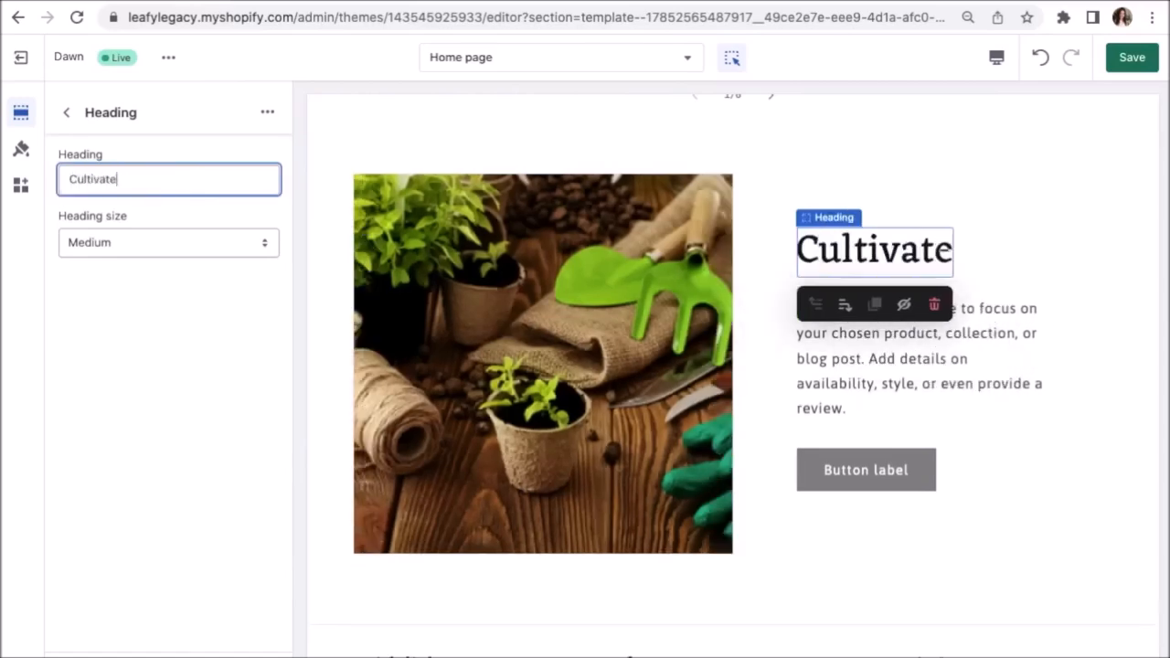
{"action": "type", "text": " Your Legacy"}
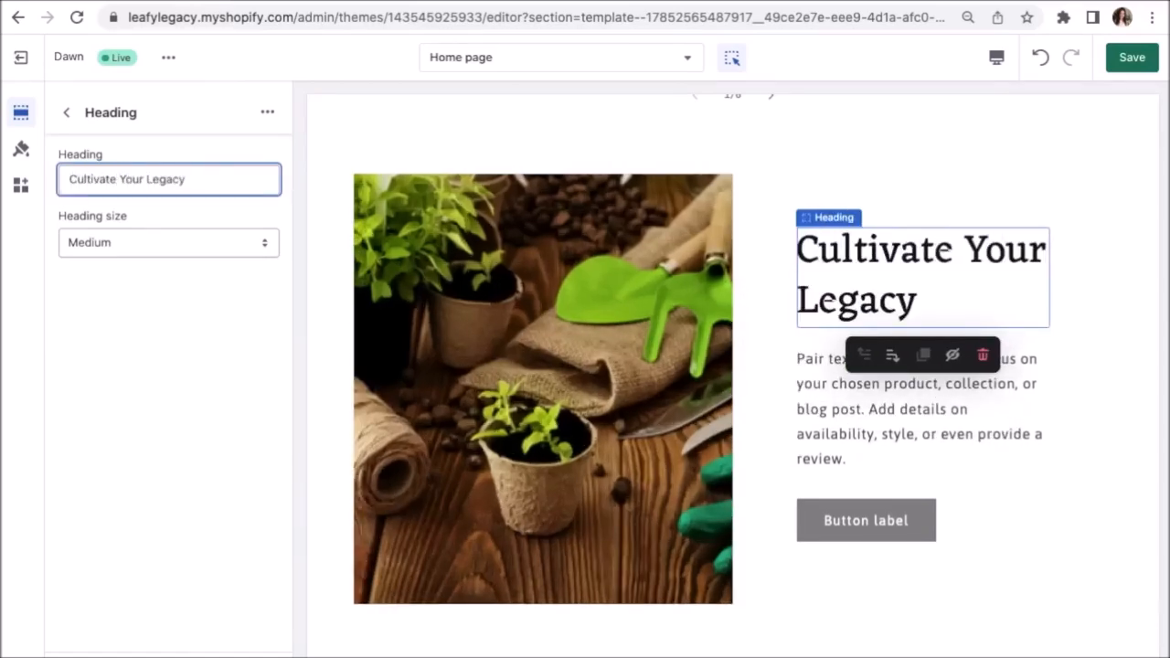
{"action": "left_click", "coordinate": [869, 406]}
{"action": "left_click_drag", "start_coordinate": [238, 278], "coordinate": [71, 227]}
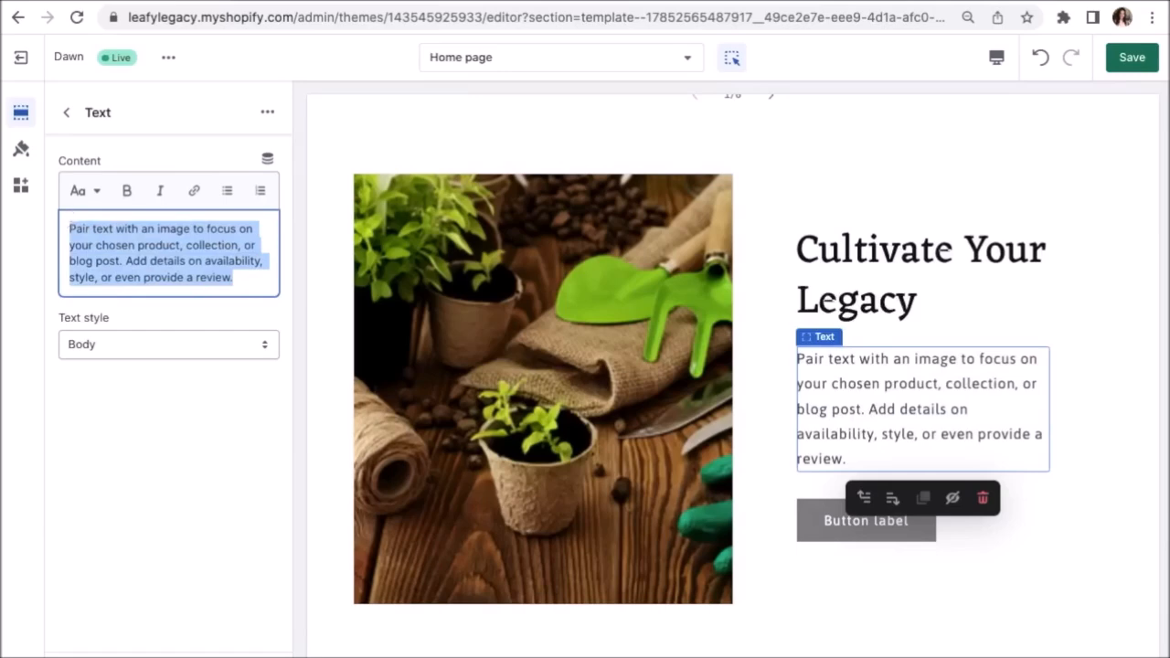
{"action": "type", "text": "Experience the joy and well-being that gardening brings with Leafy Legacy."}
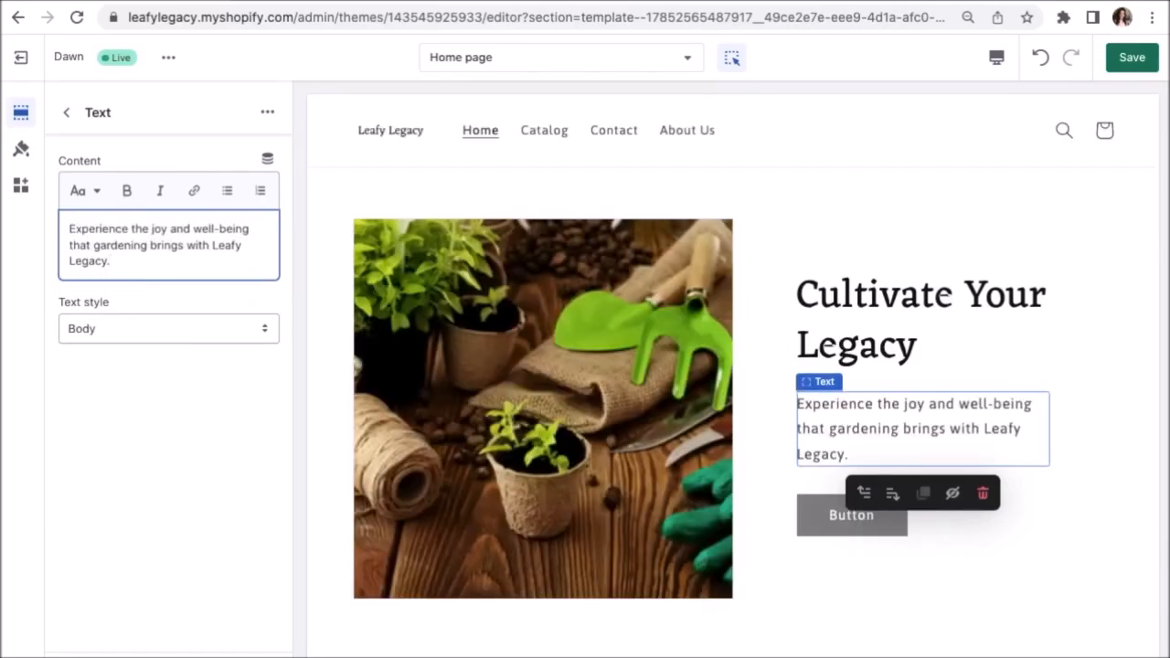
Rename the button to SHOP and point its link at the Outdoor Furniture & Decoration collection.
{"action": "left_click", "coordinate": [840, 518]}
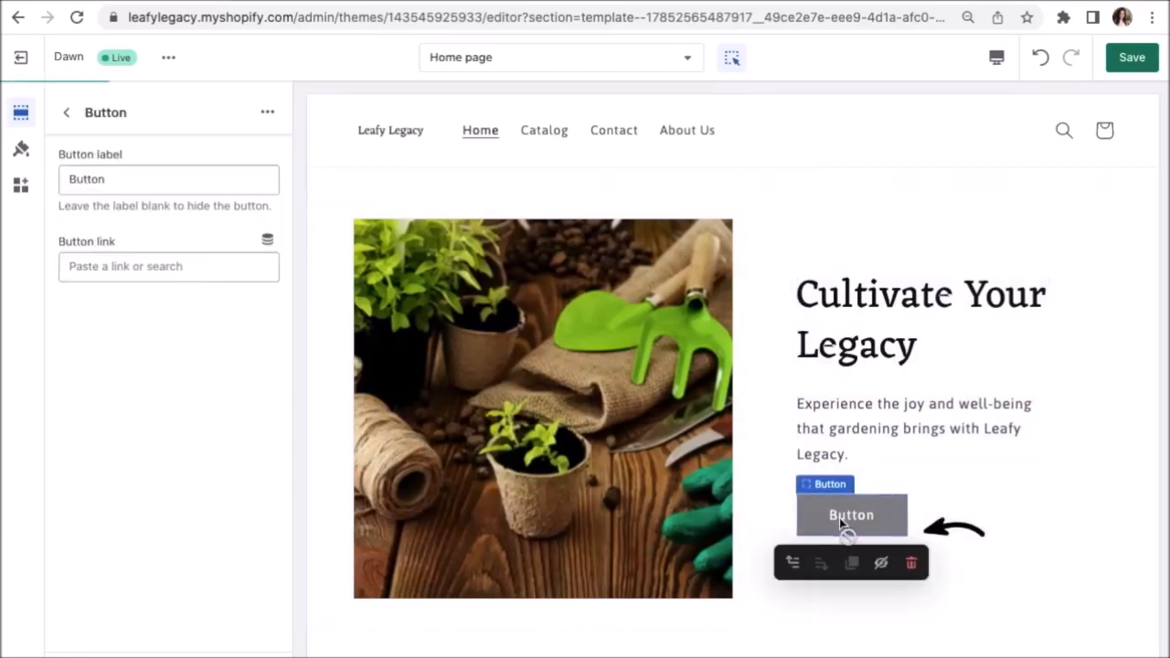
{"action": "double_click", "coordinate": [106, 178]}
{"action": "type", "text": "SHOP"}
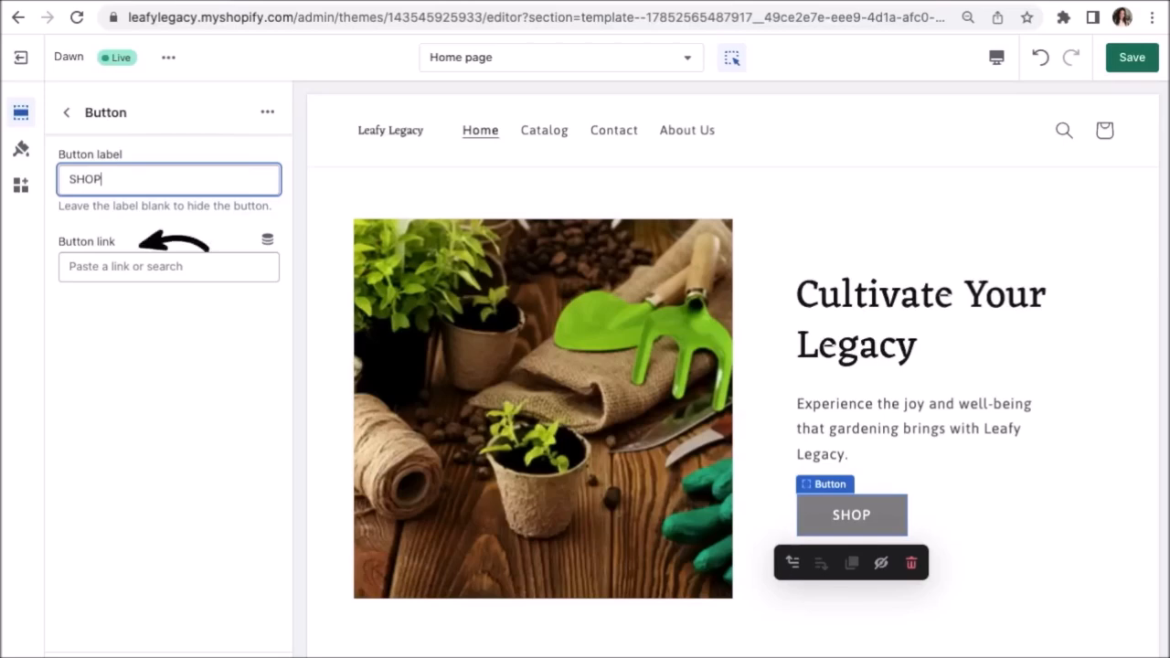
{"action": "left_click", "coordinate": [139, 266]}
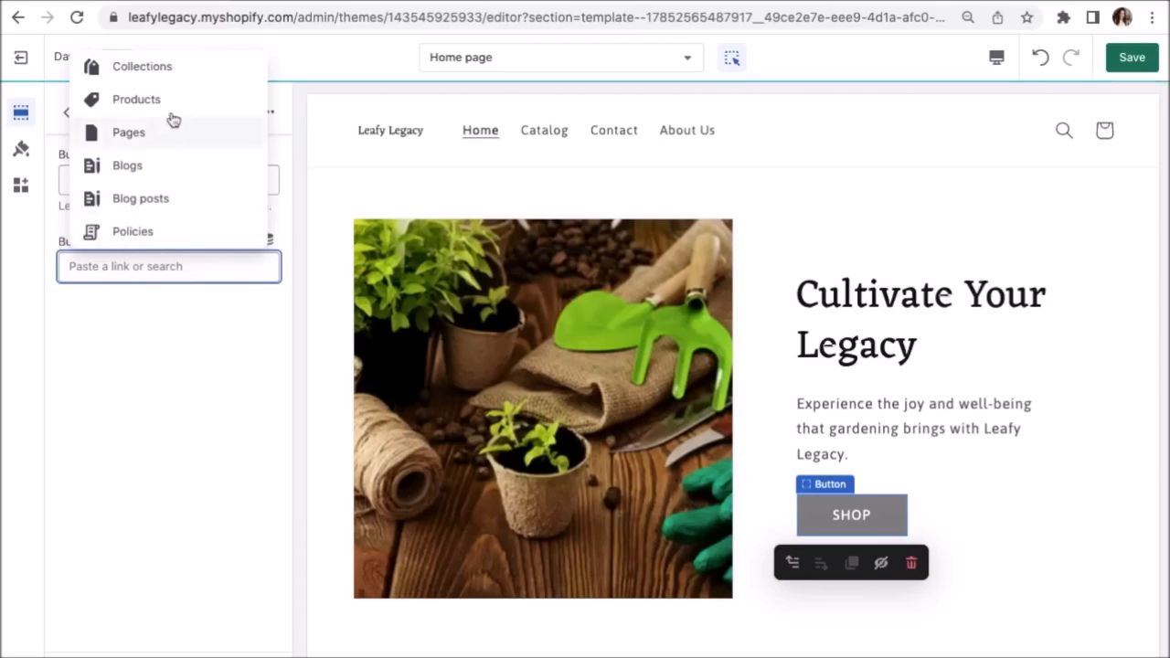
{"action": "left_click", "coordinate": [154, 70]}
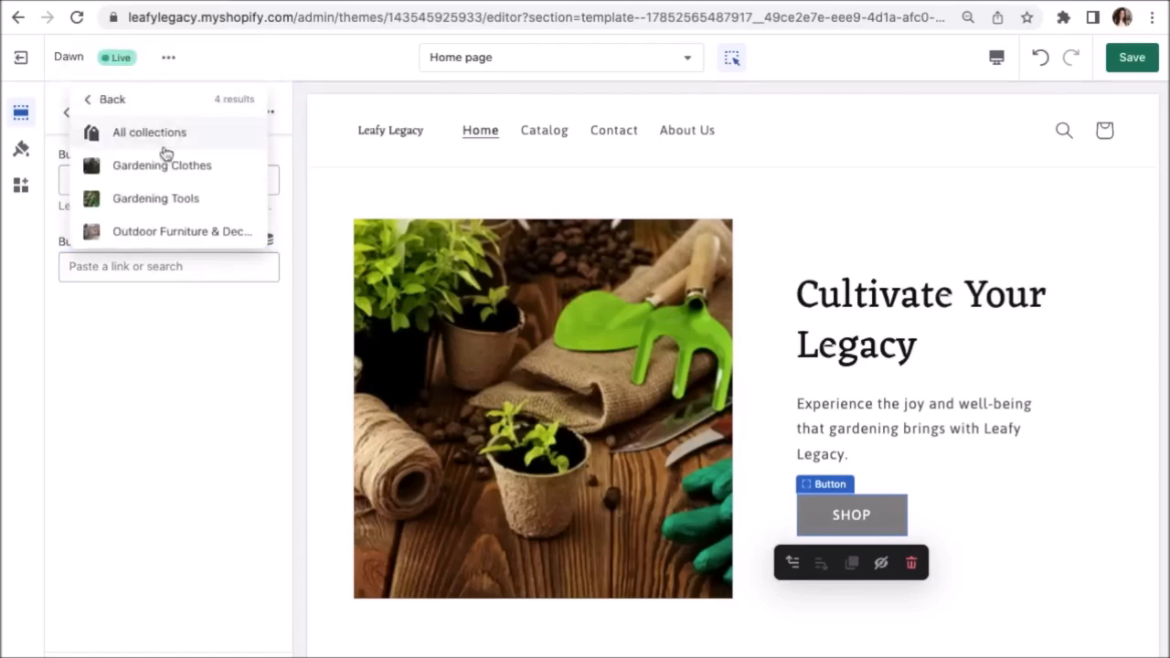
{"action": "left_click", "coordinate": [177, 230]}
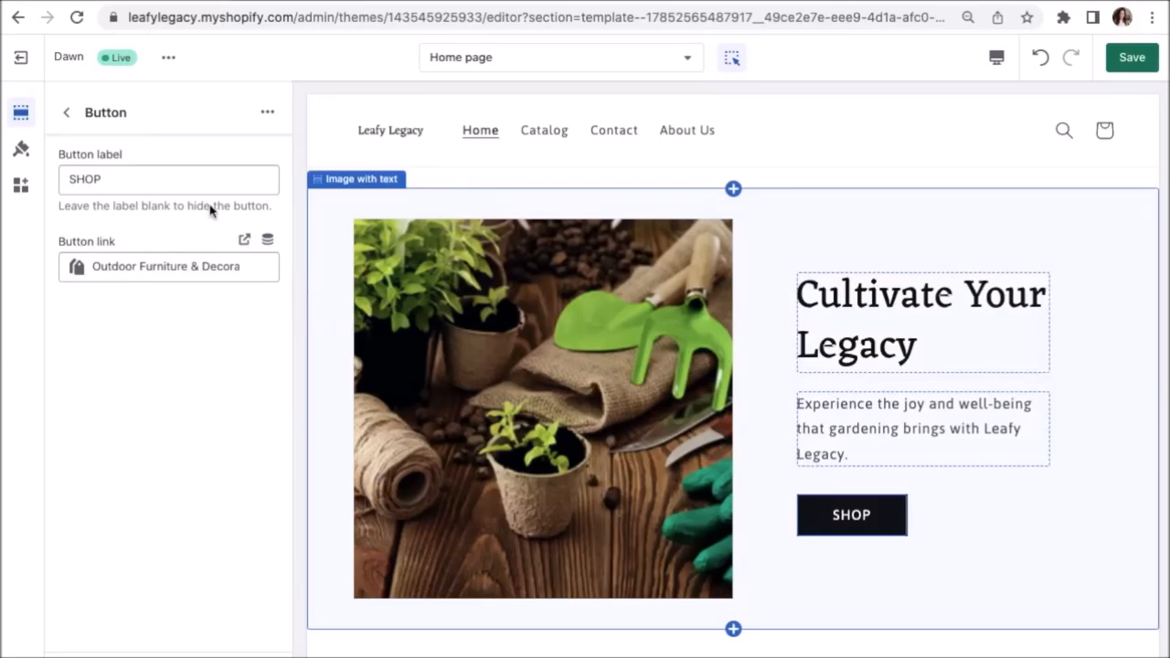
{"action": "left_click", "coordinate": [67, 114]}
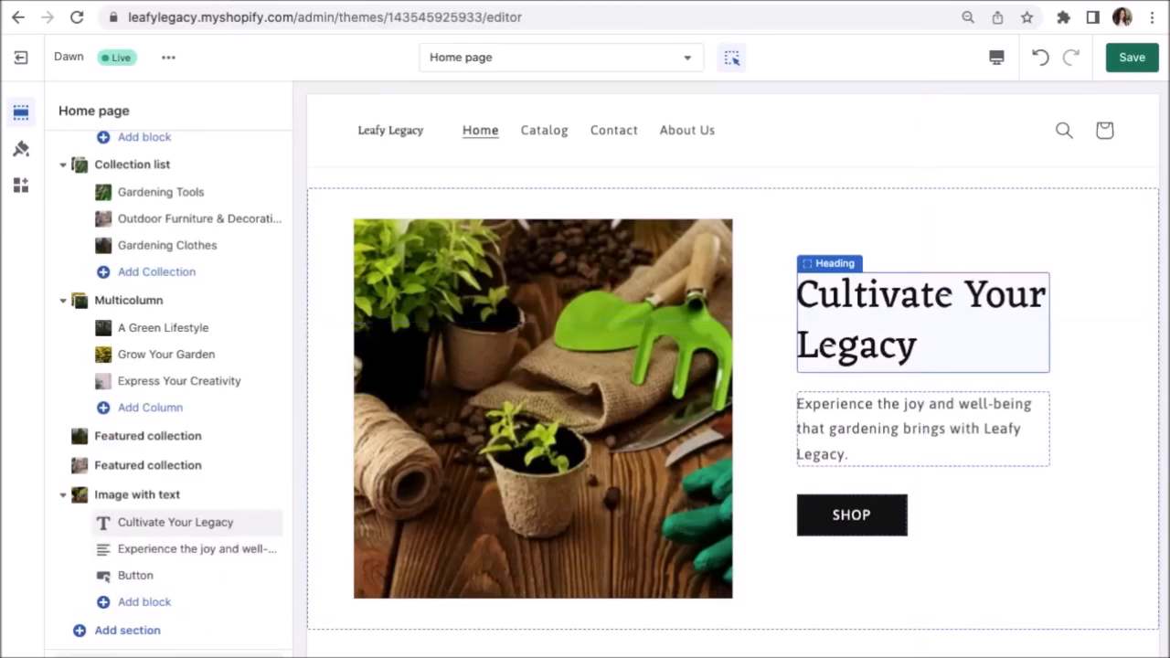
Replace the footer heading 'Subscribe to our emails' with 'Stay Up To Date'.
{"action": "scroll", "coordinate": [732, 365], "scroll_direction": "down", "scroll_amount": 5}
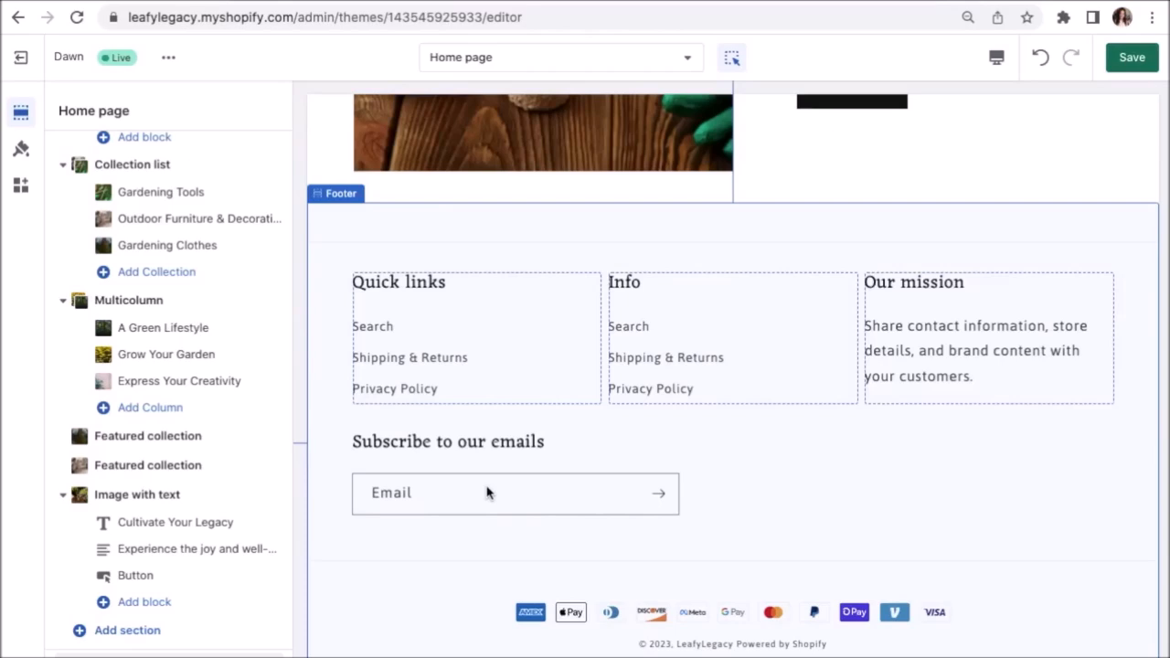
{"action": "left_click", "coordinate": [461, 450]}
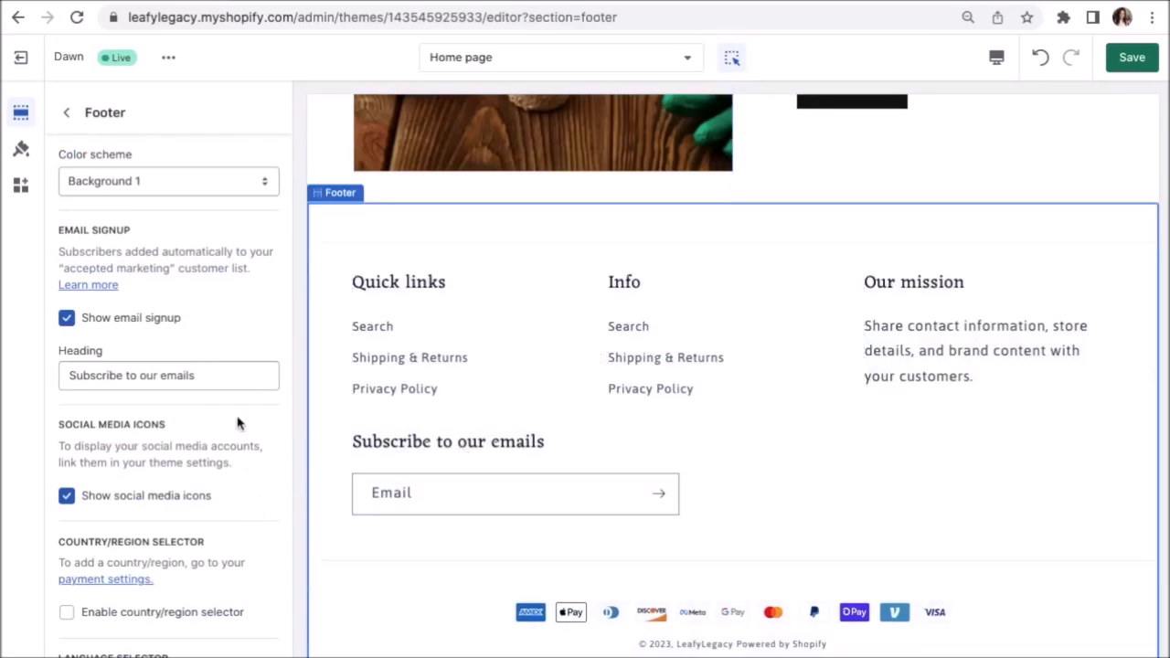
{"action": "left_click_drag", "start_coordinate": [203, 375], "coordinate": [60, 375]}
{"action": "type", "text": "Stay Up To Date"}
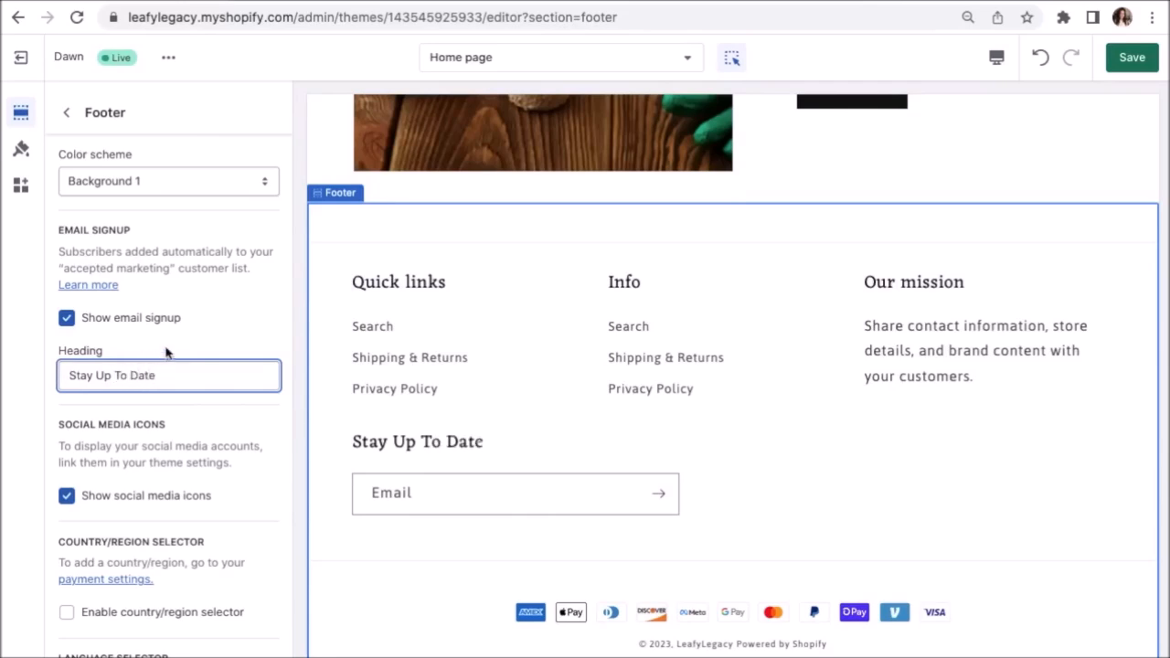
{"action": "left_click", "coordinate": [76, 122]}
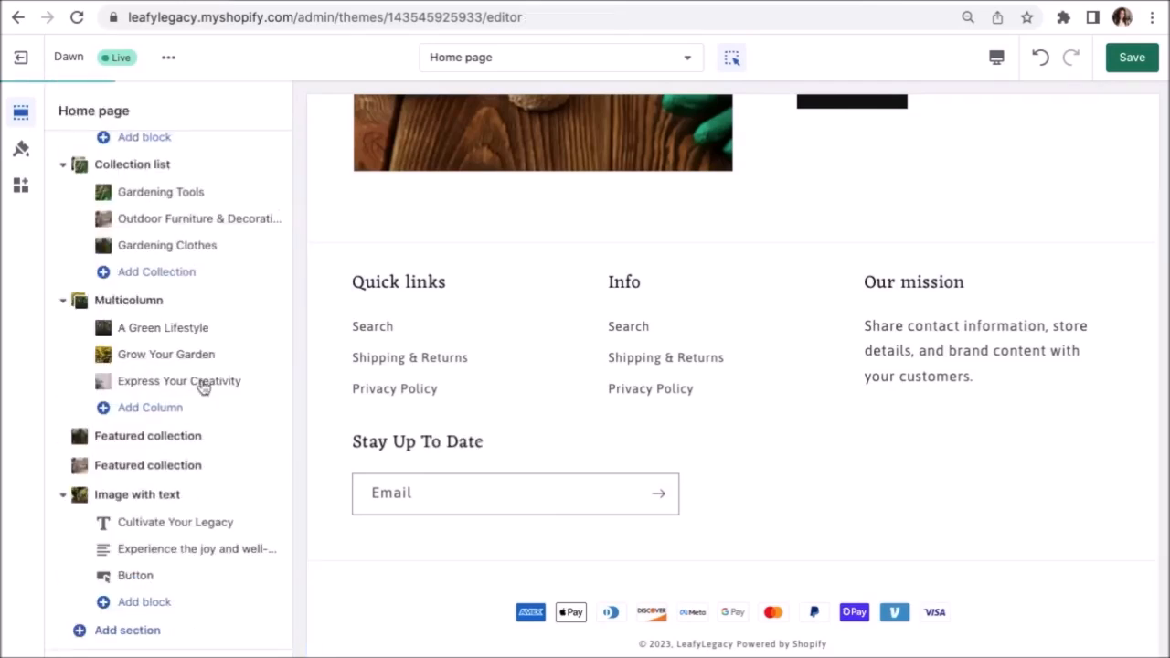
{"action": "scroll", "coordinate": [165, 621], "scroll_direction": "down", "scroll_amount": 3}
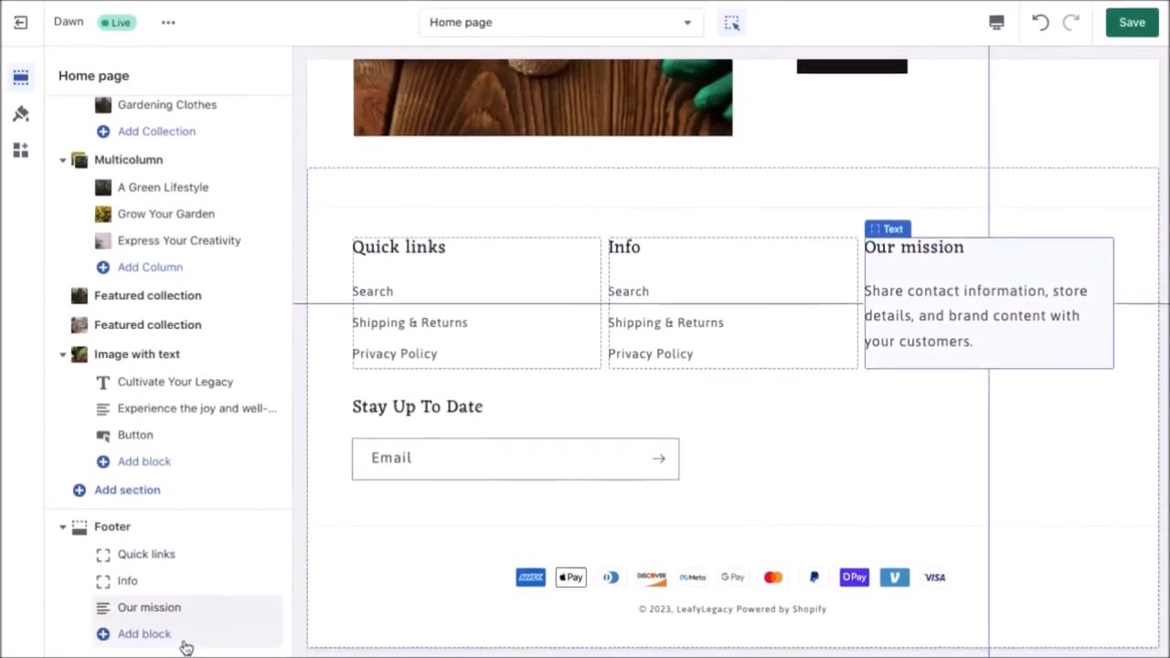
{"action": "left_click", "coordinate": [147, 655]}
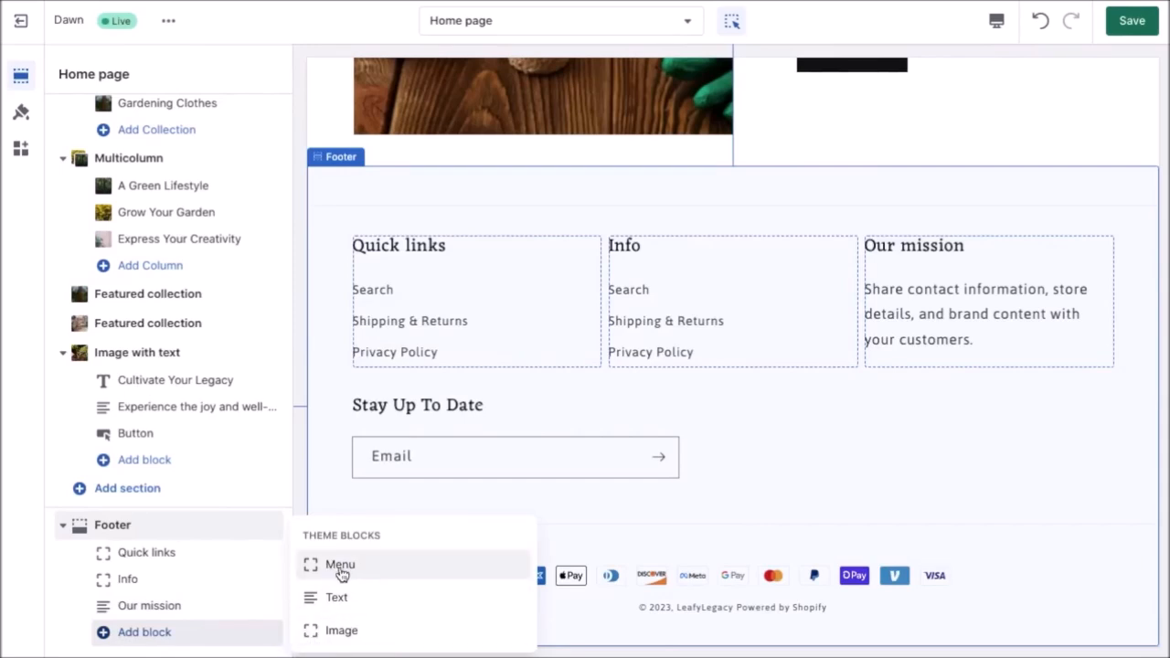
{"action": "left_click", "coordinate": [246, 653]}
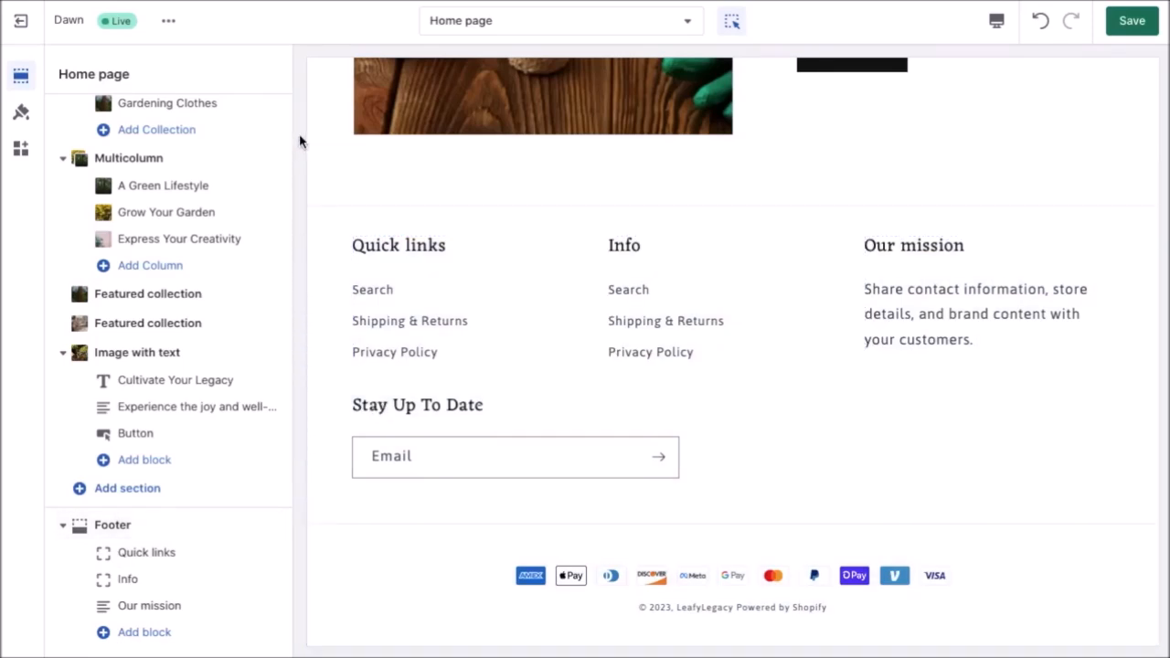
{"action": "left_click", "coordinate": [316, 20]}
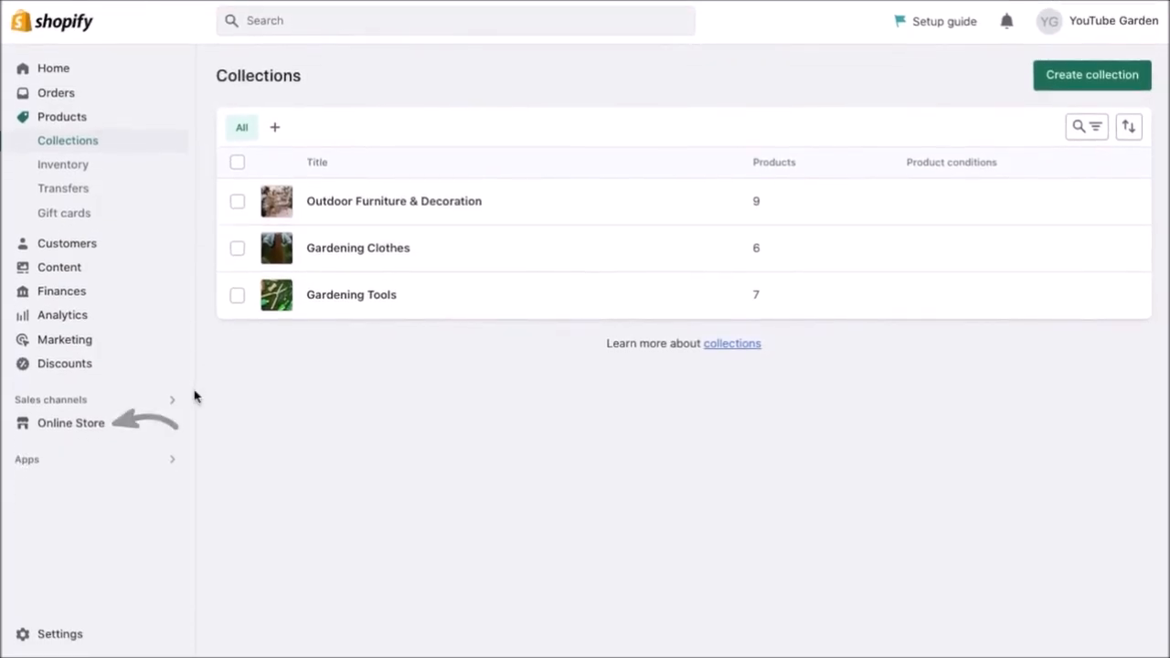
Add a new page titled 'About Us' under Online Store > Pages and save it.
{"action": "left_click", "coordinate": [86, 422]}
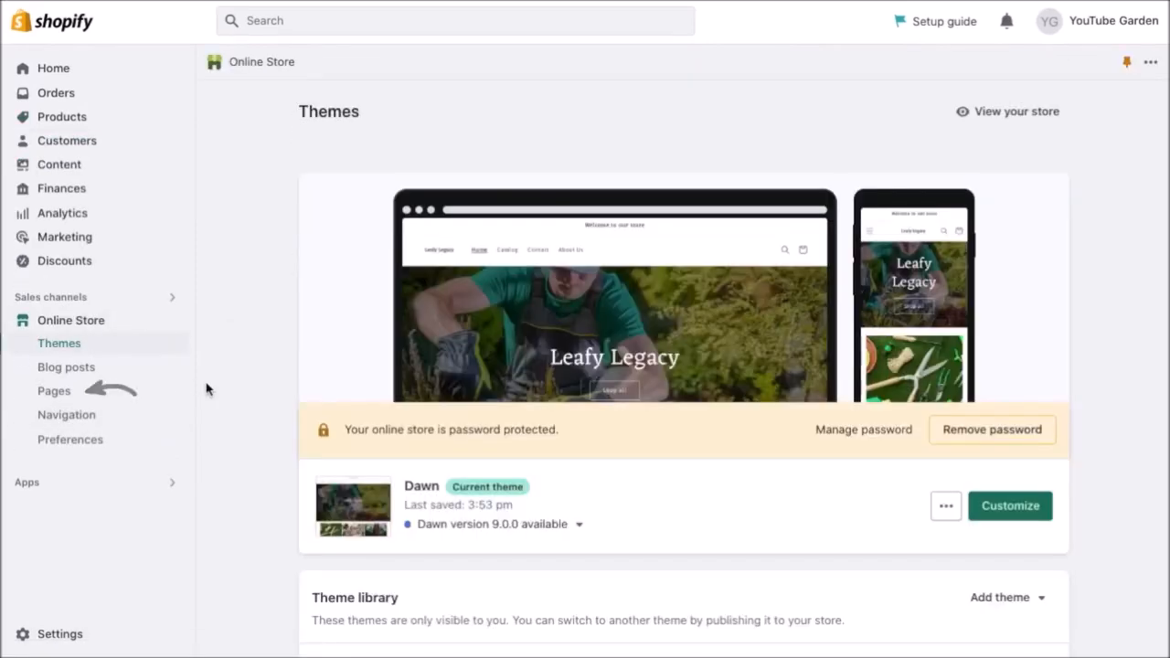
{"action": "left_click", "coordinate": [131, 394]}
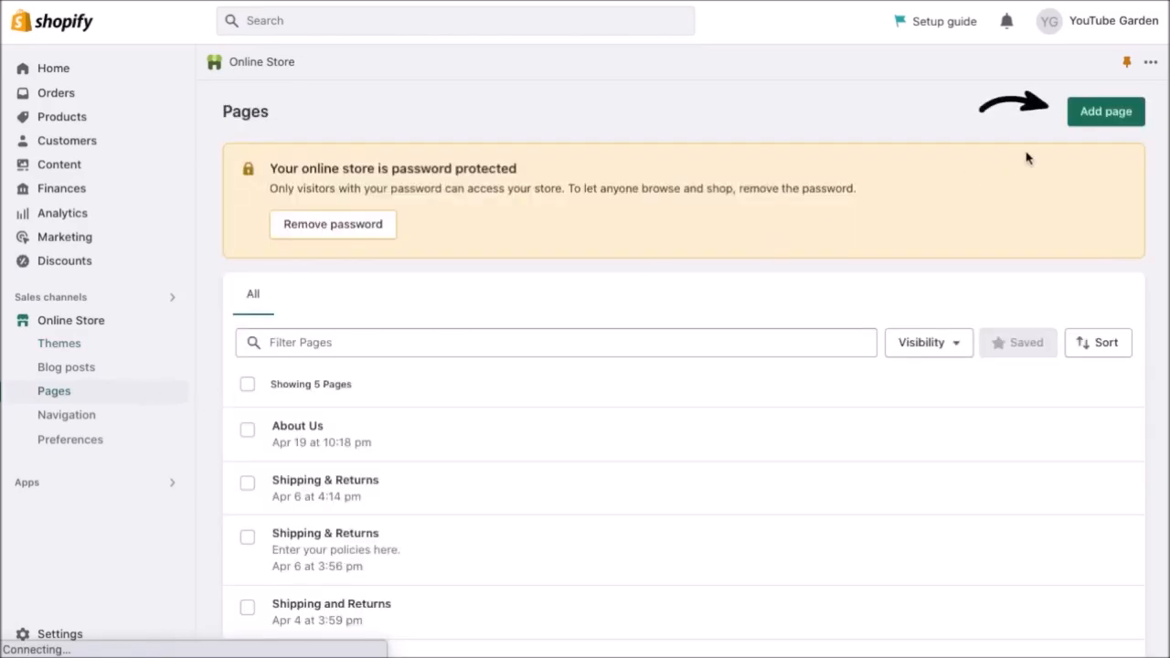
{"action": "left_click", "coordinate": [1098, 133]}
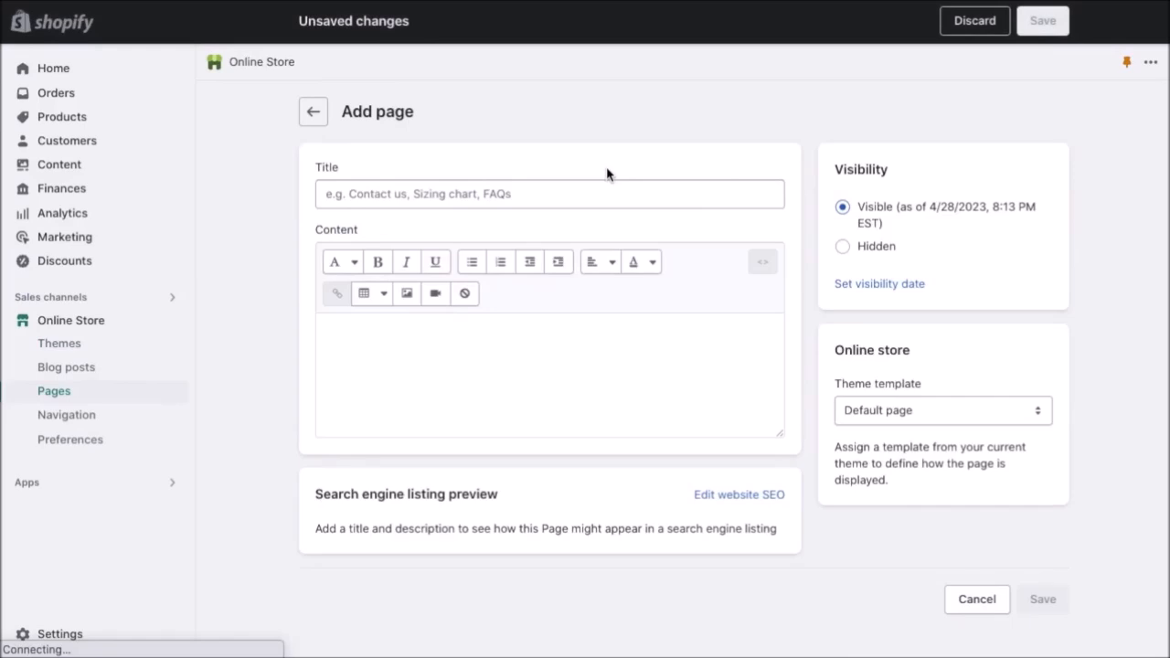
{"action": "left_click", "coordinate": [601, 193]}
{"action": "type", "text": "Ab"}
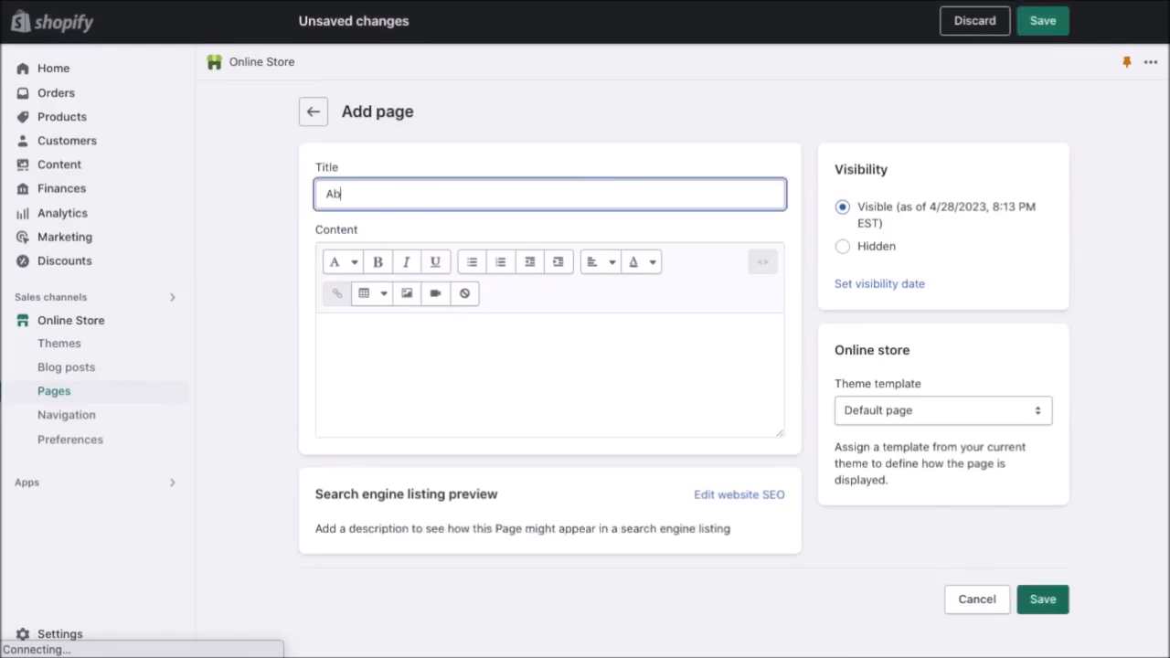
{"action": "type", "text": "out Us"}
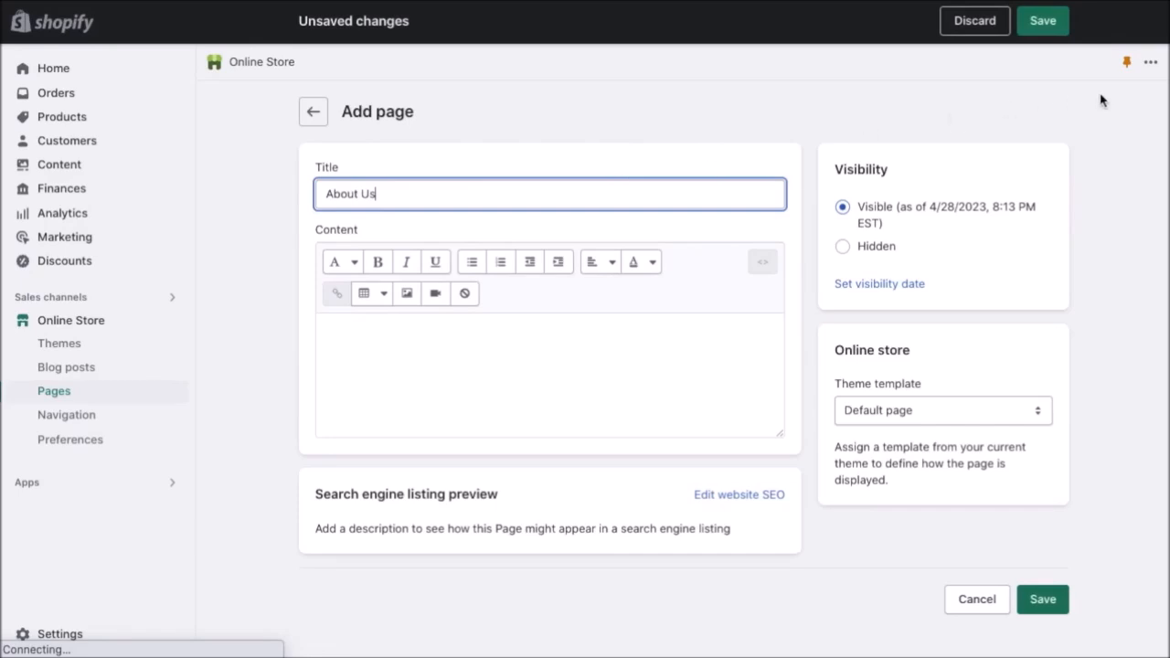
{"action": "left_click", "coordinate": [1042, 21]}
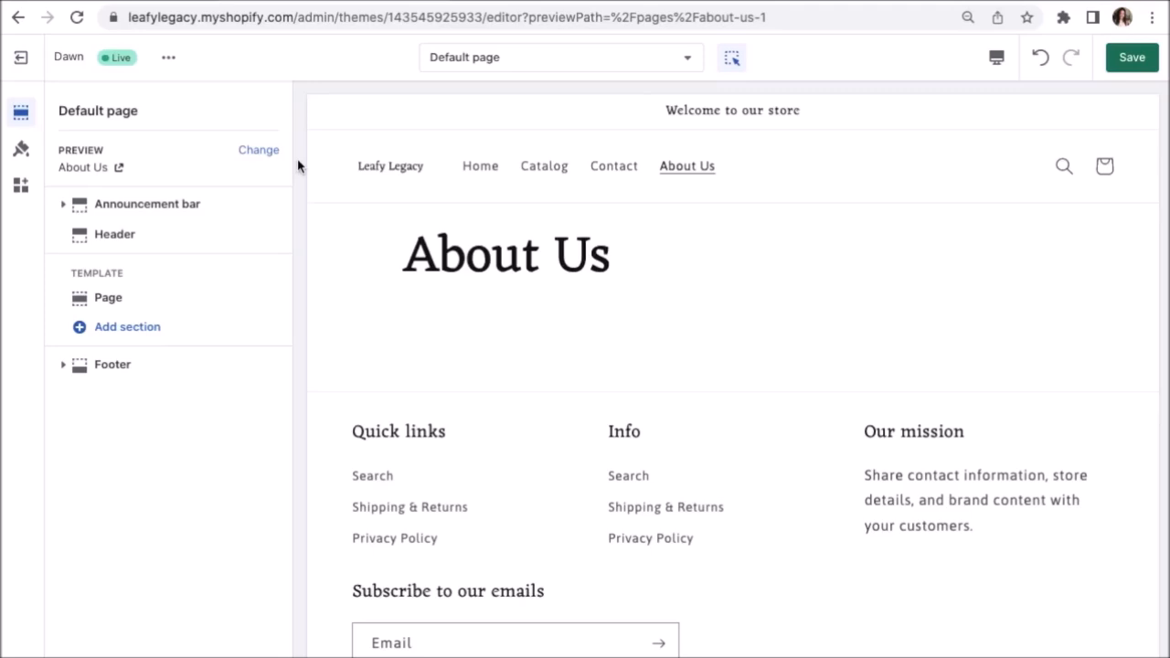
Insert an Image with text section on the About Us template and duplicate it.
{"action": "left_click", "coordinate": [149, 338]}
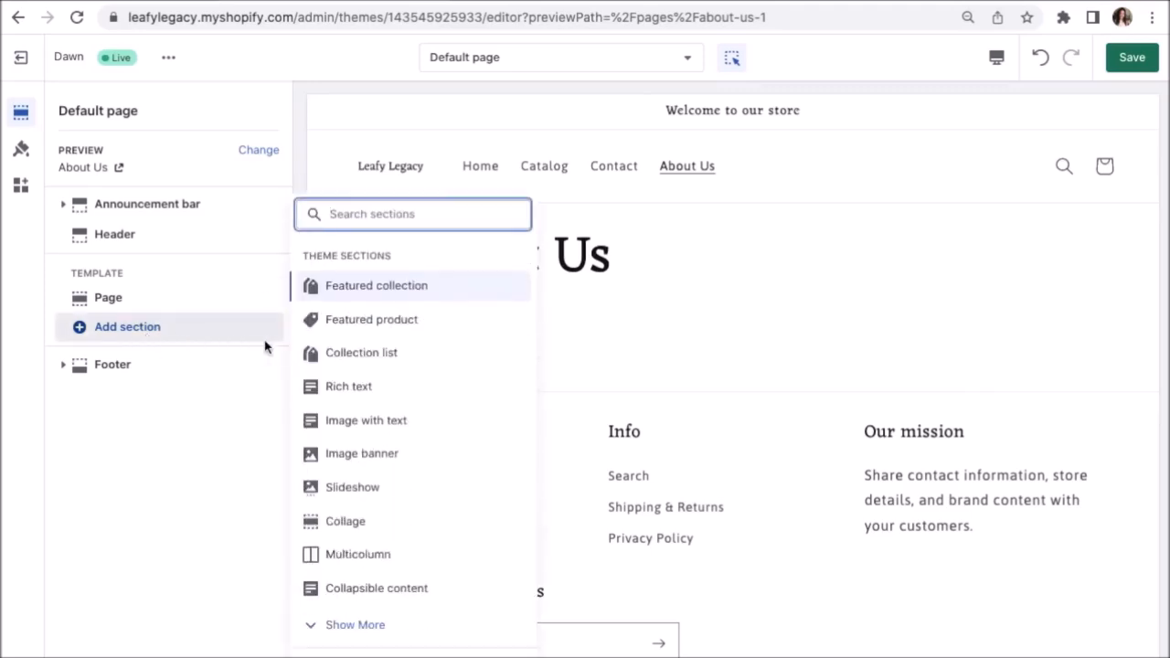
{"action": "left_click", "coordinate": [365, 421]}
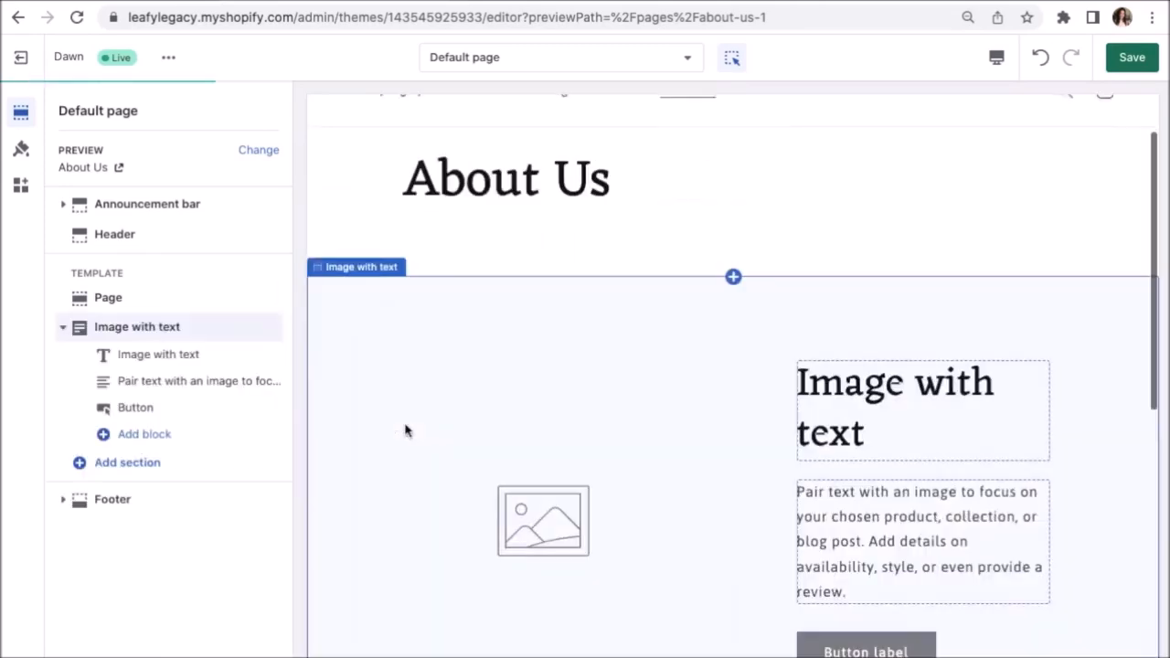
{"action": "left_click", "coordinate": [220, 329]}
{"action": "left_click", "coordinate": [271, 115]}
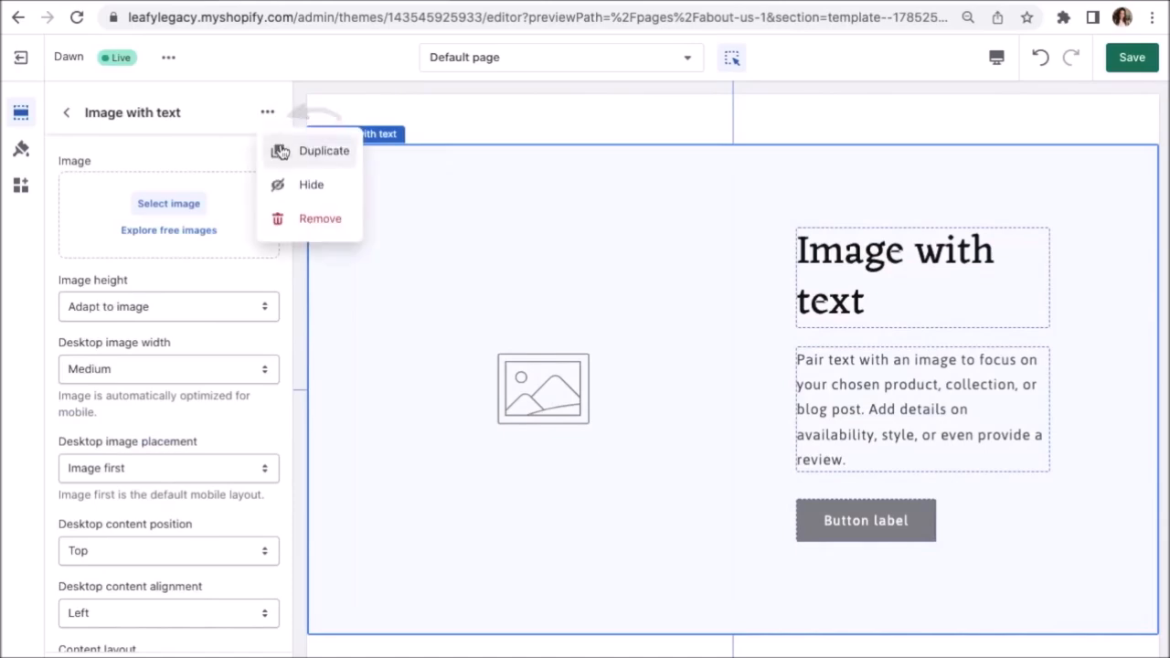
{"action": "left_click", "coordinate": [286, 161]}
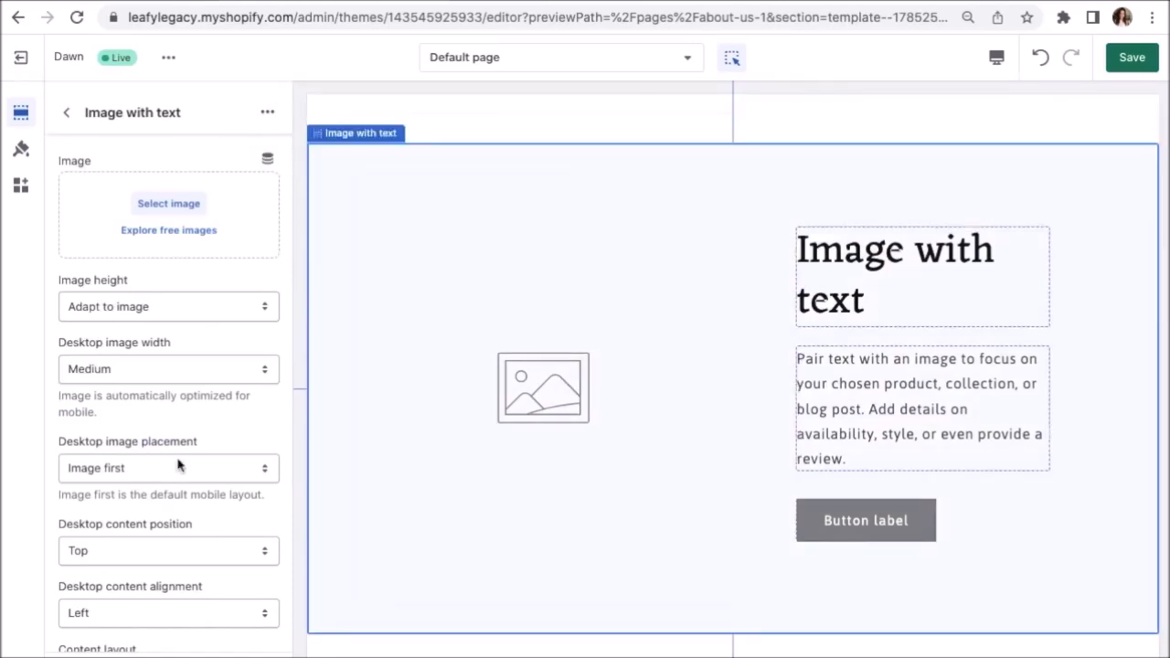
Set the section's desktop image placement to Image second, putting text left and image right.
{"action": "scroll", "coordinate": [179, 466], "scroll_direction": "down", "scroll_amount": 1}
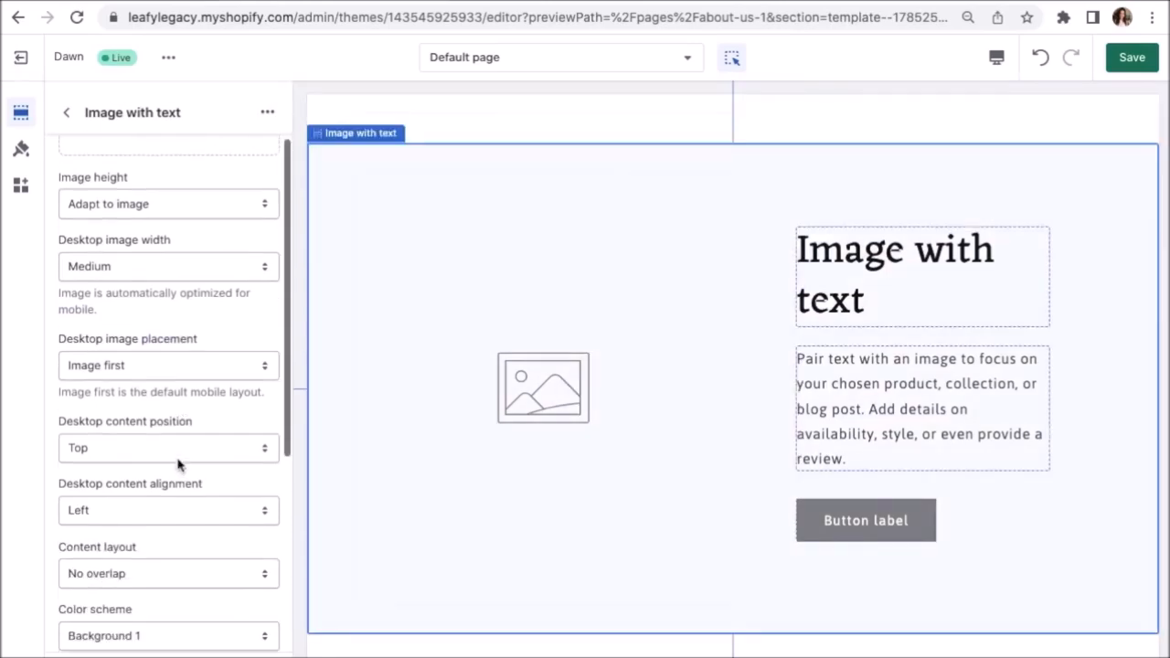
{"action": "left_click", "coordinate": [185, 362]}
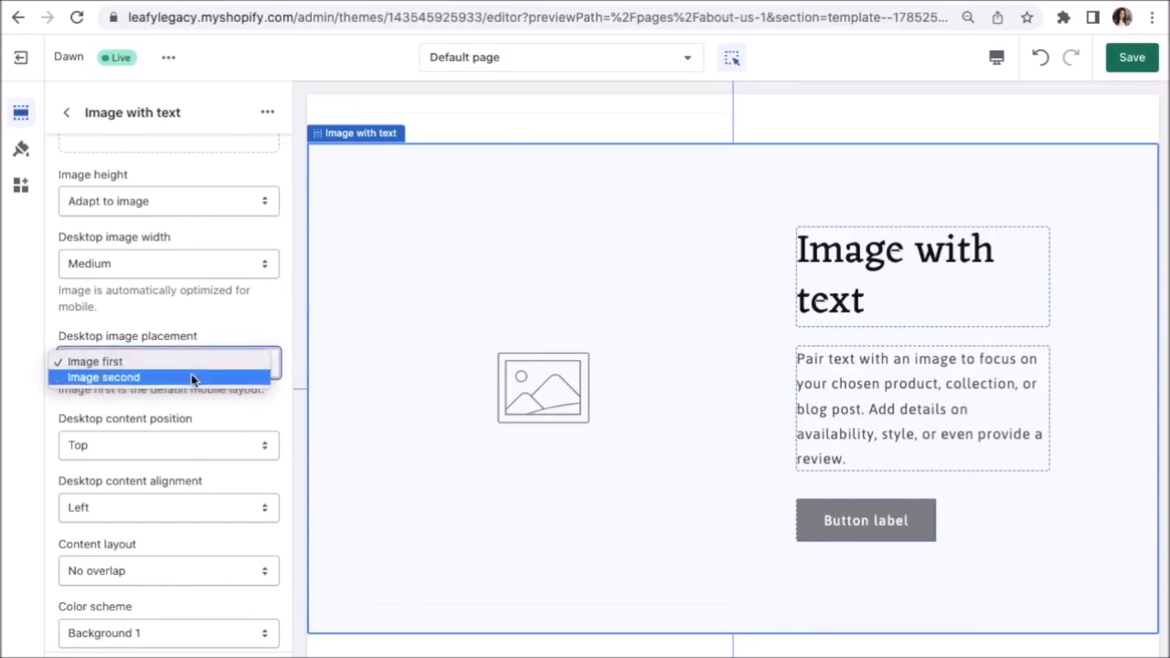
{"action": "key", "text": "Escape"}
{"action": "key", "text": "Down"}
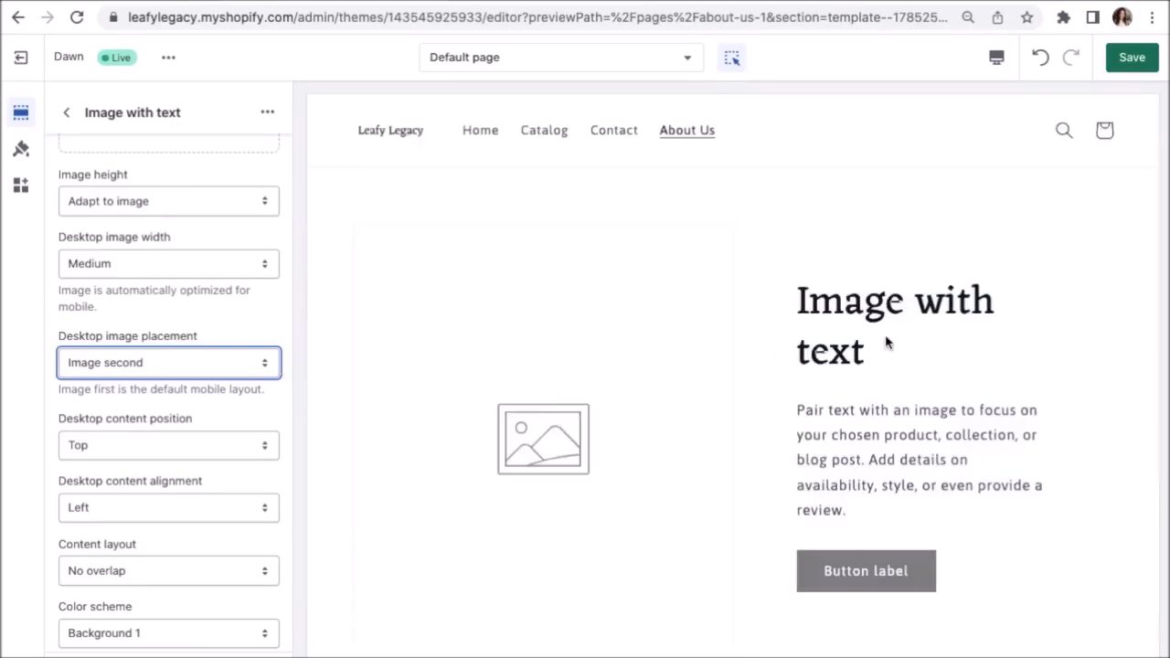
{"action": "left_click", "coordinate": [930, 343]}
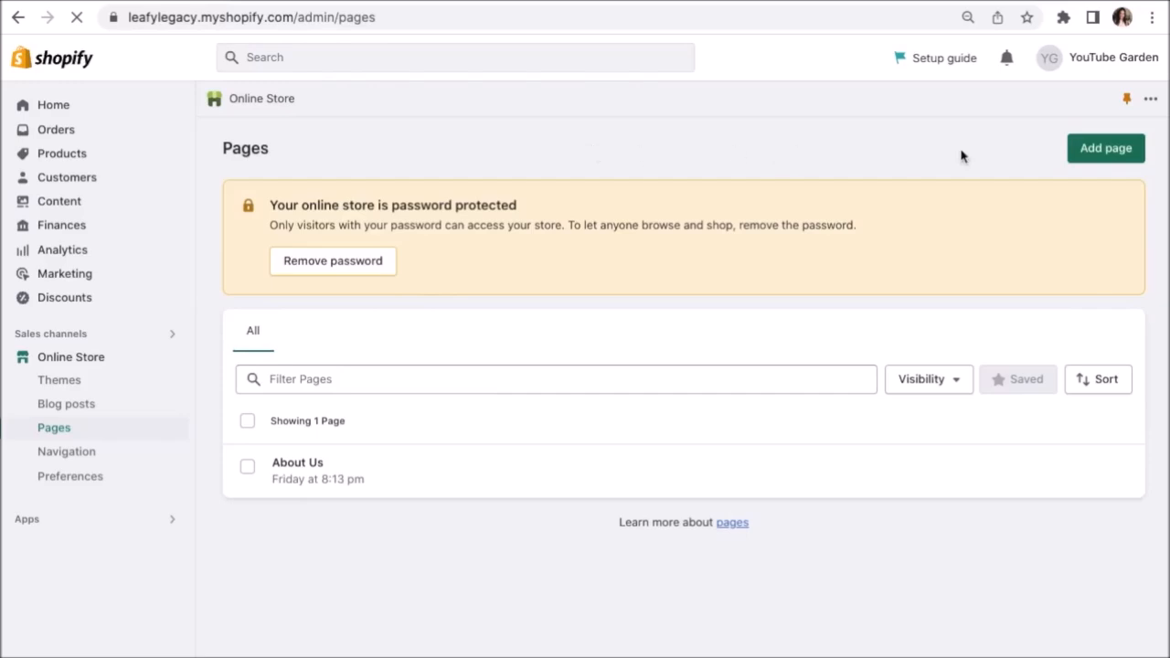
Create a new store page titled 'Shipping & Returns' and save it.
{"action": "left_click", "coordinate": [1097, 152]}
{"action": "type", "text": "S"}
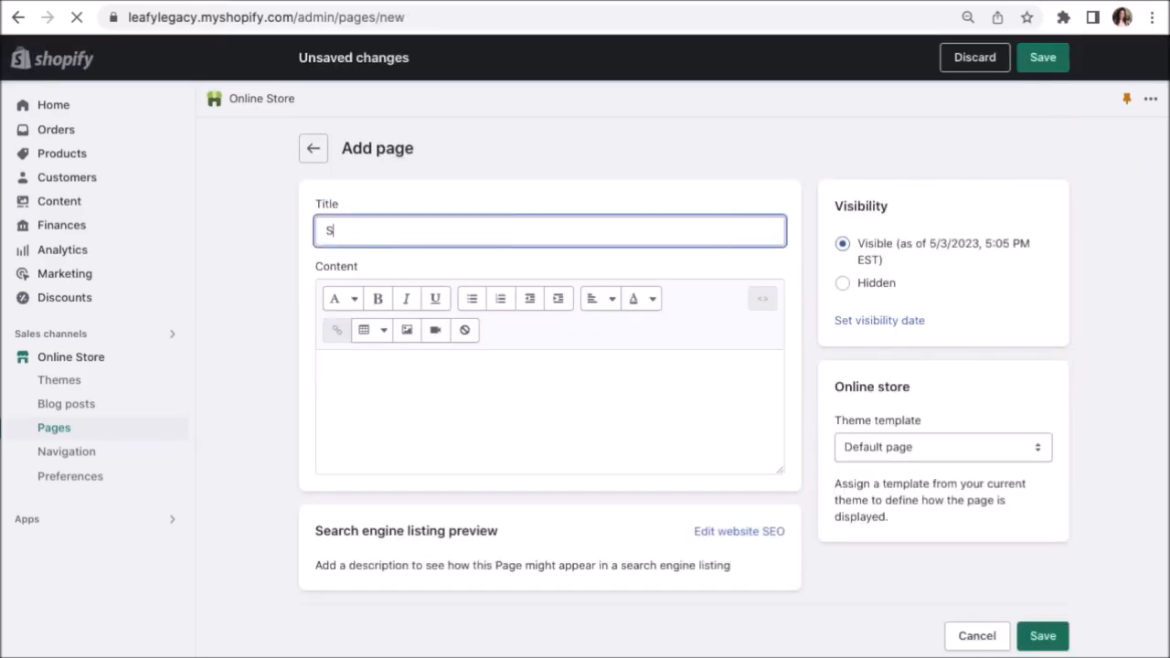
{"action": "type", "text": "hipping & Return"}
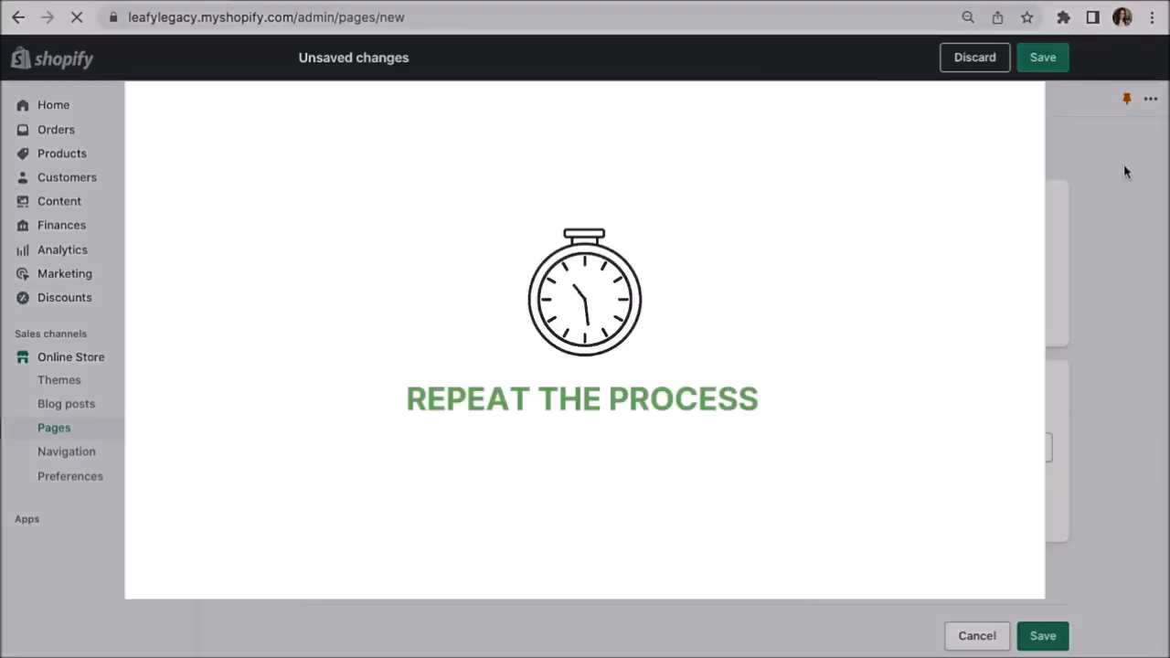
{"action": "left_click", "coordinate": [1050, 58]}
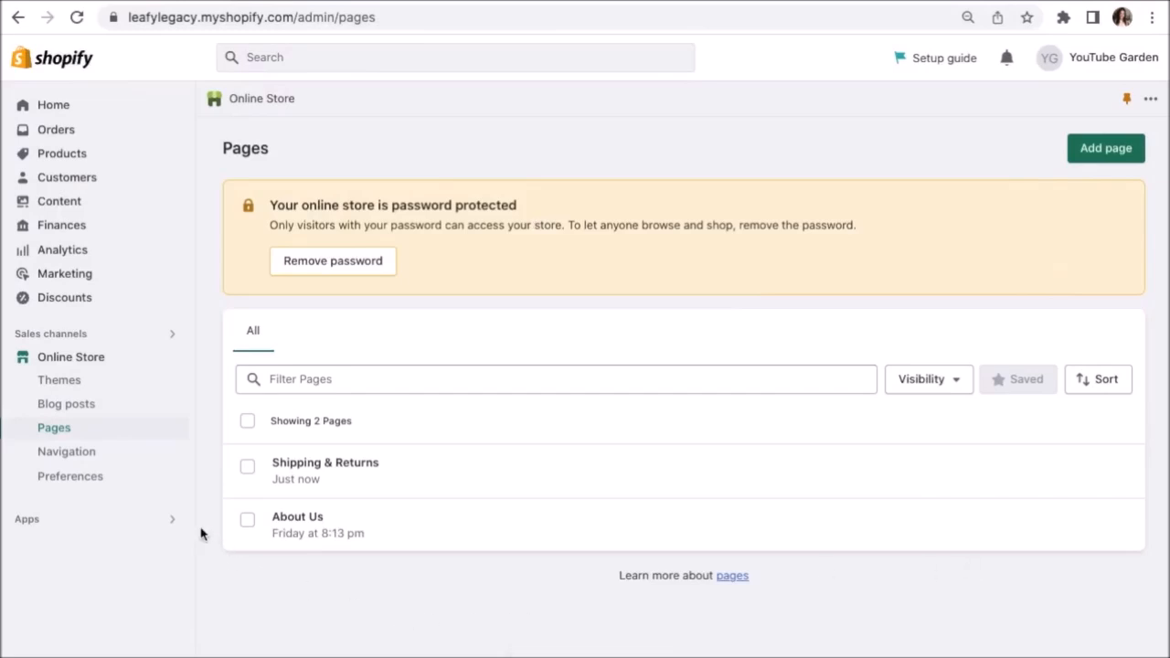
In Navigation's Main menu, add an About Us item linked to the About Us page.
{"action": "left_click", "coordinate": [101, 459]}
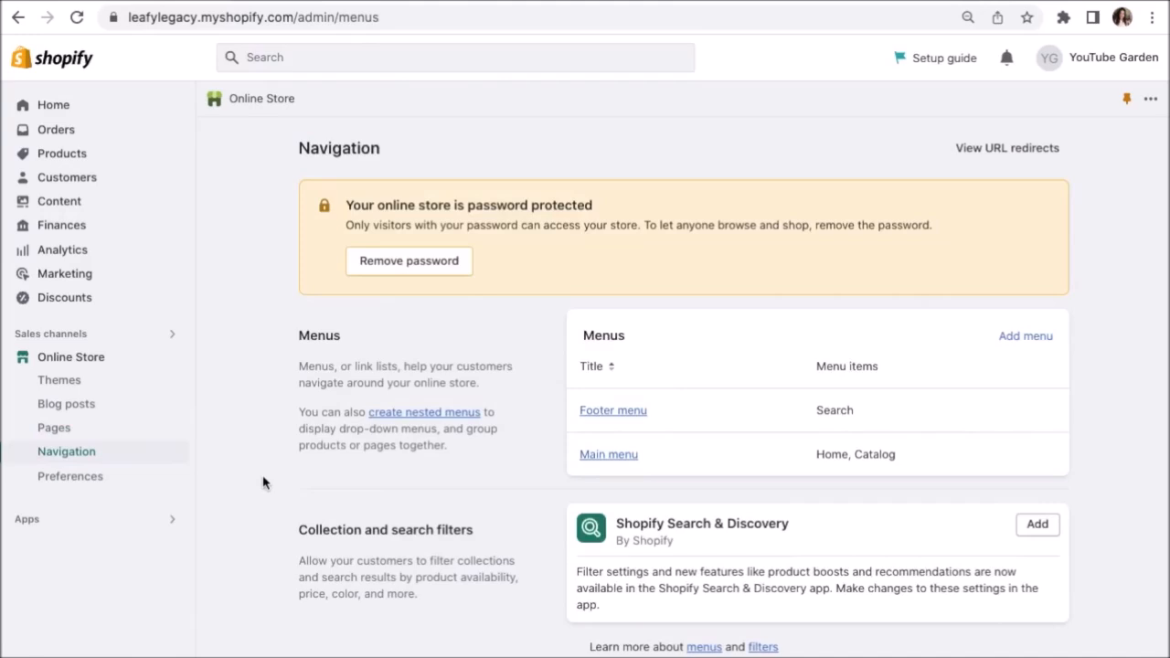
{"action": "left_click", "coordinate": [600, 460]}
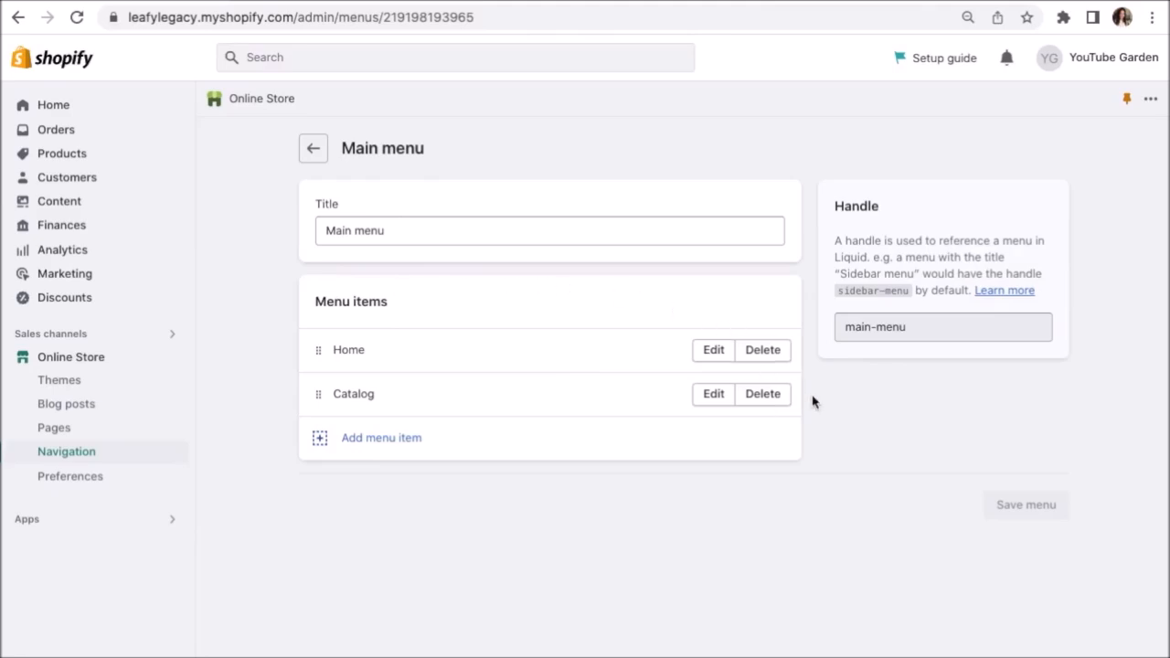
{"action": "left_click", "coordinate": [395, 448]}
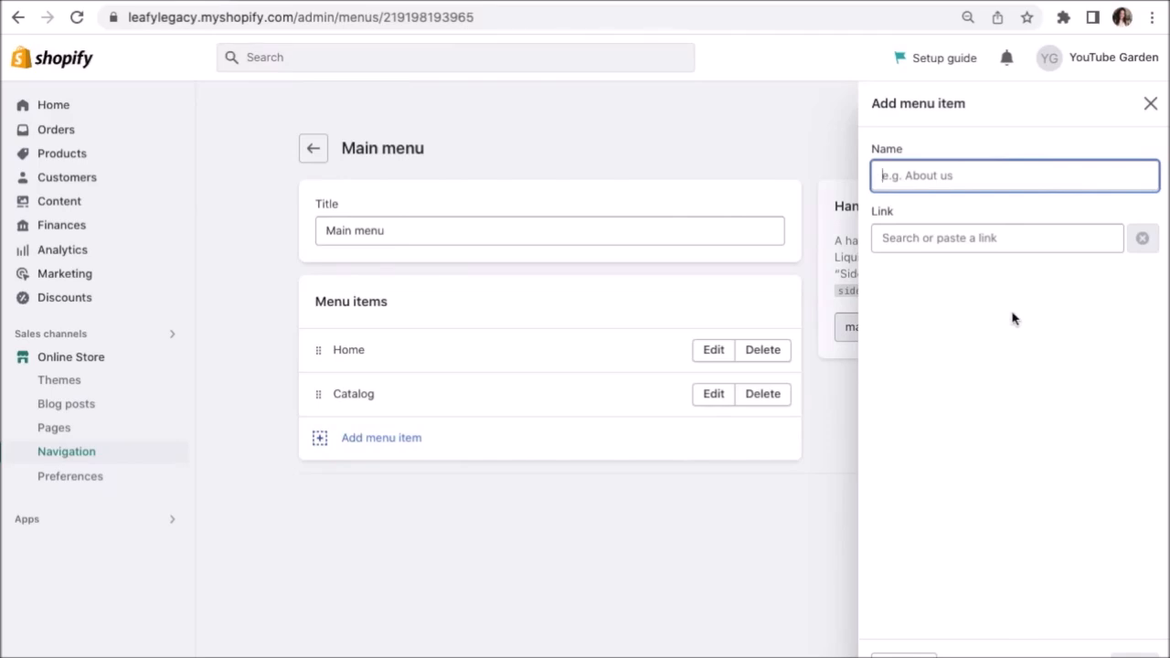
{"action": "type", "text": "About Us"}
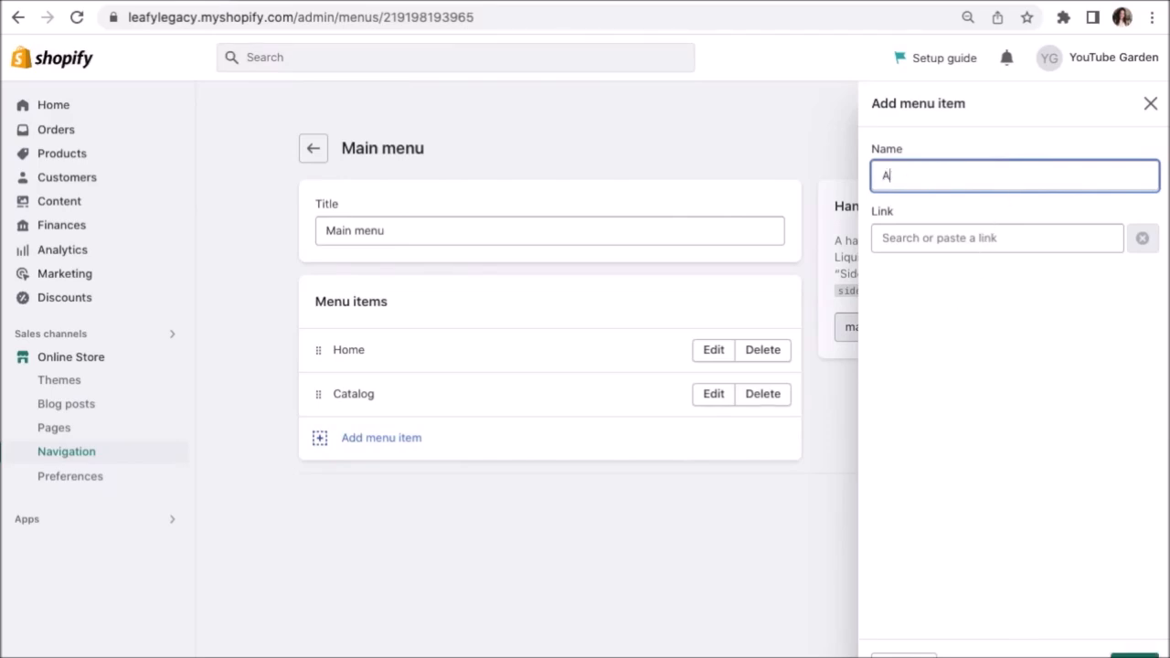
{"action": "left_click", "coordinate": [1021, 240]}
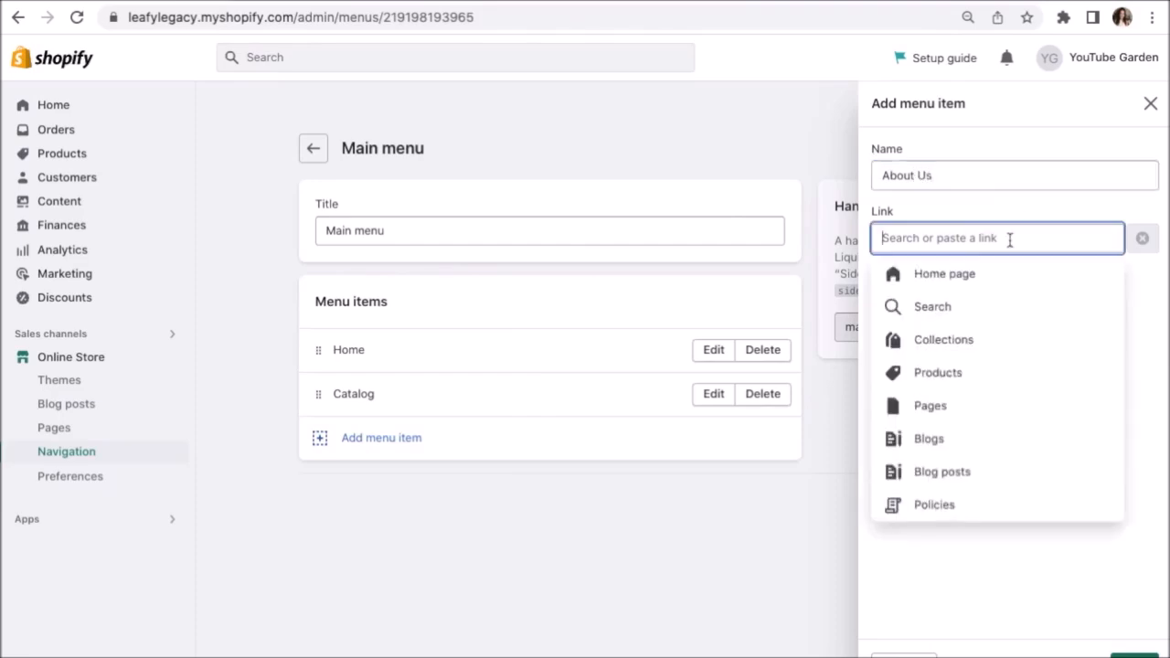
{"action": "left_click", "coordinate": [960, 417]}
{"action": "left_click", "coordinate": [936, 318]}
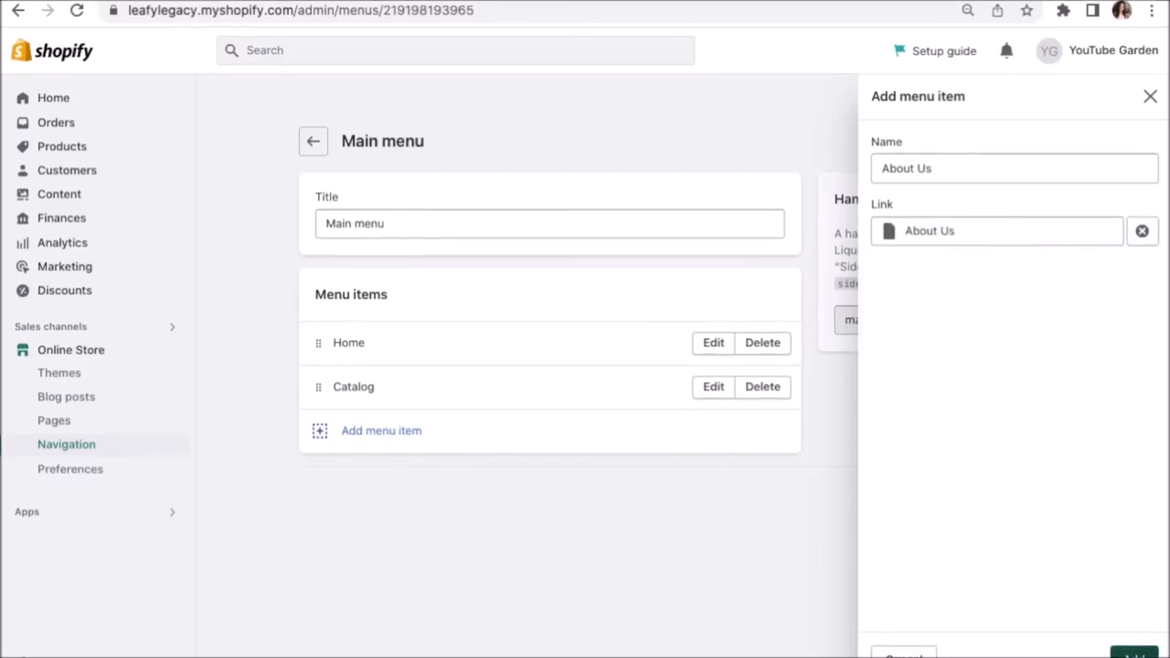
{"action": "left_click", "coordinate": [1132, 654]}
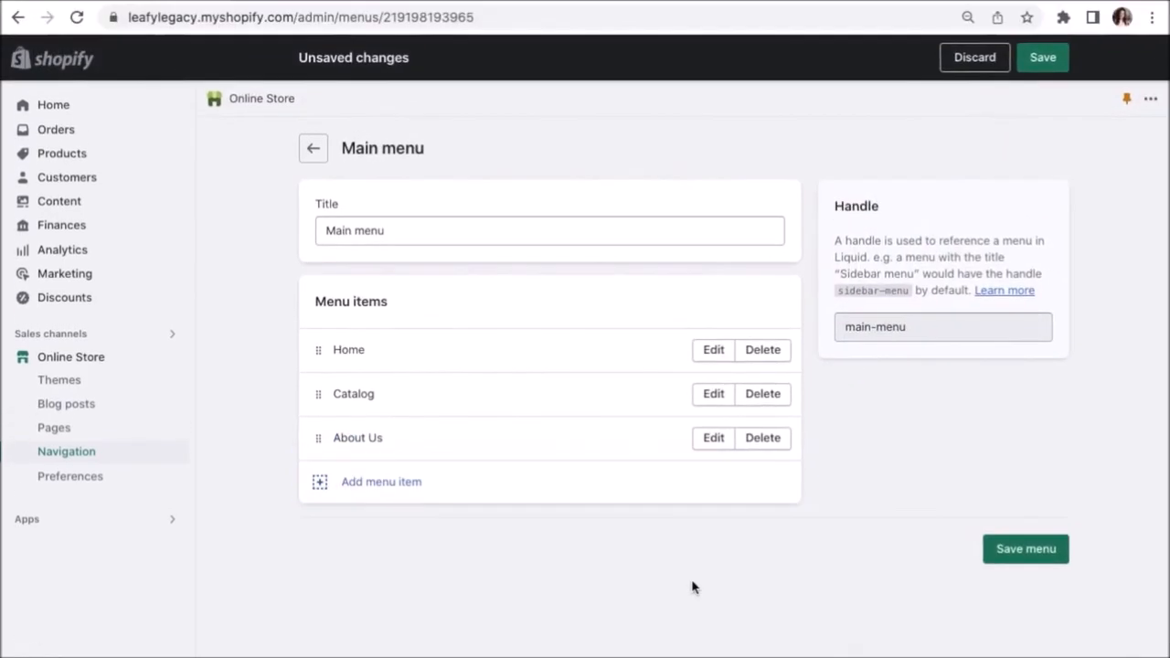
Add a Gardening Clothes menu item linked to the Gardening Clothes collection.
{"action": "left_click", "coordinate": [385, 495]}
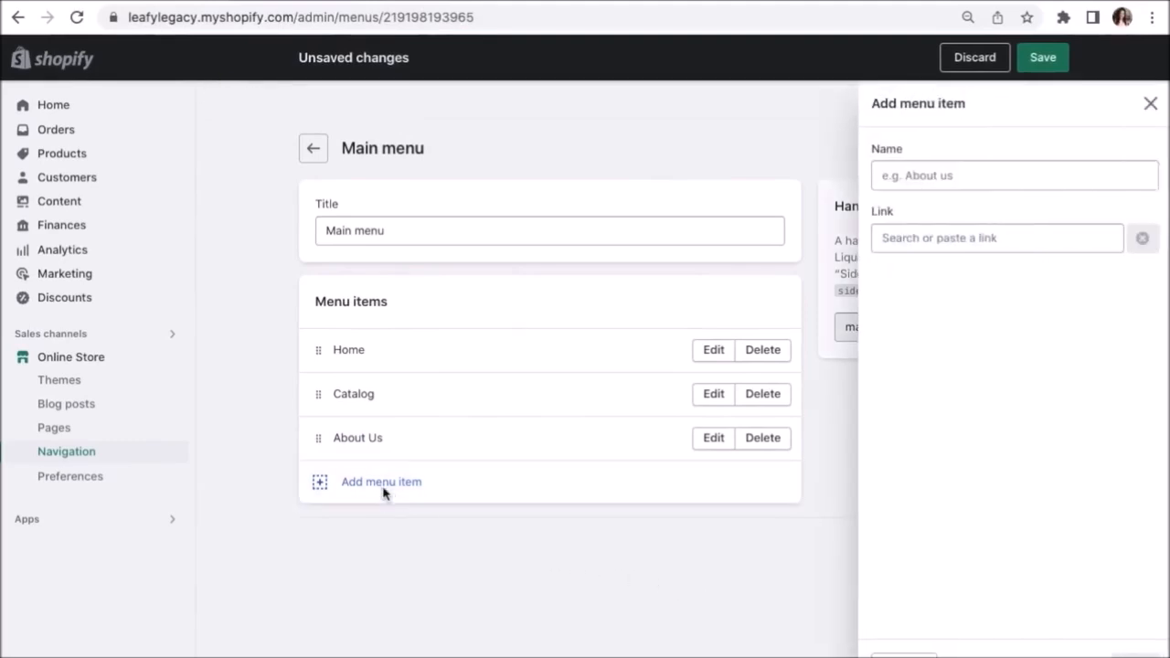
{"action": "type", "text": "Gardening Clothes"}
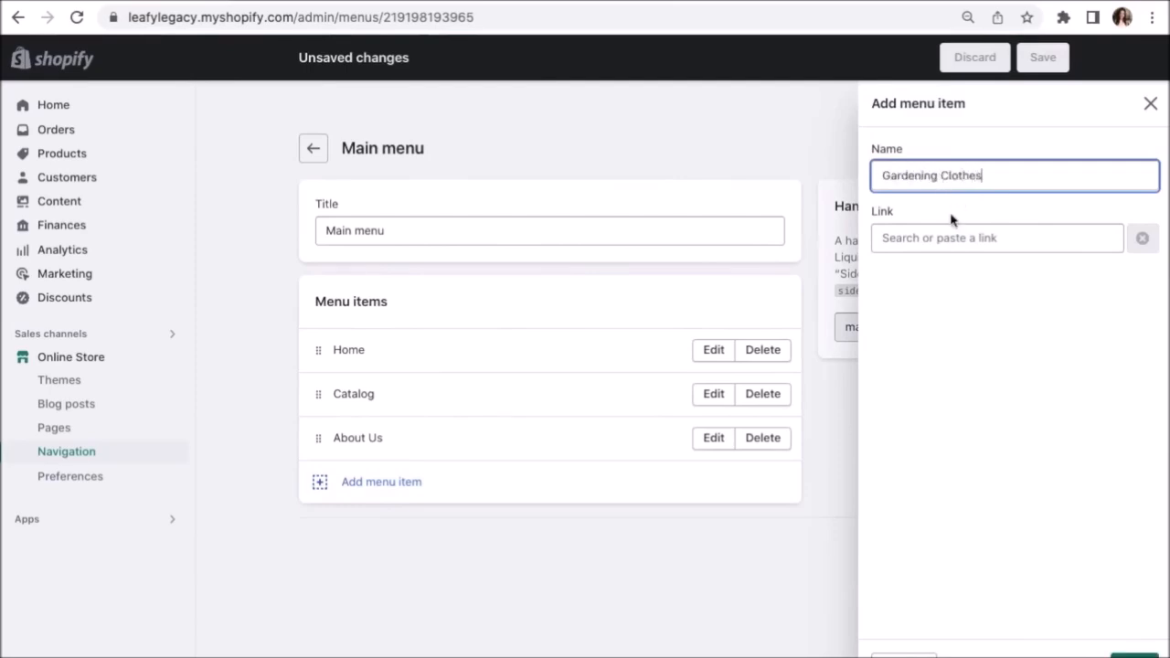
{"action": "left_click", "coordinate": [958, 237]}
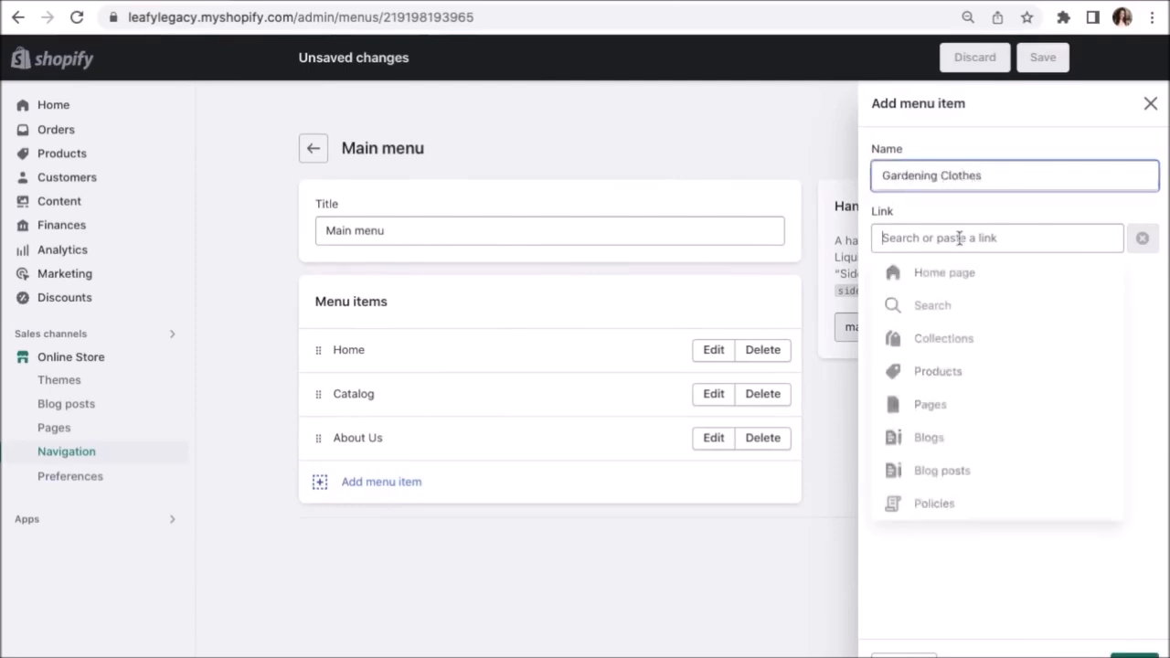
{"action": "left_click", "coordinate": [946, 339]}
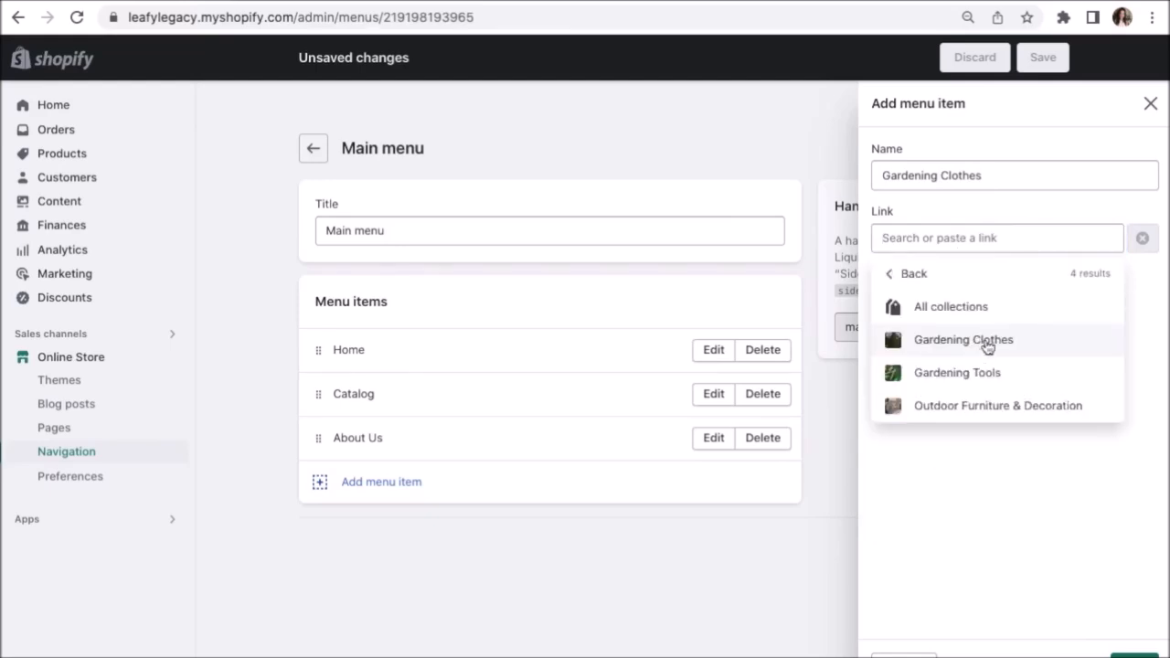
{"action": "left_click", "coordinate": [987, 346]}
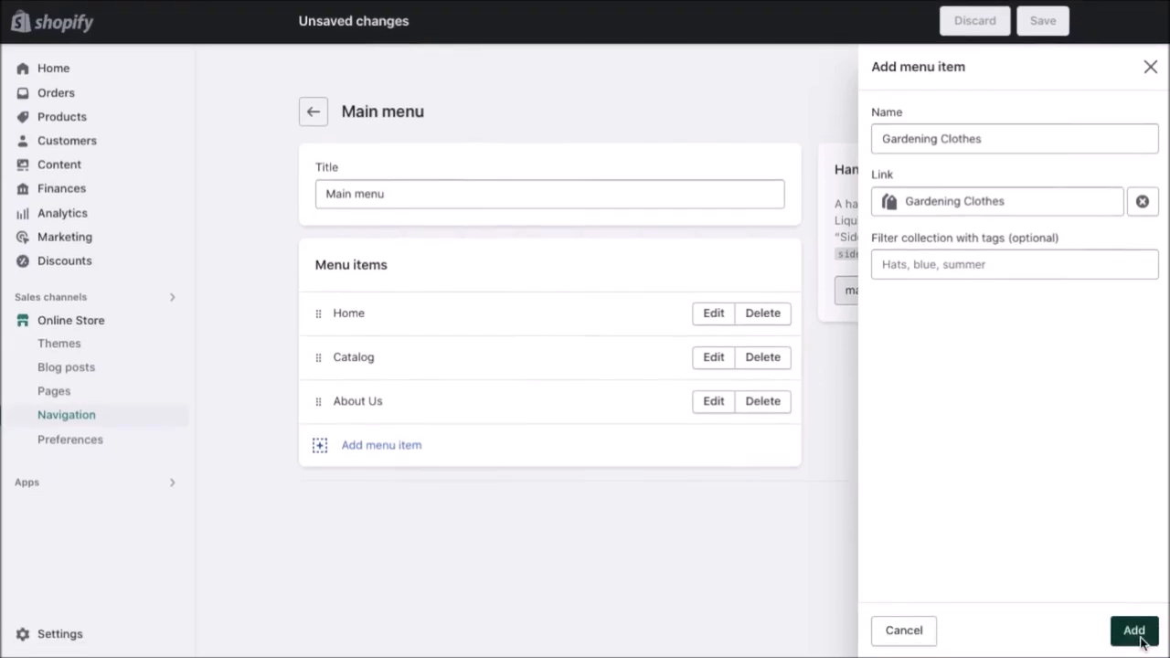
{"action": "left_click", "coordinate": [1135, 656]}
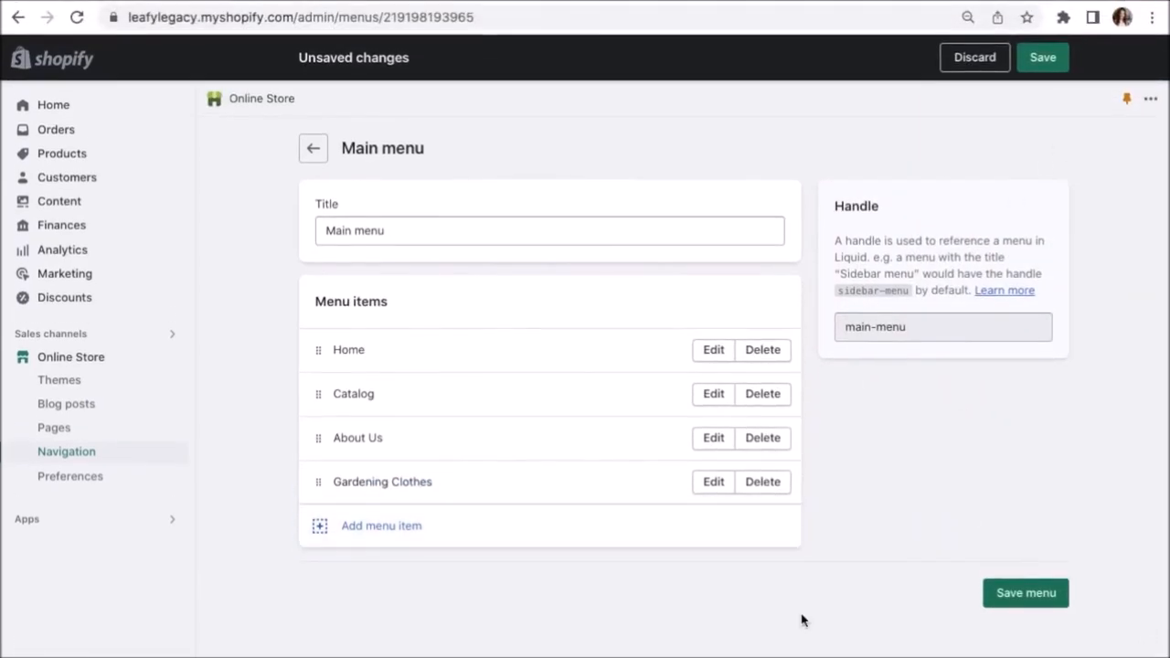
Add a Gardening Tools menu item linked to the Gardening Tools collection.
{"action": "left_click", "coordinate": [395, 538]}
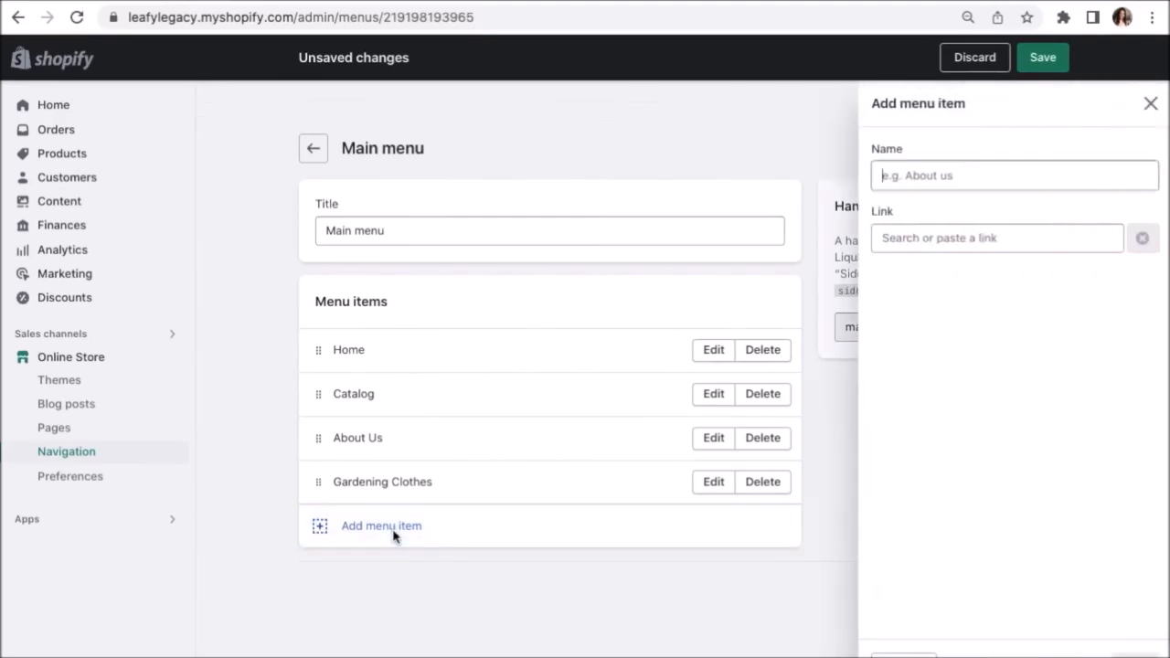
{"action": "type", "text": "Gardening Tools"}
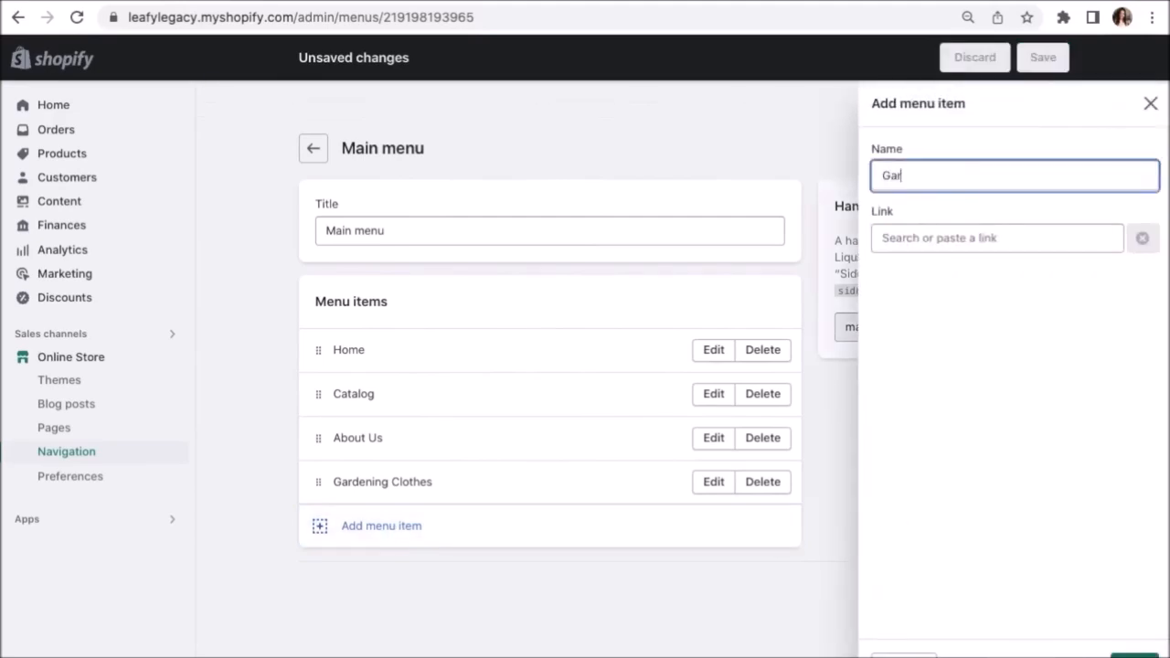
{"action": "left_click", "coordinate": [968, 240]}
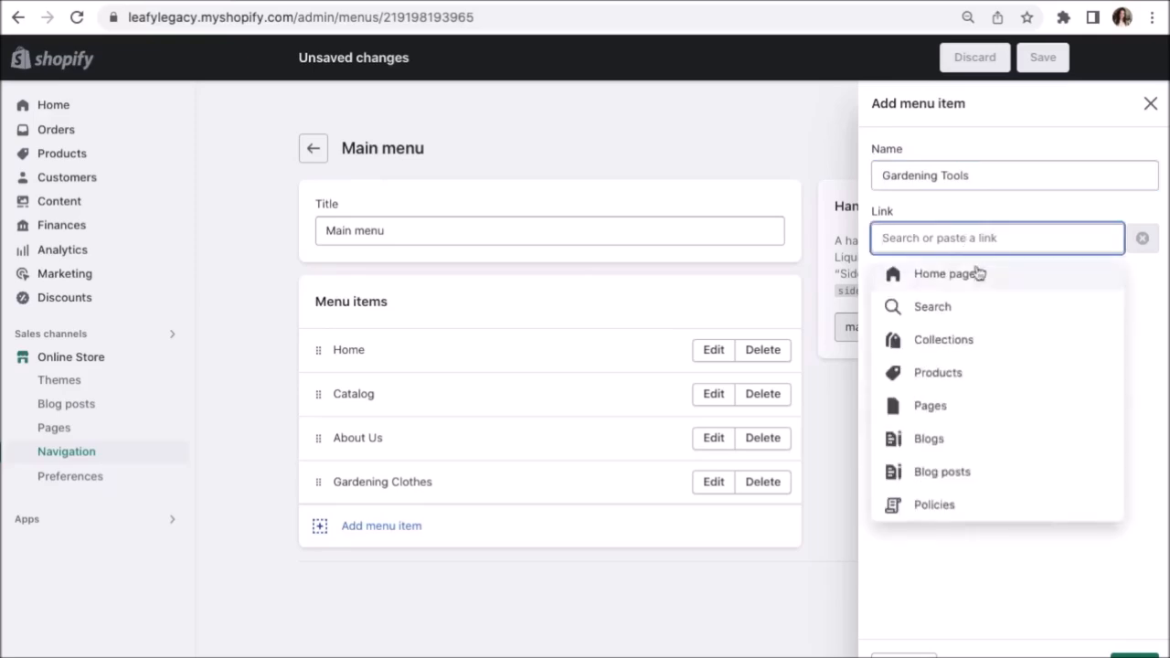
{"action": "left_click", "coordinate": [993, 340]}
{"action": "left_click", "coordinate": [995, 372]}
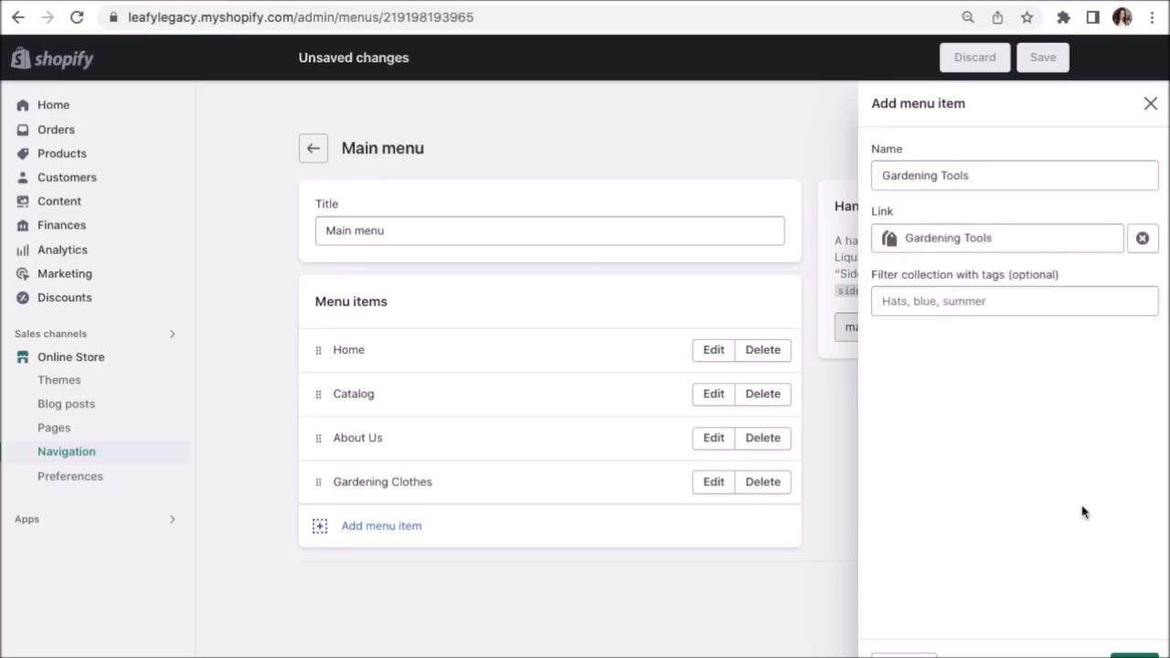
{"action": "left_click", "coordinate": [1134, 656]}
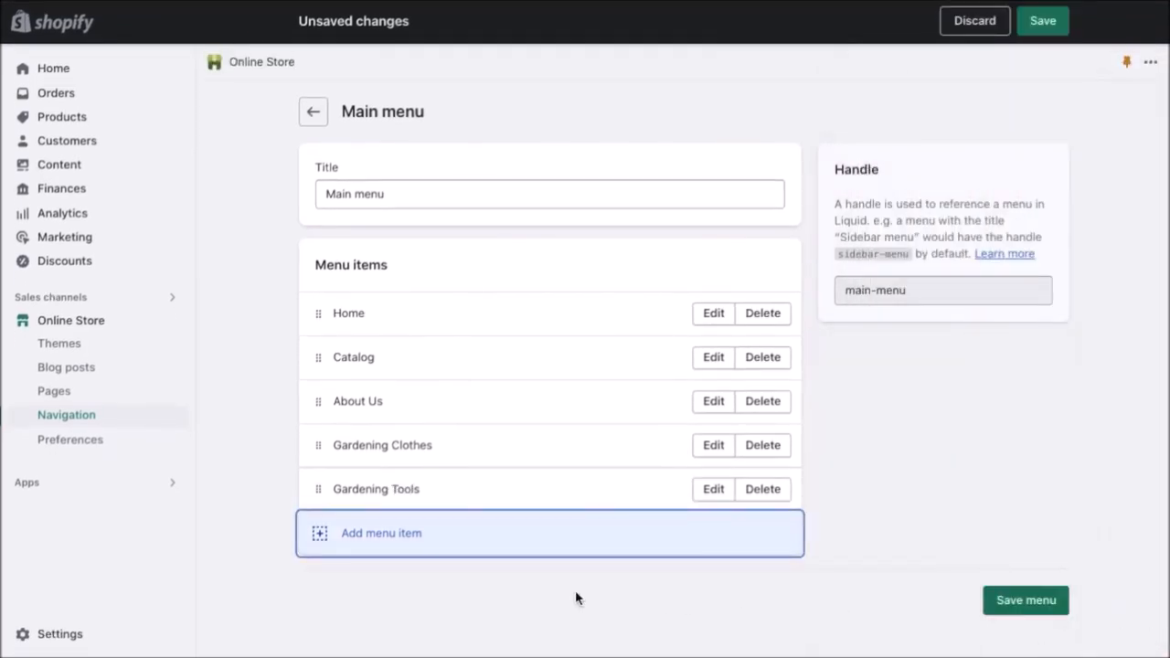
Add a Decoration menu item linked to the Outdoor Furniture & Decoration collection.
{"action": "left_click", "coordinate": [373, 537]}
{"action": "type", "text": "Decora"}
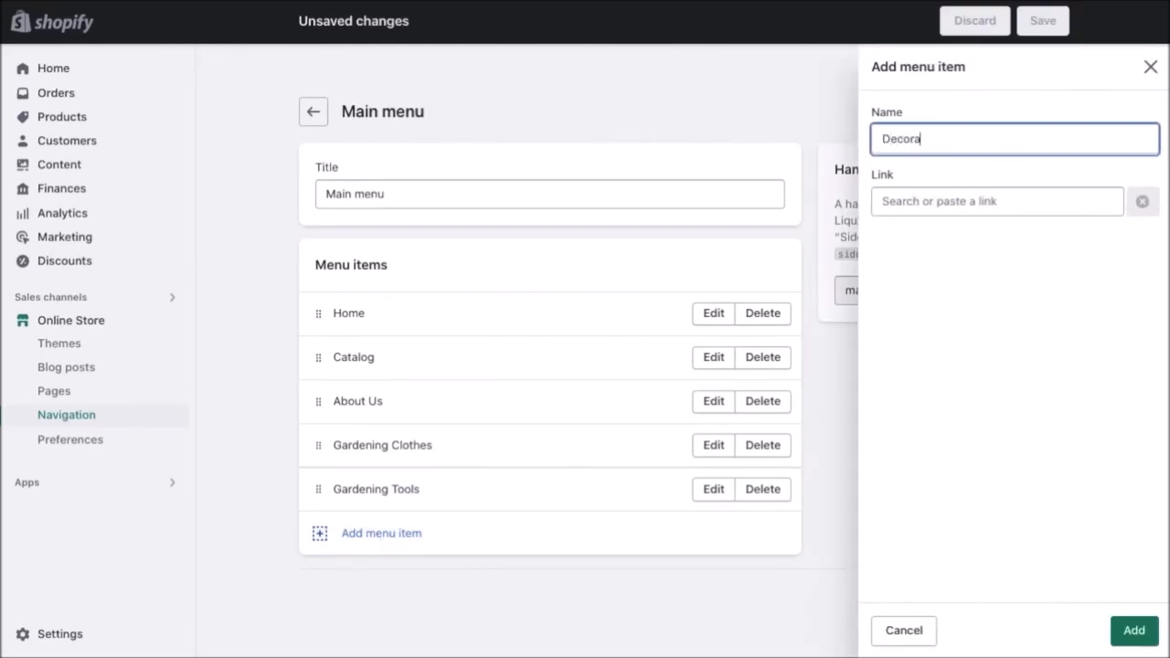
{"action": "type", "text": "tion"}
{"action": "left_click", "coordinate": [1011, 200]}
{"action": "type", "text": "Deco"}
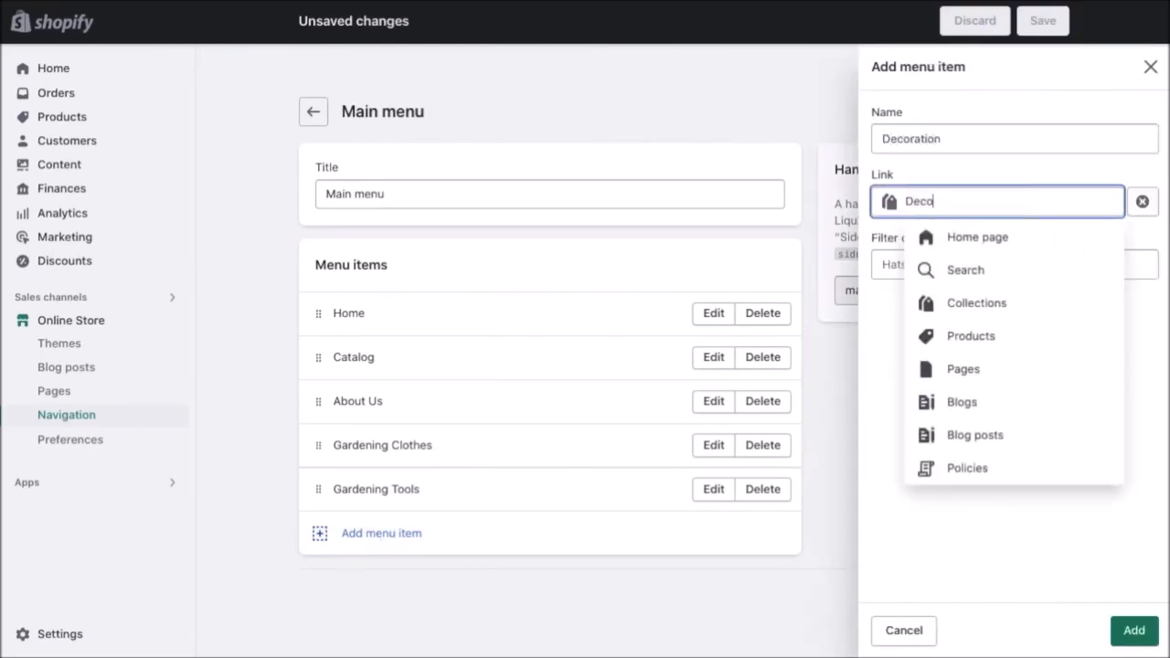
{"action": "type", "text": "ration"}
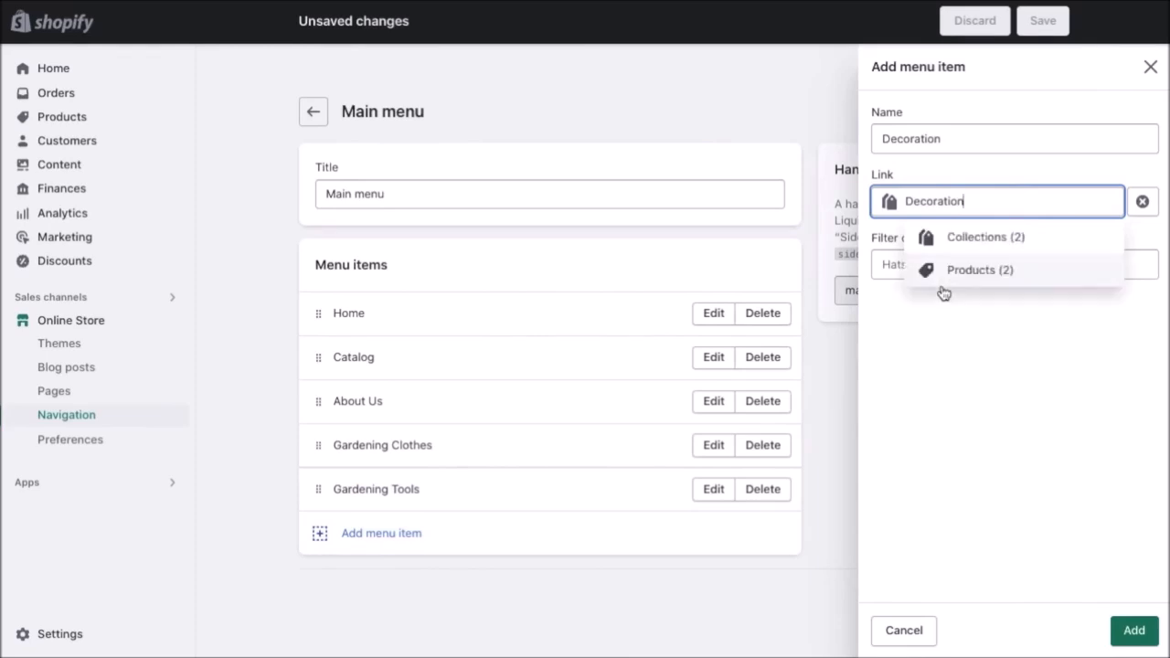
{"action": "left_click", "coordinate": [996, 239]}
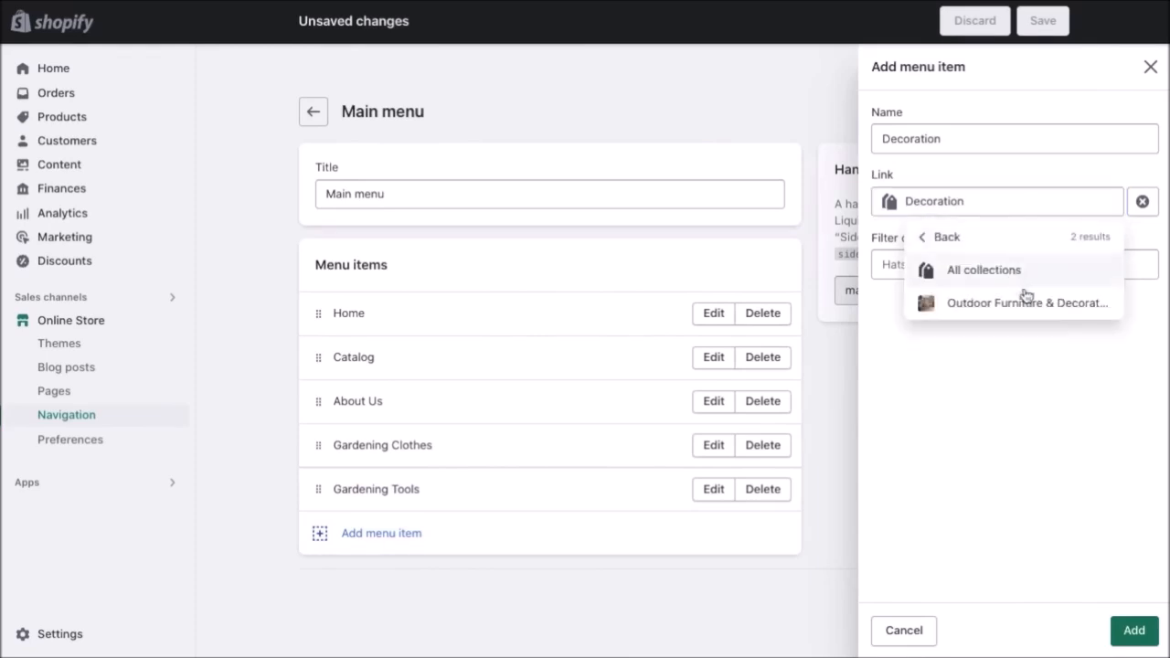
{"action": "left_click", "coordinate": [1040, 309]}
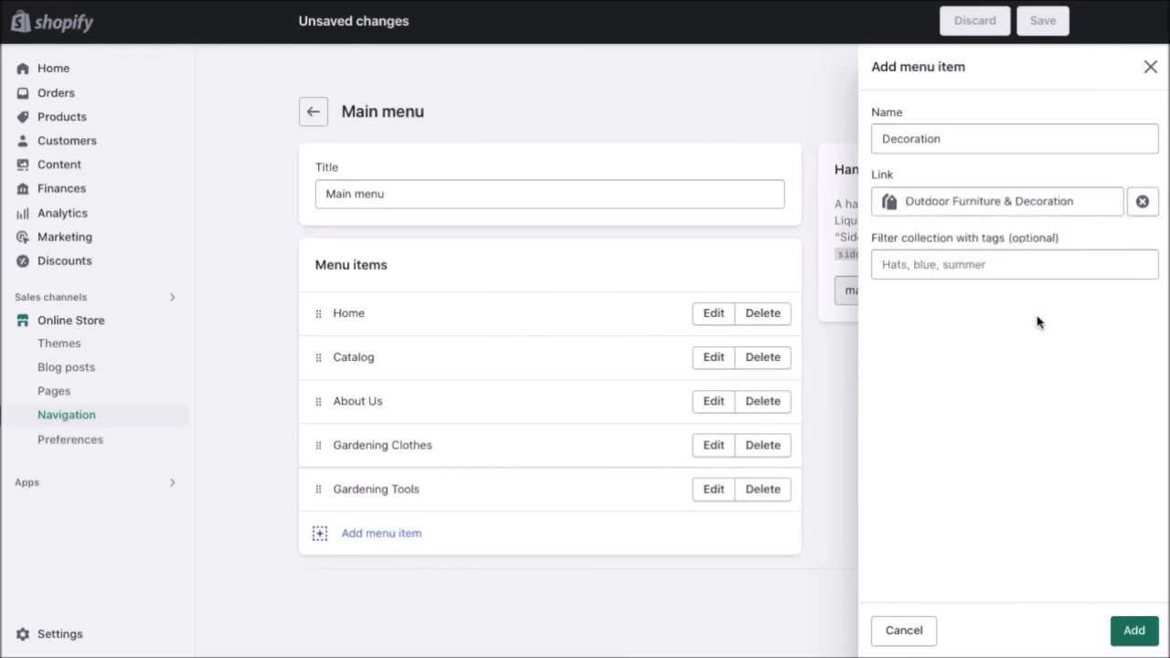
{"action": "left_click", "coordinate": [1132, 631]}
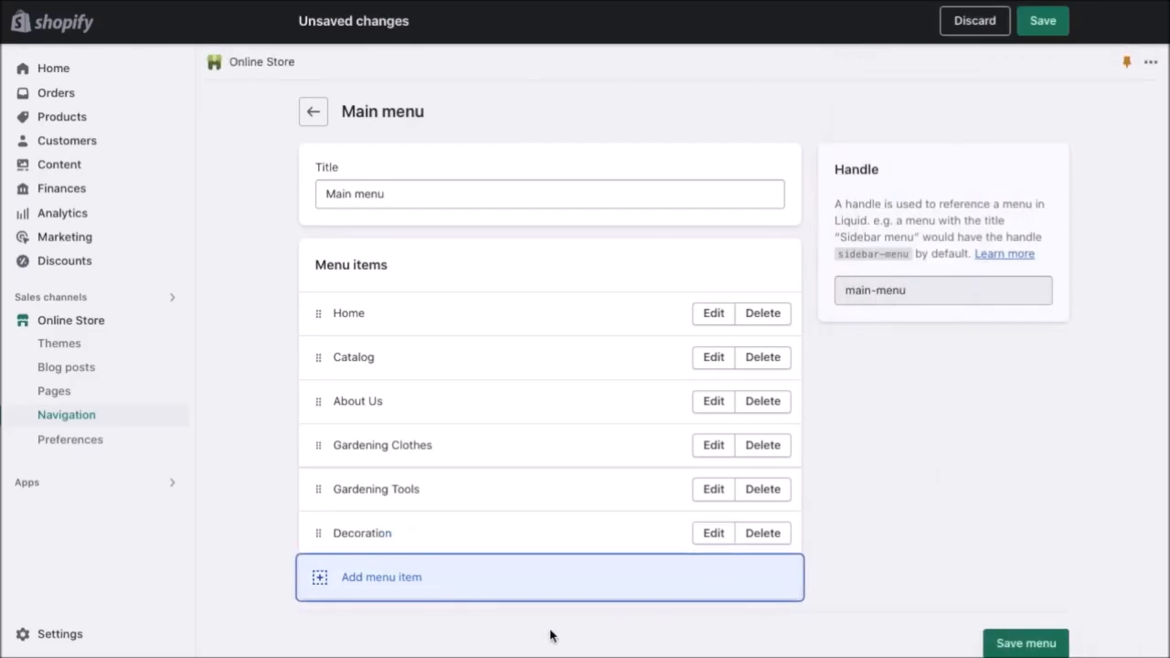
Add an All Products menu item linked to Products > All products.
{"action": "left_click", "coordinate": [375, 583]}
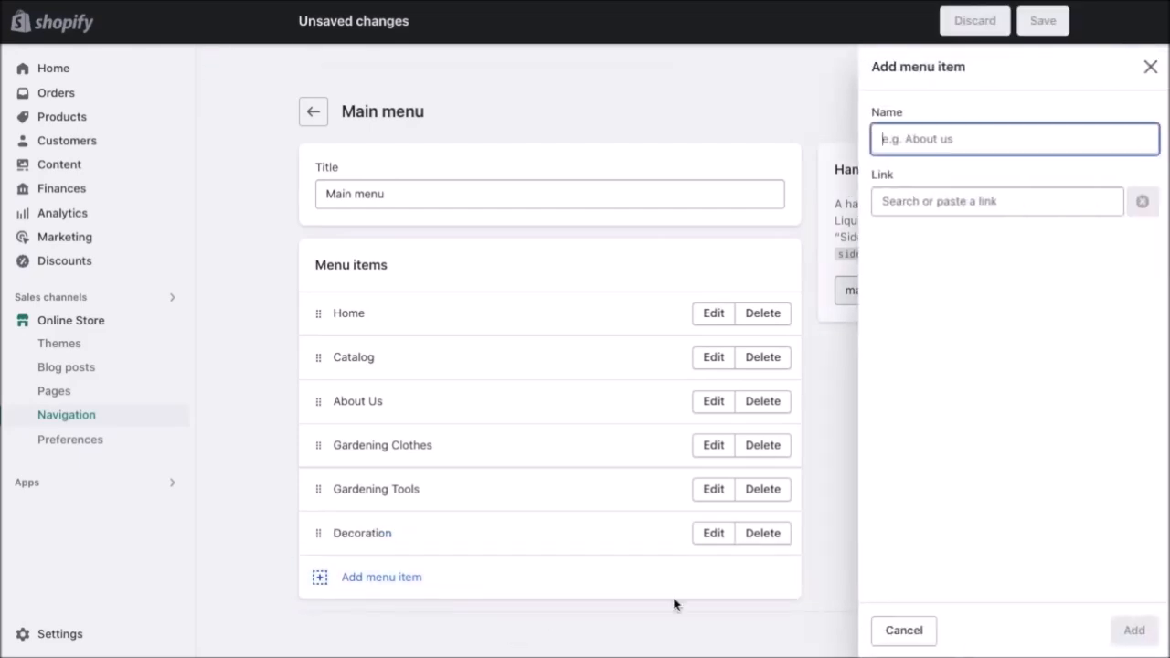
{"action": "type", "text": "All Products"}
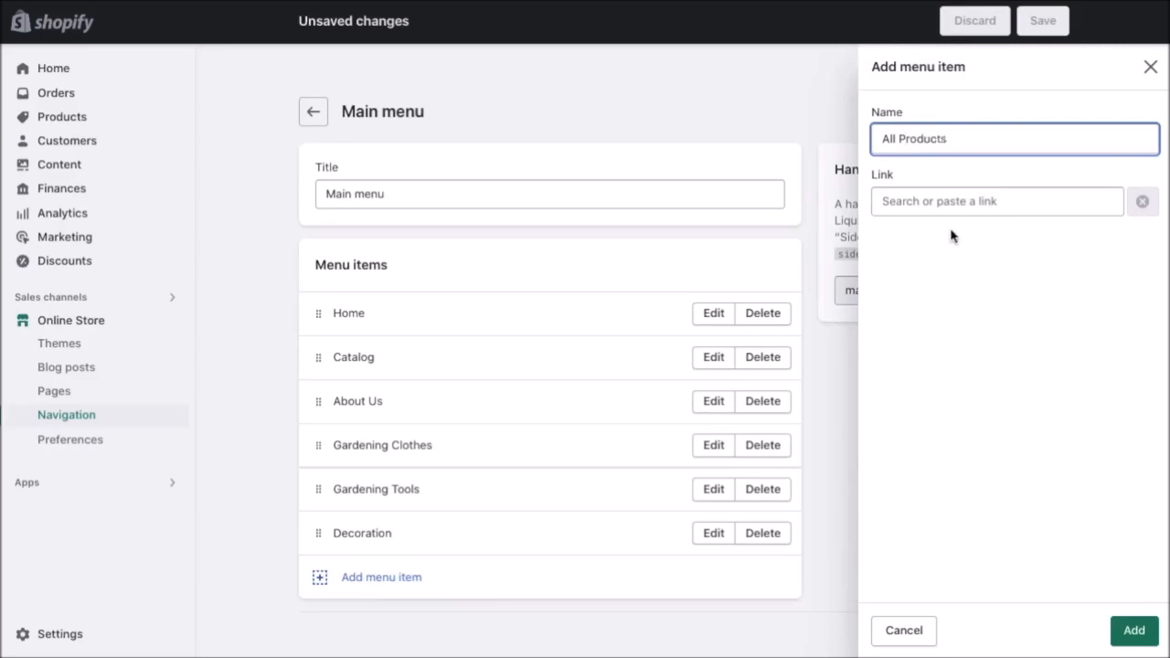
{"action": "left_click", "coordinate": [942, 204]}
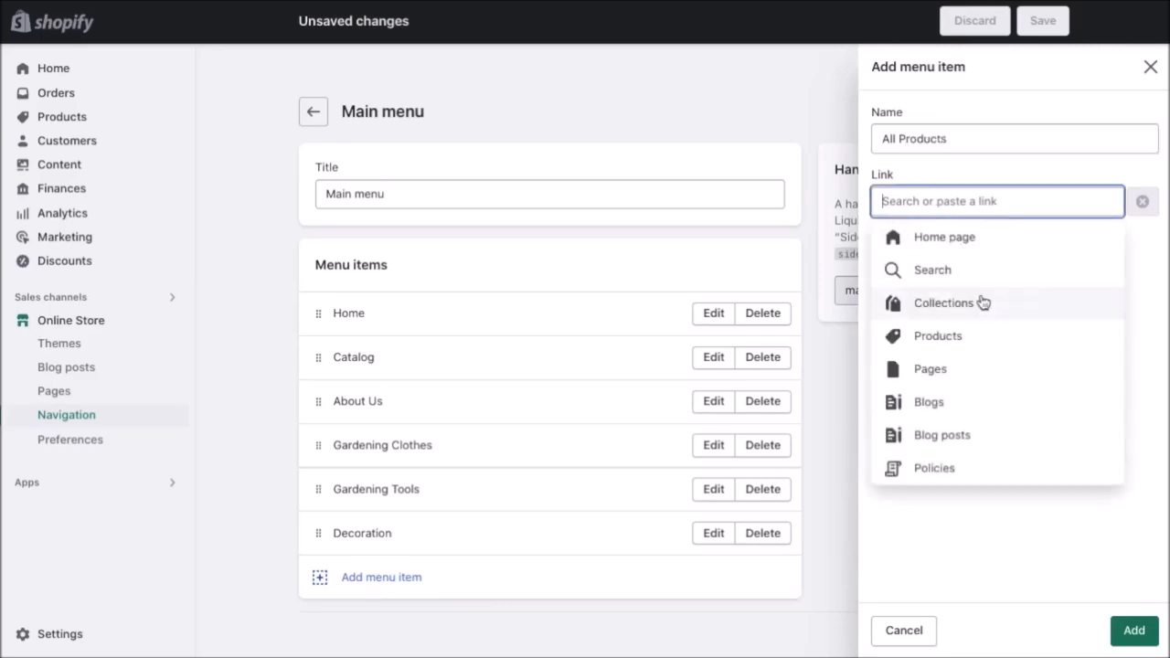
{"action": "left_click", "coordinate": [994, 339]}
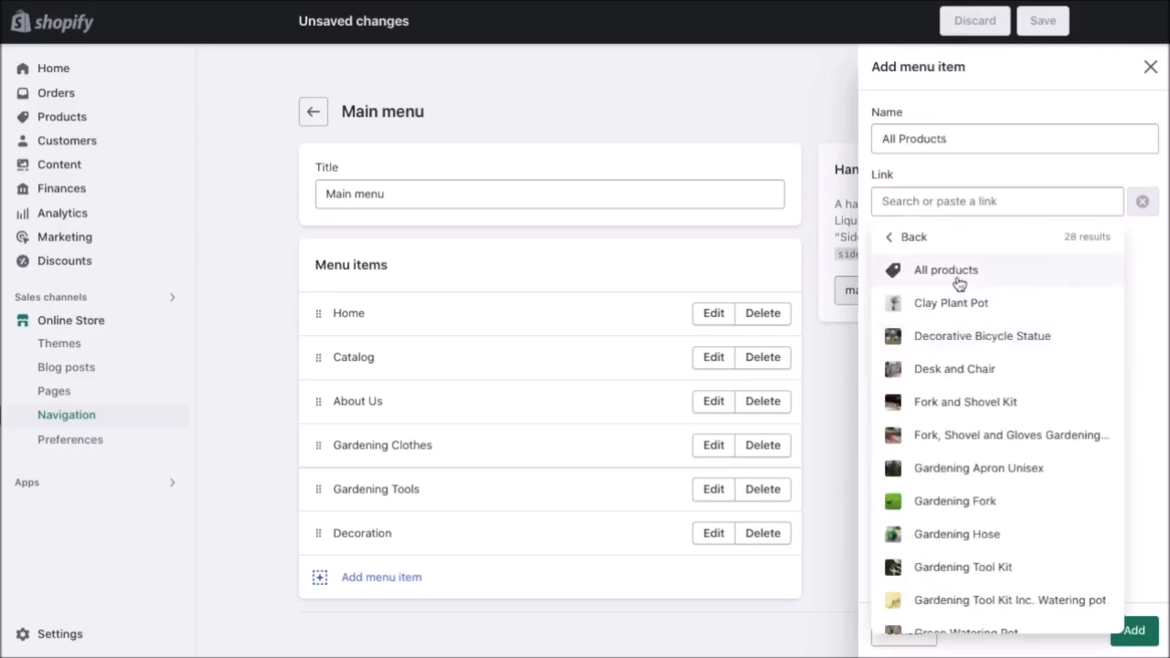
{"action": "left_click", "coordinate": [1006, 280]}
{"action": "left_click", "coordinate": [1133, 631]}
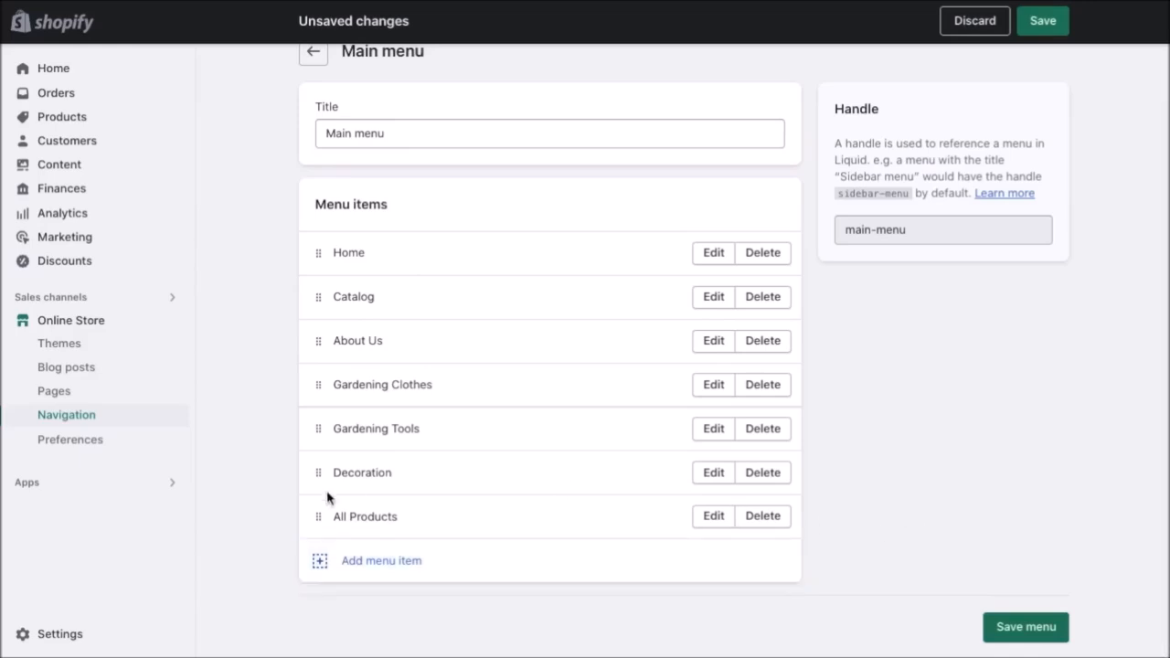
Move All Products within the menu order and save the Main menu.
{"action": "left_click_drag", "start_coordinate": [319, 517], "coordinate": [370, 470]}
{"action": "scroll", "coordinate": [351, 560], "scroll_direction": "down", "scroll_amount": 1}
{"action": "scroll", "coordinate": [347, 515], "scroll_direction": "down", "scroll_amount": 1}
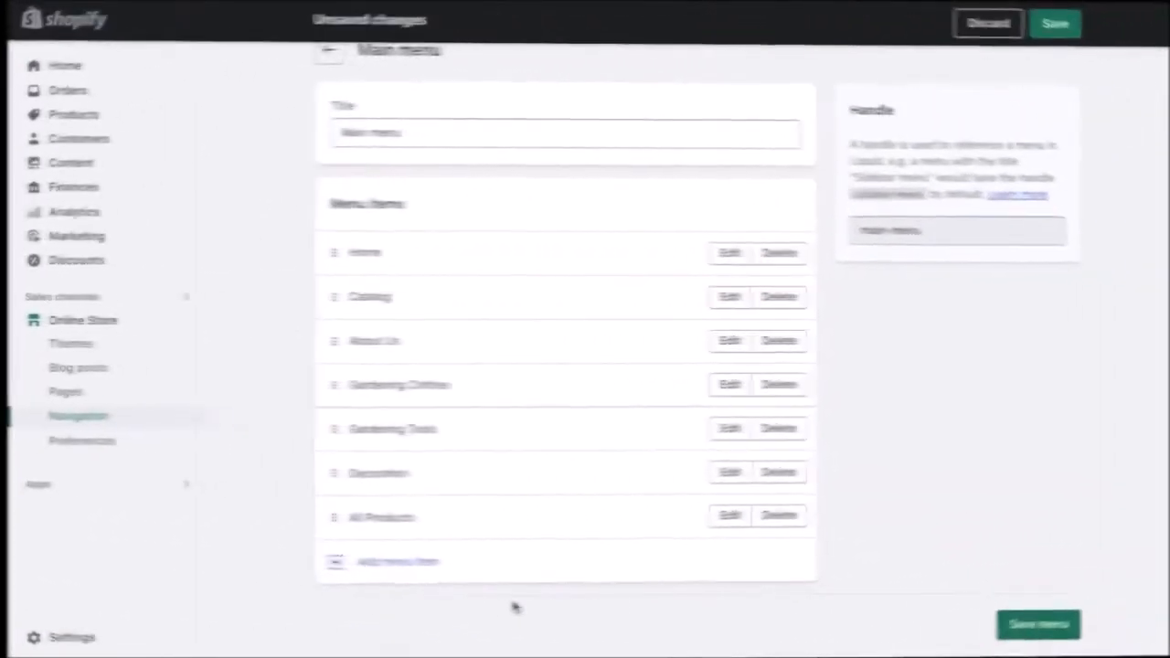
{"action": "left_click", "coordinate": [1043, 21]}
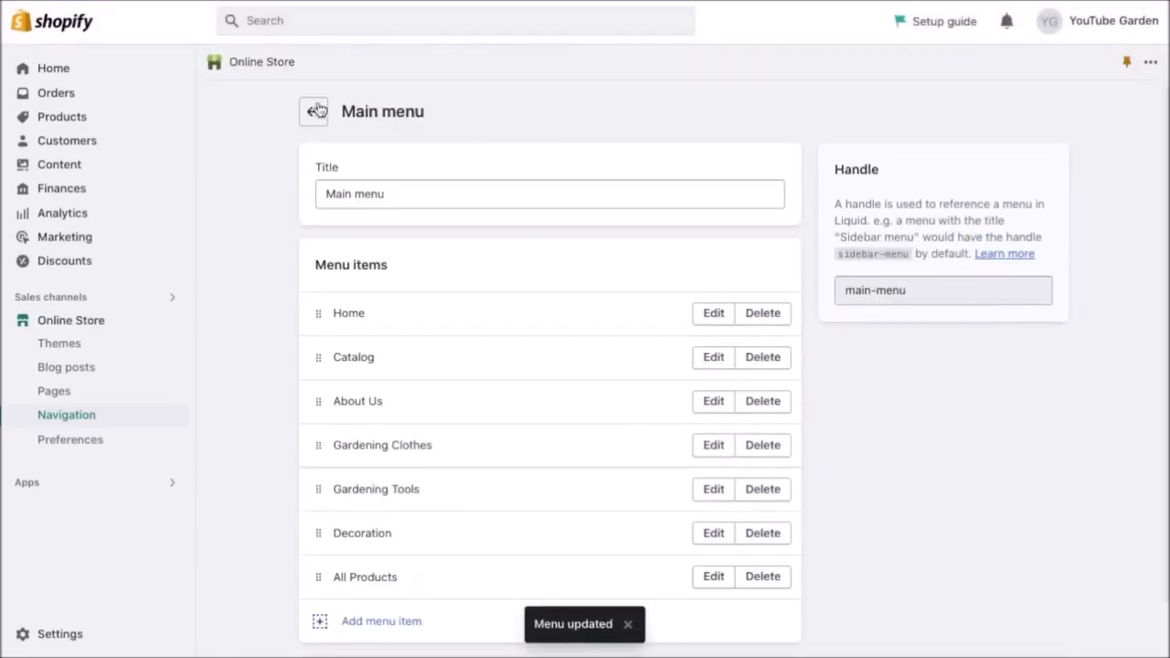
Open the Footer menu and add a Shipping & Returns item linked to that page.
{"action": "left_click", "coordinate": [313, 111]}
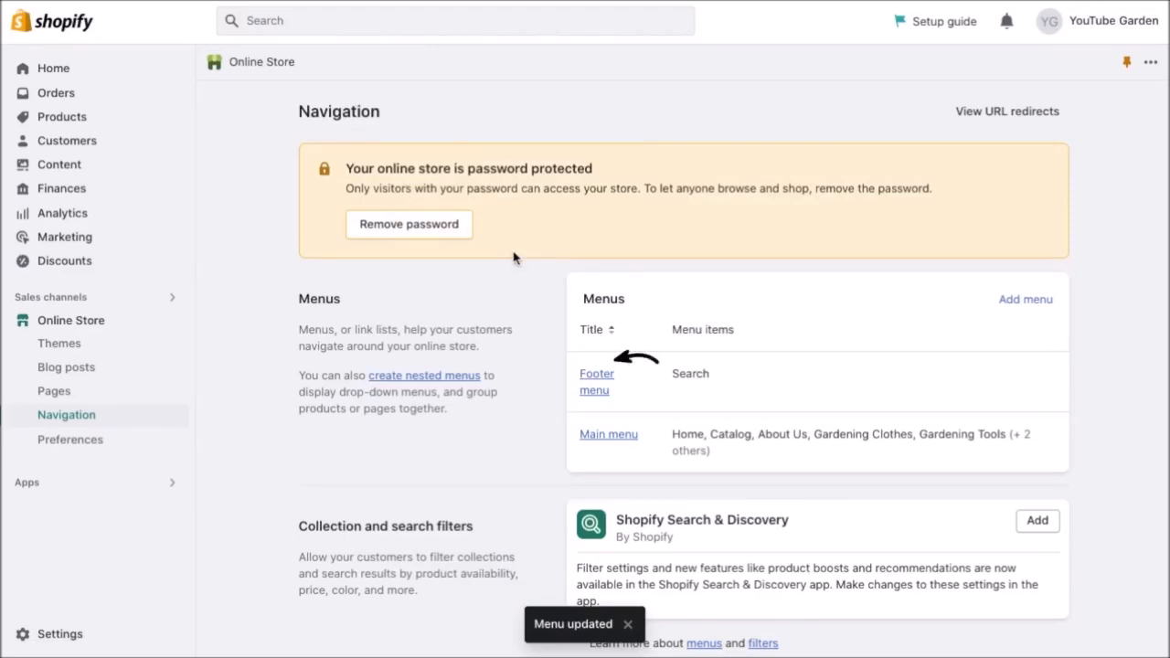
{"action": "left_click", "coordinate": [595, 392]}
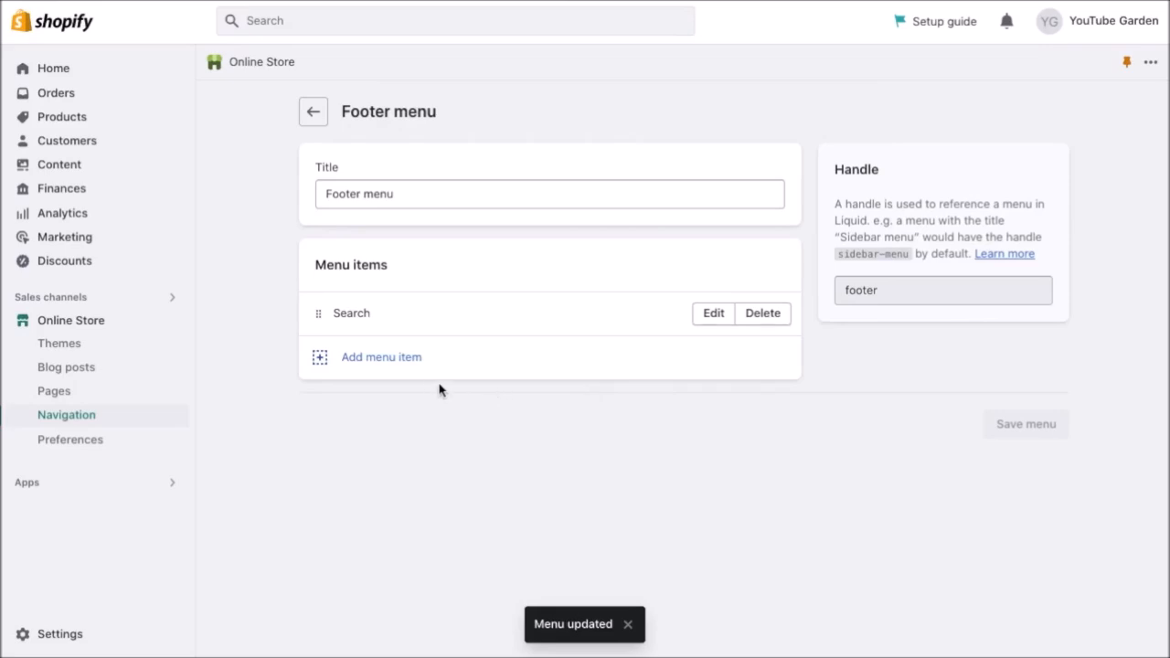
{"action": "left_click", "coordinate": [386, 363]}
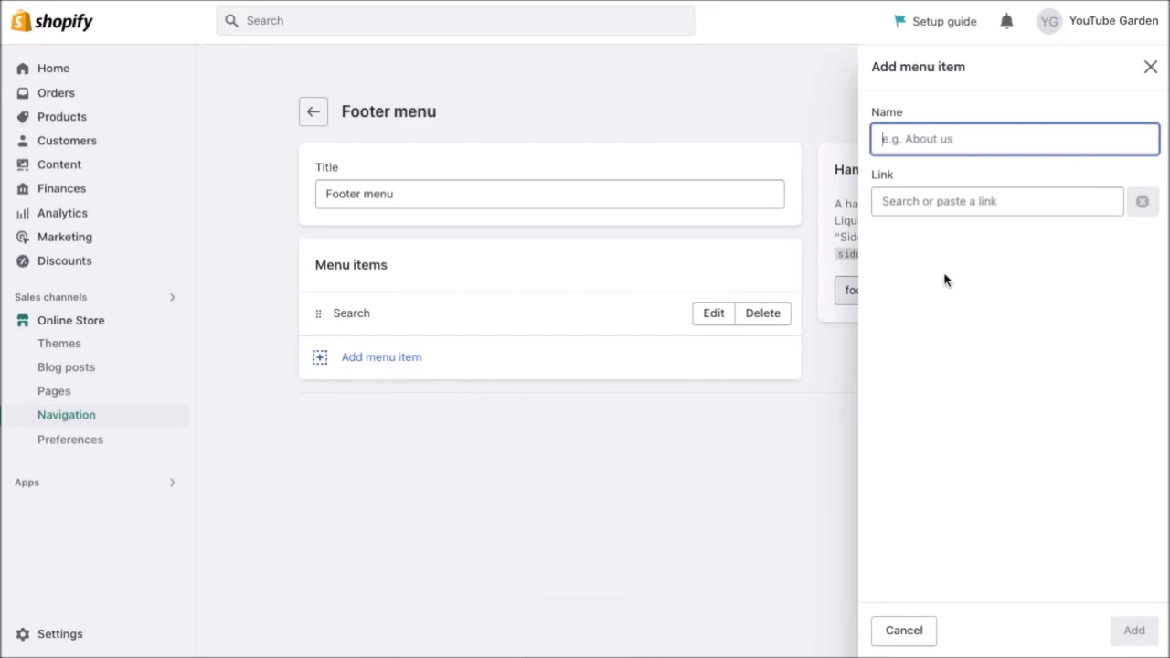
{"action": "type", "text": "Shipping & Returns"}
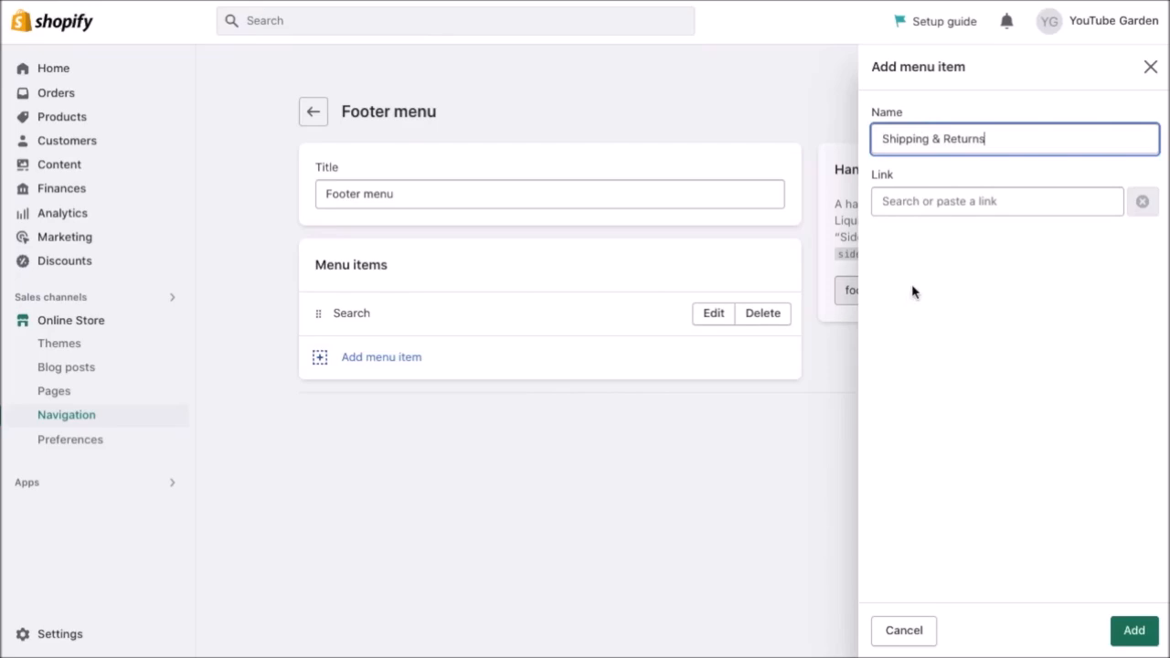
{"action": "left_click", "coordinate": [965, 201]}
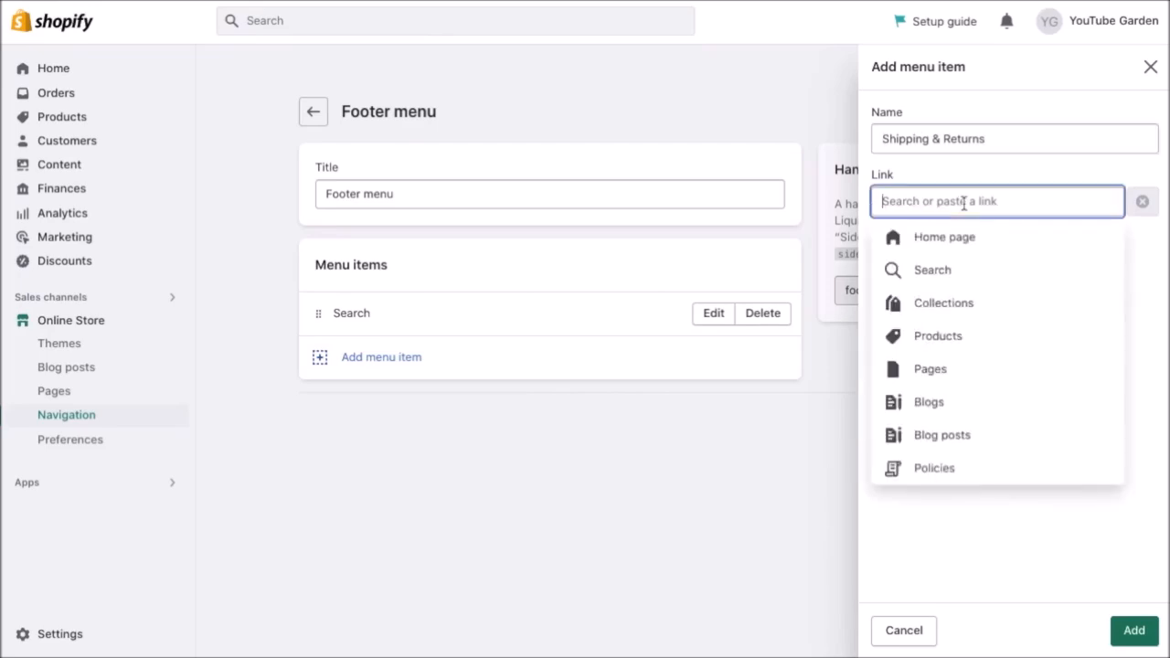
{"action": "left_click", "coordinate": [997, 377]}
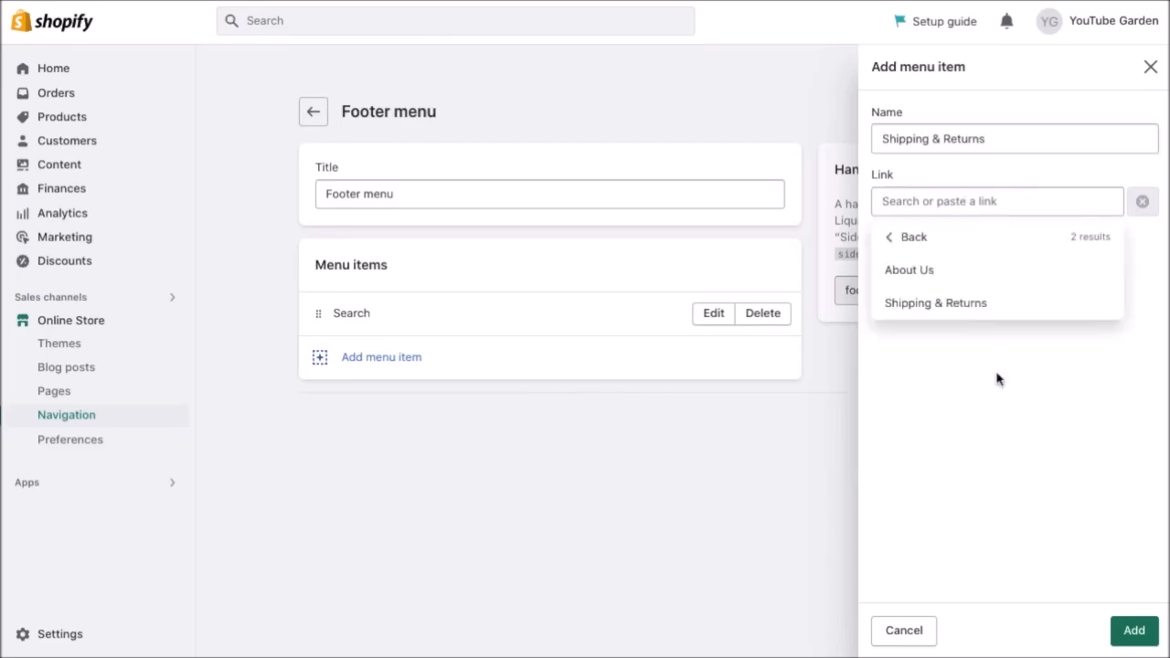
{"action": "left_click", "coordinate": [956, 307]}
{"action": "left_click", "coordinate": [1133, 630]}
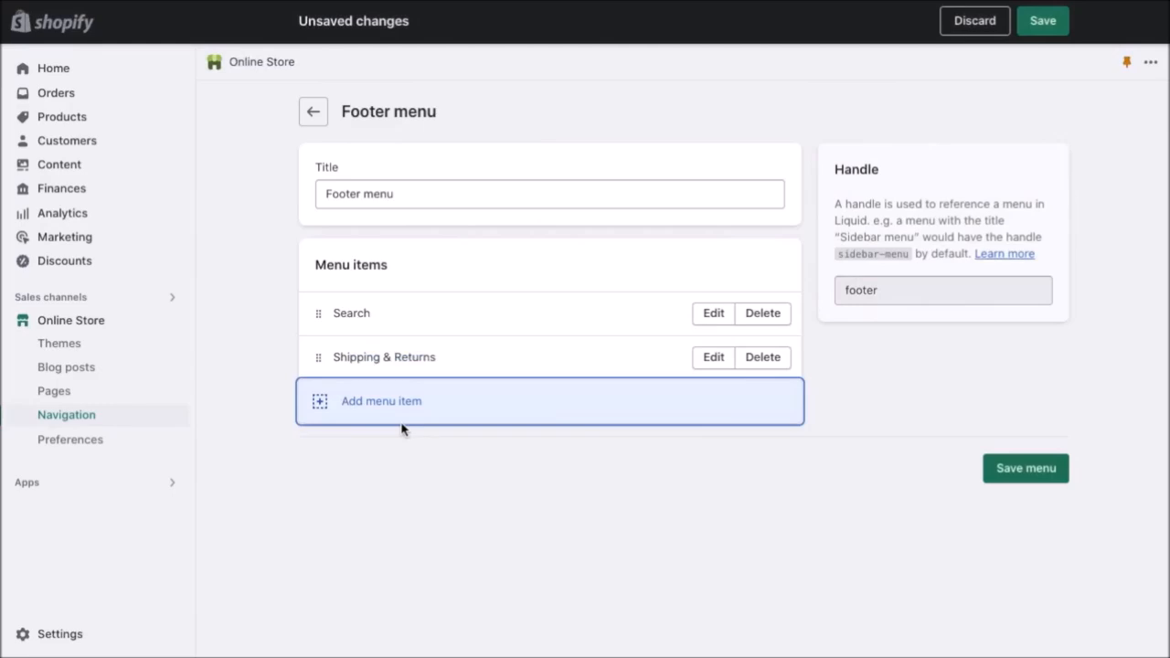
Add an About Us footer item linked to the About Us page.
{"action": "left_click", "coordinate": [384, 400]}
{"action": "type", "text": "About Us"}
{"action": "left_click", "coordinate": [1050, 201]}
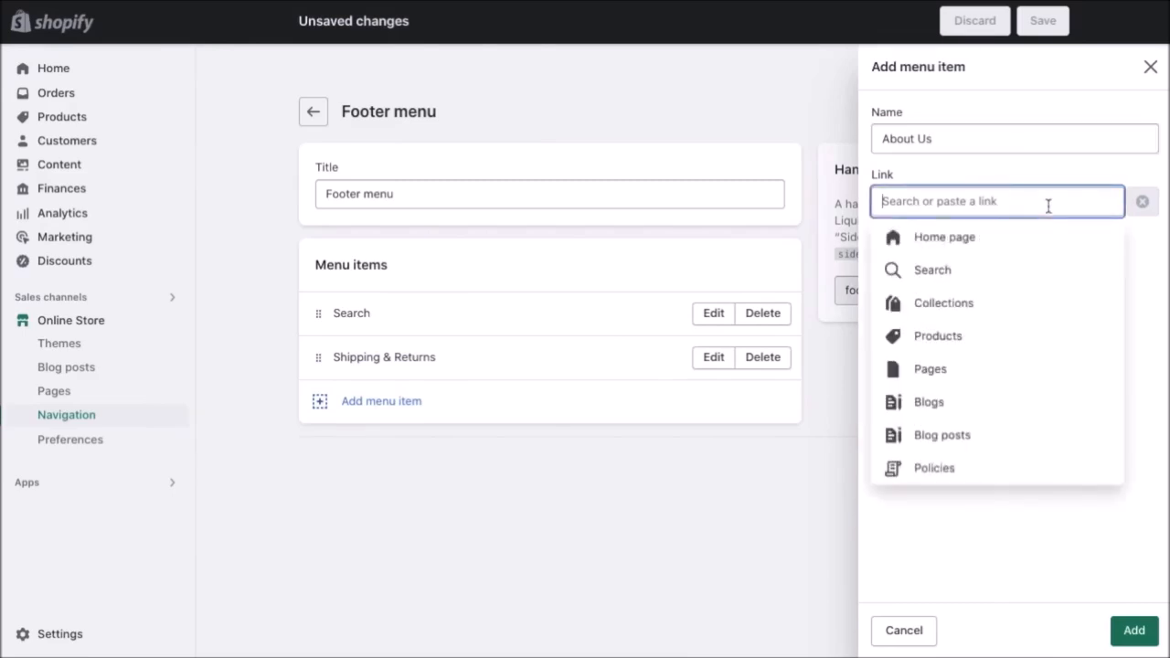
{"action": "left_click", "coordinate": [949, 377]}
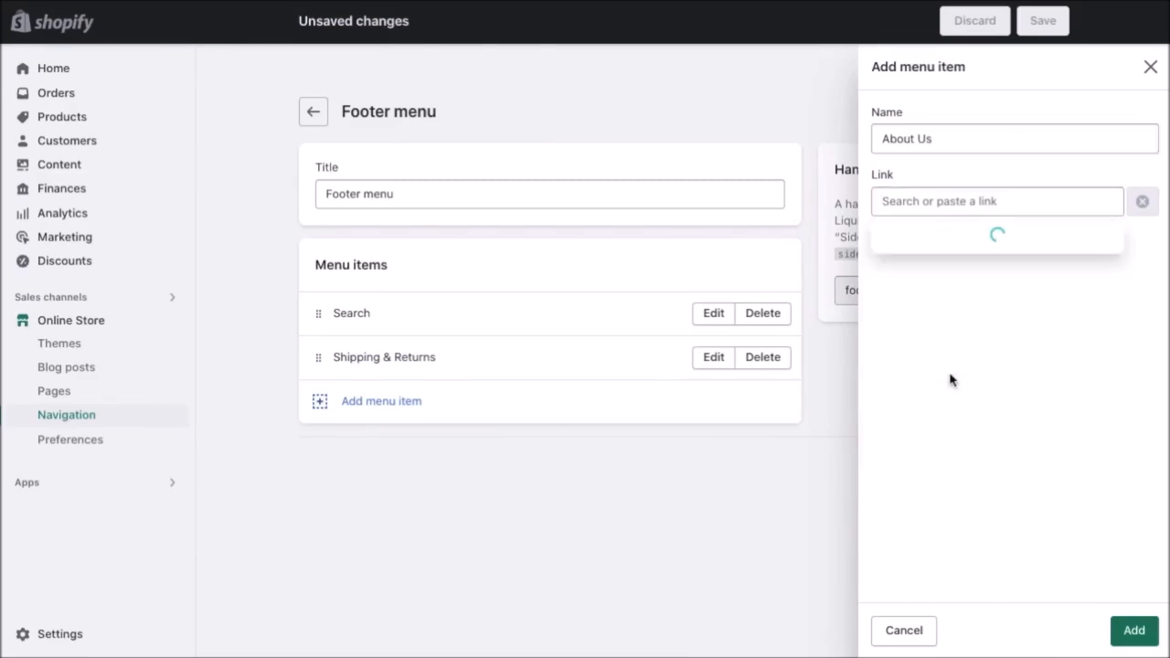
{"action": "left_click", "coordinate": [929, 288]}
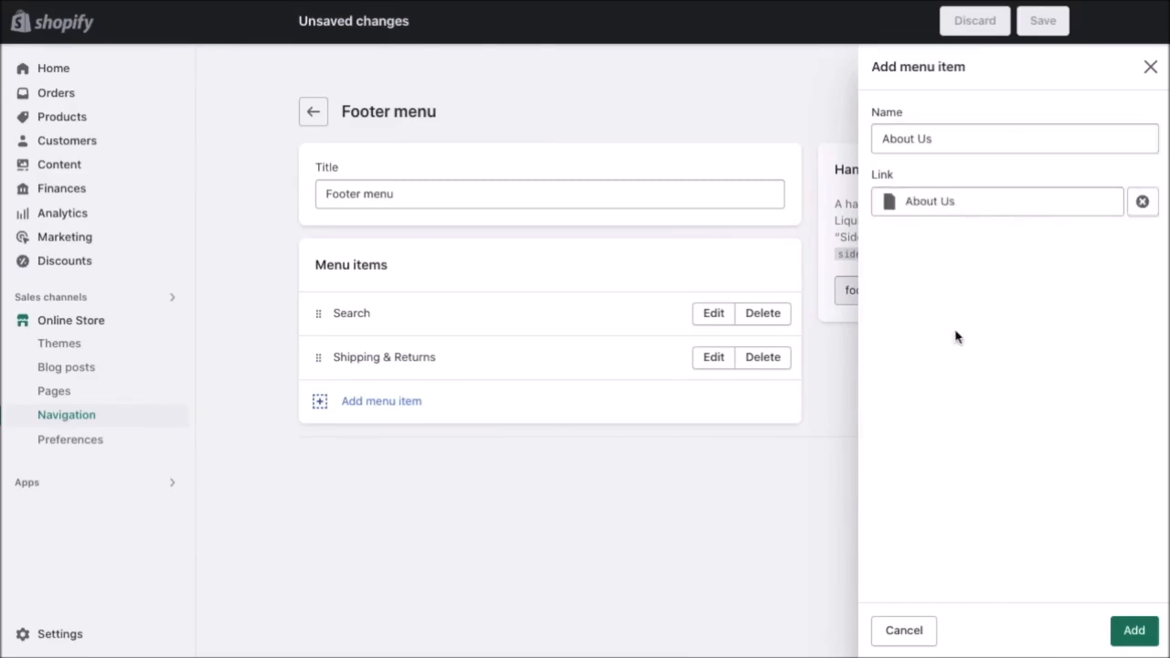
{"action": "left_click", "coordinate": [1134, 630]}
Add a Gardening Tools footer item linked to the Gardening Tools collection.
{"action": "left_click", "coordinate": [409, 445]}
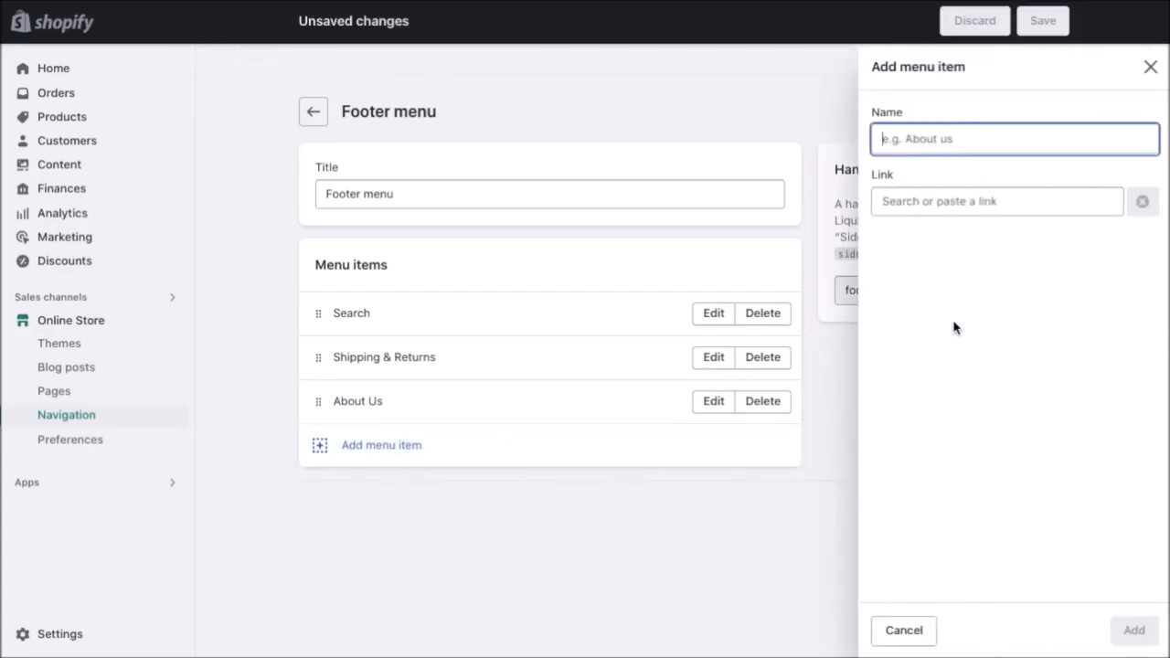
{"action": "type", "text": "Gardening Tools"}
{"action": "left_click", "coordinate": [1002, 200]}
{"action": "left_click", "coordinate": [993, 303]}
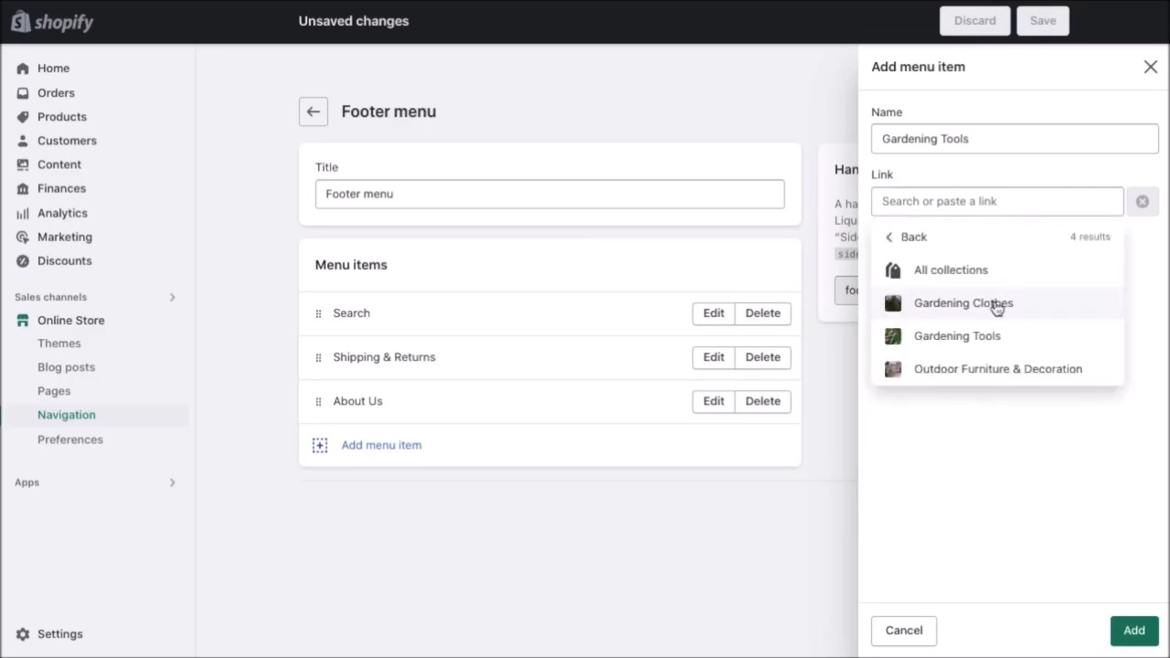
{"action": "left_click", "coordinate": [1003, 335]}
{"action": "left_click", "coordinate": [1132, 630]}
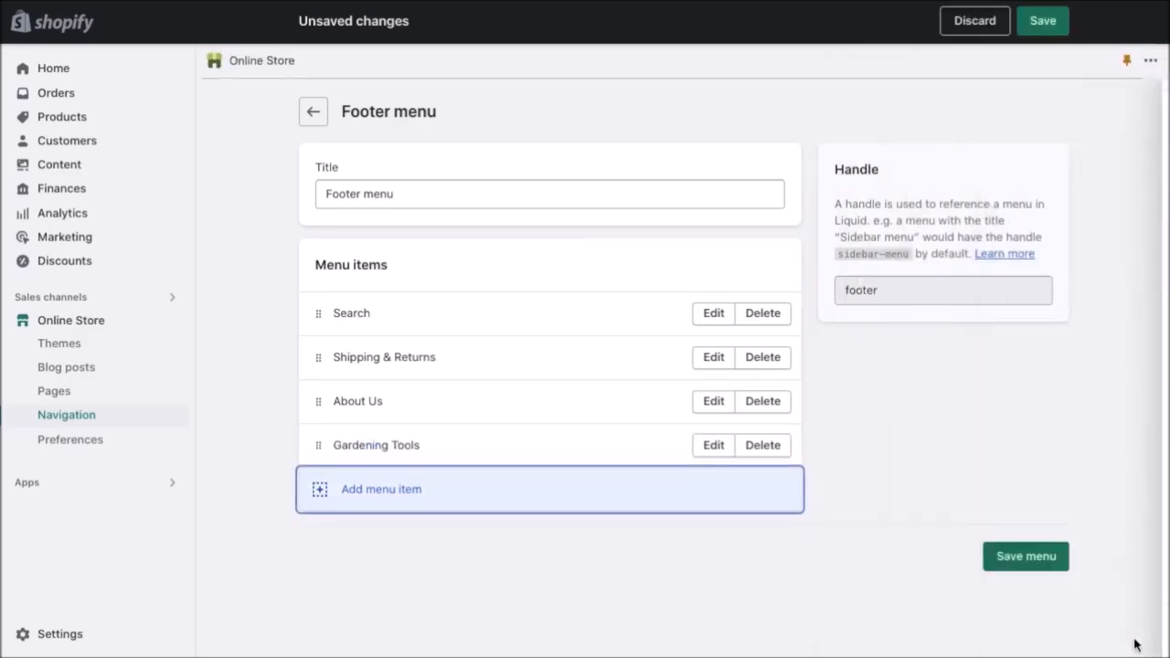
Add an All Products footer item linked to all products, then save the Footer menu.
{"action": "left_click", "coordinate": [397, 493]}
{"action": "type", "text": "All Products"}
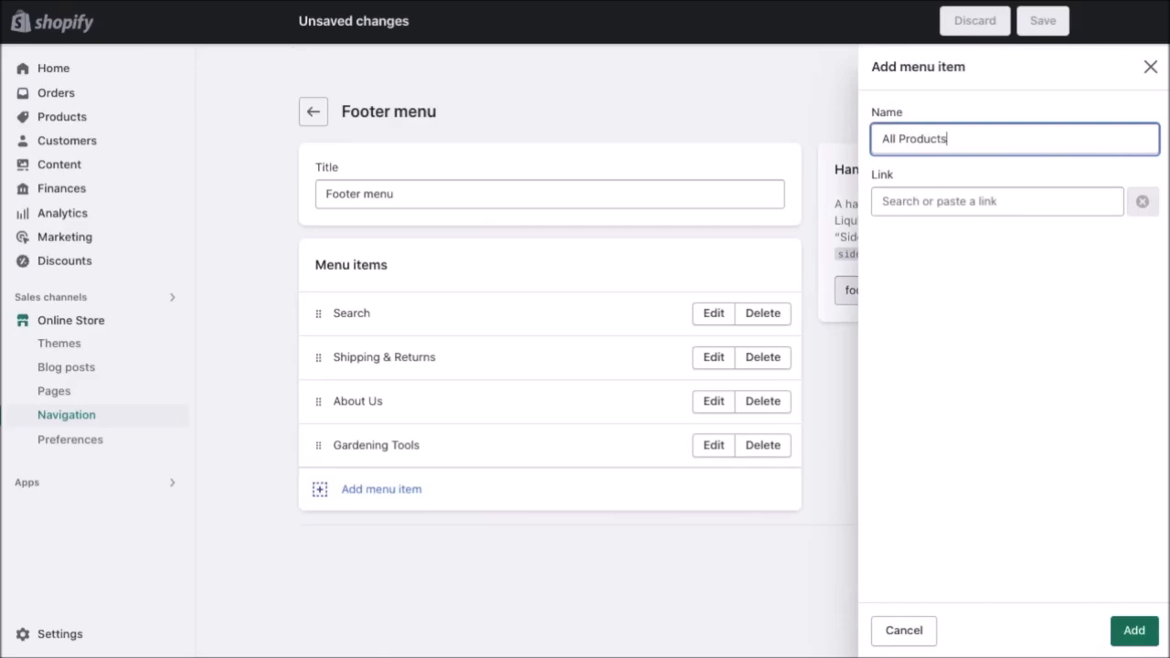
{"action": "left_click", "coordinate": [1055, 203]}
{"action": "left_click", "coordinate": [991, 338]}
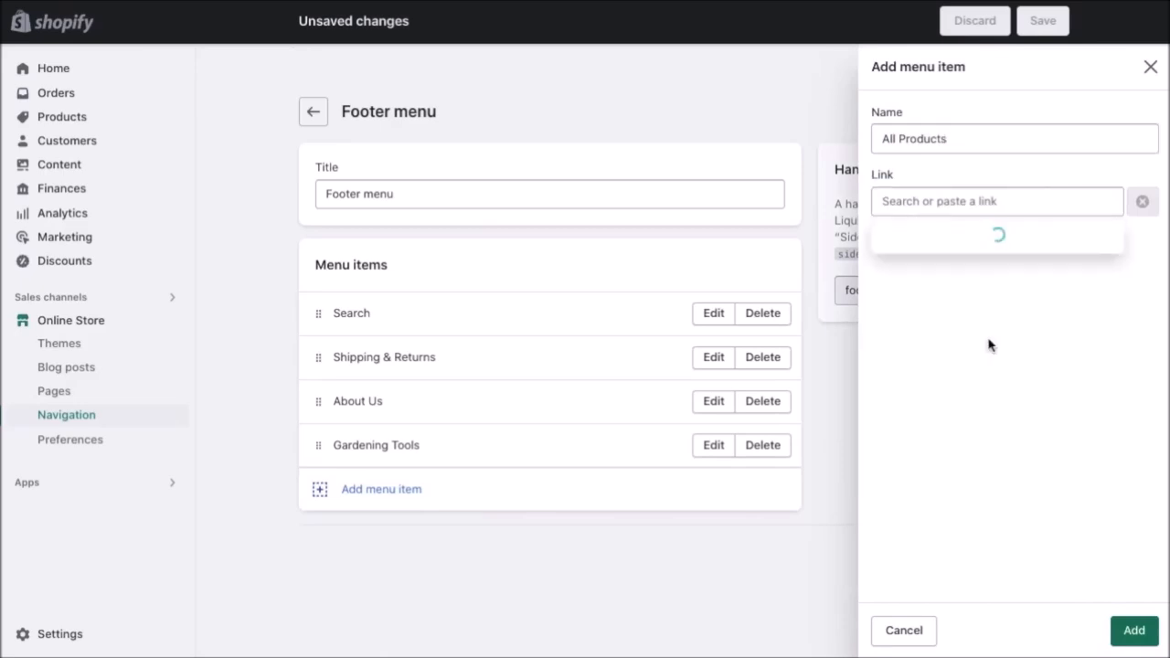
{"action": "left_click", "coordinate": [947, 270]}
{"action": "left_click", "coordinate": [1133, 630]}
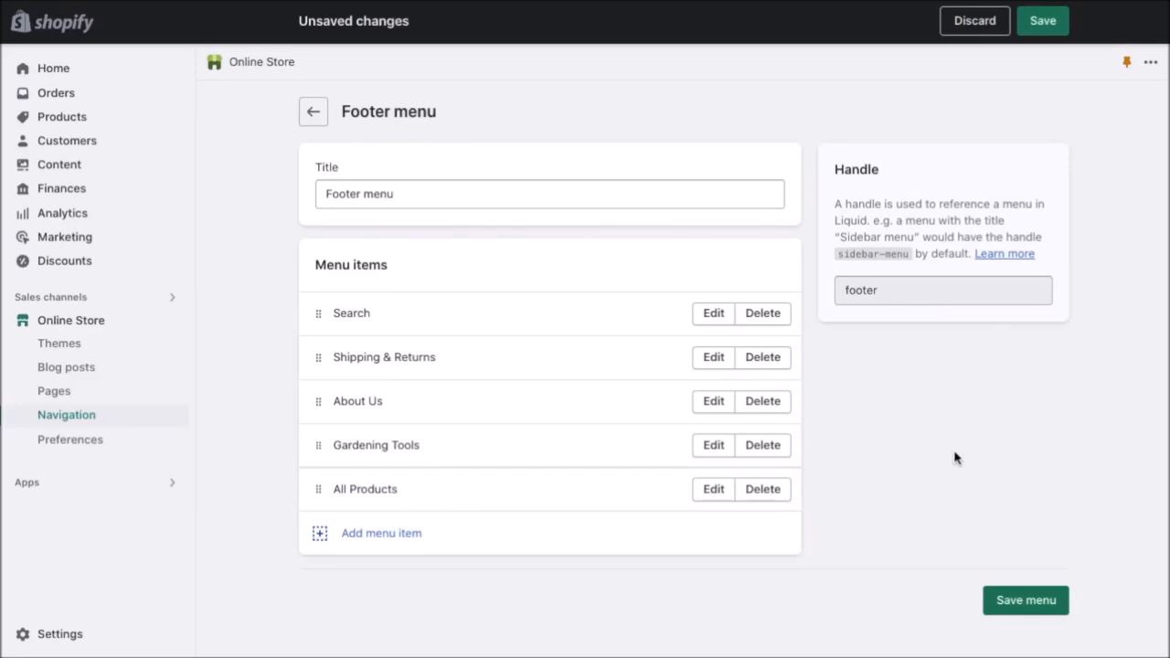
{"action": "left_click", "coordinate": [1043, 20]}
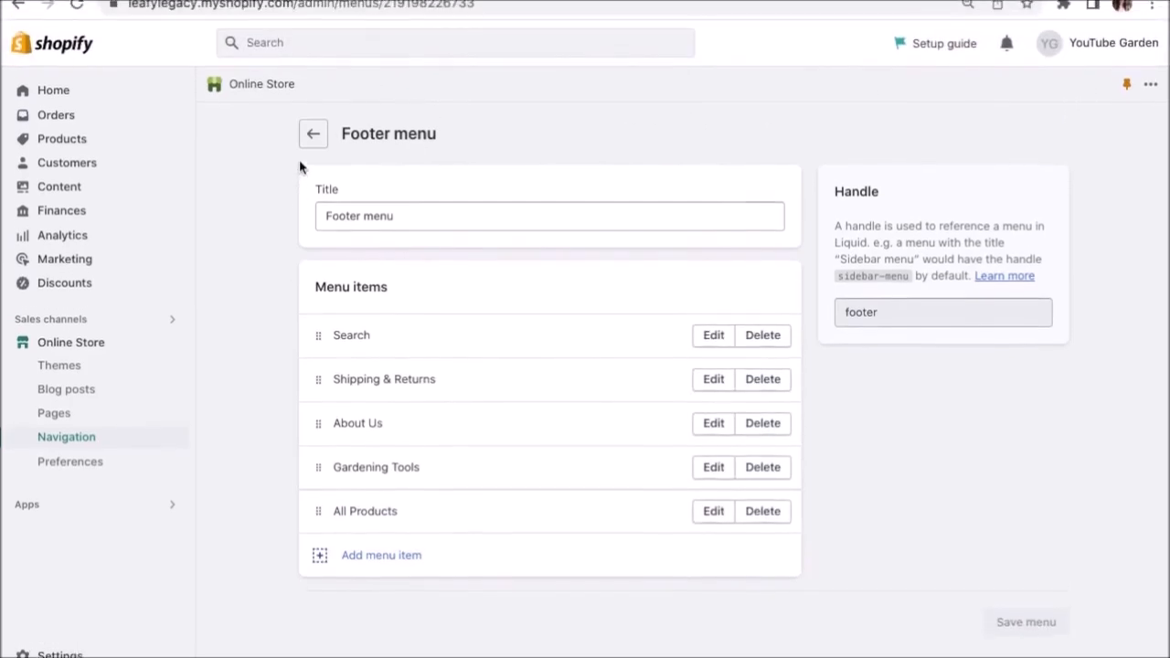
In the Dawn theme editor, review the Footer section settings and its addable blocks without adding any.
{"action": "left_click", "coordinate": [325, 25]}
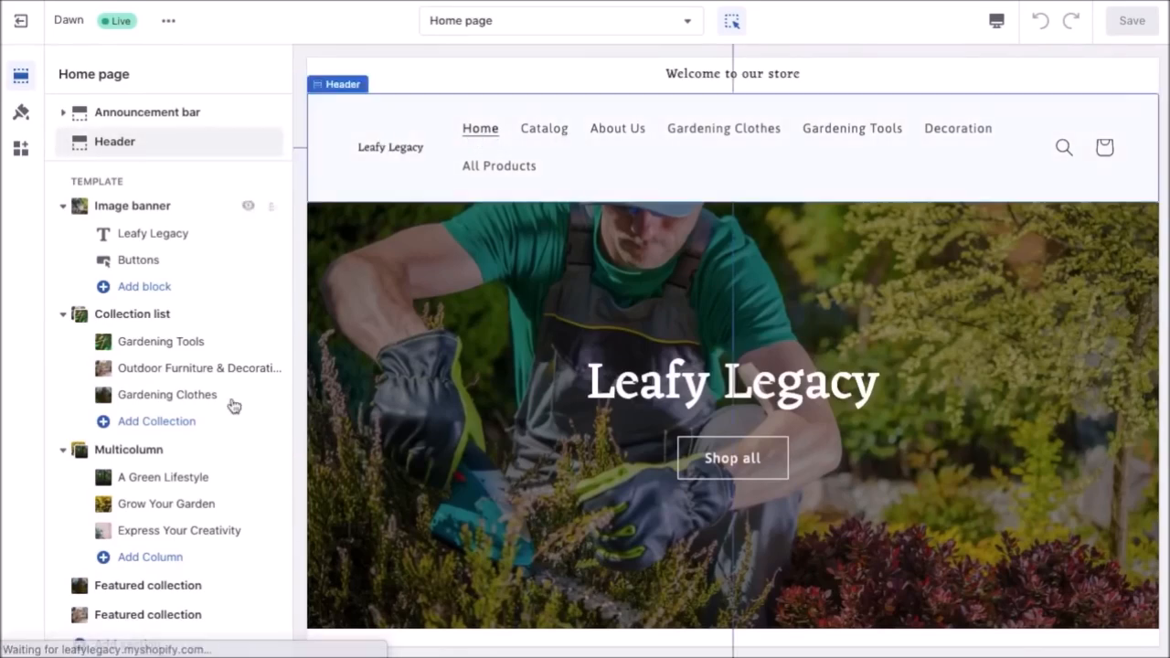
{"action": "scroll", "coordinate": [232, 405], "scroll_direction": "down", "scroll_amount": 1}
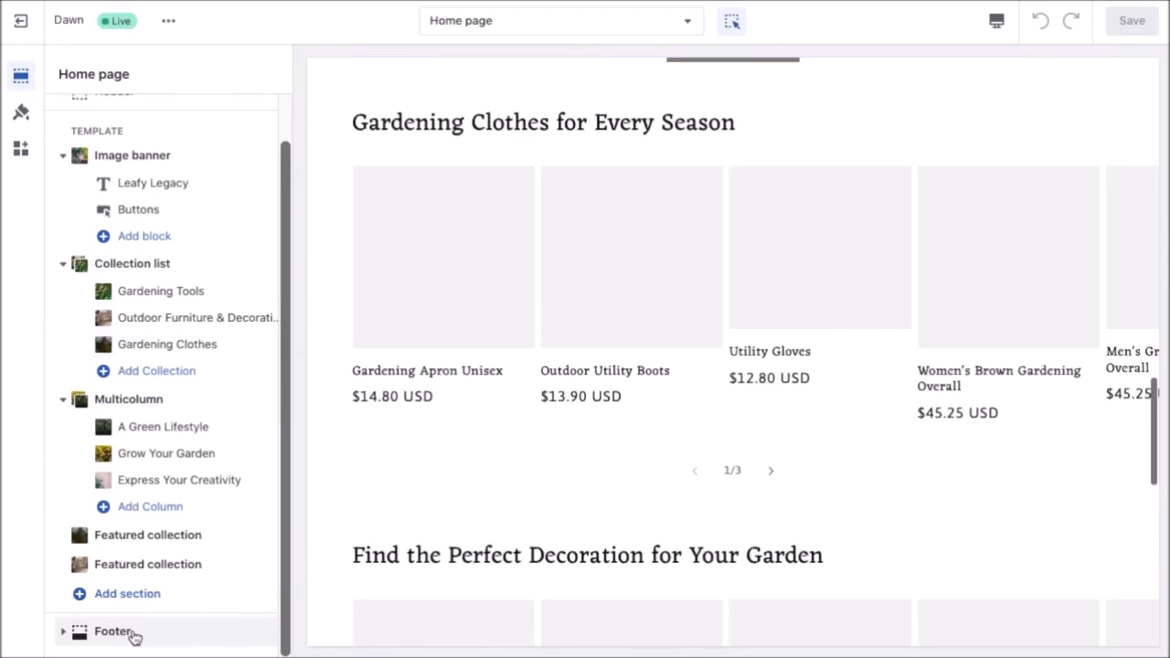
{"action": "left_click", "coordinate": [112, 632]}
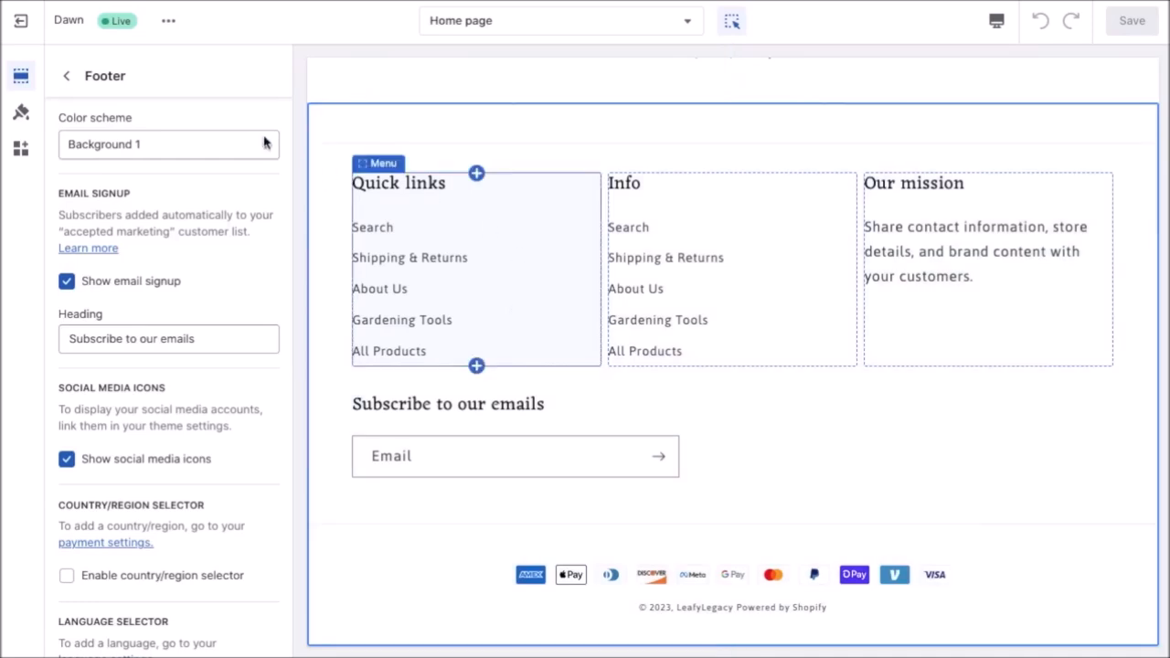
{"action": "left_click", "coordinate": [67, 77]}
{"action": "scroll", "coordinate": [232, 585], "scroll_direction": "down", "scroll_amount": 2}
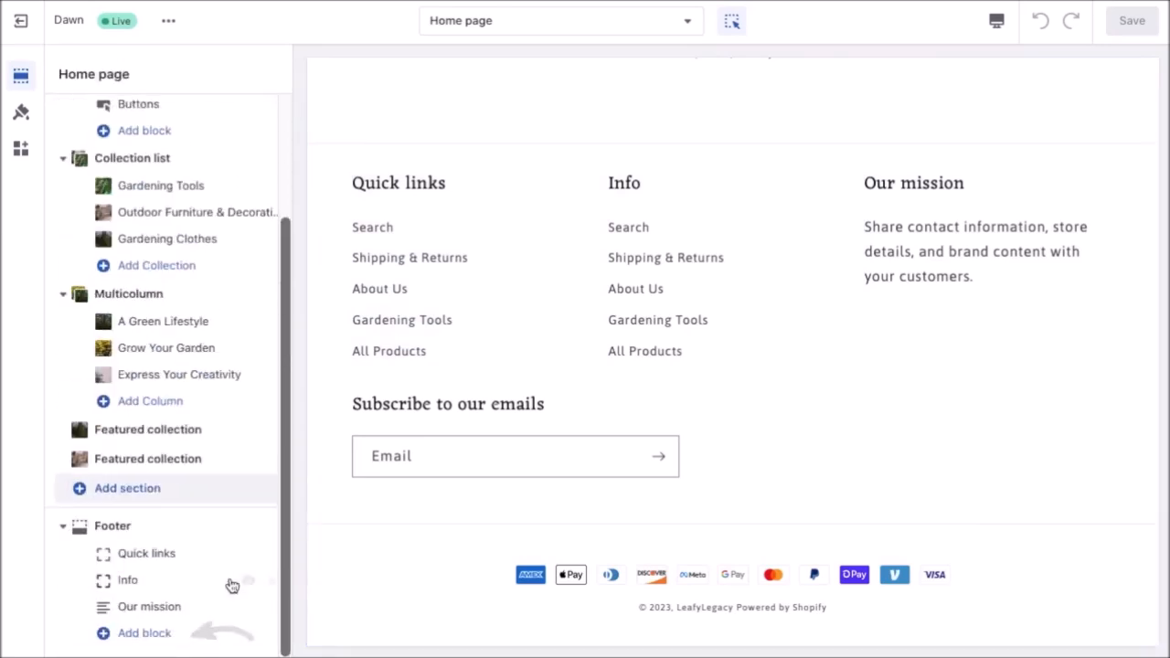
{"action": "left_click", "coordinate": [156, 637]}
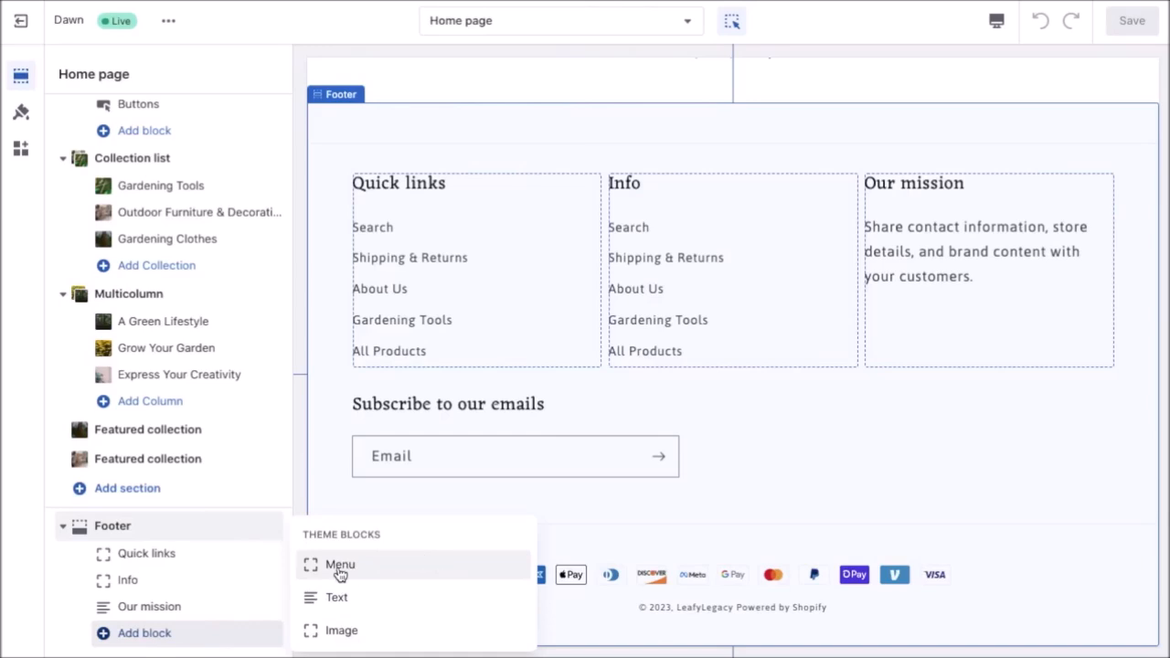
{"action": "left_click", "coordinate": [309, 482]}
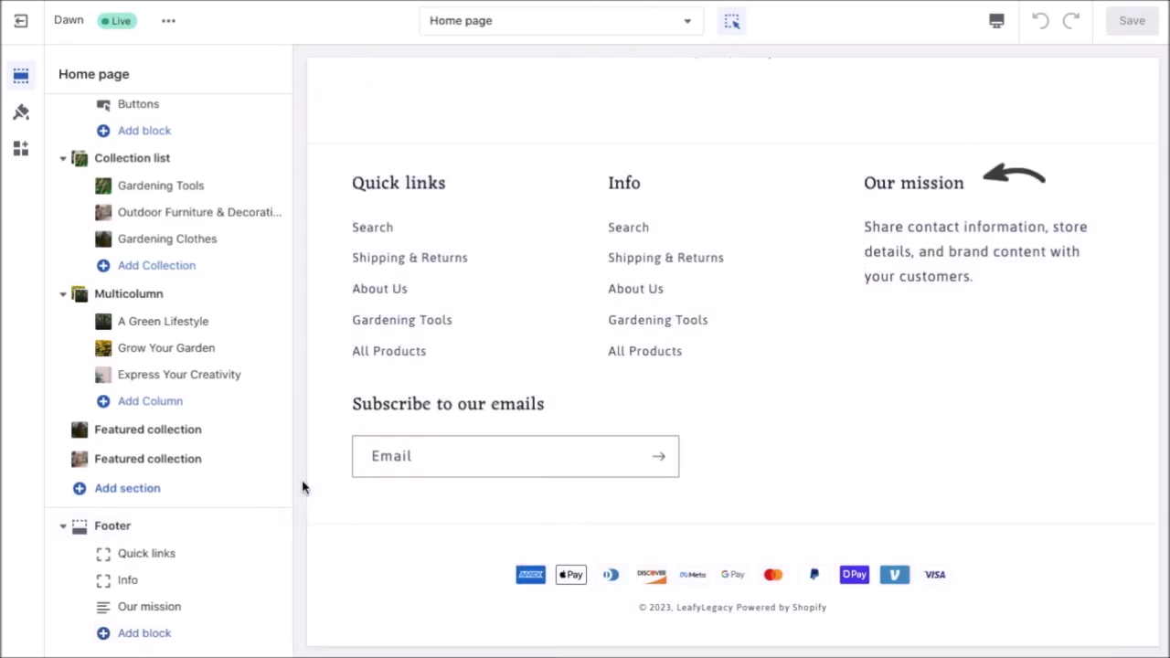
Replace the Our mission text with the store's contact e-mail and 'Example phone number and address', then save.
{"action": "left_click", "coordinate": [972, 264]}
{"action": "left_click_drag", "start_coordinate": [130, 280], "coordinate": [68, 252]}
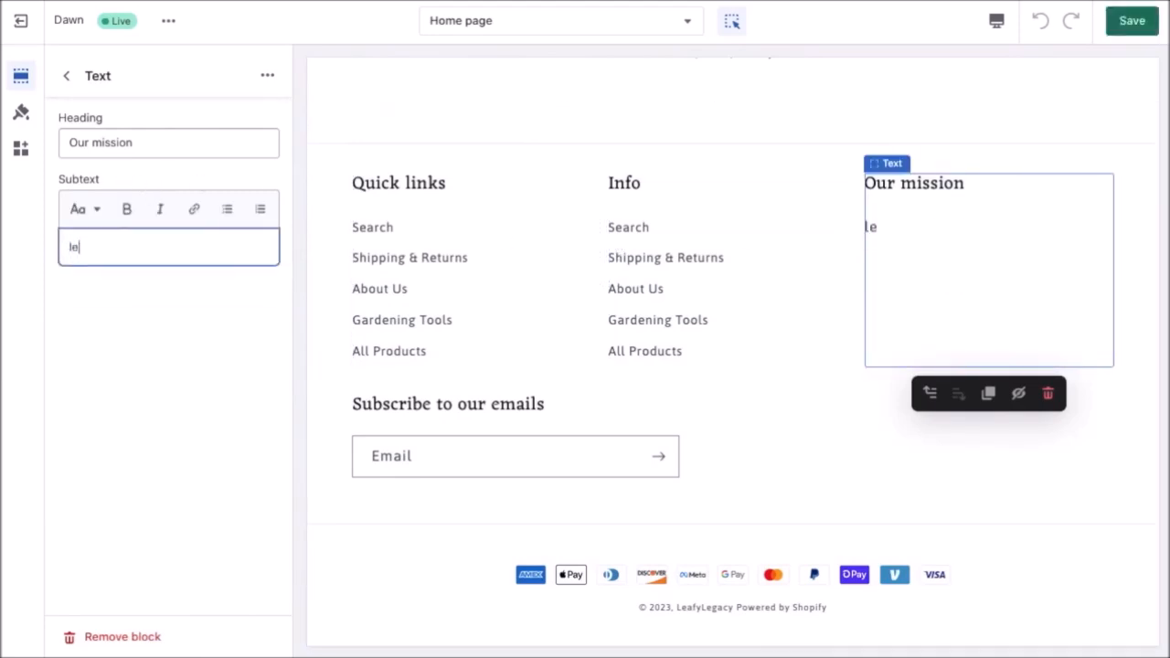
{"action": "key", "text": "Return"}
{"action": "type", "text": "Example phone number and address"}
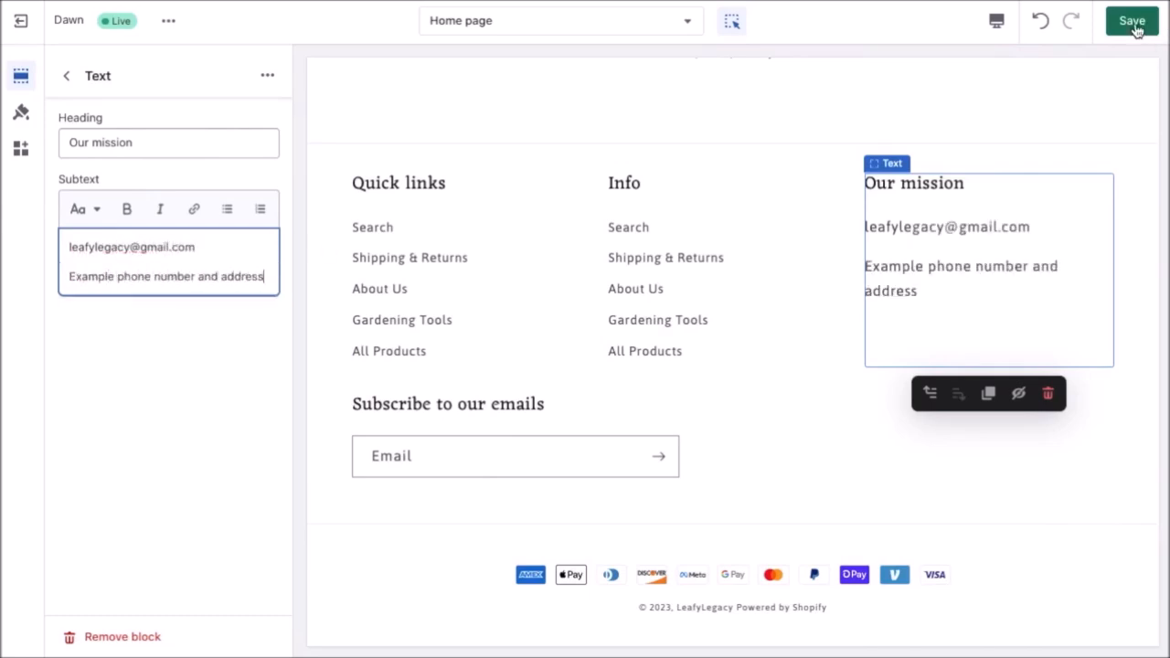
{"action": "left_click", "coordinate": [1134, 22]}
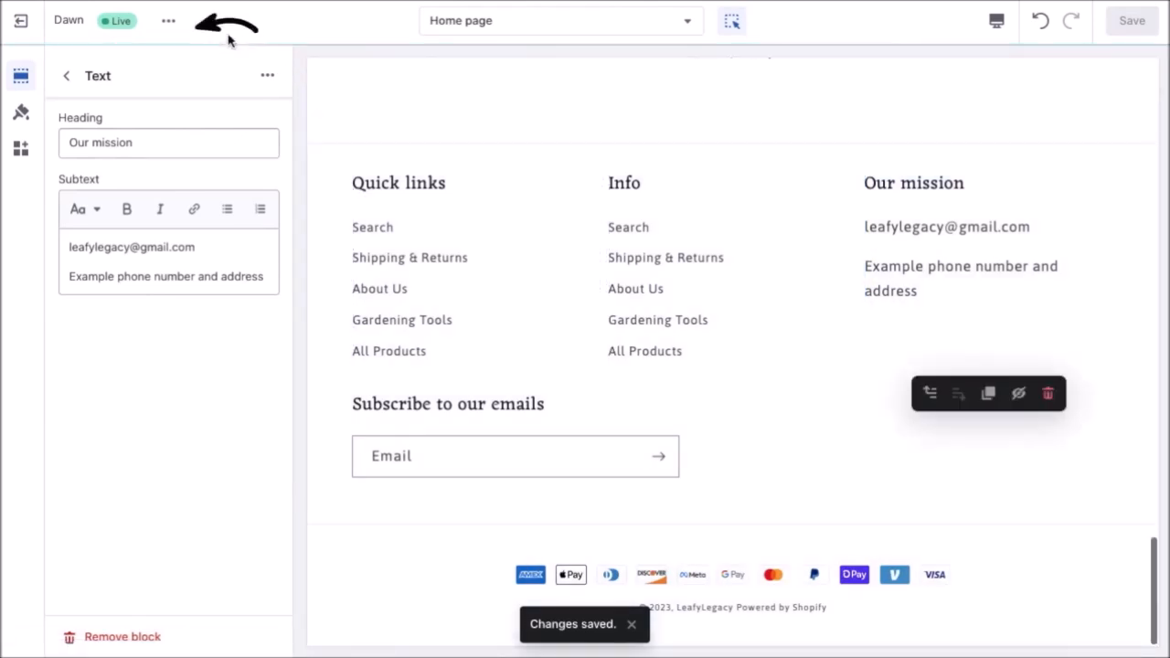
View the live storefront from the theme menu and scroll through the home page.
{"action": "left_click", "coordinate": [170, 22]}
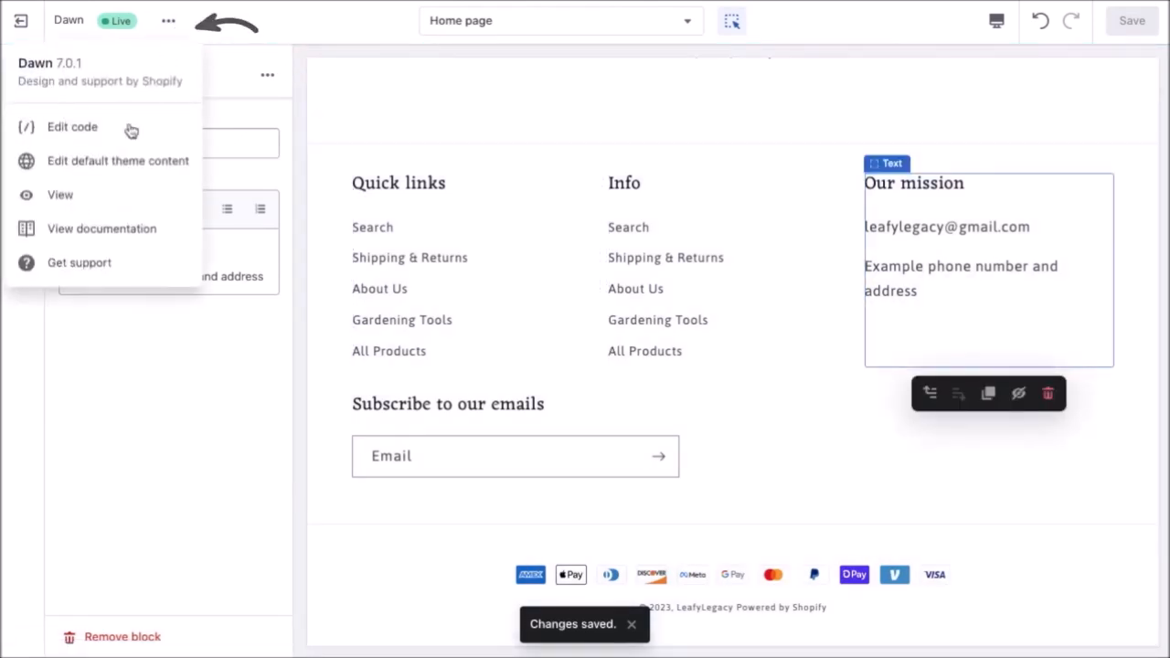
{"action": "left_click", "coordinate": [82, 198]}
{"action": "scroll", "coordinate": [1100, 432], "scroll_direction": "down", "scroll_amount": 1}
{"action": "scroll", "coordinate": [1100, 432], "scroll_direction": "down", "scroll_amount": 7}
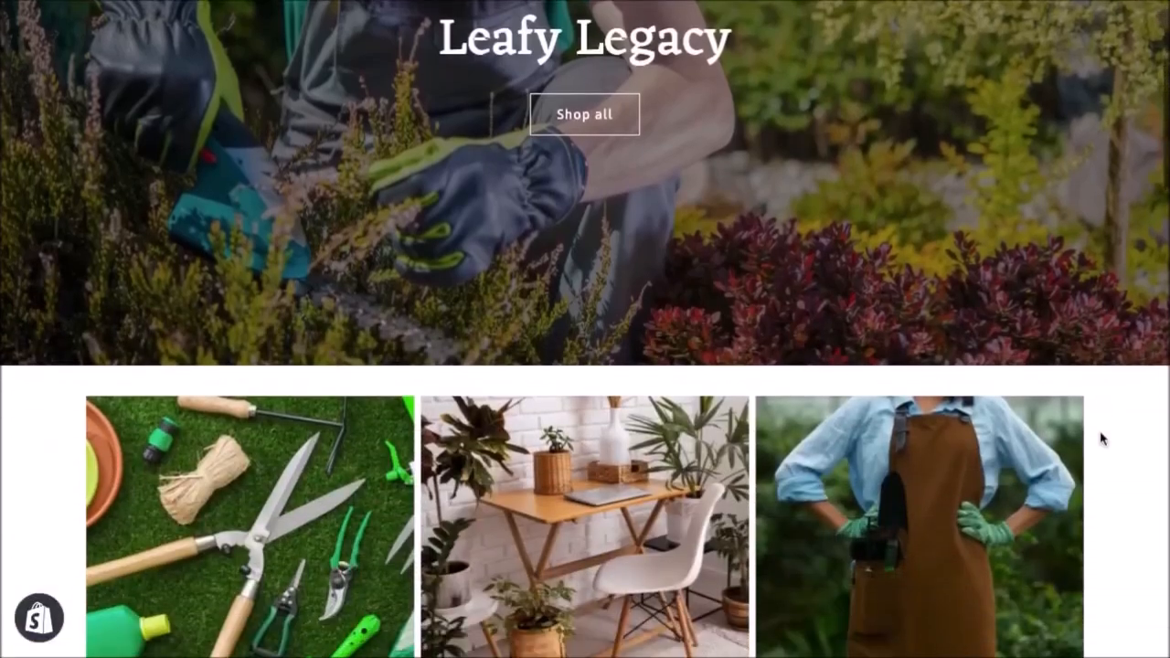
{"action": "scroll", "coordinate": [1137, 545], "scroll_direction": "down", "scroll_amount": 8}
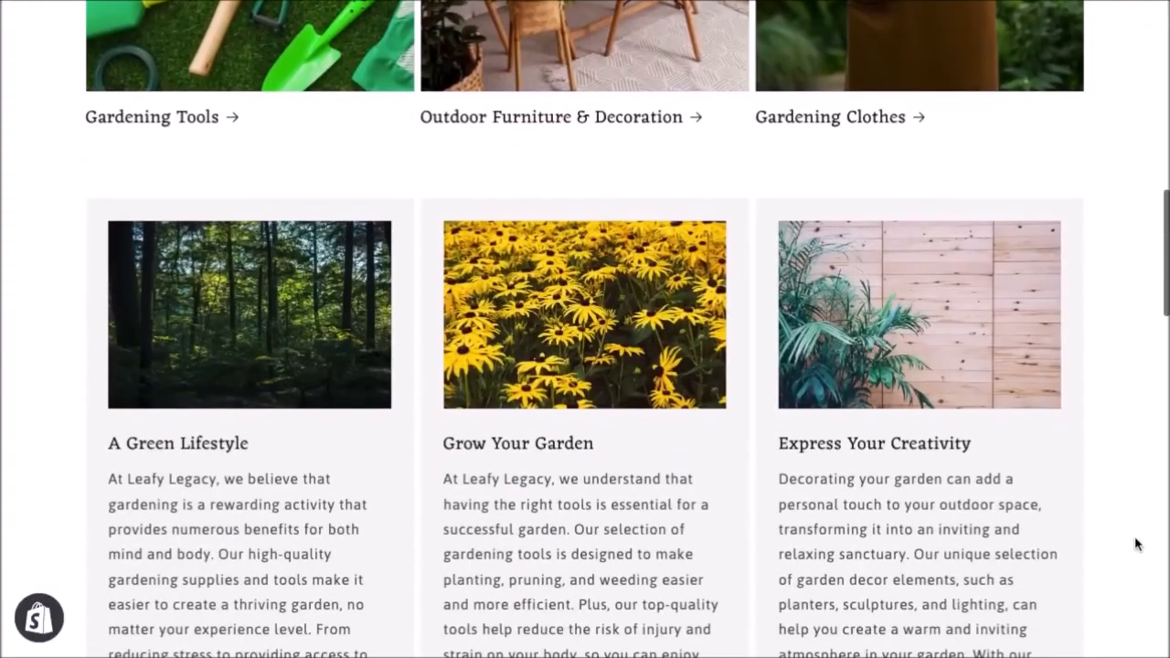
{"action": "scroll", "coordinate": [1137, 545], "scroll_direction": "down", "scroll_amount": 8}
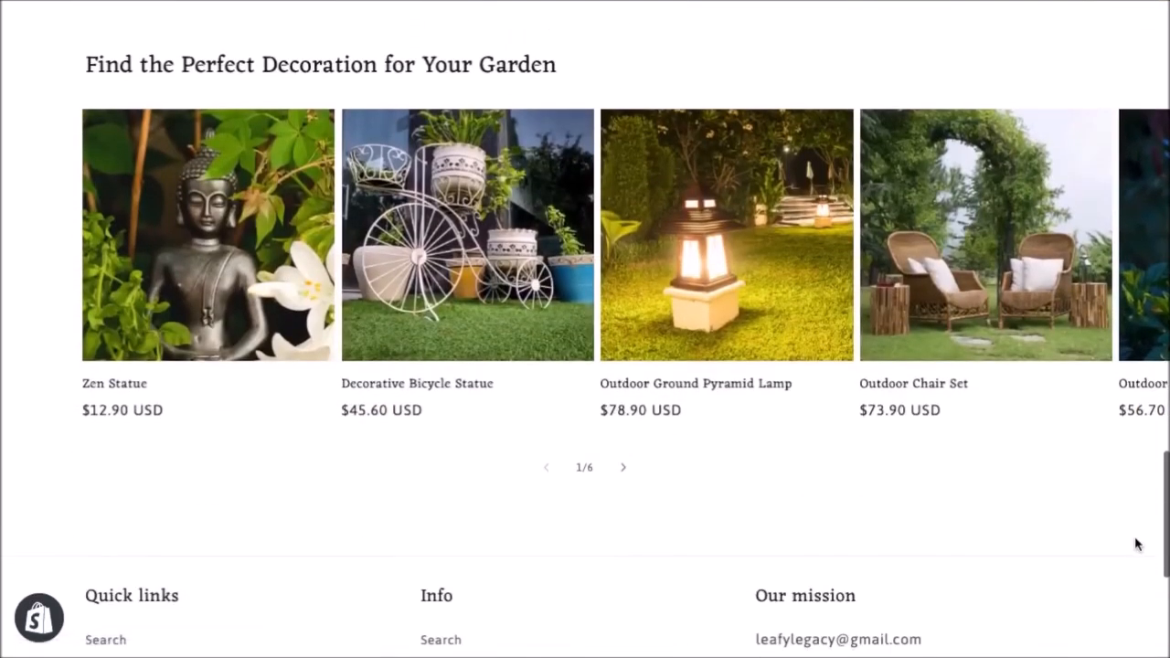
{"action": "scroll", "coordinate": [1138, 545], "scroll_direction": "down", "scroll_amount": 2}
{"action": "scroll", "coordinate": [1136, 543], "scroll_direction": "up", "scroll_amount": 4}
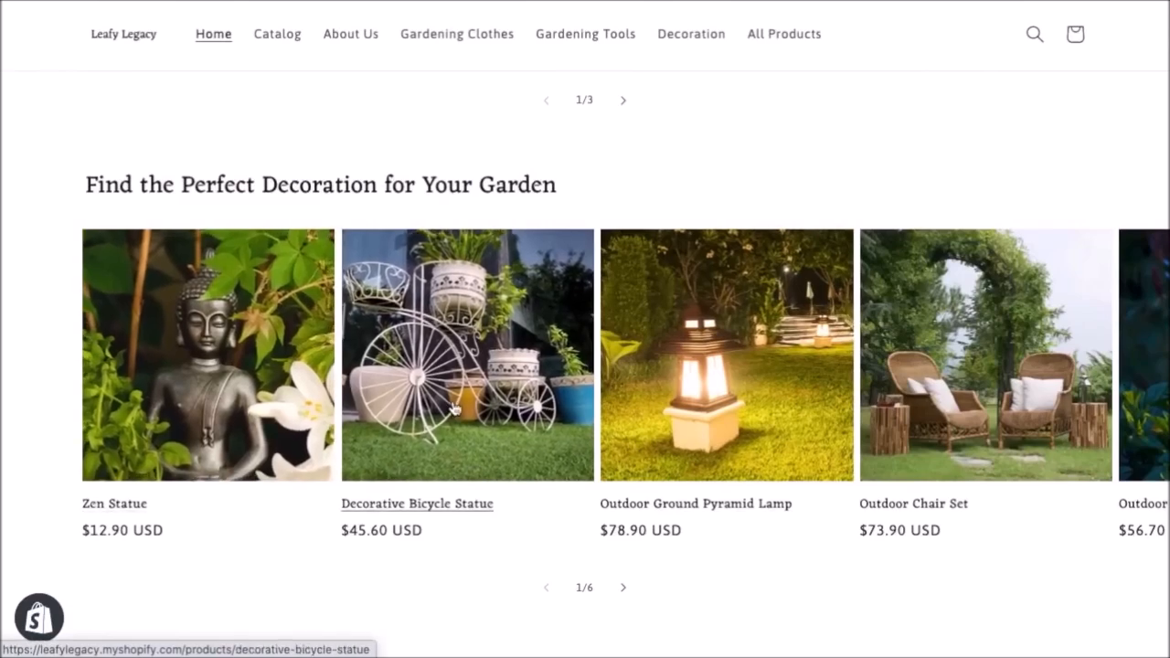
Open the Decorative Bicycle Statue product page and scroll through it.
{"action": "left_click", "coordinate": [455, 411]}
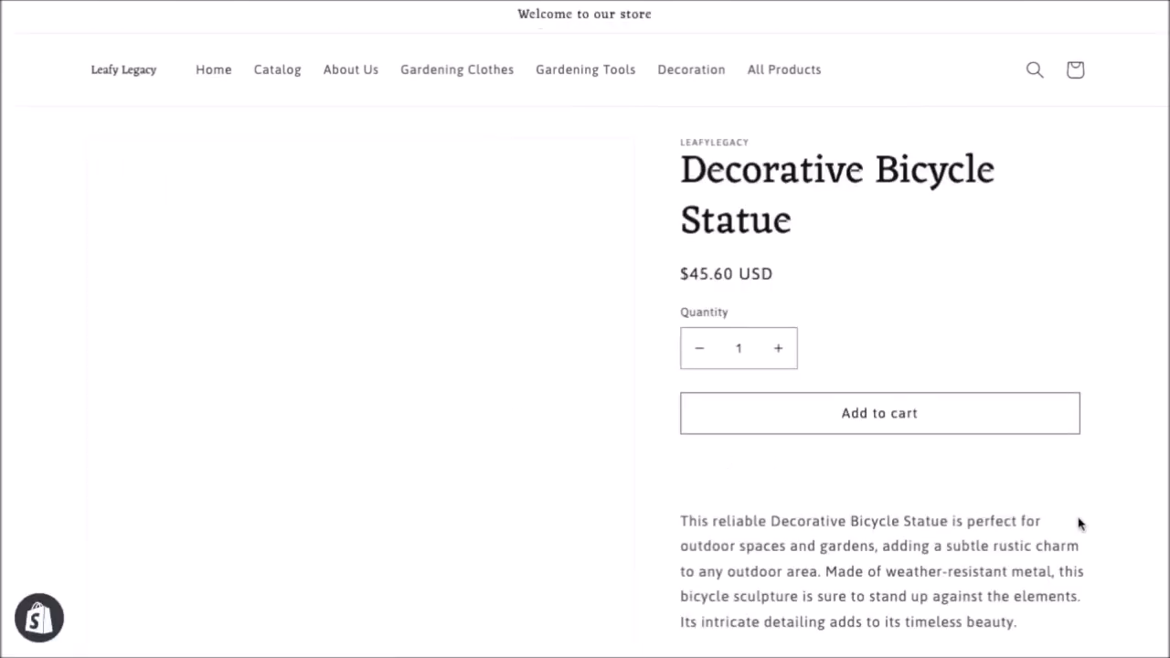
{"action": "scroll", "coordinate": [1079, 523], "scroll_direction": "down", "scroll_amount": 5}
{"action": "scroll", "coordinate": [1079, 523], "scroll_direction": "down", "scroll_amount": 3}
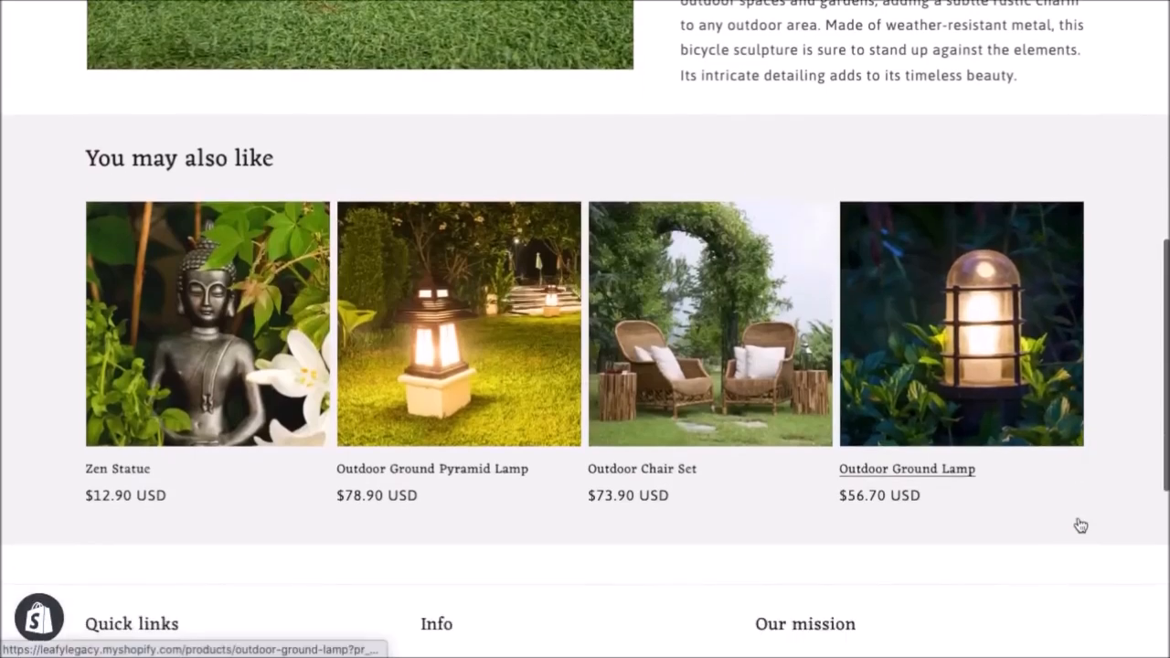
{"action": "scroll", "coordinate": [1079, 524], "scroll_direction": "up", "scroll_amount": 4}
{"action": "scroll", "coordinate": [1079, 523], "scroll_direction": "up", "scroll_amount": 5}
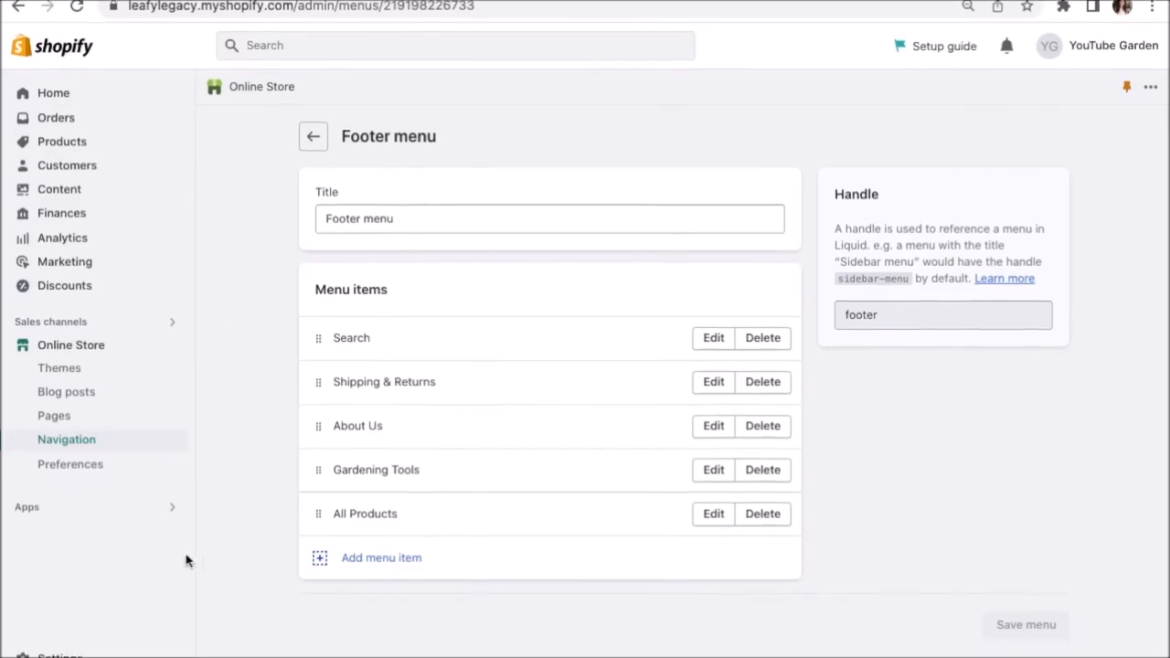
Open Settings from the admin sidebar to show LeafyLegacy's Store details.
{"action": "left_click", "coordinate": [51, 640]}
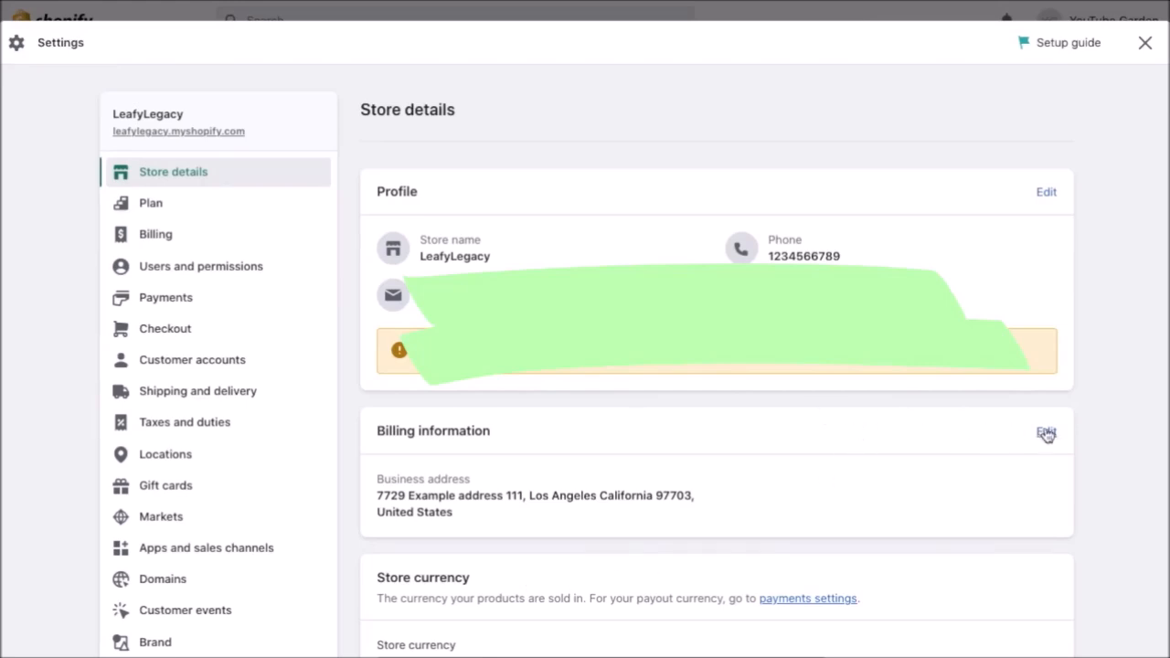
Leave the store currency unchanged as US dollars (USD) in Store details.
{"action": "scroll", "coordinate": [1047, 434], "scroll_direction": "down", "scroll_amount": 5}
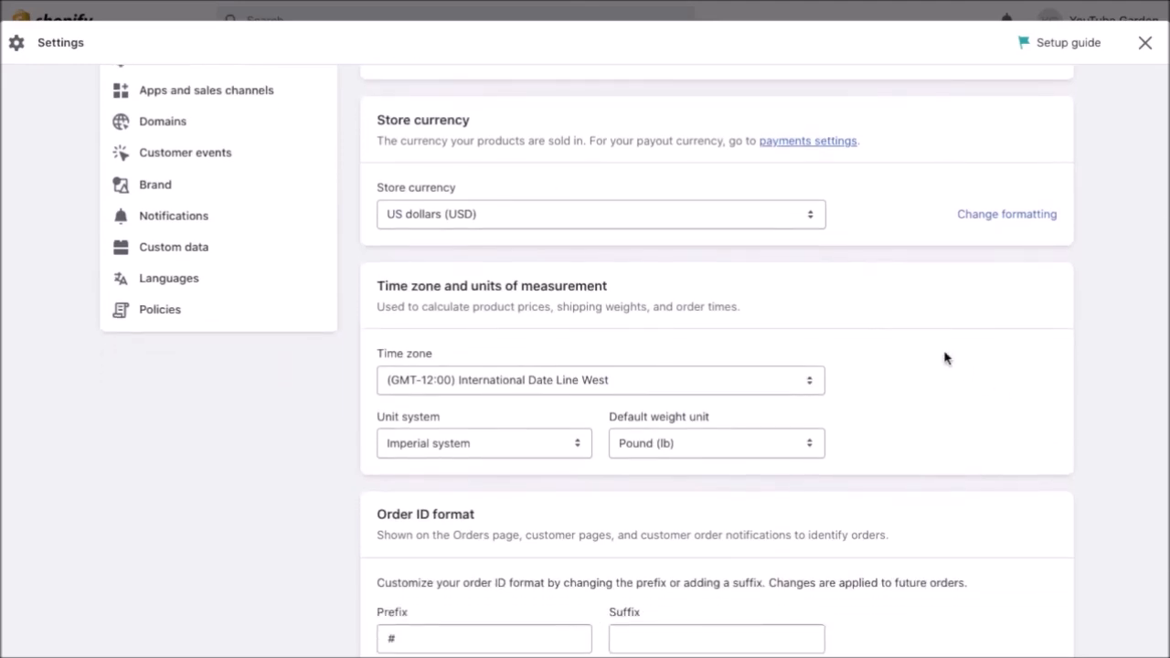
{"action": "left_click", "coordinate": [745, 225]}
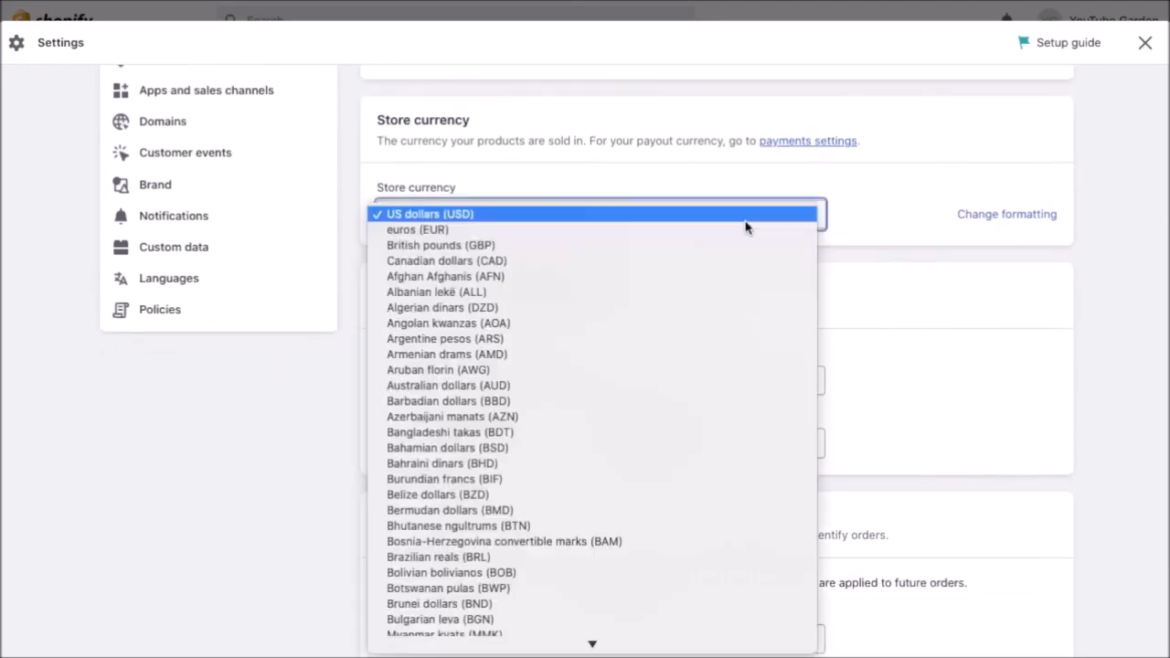
{"action": "left_click", "coordinate": [830, 182]}
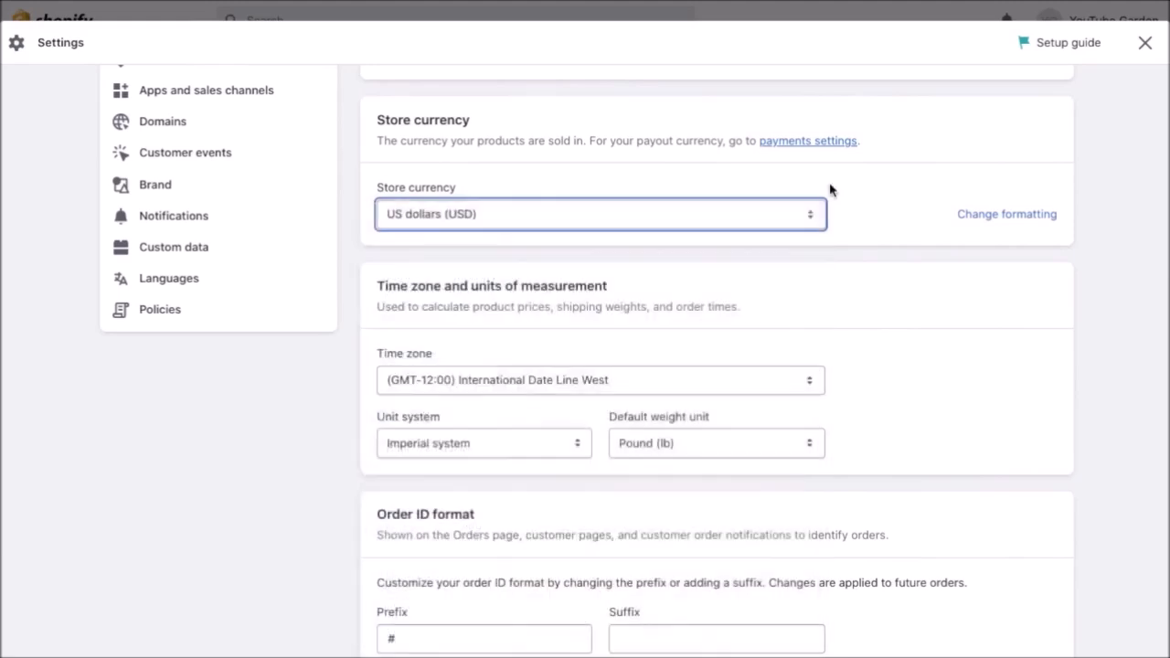
{"action": "left_click", "coordinate": [879, 213]}
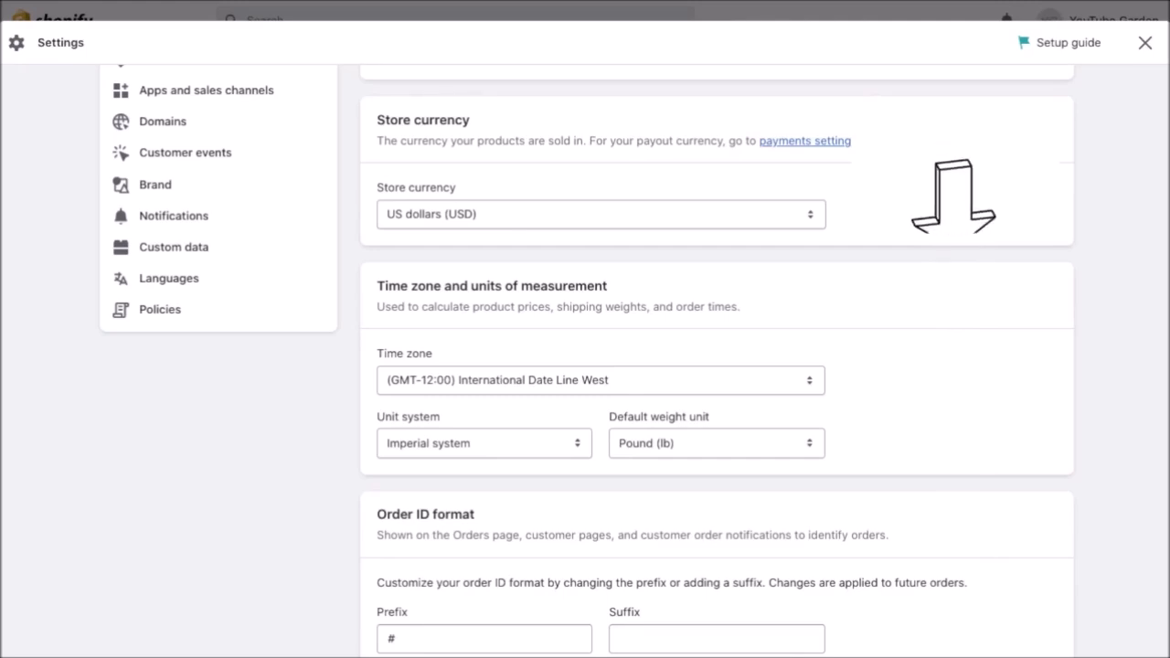
Go to the store's Payments settings from the settings sidebar.
{"action": "scroll", "coordinate": [880, 222], "scroll_direction": "up", "scroll_amount": 2}
{"action": "scroll", "coordinate": [880, 222], "scroll_direction": "up", "scroll_amount": 3}
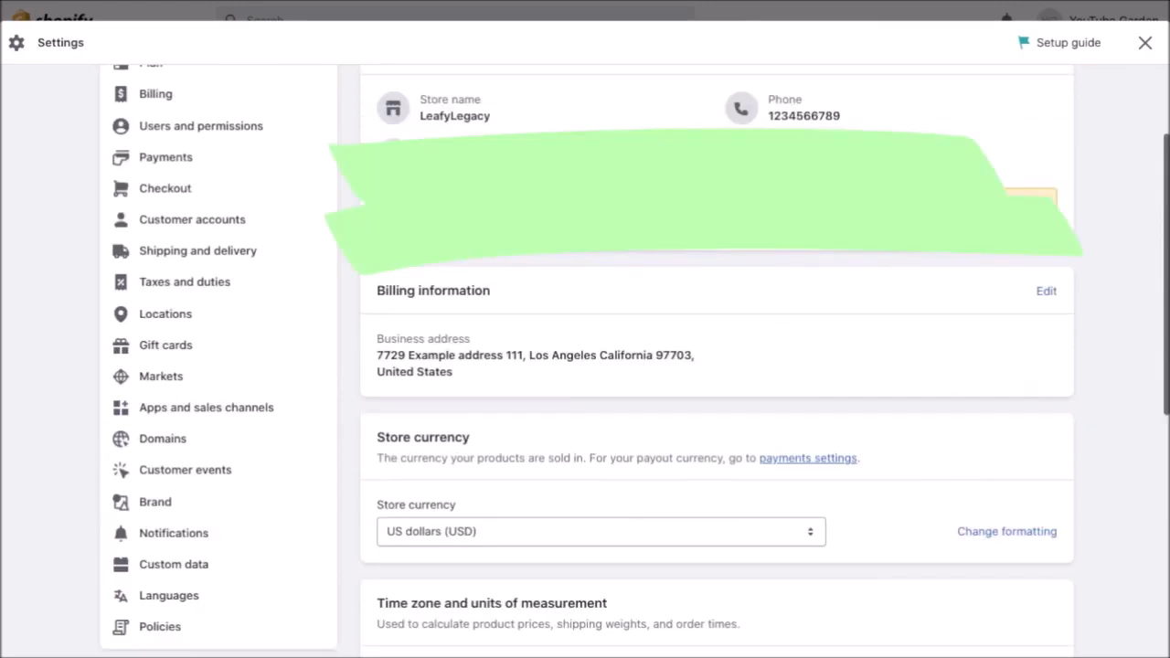
{"action": "left_click", "coordinate": [289, 170]}
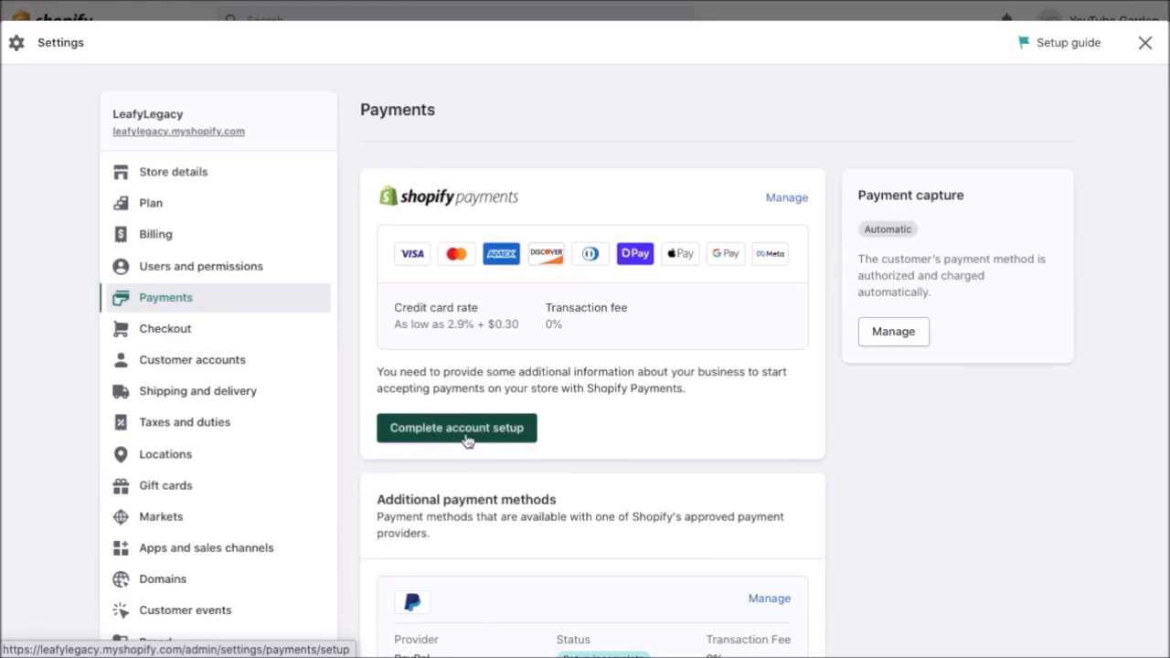
{"action": "left_click", "coordinate": [459, 430]}
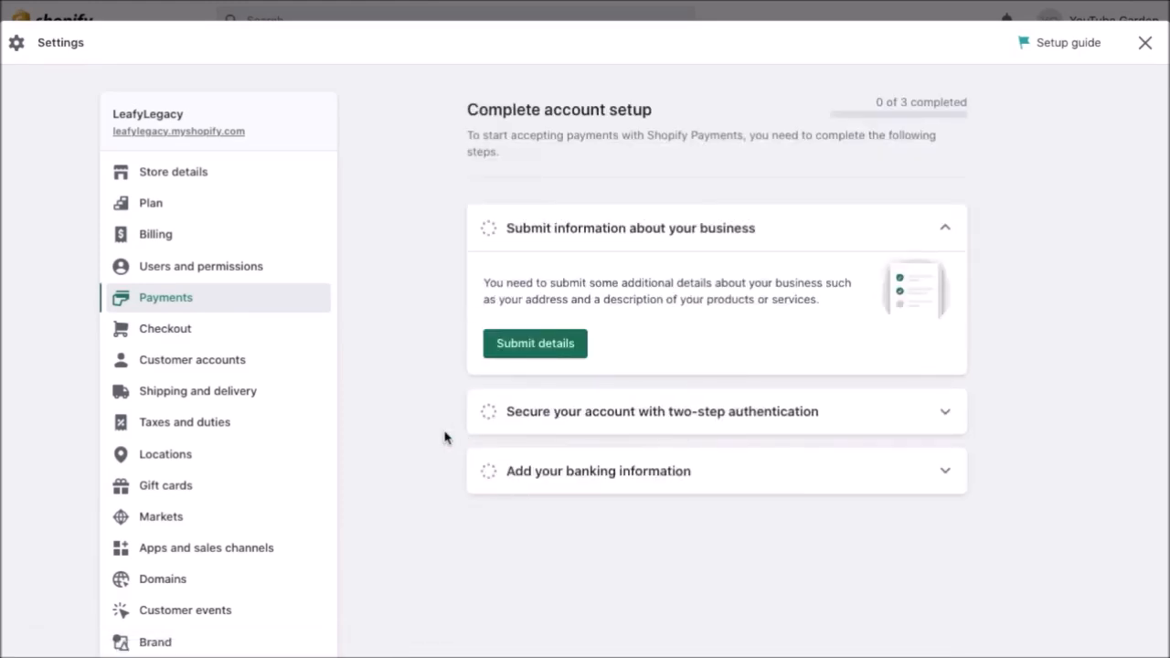
{"action": "left_click", "coordinate": [308, 307]}
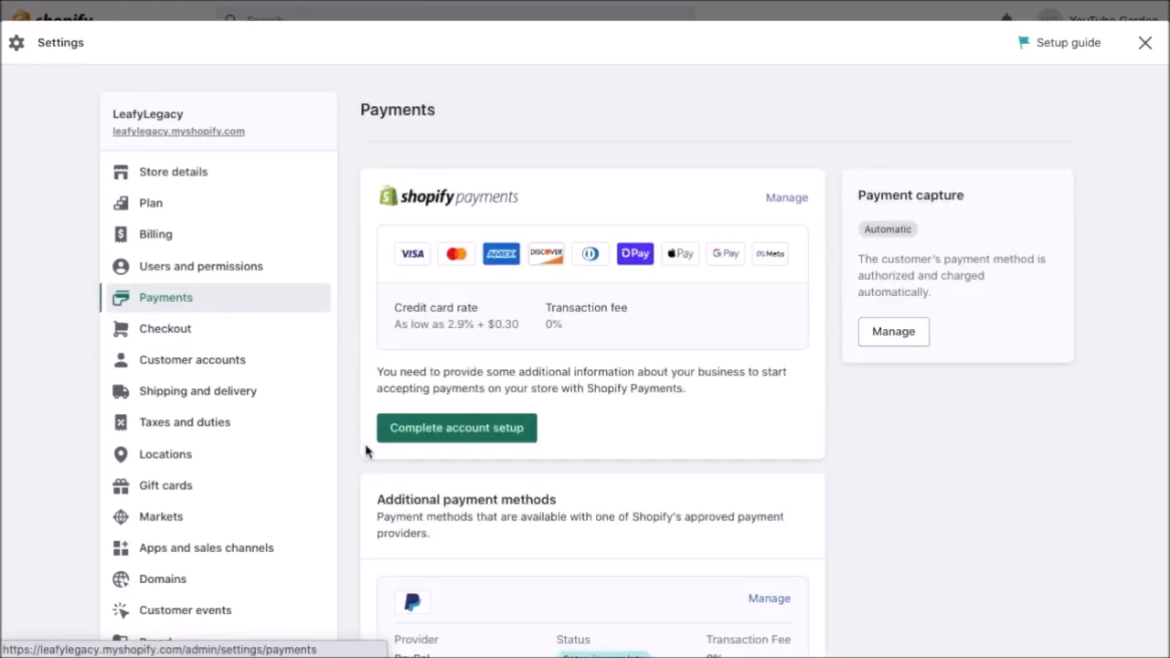
{"action": "scroll", "coordinate": [365, 451], "scroll_direction": "down", "scroll_amount": 5}
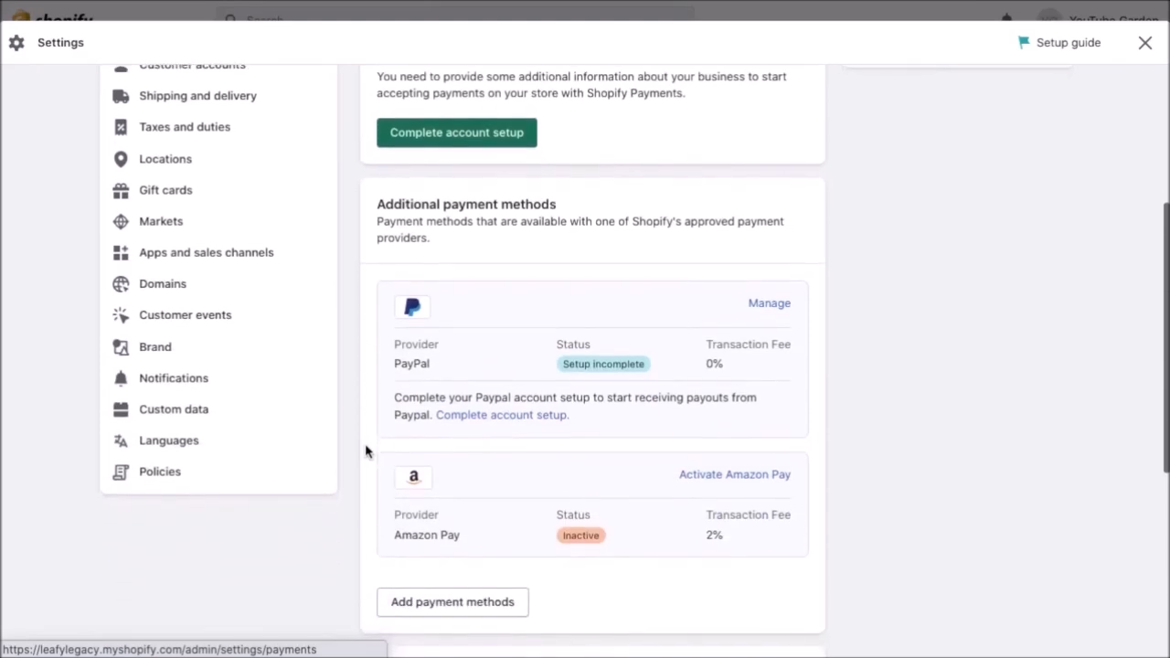
{"action": "scroll", "coordinate": [366, 451], "scroll_direction": "down", "scroll_amount": 2}
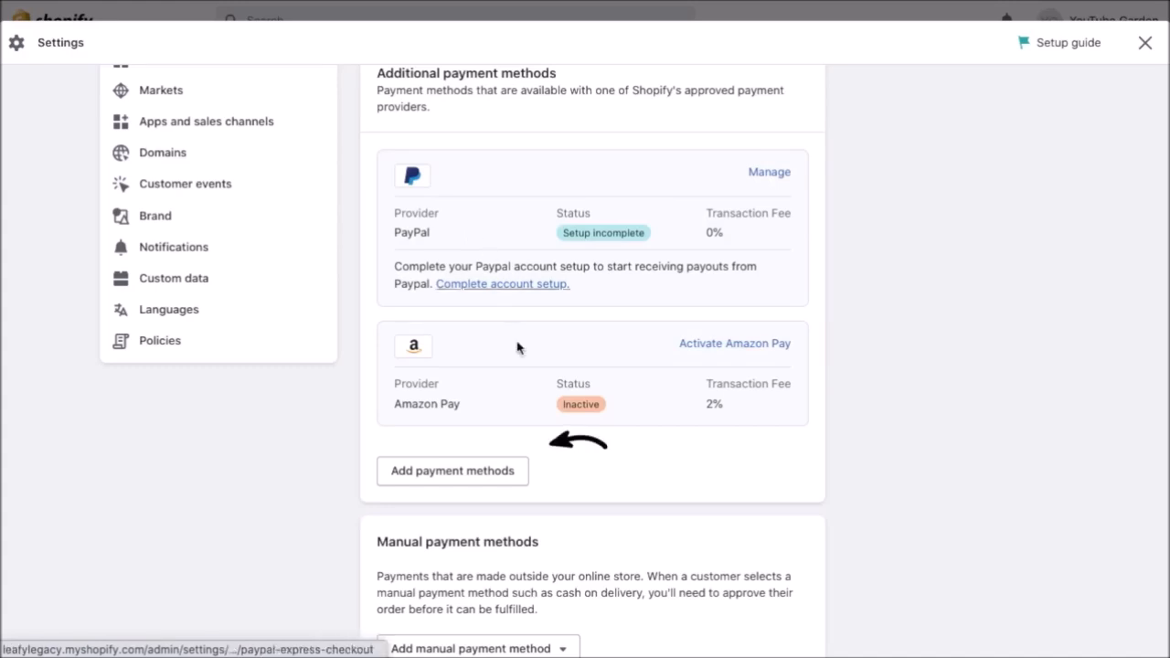
{"action": "left_click", "coordinate": [474, 480]}
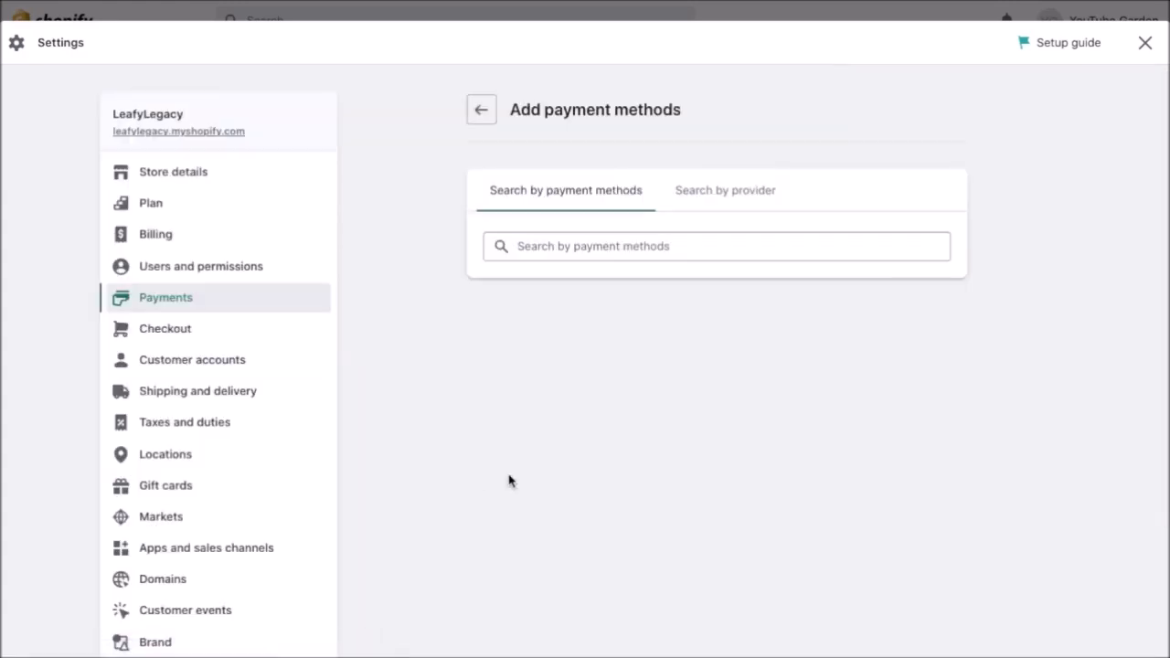
{"action": "left_click", "coordinate": [700, 195]}
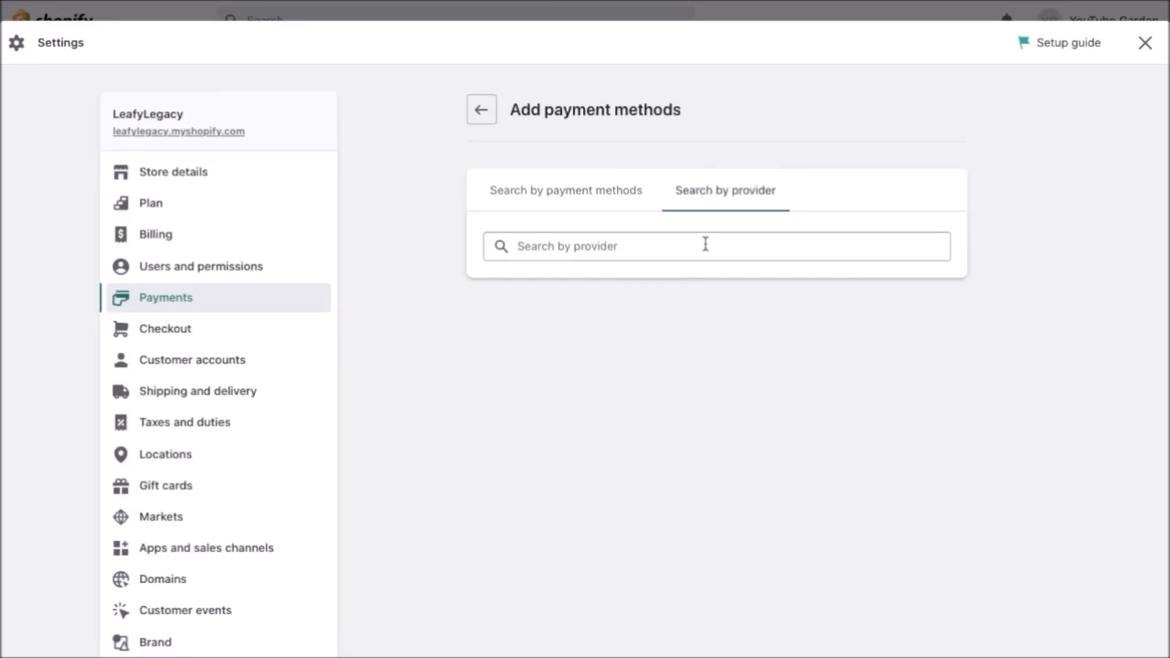
{"action": "left_click", "coordinate": [705, 244]}
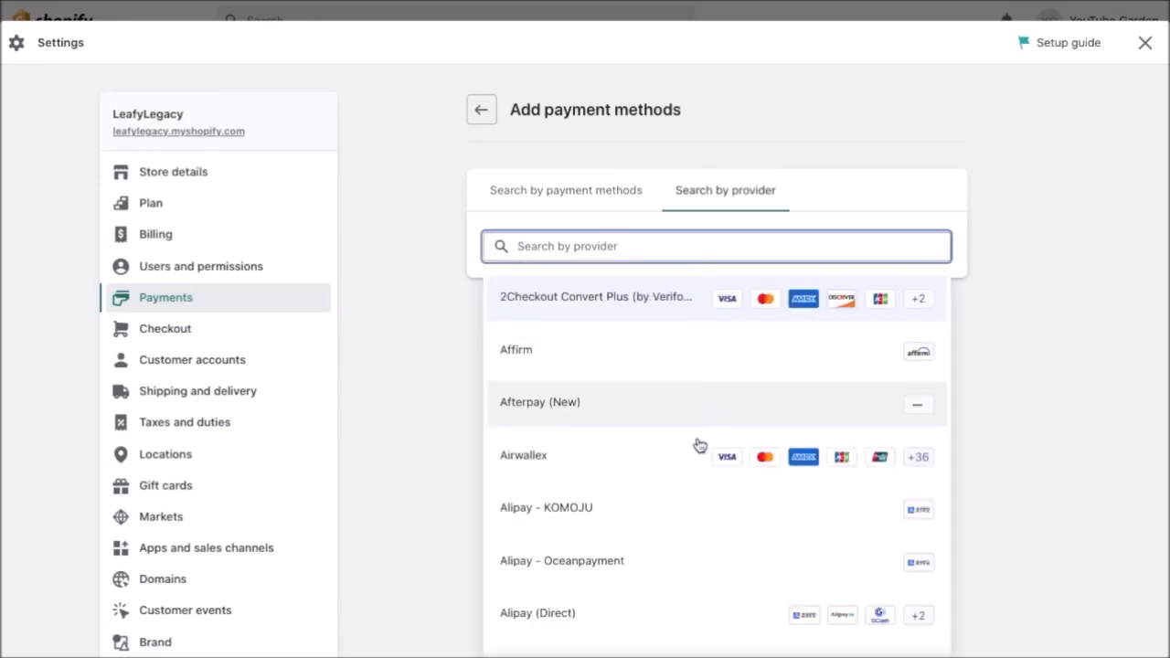
{"action": "scroll", "coordinate": [688, 576], "scroll_direction": "down", "scroll_amount": 3}
{"action": "scroll", "coordinate": [689, 576], "scroll_direction": "down", "scroll_amount": 5}
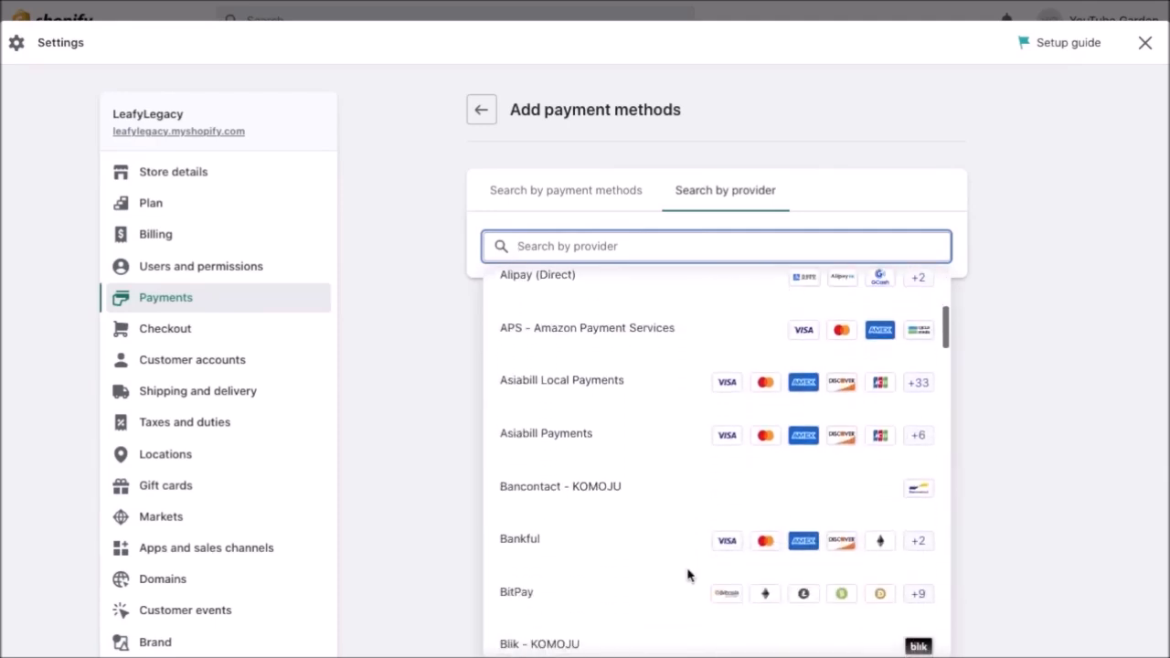
{"action": "scroll", "coordinate": [688, 575], "scroll_direction": "down", "scroll_amount": 3}
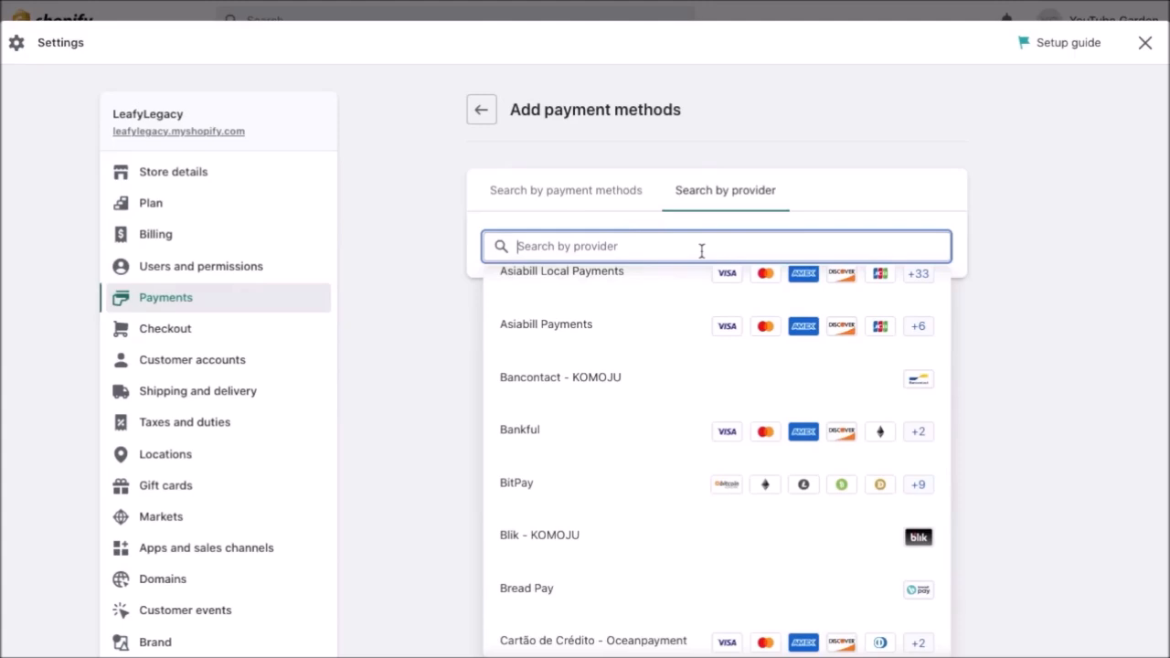
{"action": "left_click", "coordinate": [655, 169]}
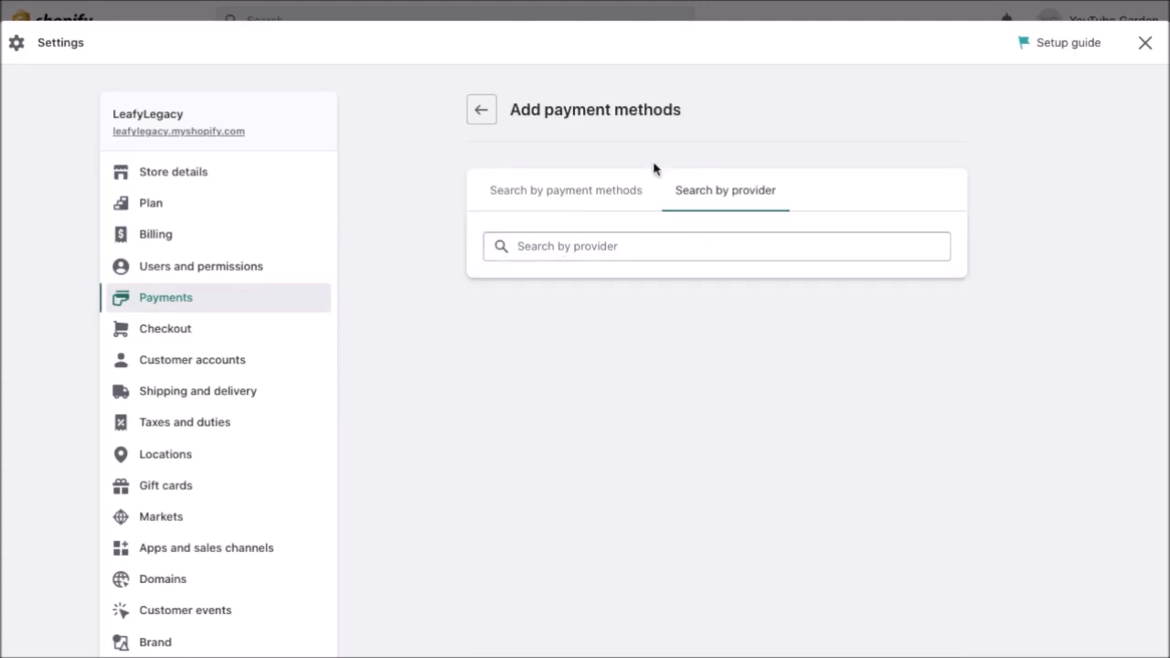
{"action": "left_click", "coordinate": [483, 120]}
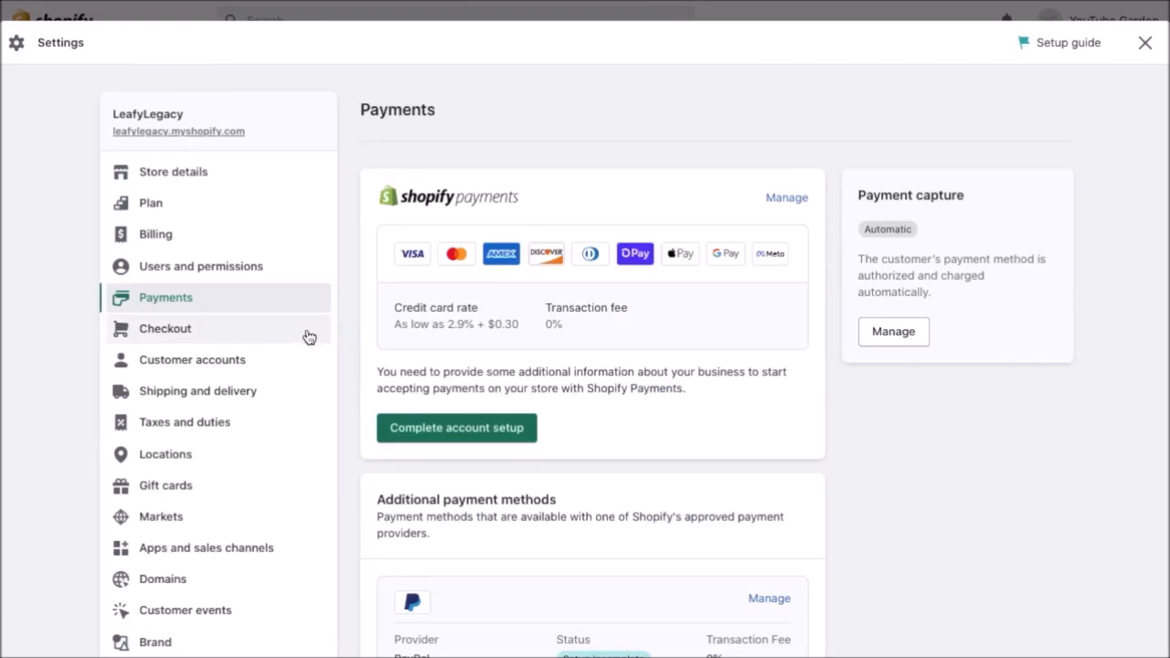
{"action": "left_click", "coordinate": [225, 340]}
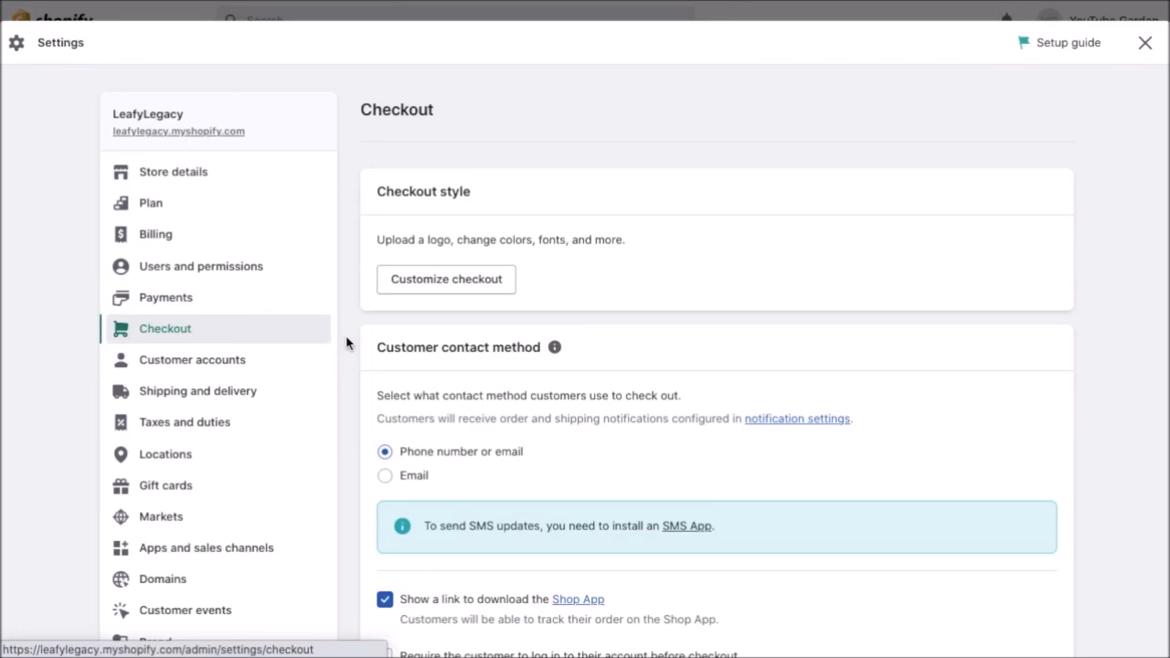
Set the checkout customer contact method to Email and review the remaining checkout options.
{"action": "scroll", "coordinate": [346, 343], "scroll_direction": "down", "scroll_amount": 3}
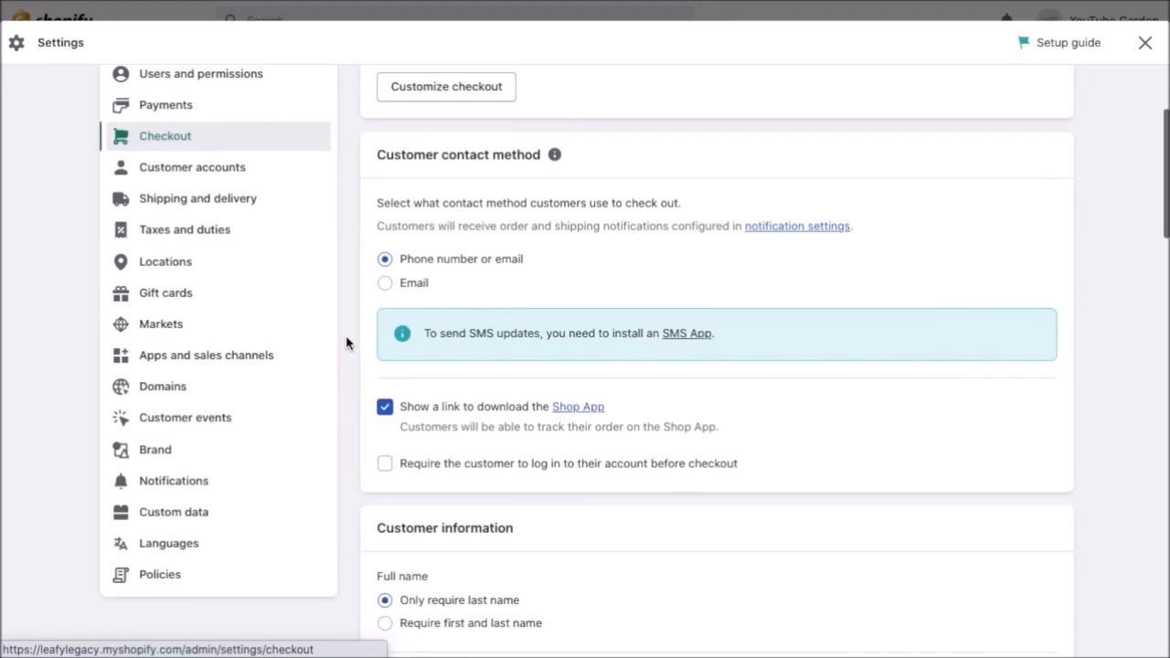
{"action": "left_click", "coordinate": [396, 287]}
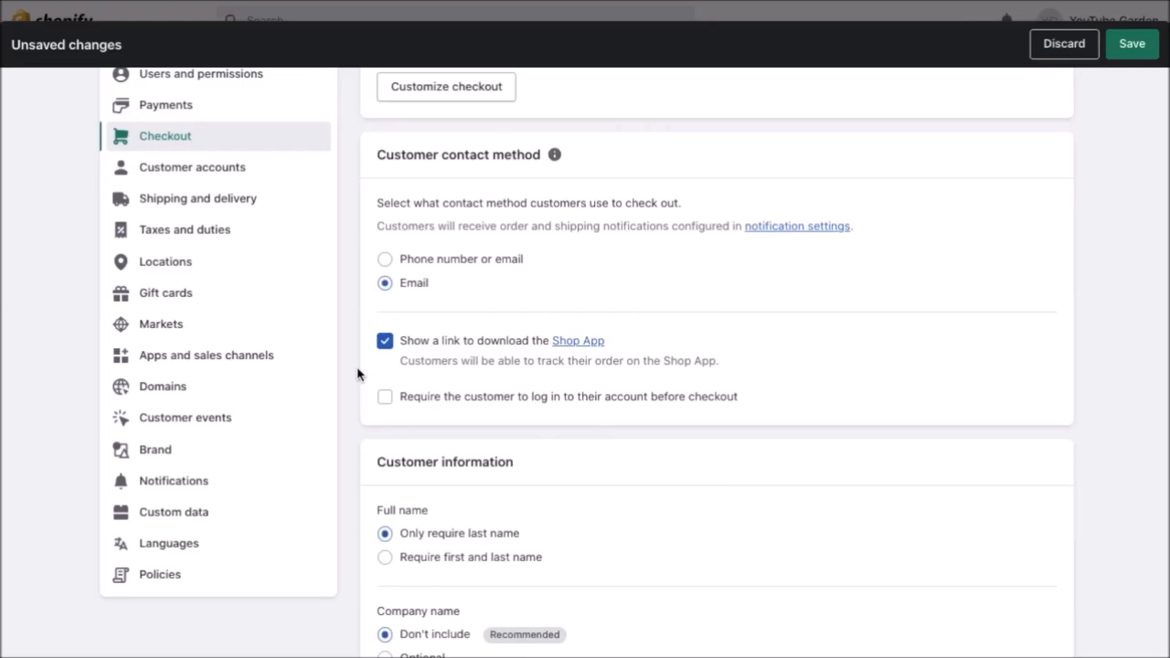
{"action": "scroll", "coordinate": [357, 373], "scroll_direction": "down", "scroll_amount": 1}
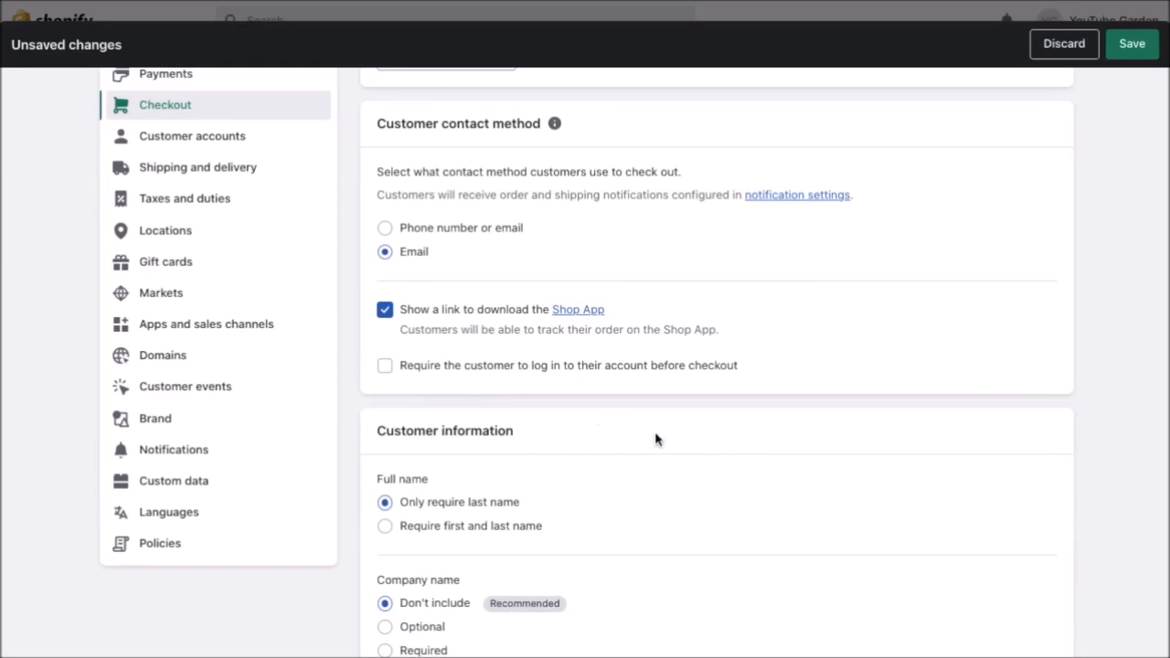
{"action": "scroll", "coordinate": [655, 440], "scroll_direction": "down", "scroll_amount": 3}
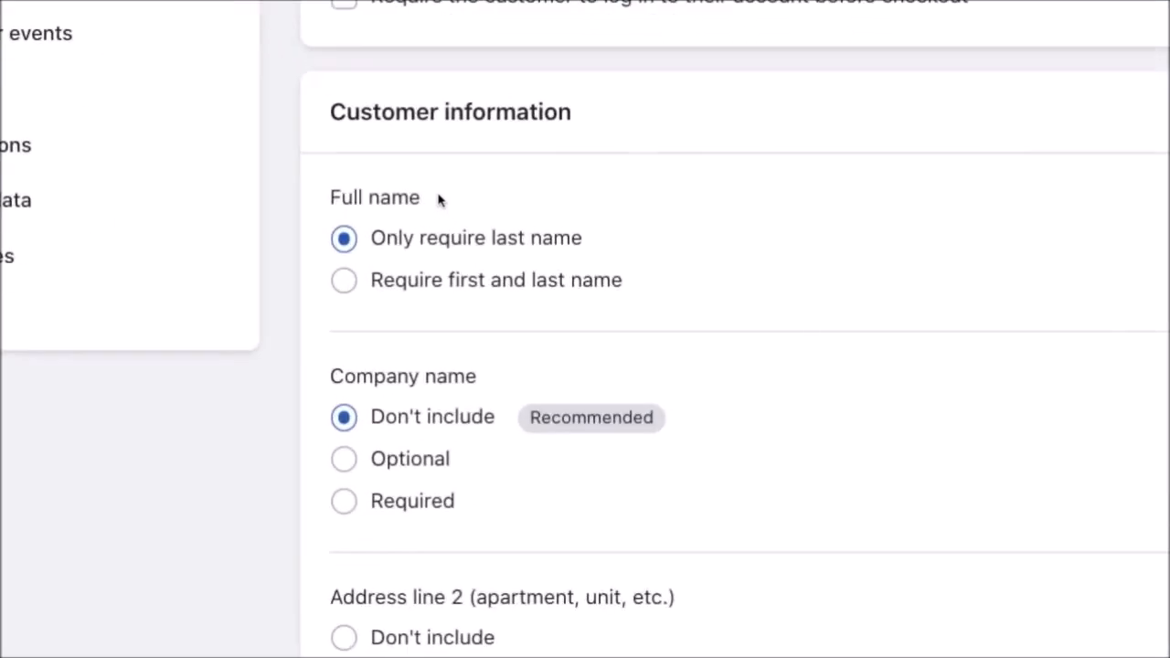
{"action": "left_click", "coordinate": [404, 284]}
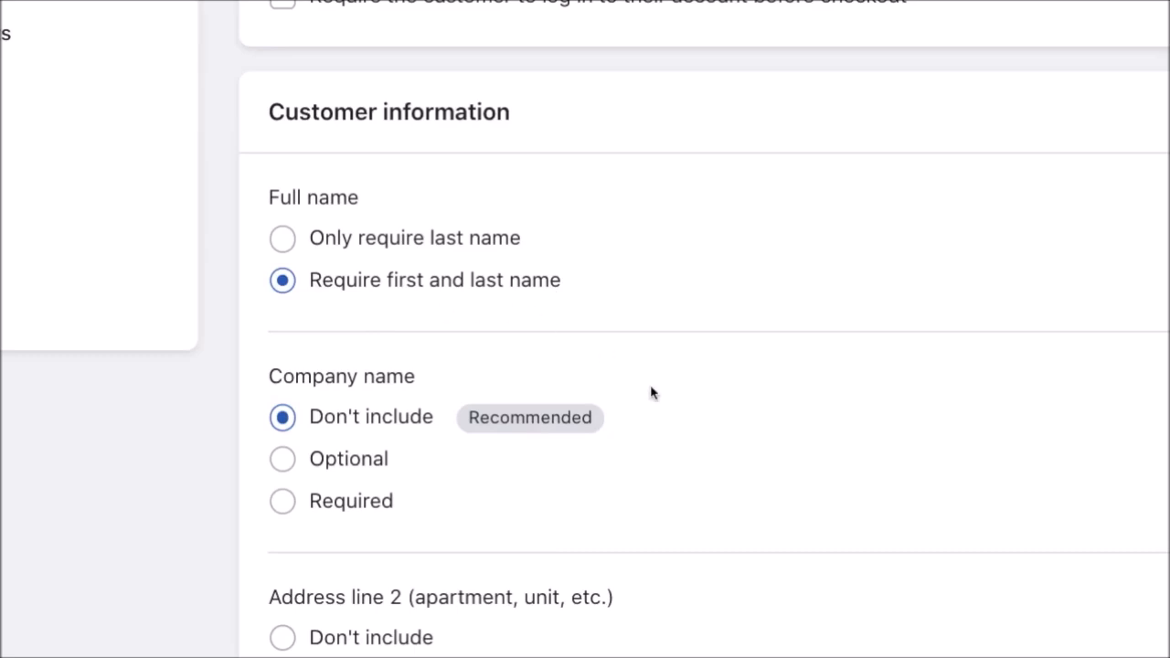
{"action": "scroll", "coordinate": [651, 393], "scroll_direction": "down", "scroll_amount": 3}
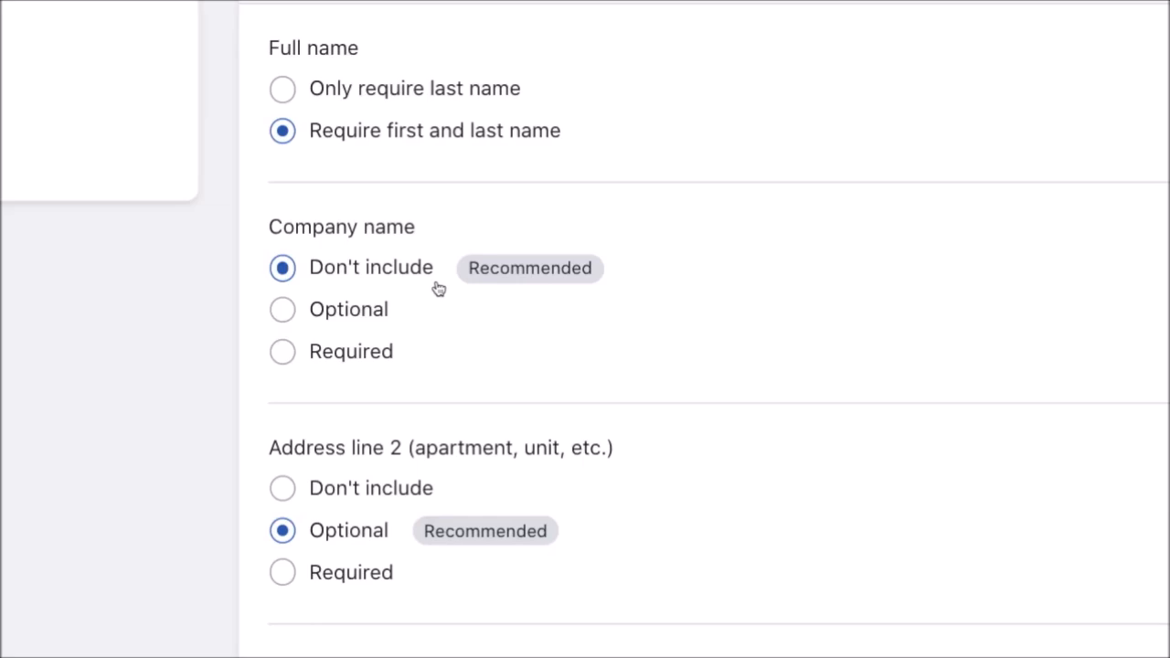
{"action": "left_click", "coordinate": [371, 315]}
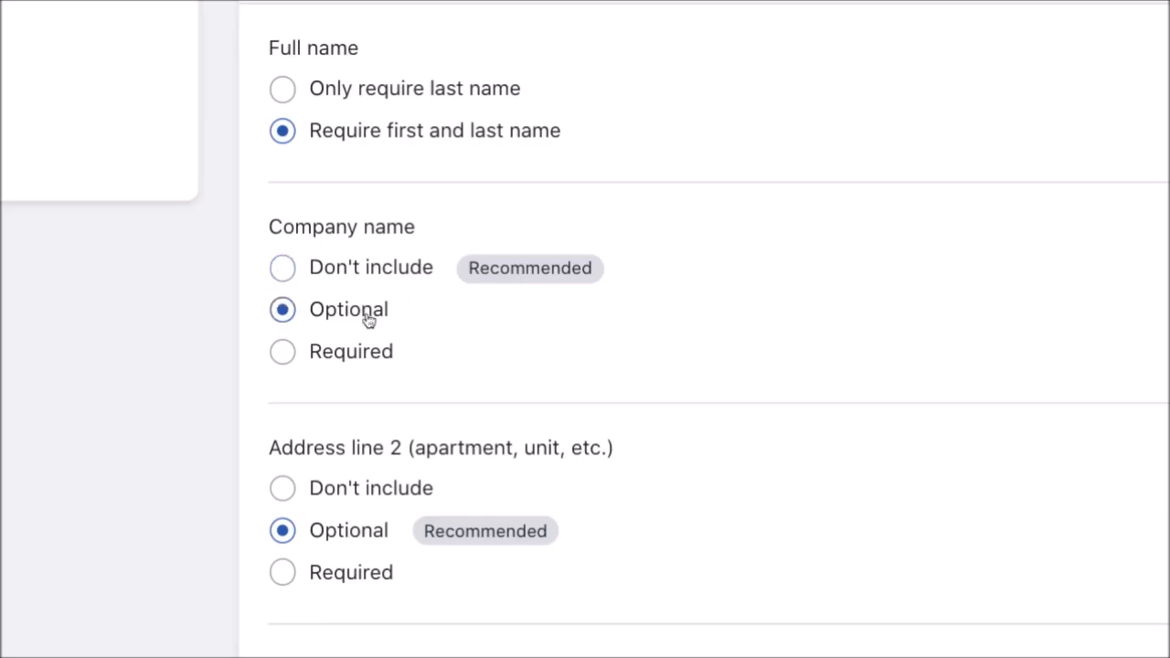
{"action": "left_click", "coordinate": [422, 269]}
{"action": "scroll", "coordinate": [487, 362], "scroll_direction": "down", "scroll_amount": 3}
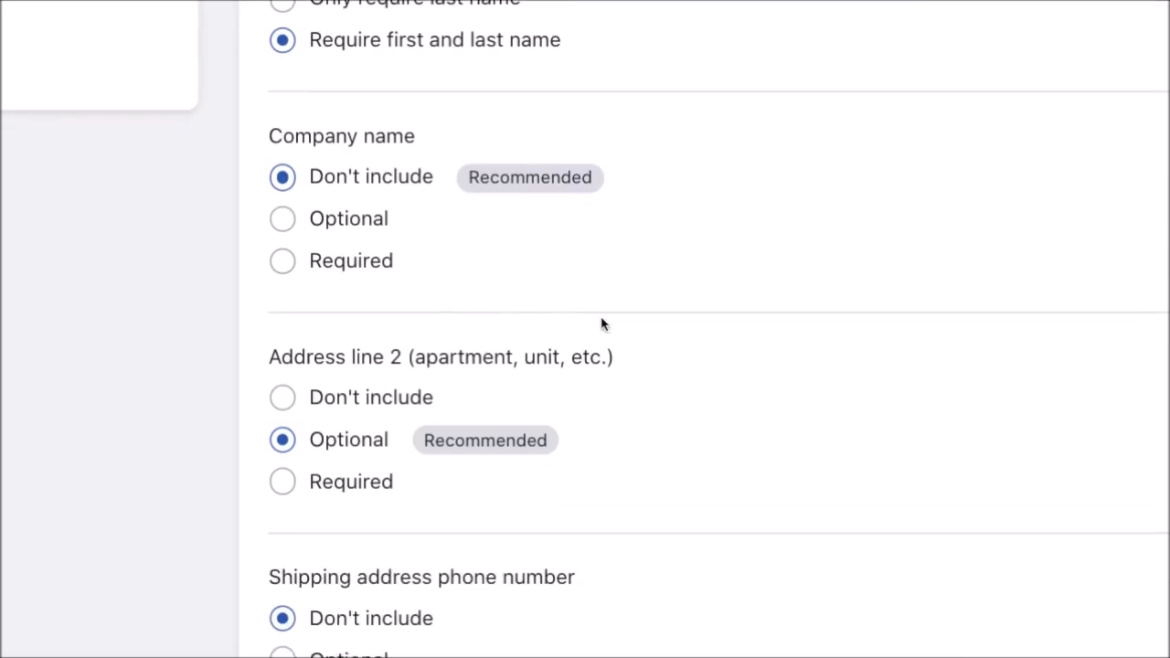
{"action": "scroll", "coordinate": [602, 324], "scroll_direction": "down", "scroll_amount": 1}
{"action": "scroll", "coordinate": [602, 324], "scroll_direction": "down", "scroll_amount": 3}
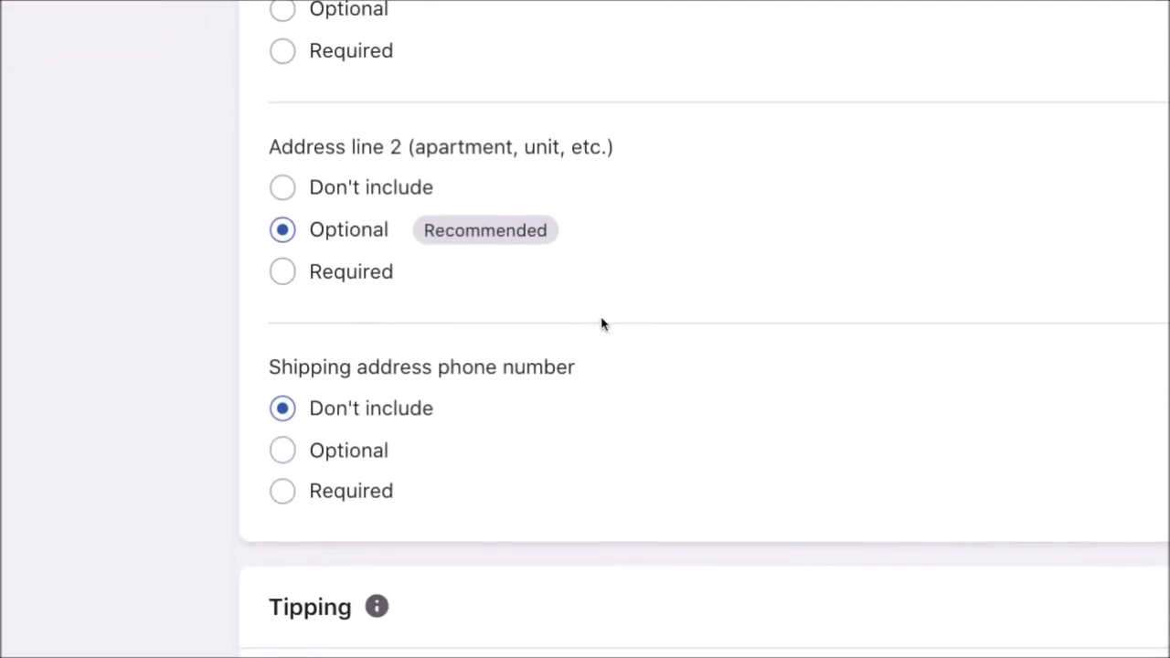
{"action": "left_click", "coordinate": [384, 415]}
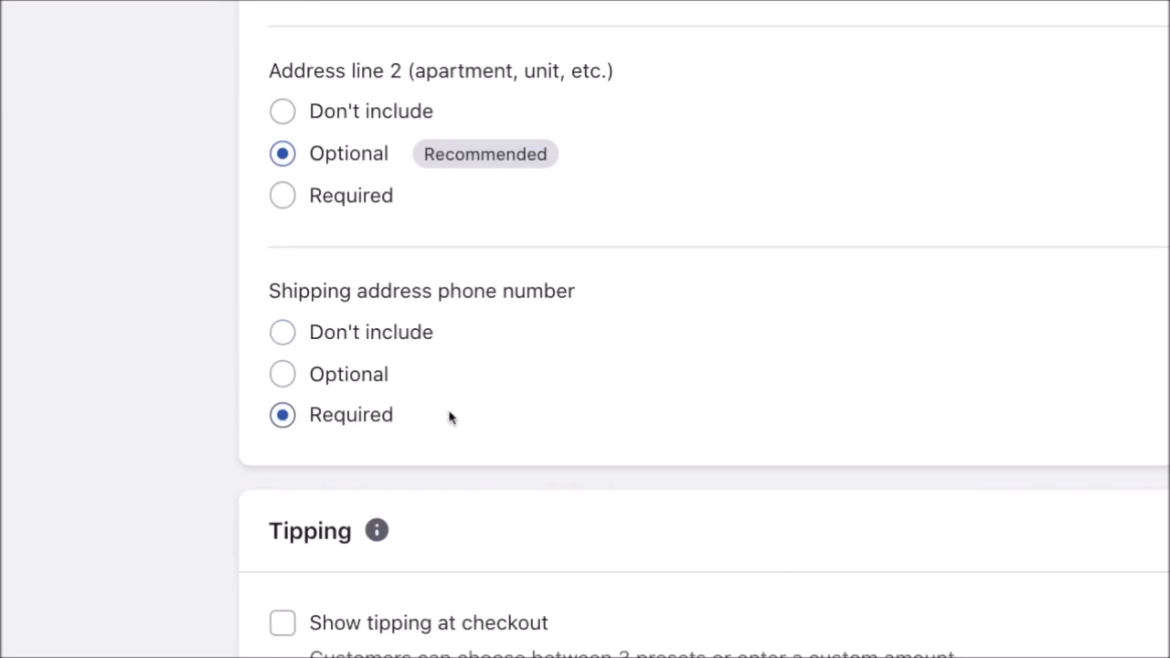
{"action": "scroll", "coordinate": [484, 418], "scroll_direction": "down", "scroll_amount": 2}
{"action": "scroll", "coordinate": [486, 420], "scroll_direction": "down", "scroll_amount": 2}
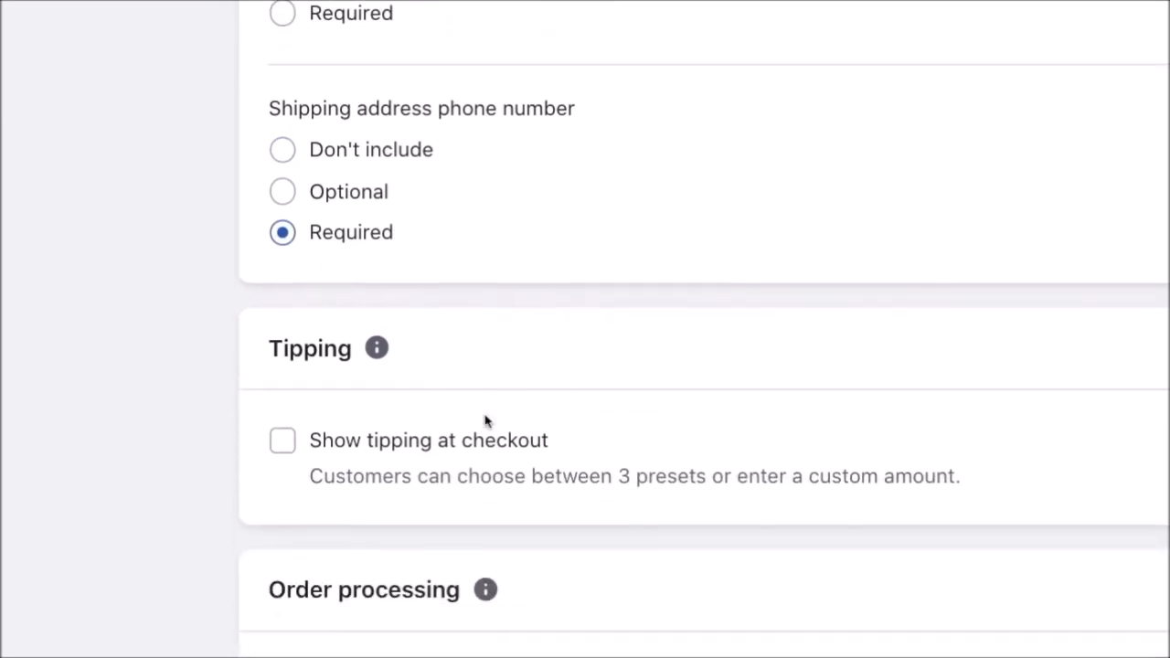
{"action": "scroll", "coordinate": [485, 420], "scroll_direction": "down", "scroll_amount": 5}
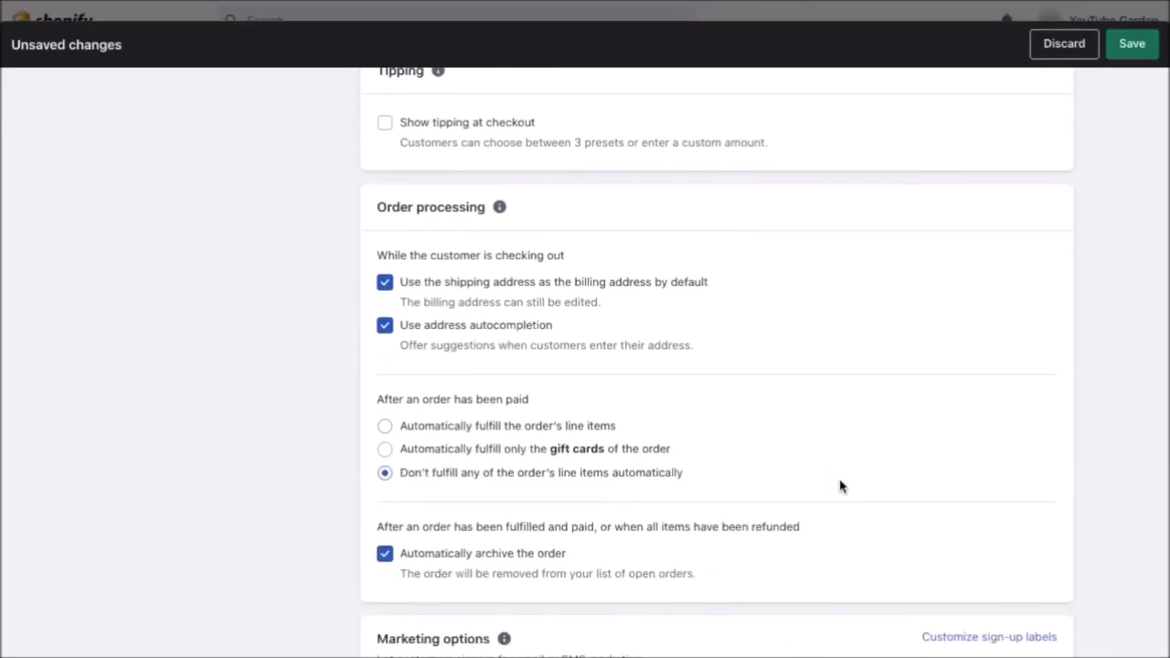
{"action": "scroll", "coordinate": [1042, 494], "scroll_direction": "down", "scroll_amount": 2}
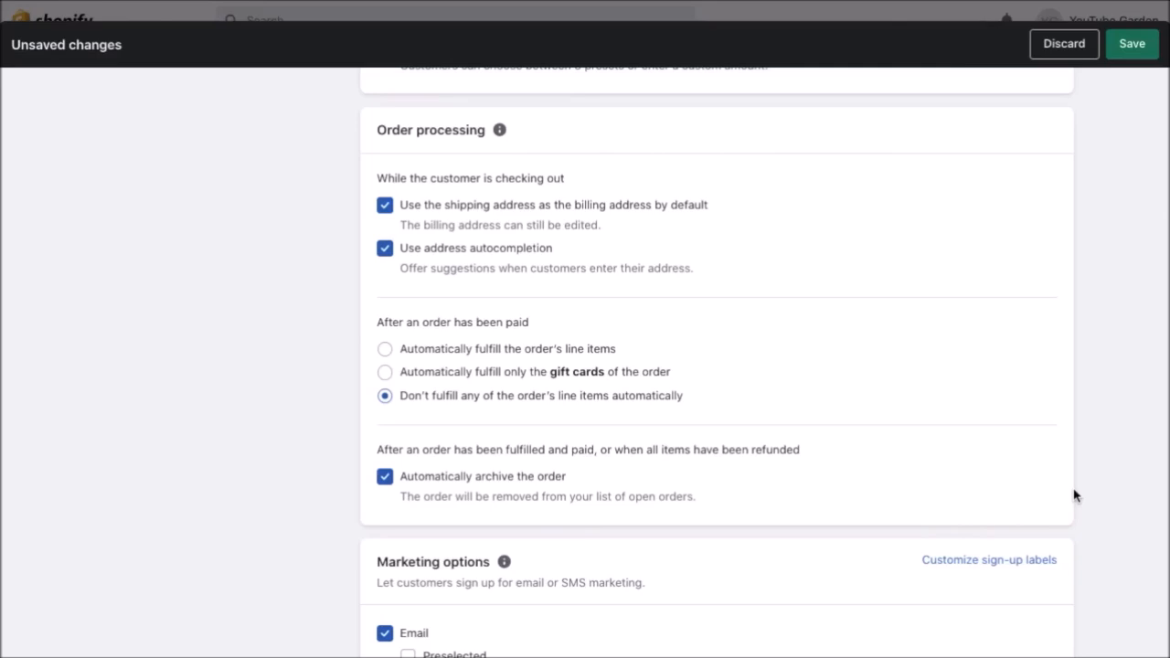
{"action": "scroll", "coordinate": [1074, 495], "scroll_direction": "down", "scroll_amount": 4}
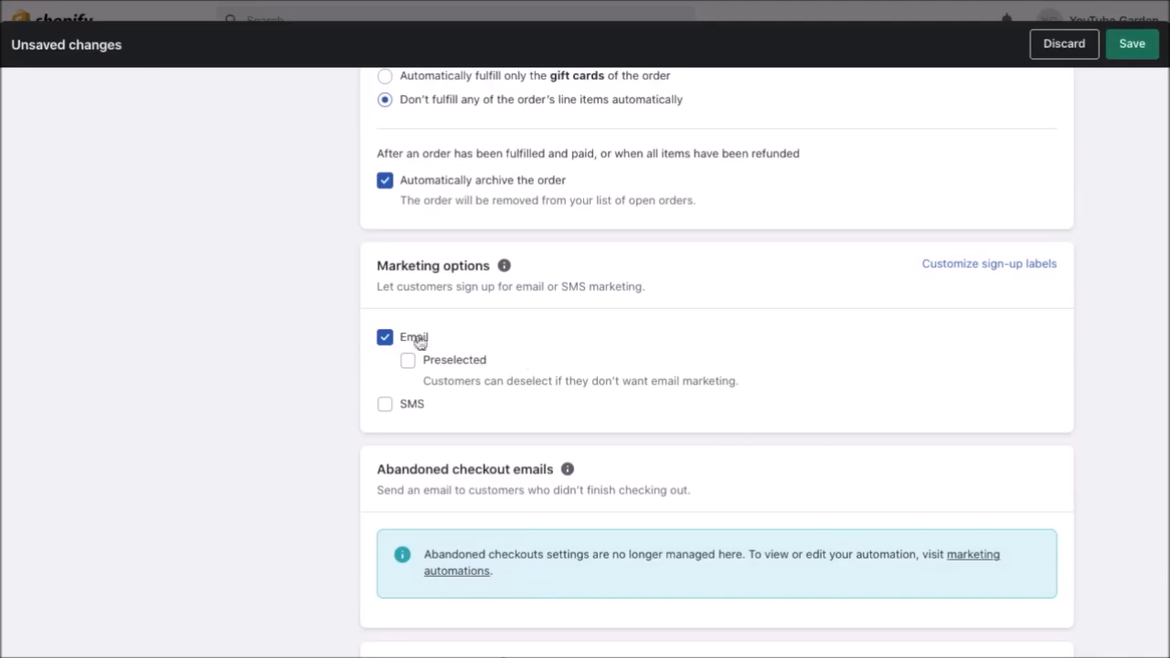
{"action": "scroll", "coordinate": [1004, 532], "scroll_direction": "down", "scroll_amount": 1}
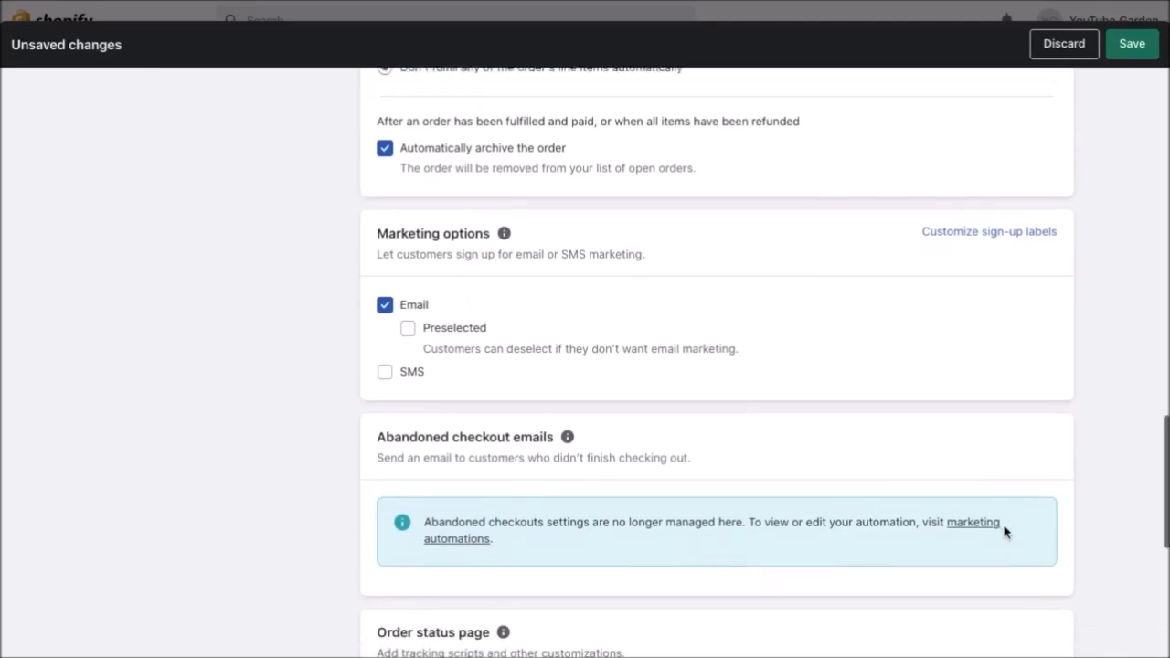
{"action": "scroll", "coordinate": [1006, 530], "scroll_direction": "up", "scroll_amount": 10}
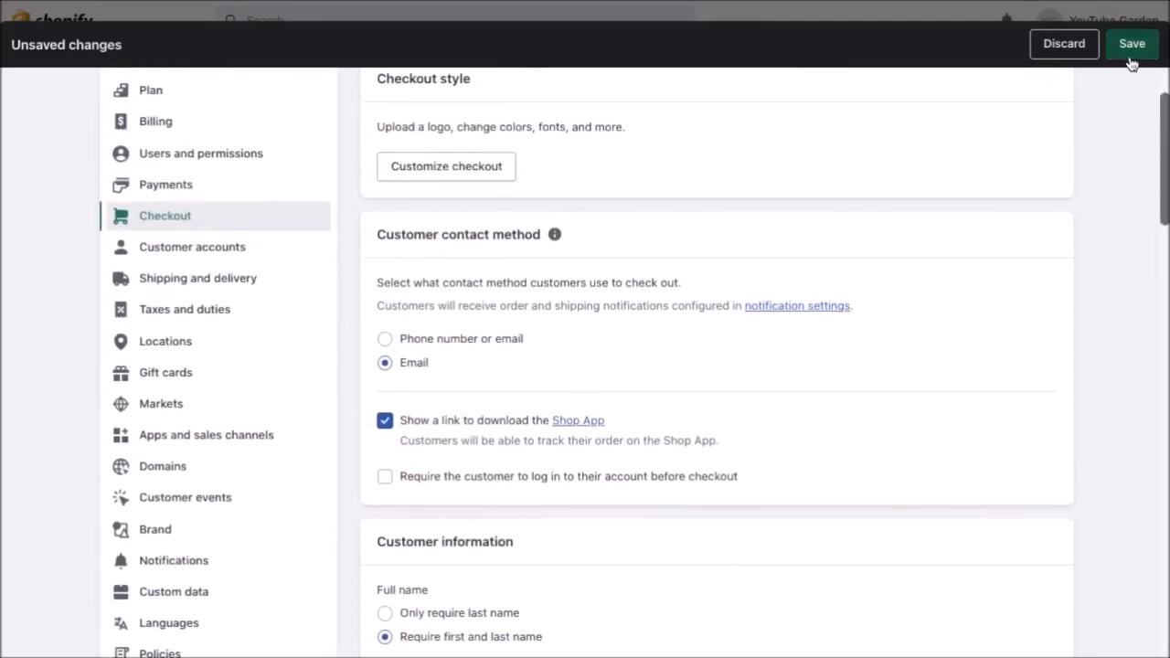
Save the Email contact-method change to checkout, then switch to the Markets settings.
{"action": "left_click", "coordinate": [1130, 48]}
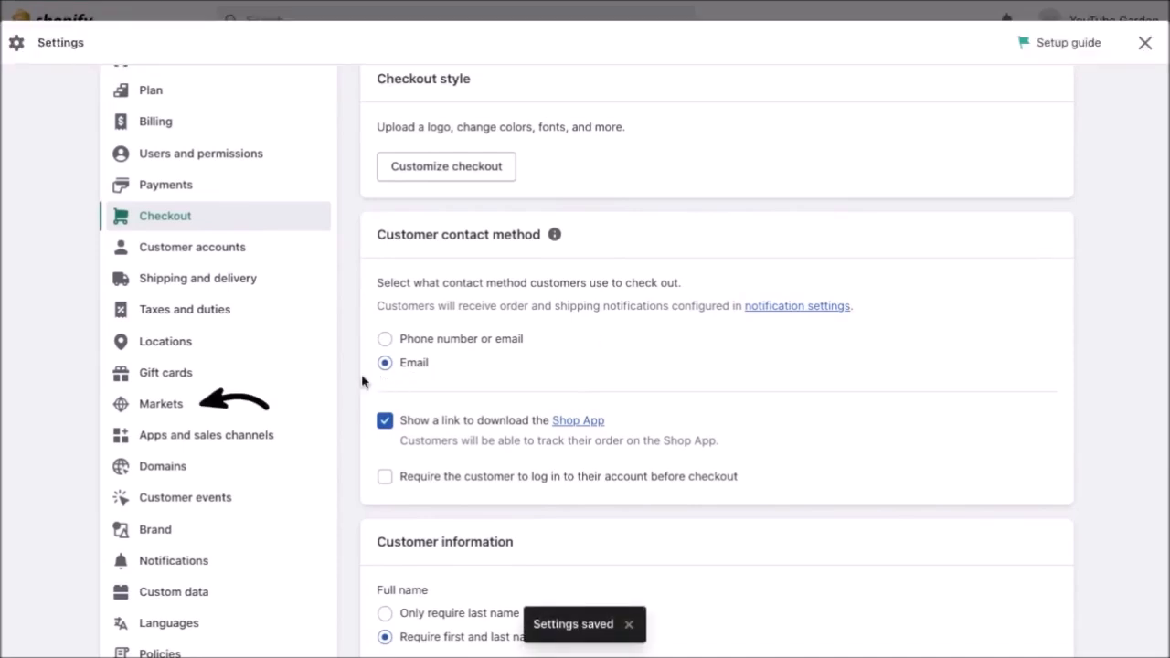
{"action": "left_click", "coordinate": [175, 415]}
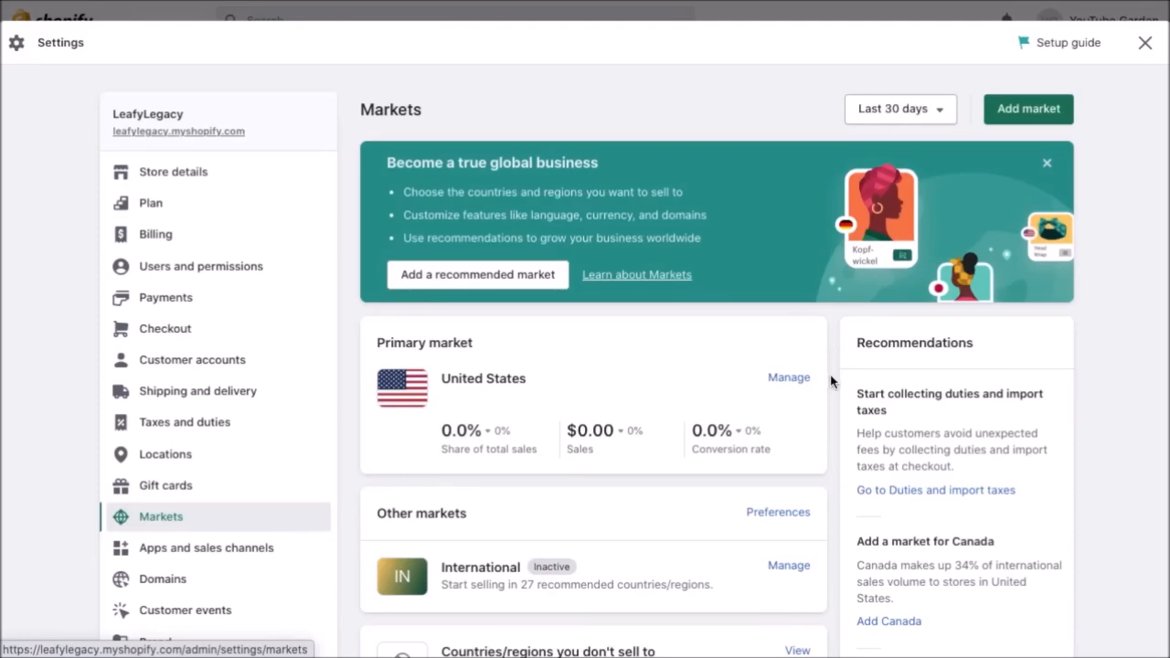
{"action": "scroll", "coordinate": [833, 402], "scroll_direction": "down", "scroll_amount": 5}
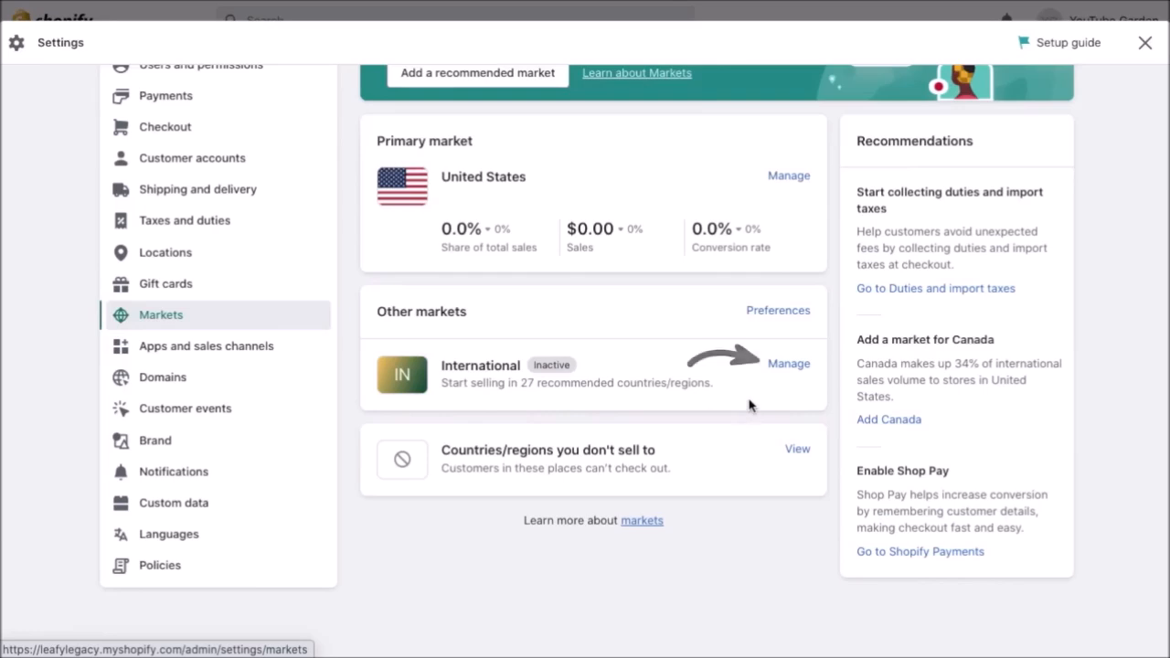
Open the International market, expand its full country list, and start editing it.
{"action": "left_click", "coordinate": [789, 365]}
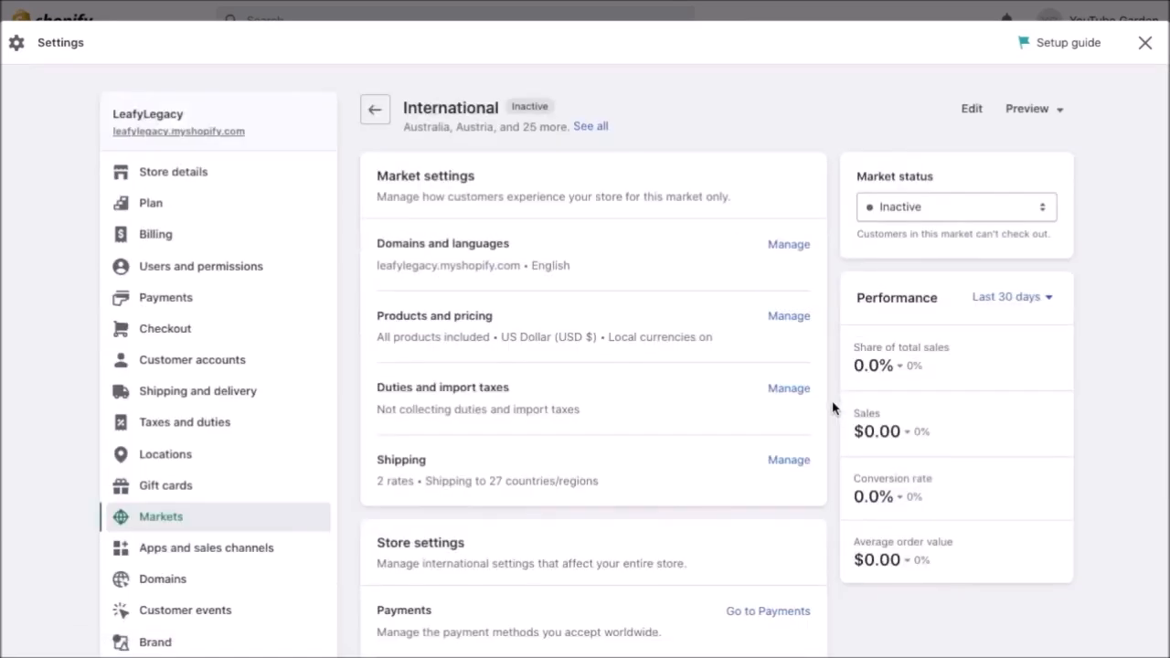
{"action": "left_click", "coordinate": [590, 127]}
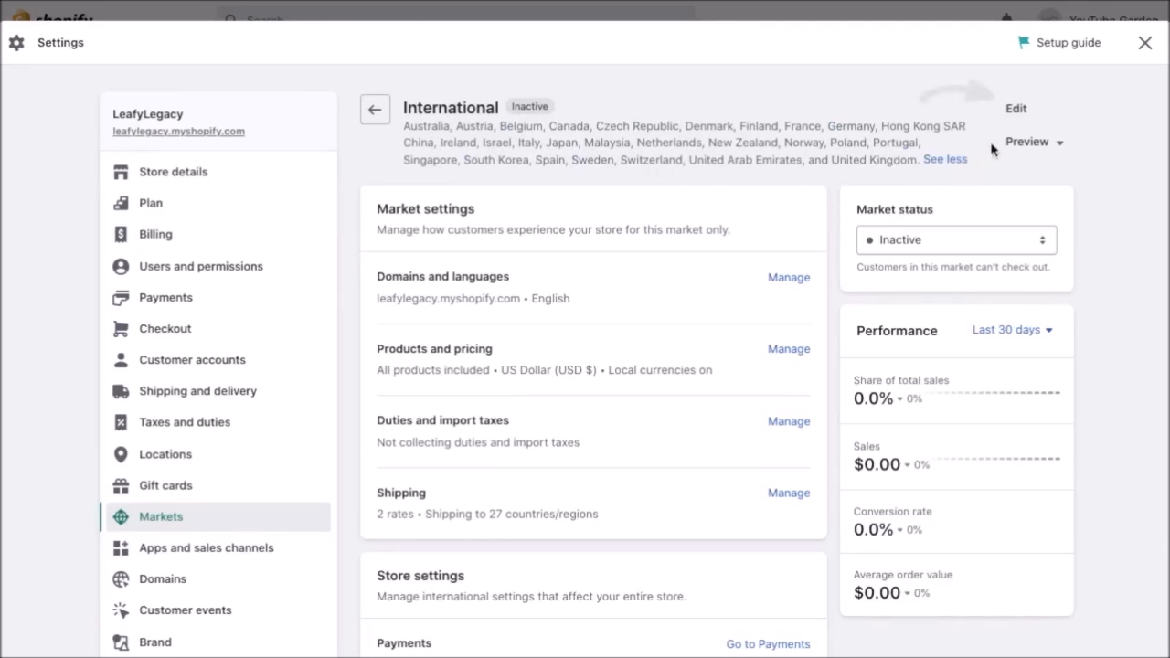
{"action": "left_click", "coordinate": [1017, 110]}
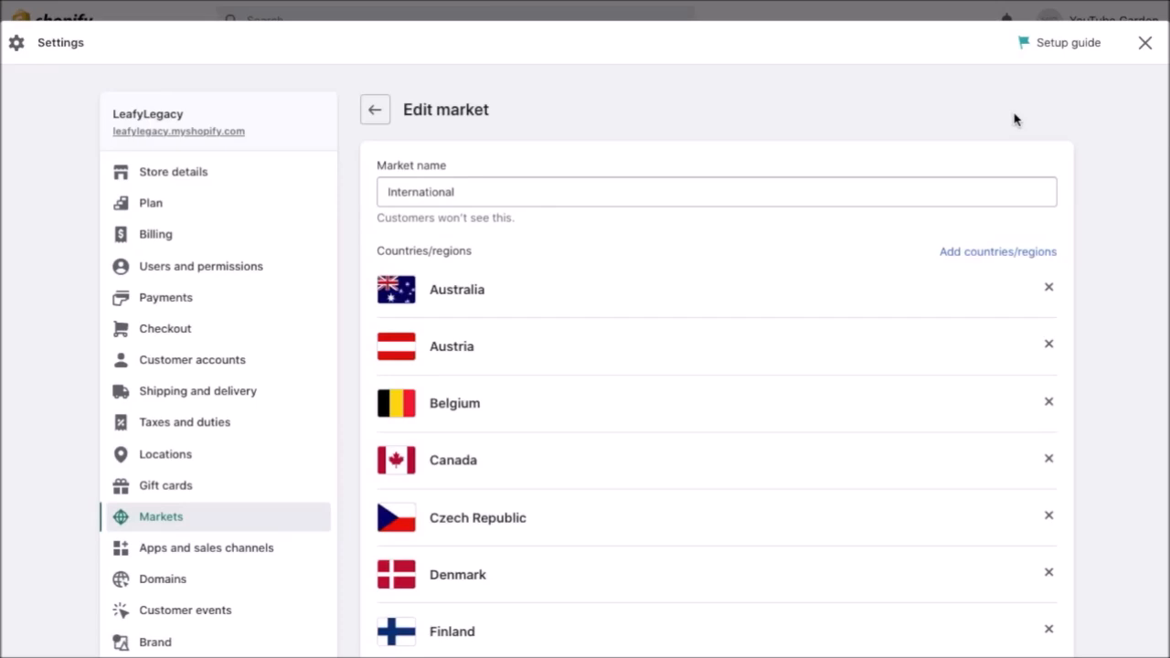
Look through the International market's country list unchanged, then return to its overview.
{"action": "scroll", "coordinate": [1086, 315], "scroll_direction": "down", "scroll_amount": 5}
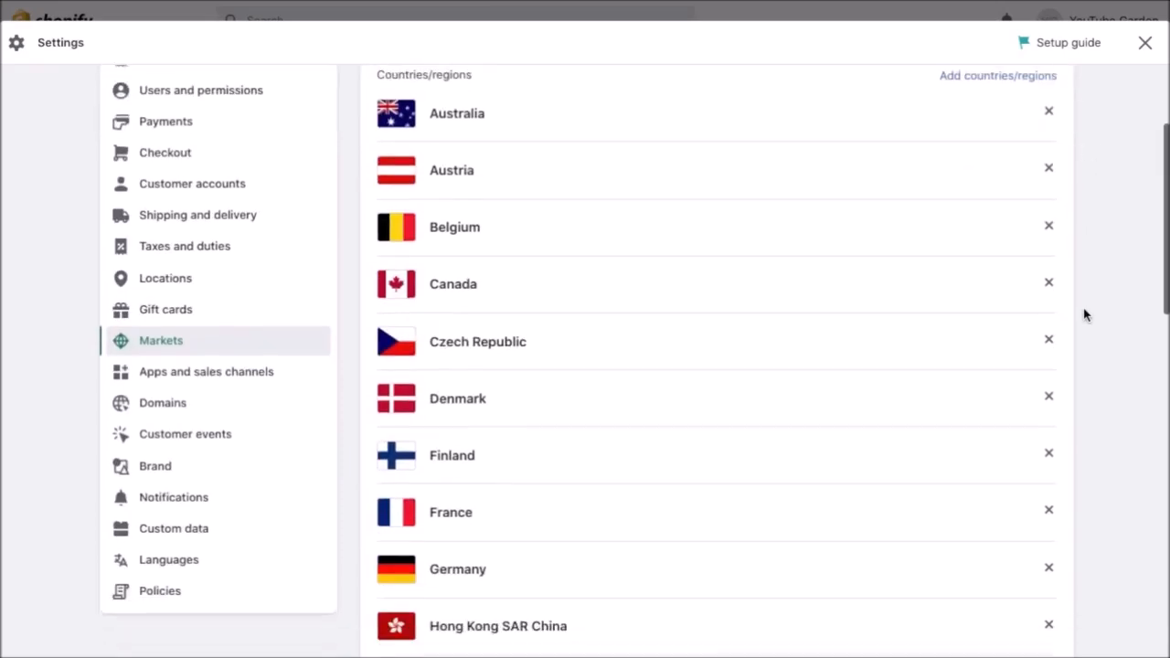
{"action": "scroll", "coordinate": [1086, 315], "scroll_direction": "up", "scroll_amount": 5}
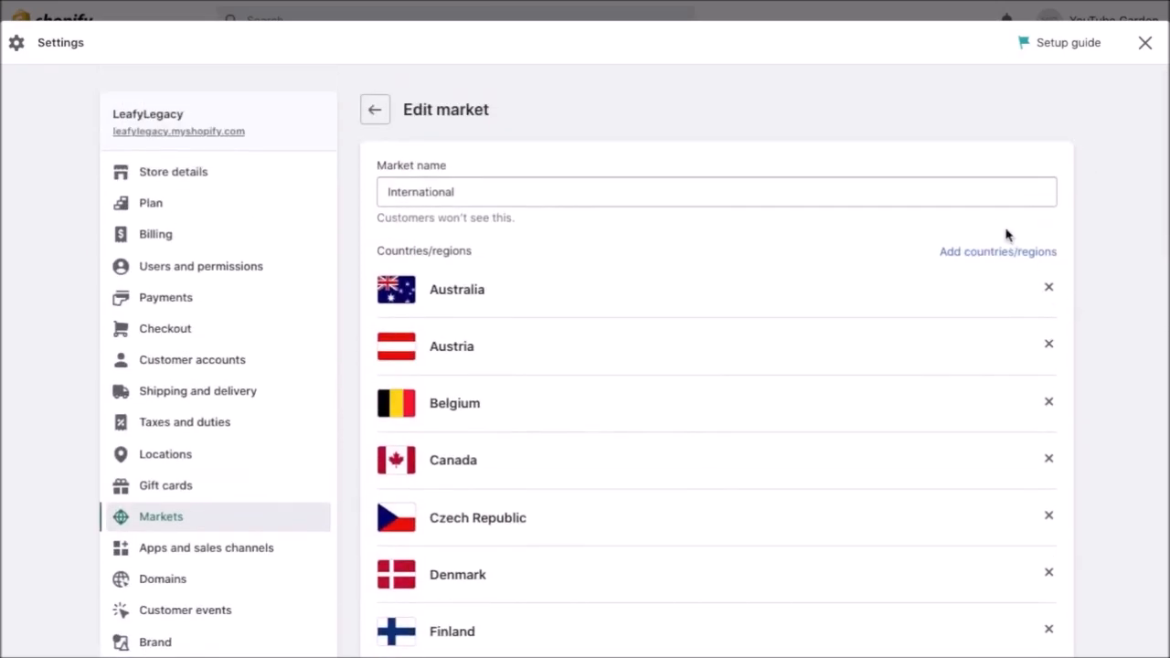
{"action": "scroll", "coordinate": [1082, 392], "scroll_direction": "down", "scroll_amount": 4}
{"action": "scroll", "coordinate": [1082, 392], "scroll_direction": "down", "scroll_amount": 4}
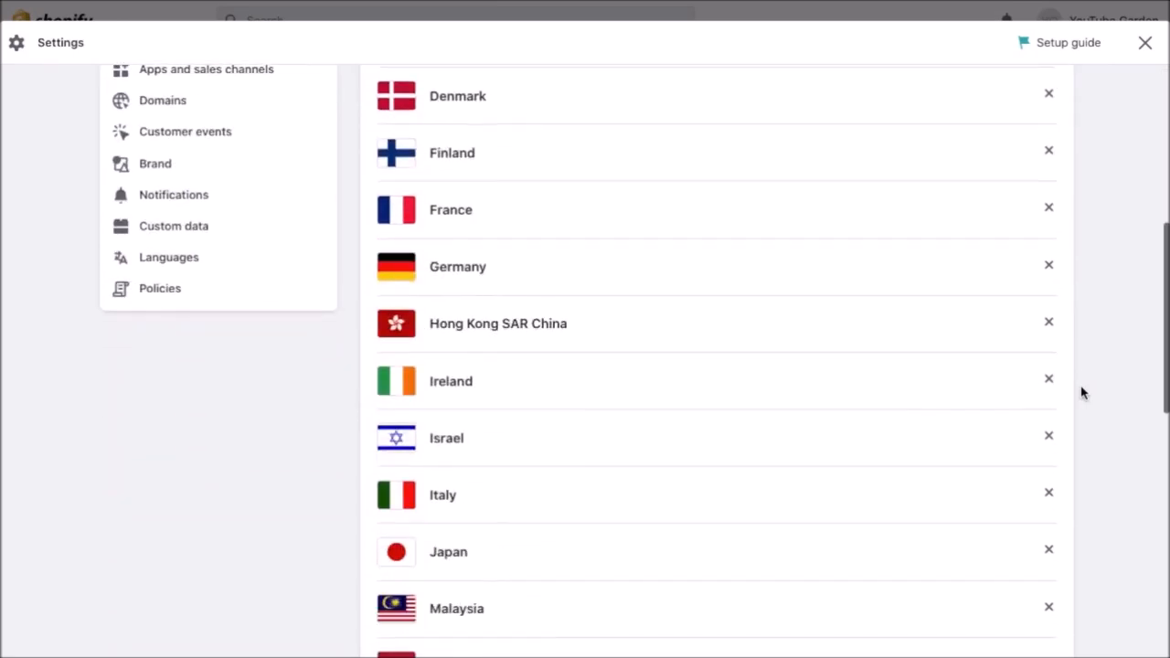
{"action": "scroll", "coordinate": [1084, 399], "scroll_direction": "down", "scroll_amount": 5}
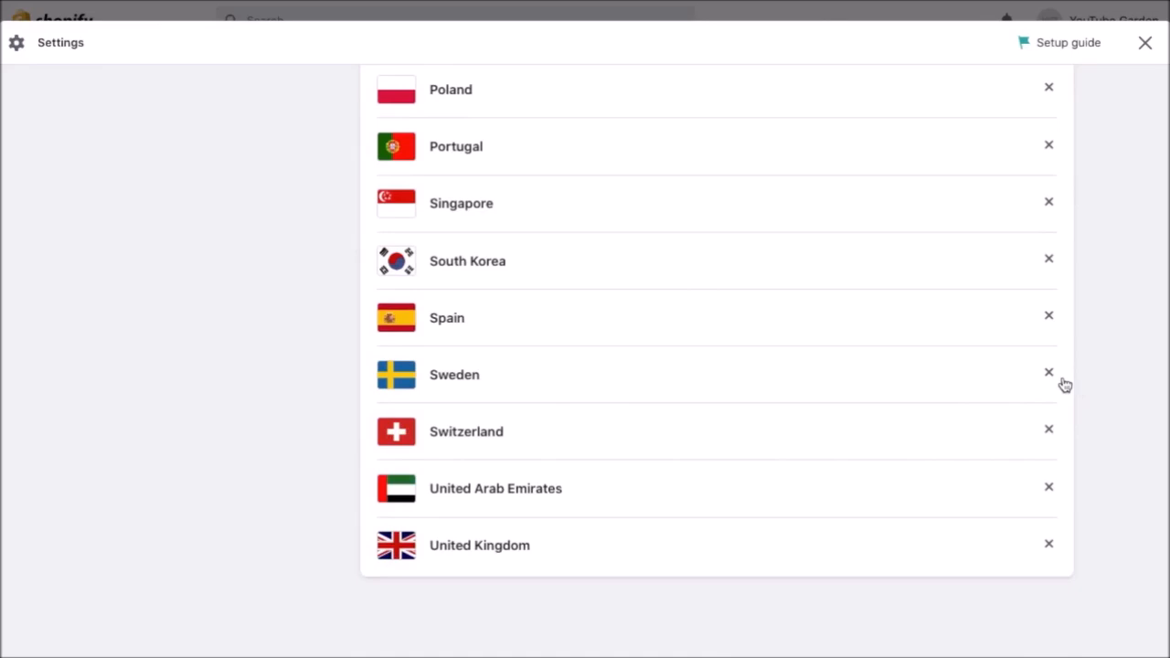
{"action": "scroll", "coordinate": [1084, 383], "scroll_direction": "up", "scroll_amount": 5}
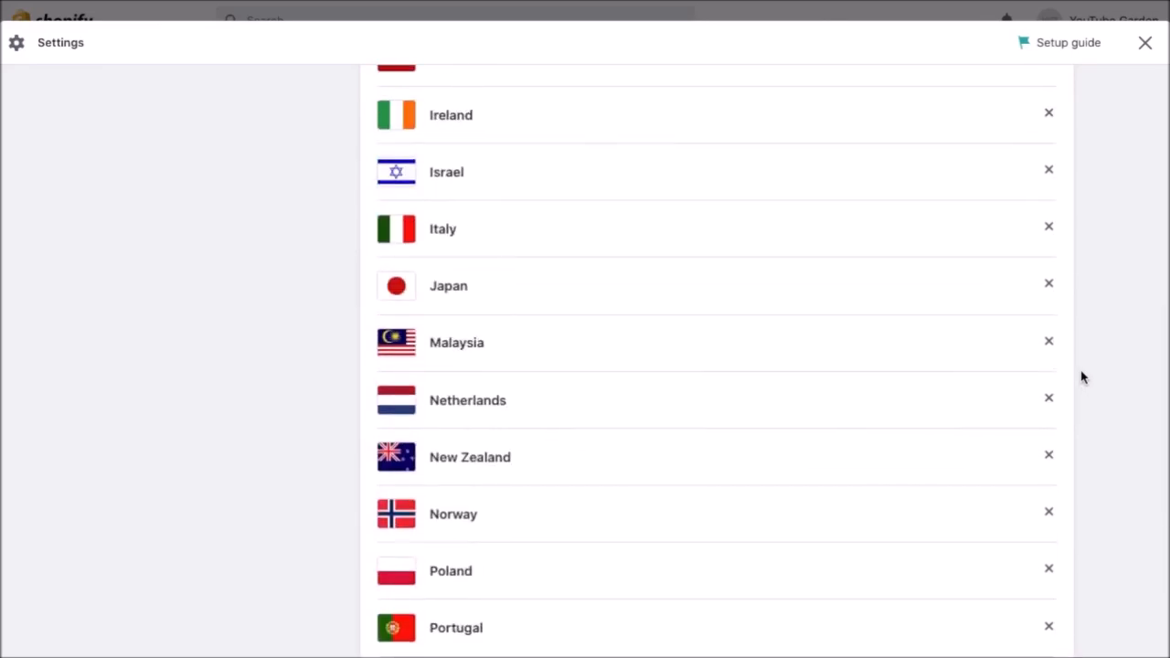
{"action": "scroll", "coordinate": [1082, 342], "scroll_direction": "up", "scroll_amount": 2}
{"action": "scroll", "coordinate": [1082, 342], "scroll_direction": "up", "scroll_amount": 3}
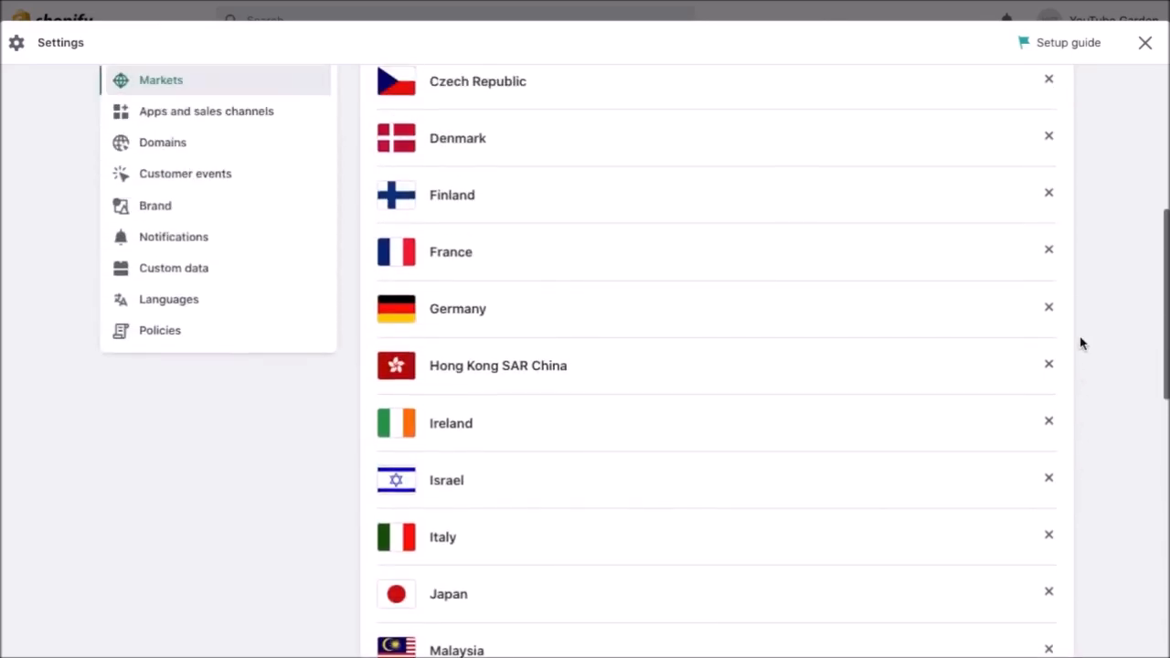
{"action": "scroll", "coordinate": [1082, 342], "scroll_direction": "up", "scroll_amount": 2}
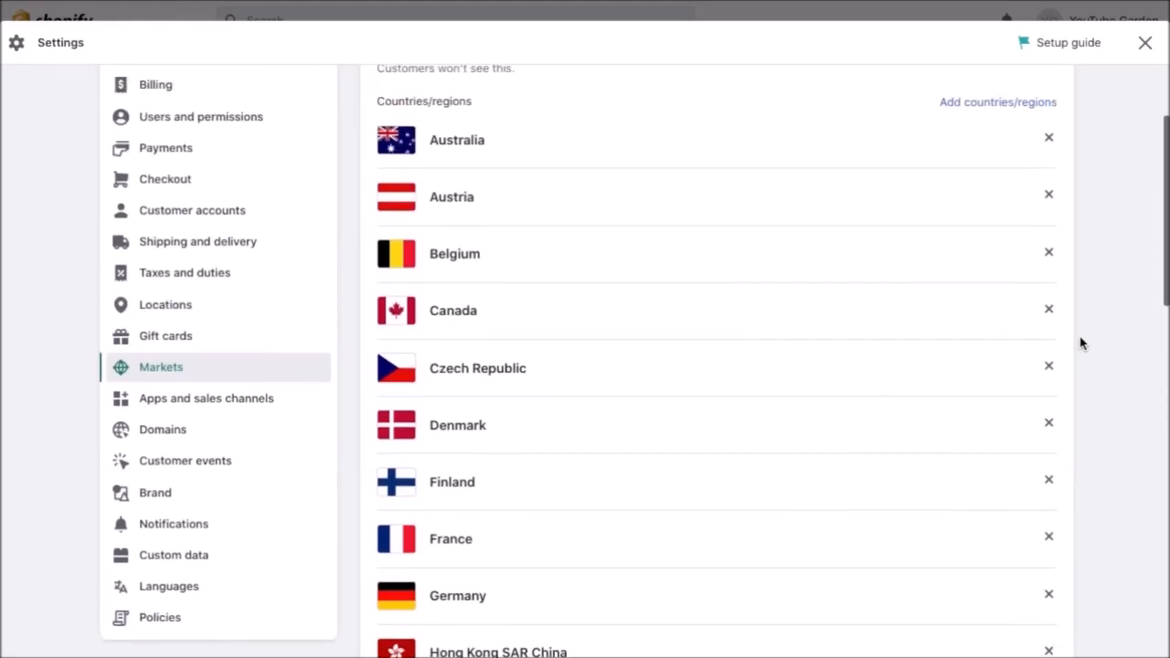
{"action": "scroll", "coordinate": [1081, 342], "scroll_direction": "up", "scroll_amount": 2}
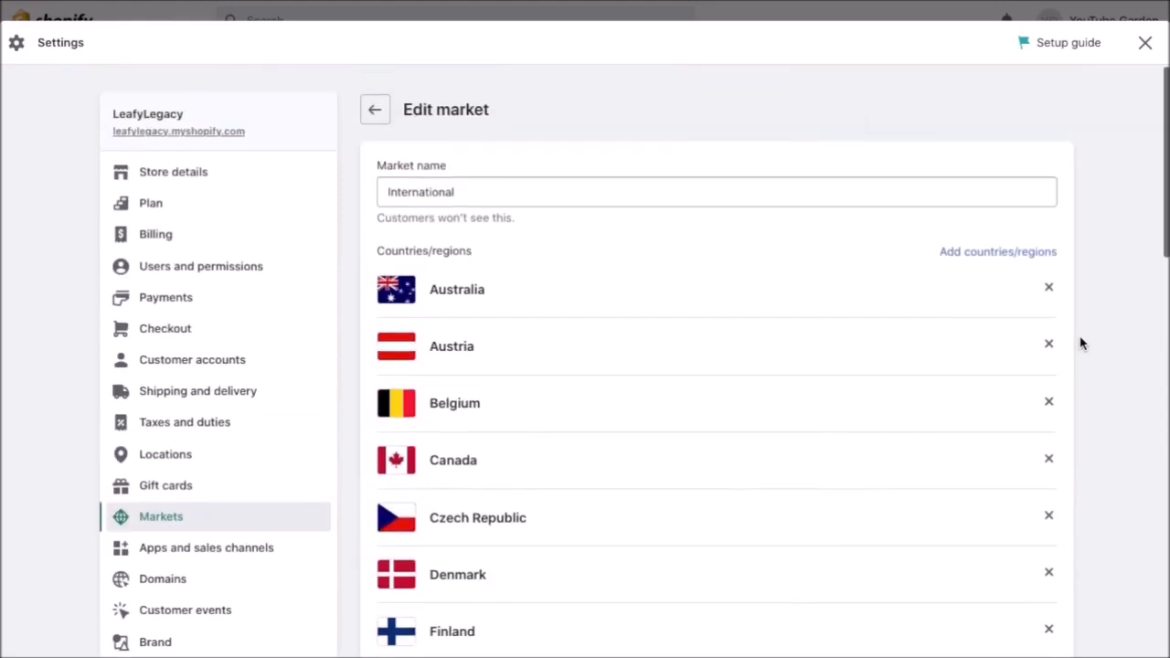
{"action": "left_click", "coordinate": [376, 111]}
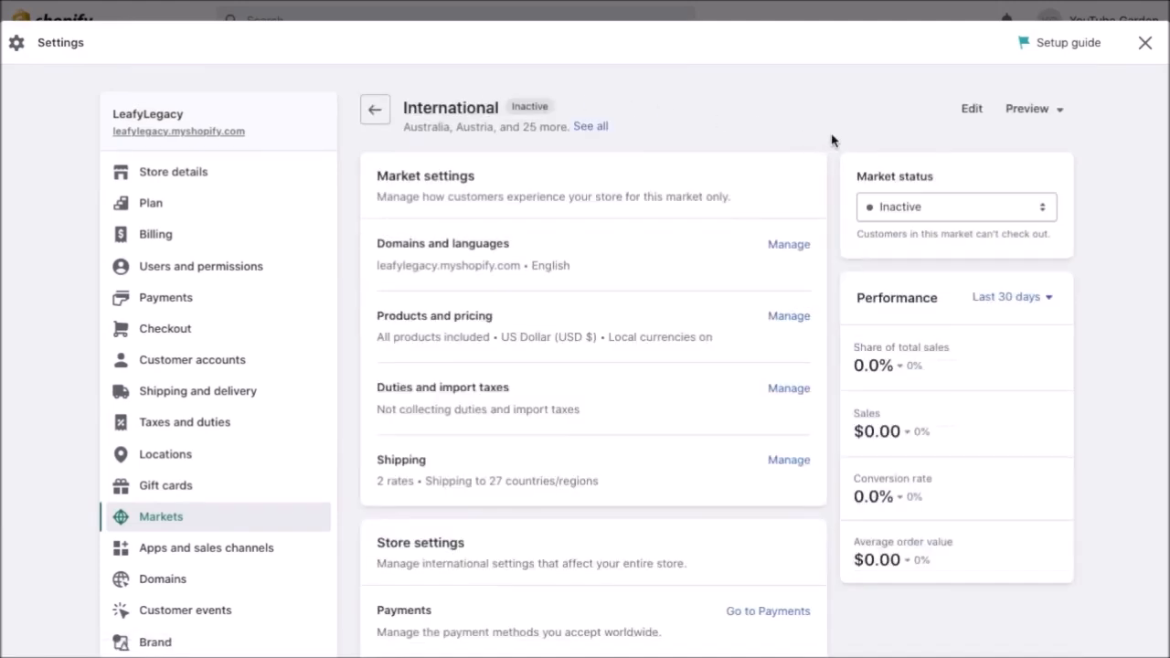
Set the International market status to Active, save, and go to Shipping and delivery settings.
{"action": "left_click", "coordinate": [891, 212]}
{"action": "left_click", "coordinate": [915, 198]}
{"action": "left_click", "coordinate": [1132, 43]}
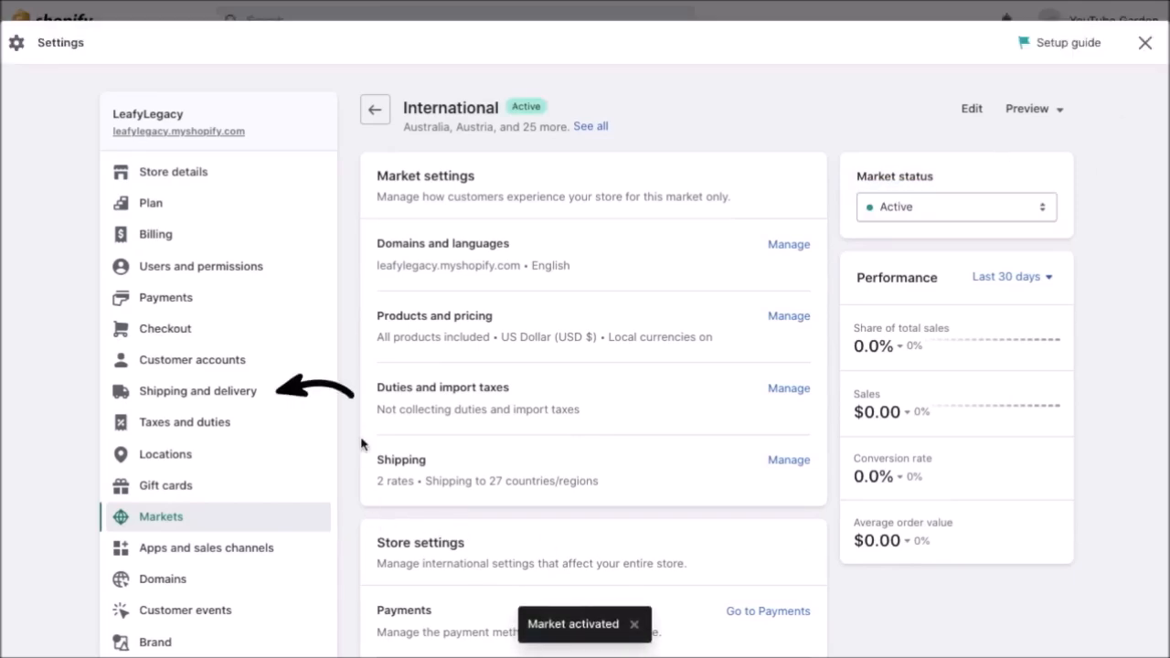
{"action": "left_click", "coordinate": [280, 395]}
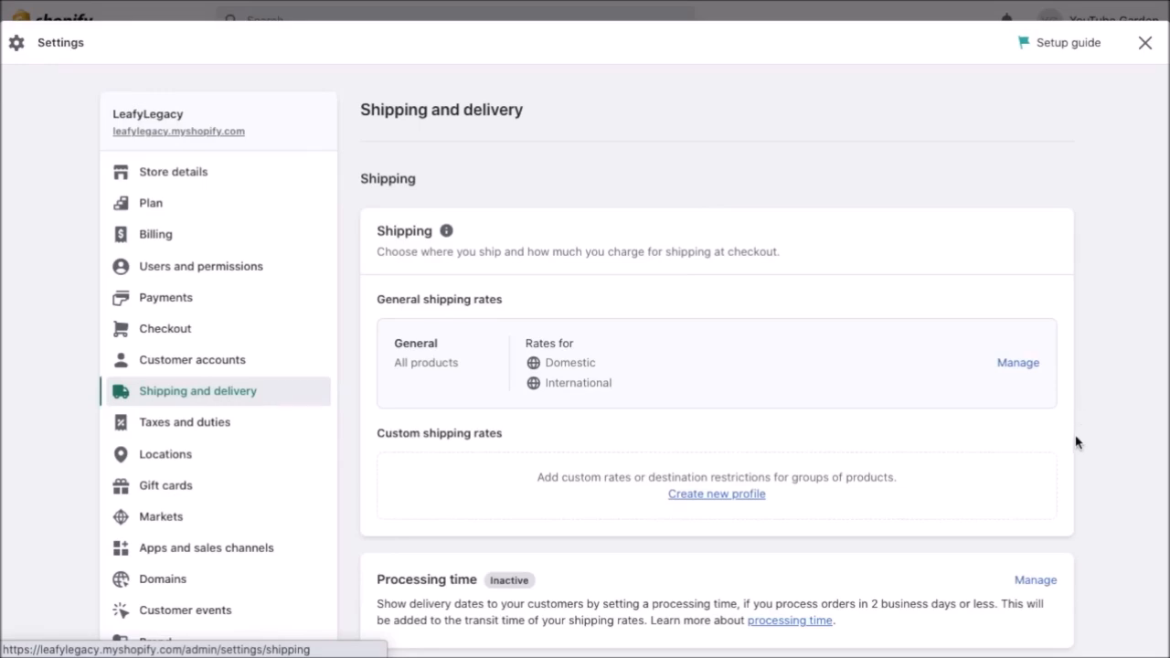
{"action": "scroll", "coordinate": [1076, 443], "scroll_direction": "down", "scroll_amount": 1}
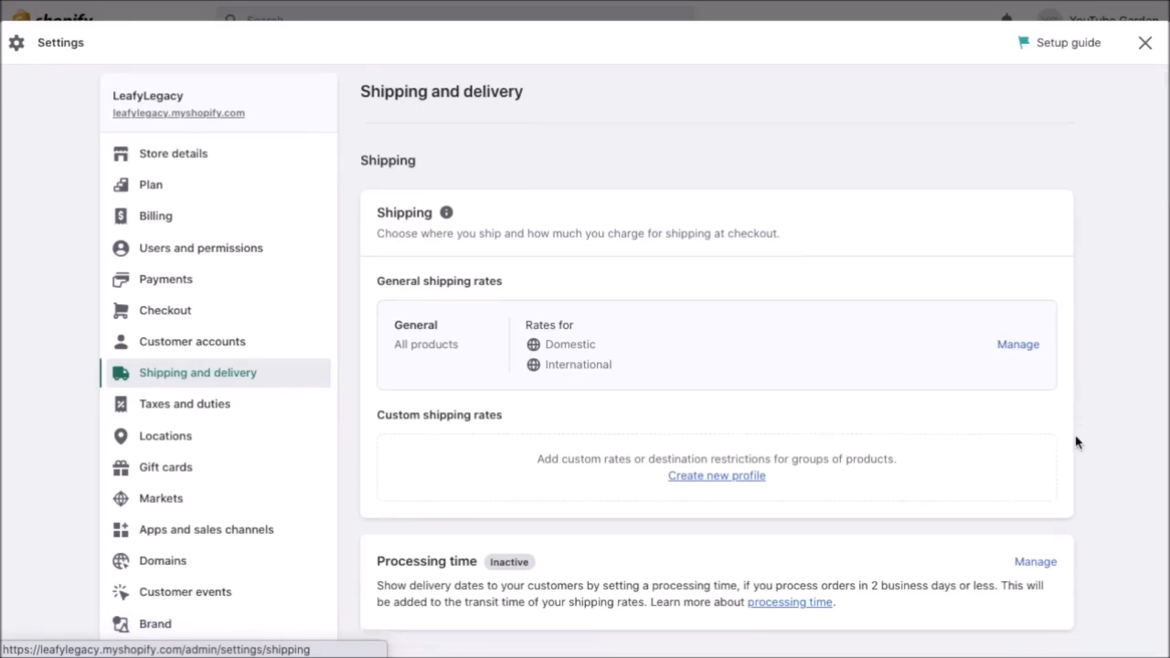
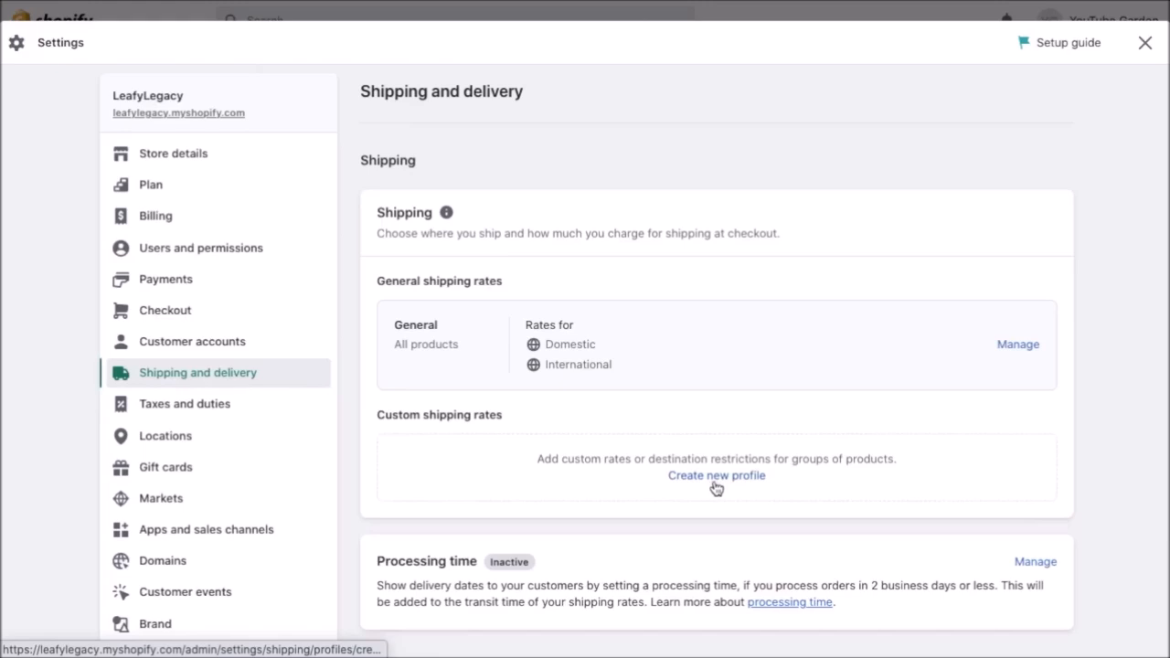
Open the General shipping profile and page through its products, Domestic rates (free over $50.00 to $19.90) and International zone.
{"action": "left_click", "coordinate": [1017, 348]}
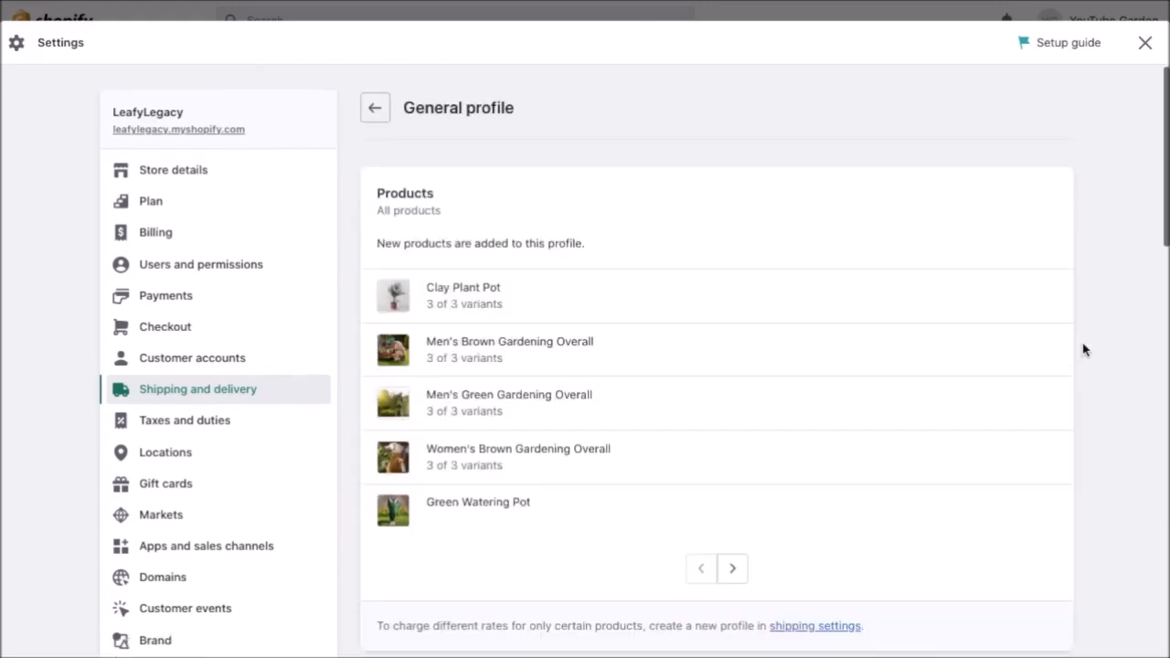
{"action": "left_click", "coordinate": [737, 571]}
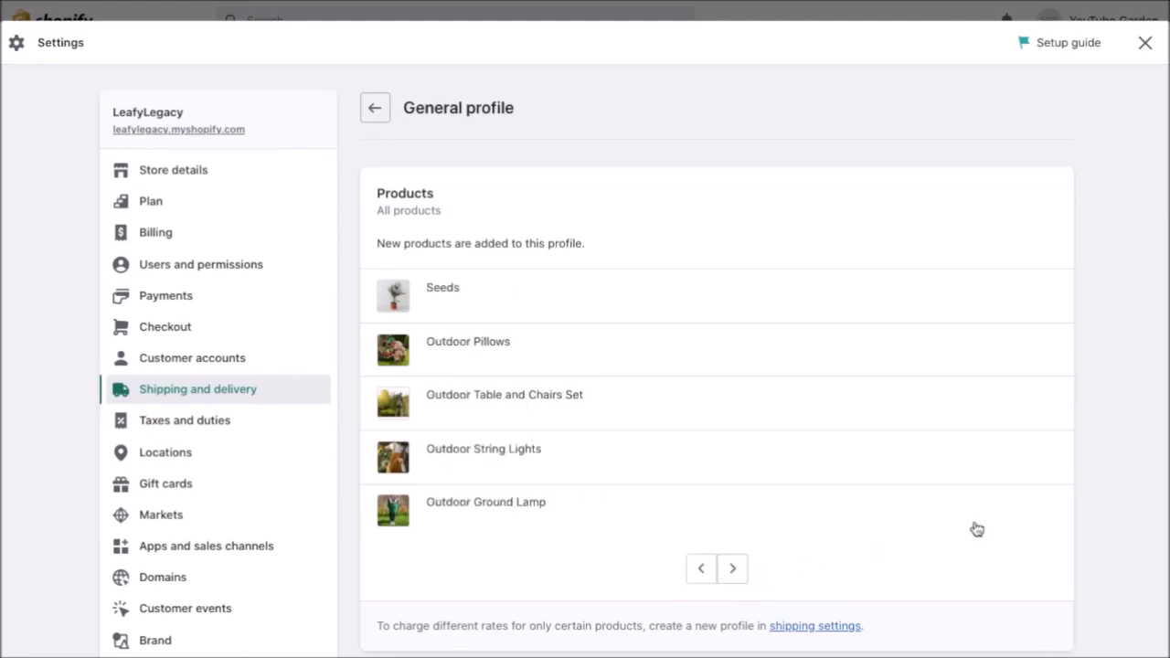
{"action": "scroll", "coordinate": [1103, 495], "scroll_direction": "down", "scroll_amount": 6}
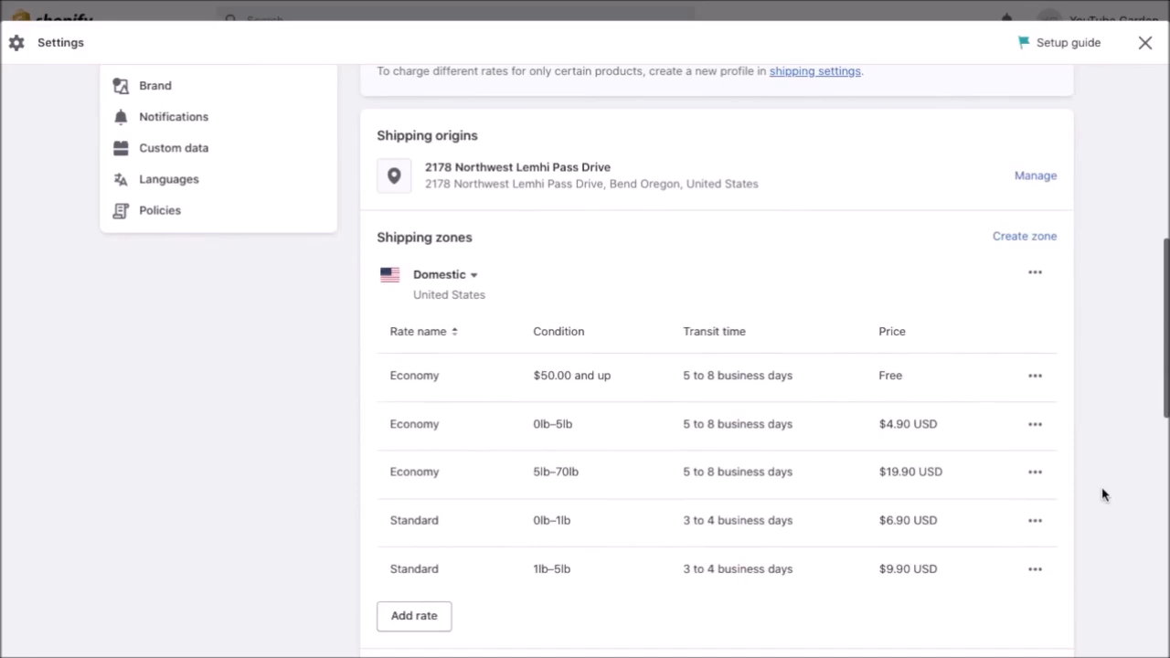
{"action": "scroll", "coordinate": [1103, 495], "scroll_direction": "down", "scroll_amount": 4}
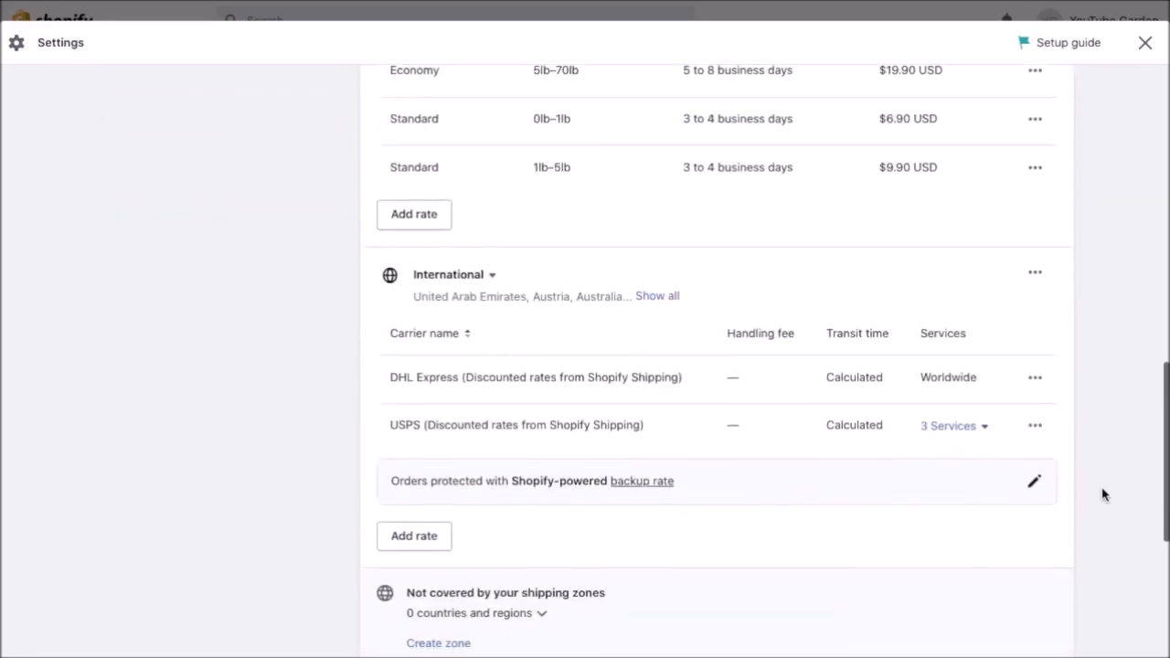
{"action": "scroll", "coordinate": [1103, 494], "scroll_direction": "up", "scroll_amount": 3}
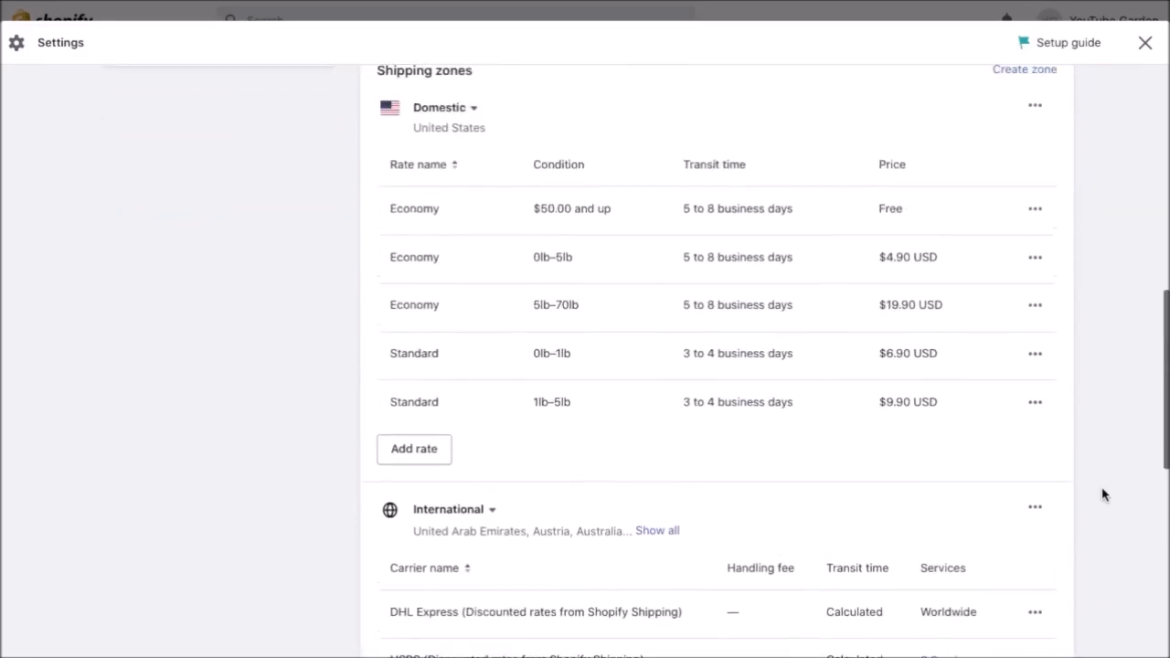
{"action": "scroll", "coordinate": [1103, 495], "scroll_direction": "down", "scroll_amount": 3}
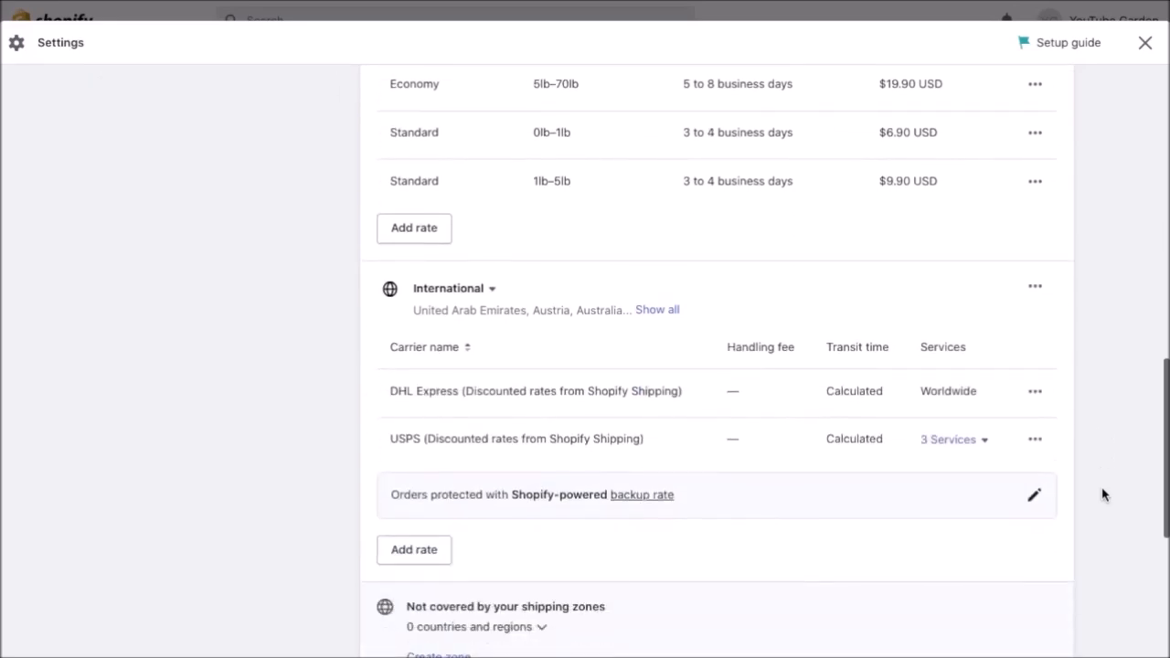
{"action": "scroll", "coordinate": [1103, 495], "scroll_direction": "up", "scroll_amount": 3}
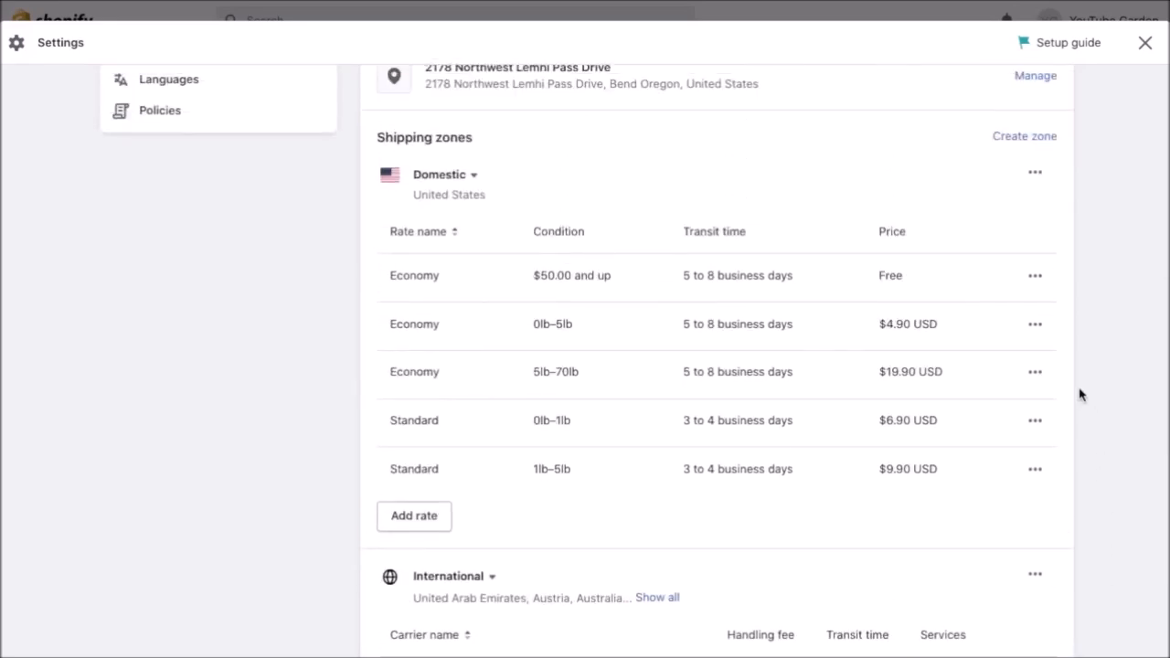
{"action": "left_click", "coordinate": [1036, 326]}
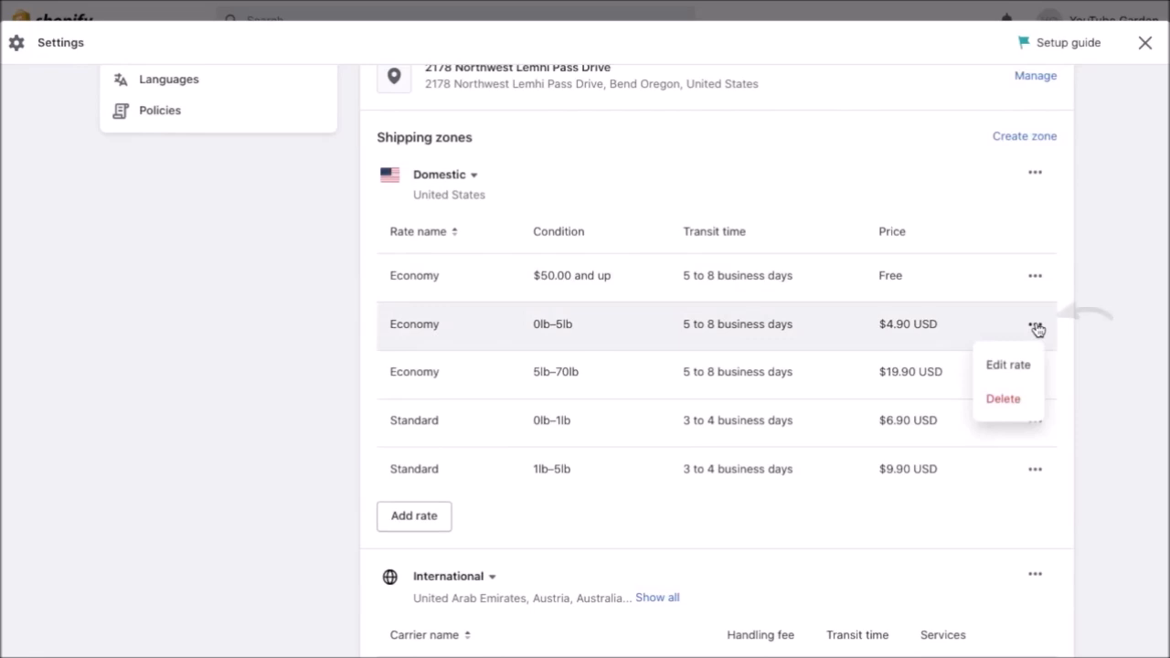
Edit the Economy 0lb–5lb domestic rate and confirm it unchanged at $4.90.
{"action": "left_click", "coordinate": [1020, 365]}
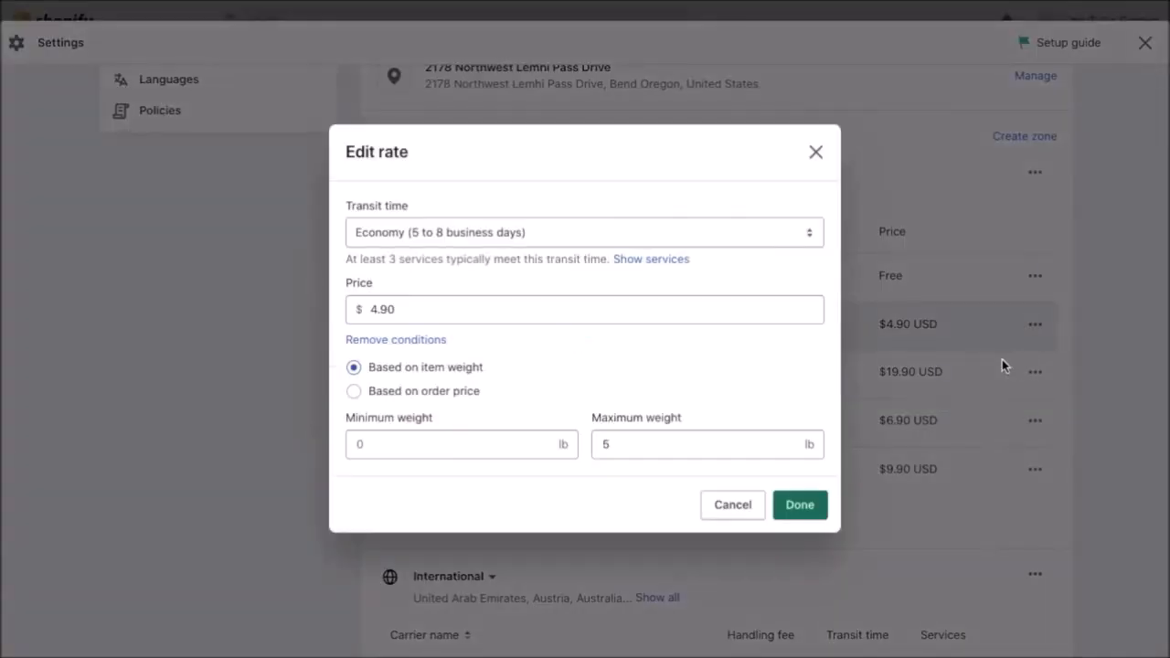
{"action": "left_click", "coordinate": [589, 308]}
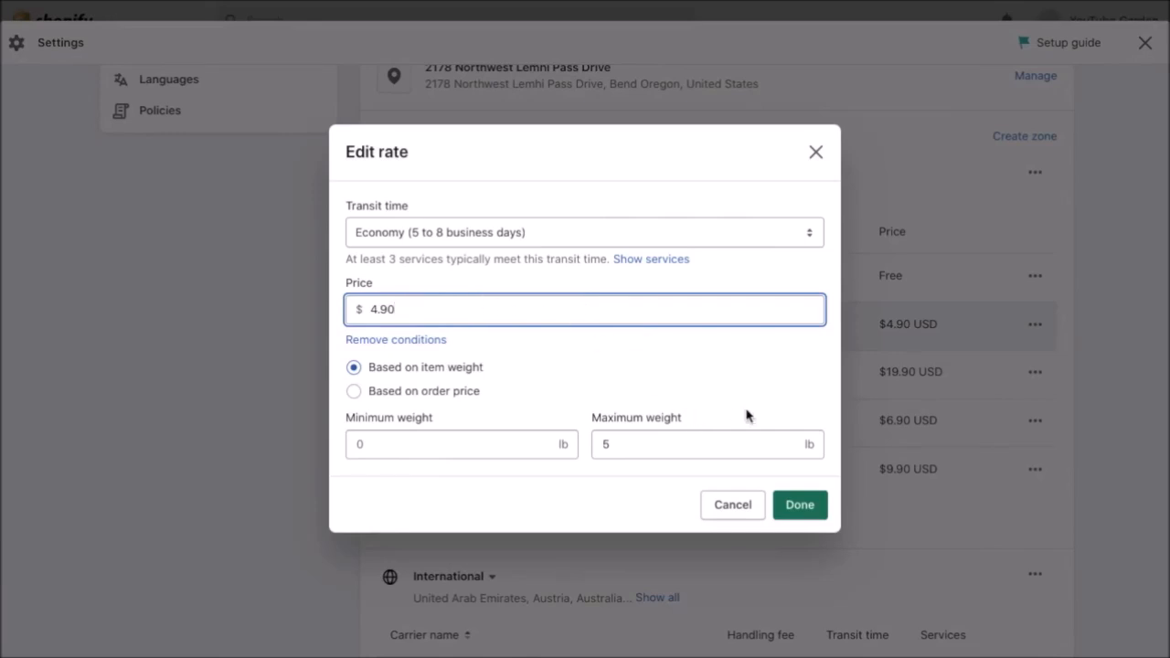
{"action": "left_click", "coordinate": [809, 513]}
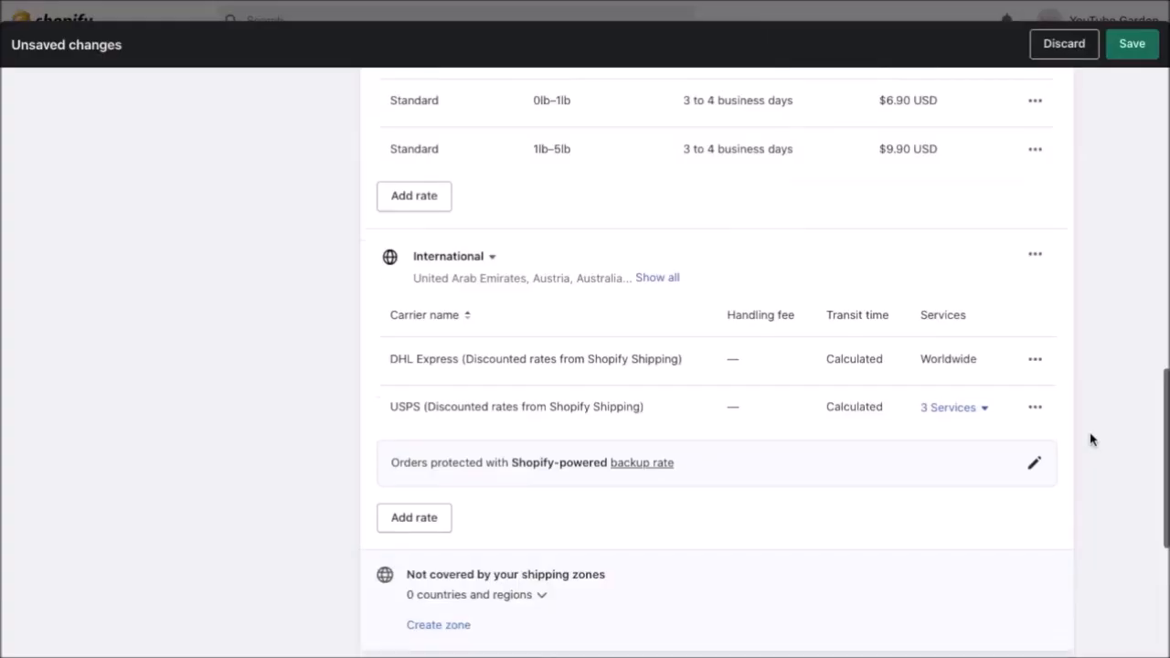
{"action": "scroll", "coordinate": [1094, 442], "scroll_direction": "down", "scroll_amount": 1}
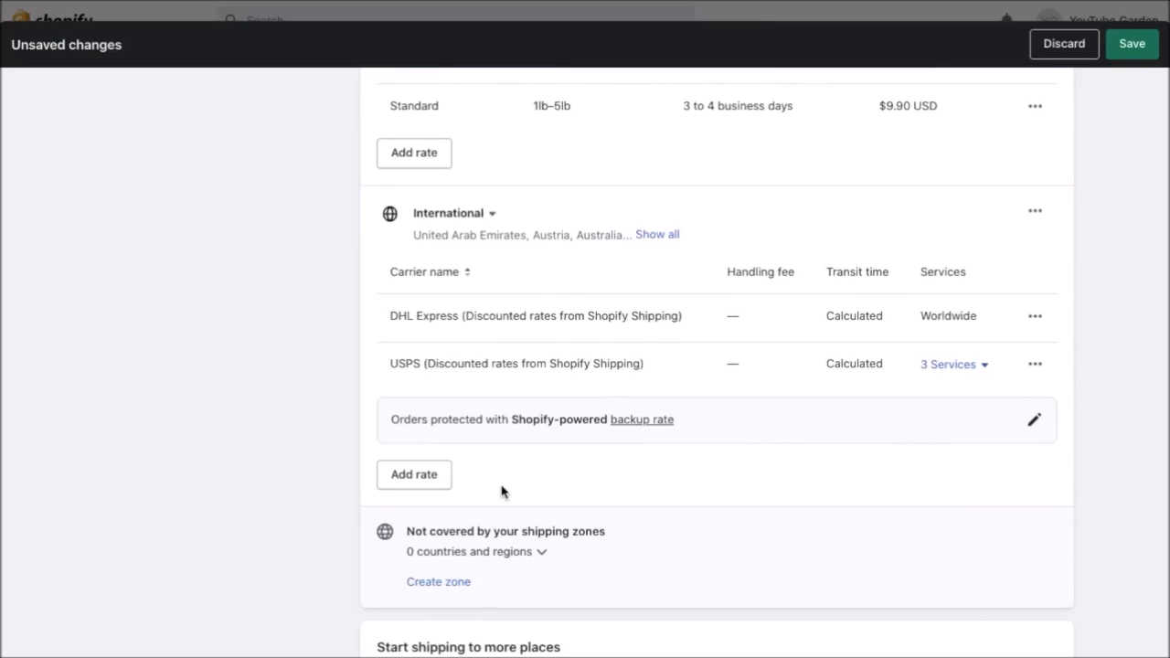
Add an Economy International rate at $9.99 (6 to 18 business days) and save the profile.
{"action": "left_click", "coordinate": [423, 476]}
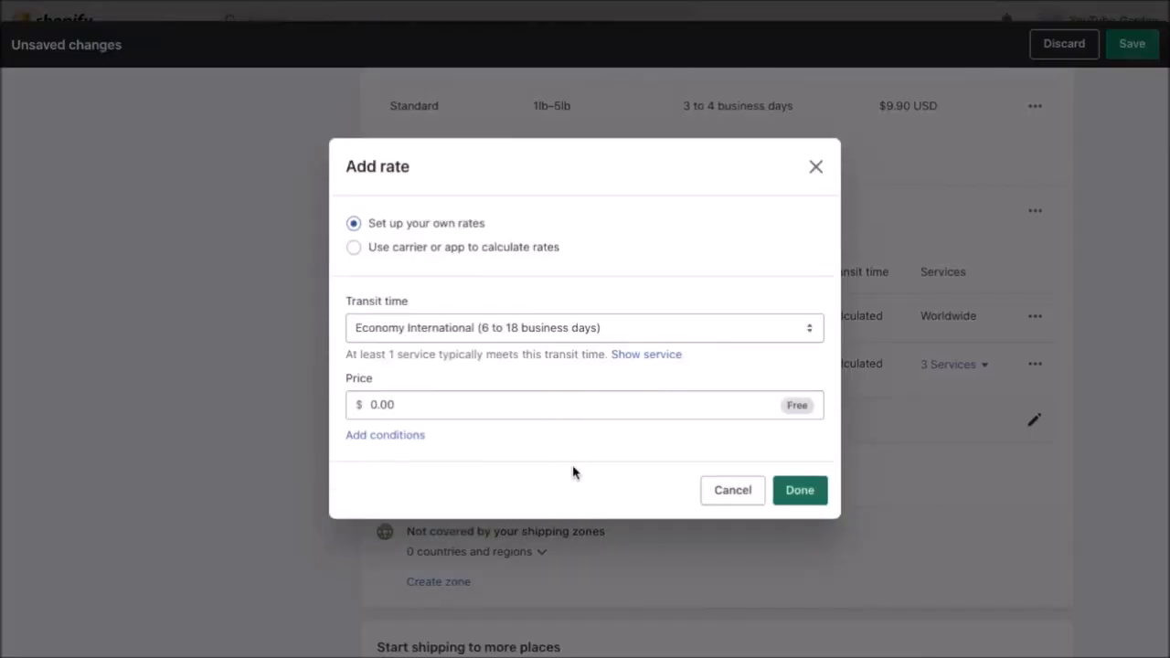
{"action": "left_click", "coordinate": [624, 407]}
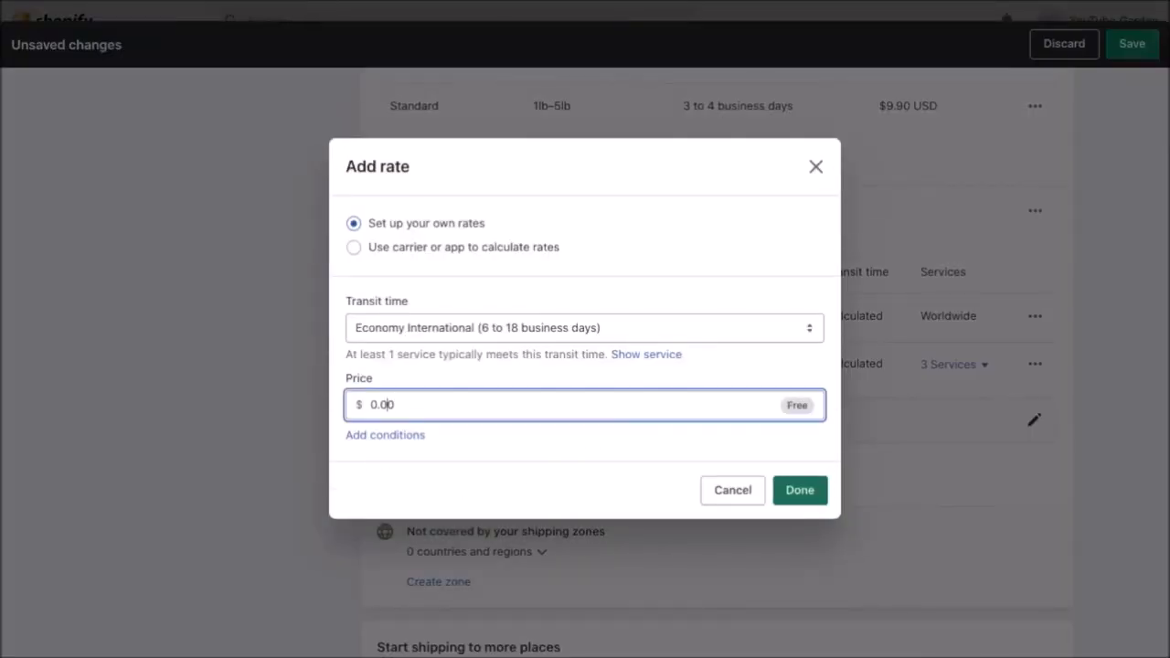
{"action": "key", "text": "BackSpace"}
{"action": "type", "text": "9.99"}
{"action": "left_click", "coordinate": [799, 490]}
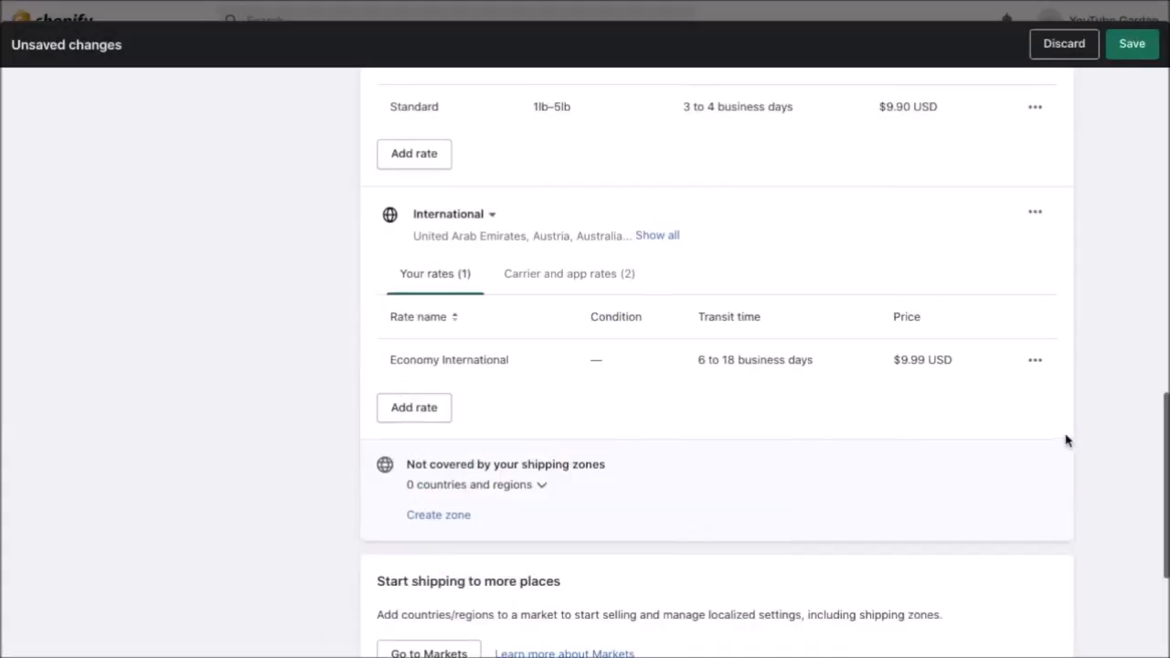
{"action": "scroll", "coordinate": [1066, 439], "scroll_direction": "up", "scroll_amount": 7}
{"action": "left_click", "coordinate": [1130, 46]}
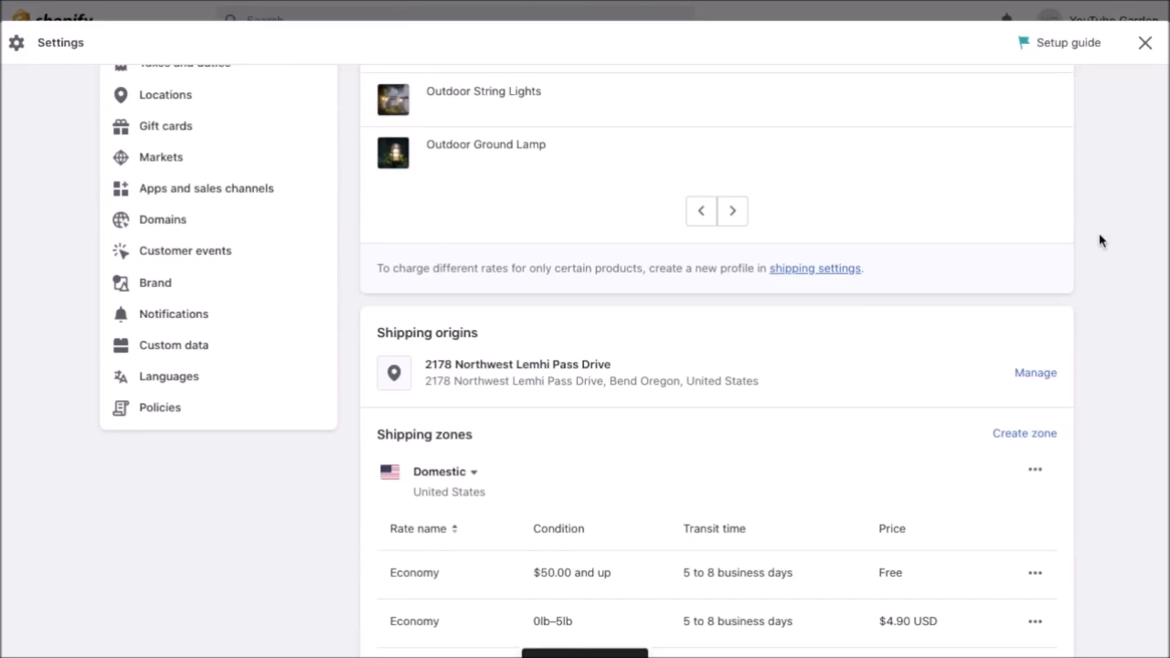
{"action": "scroll", "coordinate": [1098, 240], "scroll_direction": "up", "scroll_amount": 1}
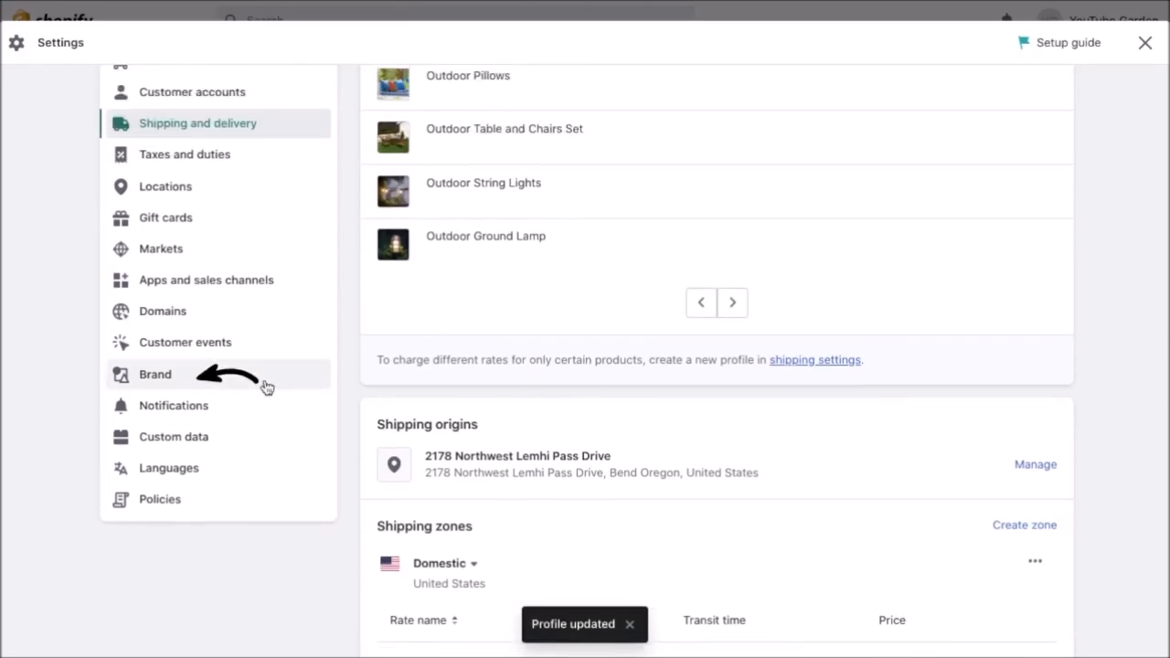
Open Brand settings and inspect the primary #0c8914 and contrasting brand colours.
{"action": "left_click", "coordinate": [220, 382]}
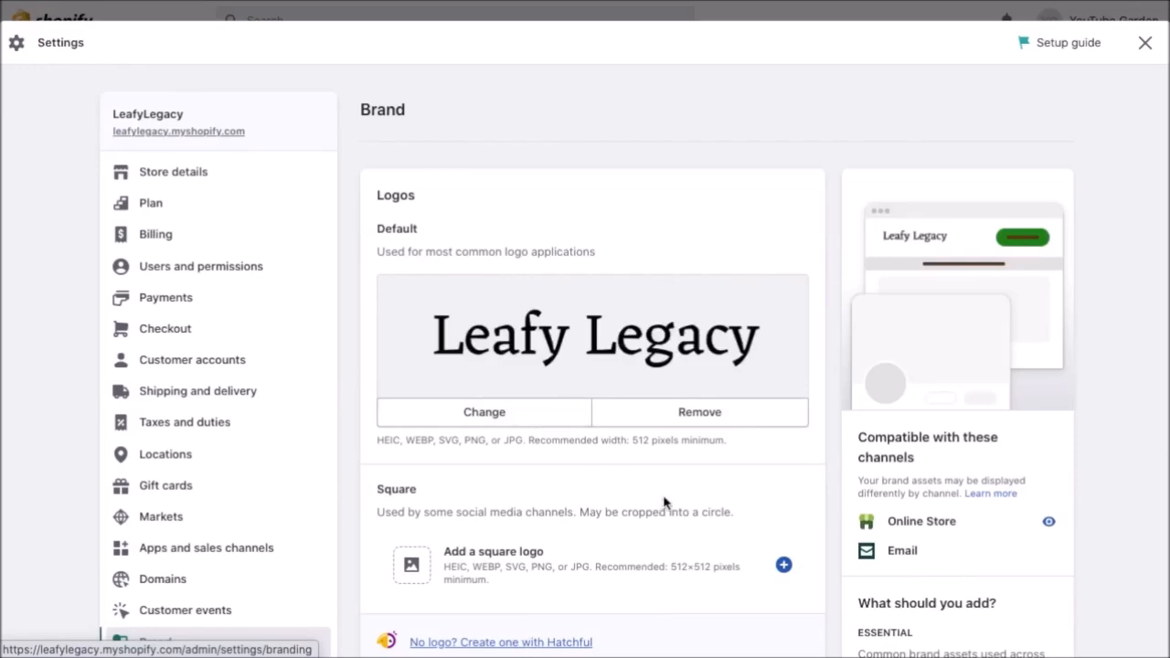
{"action": "scroll", "coordinate": [665, 504], "scroll_direction": "down", "scroll_amount": 5}
{"action": "scroll", "coordinate": [665, 504], "scroll_direction": "down", "scroll_amount": 1}
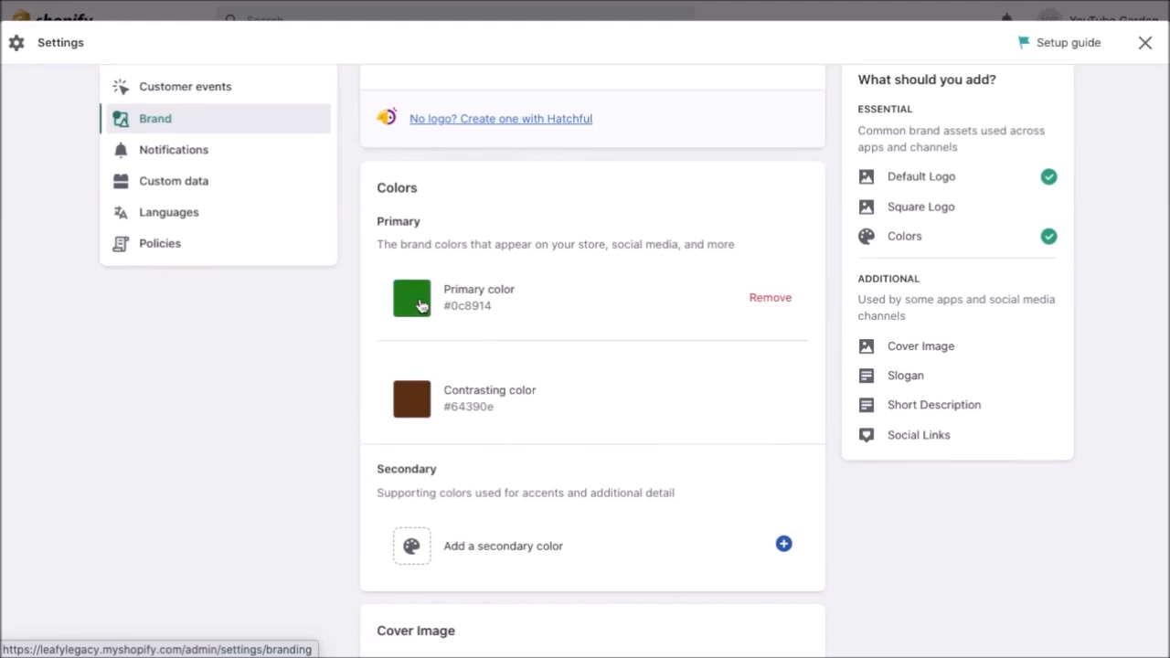
{"action": "left_click", "coordinate": [419, 303]}
{"action": "left_click", "coordinate": [337, 311]}
{"action": "left_click", "coordinate": [410, 382]}
{"action": "left_click", "coordinate": [346, 368]}
Check which social networks are offered for brand social links, adding none.
{"action": "scroll", "coordinate": [352, 478], "scroll_direction": "down", "scroll_amount": 8}
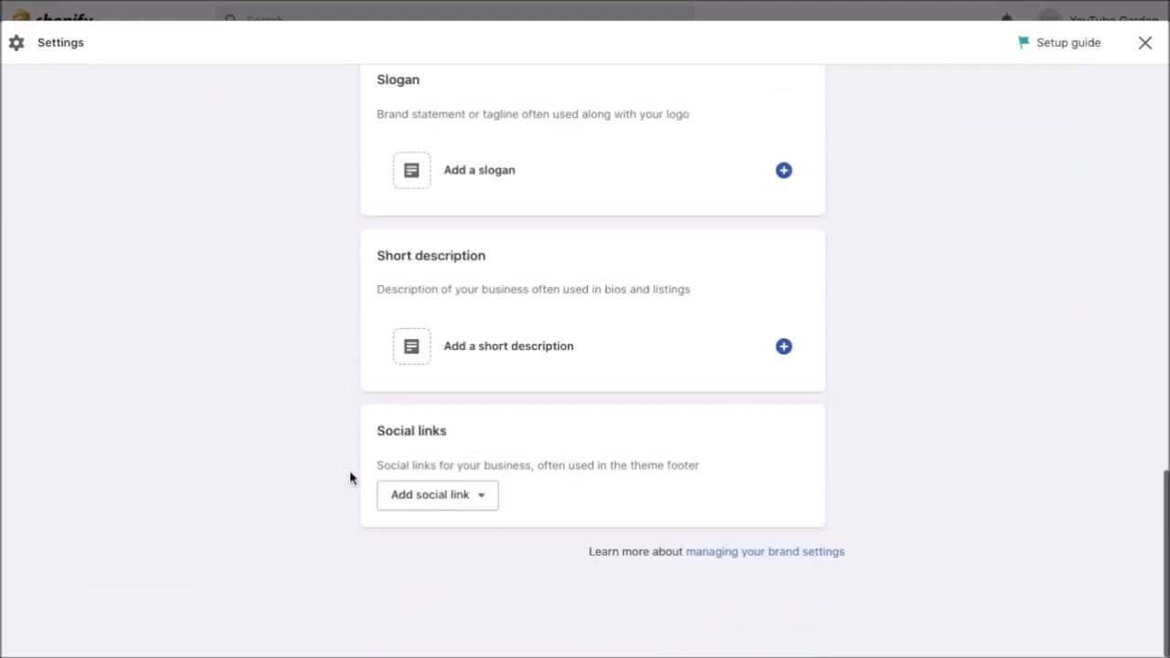
{"action": "left_click", "coordinate": [439, 500]}
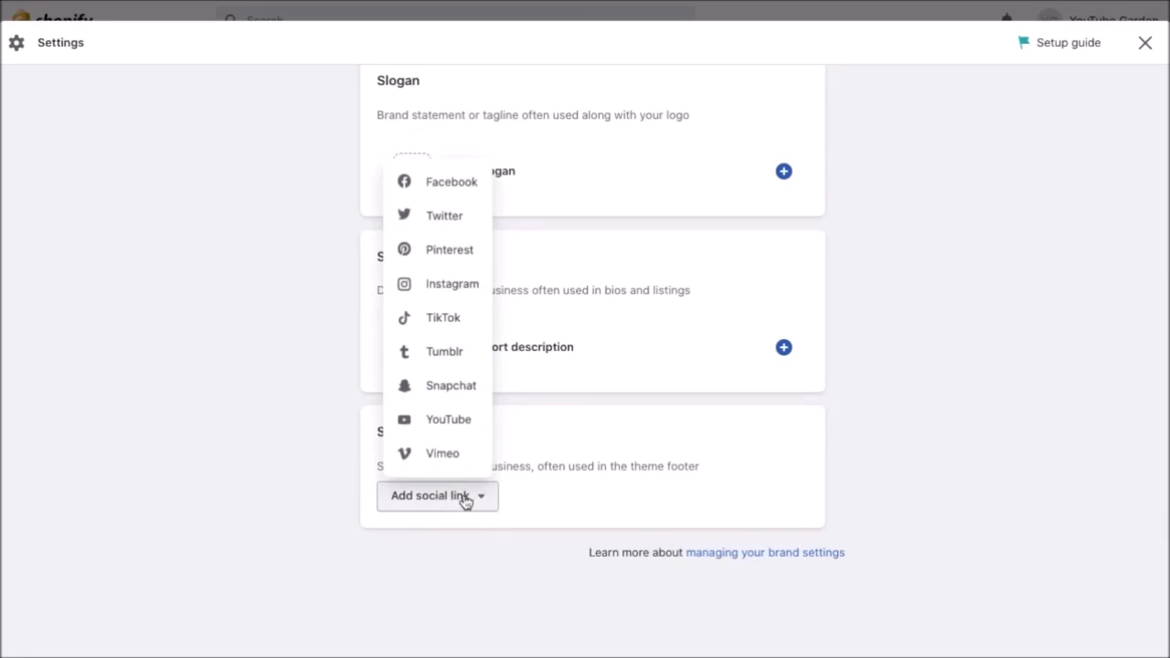
{"action": "left_click", "coordinate": [539, 504]}
{"action": "scroll", "coordinate": [539, 504], "scroll_direction": "up", "scroll_amount": 10}
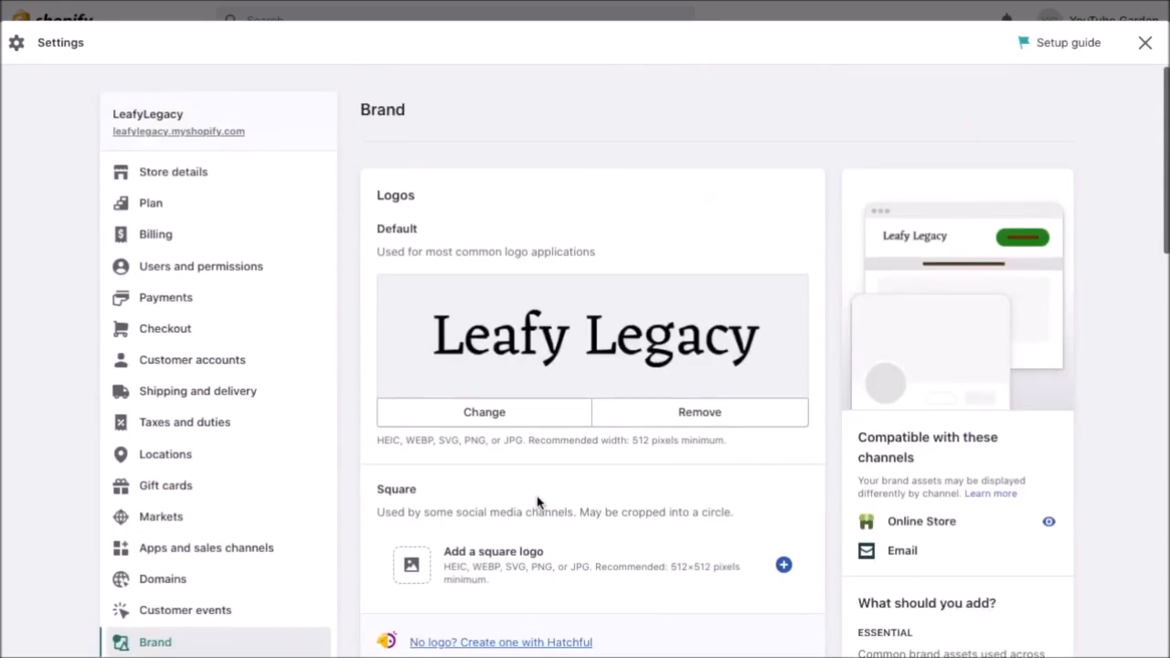
{"action": "scroll", "coordinate": [538, 504], "scroll_direction": "down", "scroll_amount": 3}
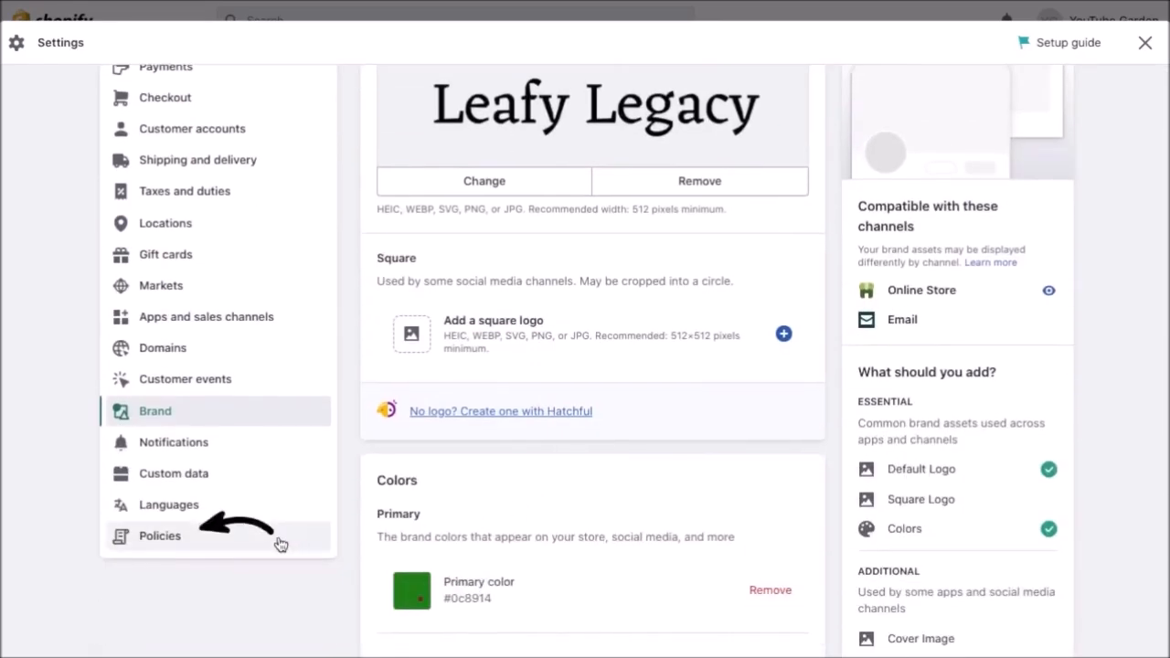
Open store Policies and fill the Privacy policy from the template.
{"action": "left_click", "coordinate": [278, 543]}
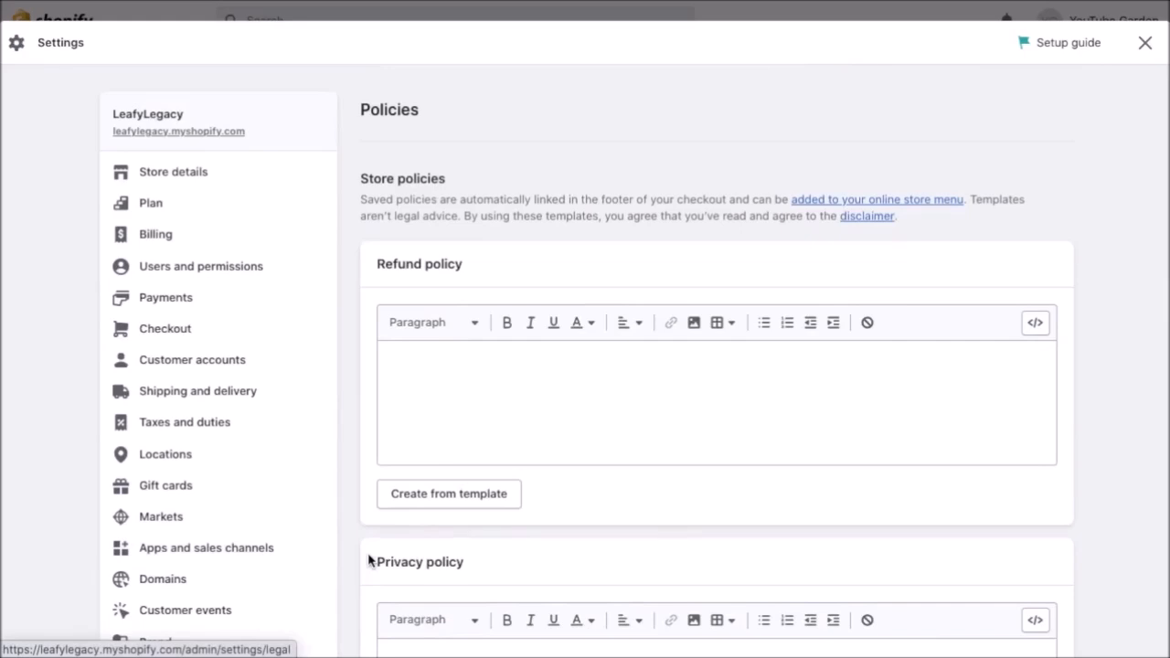
{"action": "scroll", "coordinate": [369, 561], "scroll_direction": "down", "scroll_amount": 3}
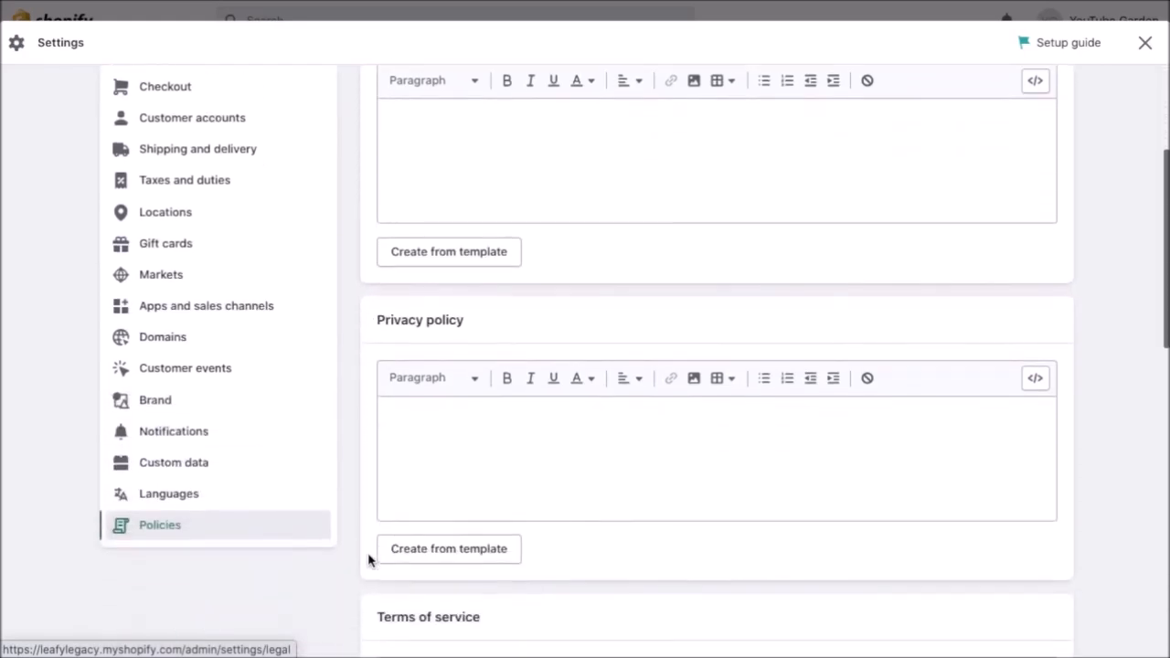
{"action": "scroll", "coordinate": [369, 558], "scroll_direction": "down", "scroll_amount": 2}
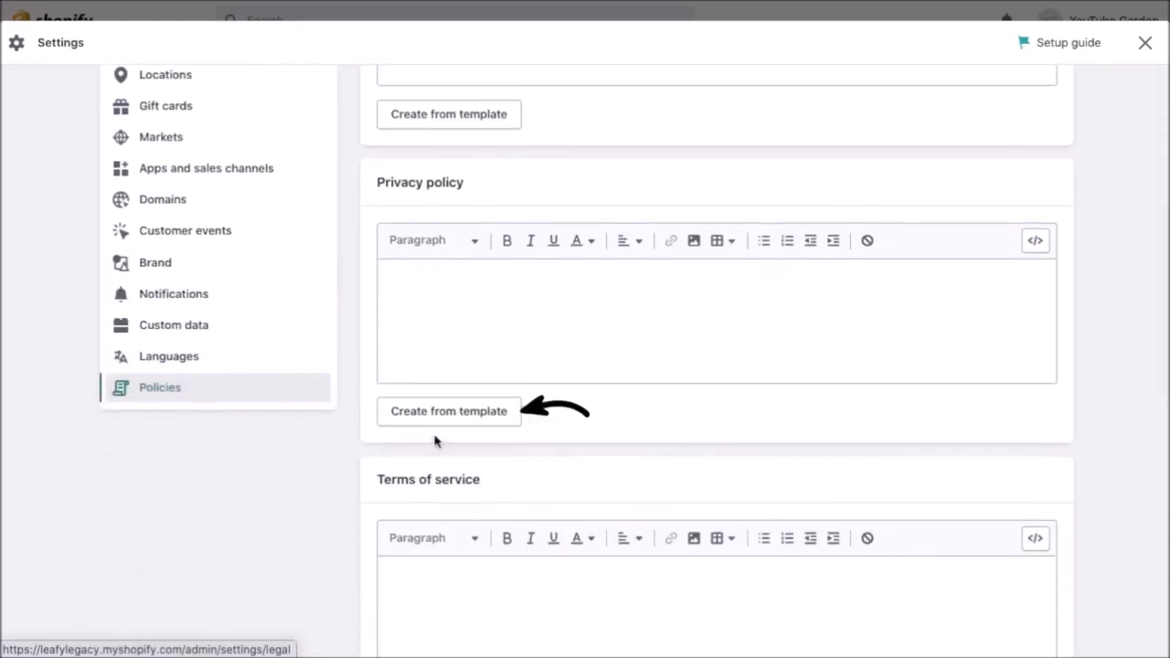
{"action": "left_click", "coordinate": [445, 419]}
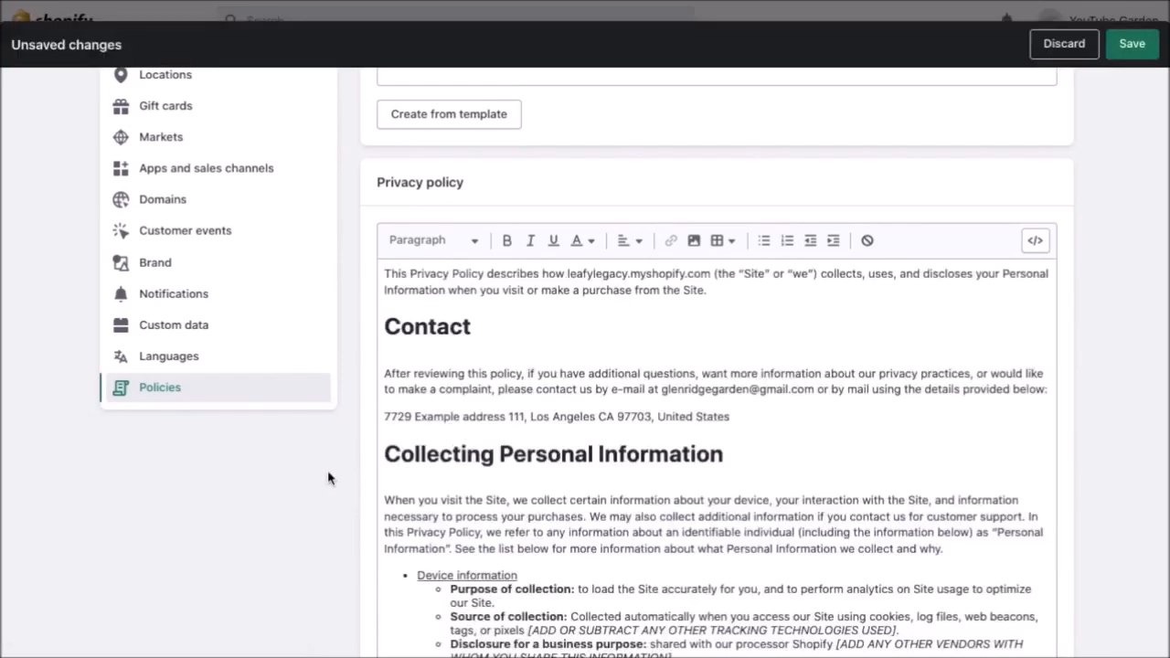
Fill the Terms of service from the template and save the policies.
{"action": "scroll", "coordinate": [334, 514], "scroll_direction": "down", "scroll_amount": 2}
{"action": "scroll", "coordinate": [333, 514], "scroll_direction": "down", "scroll_amount": 2}
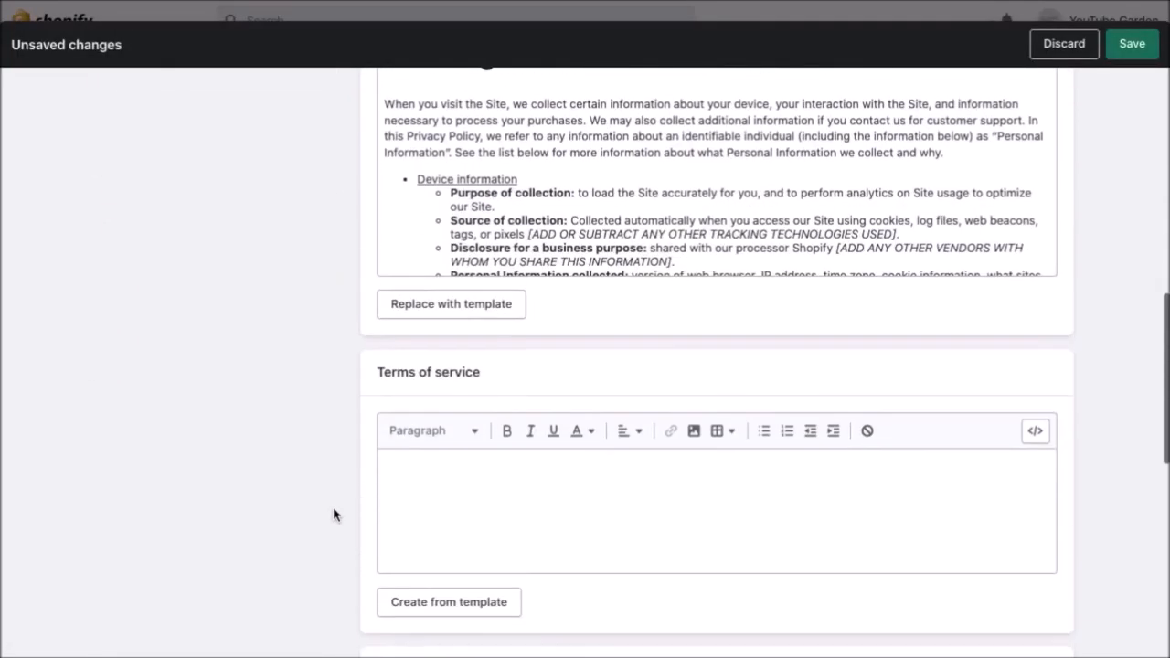
{"action": "scroll", "coordinate": [333, 512], "scroll_direction": "down", "scroll_amount": 2}
{"action": "left_click", "coordinate": [431, 437]}
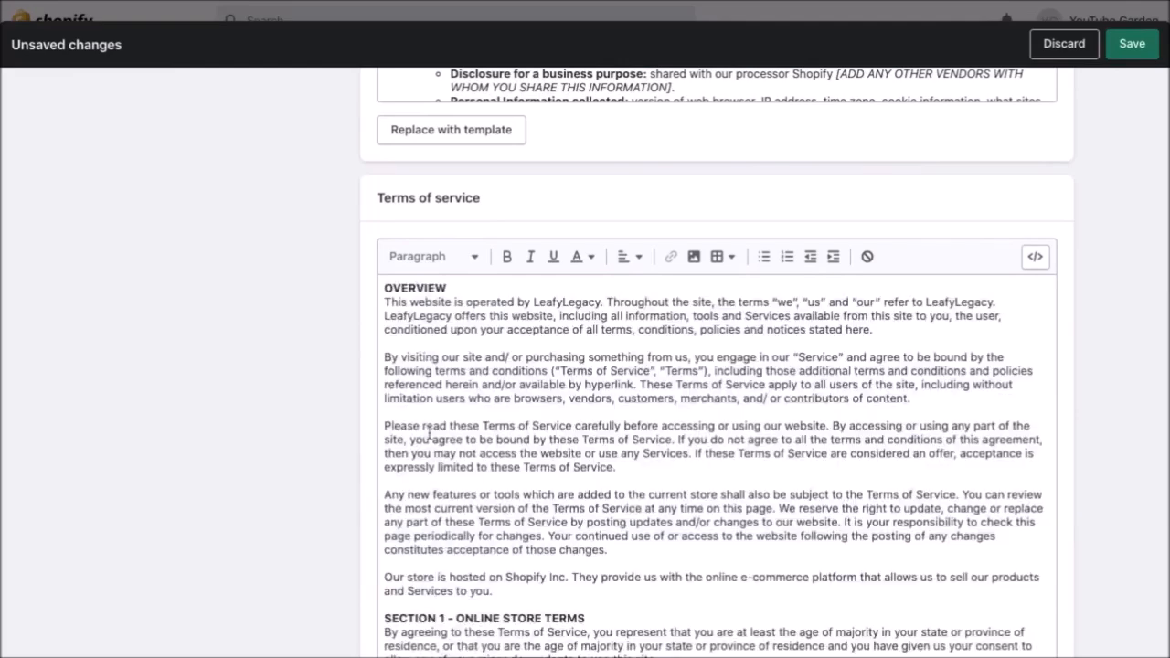
{"action": "scroll", "coordinate": [333, 444], "scroll_direction": "up", "scroll_amount": 5}
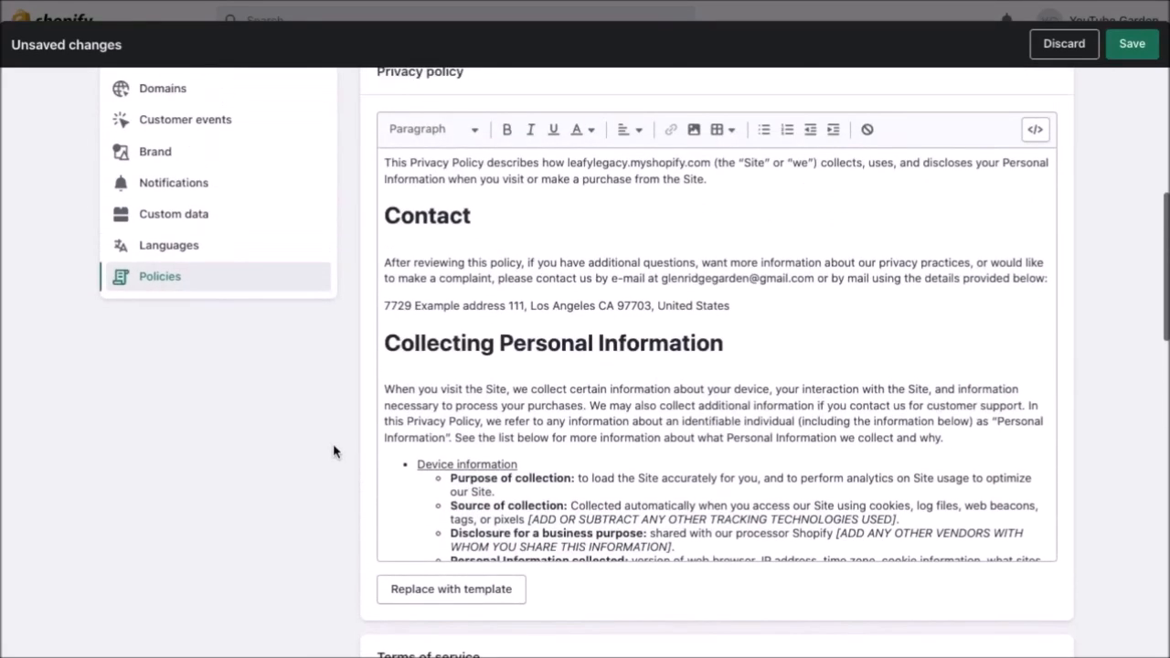
{"action": "scroll", "coordinate": [333, 491], "scroll_direction": "up", "scroll_amount": 1}
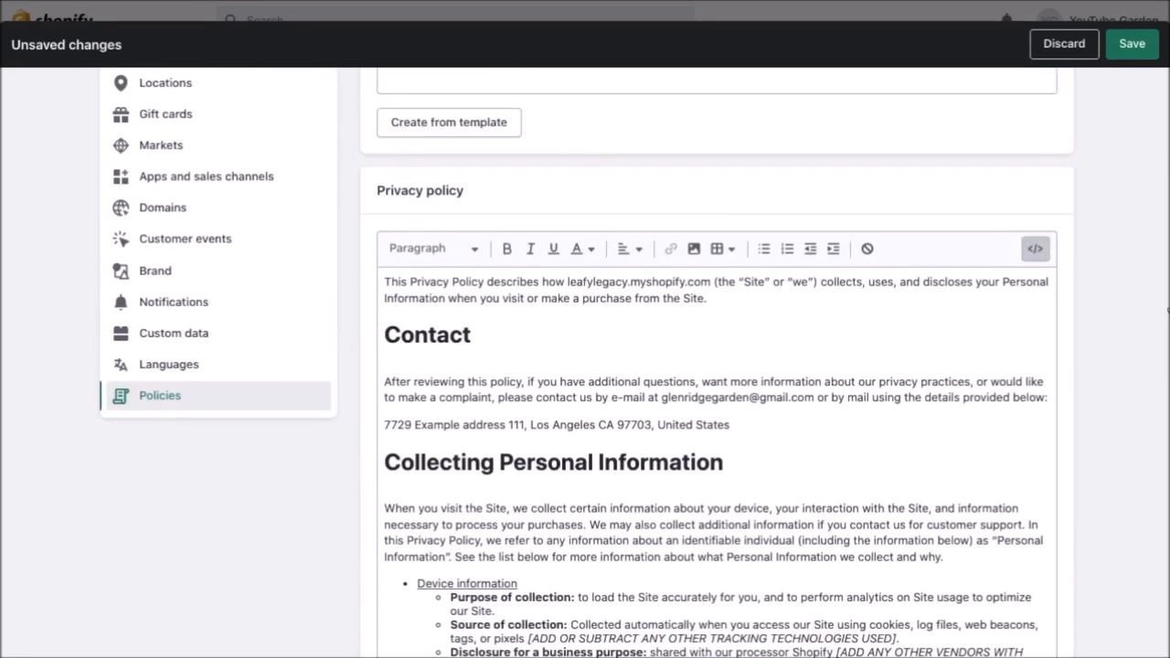
{"action": "scroll", "coordinate": [1098, 327], "scroll_direction": "up", "scroll_amount": 3}
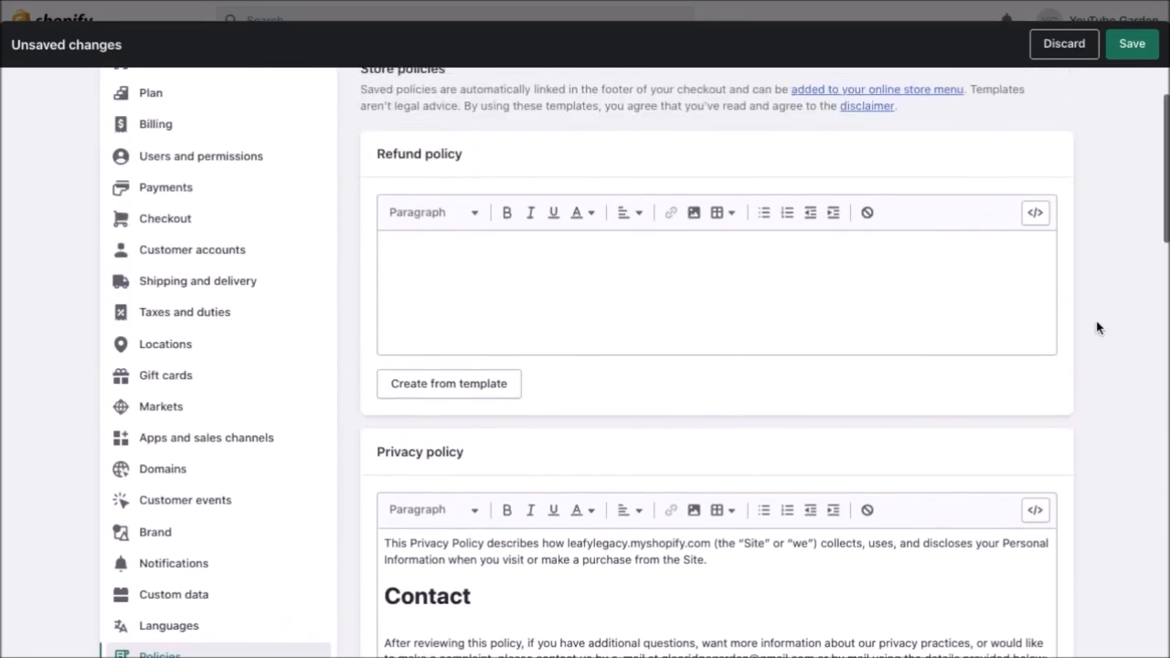
{"action": "scroll", "coordinate": [1097, 328], "scroll_direction": "up", "scroll_amount": 2}
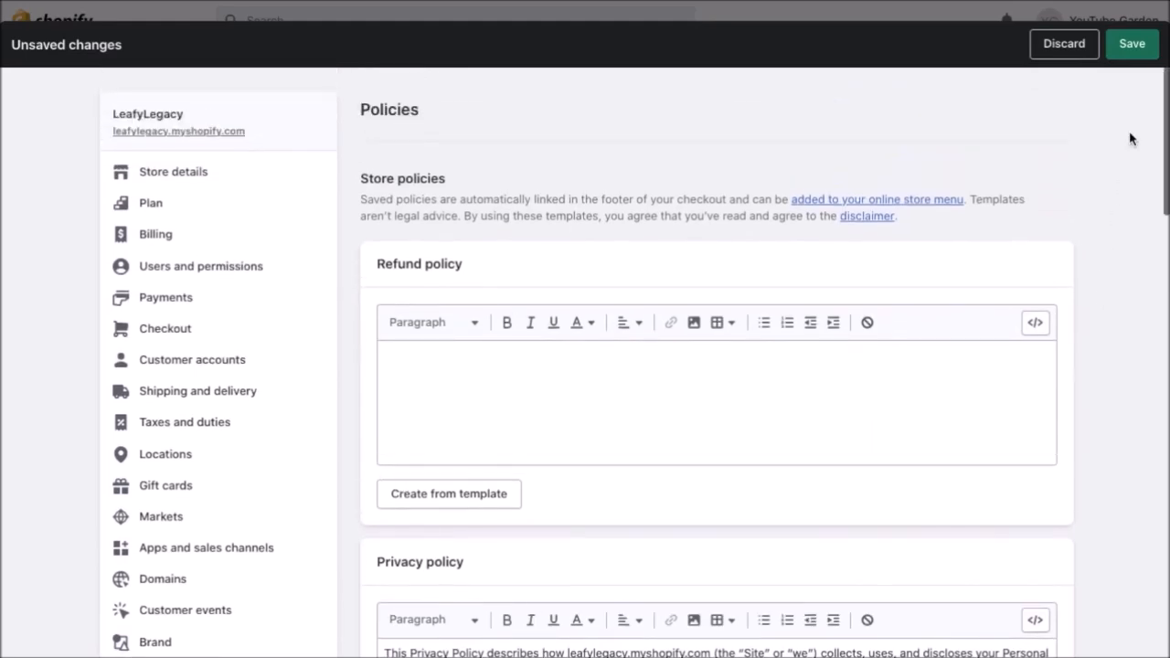
{"action": "left_click", "coordinate": [1138, 53]}
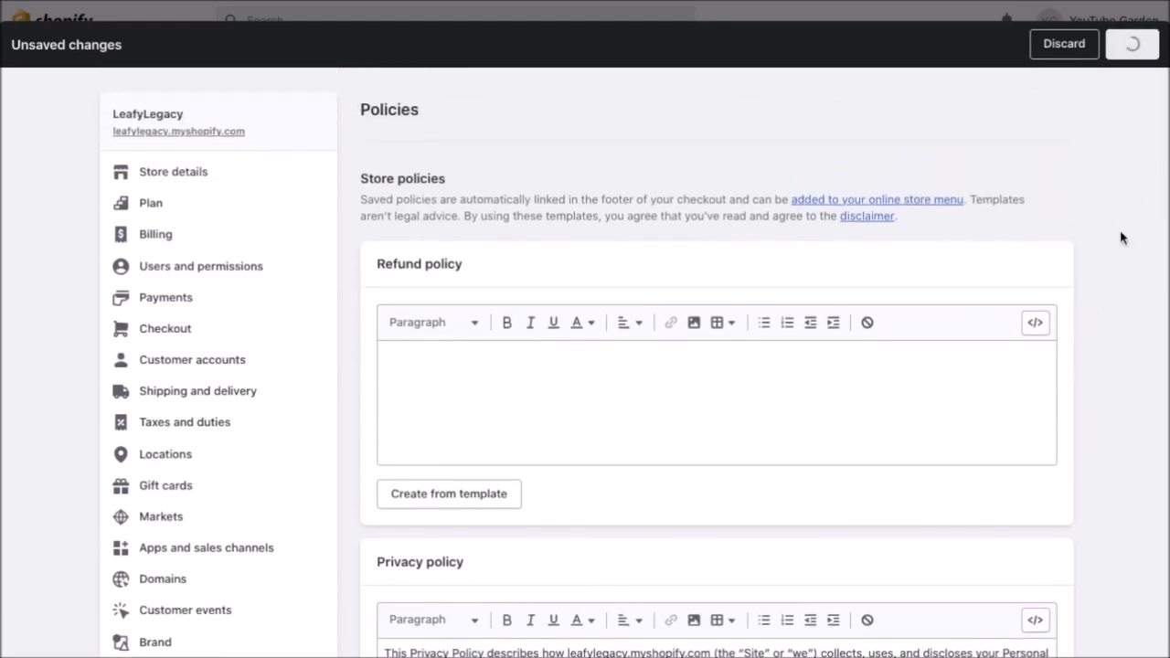
{"action": "scroll", "coordinate": [1101, 405], "scroll_direction": "down", "scroll_amount": 2}
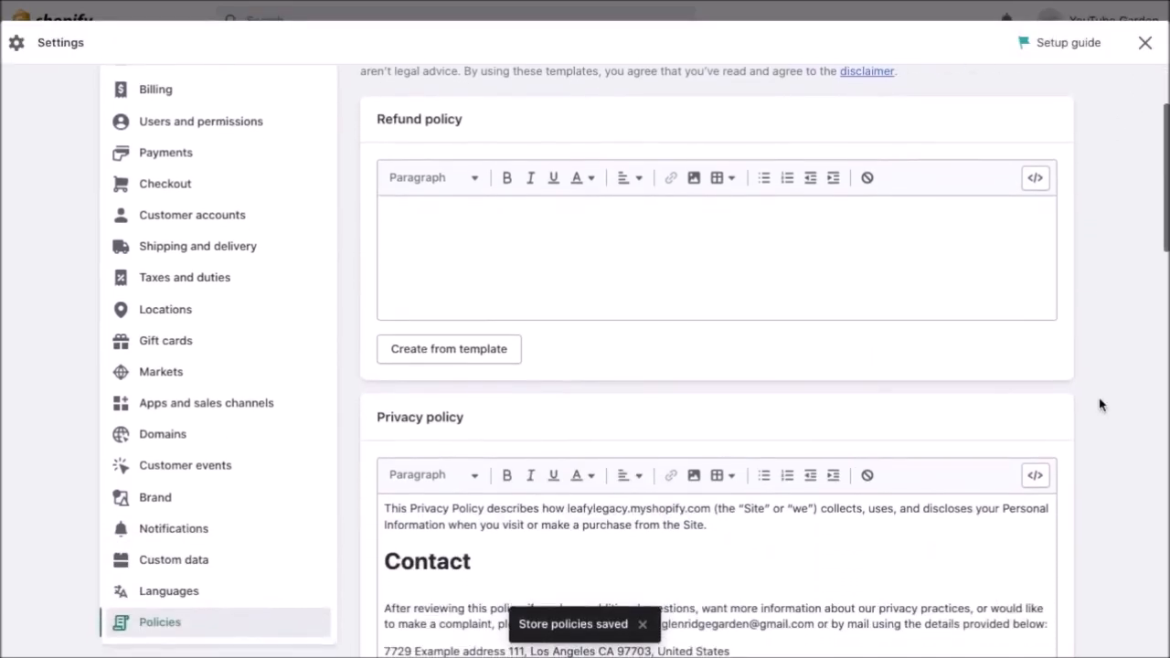
Open Domains and browse available leafylegacy domain names and prices under Buy new domain.
{"action": "left_click", "coordinate": [163, 435]}
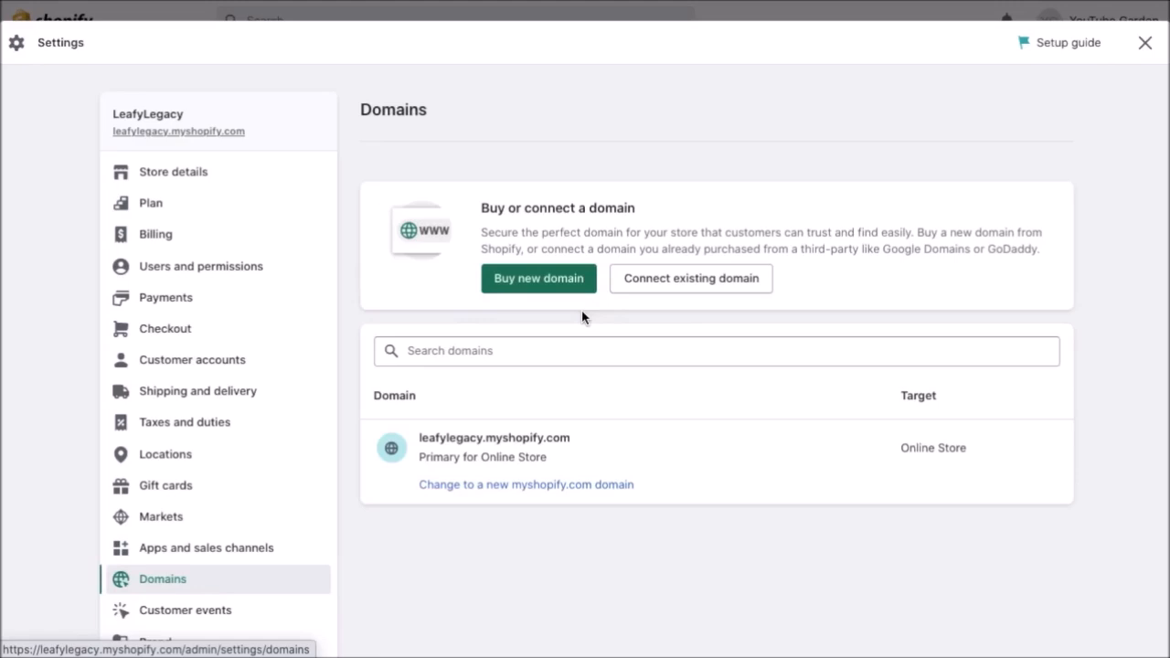
{"action": "left_click", "coordinate": [552, 281]}
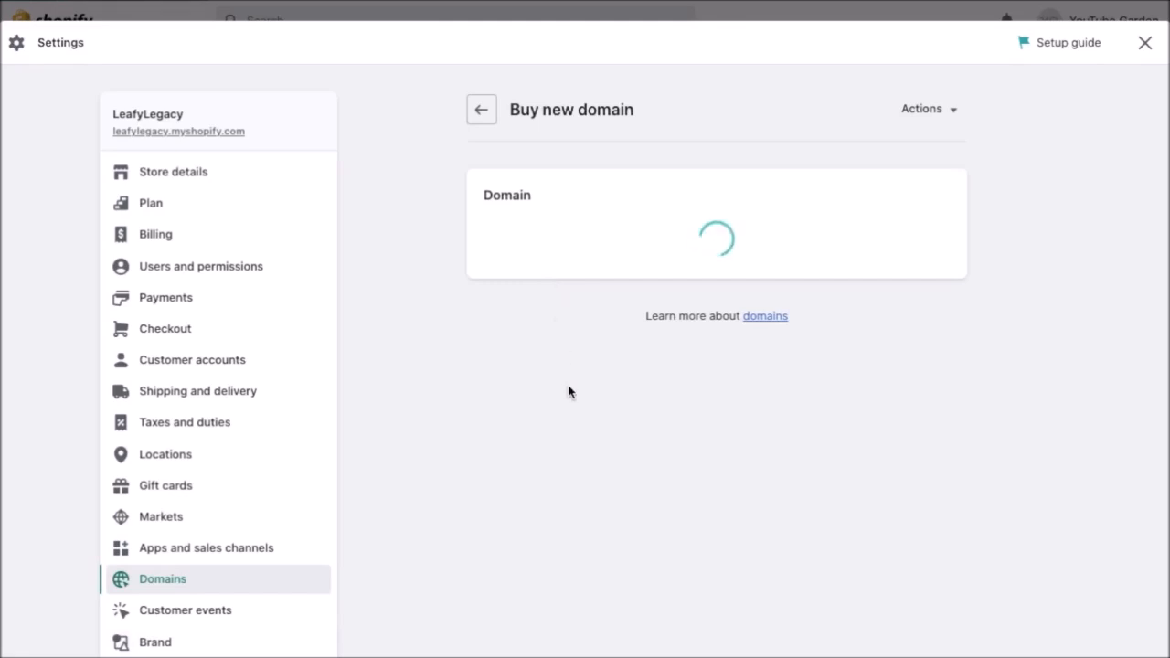
{"action": "type", "text": "leafylegacy"}
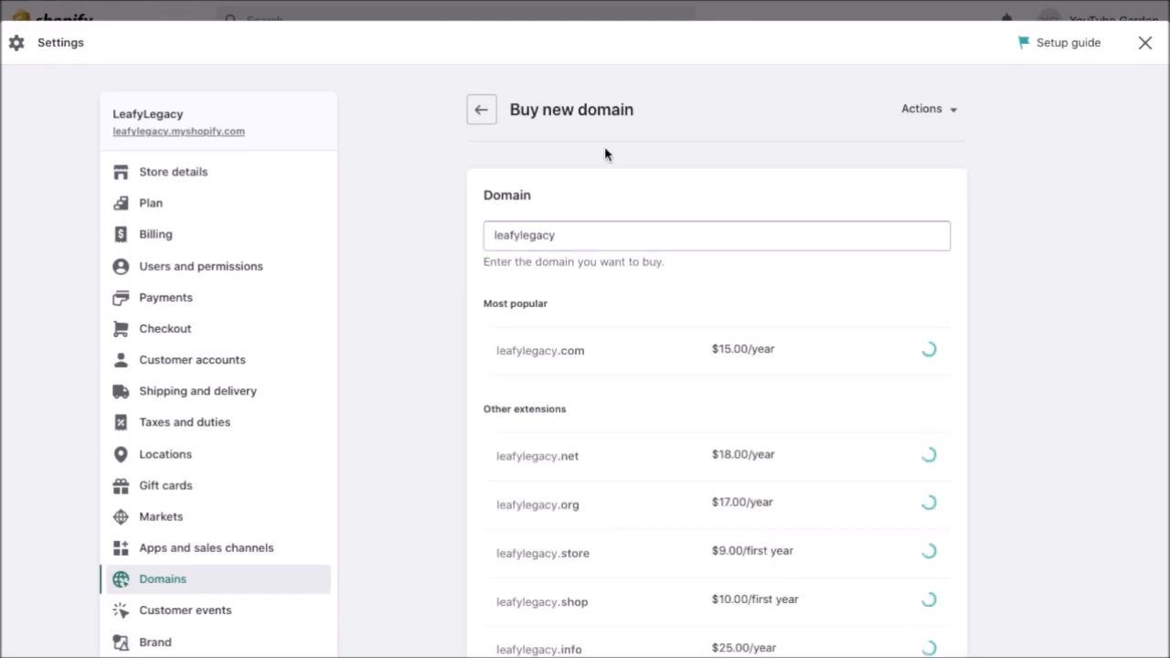
{"action": "left_click", "coordinate": [483, 112]}
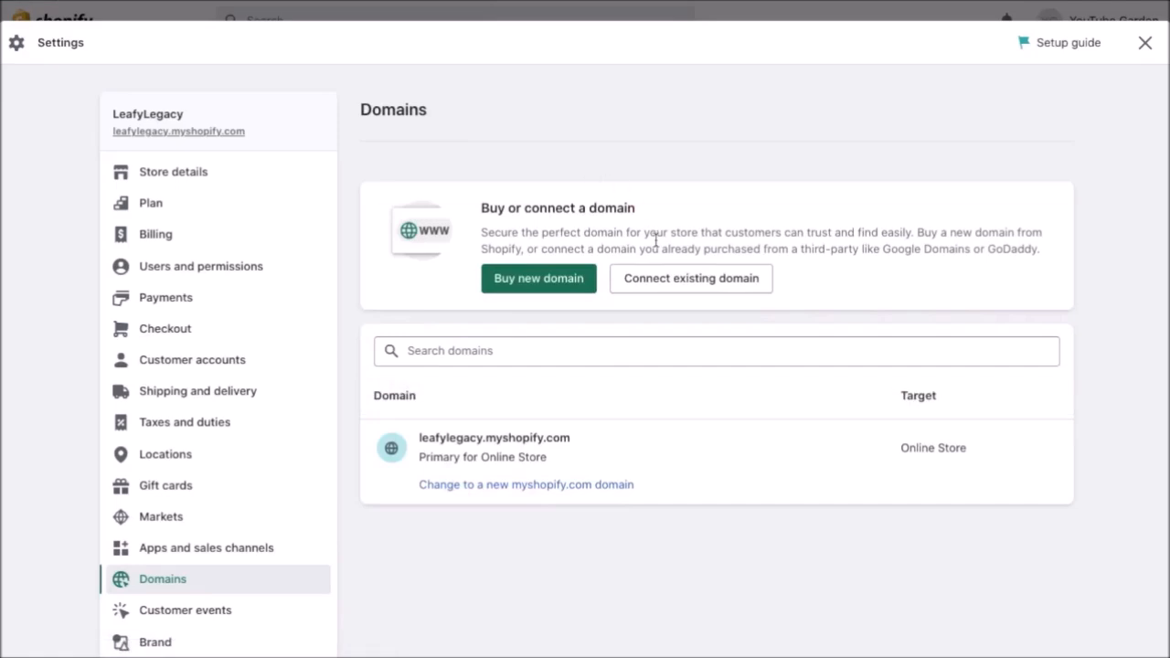
View the Connect existing domain option, then close Settings.
{"action": "left_click", "coordinate": [674, 281]}
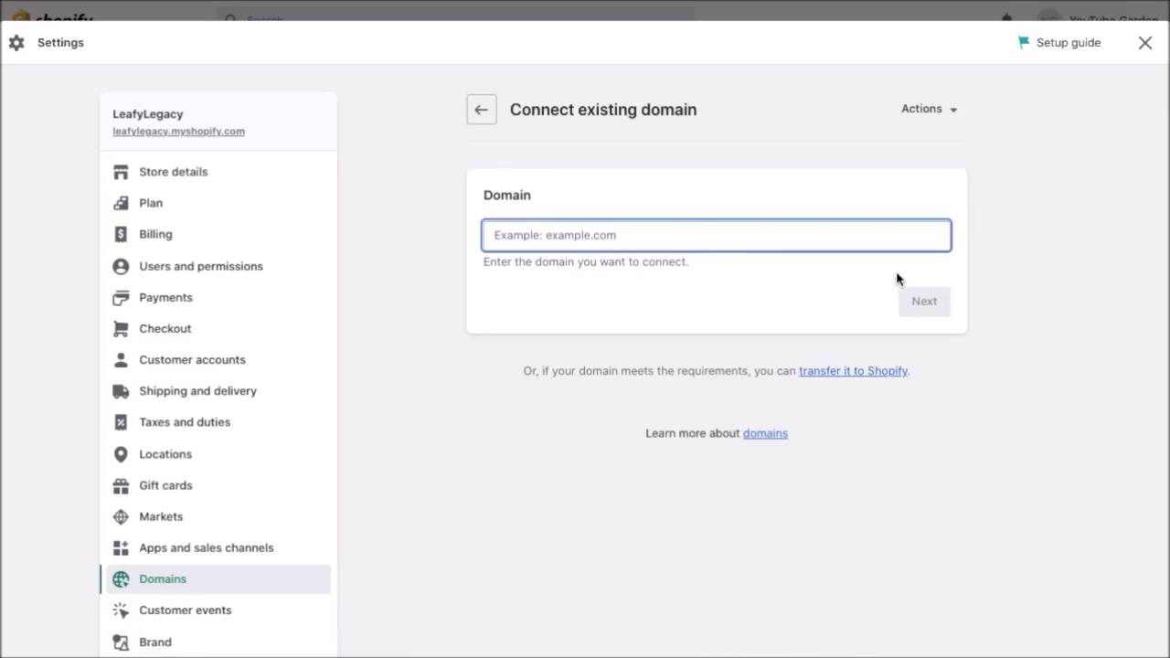
{"action": "left_click", "coordinate": [482, 115]}
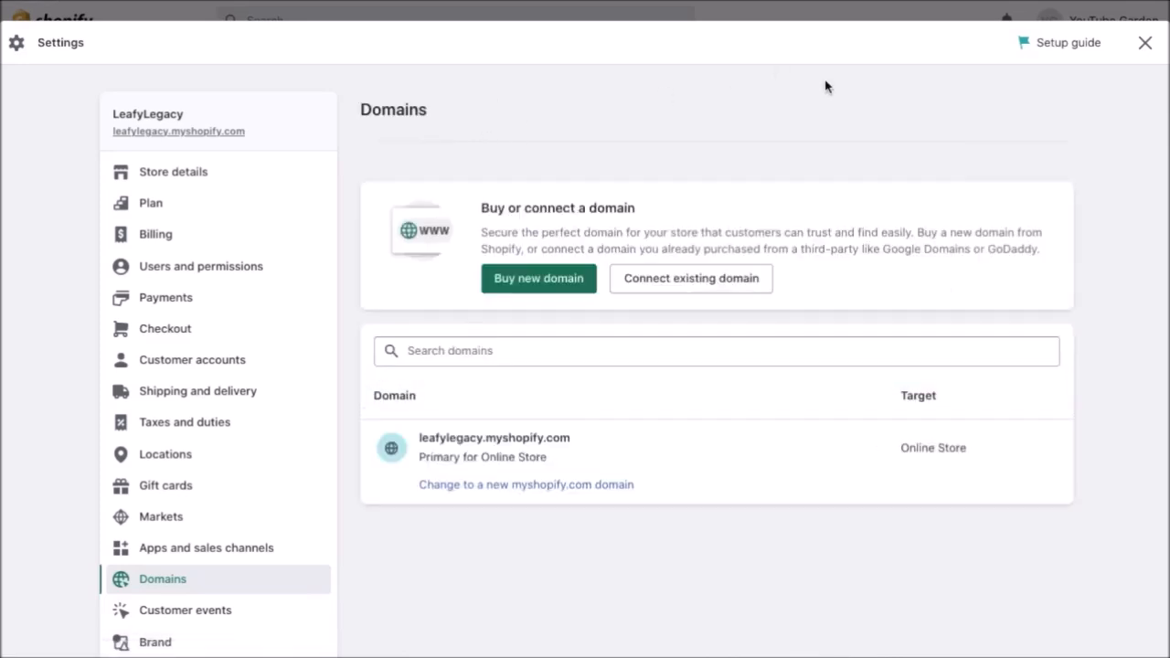
{"action": "left_click", "coordinate": [1144, 44]}
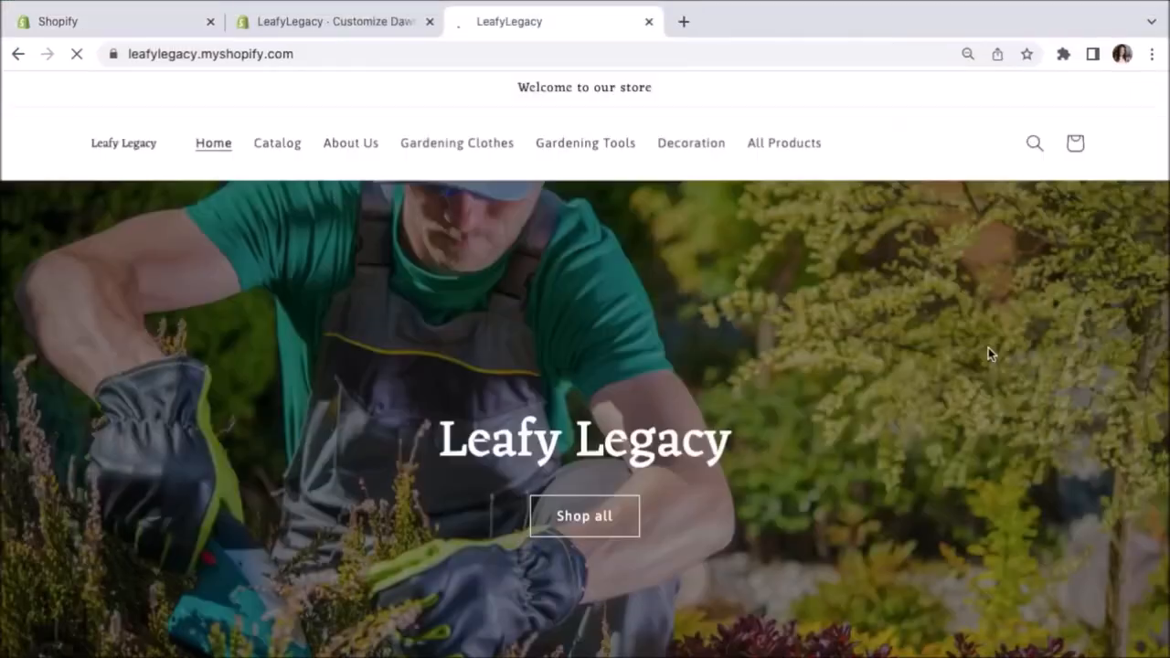
Browse the storefront and open the Men's Green Gardening Overall product page.
{"action": "scroll", "coordinate": [988, 348], "scroll_direction": "down", "scroll_amount": 6}
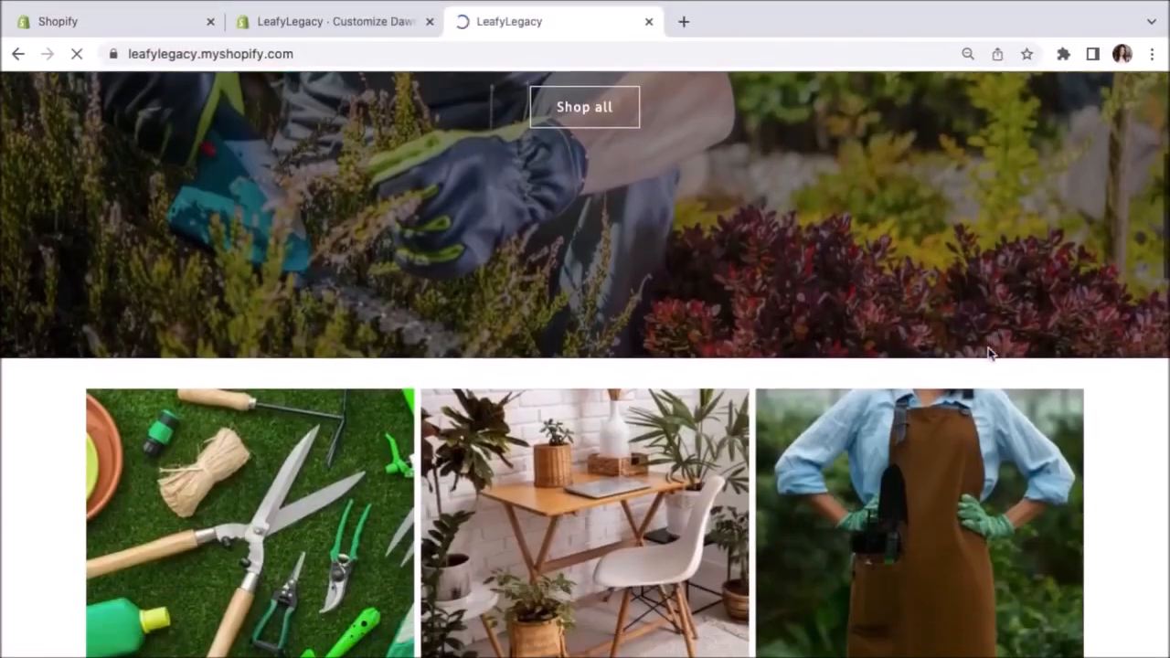
{"action": "scroll", "coordinate": [1109, 513], "scroll_direction": "down", "scroll_amount": 10}
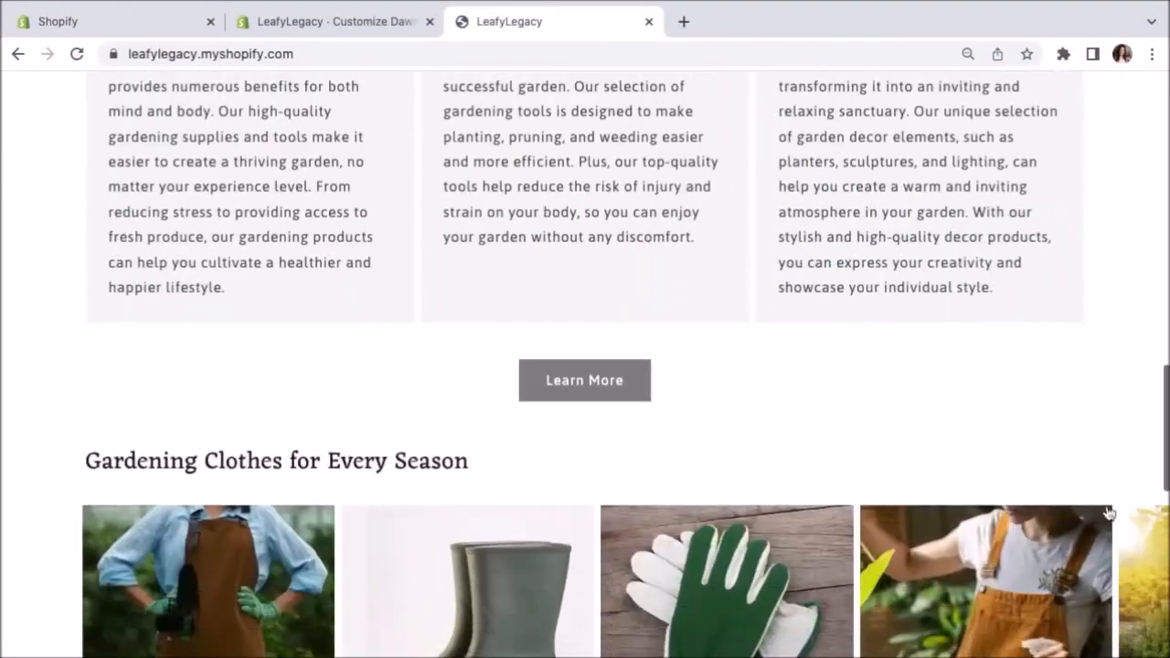
{"action": "scroll", "coordinate": [964, 548], "scroll_direction": "up", "scroll_amount": 2}
{"action": "scroll", "coordinate": [1031, 450], "scroll_direction": "right", "scroll_amount": 5}
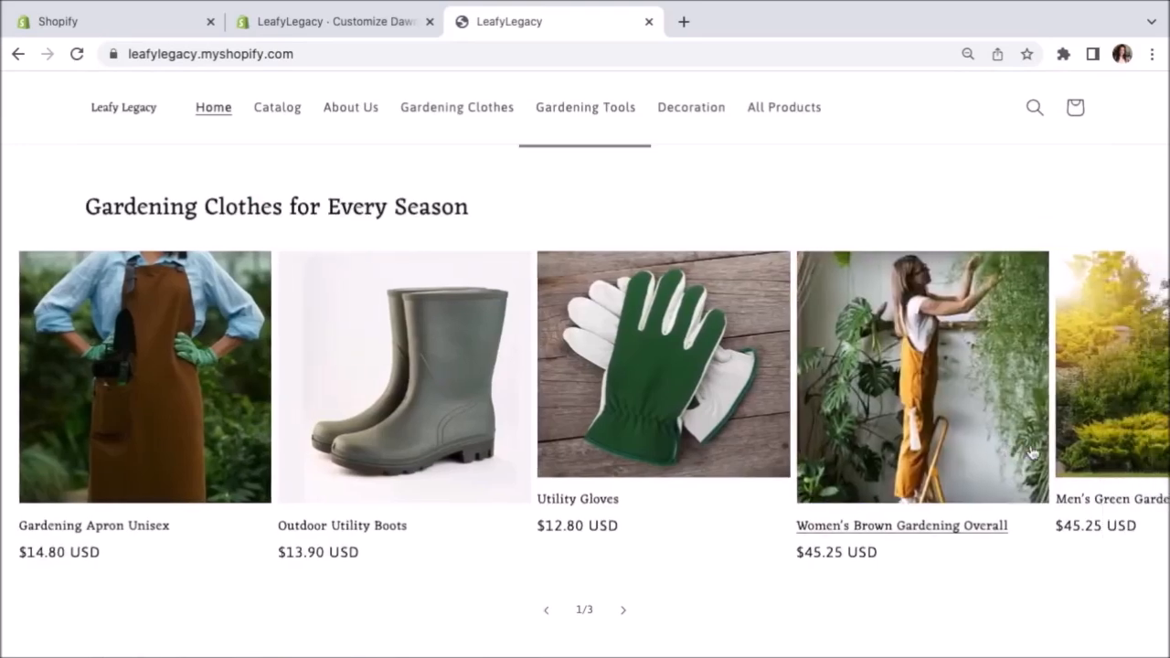
{"action": "scroll", "coordinate": [1031, 450], "scroll_direction": "right", "scroll_amount": 1}
{"action": "left_click", "coordinate": [785, 440]}
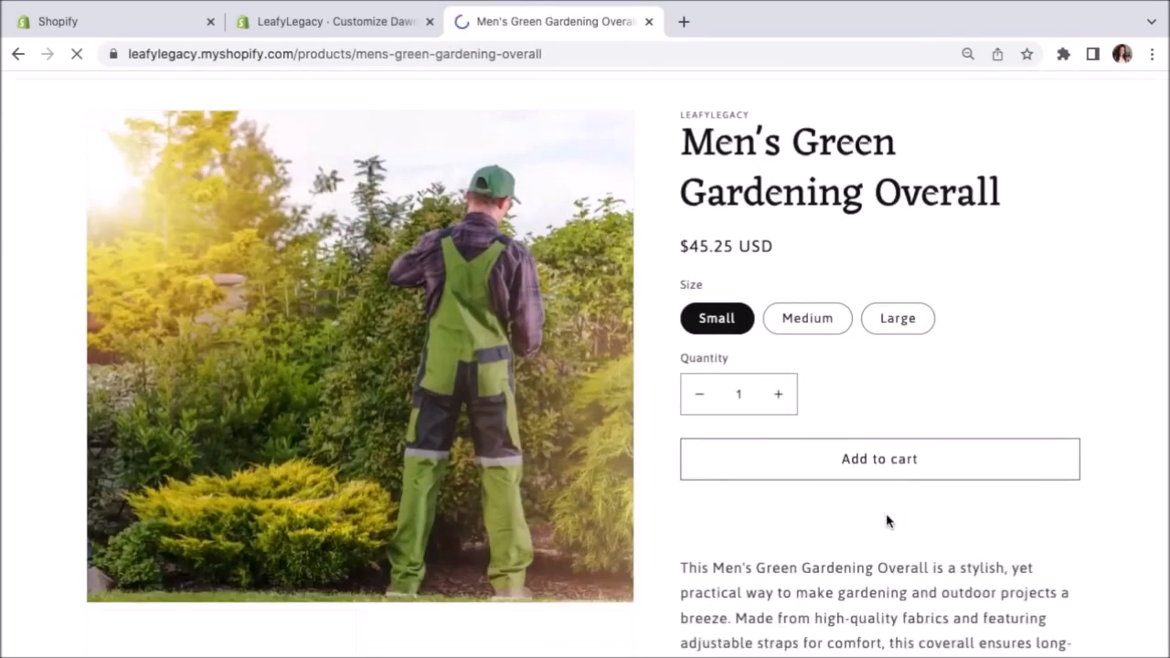
Add a Small overall to the cart, reach checkout at $45.25, and return to the admin.
{"action": "scroll", "coordinate": [603, 583], "scroll_direction": "down", "scroll_amount": 2}
{"action": "scroll", "coordinate": [604, 583], "scroll_direction": "down", "scroll_amount": 2}
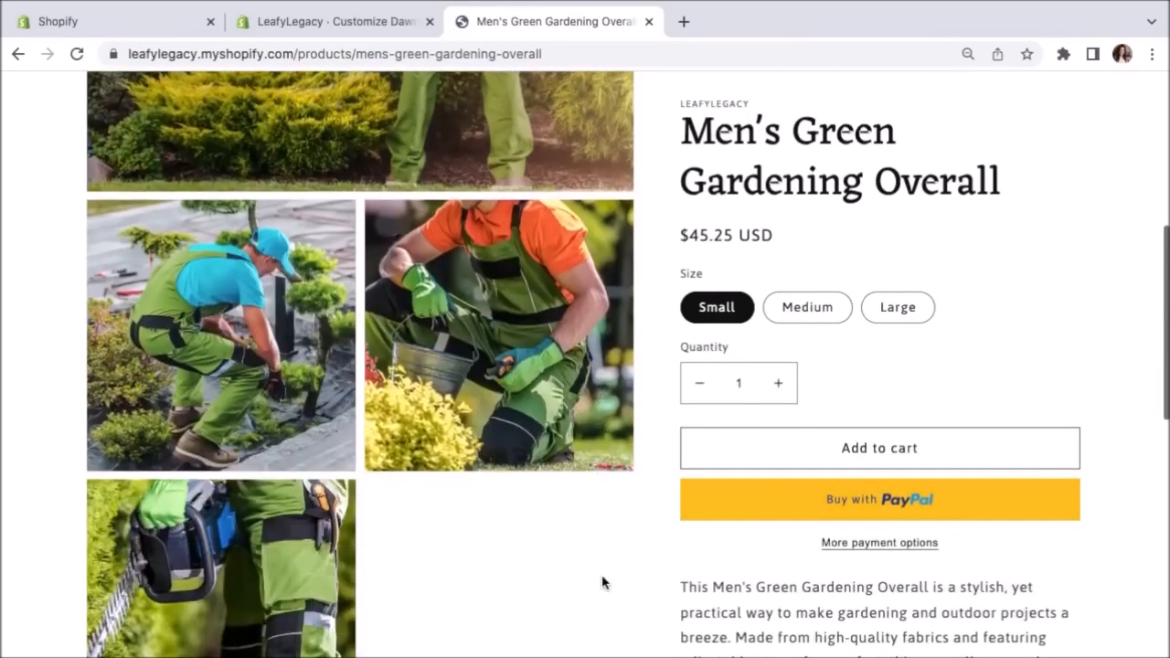
{"action": "scroll", "coordinate": [604, 580], "scroll_direction": "up", "scroll_amount": 3}
{"action": "left_click", "coordinate": [878, 465]}
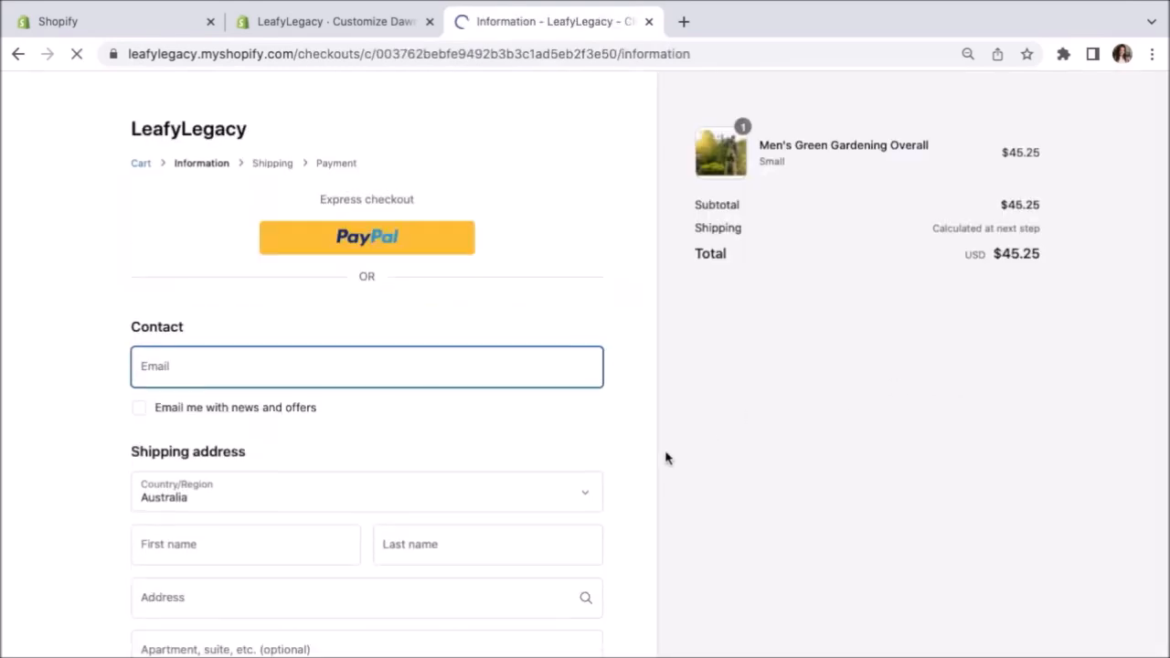
{"action": "scroll", "coordinate": [666, 457], "scroll_direction": "down", "scroll_amount": 5}
{"action": "scroll", "coordinate": [667, 457], "scroll_direction": "up", "scroll_amount": 5}
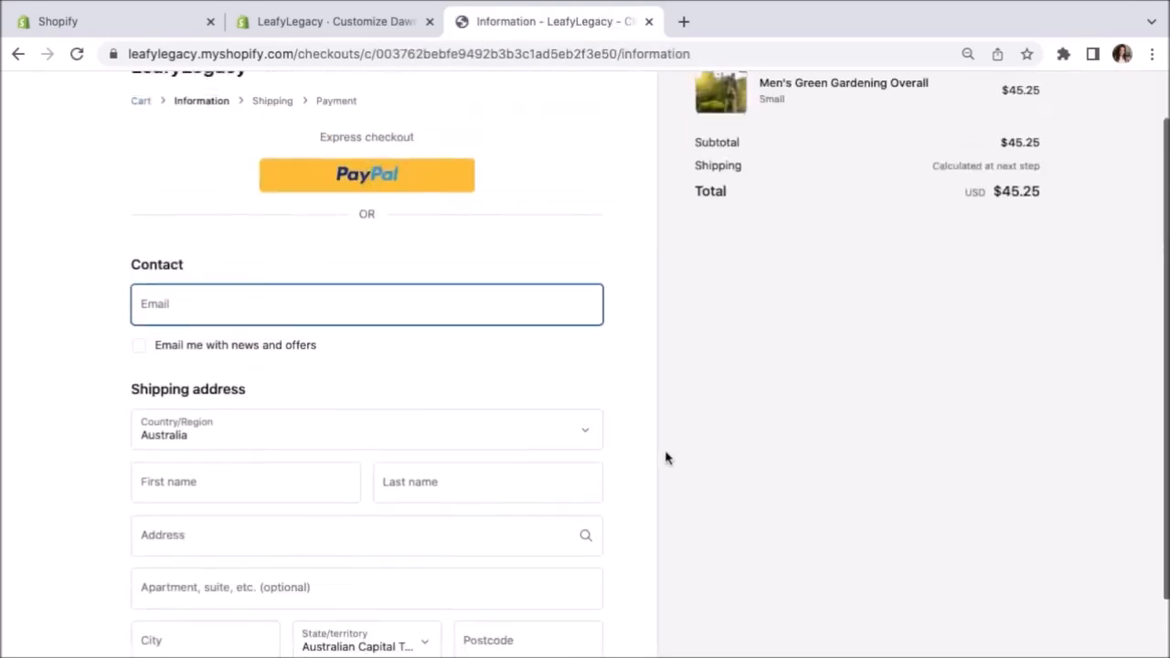
{"action": "left_click", "coordinate": [179, 33]}
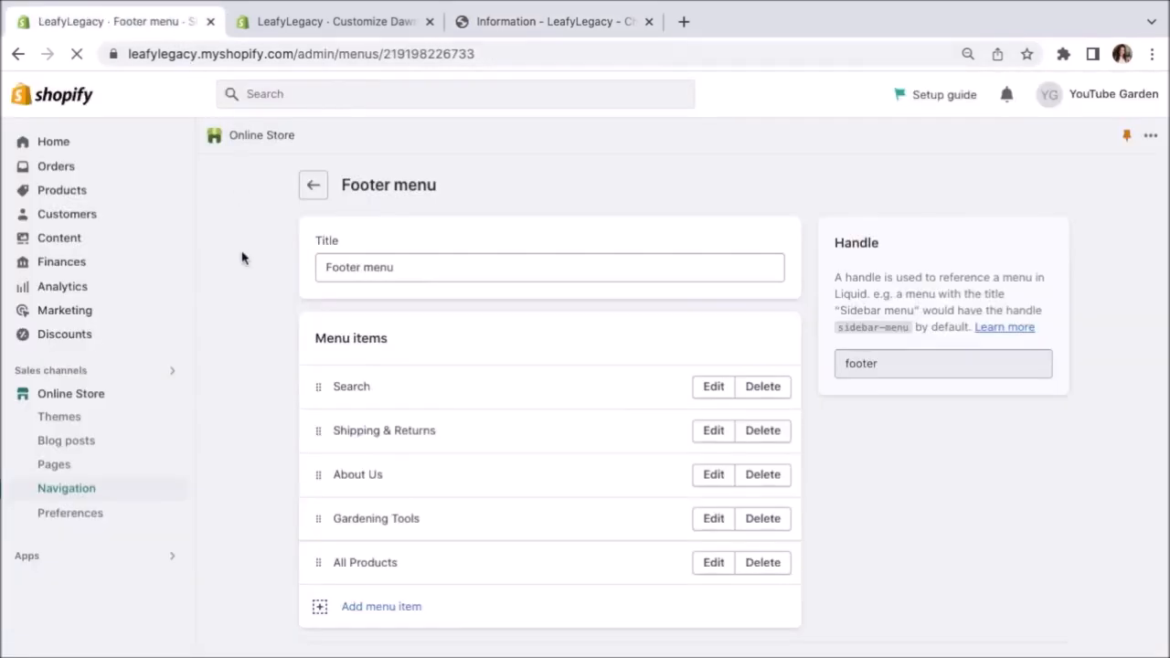
Remove the password protection from the online storefront.
{"action": "left_click", "coordinate": [115, 393]}
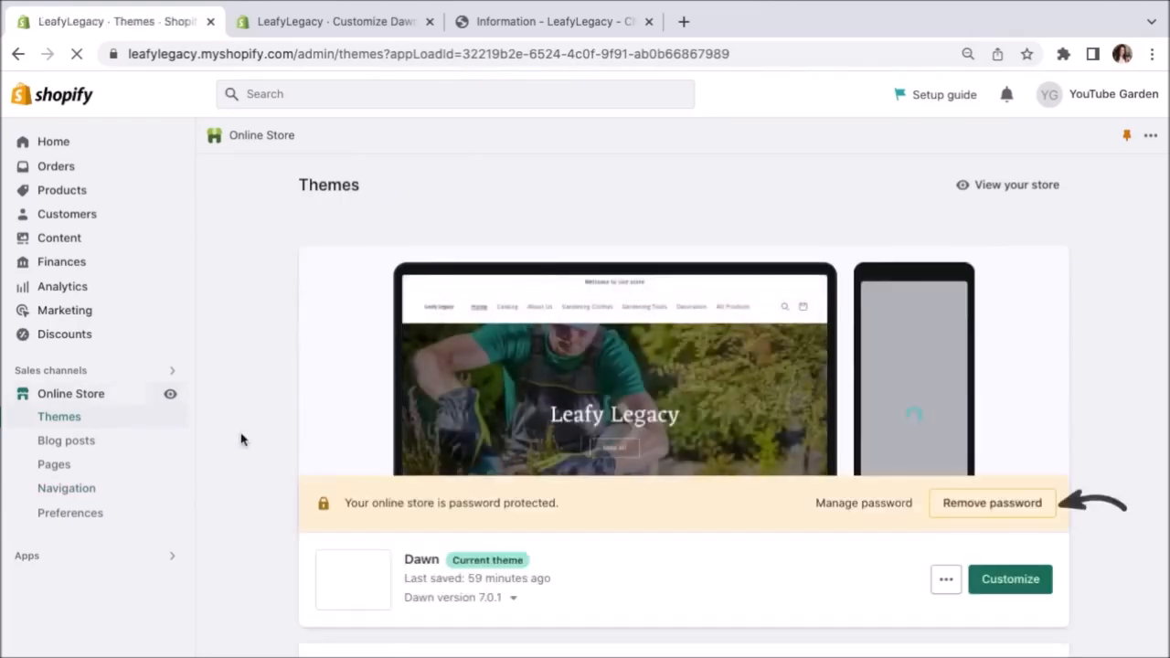
{"action": "left_click", "coordinate": [969, 510]}
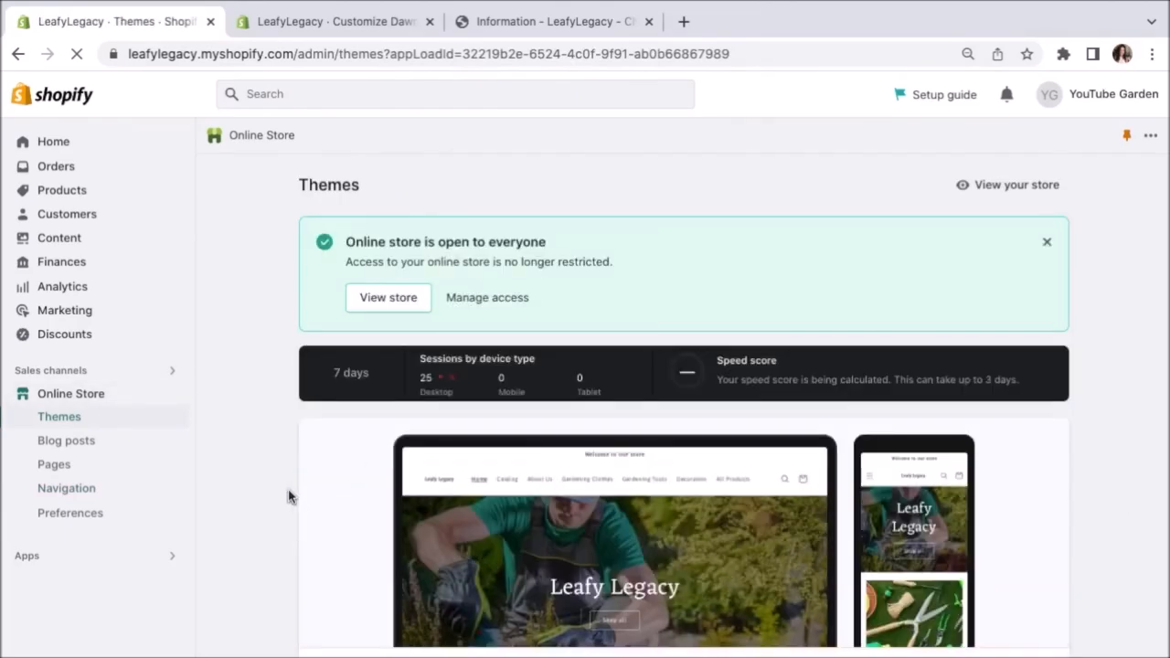
{"action": "left_click", "coordinate": [93, 522]}
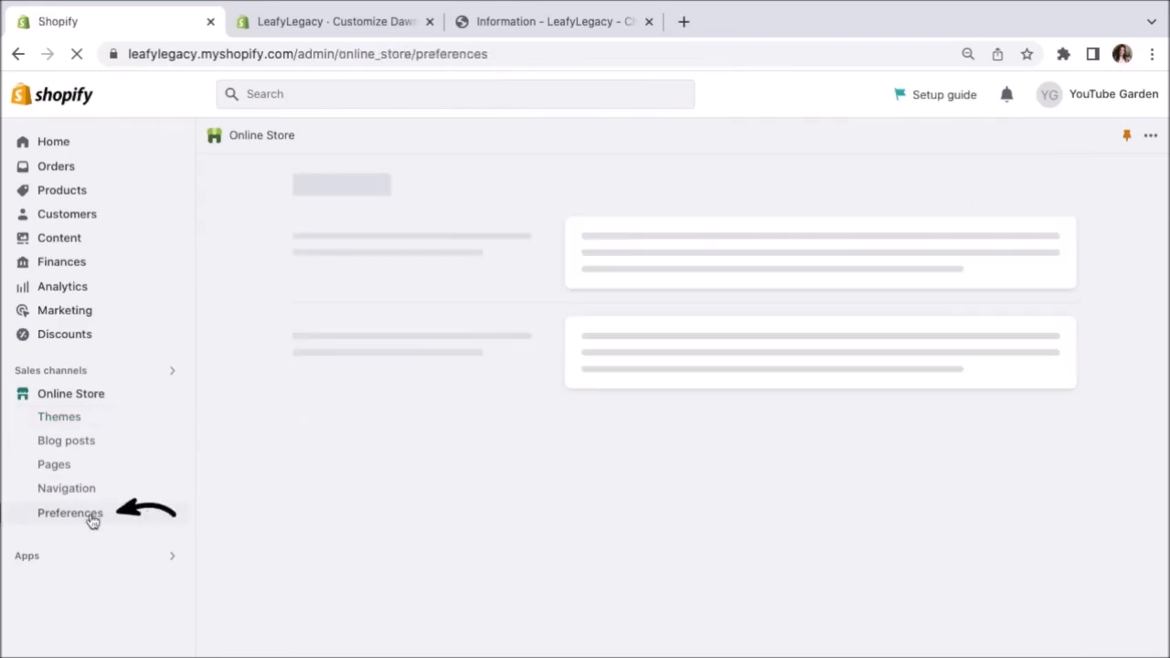
Save homepage title 'Leafy Legacy - Gardening Store' and meta description 'Shop gardening tools and more!'.
{"action": "left_click", "coordinate": [661, 271]}
{"action": "type", "text": "Lea"}
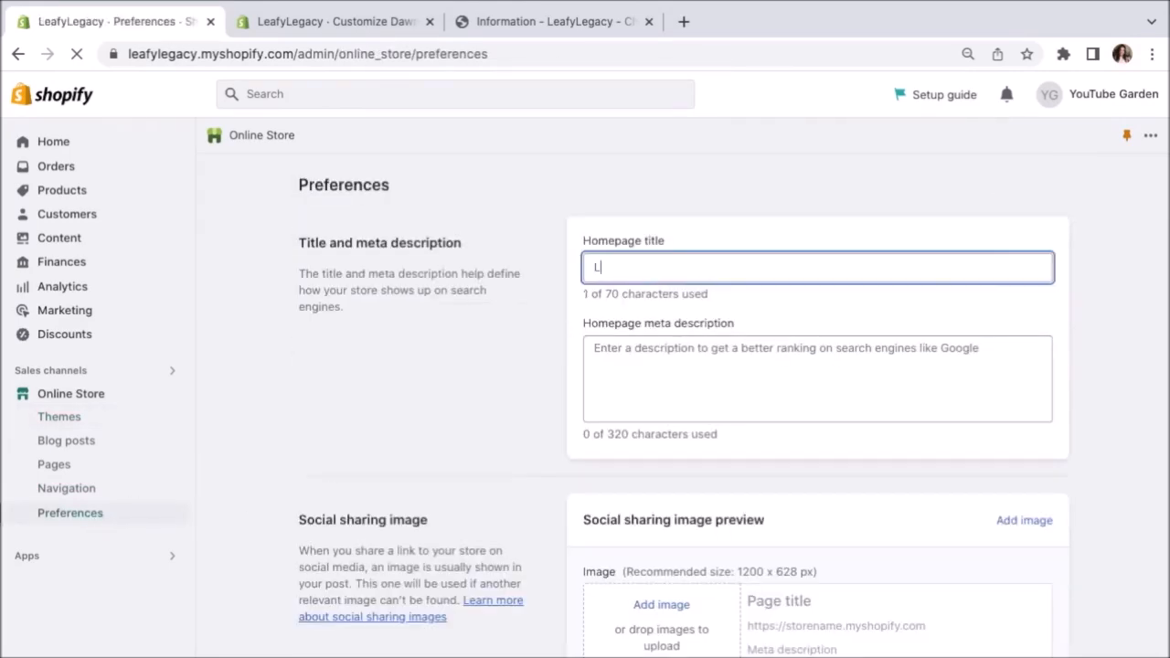
{"action": "type", "text": "fy Legacy"}
{"action": "type", "text": " -"}
{"action": "type", "text": "t"}
{"action": "type", "text": "ools a"}
{"action": "type", "text": "nd more!"}
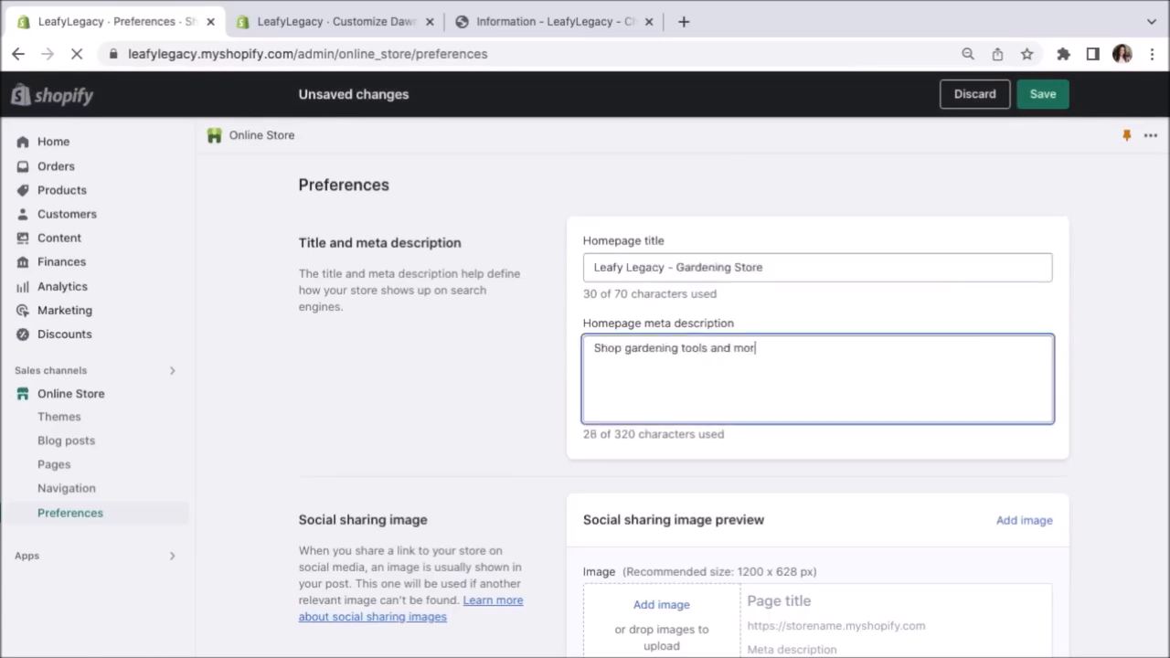
{"action": "left_click", "coordinate": [726, 470]}
{"action": "left_click", "coordinate": [1043, 94]}
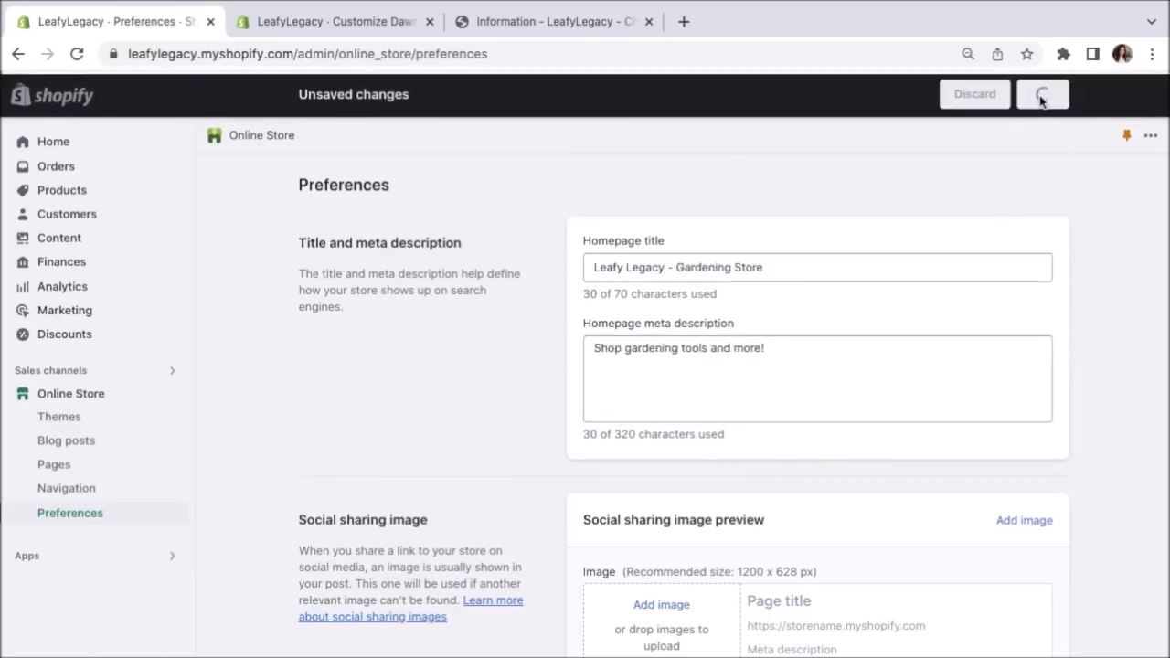
{"action": "left_click", "coordinate": [126, 290]}
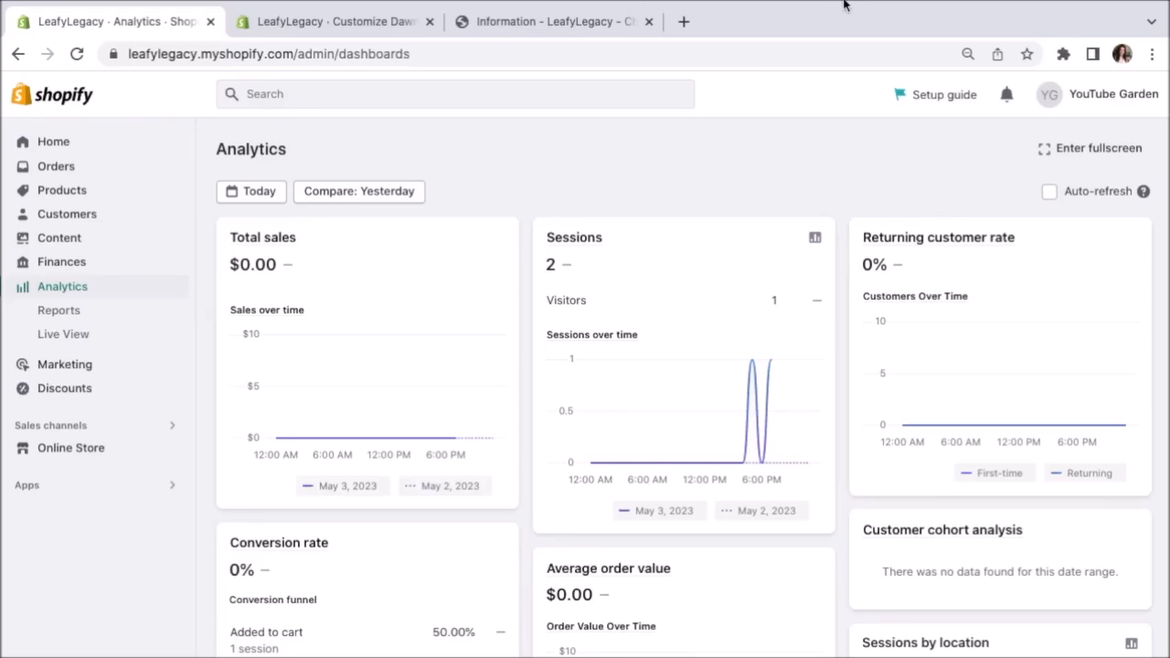
View the May 3, 2023 Analytics charts, including sessions and the 0% returning customer rate.
{"action": "mouse_move", "coordinate": [855, 6]}
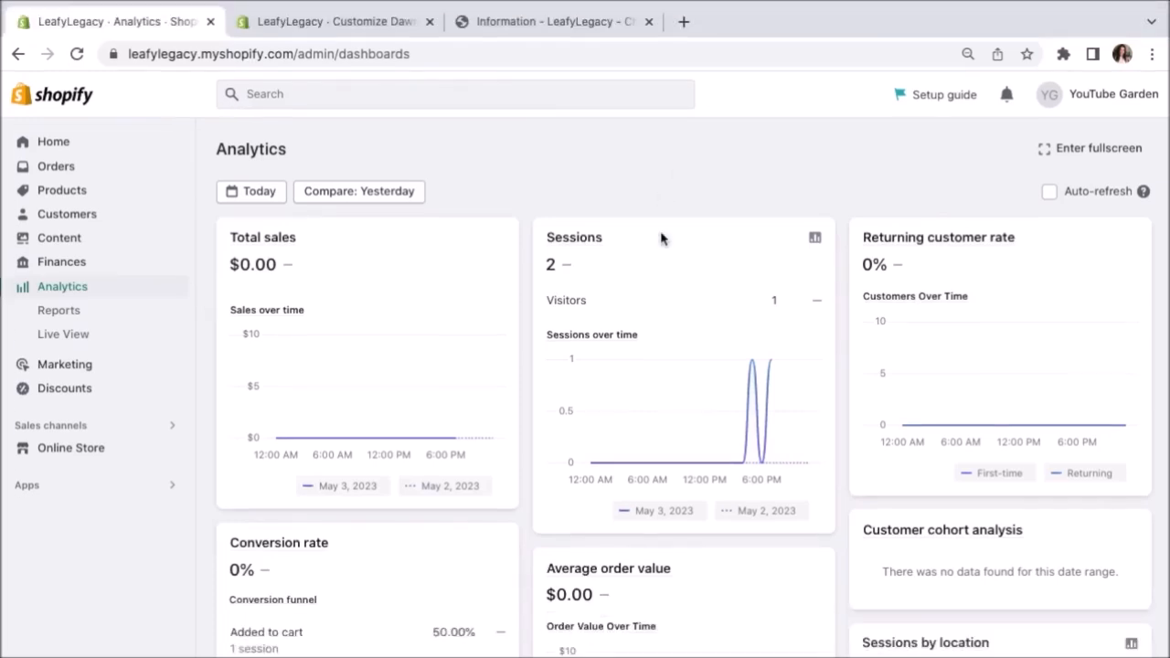